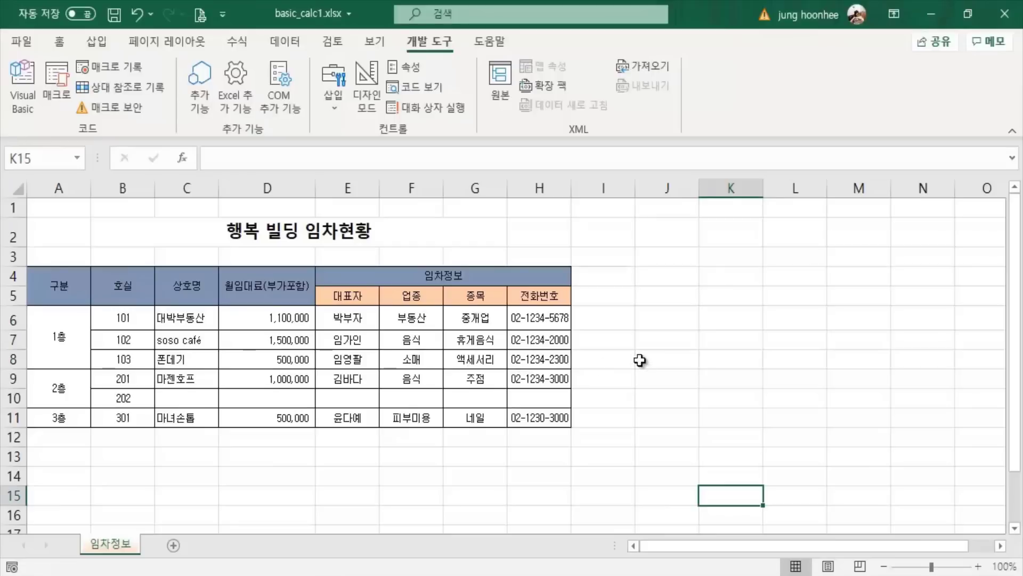
Review the store names 대박부동산 through 마녀손톱 and the empty cells around the table.
{"action": "left_click", "coordinate": [659, 346]}
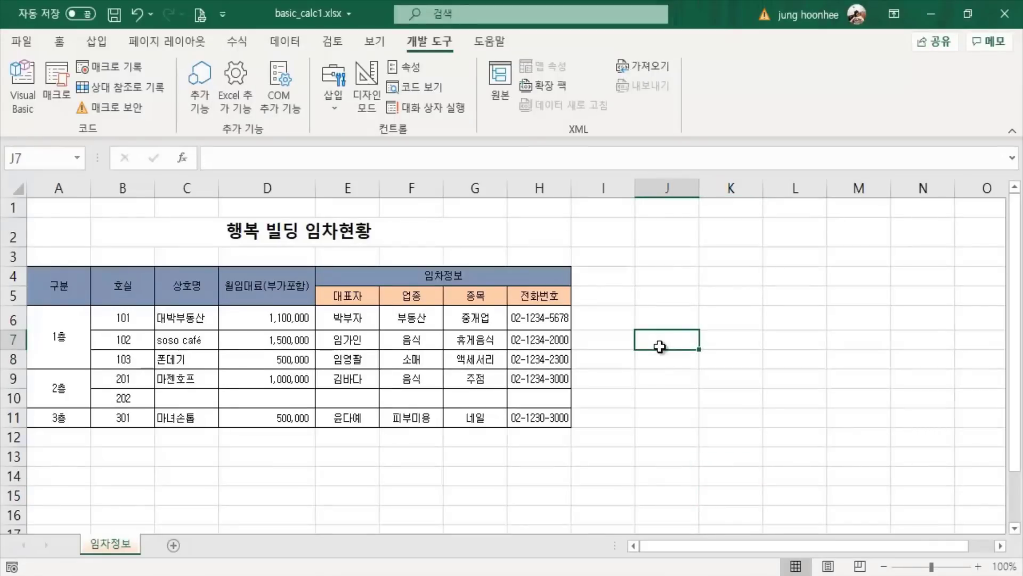
{"action": "left_click", "coordinate": [608, 256]}
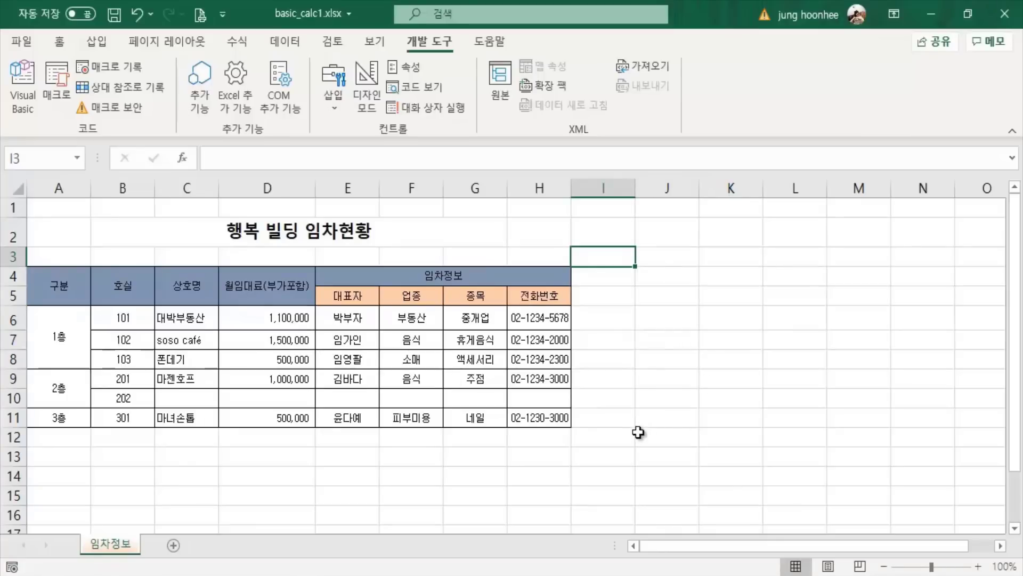
{"action": "scroll", "coordinate": [638, 432], "scroll_direction": "up", "scroll_amount": 1, "text": "ctrl"}
{"action": "scroll", "coordinate": [661, 427], "scroll_direction": "up", "scroll_amount": 2, "text": "ctrl"}
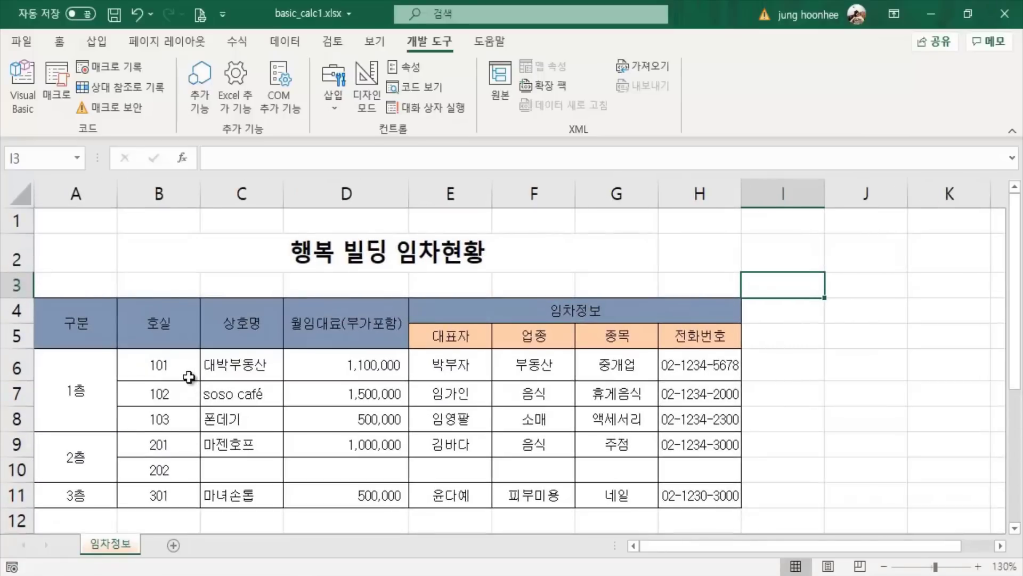
{"action": "left_click", "coordinate": [239, 367]}
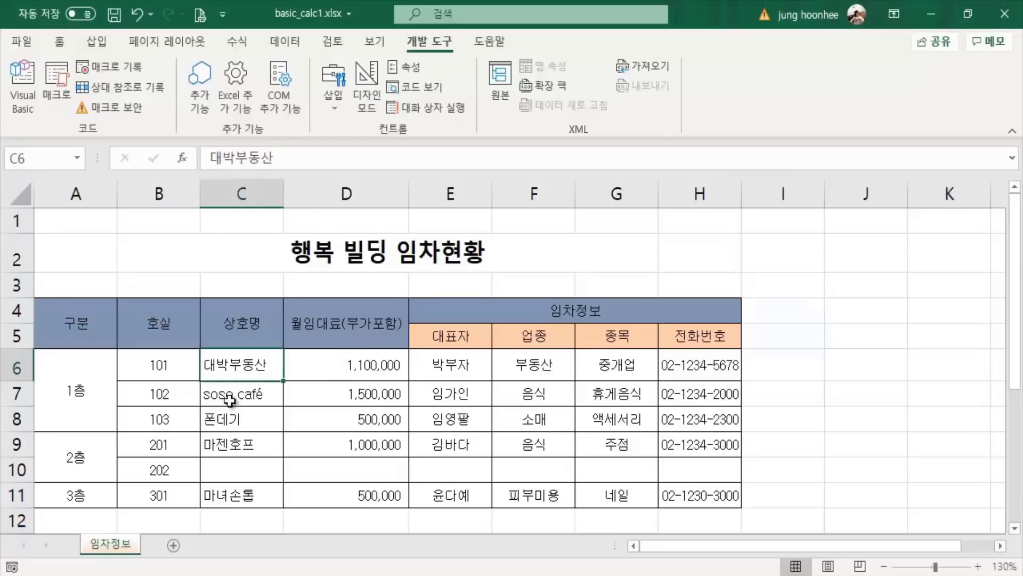
{"action": "left_click", "coordinate": [229, 399]}
{"action": "left_click", "coordinate": [234, 421]}
{"action": "left_click", "coordinate": [235, 446]}
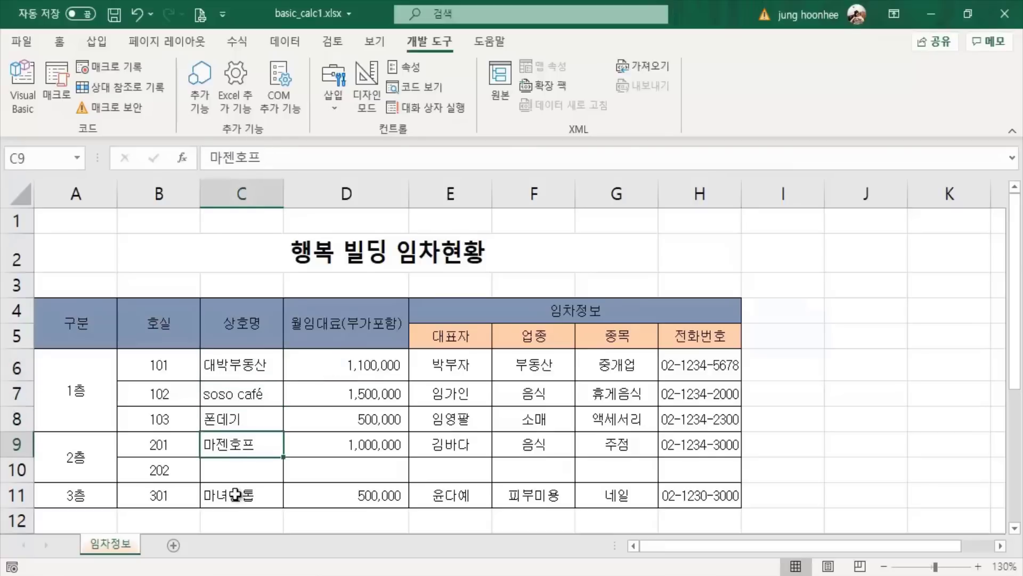
{"action": "left_click", "coordinate": [235, 495]}
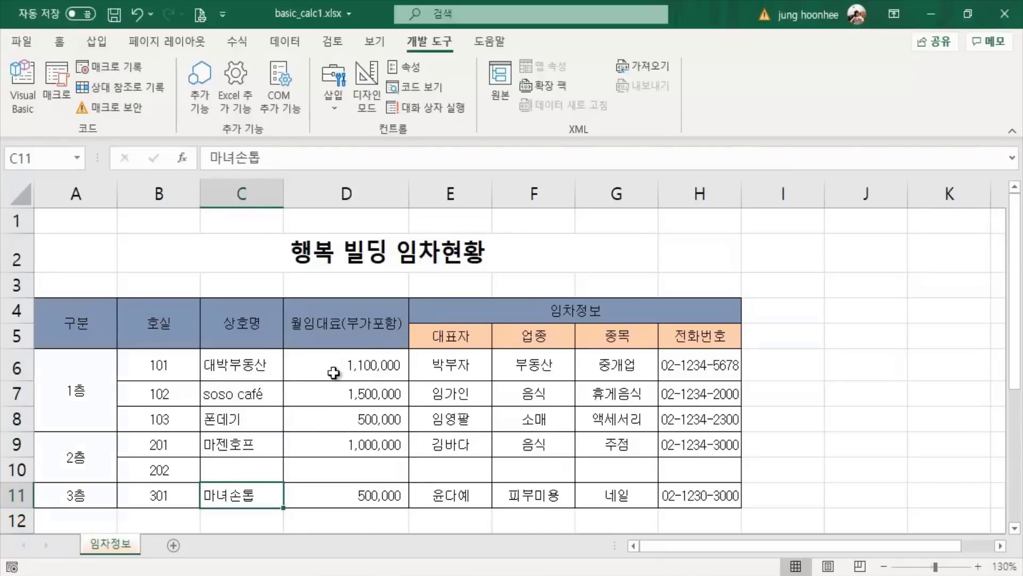
{"action": "scroll", "coordinate": [298, 383], "scroll_direction": "down", "scroll_amount": 1}
{"action": "left_click", "coordinate": [76, 438]}
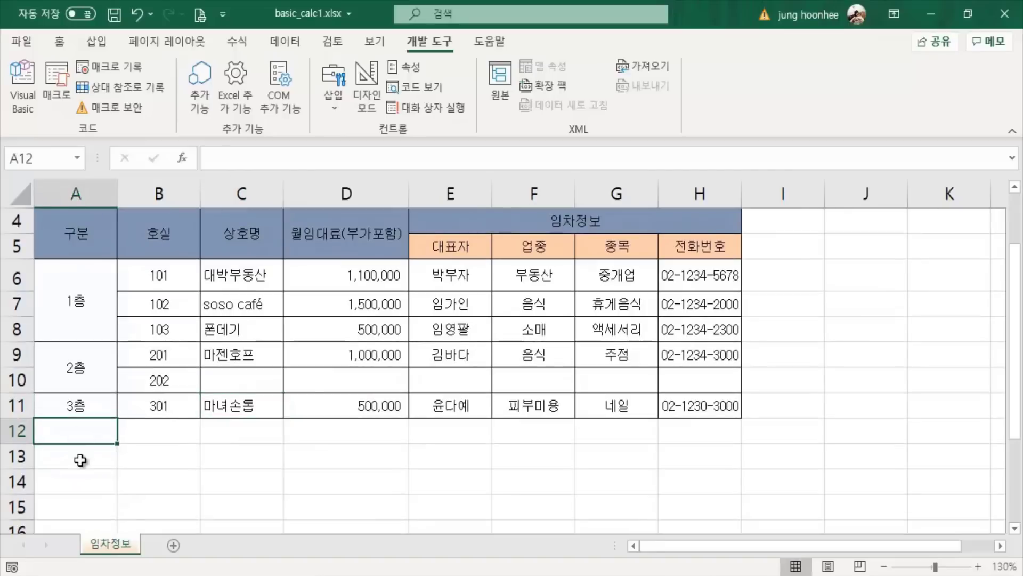
{"action": "left_click", "coordinate": [80, 460]}
{"action": "left_click", "coordinate": [142, 430]}
{"action": "left_click", "coordinate": [448, 498]}
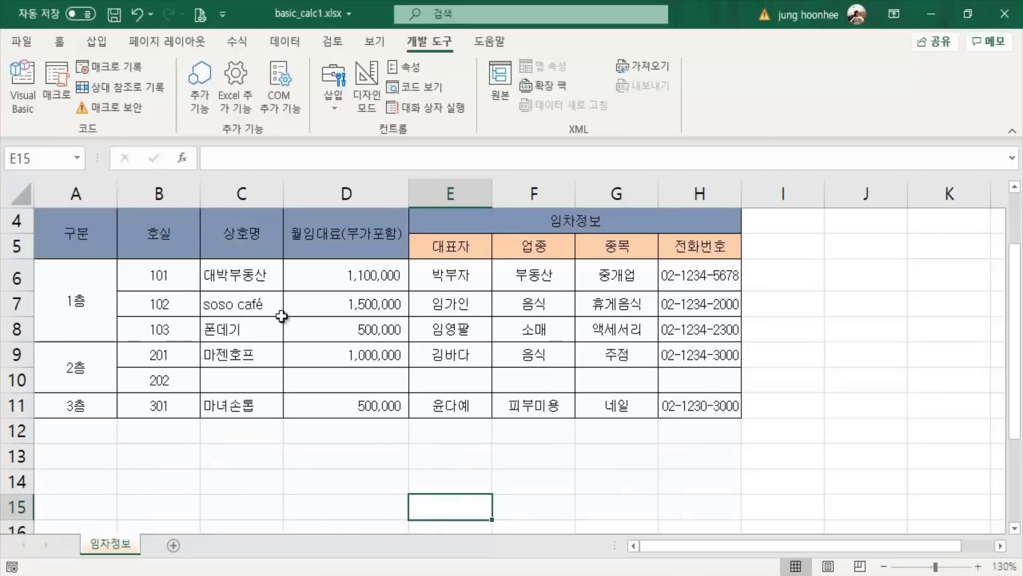
Step through the store name list again, from 대박부동산 down to 마녀손톱.
{"action": "scroll", "coordinate": [172, 434], "scroll_direction": "up", "scroll_amount": 3}
{"action": "scroll", "coordinate": [196, 429], "scroll_direction": "down", "scroll_amount": 5}
{"action": "scroll", "coordinate": [198, 442], "scroll_direction": "up", "scroll_amount": 2}
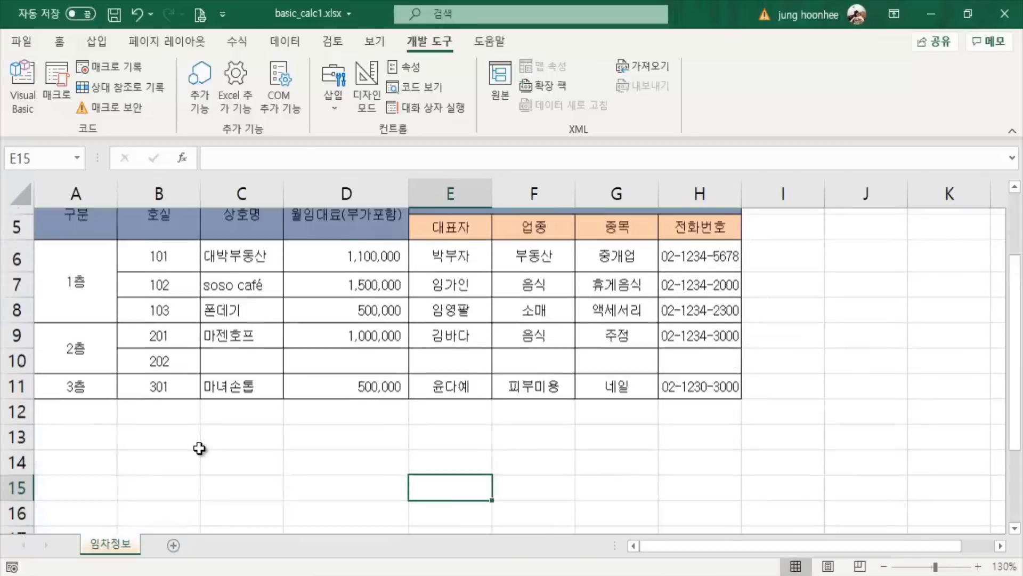
{"action": "scroll", "coordinate": [199, 448], "scroll_direction": "up", "scroll_amount": 1}
{"action": "scroll", "coordinate": [199, 453], "scroll_direction": "up", "scroll_amount": 3}
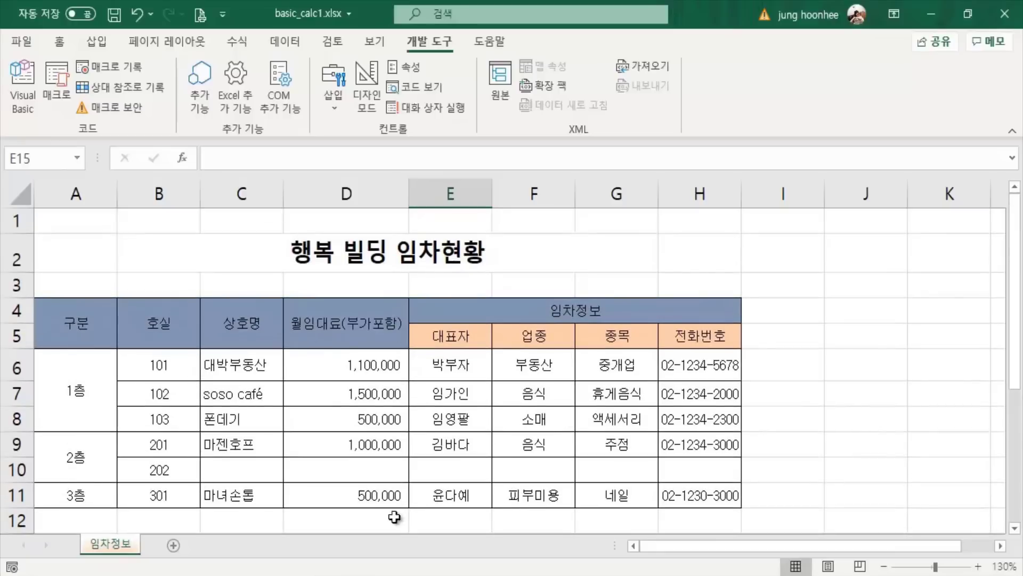
{"action": "left_click", "coordinate": [875, 394]}
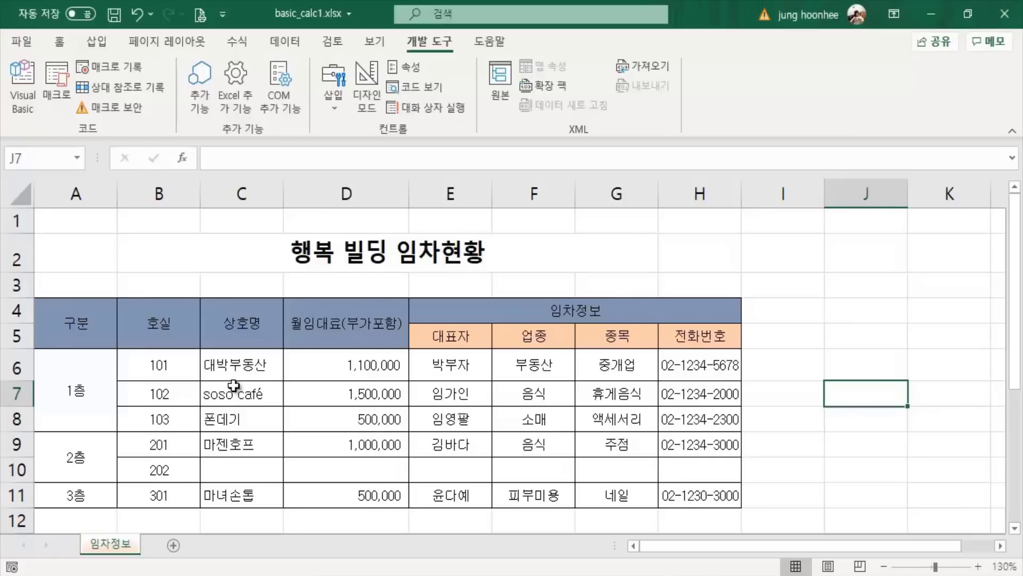
{"action": "left_click", "coordinate": [239, 362]}
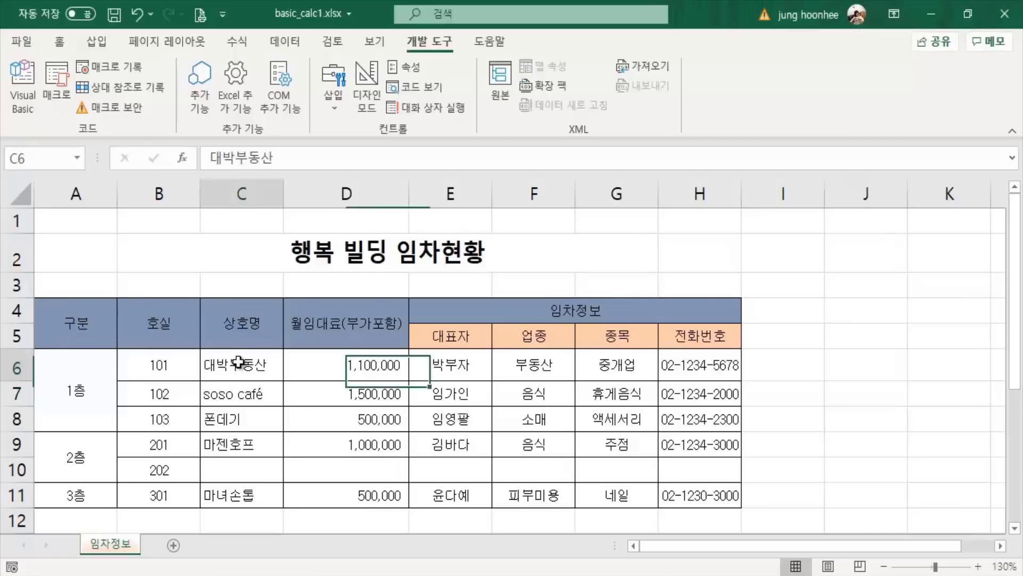
{"action": "left_click", "coordinate": [226, 397]}
{"action": "left_click", "coordinate": [232, 422]}
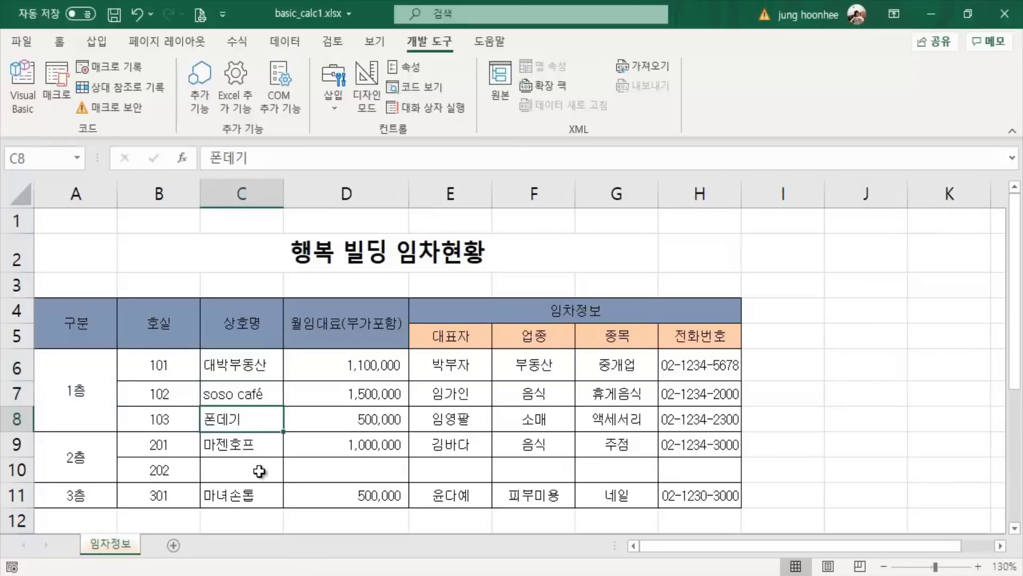
{"action": "left_click", "coordinate": [258, 448]}
{"action": "left_click", "coordinate": [248, 501]}
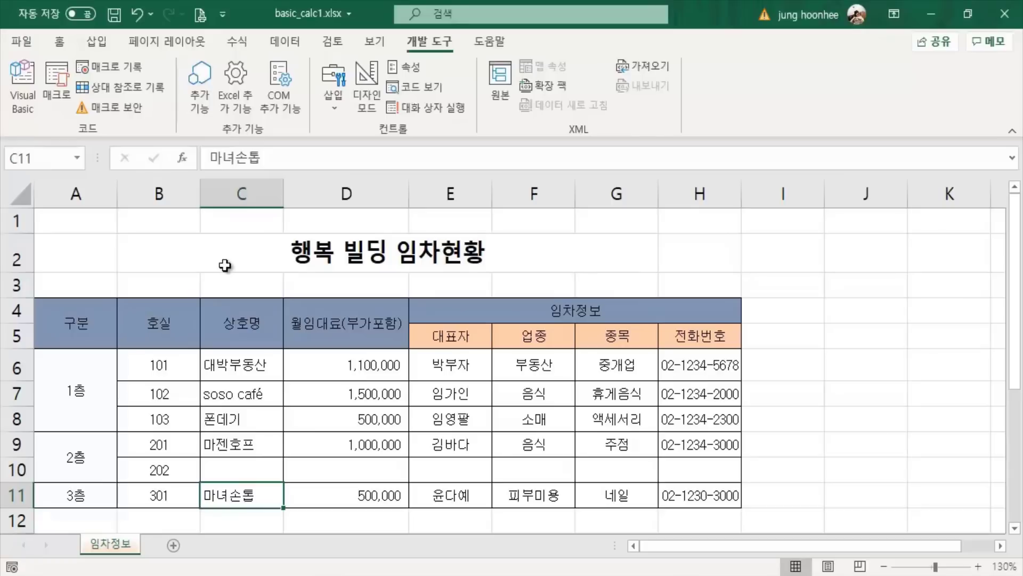
{"action": "left_click", "coordinate": [256, 367]}
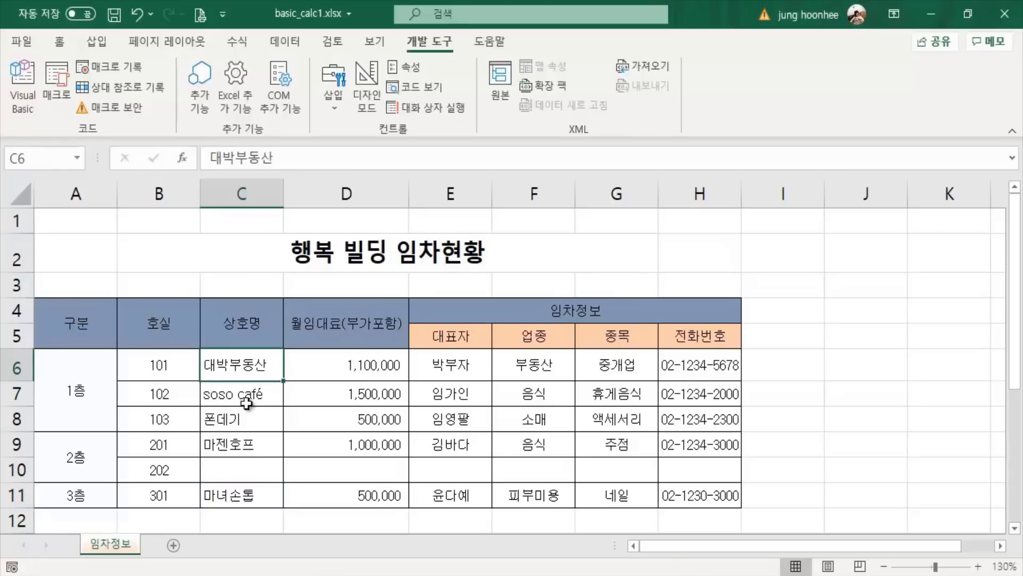
{"action": "left_click", "coordinate": [248, 401]}
{"action": "left_click", "coordinate": [244, 428]}
{"action": "left_click", "coordinate": [241, 448]}
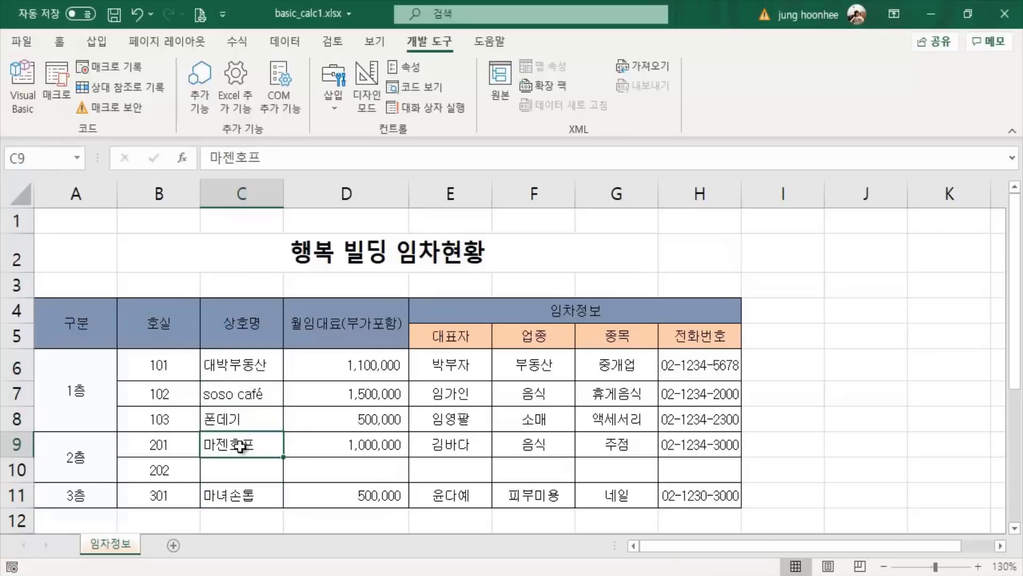
{"action": "left_click", "coordinate": [244, 505]}
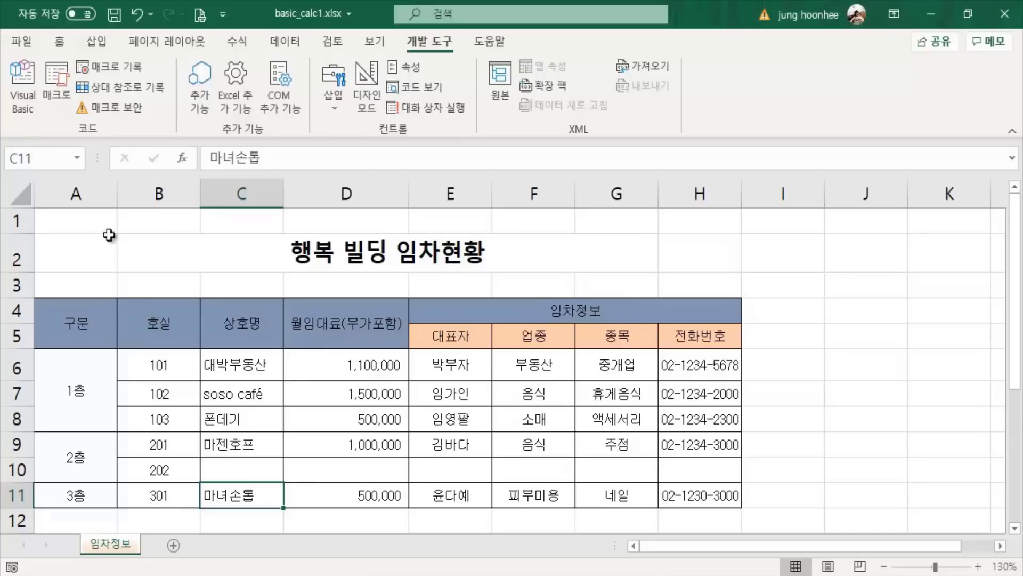
Add a new worksheet named 전기요금고지정보.
{"action": "left_click", "coordinate": [174, 545]}
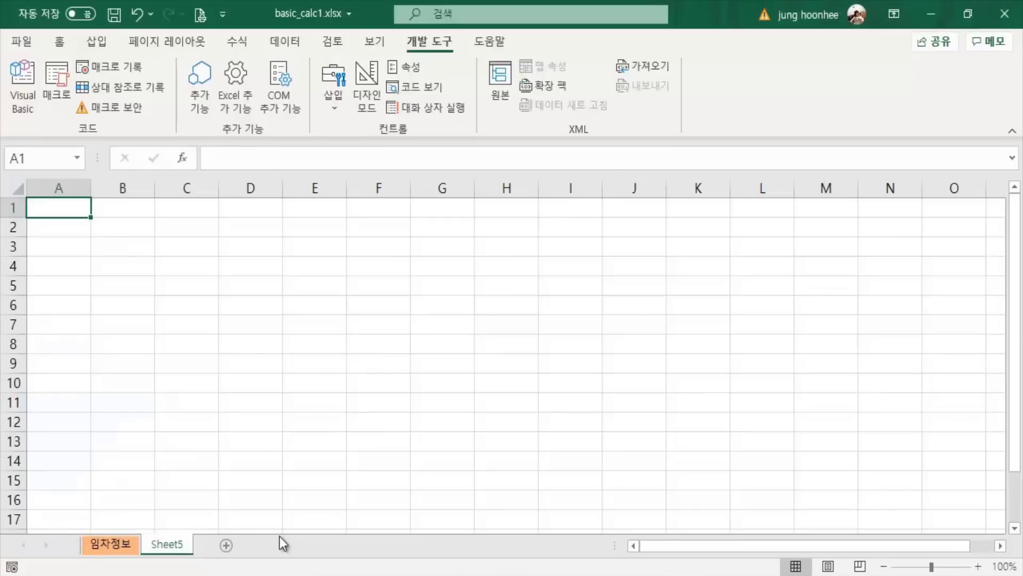
{"action": "double_click", "coordinate": [181, 549]}
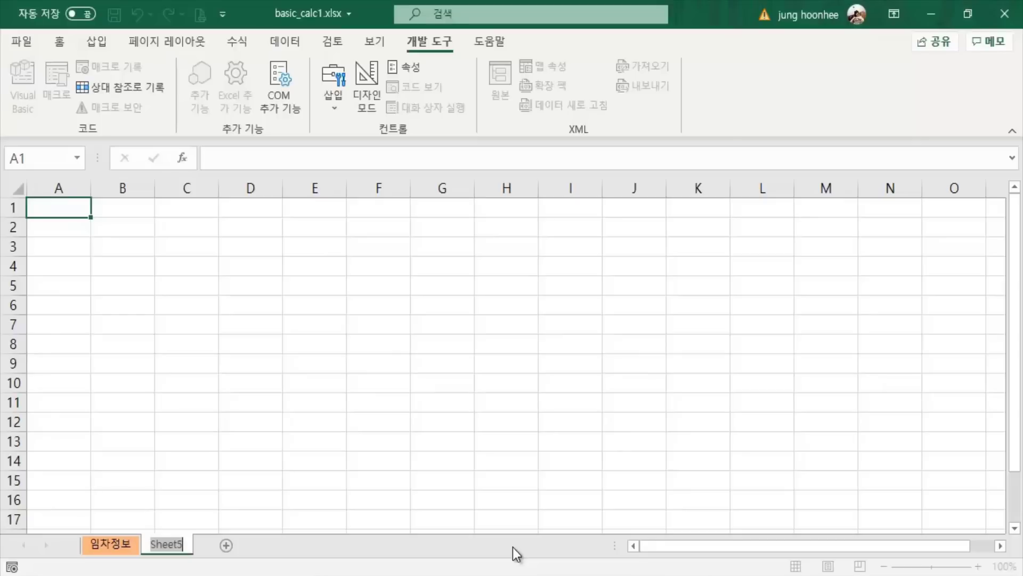
{"action": "type", "text": "저"}
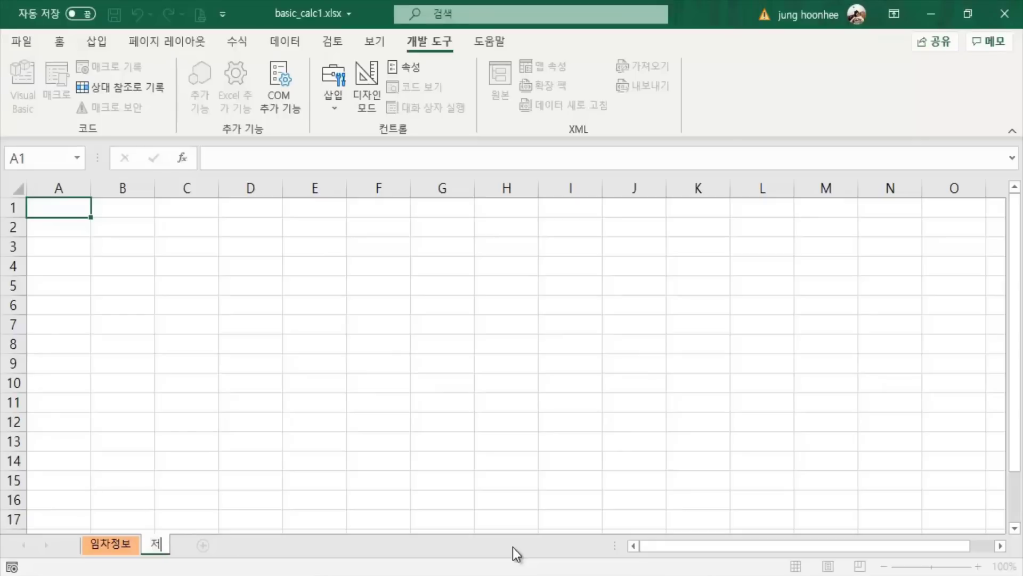
{"action": "type", "text": "ㄴ기요금"}
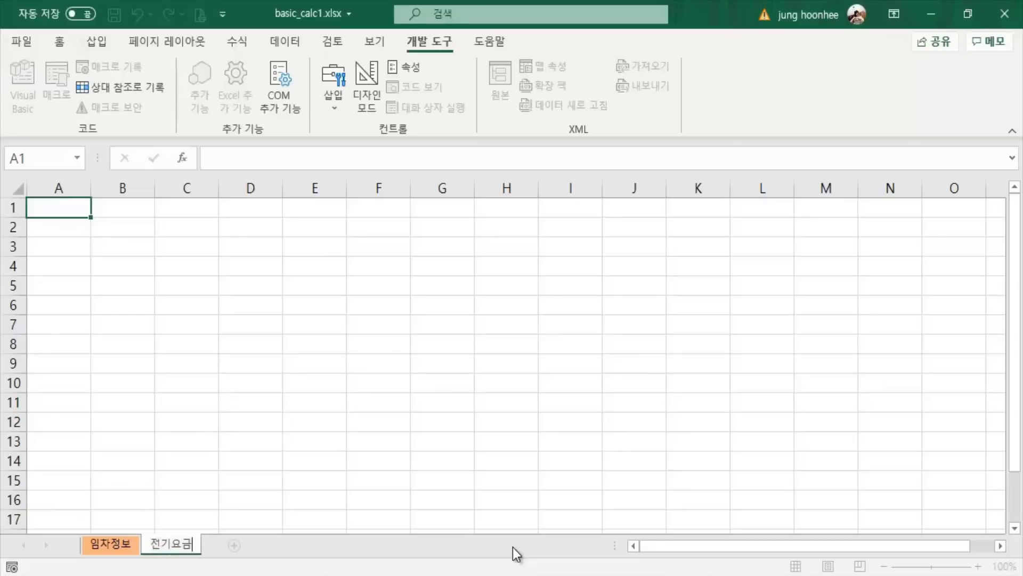
{"action": "type", "text": "고"}
{"action": "type", "text": "지저ㅇ보"}
{"action": "key", "text": "Return"}
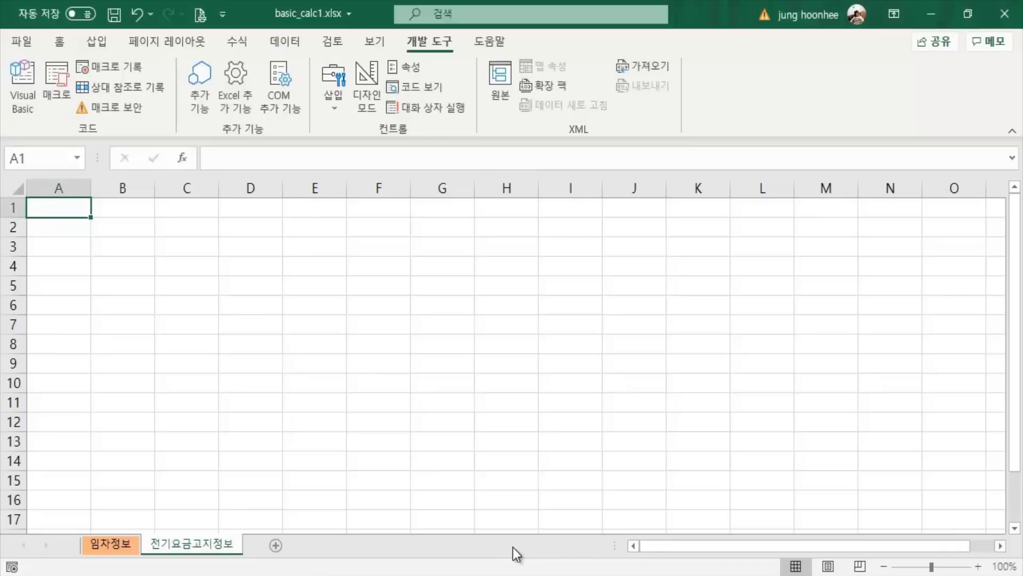
Colour the 전기요금고지정보 tab green and add another blank worksheet.
{"action": "left_click", "coordinate": [328, 480]}
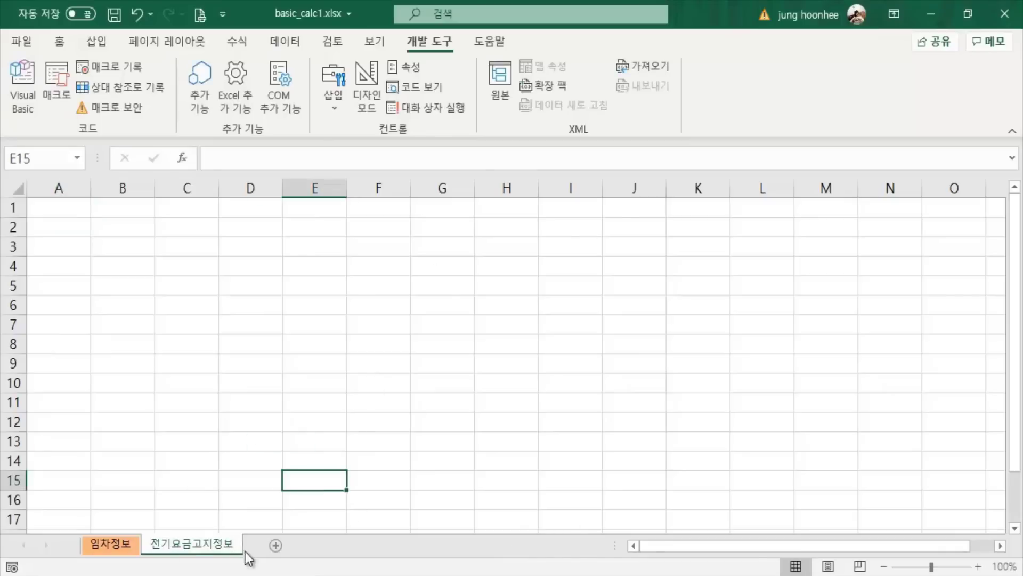
{"action": "left_click", "coordinate": [250, 418]}
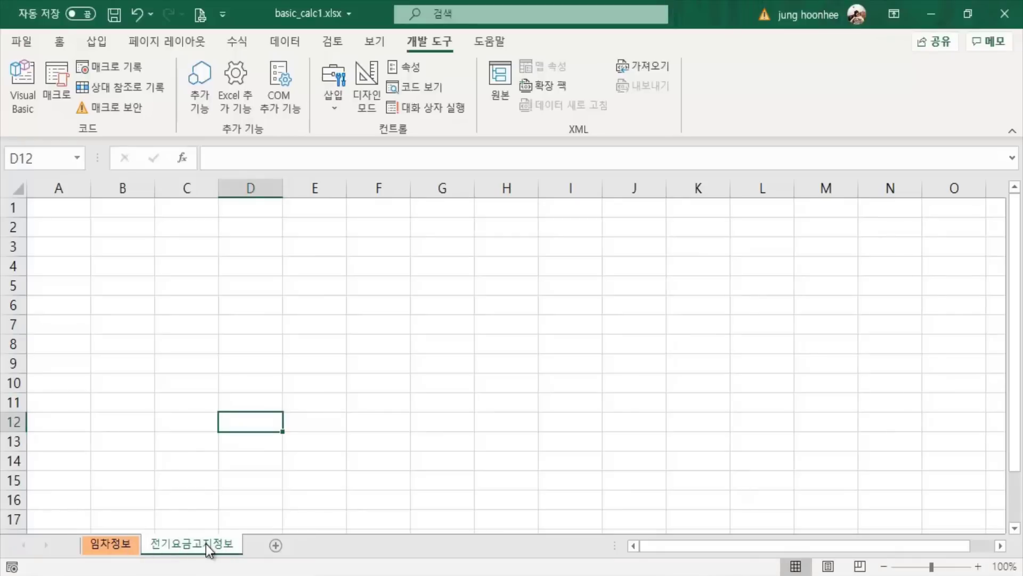
{"action": "right_click", "coordinate": [203, 545]}
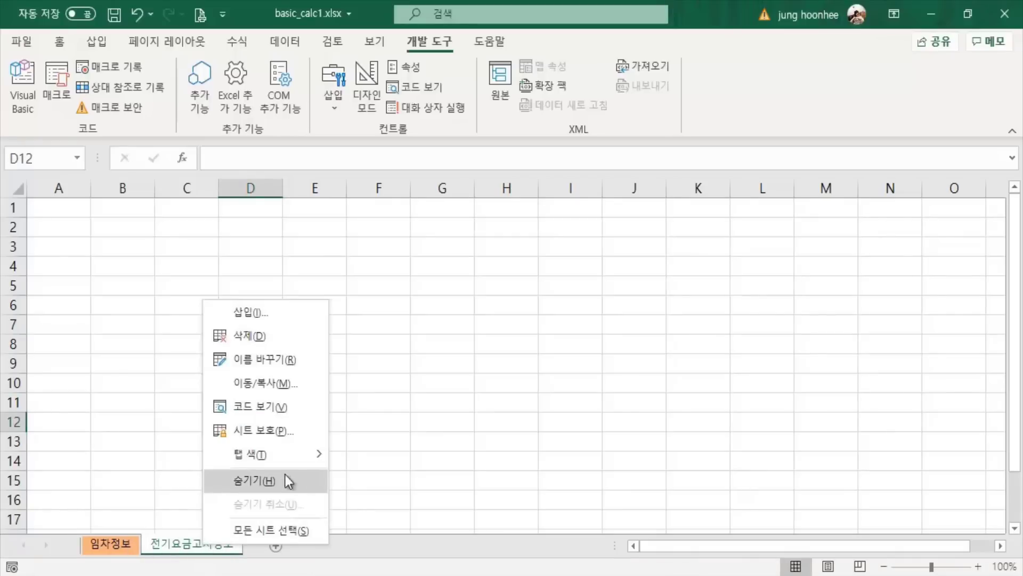
{"action": "mouse_move", "coordinate": [263, 454]}
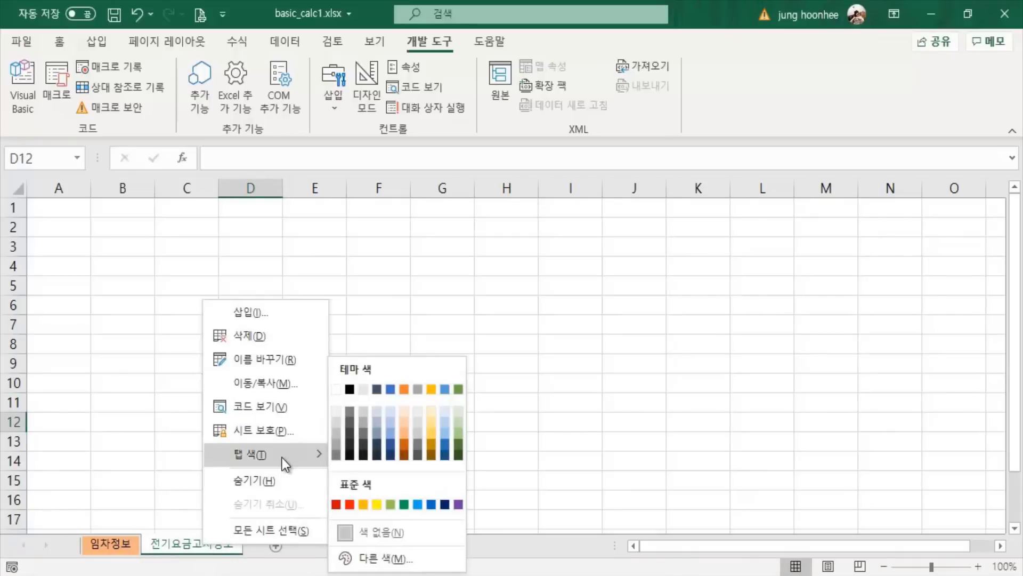
{"action": "left_click", "coordinate": [459, 445]}
{"action": "left_click", "coordinate": [395, 441]}
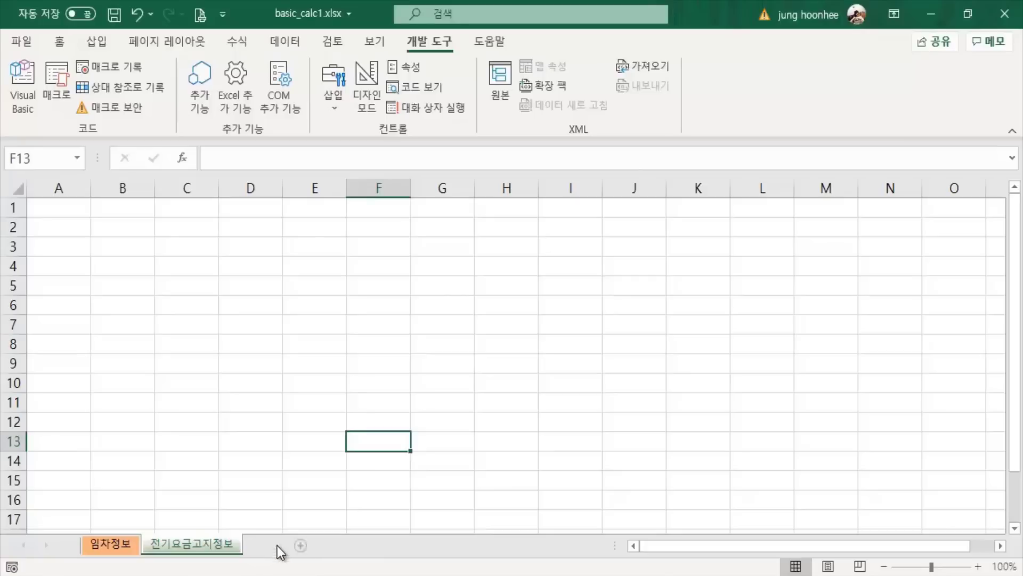
{"action": "left_click", "coordinate": [276, 545]}
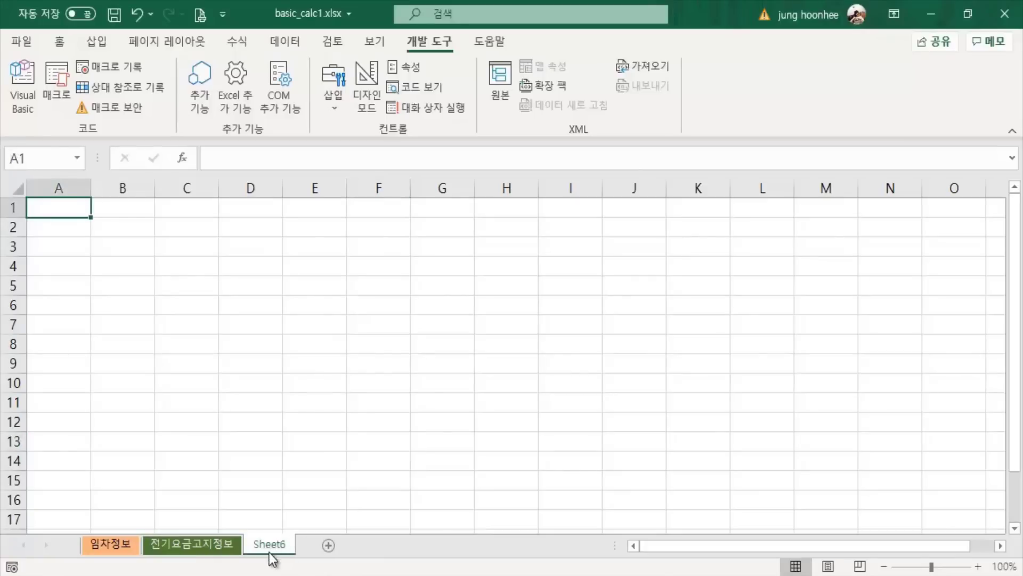
Rename the new sheet 요금계산 and give its tab a pink colour from More Colors.
{"action": "double_click", "coordinate": [270, 545]}
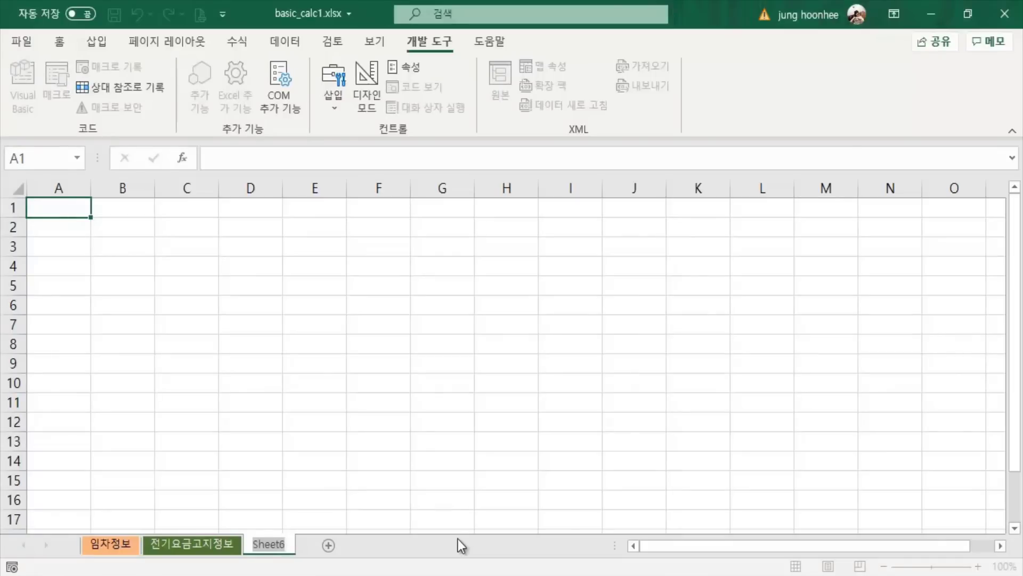
{"action": "type", "text": "요금"}
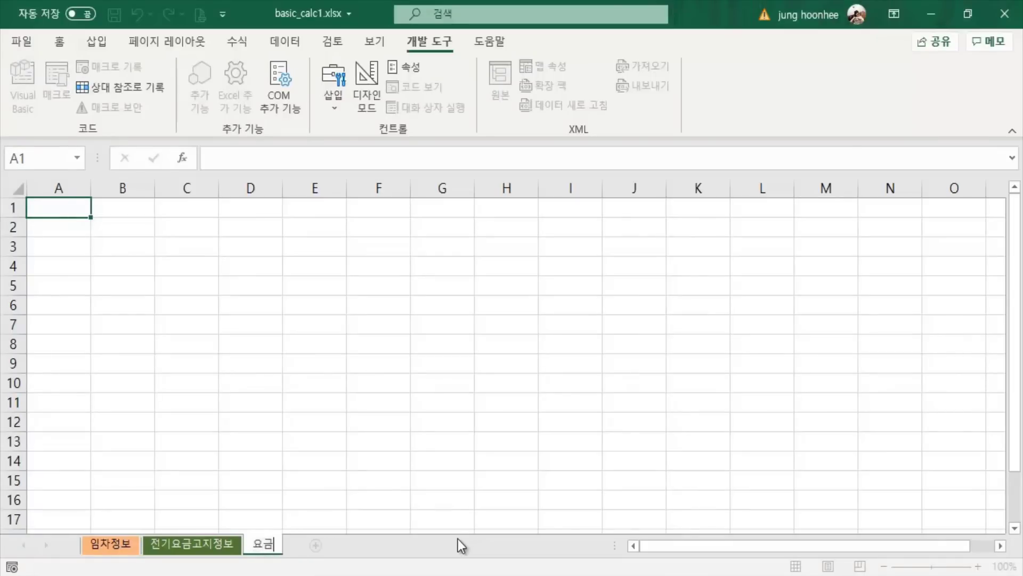
{"action": "type", "text": "ㄱ계산"}
{"action": "key", "text": "Return"}
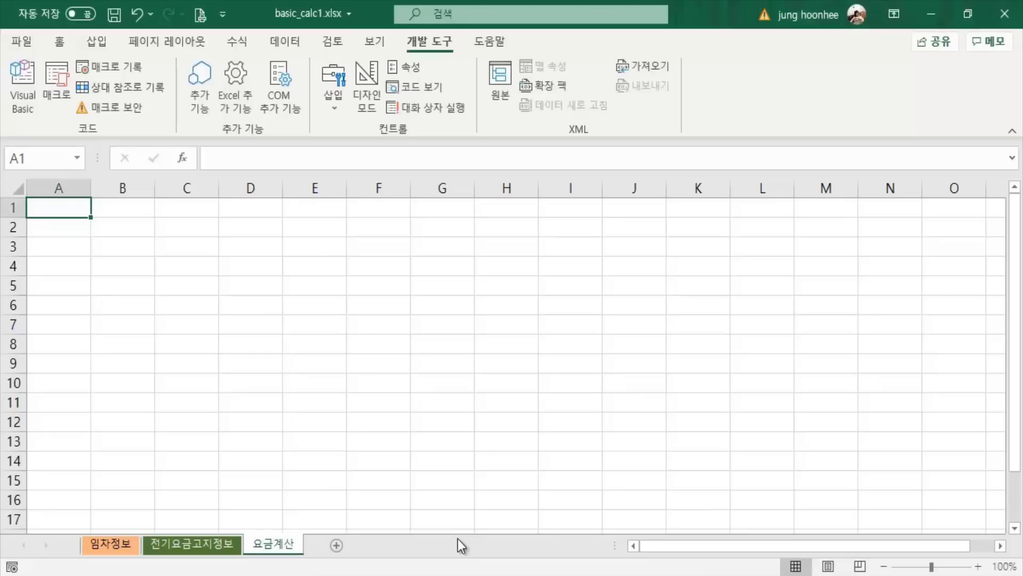
{"action": "right_click", "coordinate": [278, 546]}
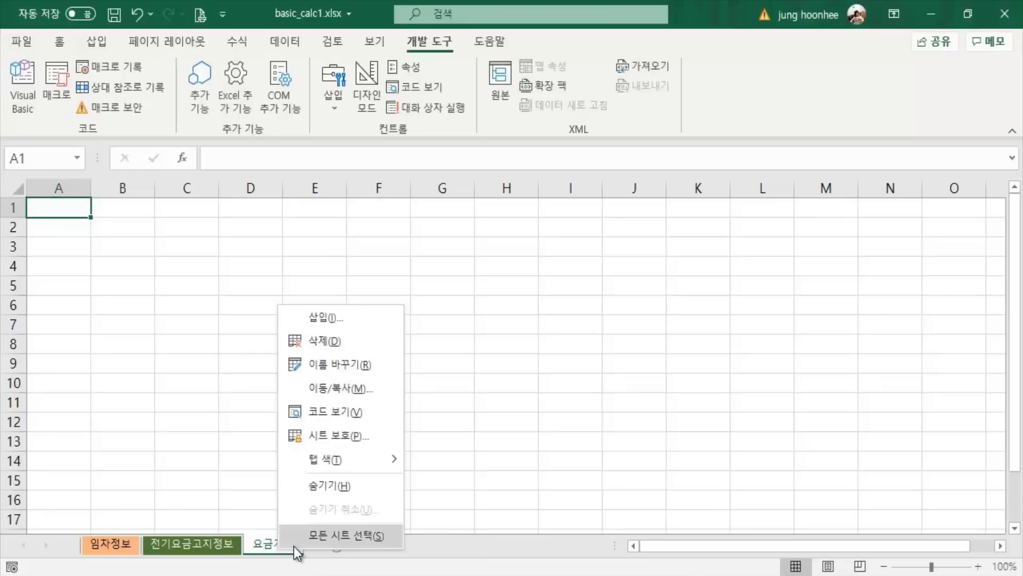
{"action": "mouse_move", "coordinate": [335, 459]}
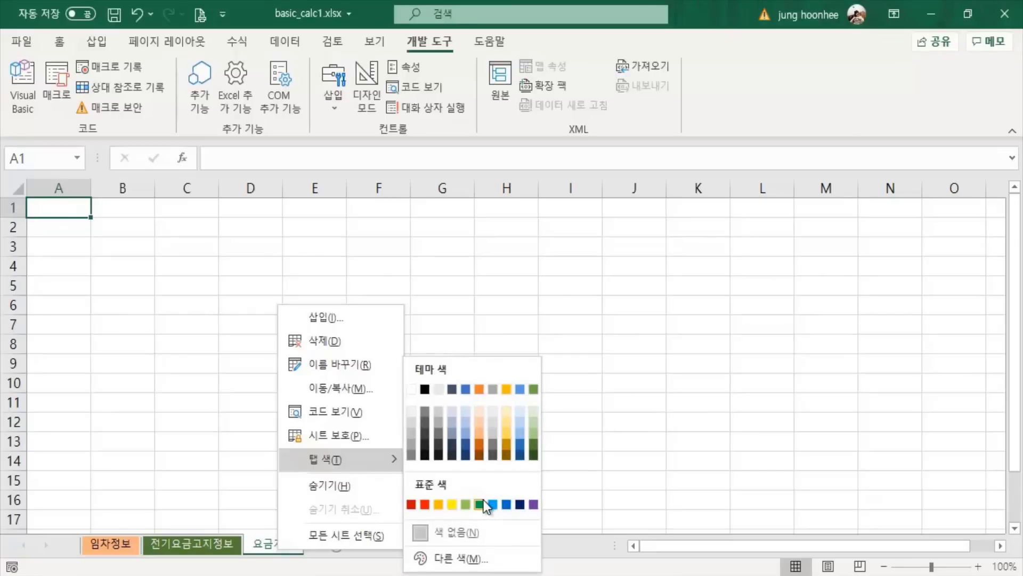
{"action": "left_click", "coordinate": [456, 558]}
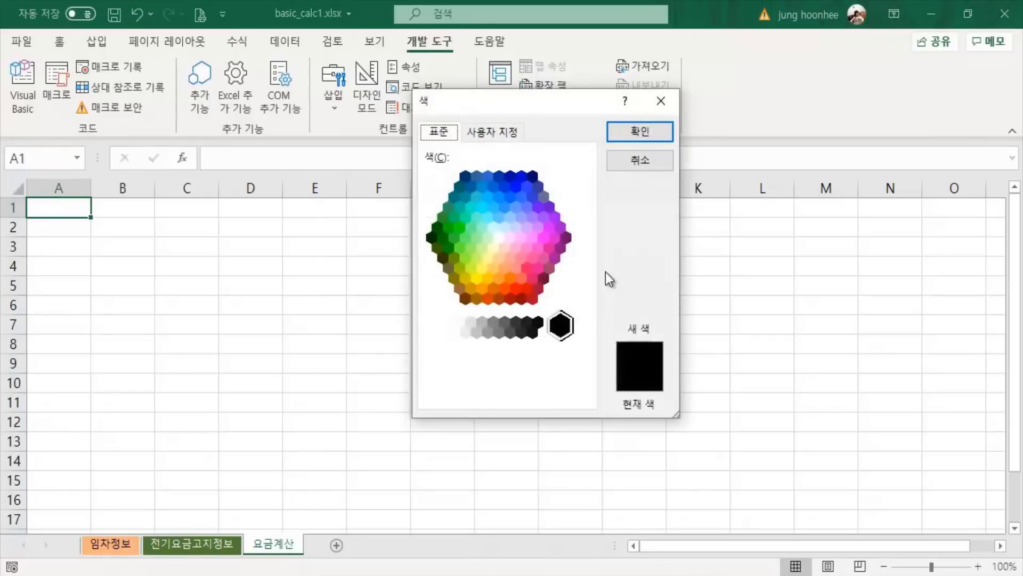
{"action": "left_click", "coordinate": [517, 261]}
{"action": "left_click", "coordinate": [639, 131]}
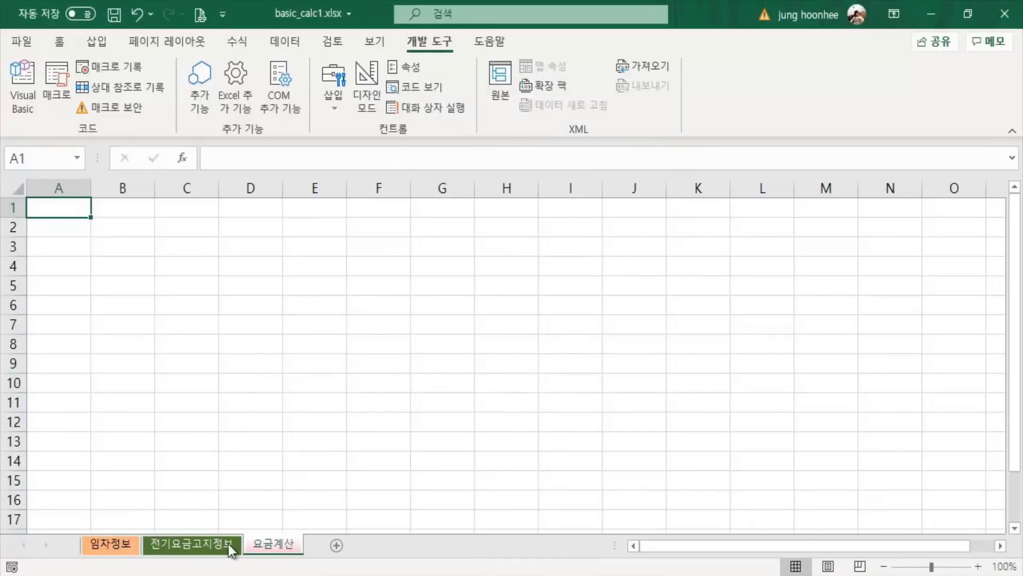
Look over the 전기요금고지정보 and 임차정보 sheets, then return to 요금계산.
{"action": "left_click", "coordinate": [190, 545]}
{"action": "left_click", "coordinate": [111, 544]}
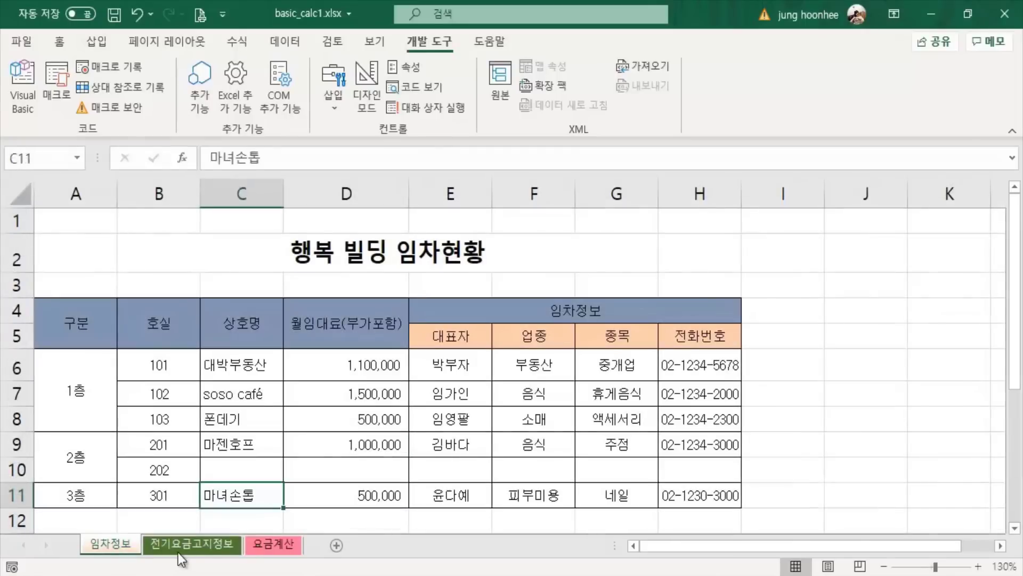
{"action": "left_click", "coordinate": [184, 546]}
{"action": "left_click", "coordinate": [269, 545]}
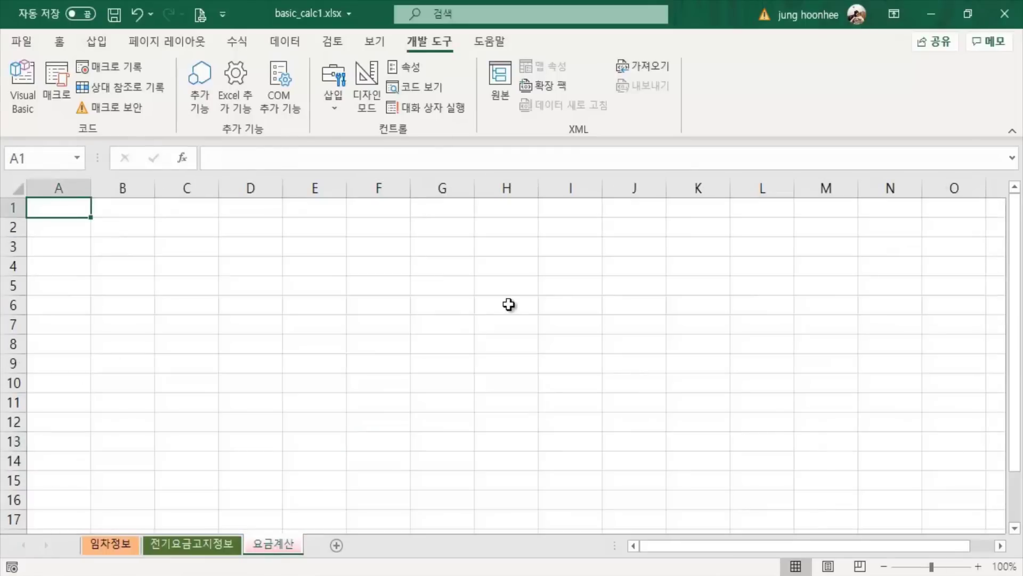
On the 전기요금고지정보 sheet, enter the label 전기고지요금 in C4.
{"action": "left_click", "coordinate": [213, 544]}
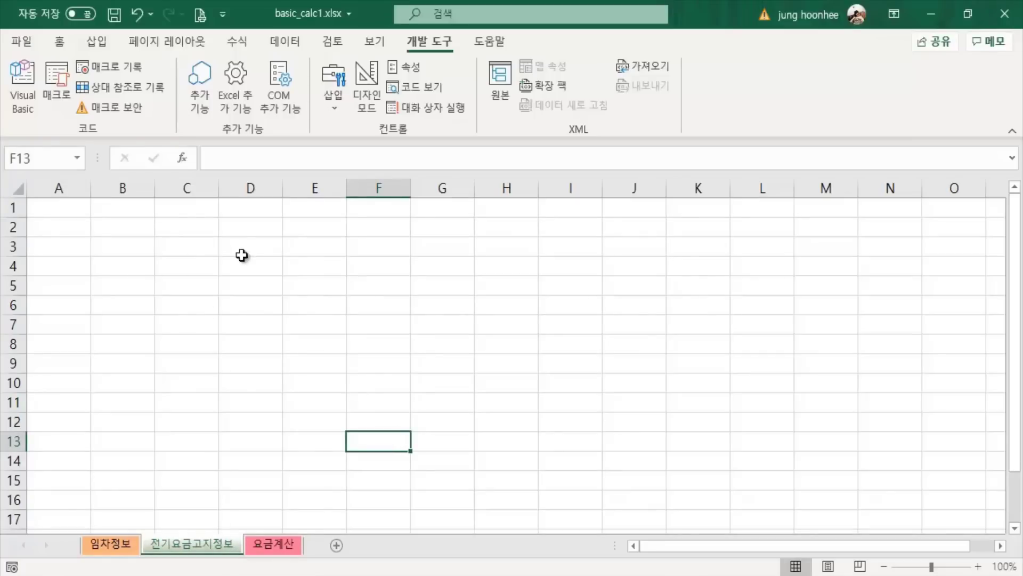
{"action": "left_click", "coordinate": [290, 265]}
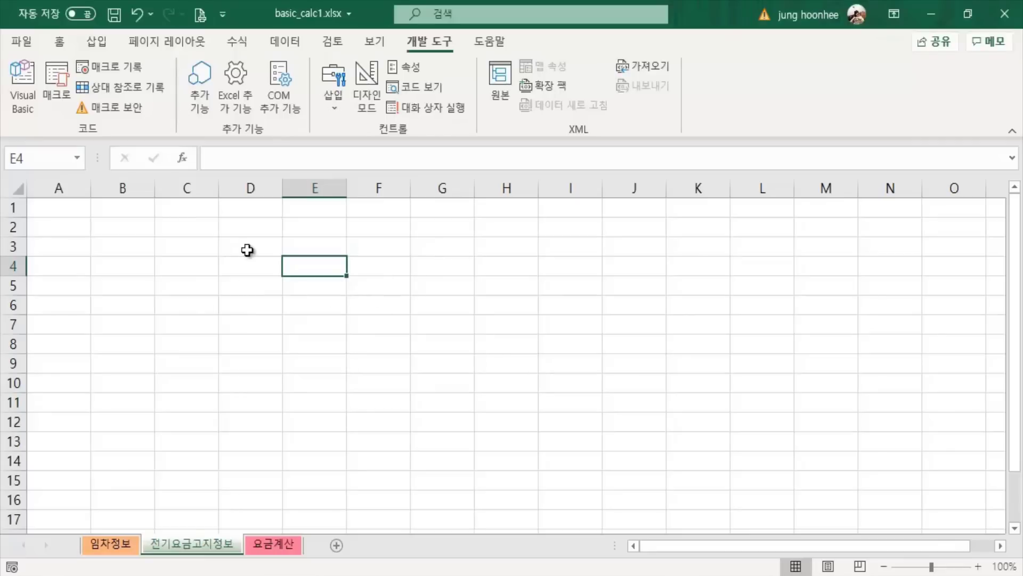
{"action": "left_click", "coordinate": [190, 270]}
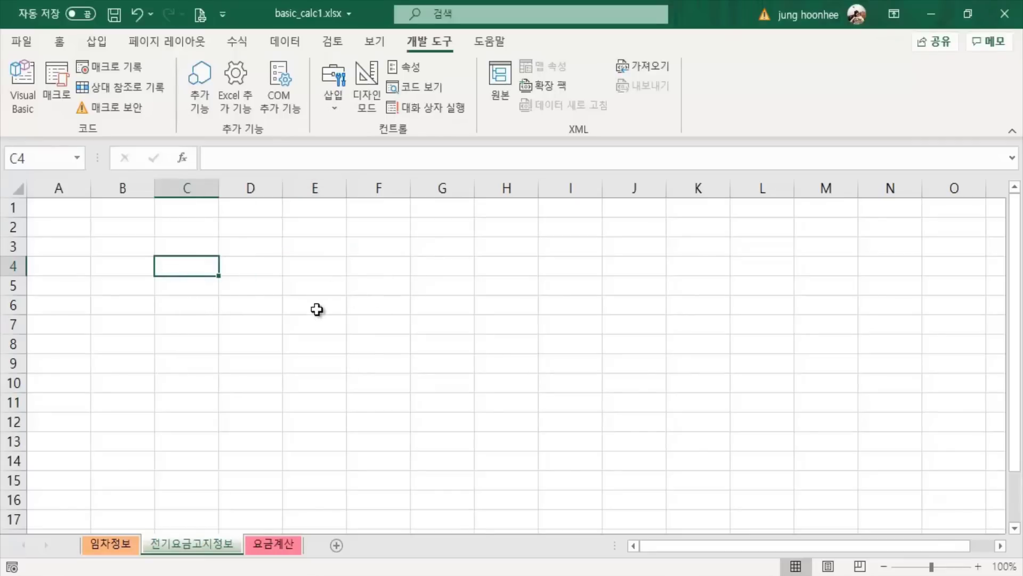
{"action": "scroll", "coordinate": [476, 388], "scroll_direction": "up", "scroll_amount": 1, "text": "ctrl"}
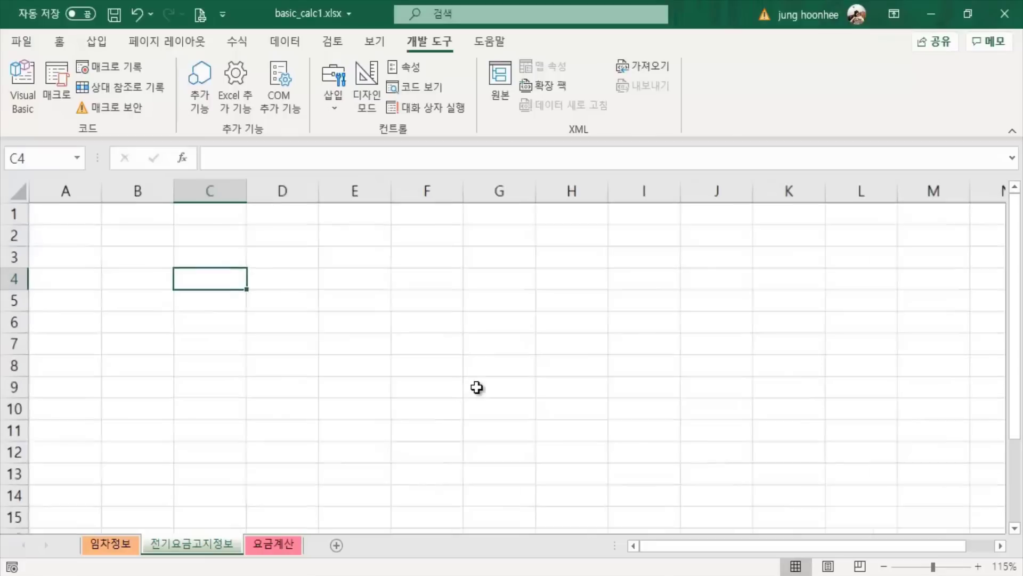
{"action": "scroll", "coordinate": [476, 387], "scroll_direction": "up", "scroll_amount": 1, "text": "ctrl"}
{"action": "scroll", "coordinate": [478, 386], "scroll_direction": "up", "scroll_amount": 1, "text": "ctrl"}
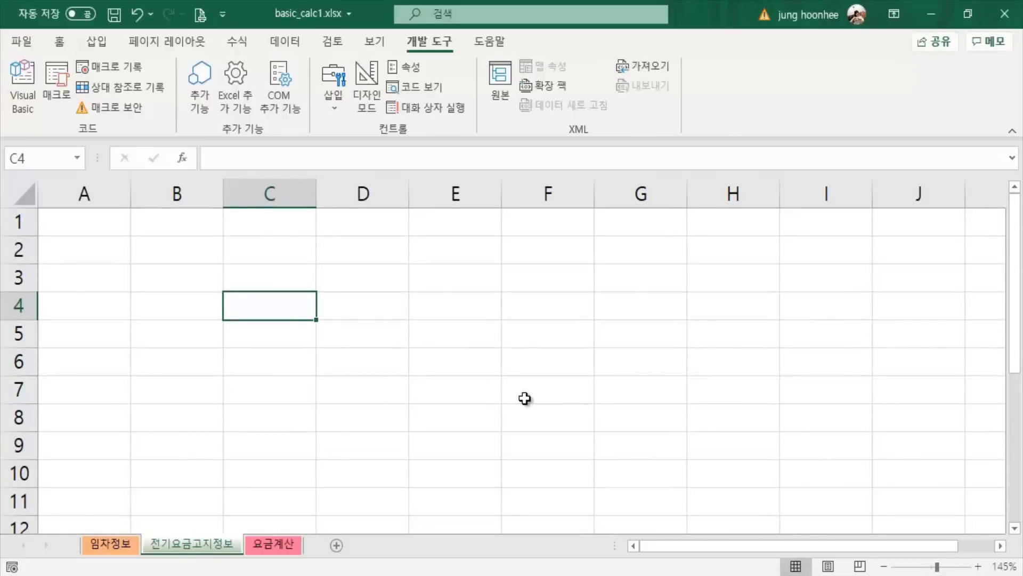
{"action": "type", "text": "전기고지요그"}
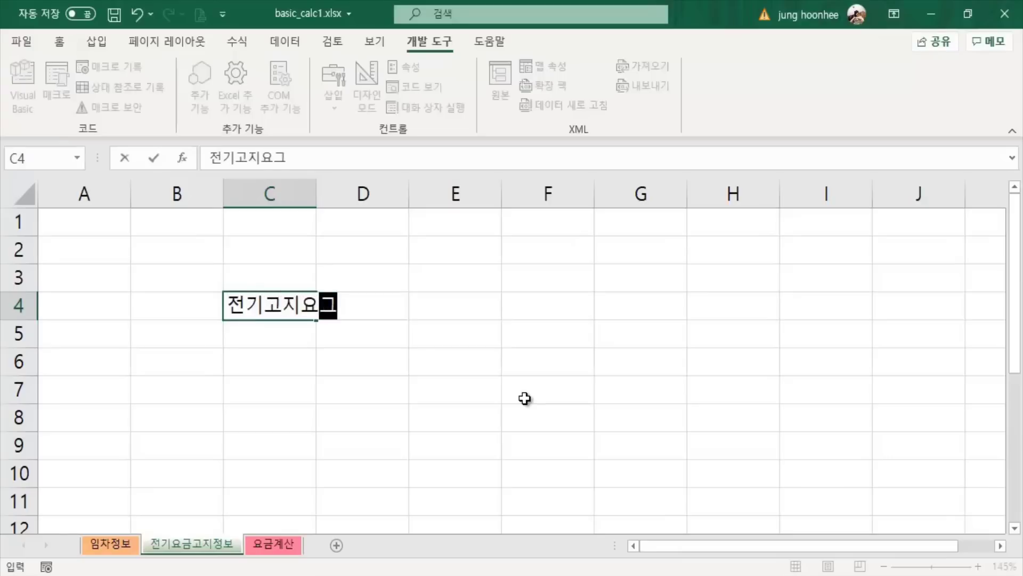
{"action": "type", "text": "ㅁ"}
{"action": "key", "text": "Return"}
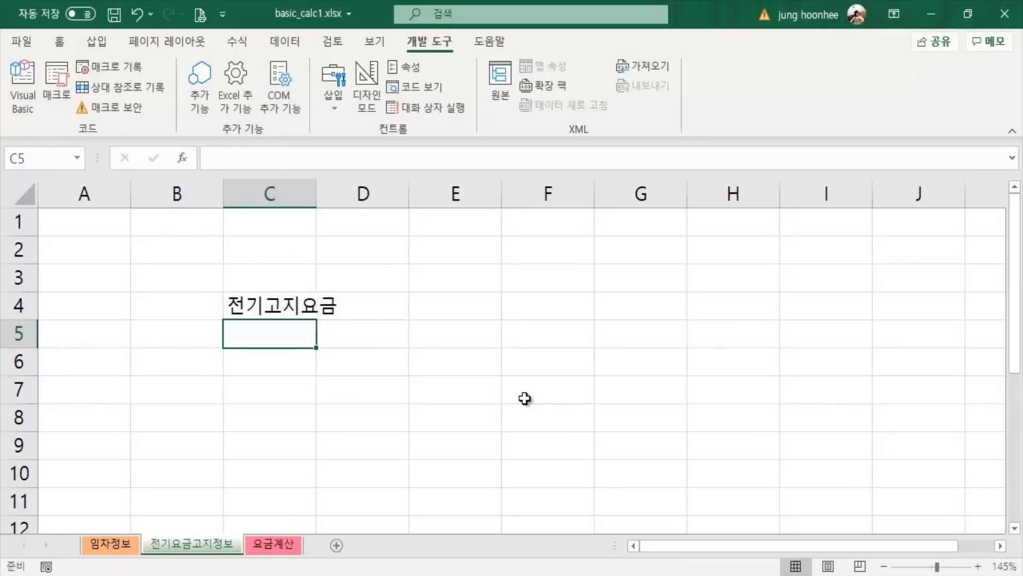
Enter 전월사용량, 당월사용량, 공급가액, 세액 and tv수신료 in C5:C9.
{"action": "type", "text": "ㄱㅗㅇㄱ"}
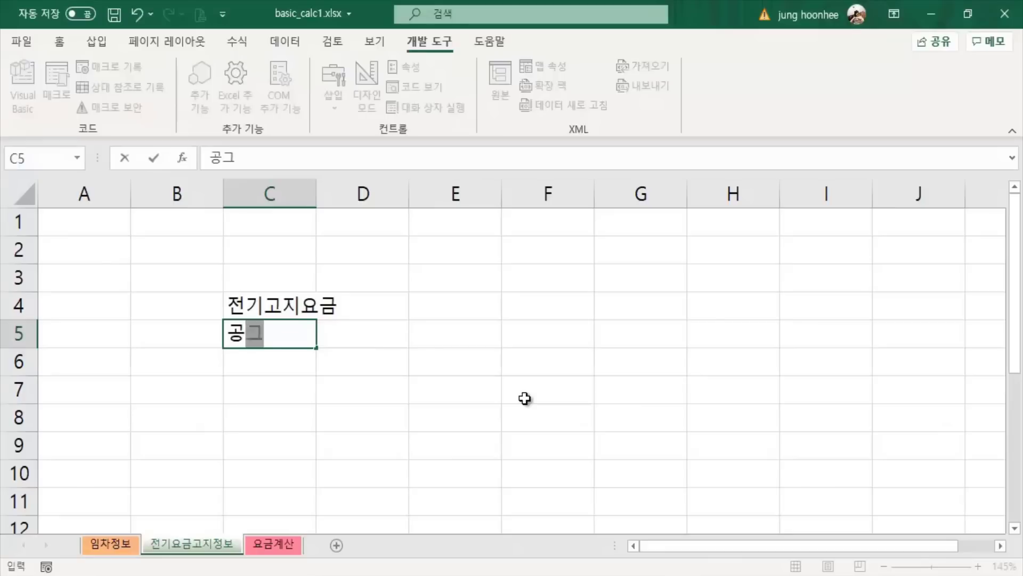
{"action": "key", "text": "BackSpace"}
{"action": "key", "text": "BackSpace"}
{"action": "type", "text": "저"}
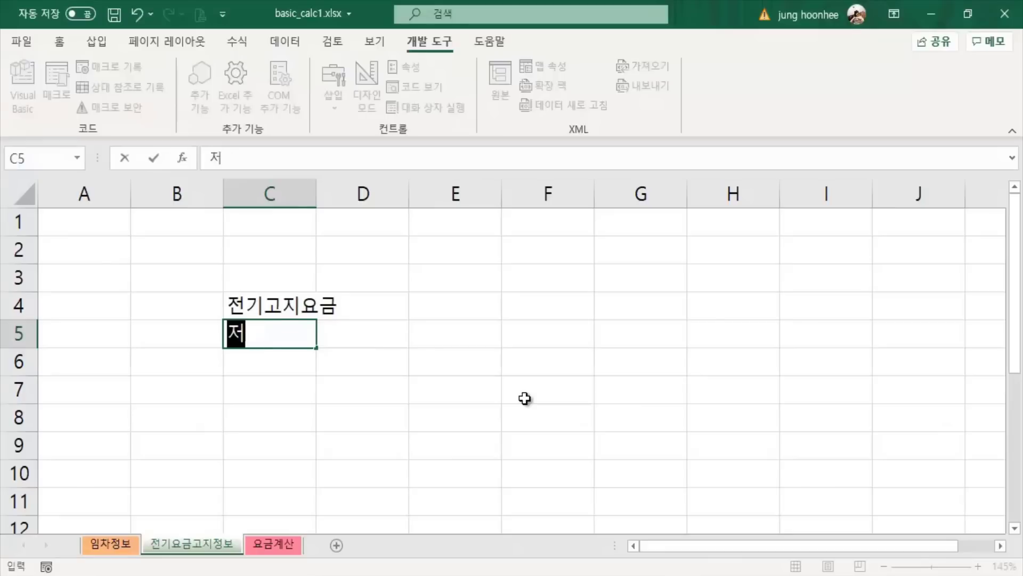
{"action": "type", "text": "ㄴㅇㅝㄹㅅㅏㅇ"}
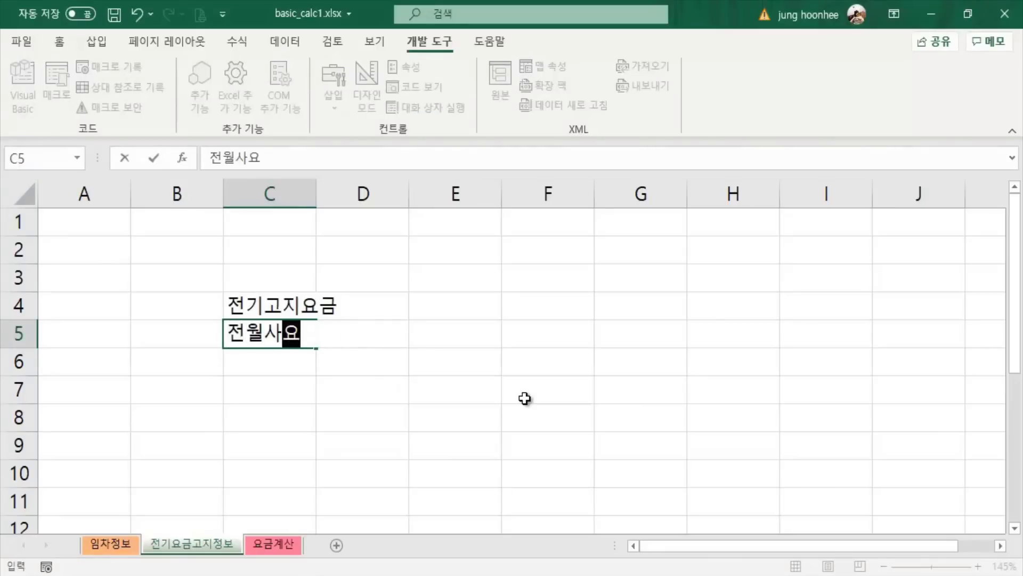
{"action": "type", "text": "ㅛㅇㄹㅑㅇ"}
{"action": "key", "text": "Return"}
{"action": "type", "text": "ㄷ"}
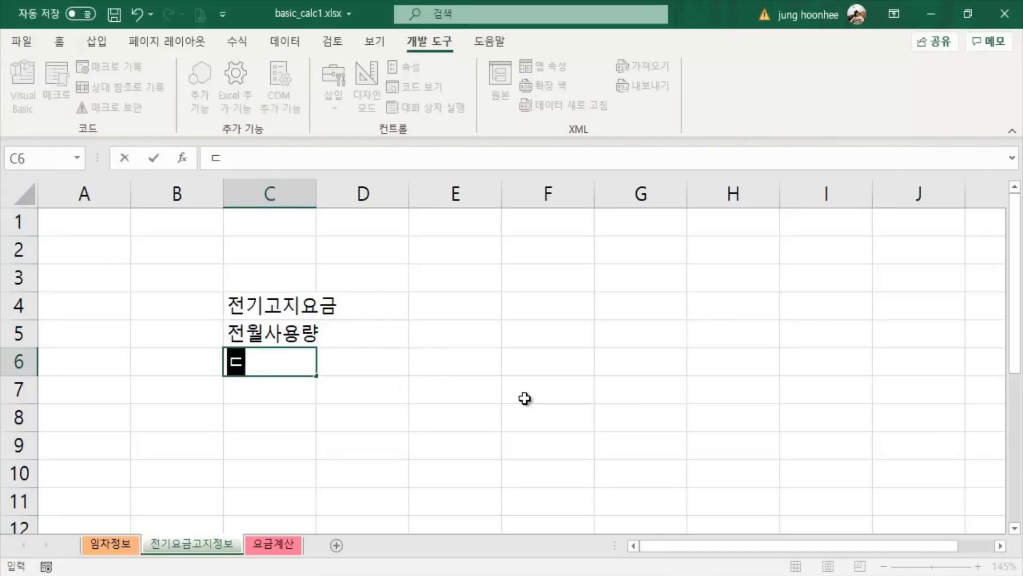
{"action": "type", "text": "ㅏㅇㅇㅝㄹㅅㅏㅇㅛㅇㄹㅑㅇ"}
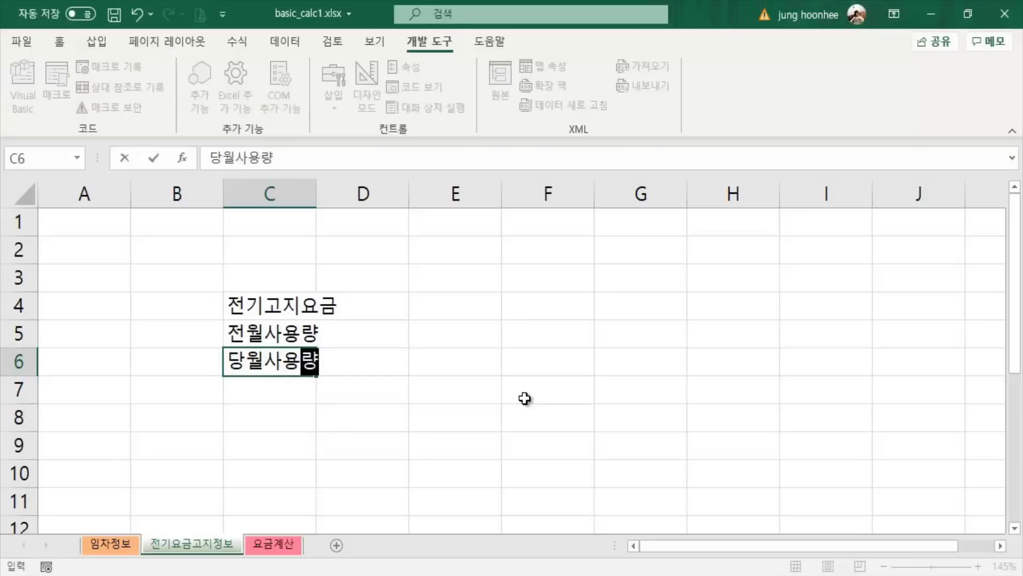
{"action": "key", "text": "Return"}
{"action": "type", "text": "ㄱ"}
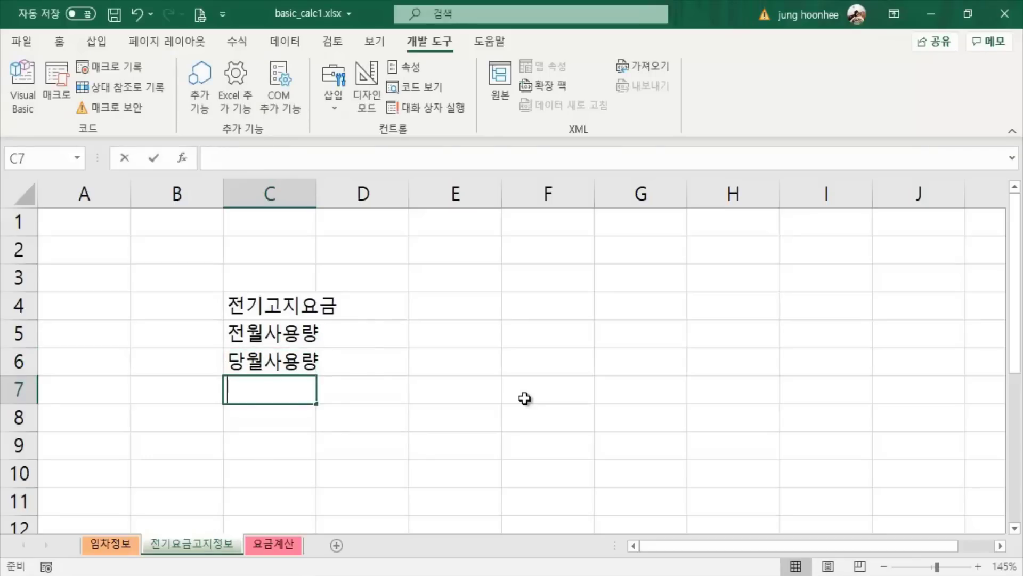
{"action": "type", "text": "ㅗㅇㄱㅡㅂㄱㅏㅇㅐ"}
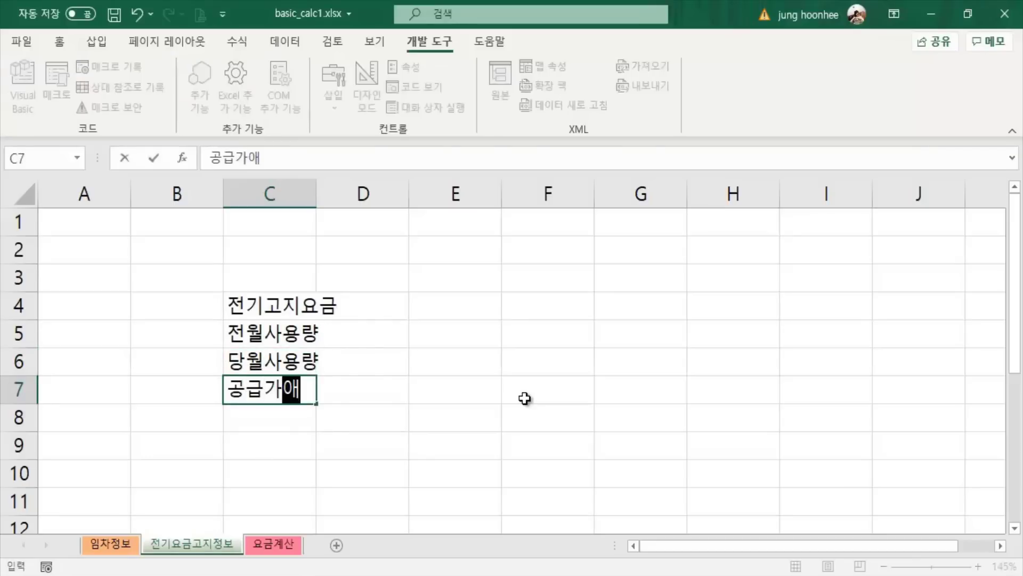
{"action": "type", "text": "ㄱ"}
{"action": "key", "text": "Return"}
{"action": "type", "text": "ㅅㅔㅇㅐㄱ"}
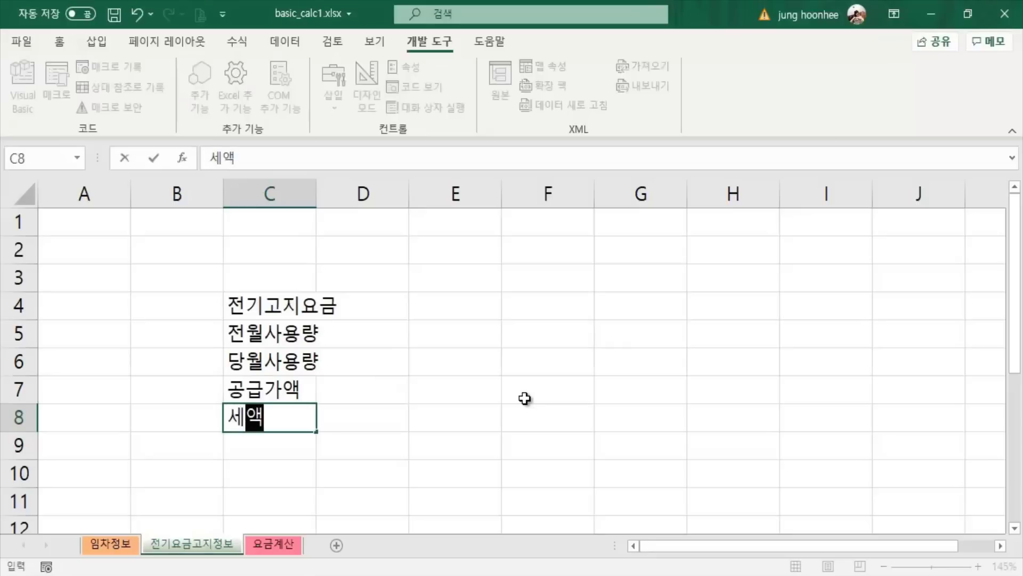
{"action": "key", "text": "Return"}
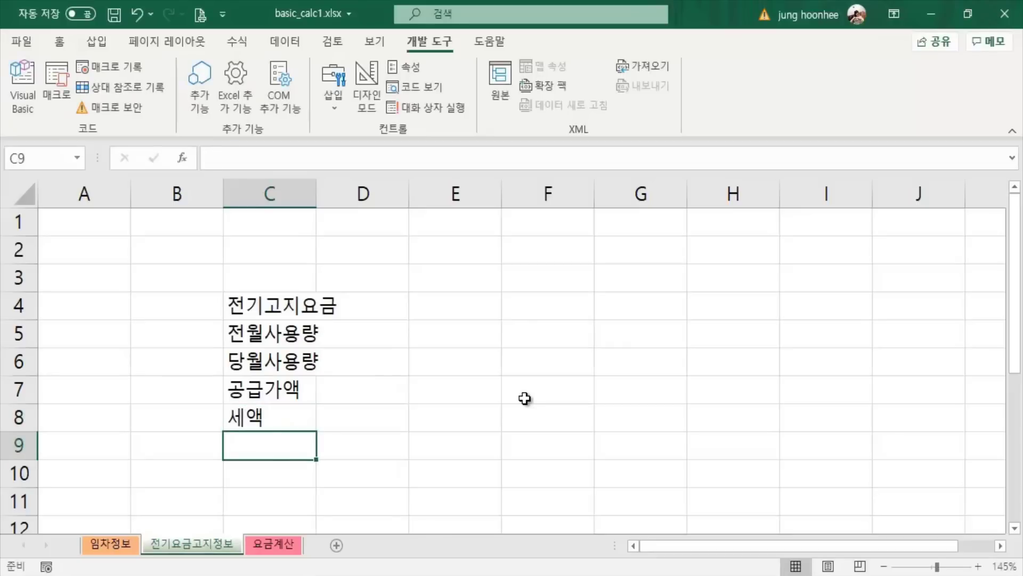
{"action": "type", "text": "tv"}
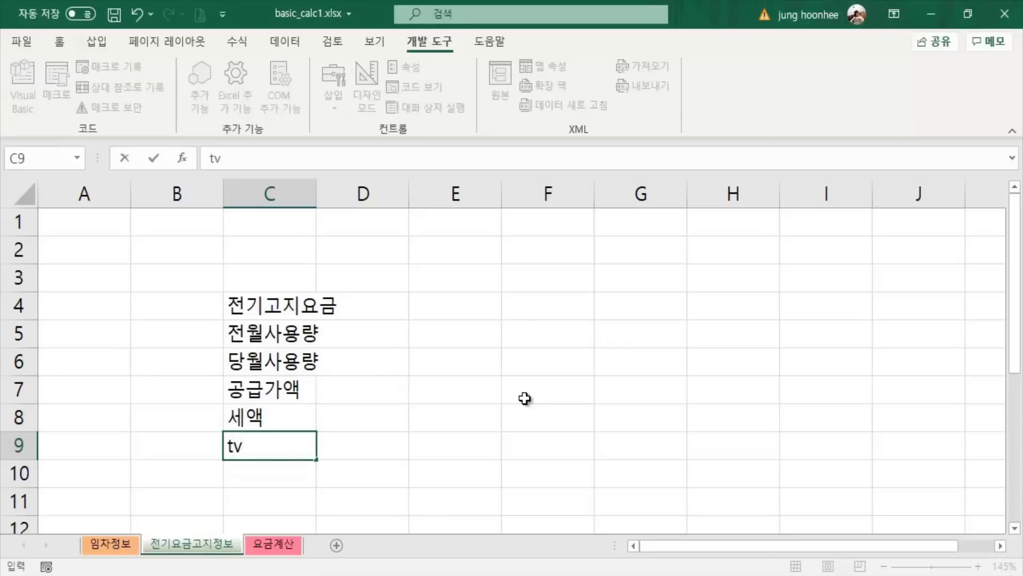
{"action": "type", "text": "수신료"}
{"action": "key", "text": "Return"}
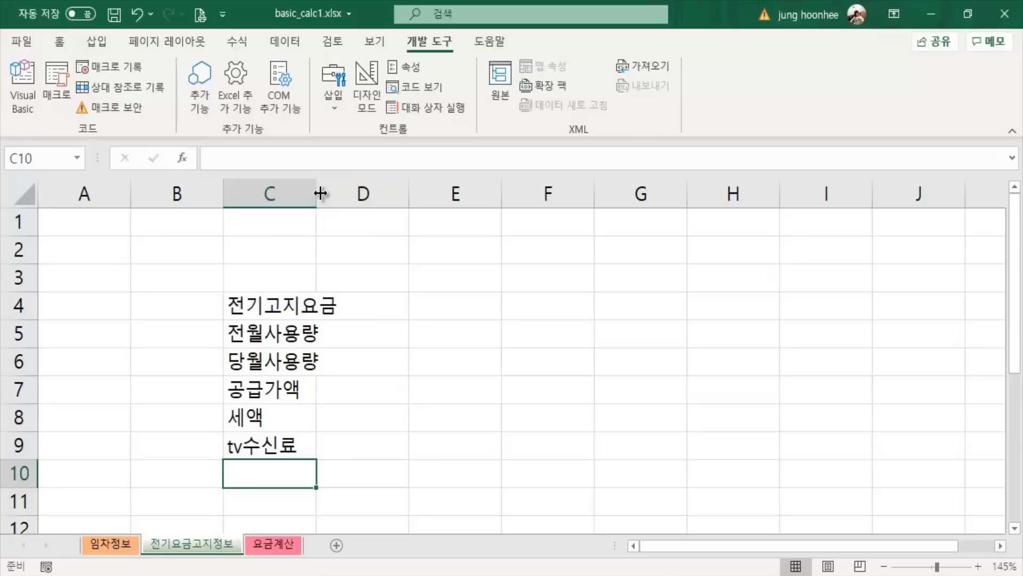
Widen column C and enter 2886000 in D4 and 19500 in D5.
{"action": "left_click_drag", "start_coordinate": [317, 192], "coordinate": [353, 192]}
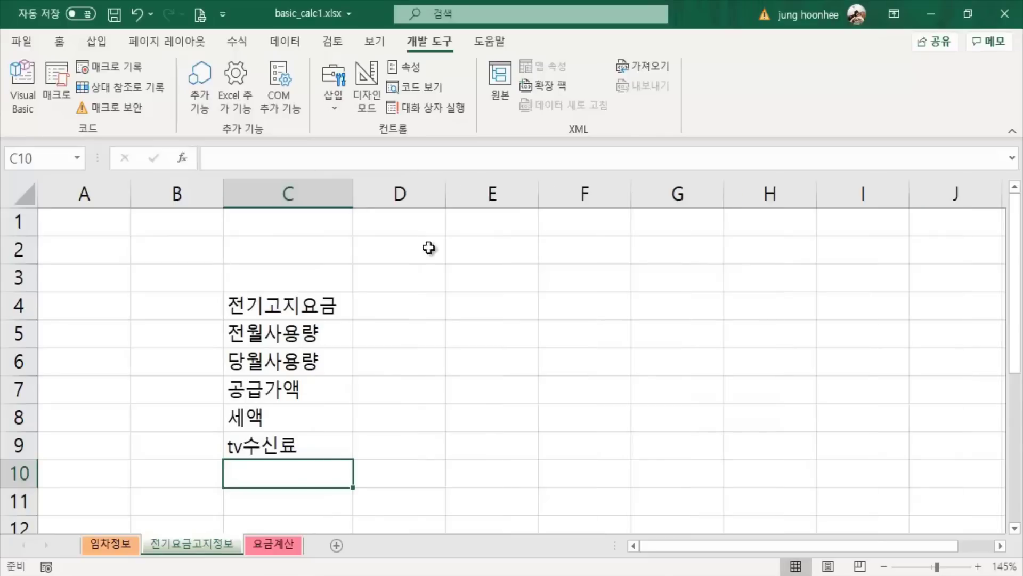
{"action": "left_click", "coordinate": [417, 369]}
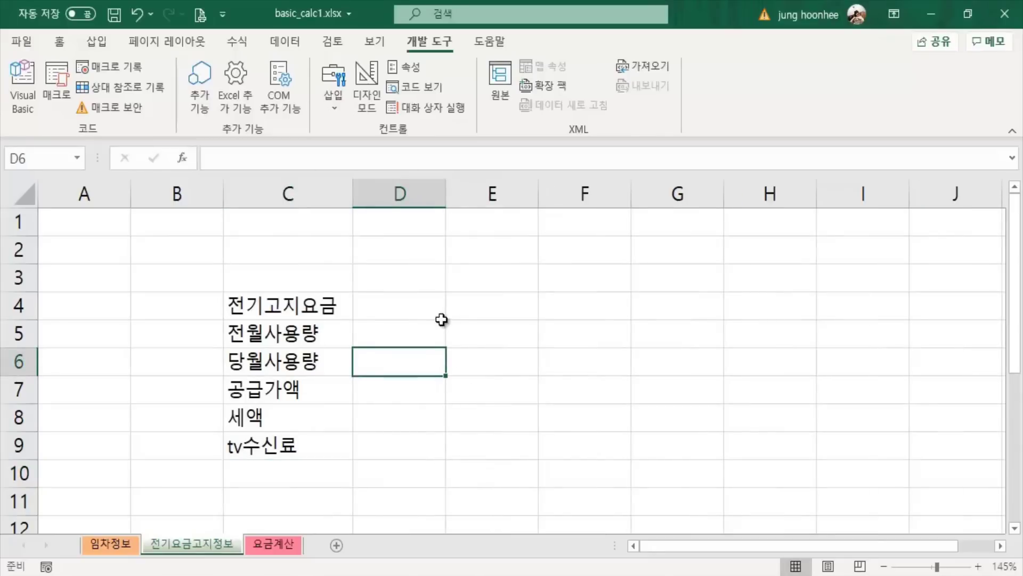
{"action": "left_click", "coordinate": [409, 305]}
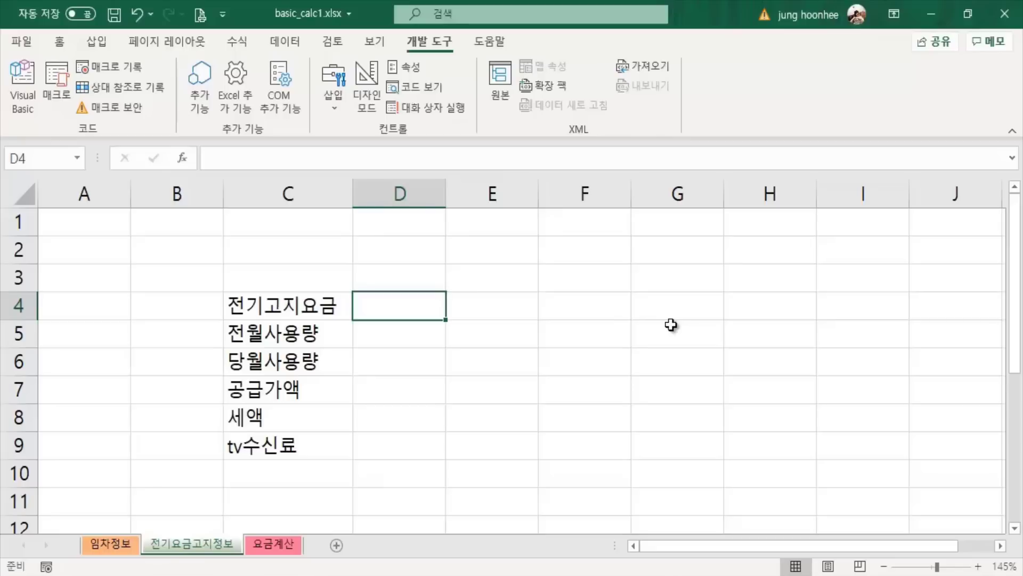
{"action": "type", "text": "2886"}
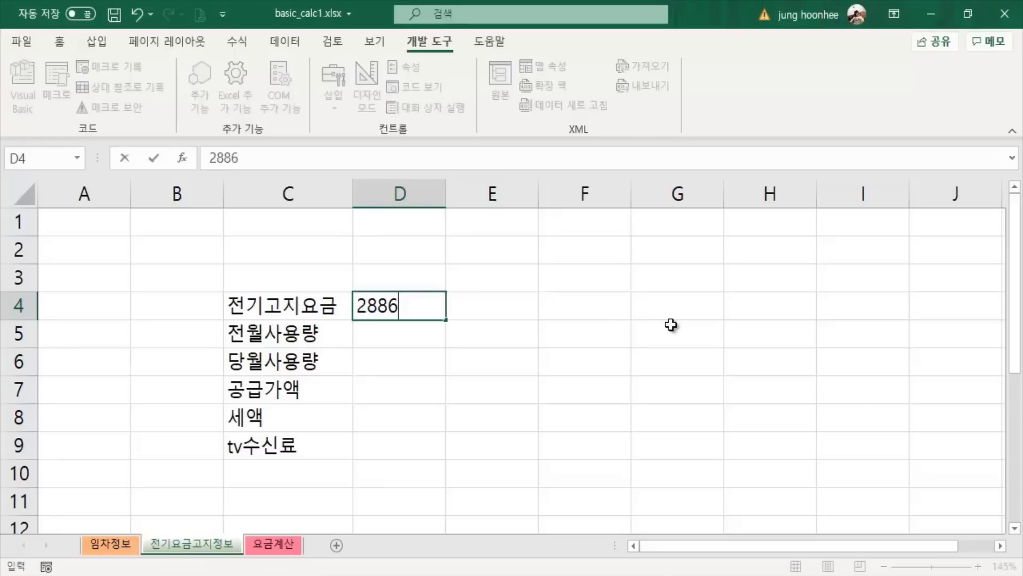
{"action": "type", "text": "000"}
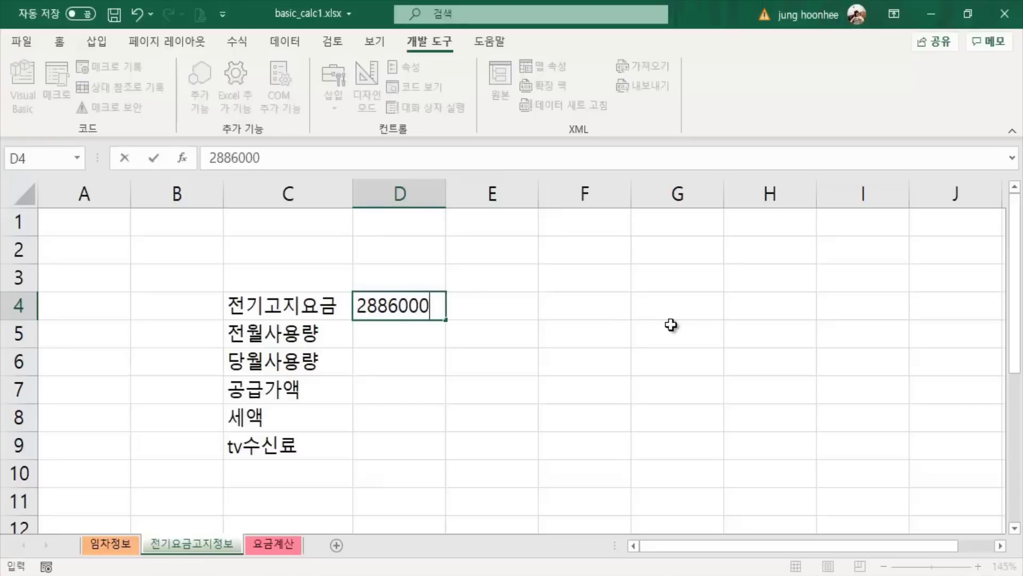
{"action": "key", "text": "Return"}
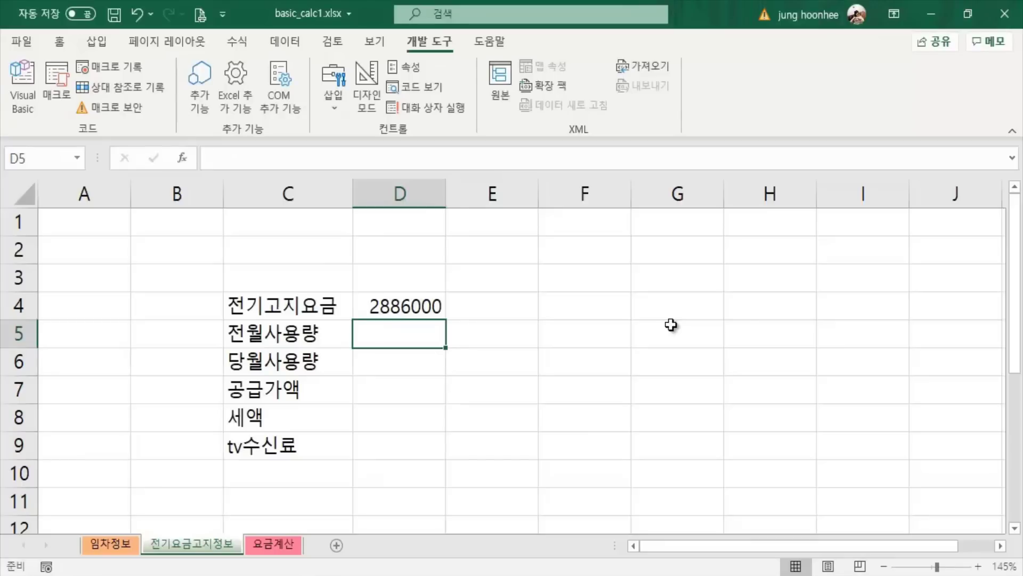
{"action": "type", "text": "19500"}
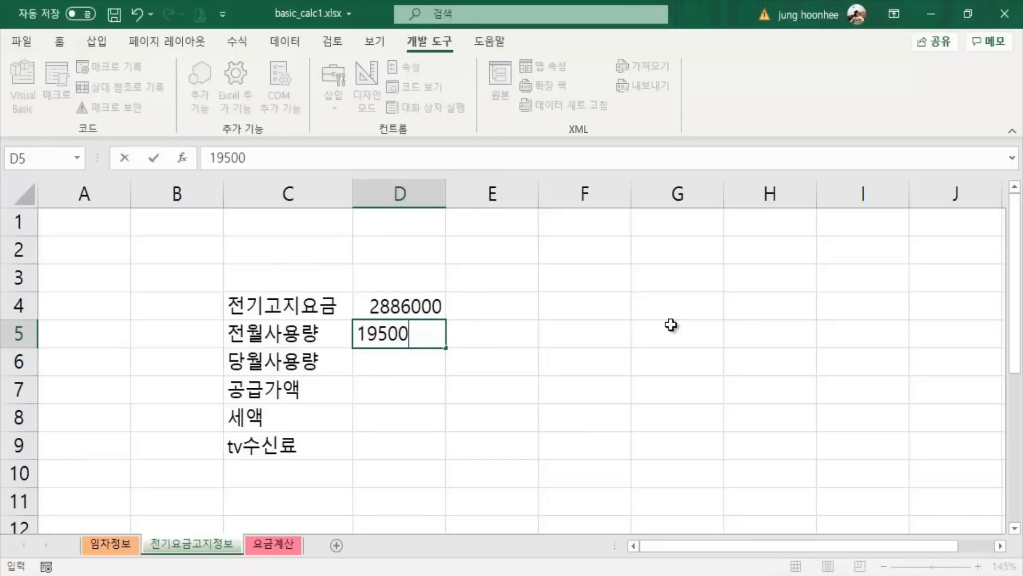
{"action": "key", "text": "Return"}
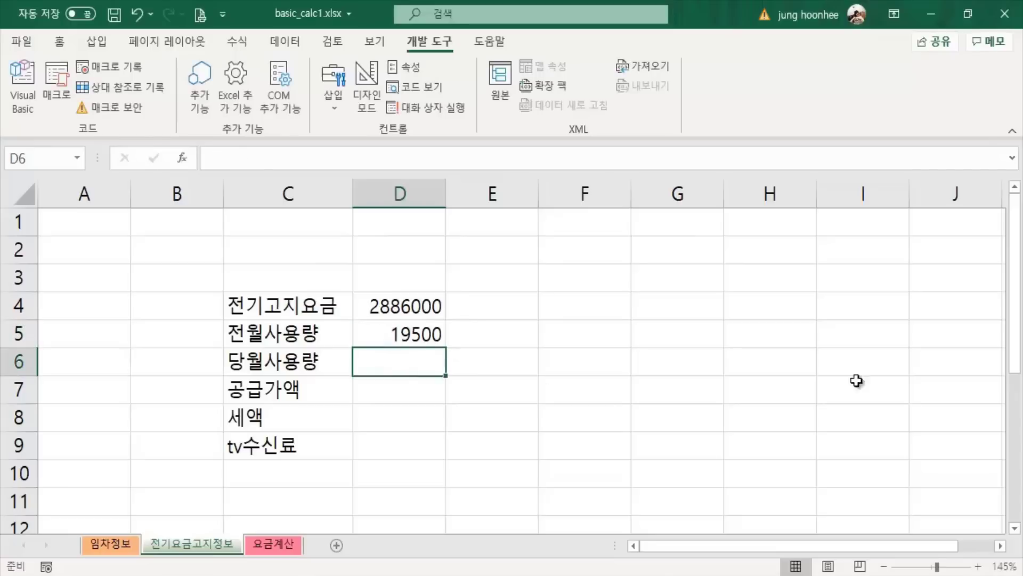
Enter 20000 in D6, 2200000 in D7 and 5000 in D9.
{"action": "type", "text": "20000"}
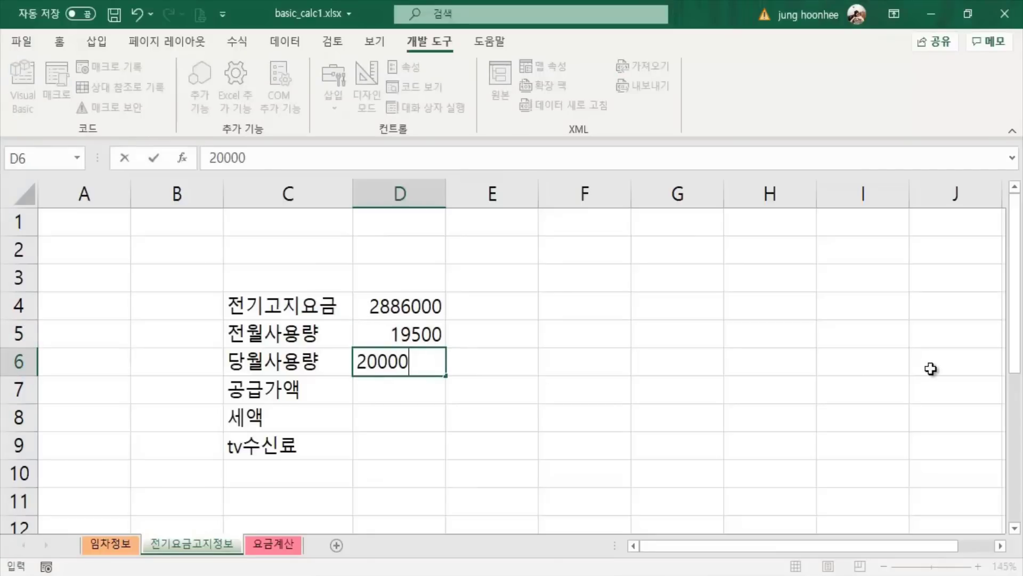
{"action": "key", "text": "Return"}
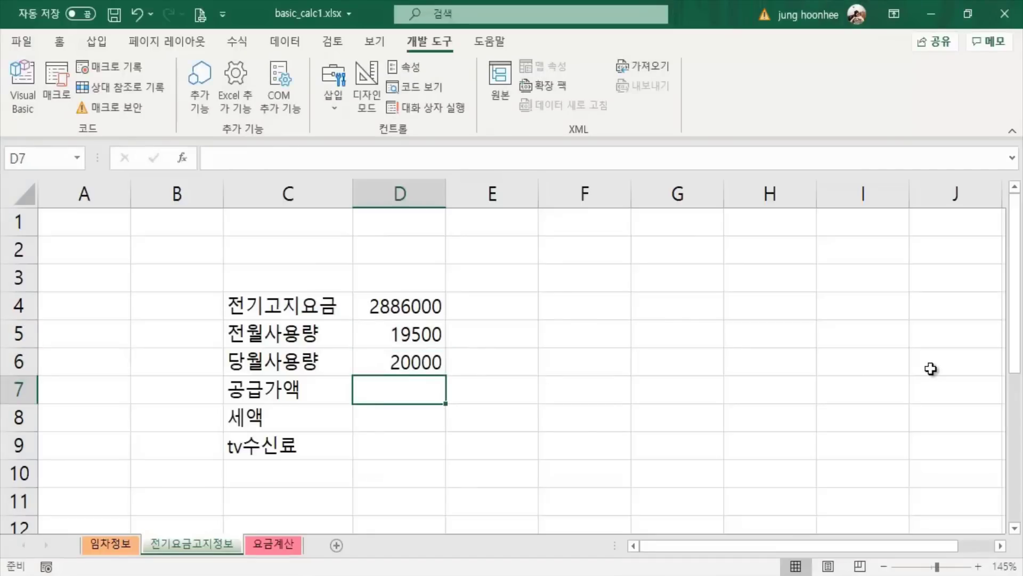
{"action": "type", "text": "2200"}
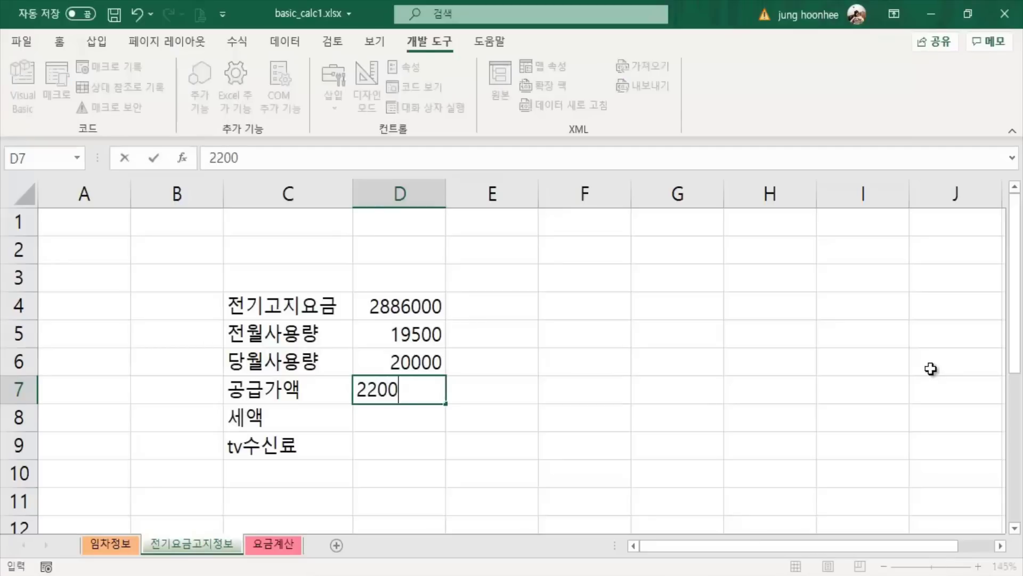
{"action": "type", "text": "000"}
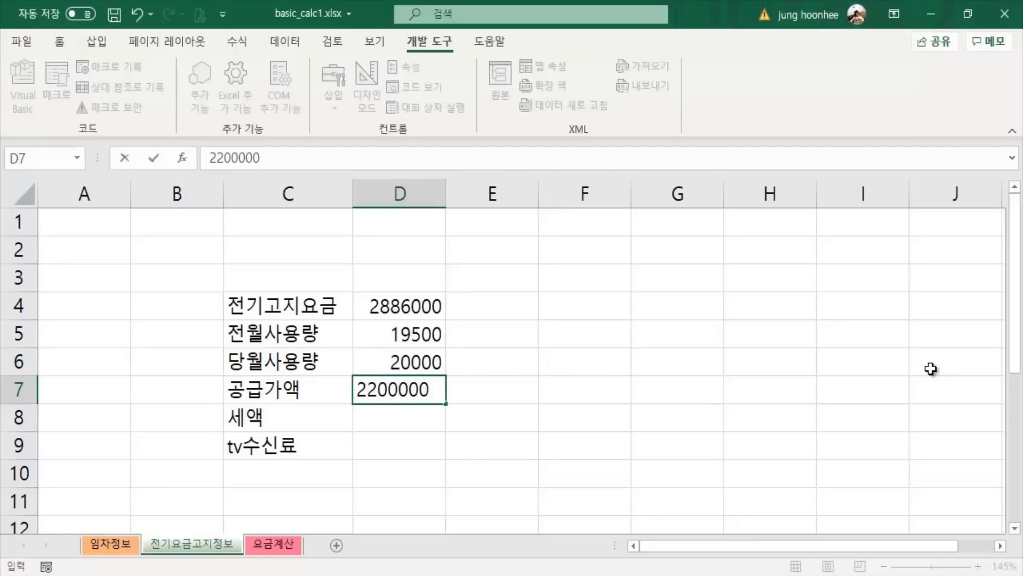
{"action": "key", "text": "Return"}
{"action": "left_click", "coordinate": [374, 447]}
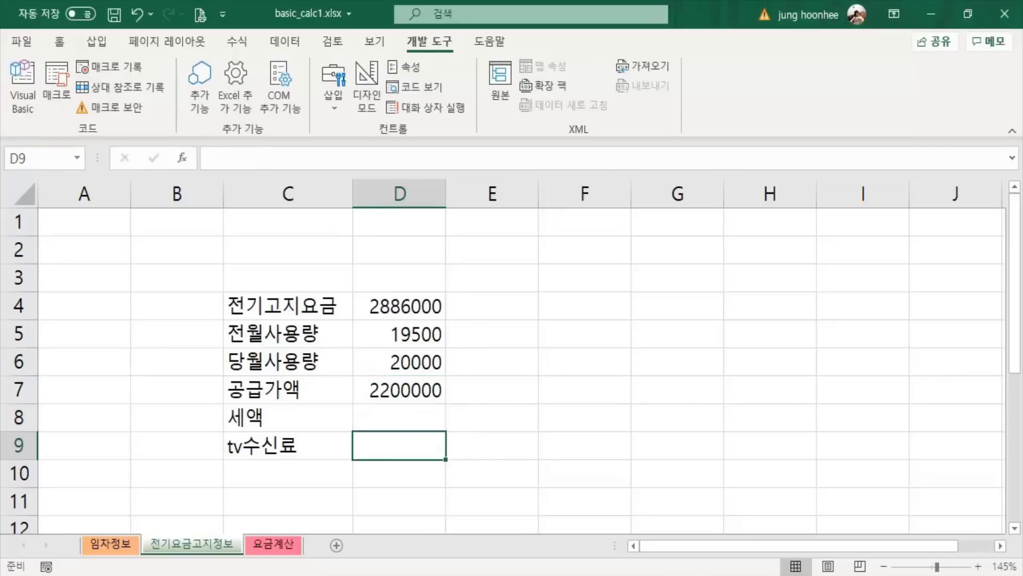
{"action": "type", "text": "5"}
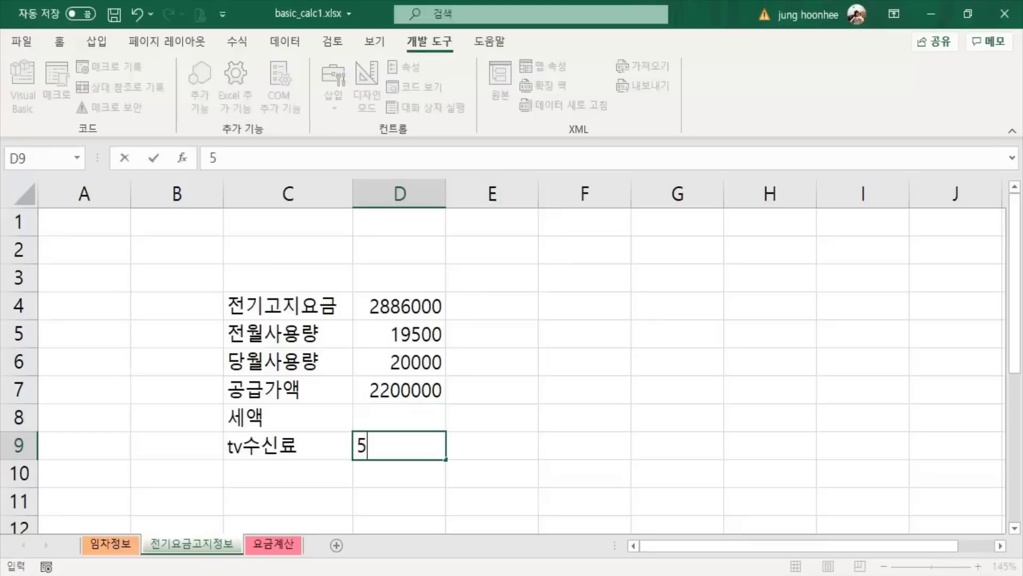
{"action": "type", "text": "000"}
{"action": "key", "text": "Return"}
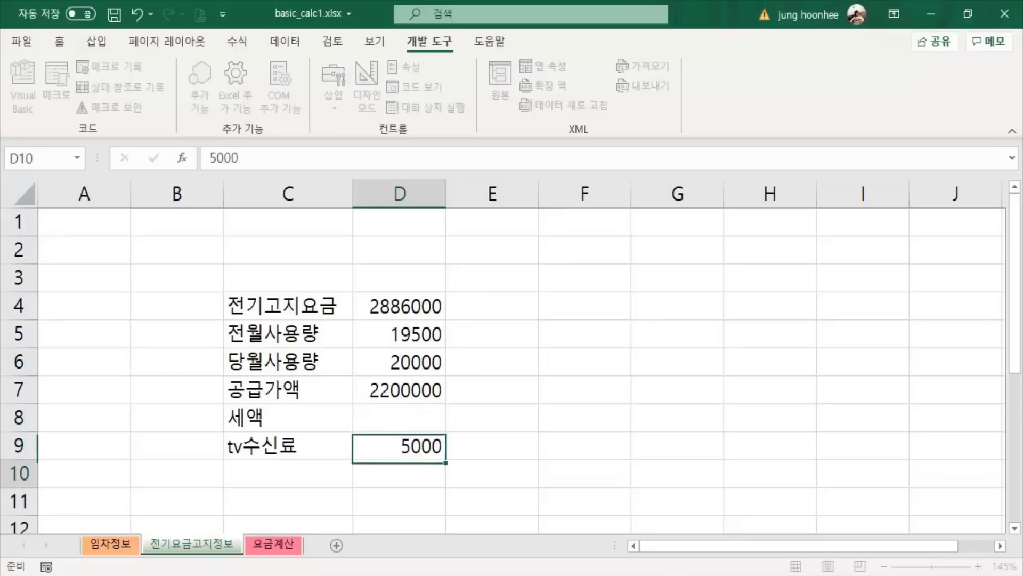
{"action": "left_click", "coordinate": [626, 411]}
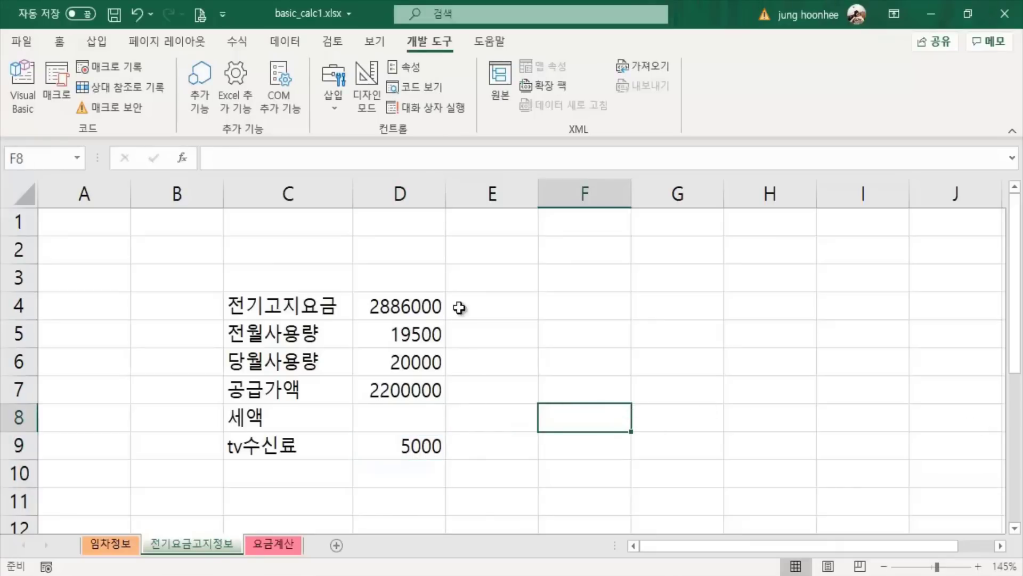
Apply Comma Style to D4:D9 so amounts read 2,886,000, 19,500, 20,000, 2,200,000 and 5,000.
{"action": "left_click_drag", "start_coordinate": [396, 300], "coordinate": [405, 446]}
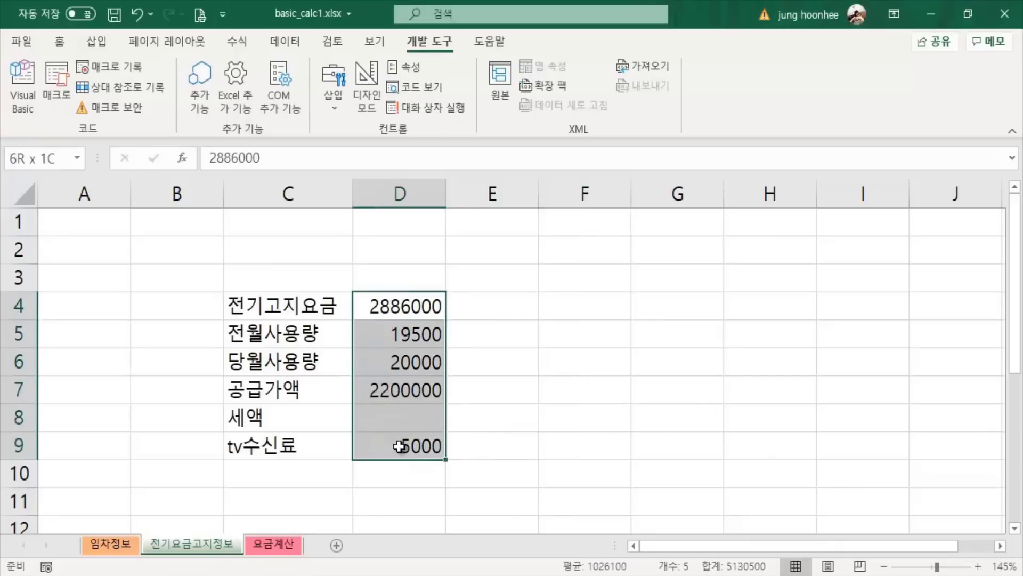
{"action": "left_click", "coordinate": [59, 41]}
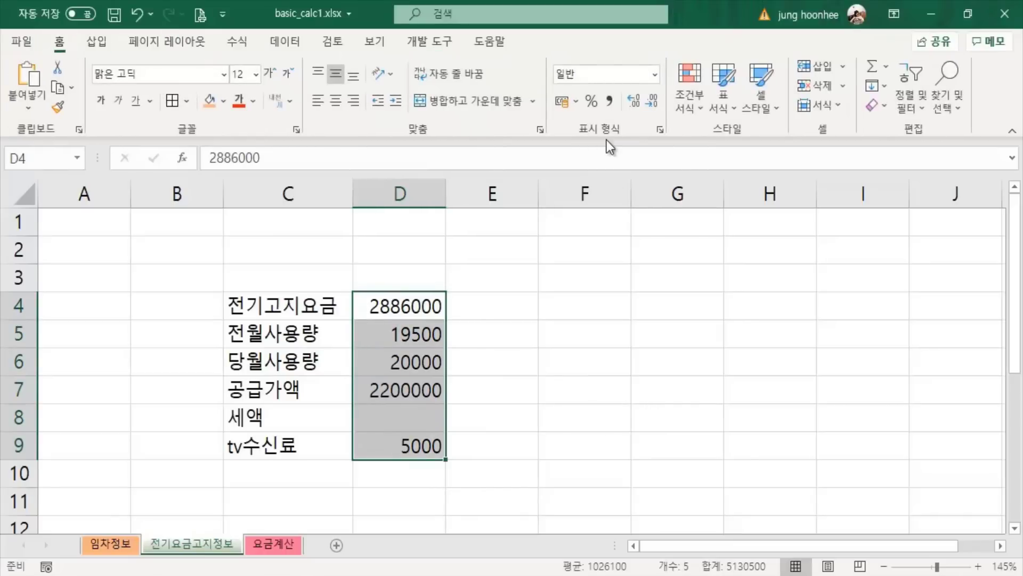
{"action": "left_click", "coordinate": [610, 101]}
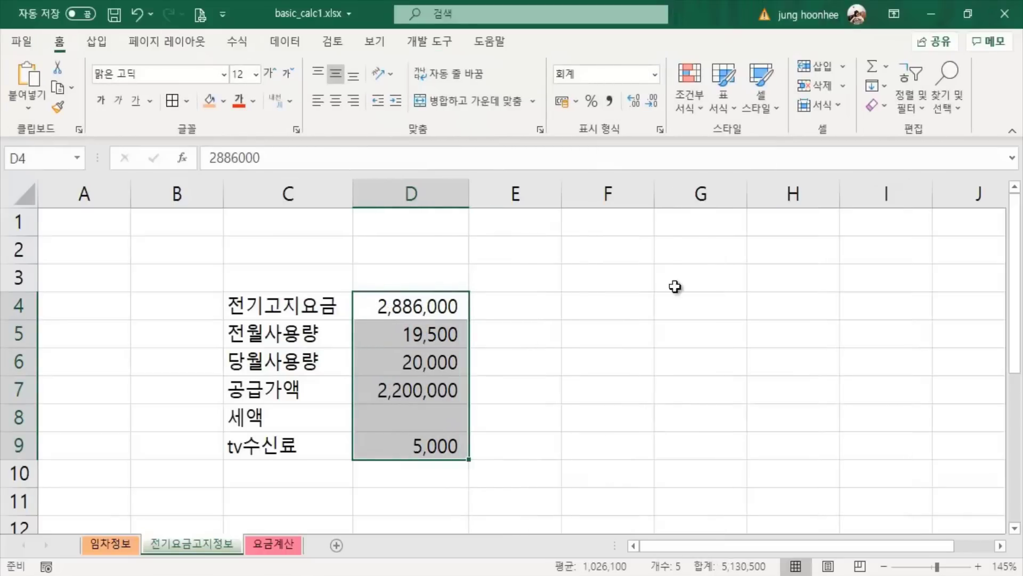
{"action": "left_click", "coordinate": [665, 365]}
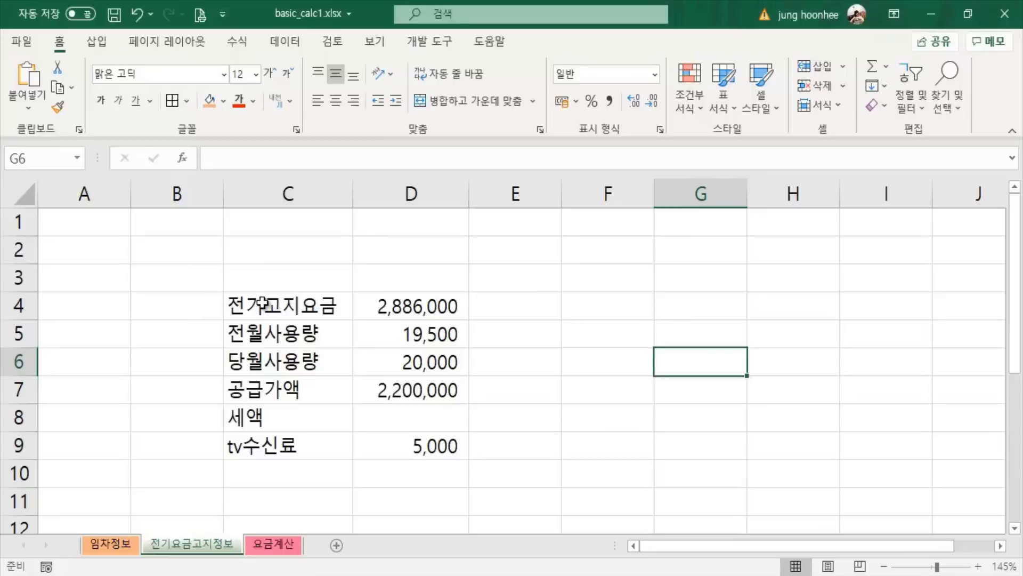
Apply All Borders to the bill table C4:D9.
{"action": "left_click_drag", "start_coordinate": [263, 304], "coordinate": [427, 452]}
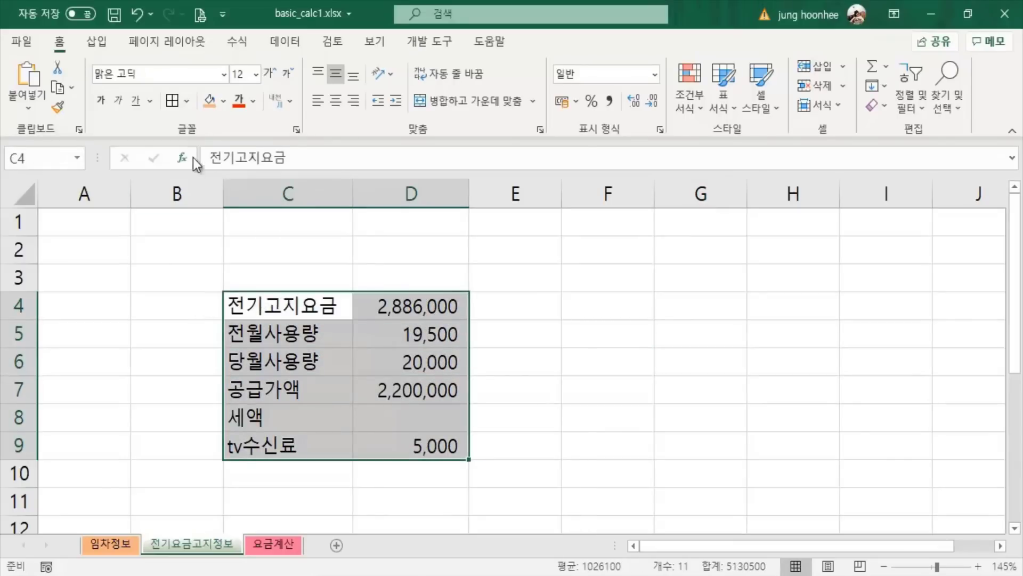
{"action": "left_click", "coordinate": [186, 104]}
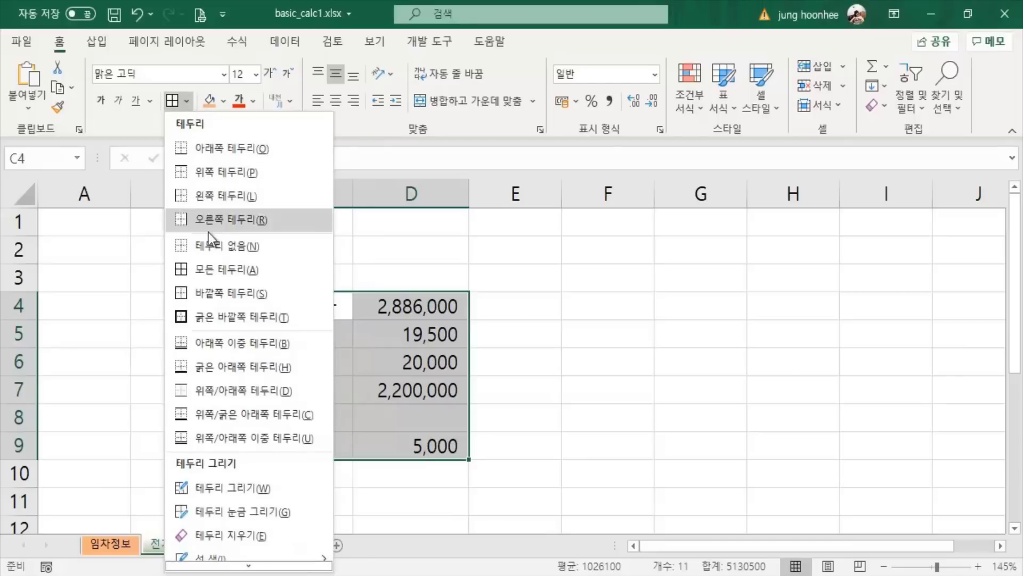
{"action": "left_click", "coordinate": [234, 270]}
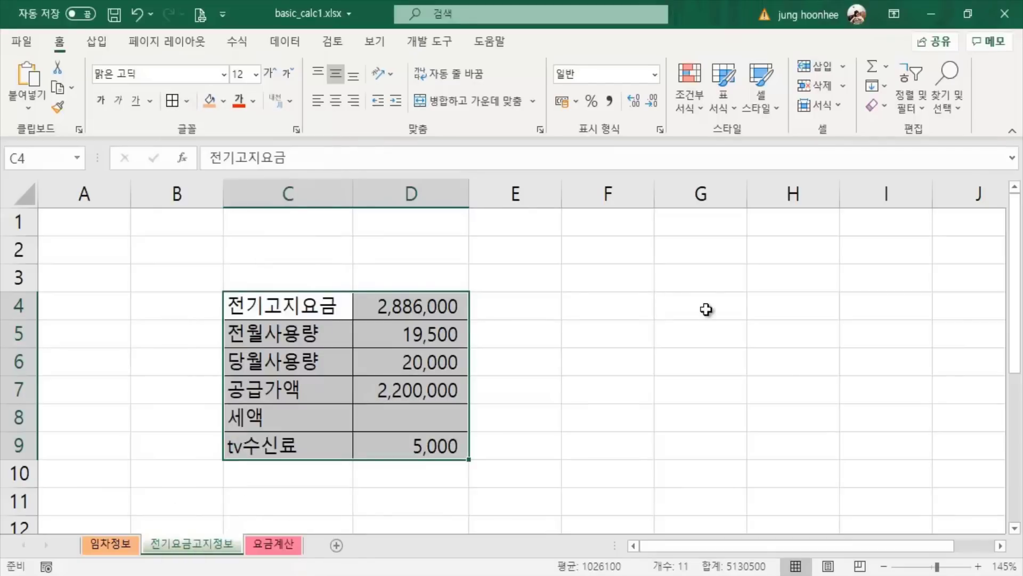
{"action": "left_click", "coordinate": [575, 341]}
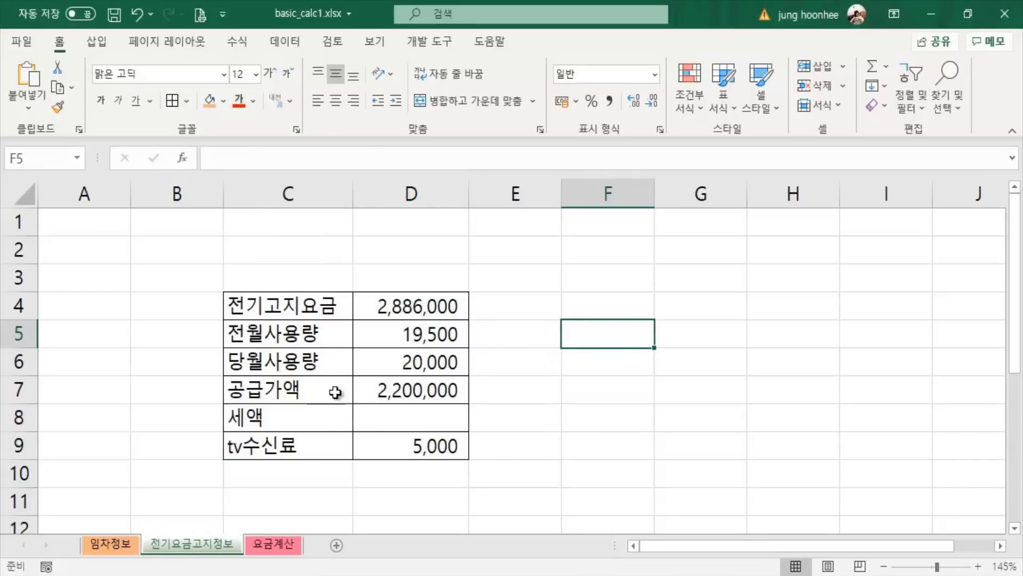
Select the top labels and the upper table area C4:D7, then deselect.
{"action": "left_click_drag", "start_coordinate": [282, 305], "coordinate": [288, 363]}
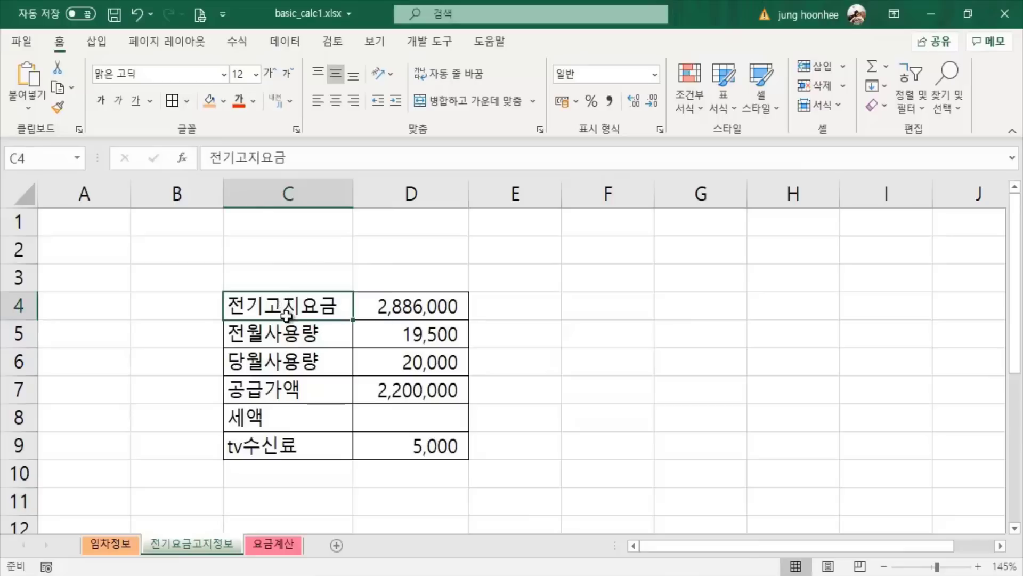
{"action": "left_click", "coordinate": [548, 349]}
{"action": "left_click_drag", "start_coordinate": [315, 304], "coordinate": [461, 397]}
{"action": "left_click", "coordinate": [796, 474]}
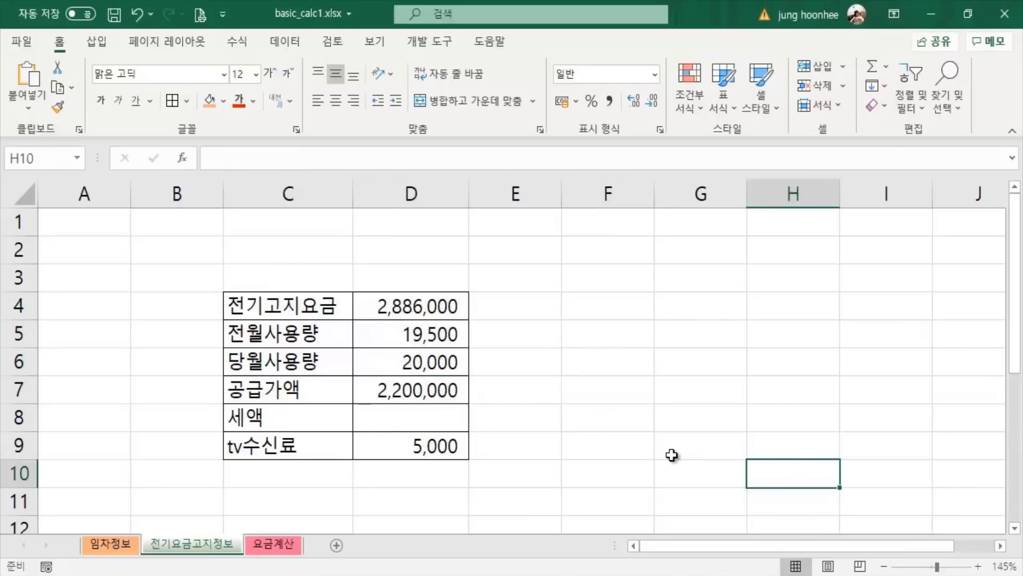
Decrease the font of the labels in C4:C9 from 12 to 11 points.
{"action": "scroll", "coordinate": [673, 454], "scroll_direction": "up", "scroll_amount": 3, "text": "ctrl"}
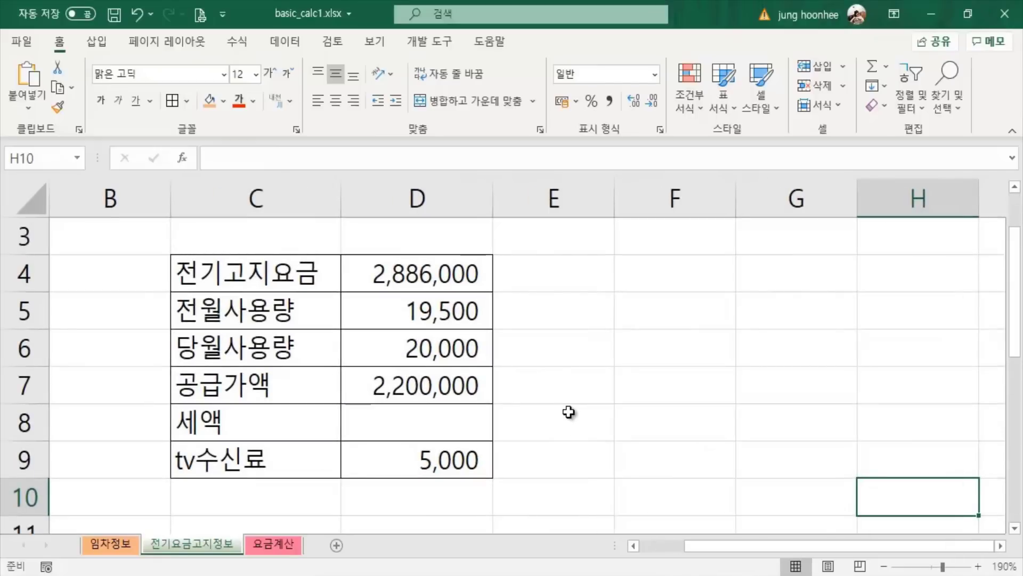
{"action": "scroll", "coordinate": [555, 393], "scroll_direction": "up", "scroll_amount": 1, "text": "ctrl"}
{"action": "scroll", "coordinate": [555, 396], "scroll_direction": "up", "scroll_amount": 1, "text": "ctrl"}
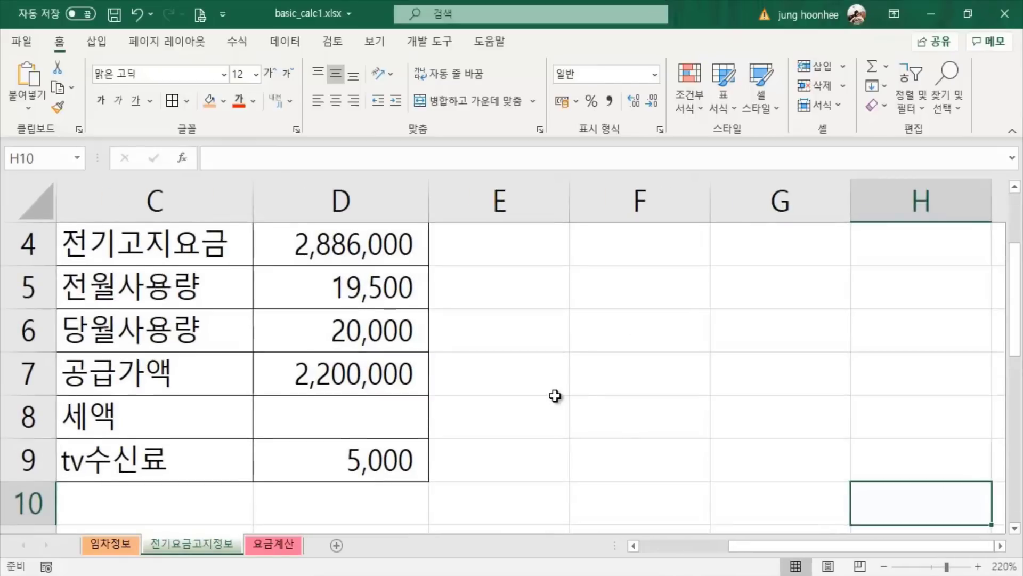
{"action": "scroll", "coordinate": [555, 396], "scroll_direction": "down", "scroll_amount": 2, "text": "ctrl"}
{"action": "scroll", "coordinate": [554, 395], "scroll_direction": "down", "scroll_amount": 1, "text": "ctrl"}
{"action": "scroll", "coordinate": [555, 396], "scroll_direction": "down", "scroll_amount": 1, "text": "ctrl"}
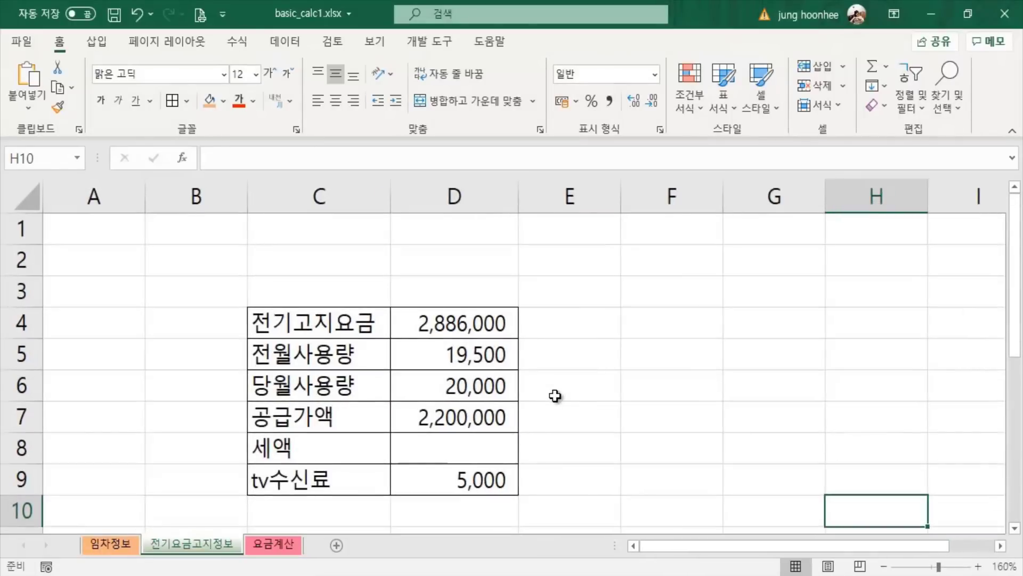
{"action": "scroll", "coordinate": [554, 395], "scroll_direction": "down", "scroll_amount": 1, "text": "ctrl"}
{"action": "left_click", "coordinate": [555, 394]}
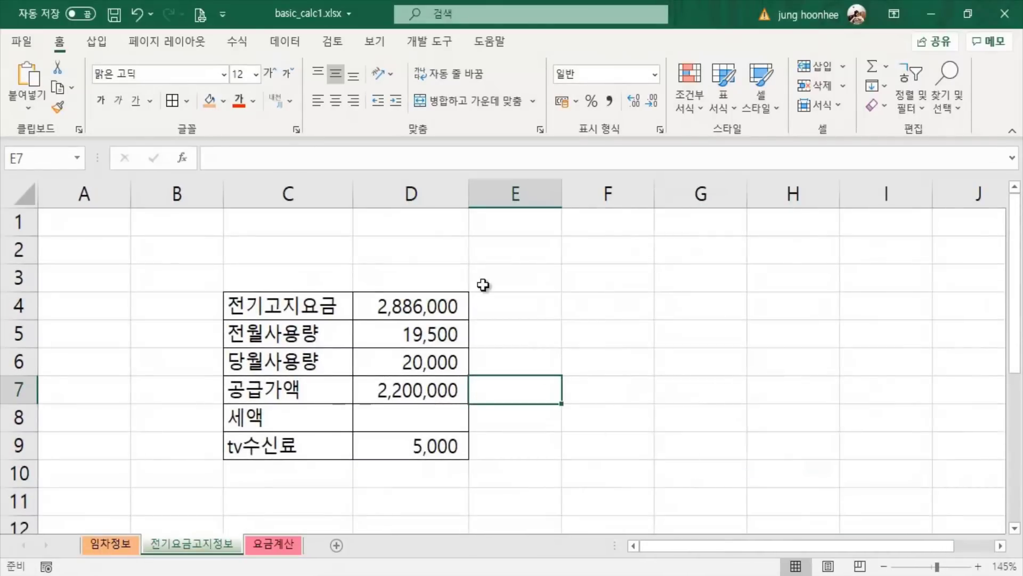
{"action": "left_click", "coordinate": [286, 306]}
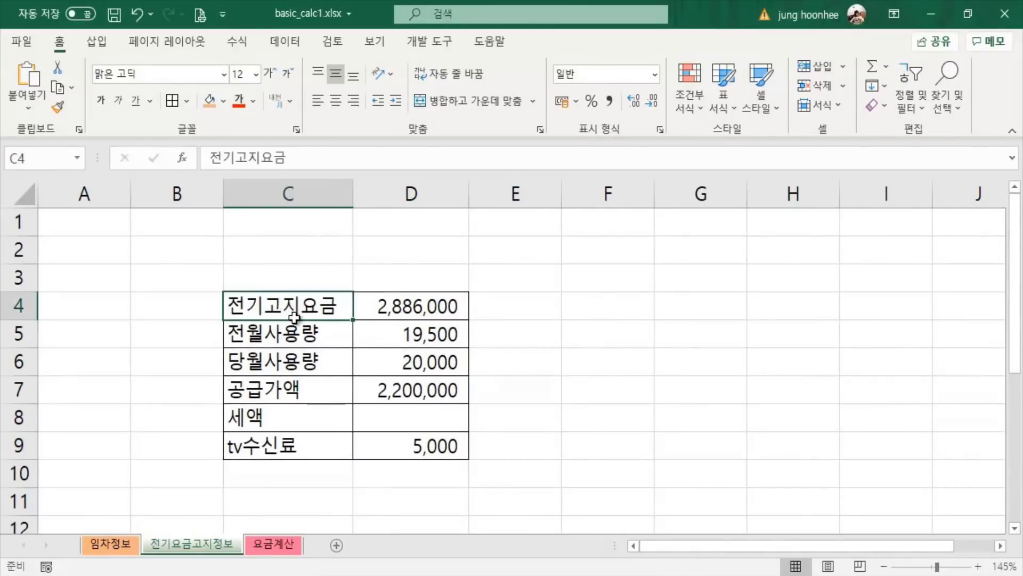
{"action": "left_click_drag", "start_coordinate": [294, 318], "coordinate": [297, 448]}
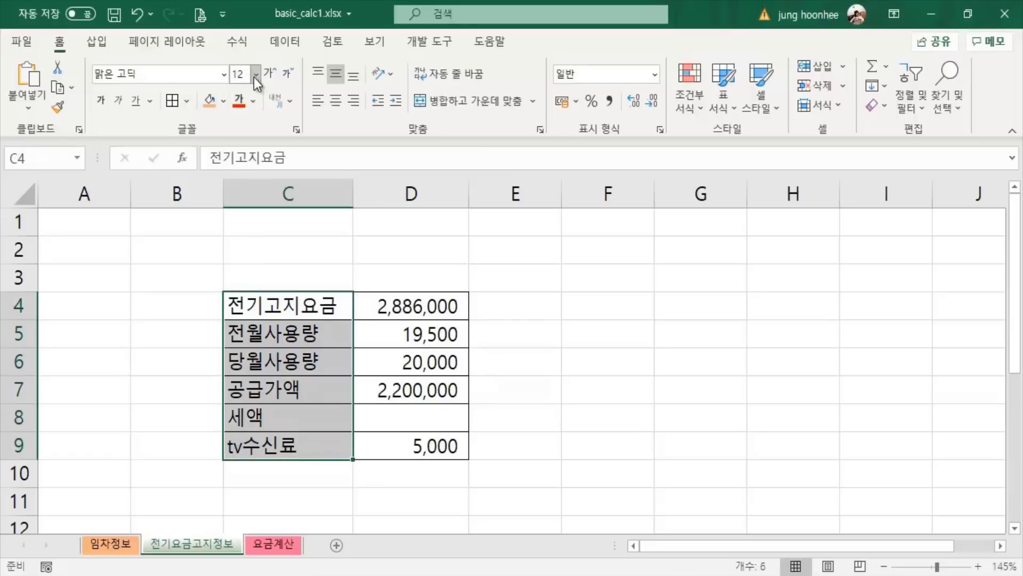
{"action": "left_click", "coordinate": [286, 75]}
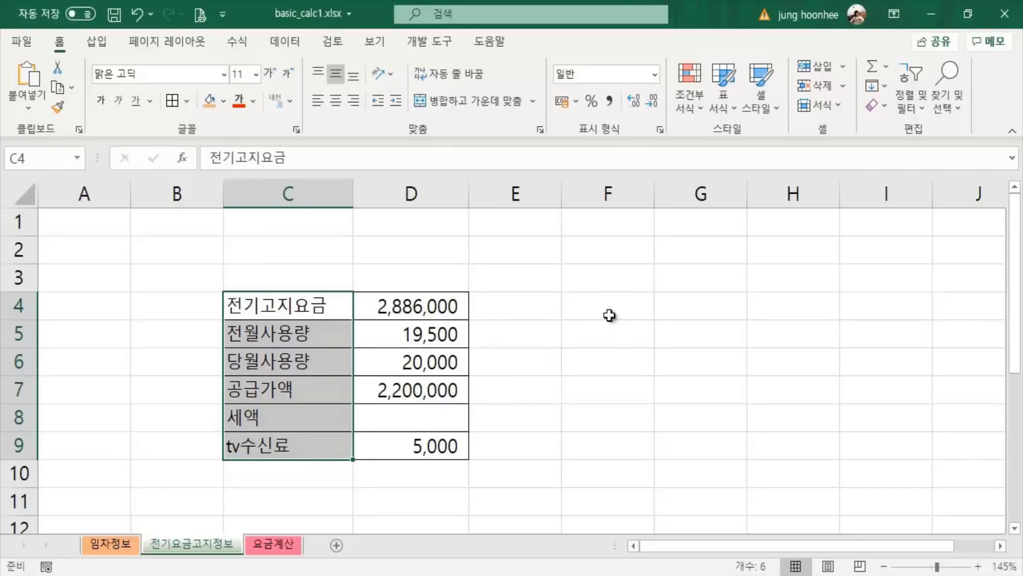
Decrease the font of the amounts in D4:D9 to 11 points to match.
{"action": "left_click", "coordinate": [605, 352]}
{"action": "left_click_drag", "start_coordinate": [404, 303], "coordinate": [413, 446]}
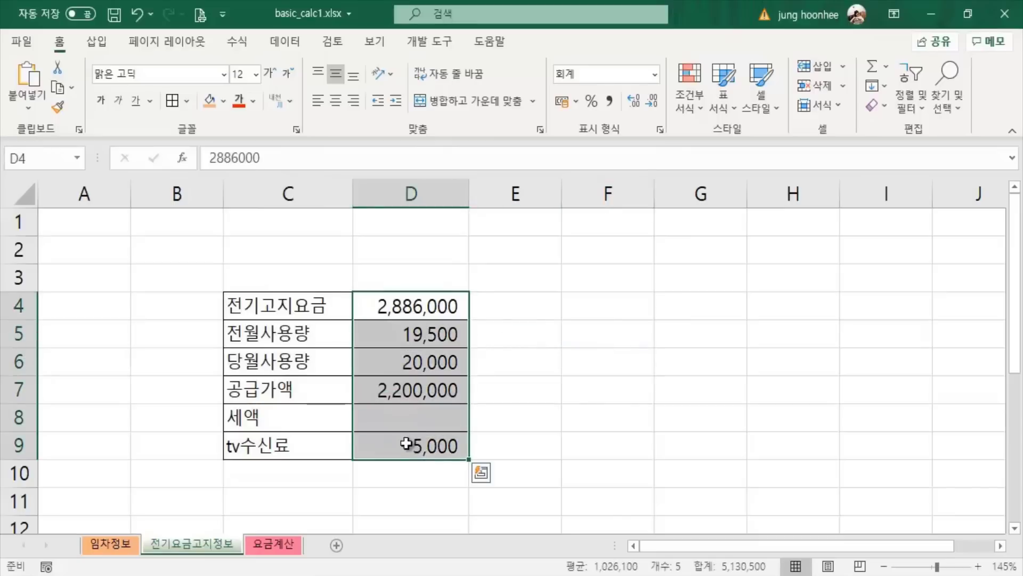
{"action": "left_click", "coordinate": [287, 75]}
Fill C4:C9 with Green, Accent 6, Lighter 60%.
{"action": "left_click", "coordinate": [605, 358]}
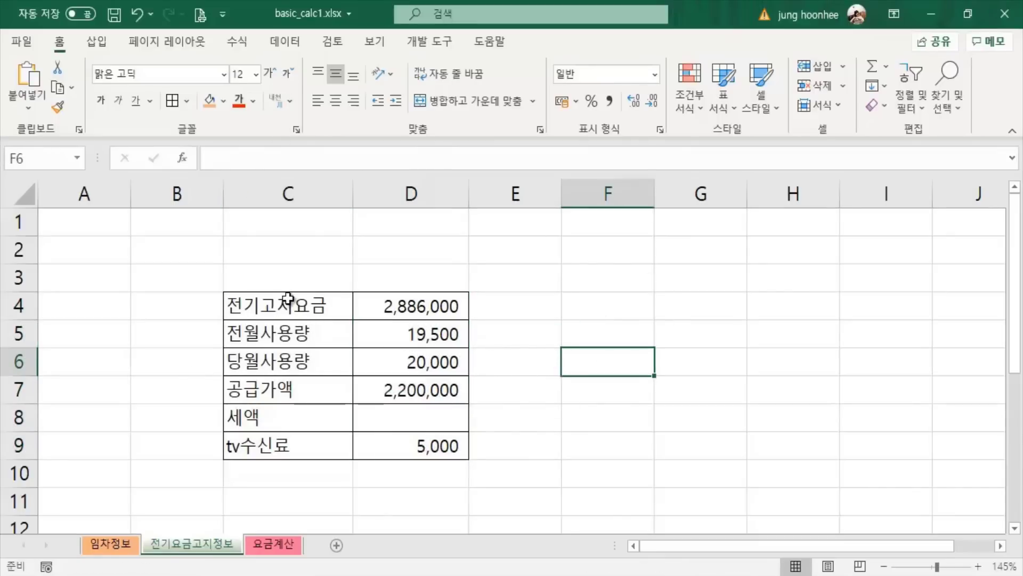
{"action": "left_click_drag", "start_coordinate": [283, 308], "coordinate": [278, 447]}
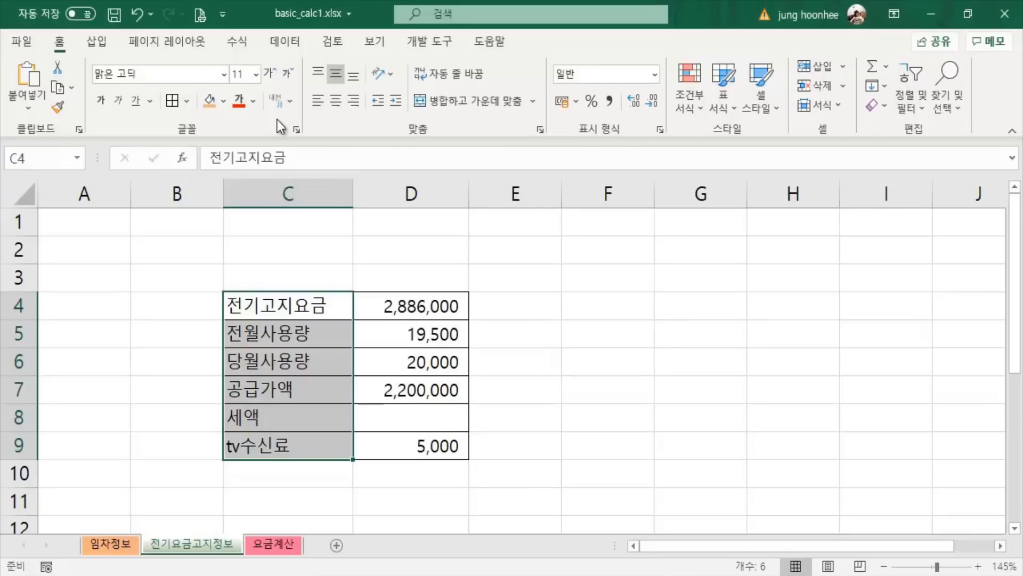
{"action": "left_click", "coordinate": [223, 101]}
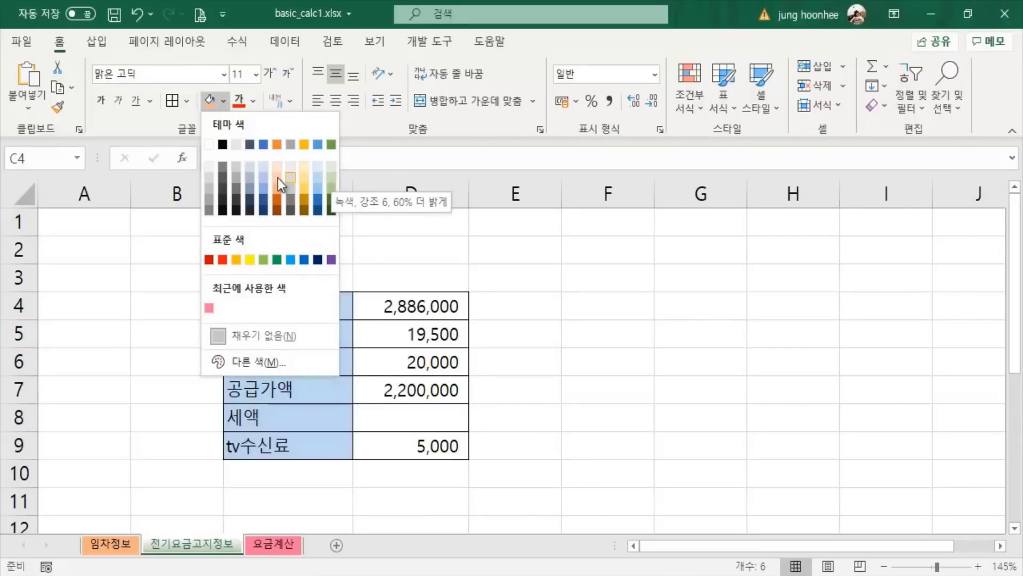
{"action": "left_click", "coordinate": [331, 178]}
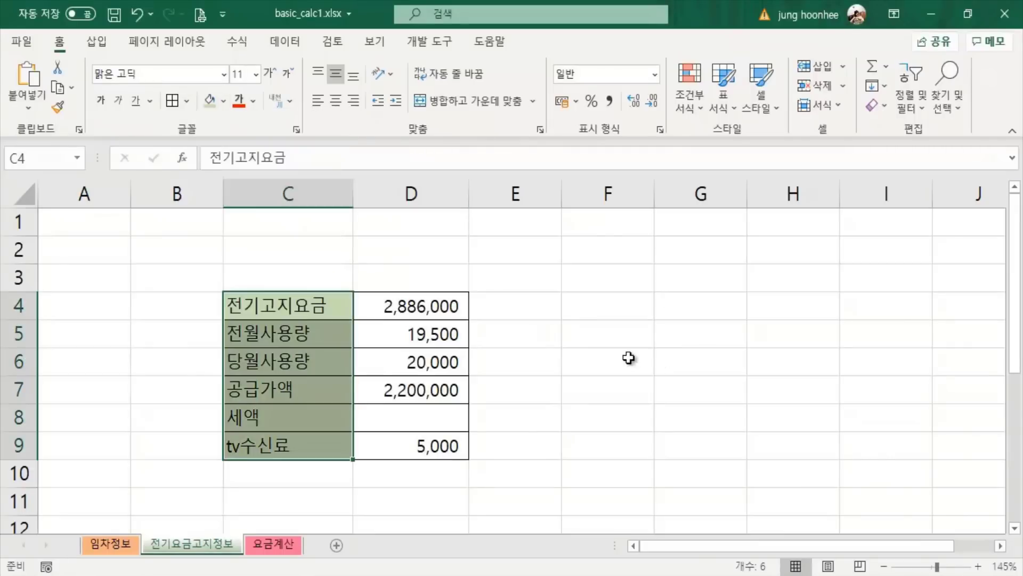
{"action": "left_click", "coordinate": [631, 359]}
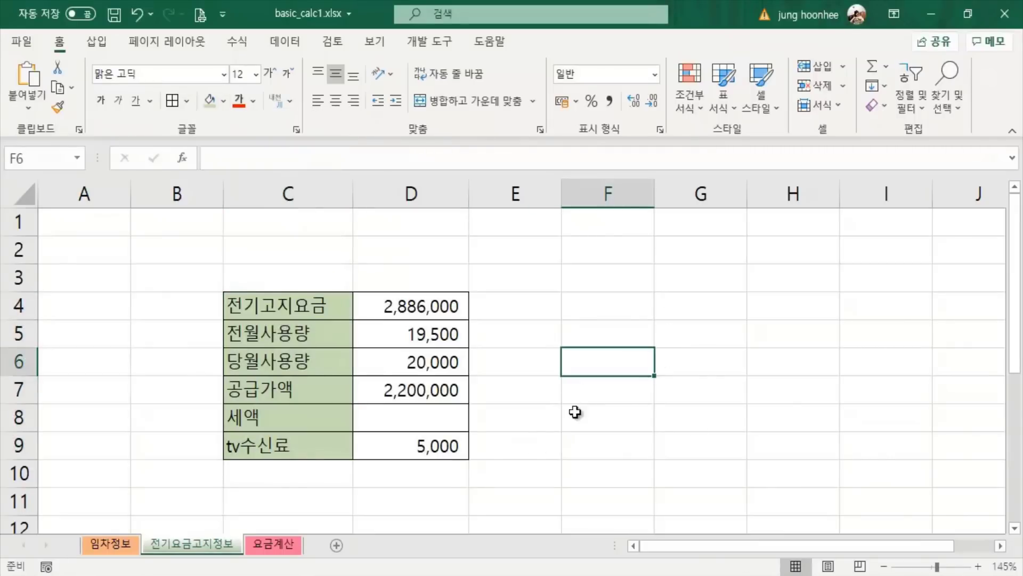
{"action": "left_click", "coordinate": [555, 422]}
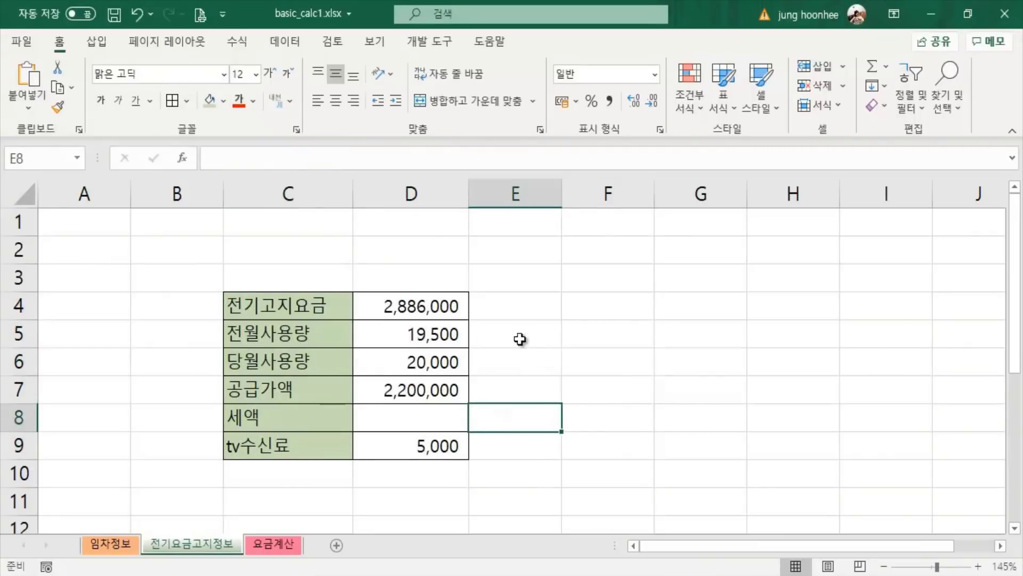
{"action": "left_click", "coordinate": [551, 334]}
Merge and center C3:D3 into a single title cell.
{"action": "left_click", "coordinate": [275, 267]}
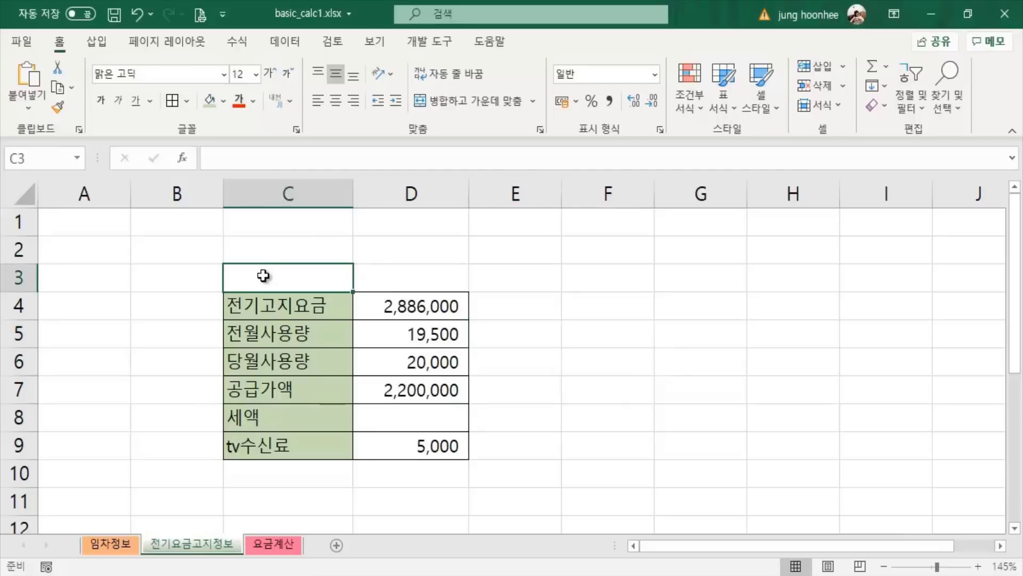
{"action": "left_click_drag", "start_coordinate": [261, 250], "coordinate": [396, 252]}
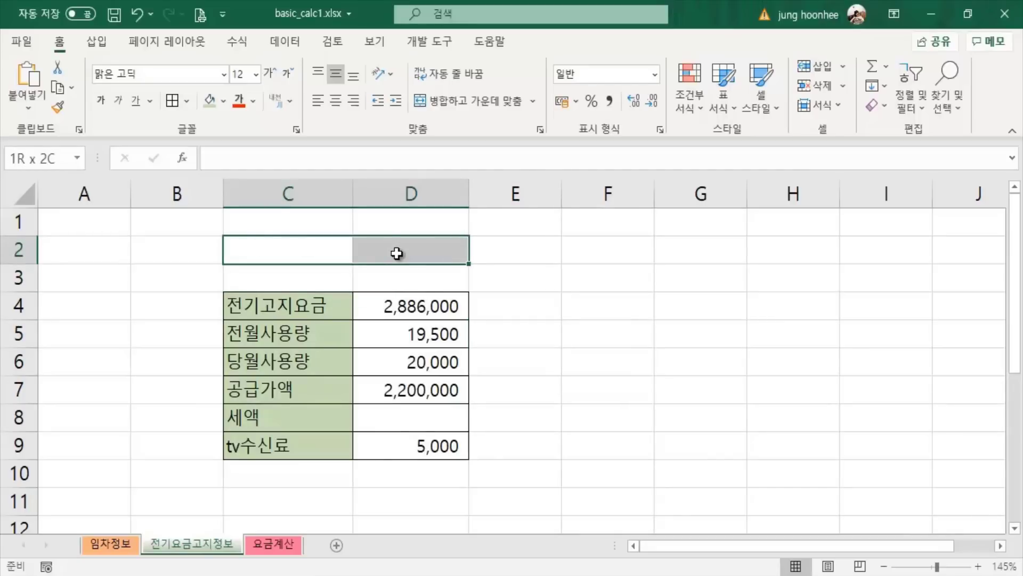
{"action": "left_click_drag", "start_coordinate": [270, 274], "coordinate": [383, 275]}
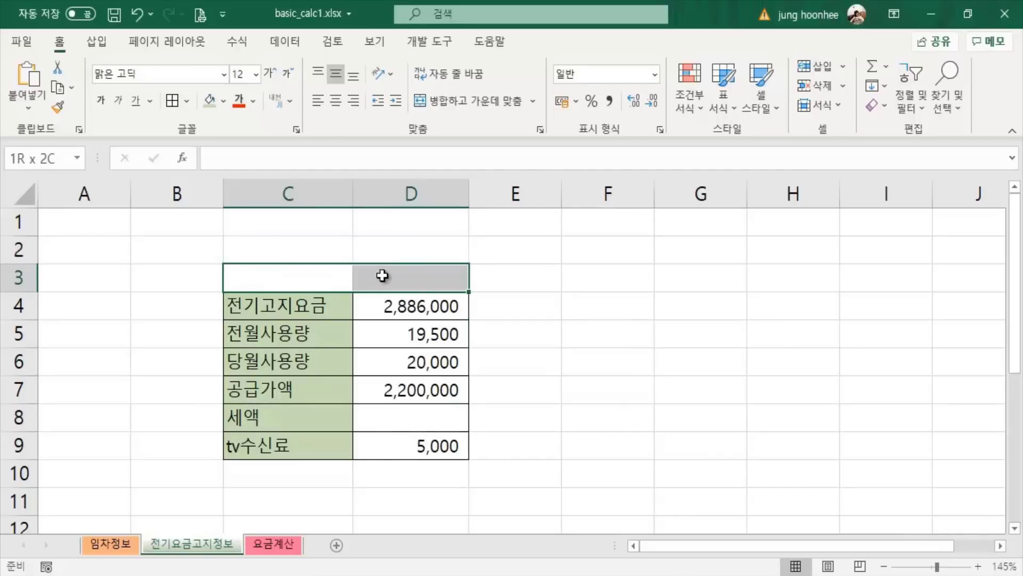
{"action": "left_click", "coordinate": [497, 101]}
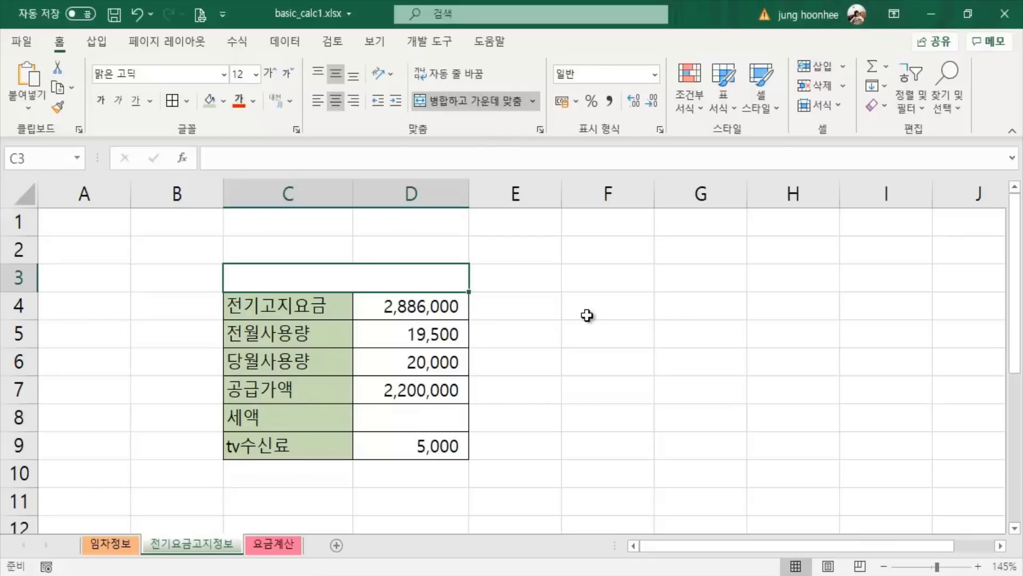
{"action": "left_click", "coordinate": [606, 301]}
{"action": "left_click", "coordinate": [338, 277]}
Fill the merged C3 title cell gold and make row 3 taller.
{"action": "left_click", "coordinate": [224, 101]}
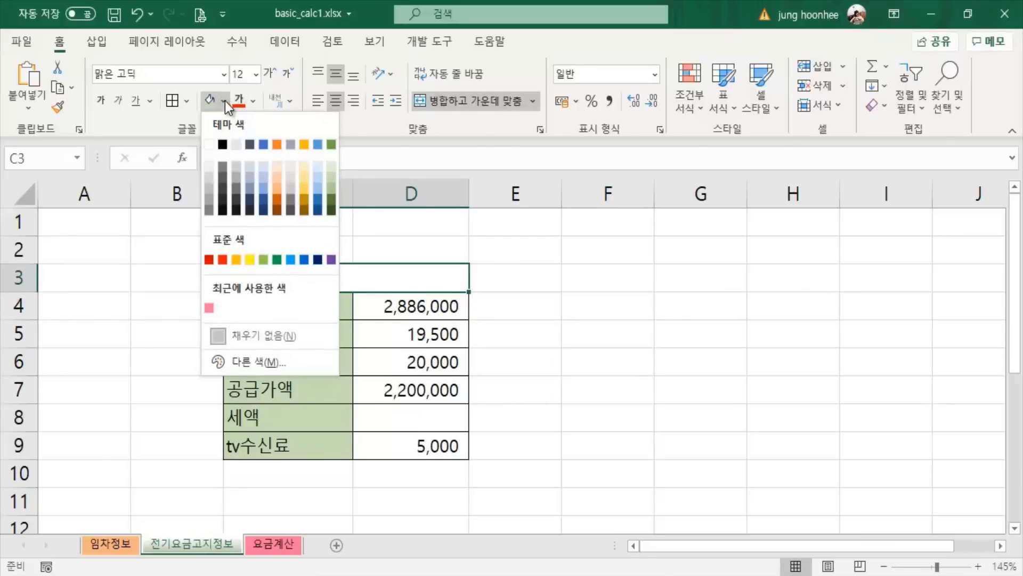
{"action": "left_click", "coordinate": [305, 184]}
{"action": "left_click", "coordinate": [602, 335]}
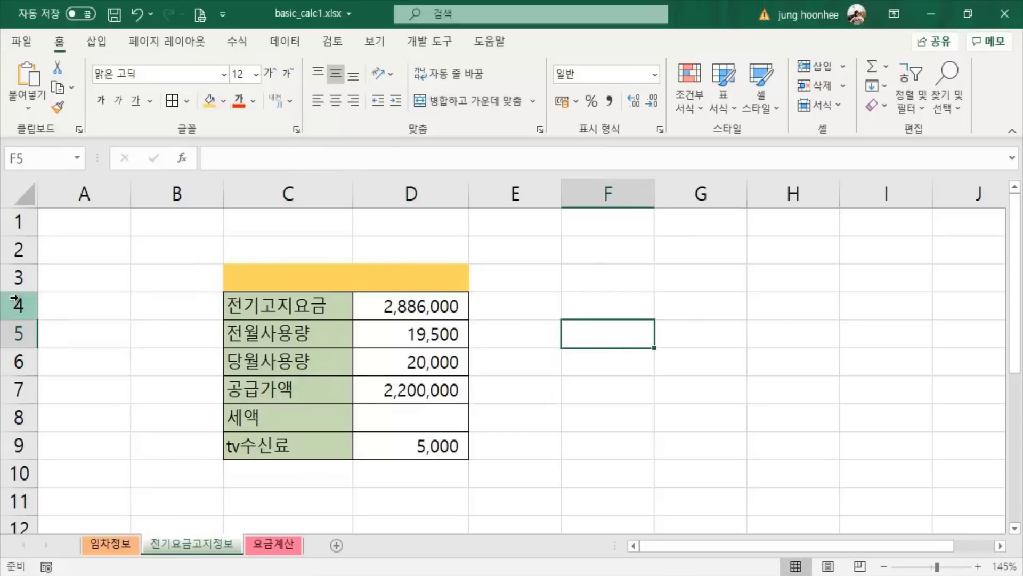
{"action": "left_click_drag", "start_coordinate": [26, 291], "coordinate": [26, 309]}
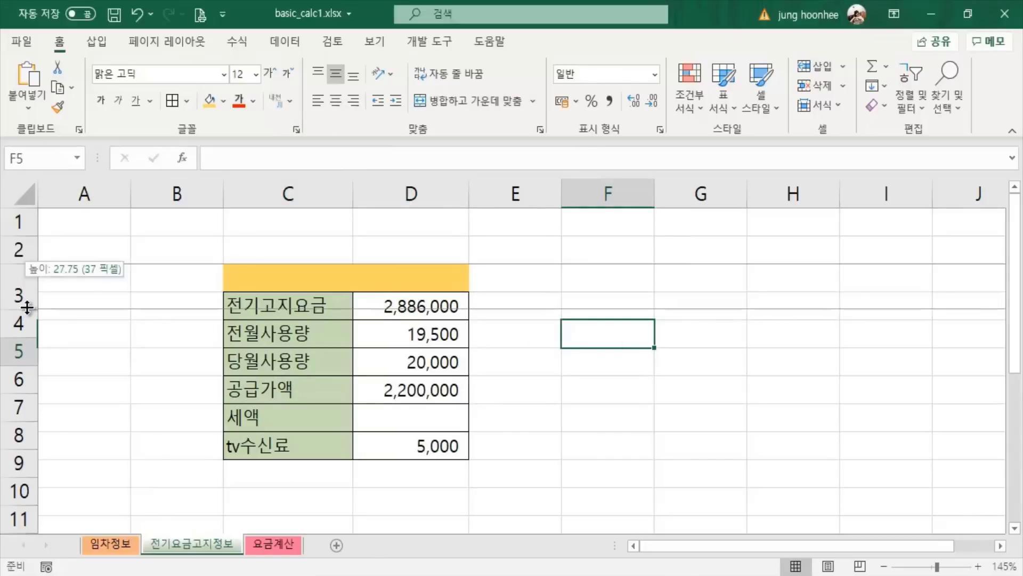
{"action": "left_click", "coordinate": [341, 299]}
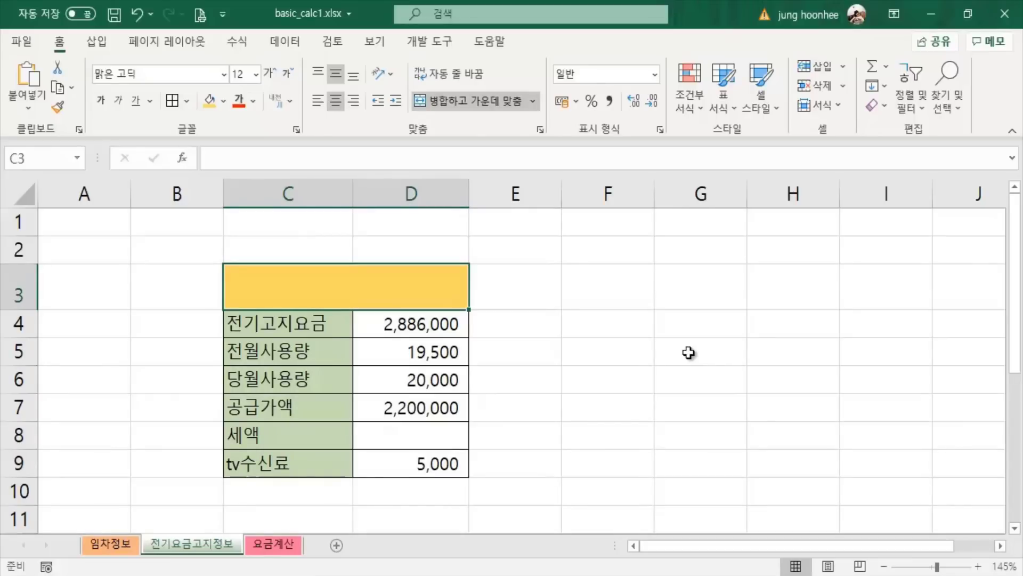
Enter 2020-10 in merged cell C3, which displays as Oct-20.
{"action": "type", "text": "202"}
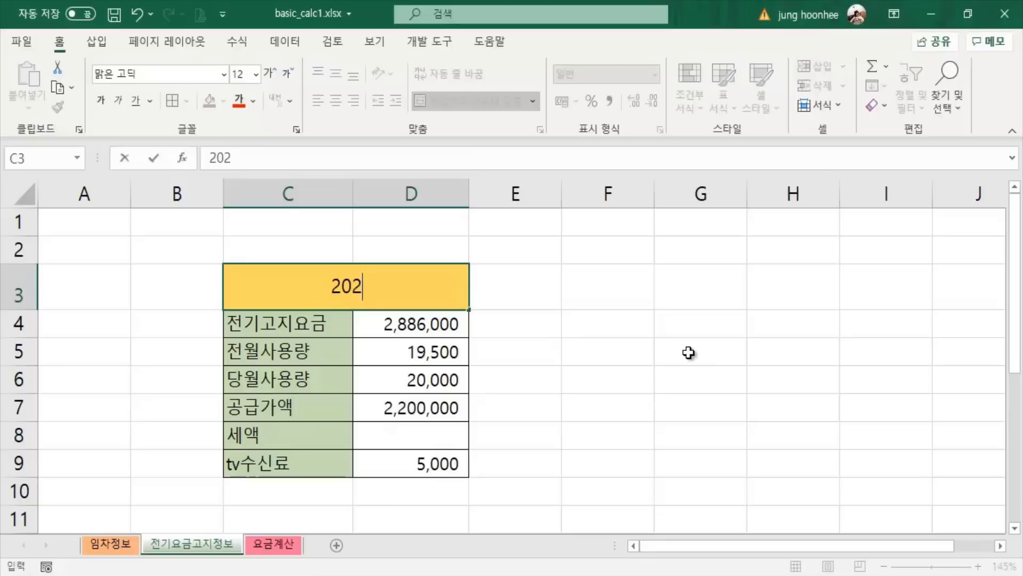
{"action": "type", "text": "0"}
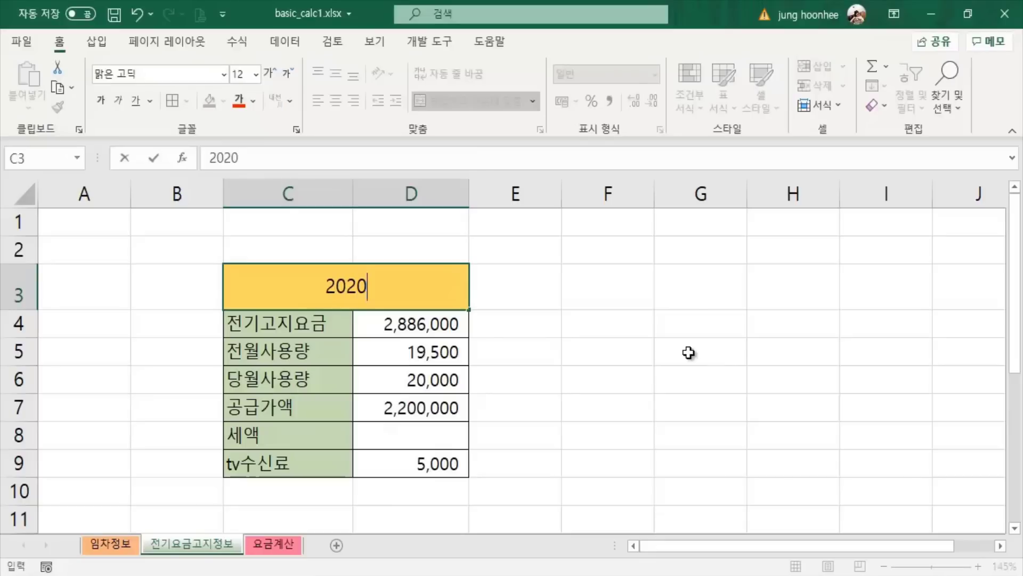
{"action": "type", "text": "-"}
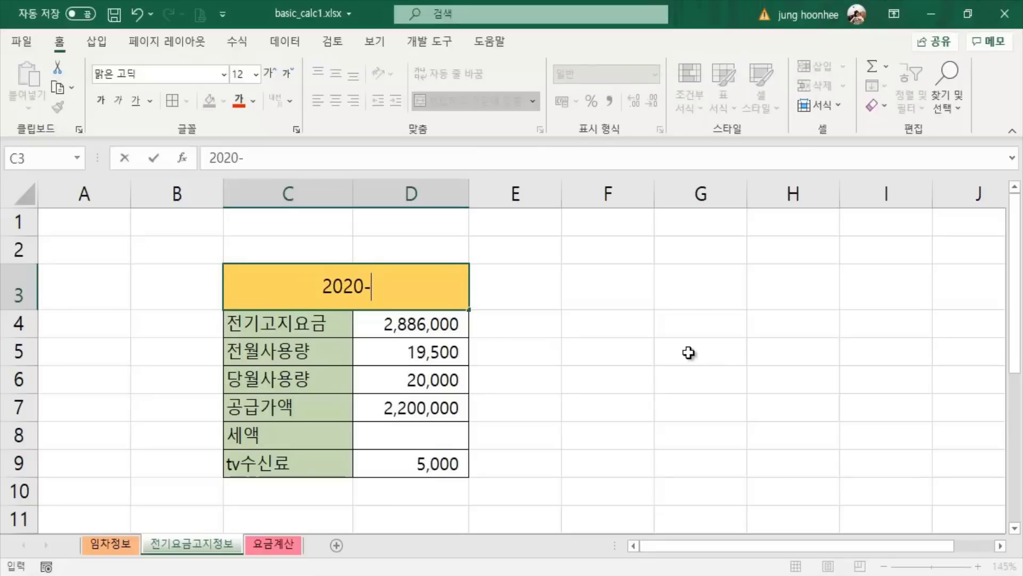
{"action": "type", "text": "10"}
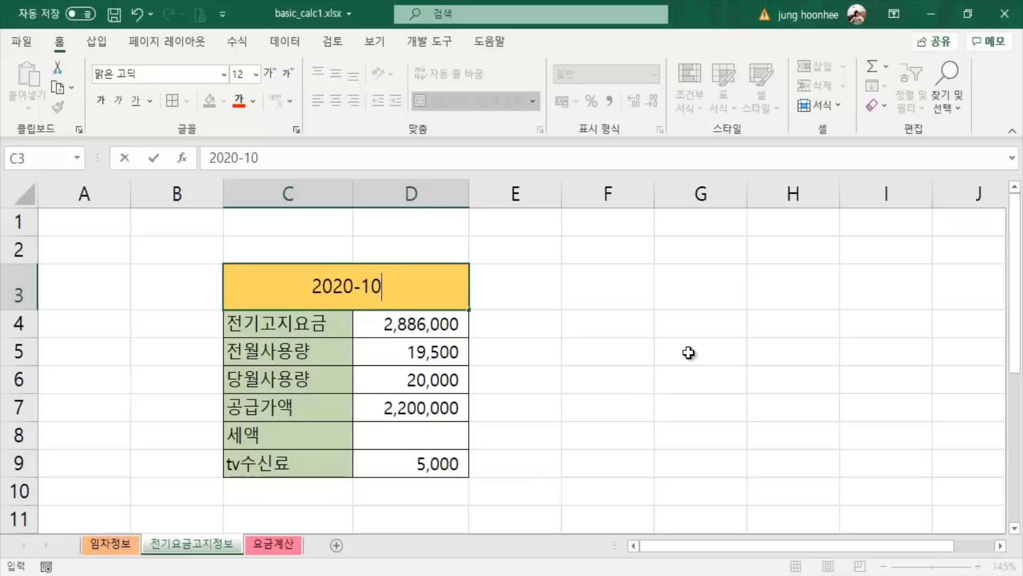
{"action": "key", "text": "Return"}
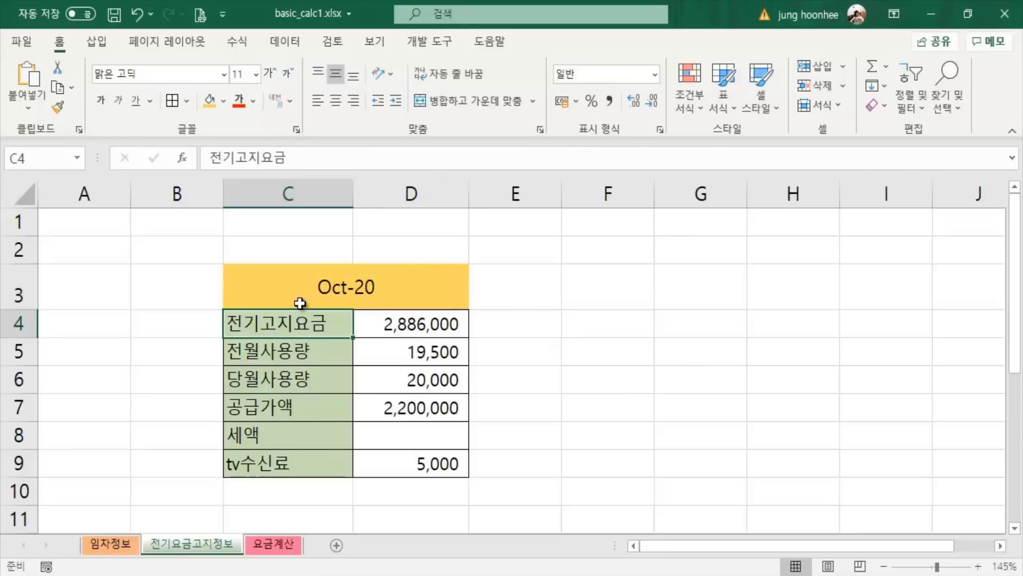
{"action": "left_click", "coordinate": [316, 287]}
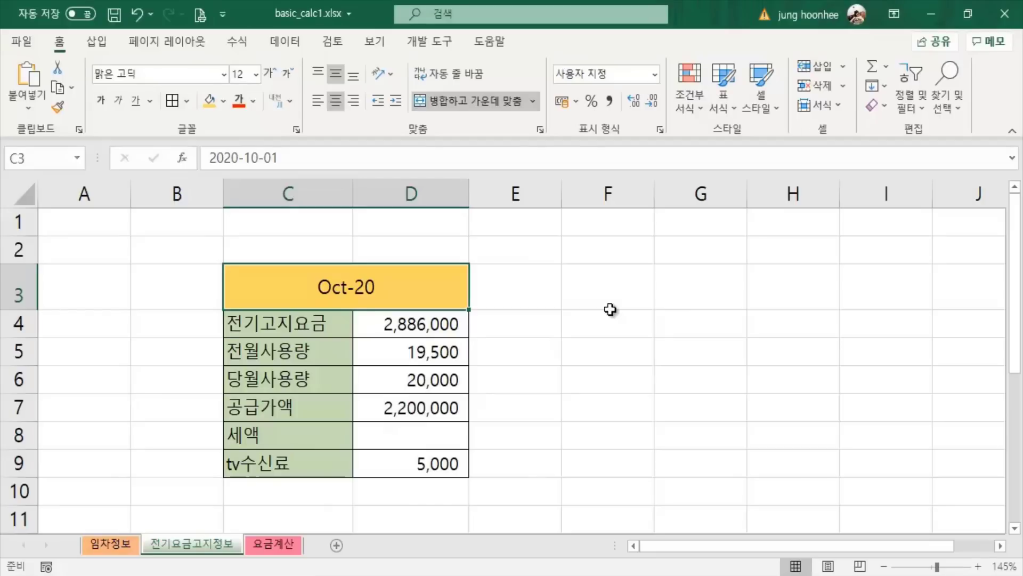
Replace C3's number format with the custom code yyyy년 mm월, previewing 2020년 10월.
{"action": "key", "text": "ctrl+1"}
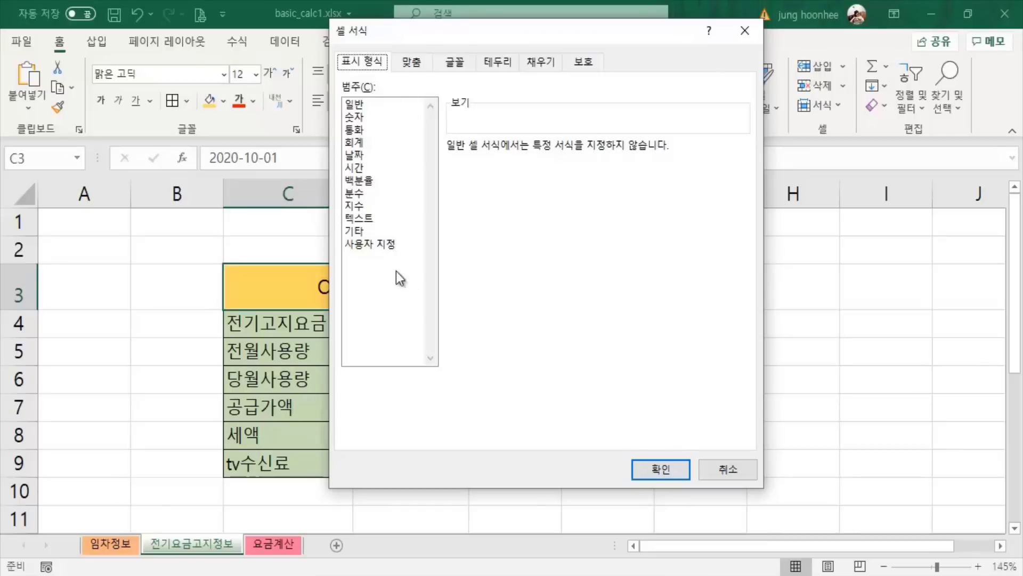
{"action": "left_click", "coordinate": [375, 246]}
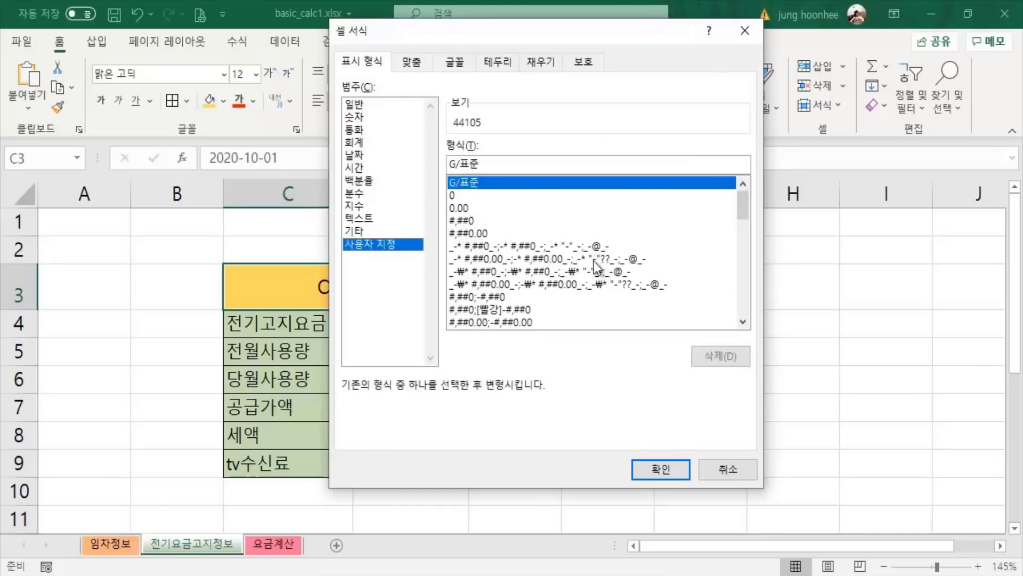
{"action": "left_click", "coordinate": [519, 160]}
{"action": "key", "text": "BackSpace"}
{"action": "key", "text": "BackSpace"}
{"action": "key", "text": "BackSpace"}
{"action": "key", "text": "BackSpace"}
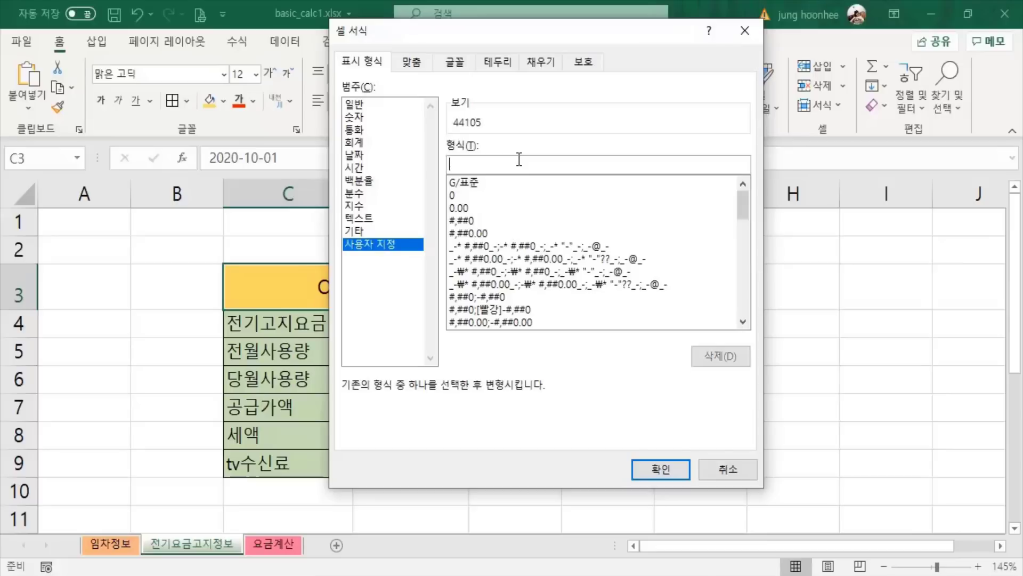
{"action": "type", "text": "yyyy"}
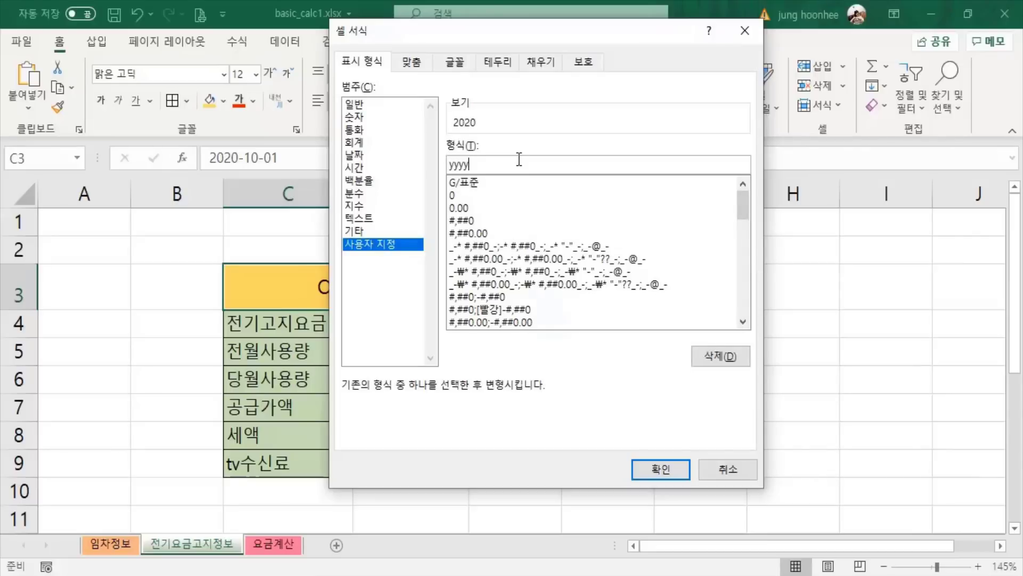
{"action": "type", "text": "년"}
{"action": "key", "text": "Right"}
{"action": "type", "text": "mm"}
{"action": "type", "text": "월"}
{"action": "left_click_drag", "start_coordinate": [570, 34], "coordinate": [690, 75]}
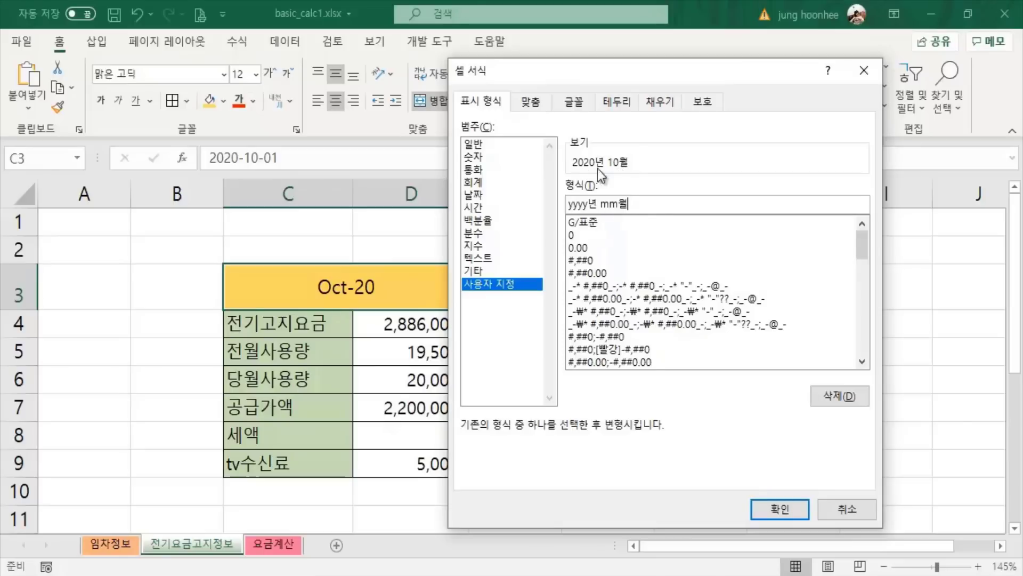
Apply the yyyy년 mm월 format to the title and make it size 14 bold.
{"action": "left_click", "coordinate": [789, 508]}
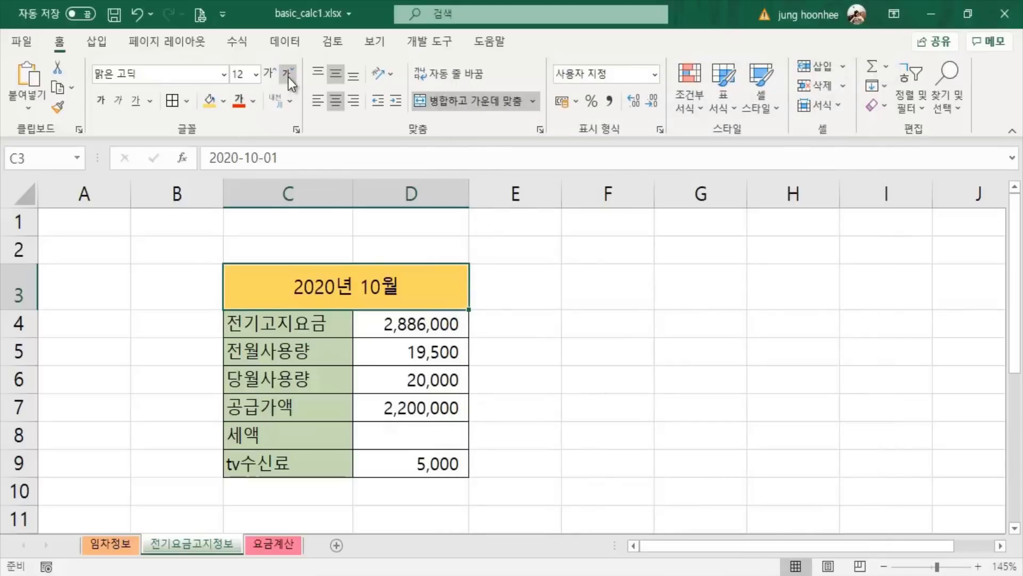
{"action": "left_click", "coordinate": [268, 74]}
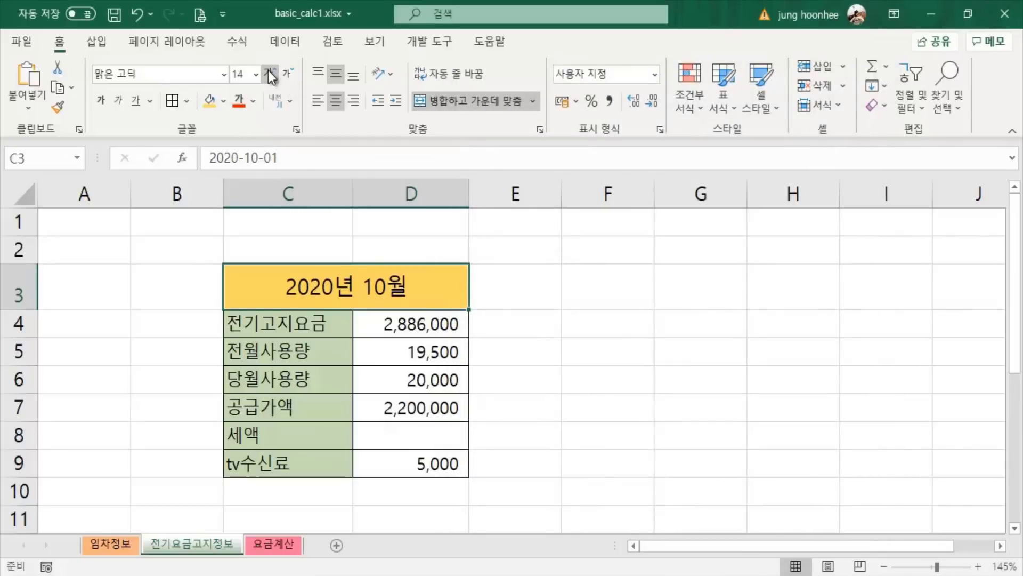
{"action": "left_click", "coordinate": [101, 100]}
{"action": "left_click", "coordinate": [618, 377]}
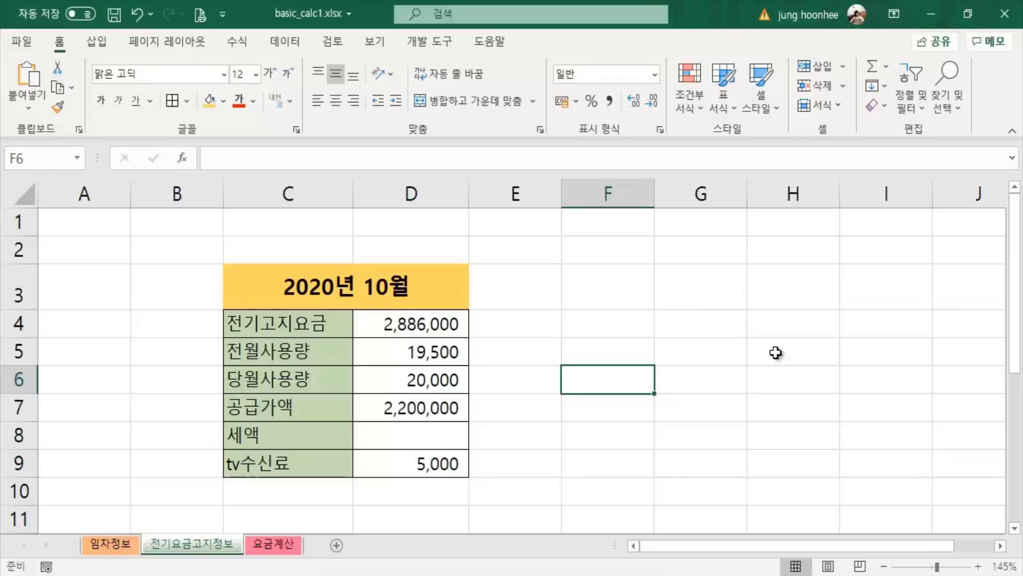
Select the empty 세액 cell D8 for its formula.
{"action": "left_click", "coordinate": [634, 443]}
{"action": "left_click", "coordinate": [436, 437]}
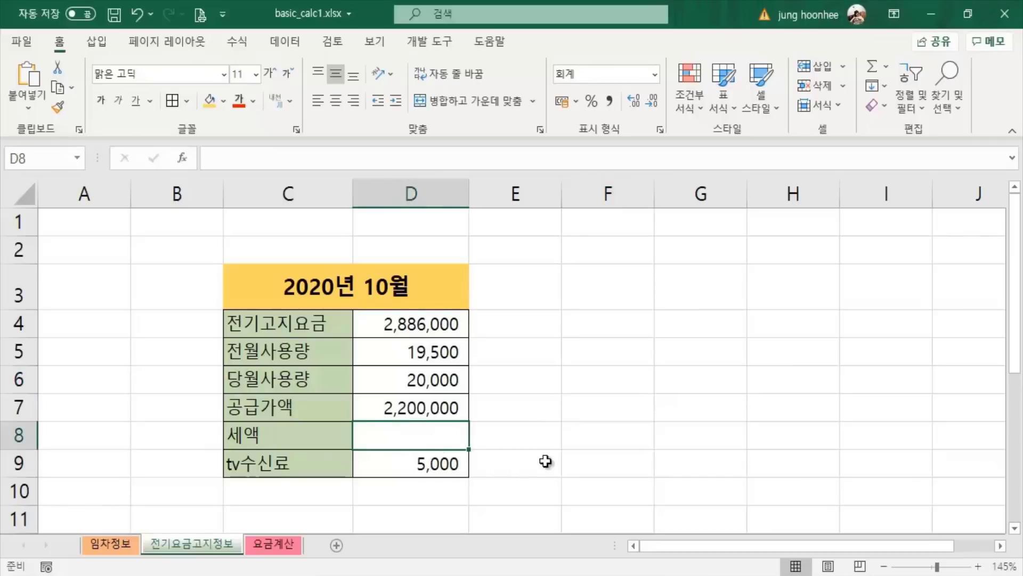
{"action": "left_click", "coordinate": [573, 463]}
{"action": "left_click", "coordinate": [429, 435]}
{"action": "left_click", "coordinate": [533, 388]}
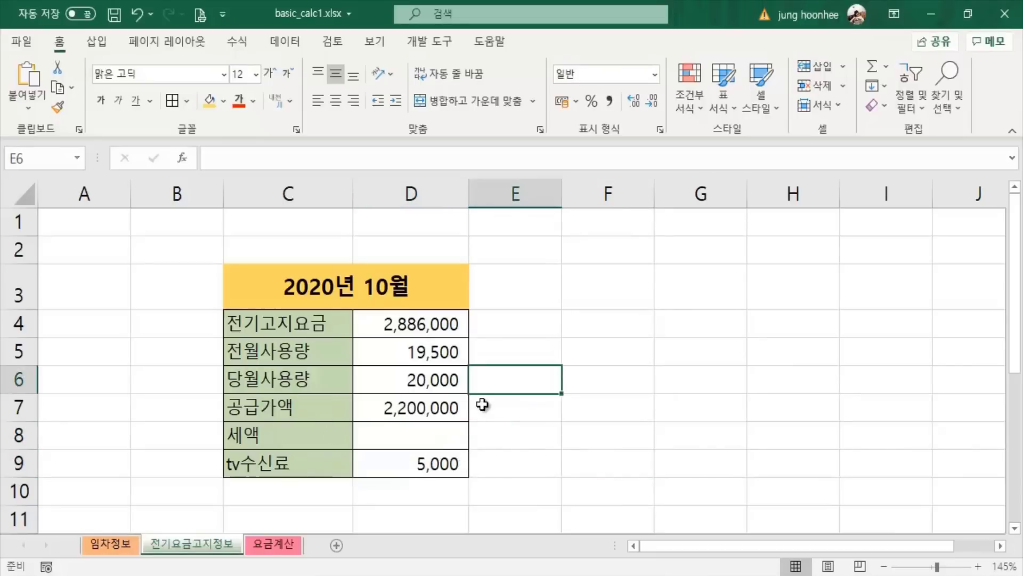
{"action": "left_click", "coordinate": [436, 407]}
{"action": "left_click", "coordinate": [425, 442]}
{"action": "left_click", "coordinate": [519, 442]}
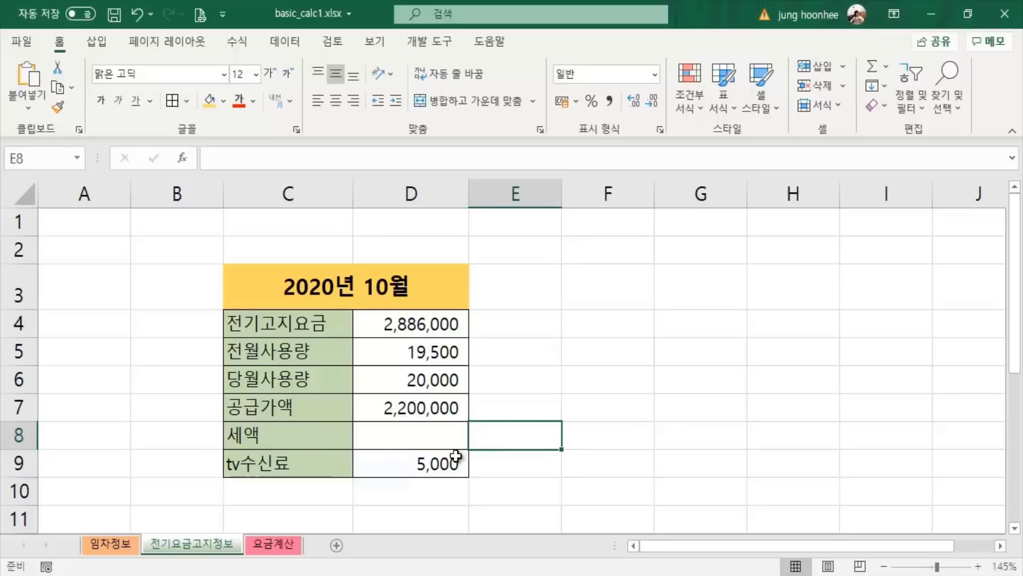
{"action": "left_click", "coordinate": [432, 406]}
{"action": "left_click", "coordinate": [429, 440]}
{"action": "left_click", "coordinate": [427, 408]}
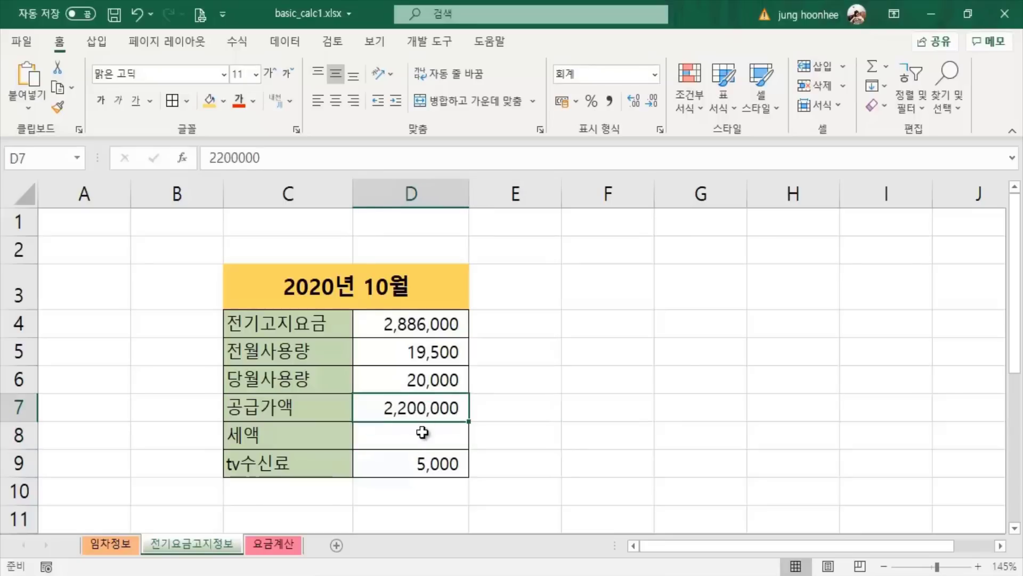
{"action": "left_click", "coordinate": [425, 433]}
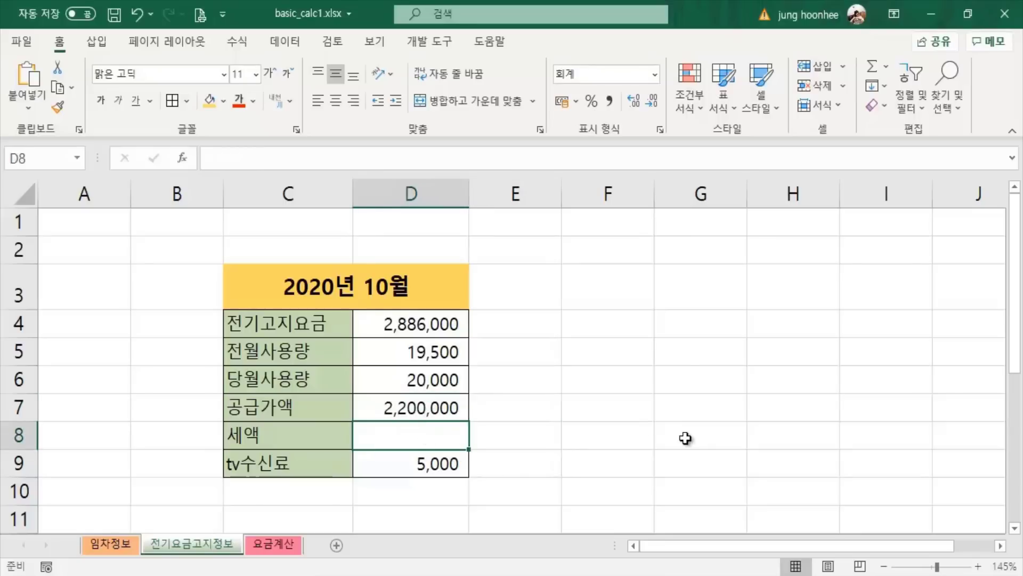
Enter =D7*10% in D8 so the 세액 shows 220,000.
{"action": "type", "text": "="}
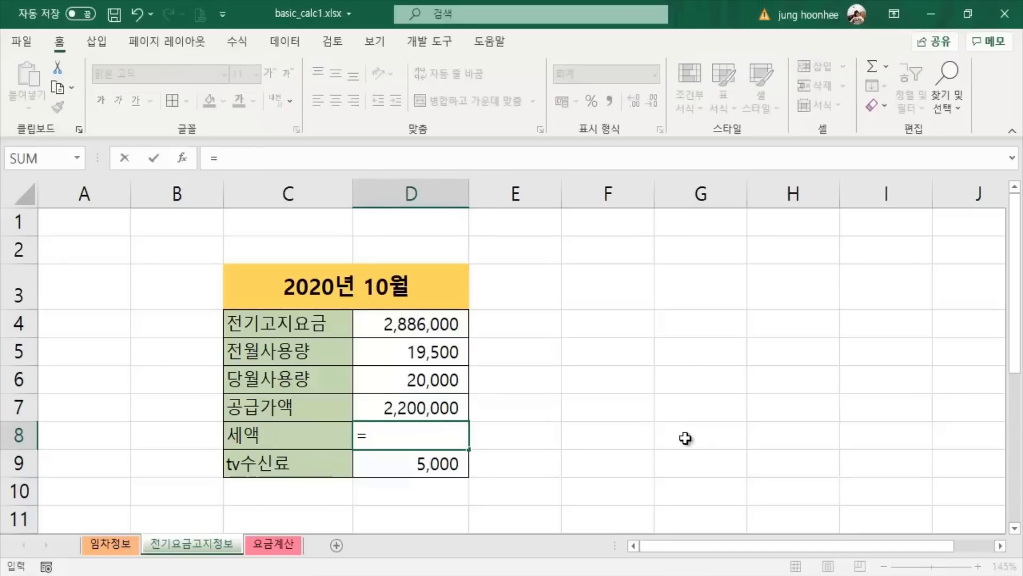
{"action": "left_click", "coordinate": [425, 410]}
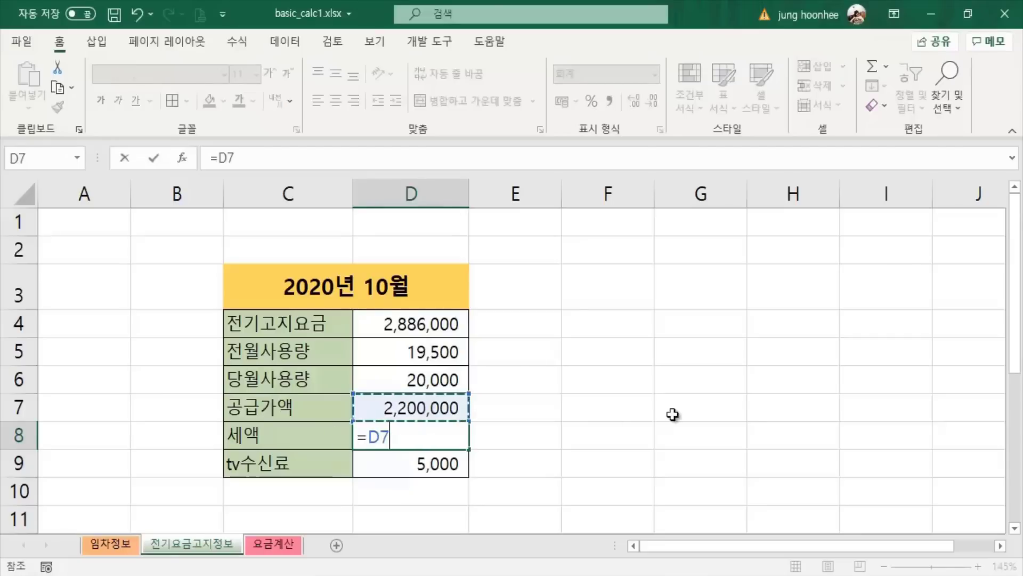
{"action": "type", "text": "*"}
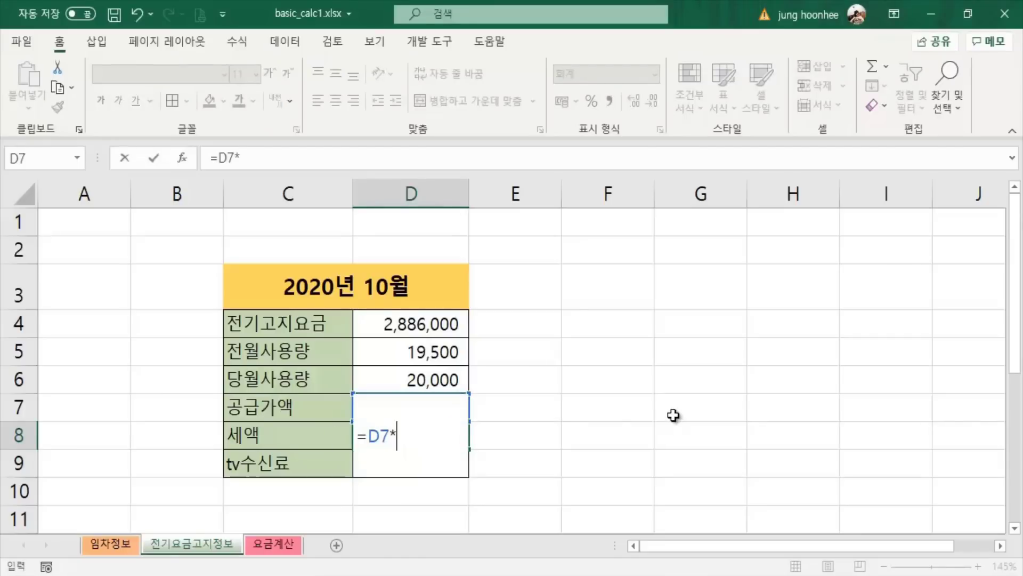
{"action": "type", "text": "10%"}
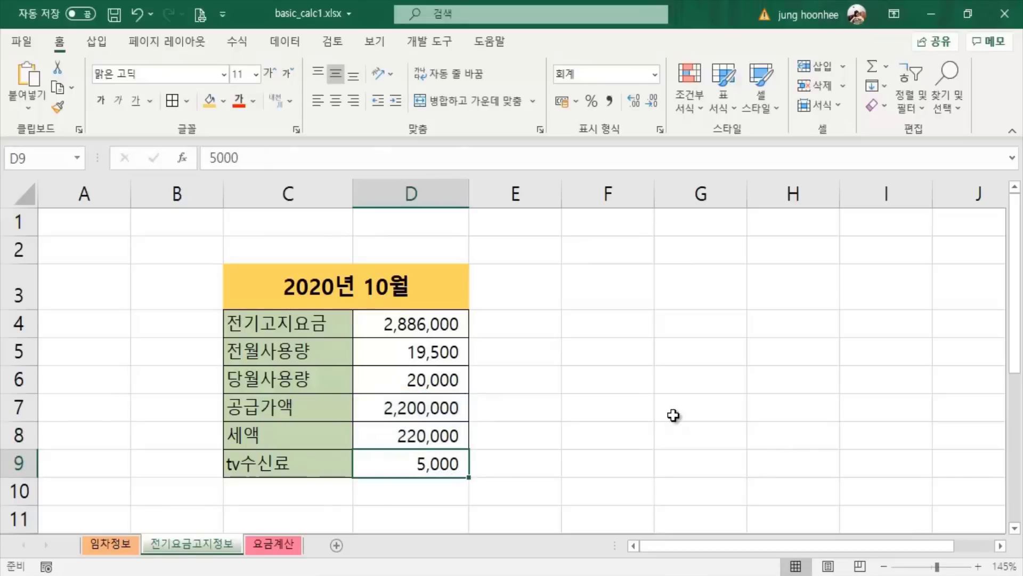
{"action": "left_click", "coordinate": [656, 413]}
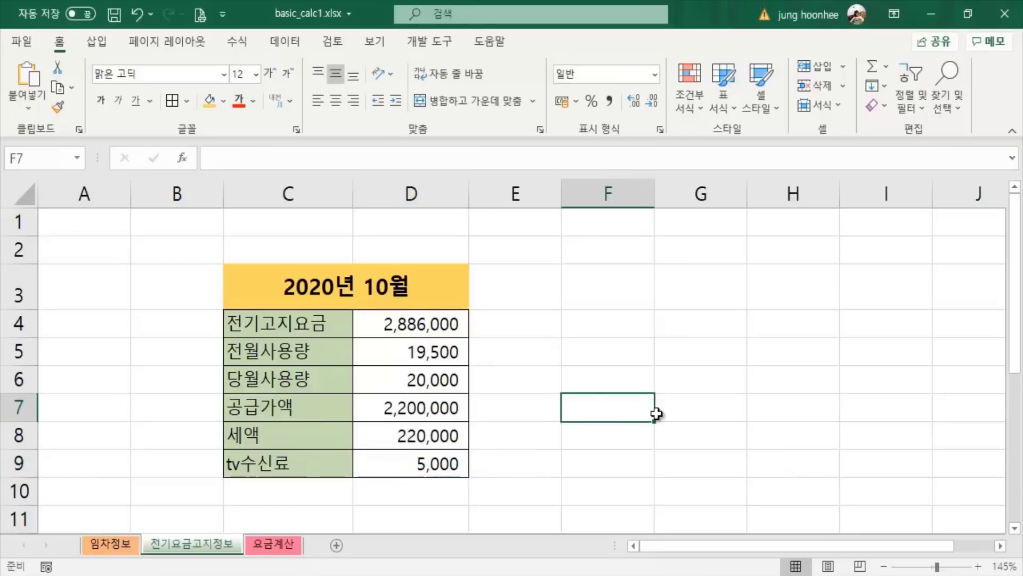
Narrow columns A and B, then glance at the 임차정보 sheet and come back.
{"action": "left_click", "coordinate": [421, 288]}
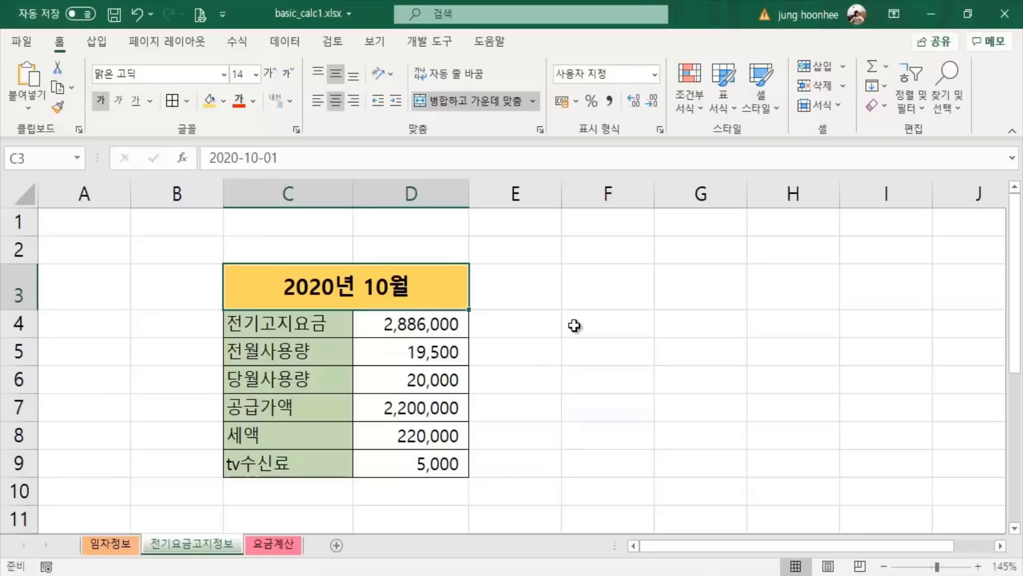
{"action": "left_click", "coordinate": [591, 326]}
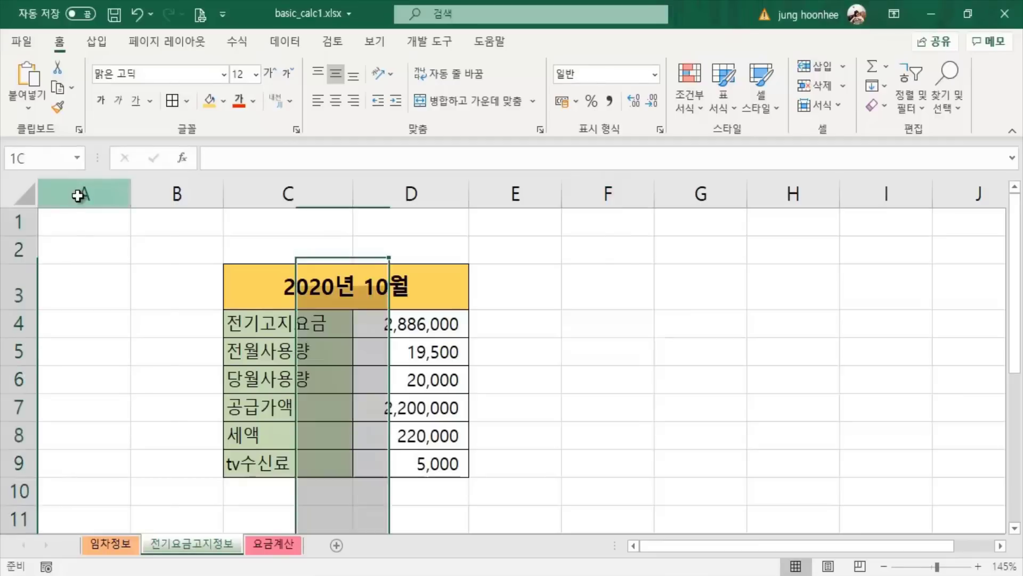
{"action": "mouse_move", "coordinate": [80, 194]}
{"action": "left_mouse_down"}
{"action": "mouse_move", "coordinate": [208, 194]}
{"action": "mouse_move", "coordinate": [179, 194]}
{"action": "left_mouse_up"}
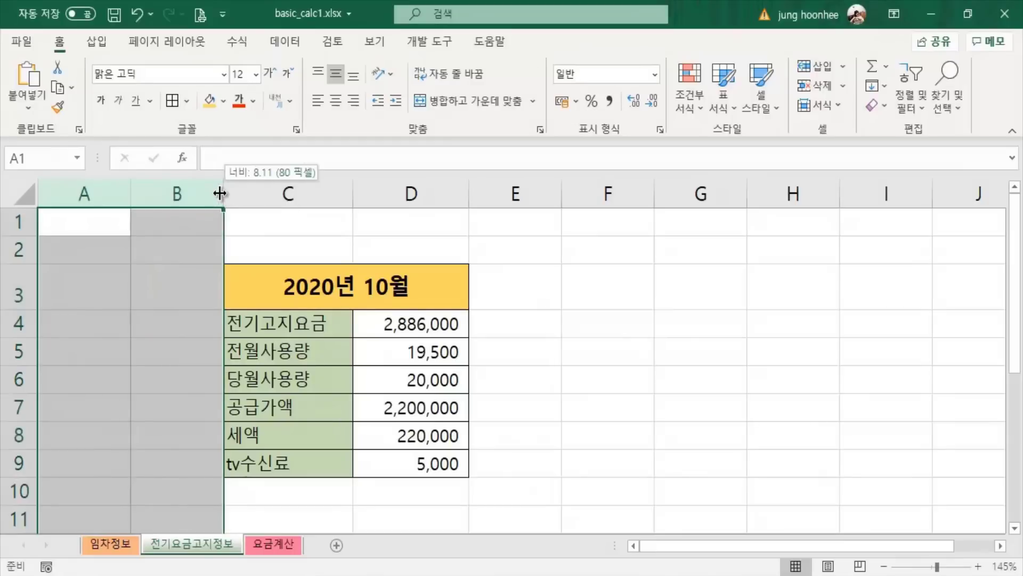
{"action": "left_click", "coordinate": [514, 384]}
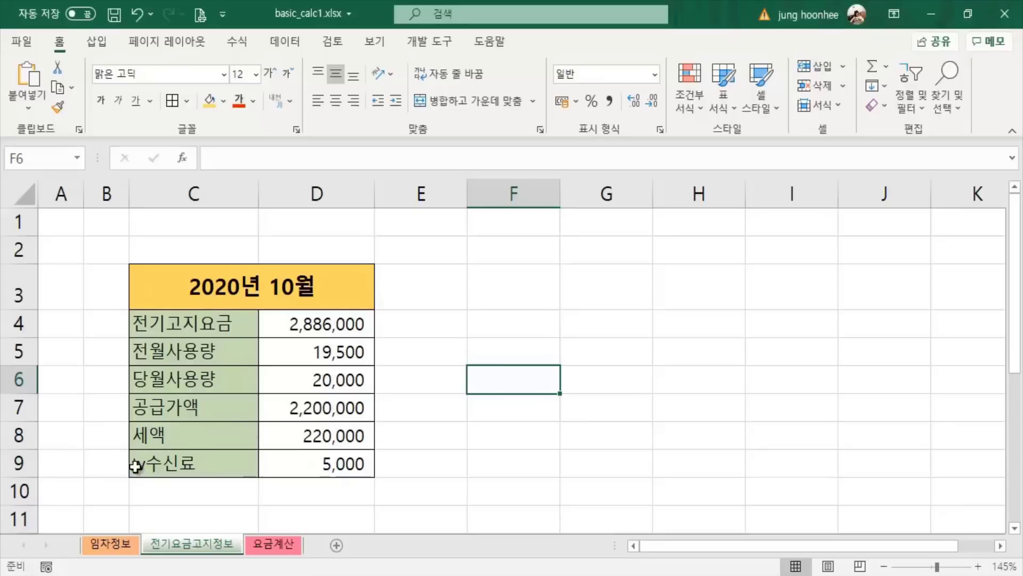
{"action": "left_click", "coordinate": [554, 330]}
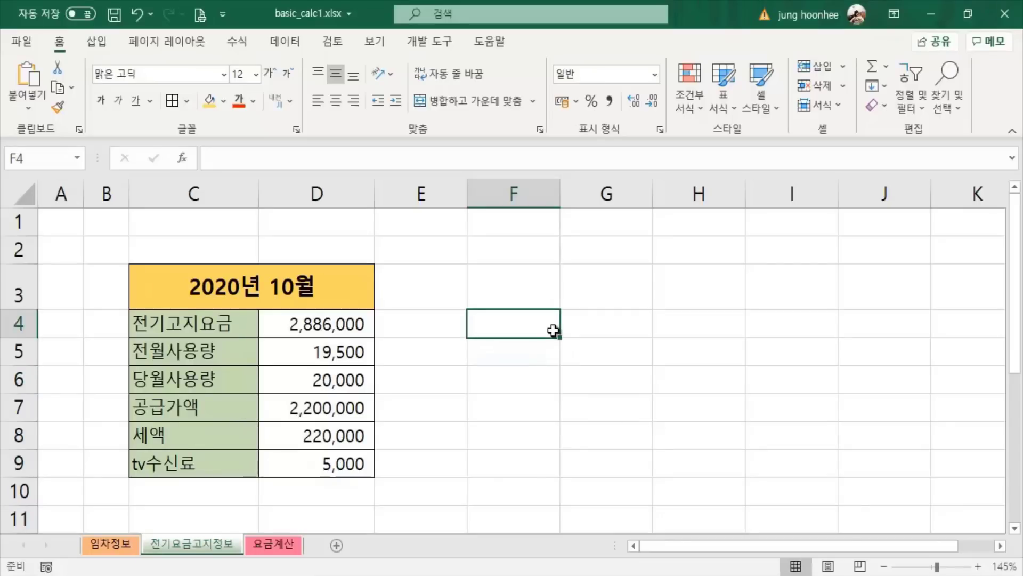
{"action": "left_click", "coordinate": [111, 544]}
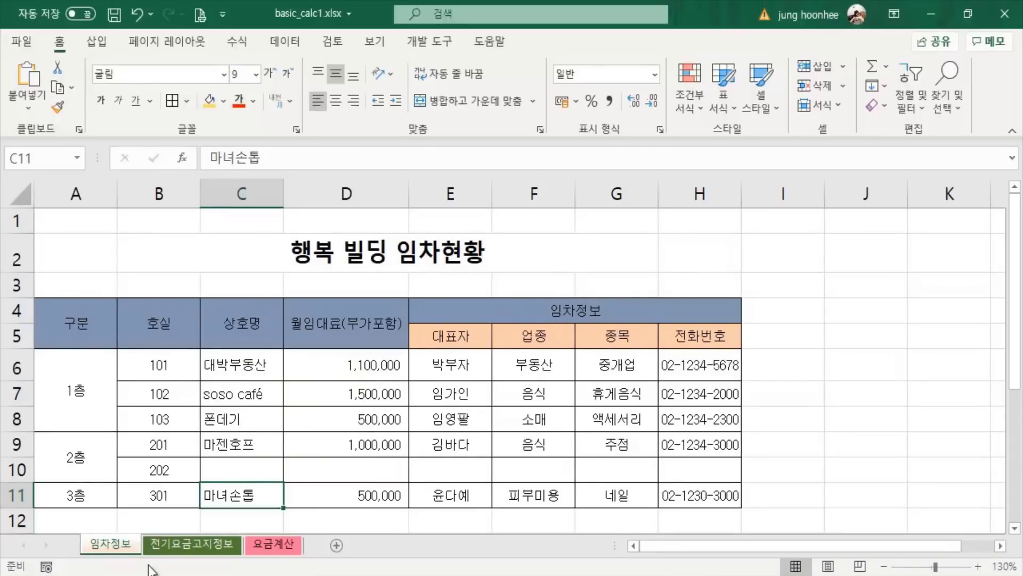
{"action": "left_click", "coordinate": [182, 546]}
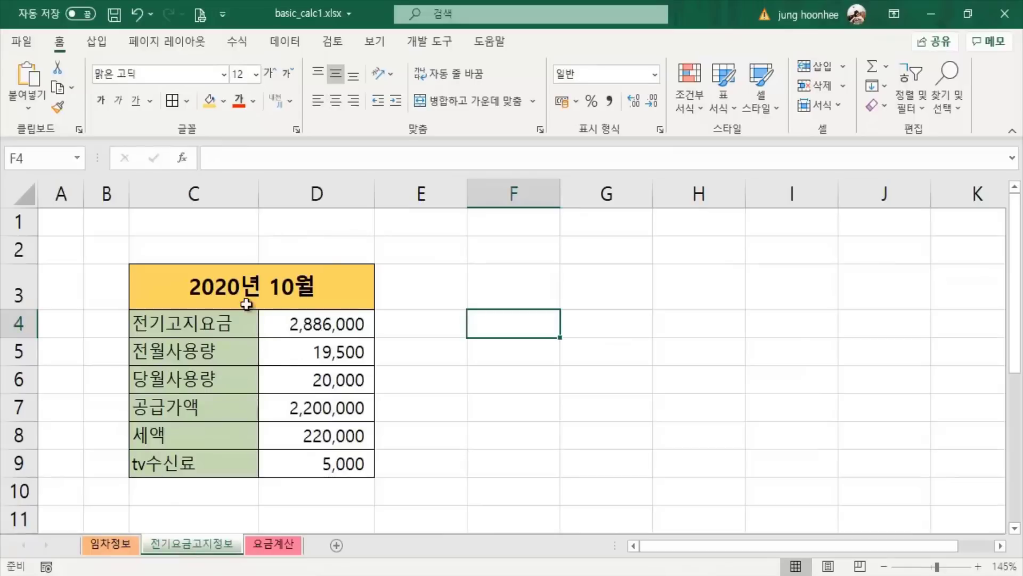
Review the D4–D8 amounts, then fill the 220,000 세액 cell D8 with grey.
{"action": "left_click", "coordinate": [309, 324]}
{"action": "left_click", "coordinate": [334, 356]}
{"action": "left_click", "coordinate": [341, 381]}
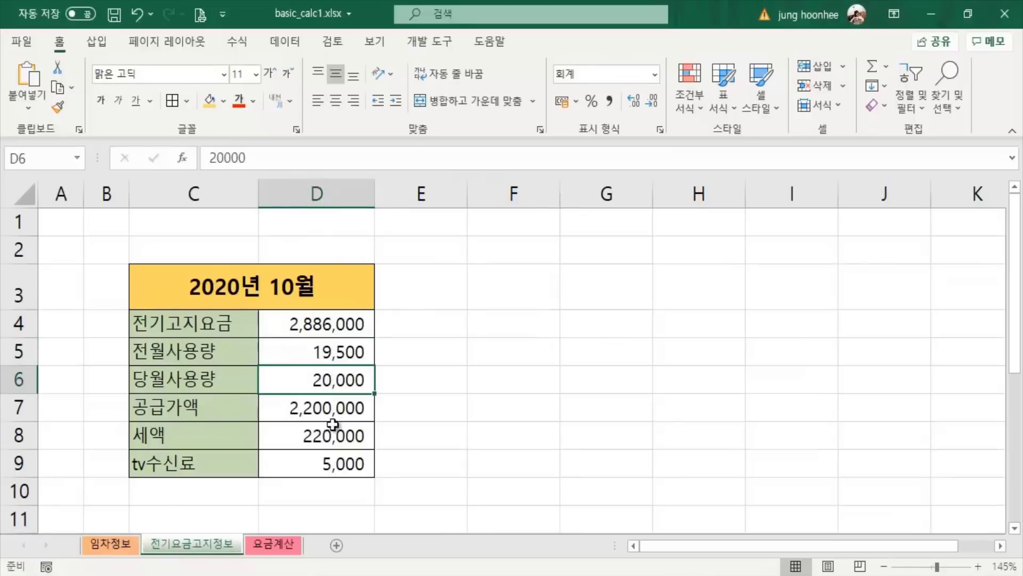
{"action": "left_click", "coordinate": [335, 430]}
{"action": "left_click", "coordinate": [583, 459]}
{"action": "left_click", "coordinate": [323, 434]}
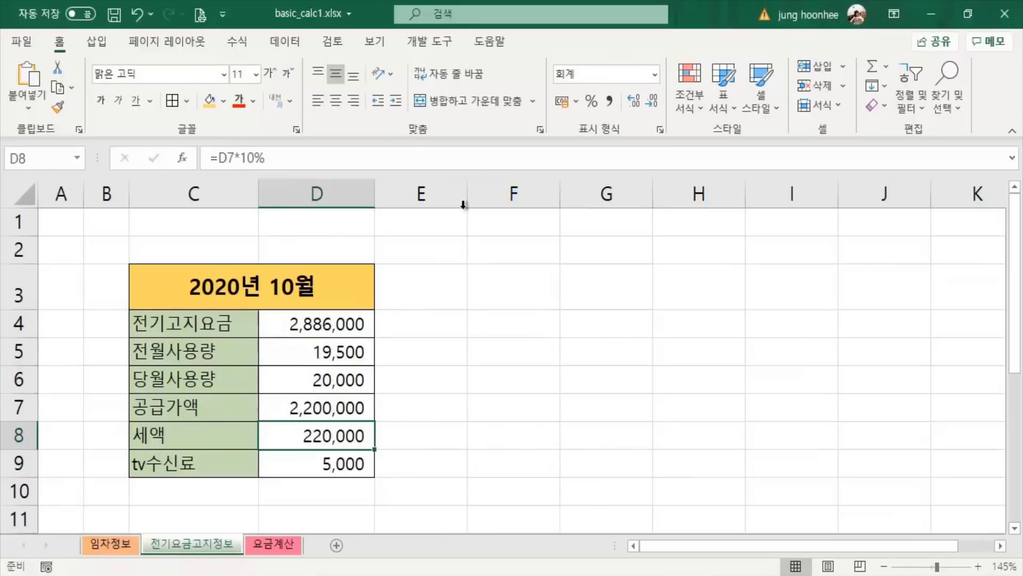
{"action": "left_click", "coordinate": [223, 100]}
{"action": "left_click", "coordinate": [236, 176]}
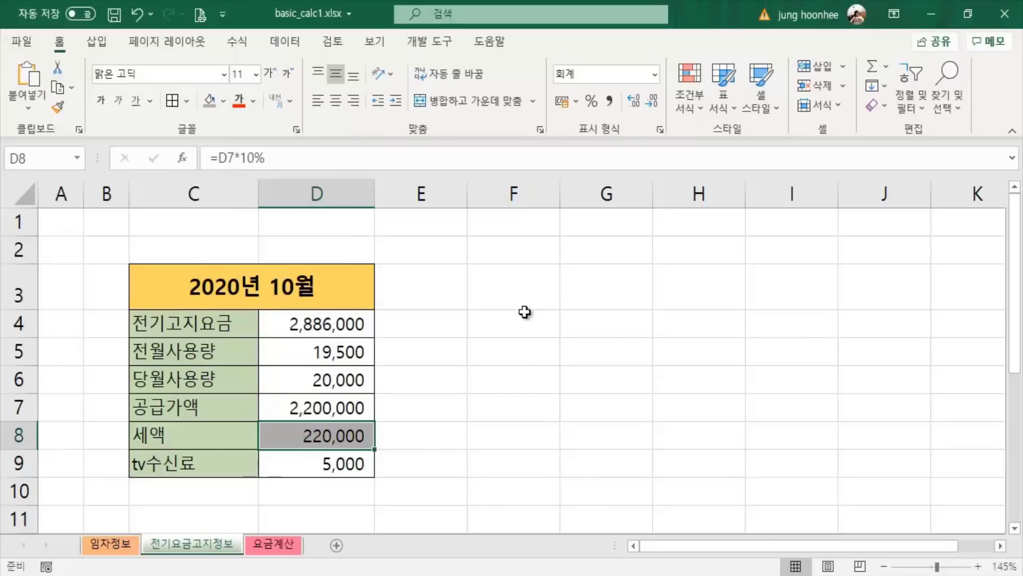
{"action": "left_click", "coordinate": [645, 342]}
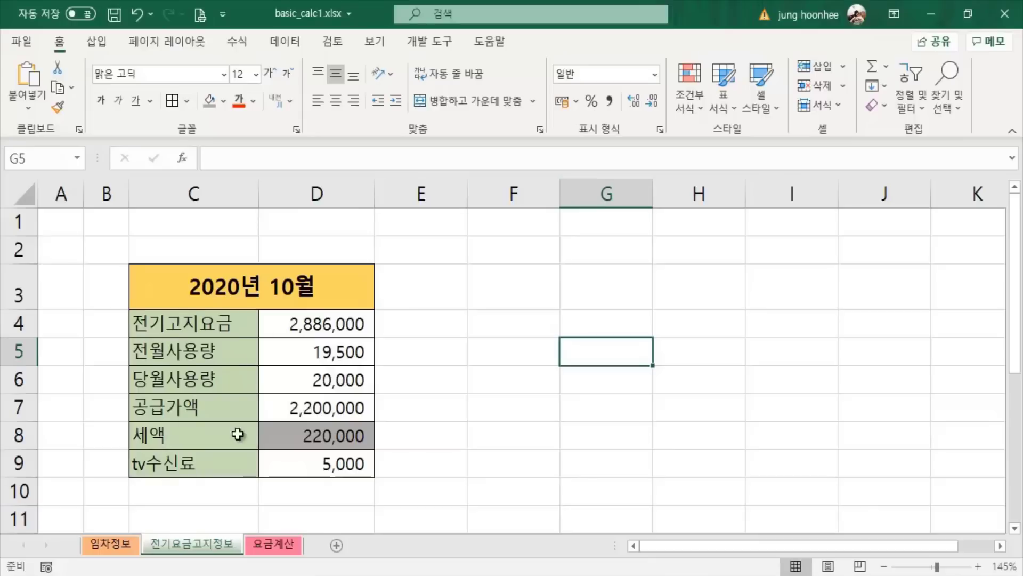
{"action": "left_click", "coordinate": [549, 433]}
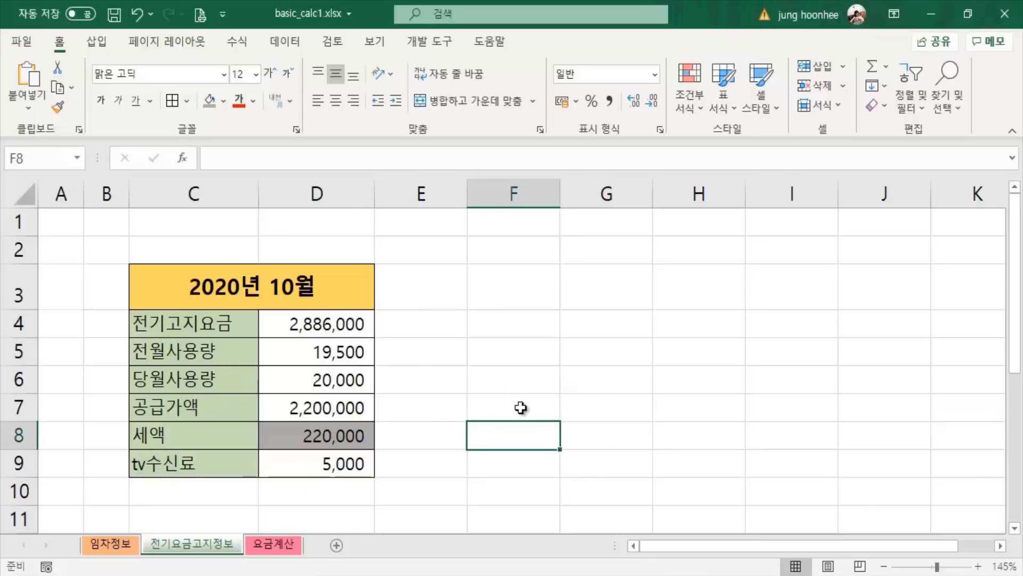
Switch to the empty 요금계산 sheet.
{"action": "left_click", "coordinate": [286, 549]}
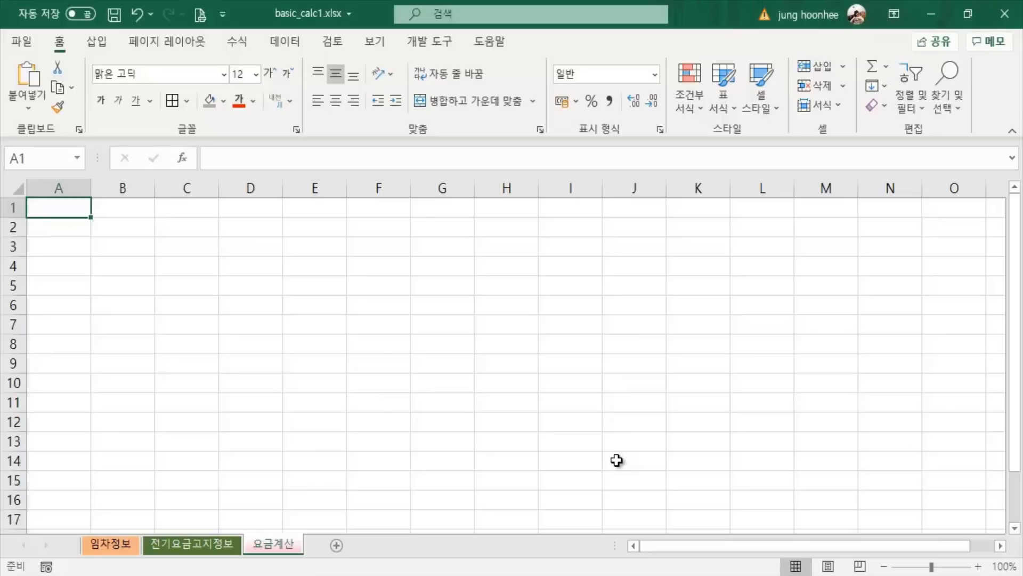
{"action": "left_click", "coordinate": [258, 306]}
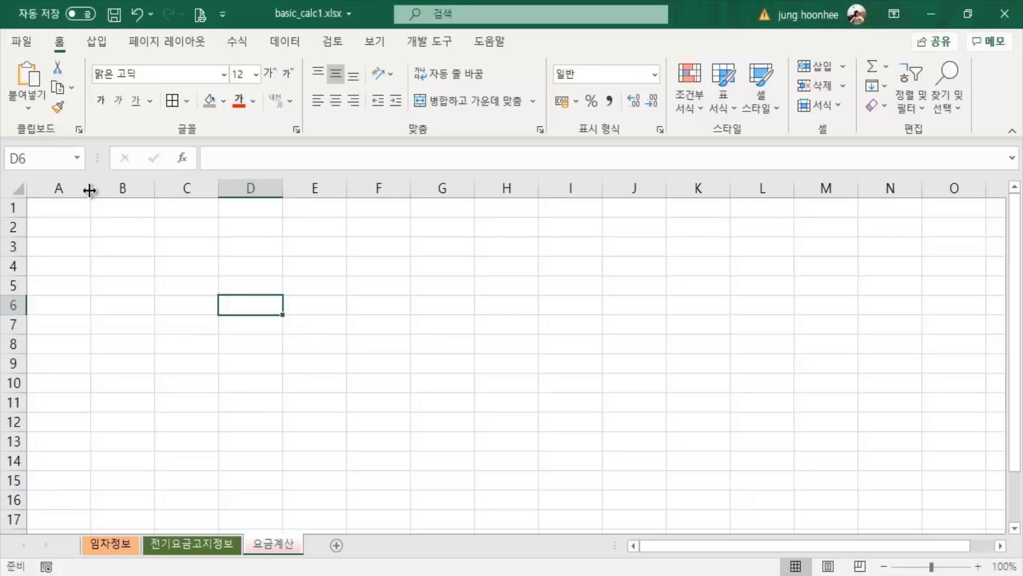
Shrink column A to a thin margin, leaving columns B onward at width 8.11.
{"action": "left_click_drag", "start_coordinate": [94, 185], "coordinate": [54, 186]}
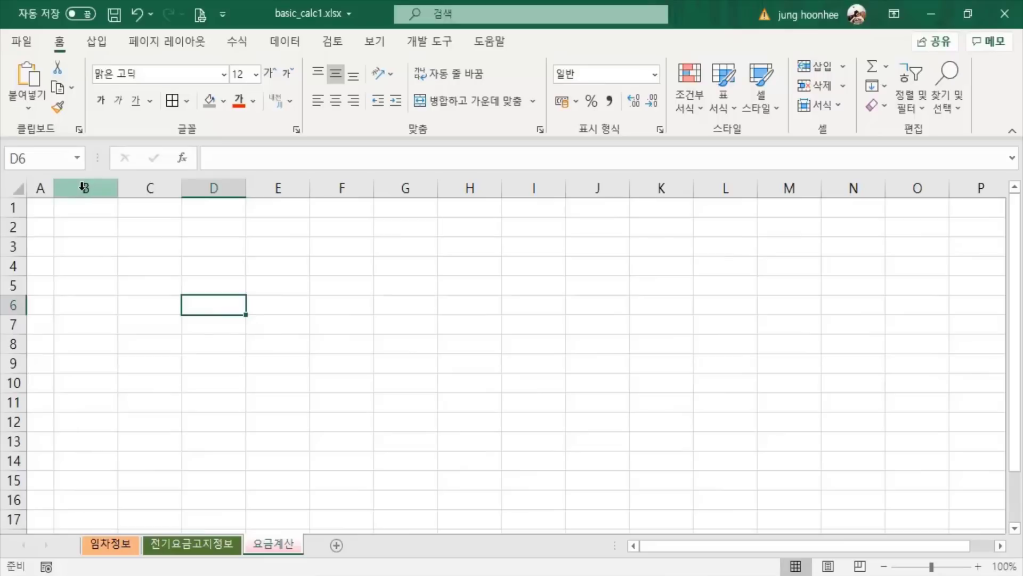
{"action": "left_click", "coordinate": [84, 189]}
{"action": "mouse_move", "coordinate": [84, 188]}
{"action": "left_mouse_down"}
{"action": "mouse_move", "coordinate": [993, 183]}
{"action": "mouse_move", "coordinate": [701, 270]}
{"action": "left_mouse_up"}
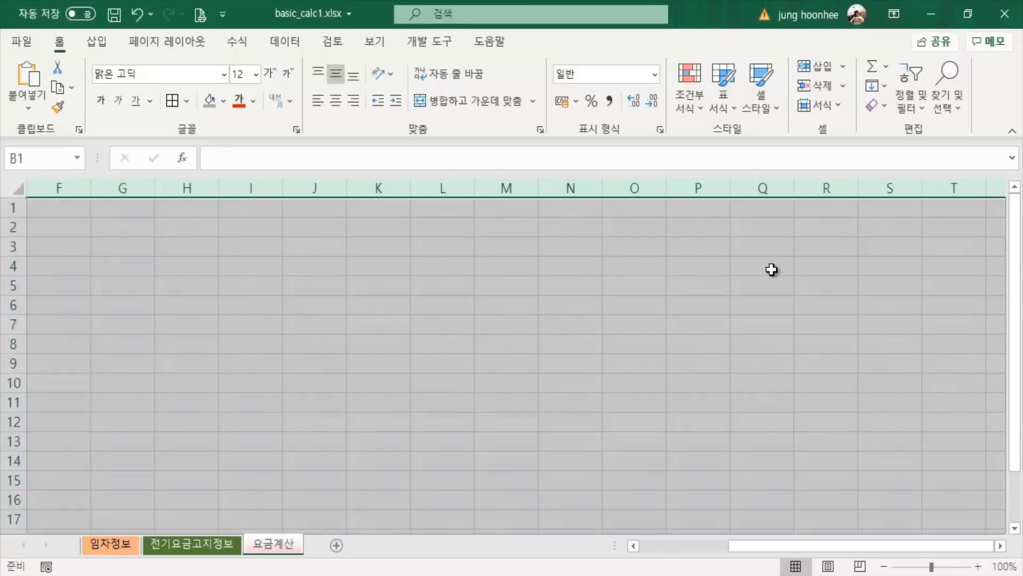
{"action": "right_click", "coordinate": [505, 191]}
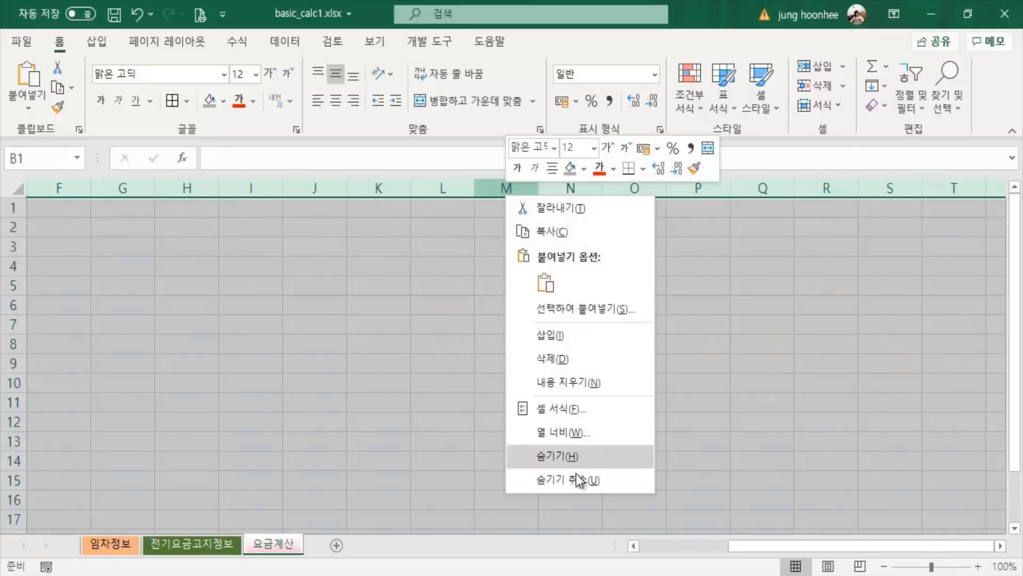
{"action": "left_click", "coordinate": [558, 452]}
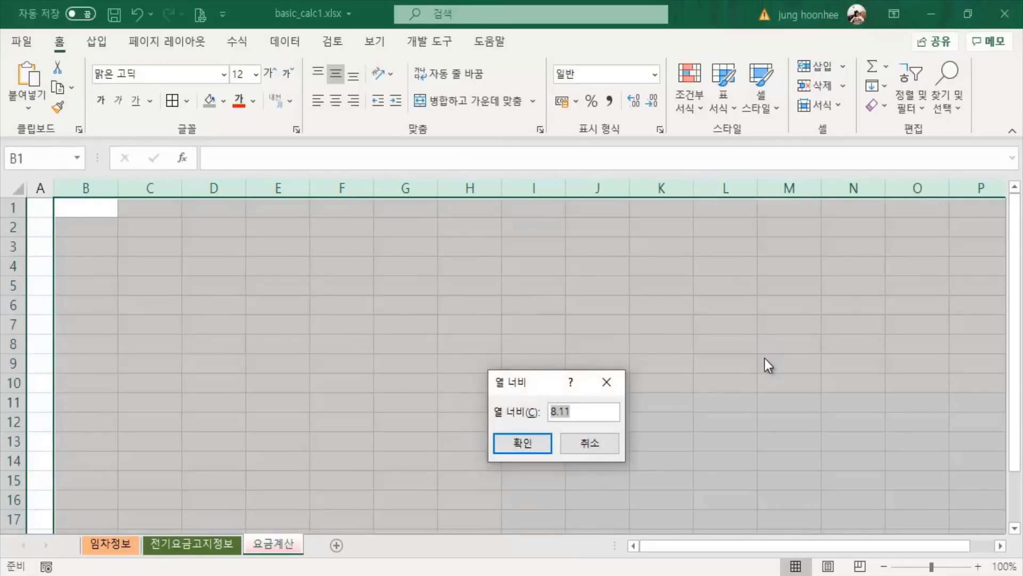
{"action": "left_click", "coordinate": [595, 445]}
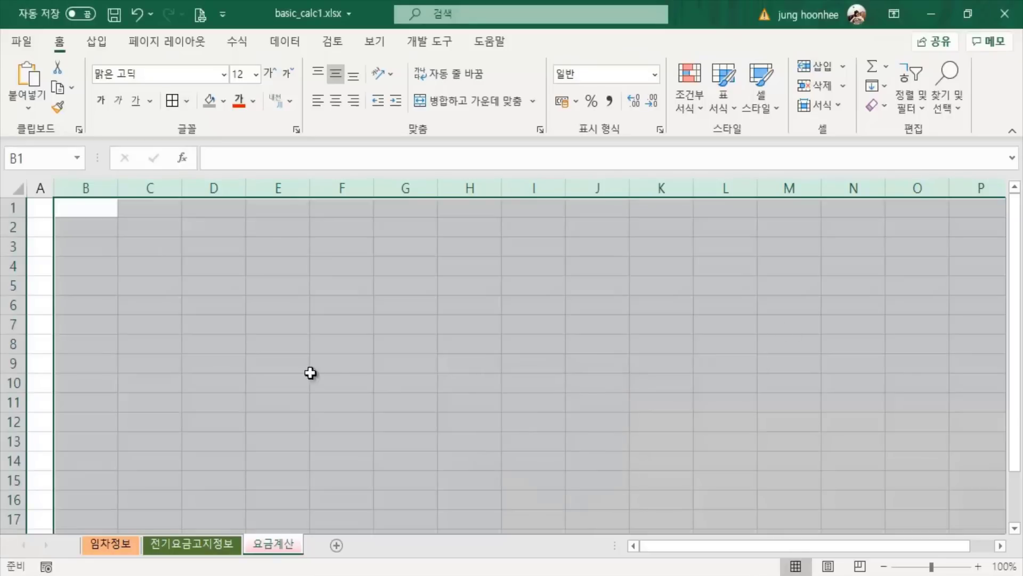
{"action": "left_click", "coordinate": [336, 360]}
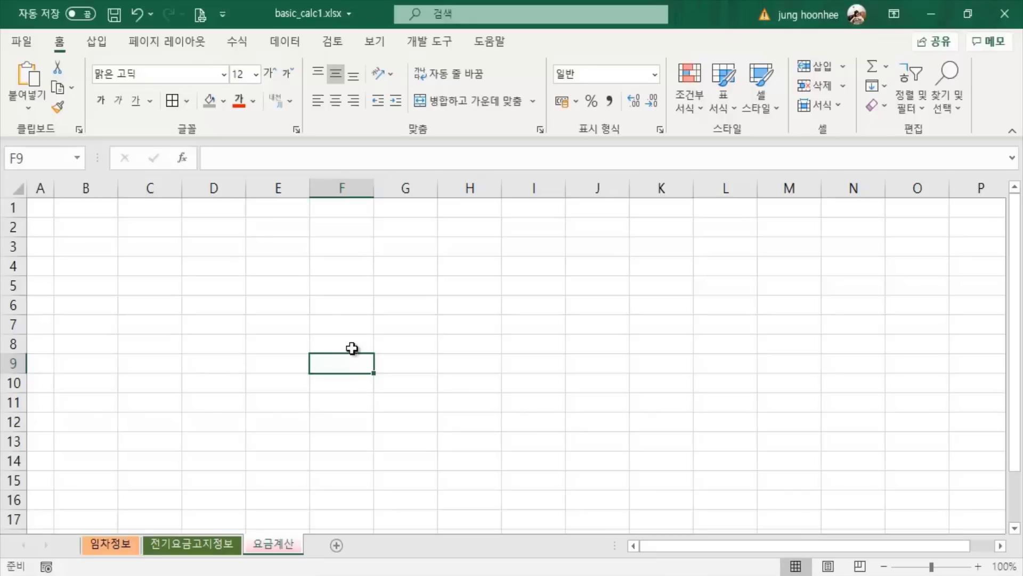
Set the column width of columns D through S to 4.
{"action": "left_click", "coordinate": [85, 184]}
{"action": "left_click", "coordinate": [149, 185]}
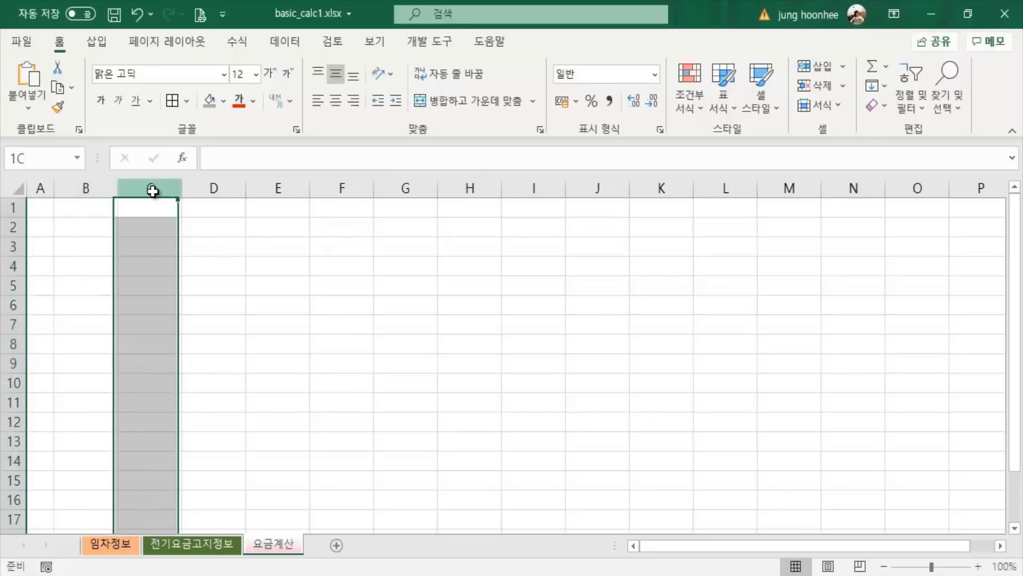
{"action": "left_click", "coordinate": [290, 386]}
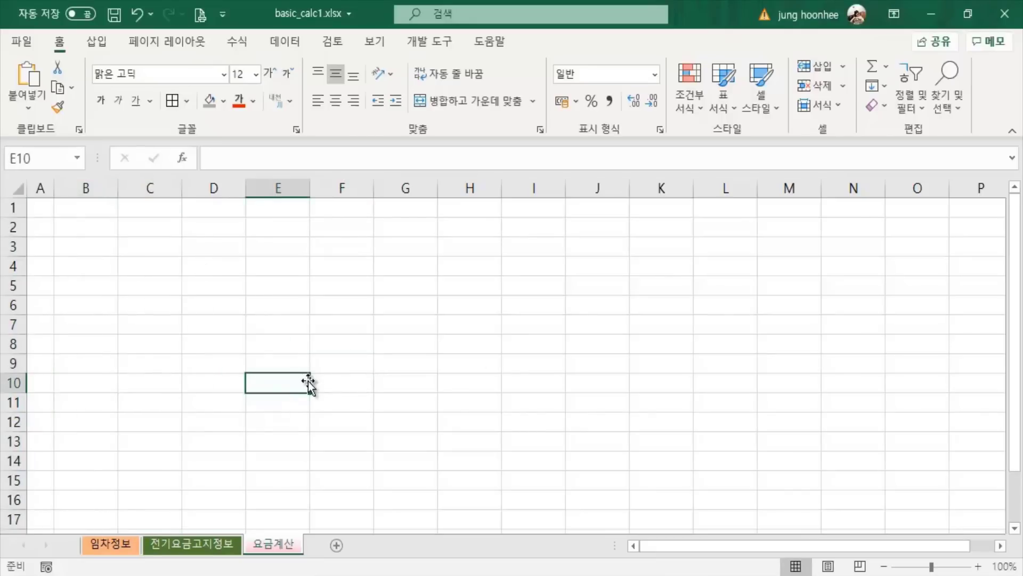
{"action": "left_click", "coordinate": [216, 189]}
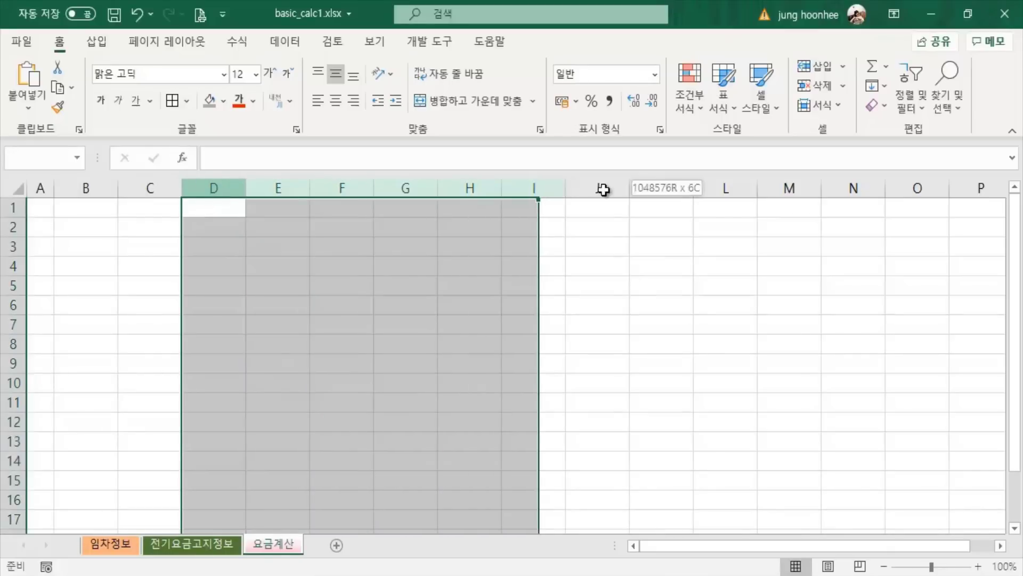
{"action": "mouse_move", "coordinate": [217, 190]}
{"action": "left_mouse_down"}
{"action": "mouse_move", "coordinate": [958, 194]}
{"action": "mouse_move", "coordinate": [966, 246]}
{"action": "left_mouse_up"}
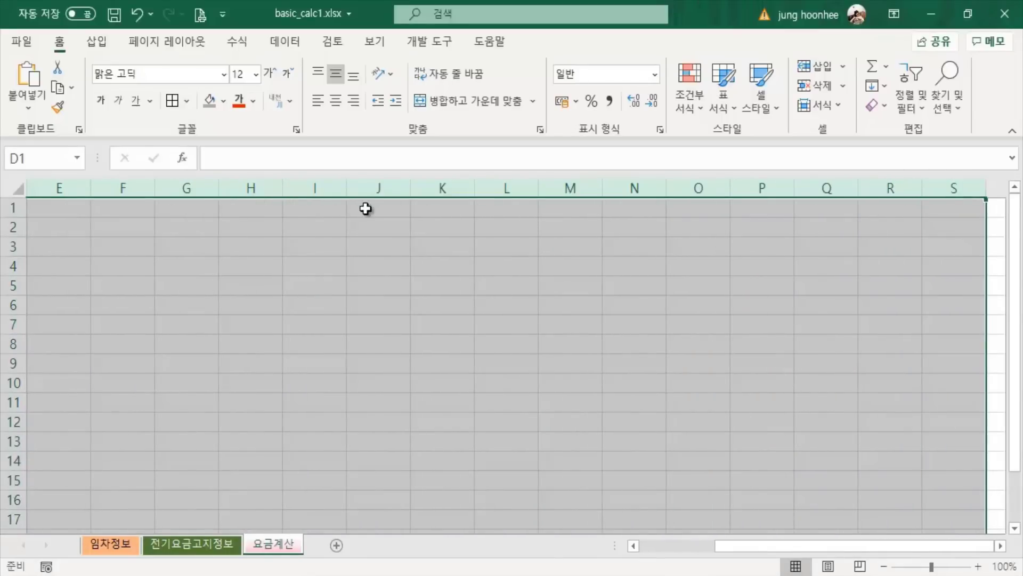
{"action": "right_click", "coordinate": [372, 185]}
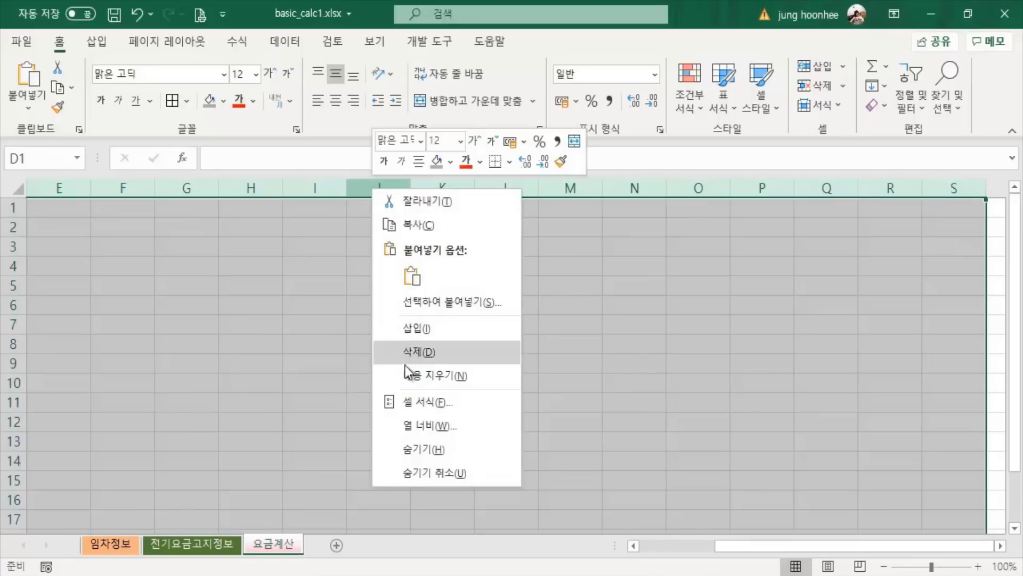
{"action": "left_click", "coordinate": [415, 425]}
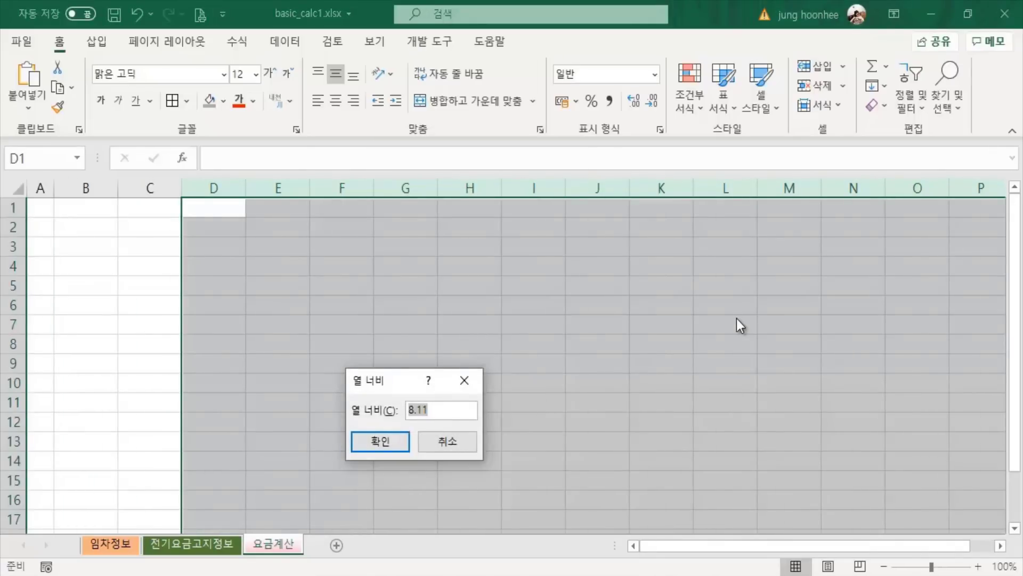
{"action": "key", "text": "ctrl+a"}
{"action": "type", "text": "4"}
{"action": "key", "text": "Return"}
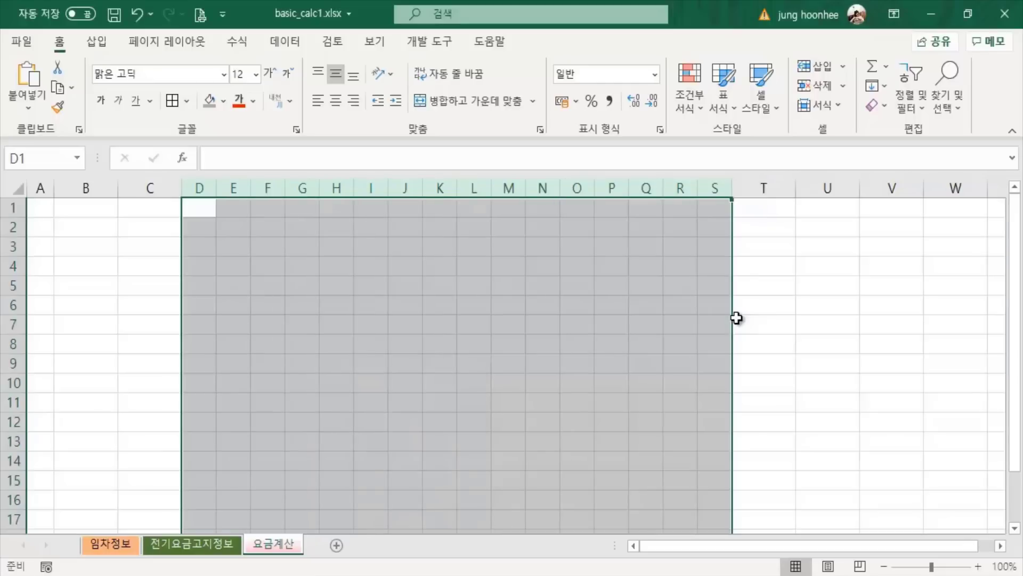
{"action": "left_click", "coordinate": [408, 267]}
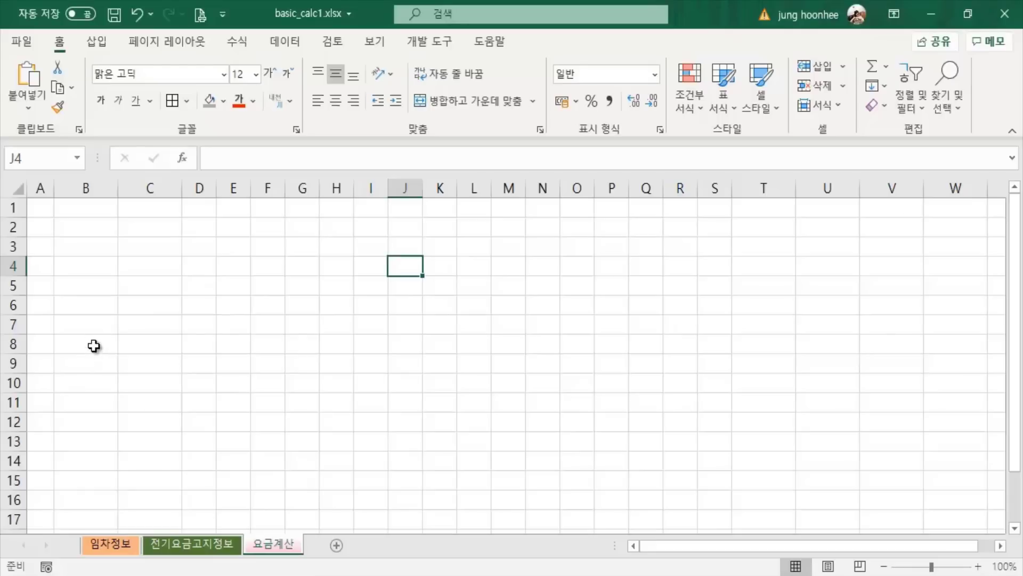
{"action": "left_click", "coordinate": [91, 344]}
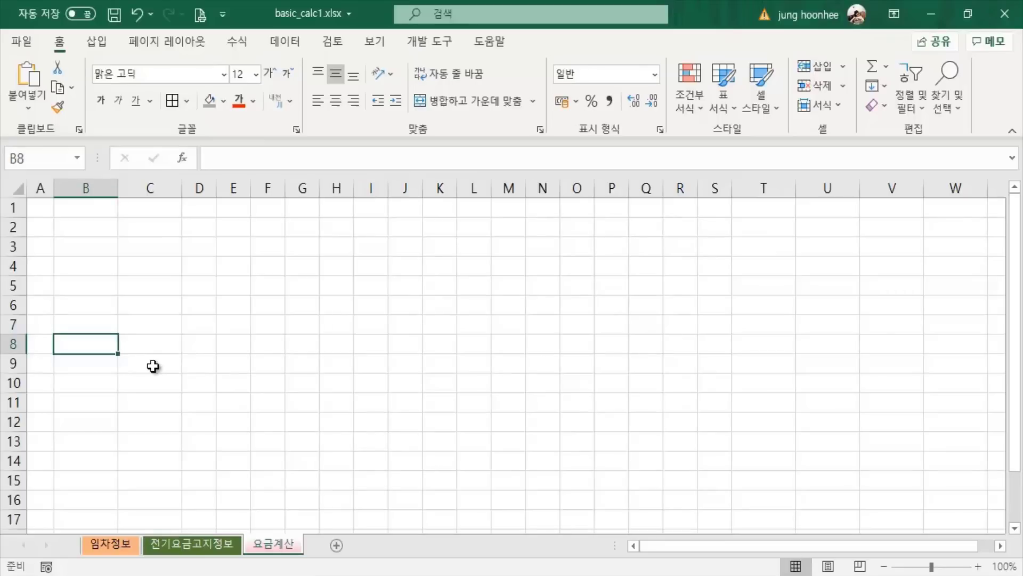
{"action": "type", "text": "호수"}
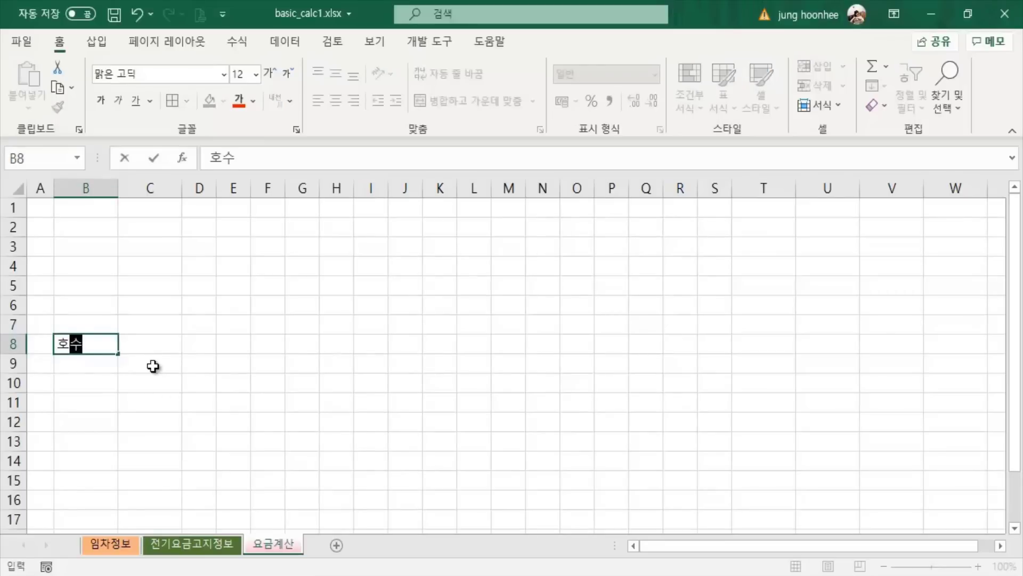
{"action": "key", "text": "Tab"}
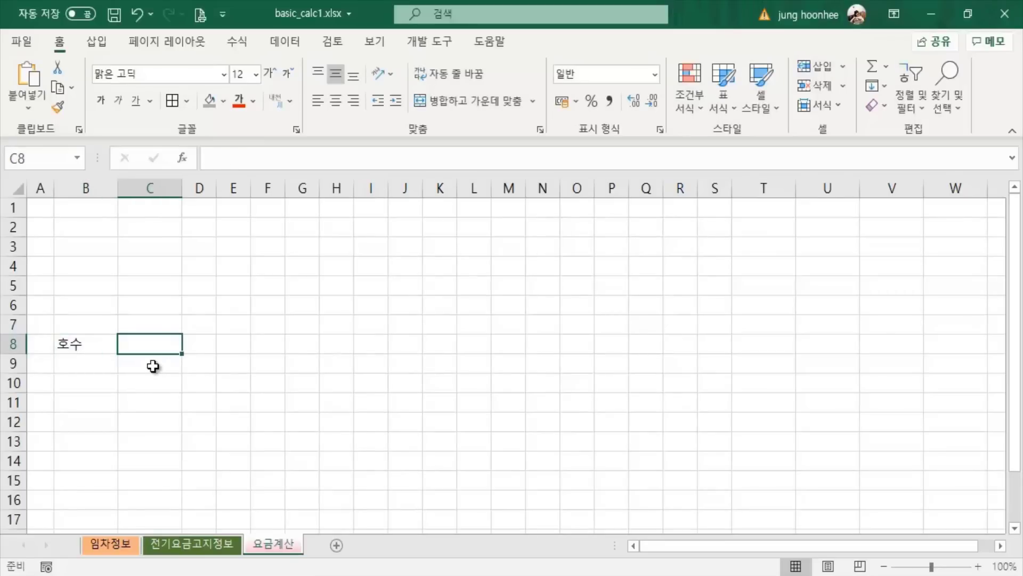
{"action": "type", "text": "상호명"}
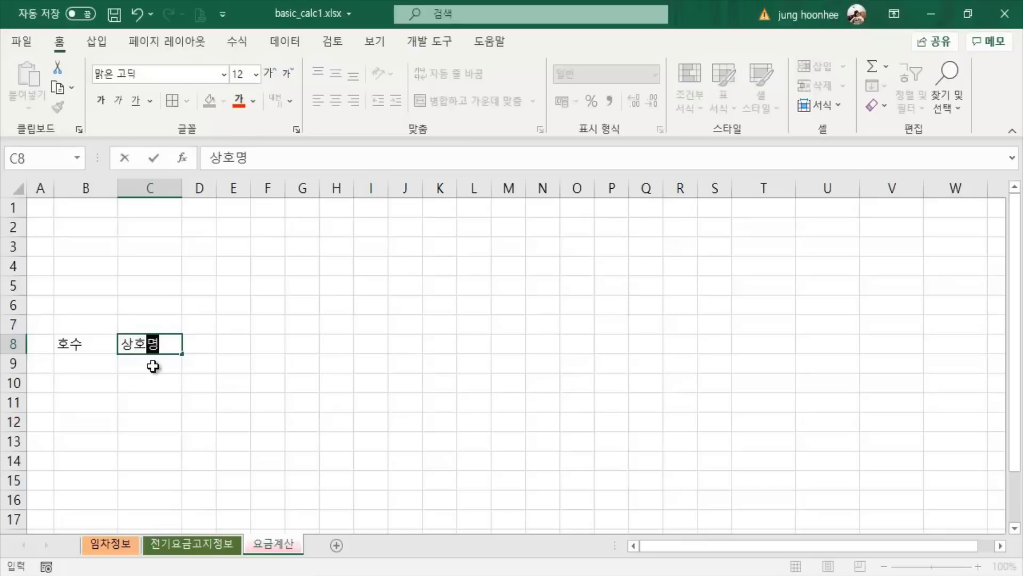
{"action": "key", "text": "Return"}
{"action": "left_click", "coordinate": [302, 382]}
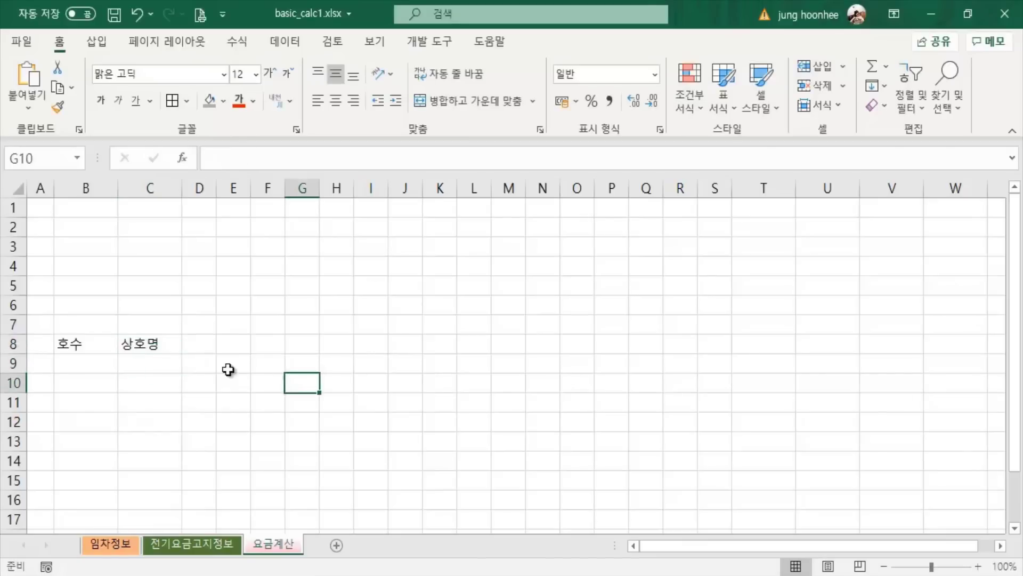
{"action": "mouse_move", "coordinate": [81, 357]}
{"action": "left_mouse_down"}
{"action": "mouse_move", "coordinate": [155, 354]}
{"action": "mouse_move", "coordinate": [158, 393]}
{"action": "left_mouse_up"}
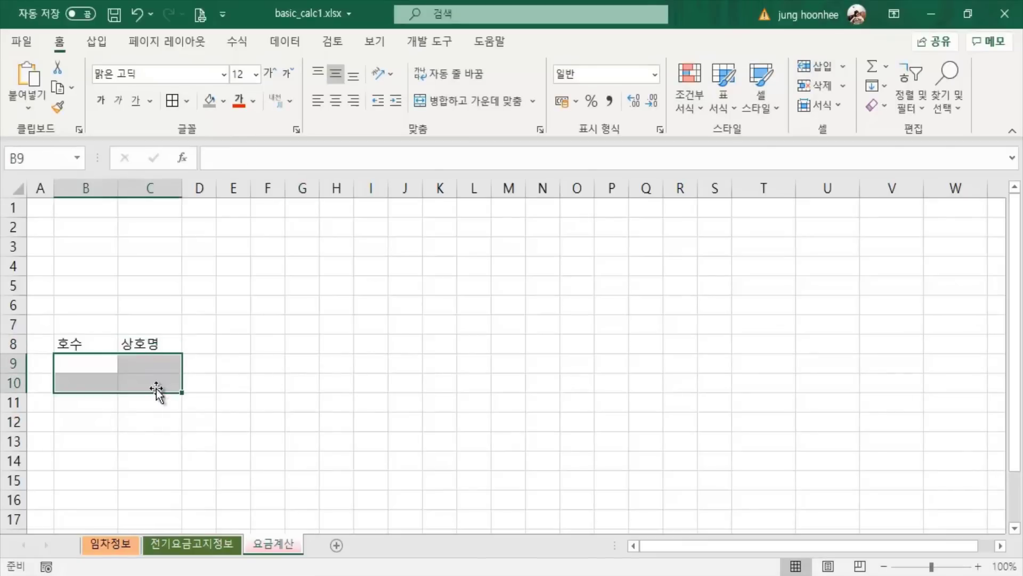
{"action": "left_click", "coordinate": [356, 398]}
{"action": "mouse_move", "coordinate": [84, 357]}
{"action": "left_mouse_down"}
{"action": "mouse_move", "coordinate": [137, 393]}
{"action": "mouse_move", "coordinate": [141, 417]}
{"action": "left_mouse_up"}
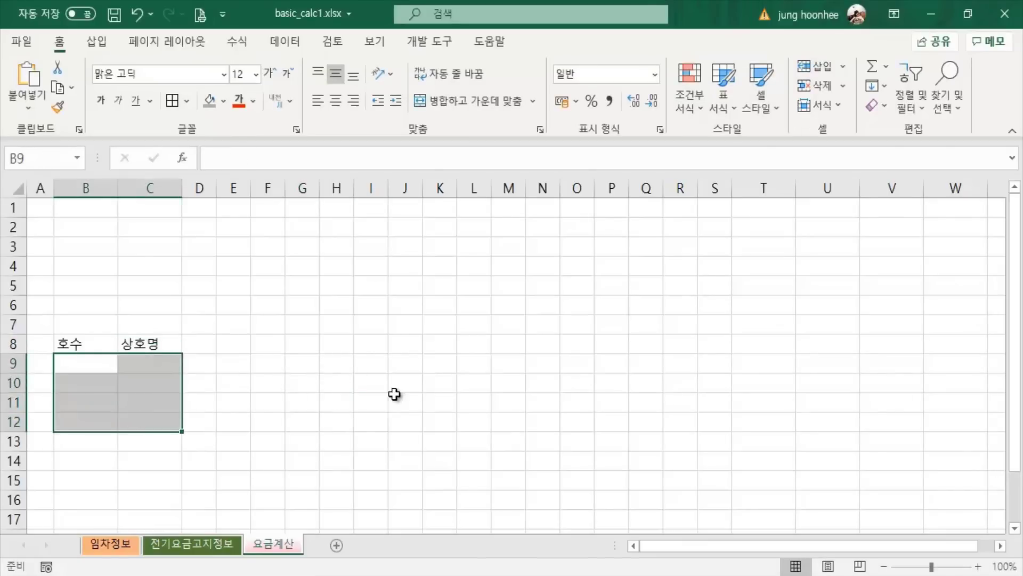
{"action": "left_click", "coordinate": [395, 399]}
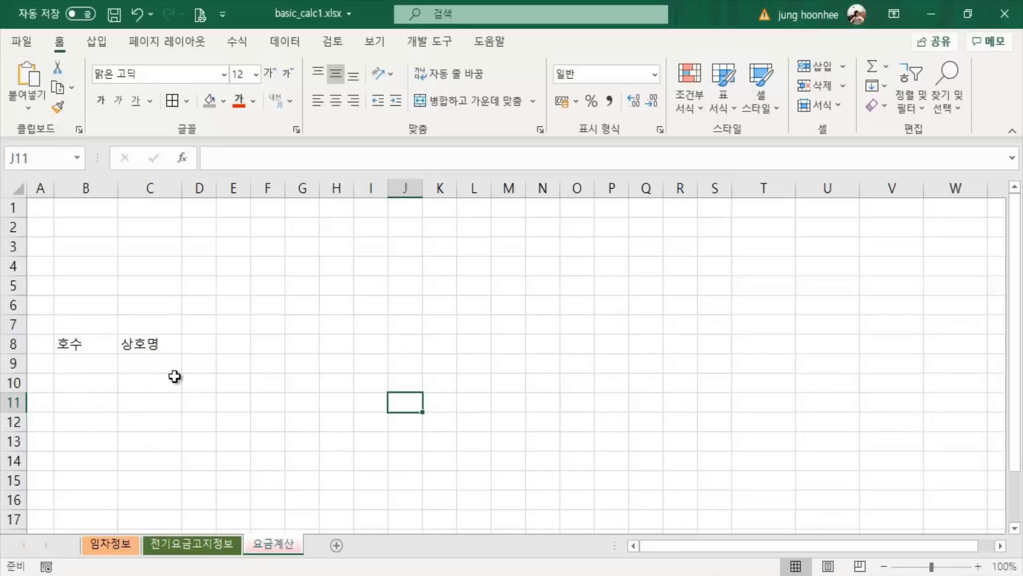
{"action": "left_click", "coordinate": [92, 344]}
{"action": "left_click", "coordinate": [166, 345]}
{"action": "left_click", "coordinate": [159, 412]}
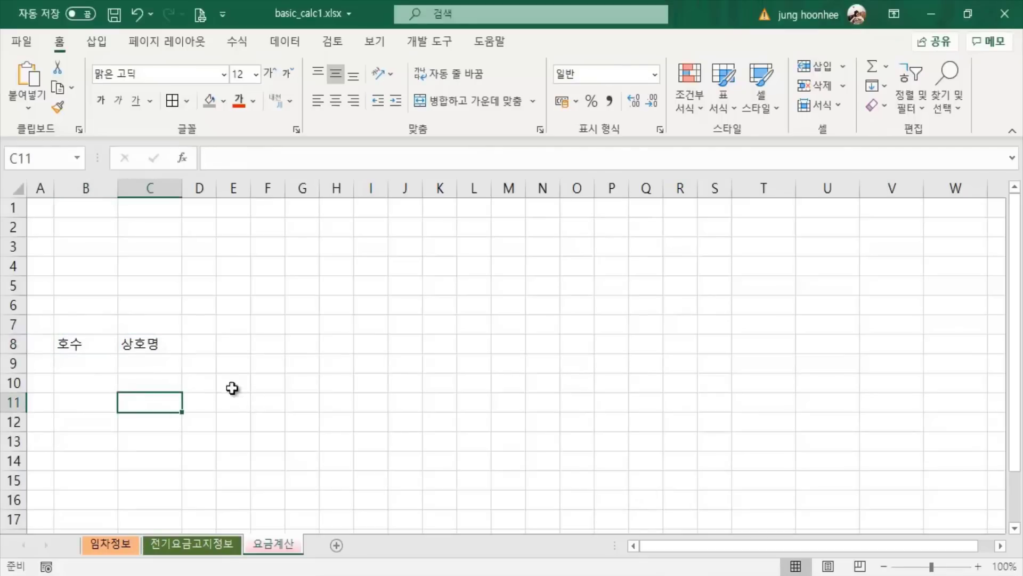
{"action": "left_click", "coordinate": [213, 343]}
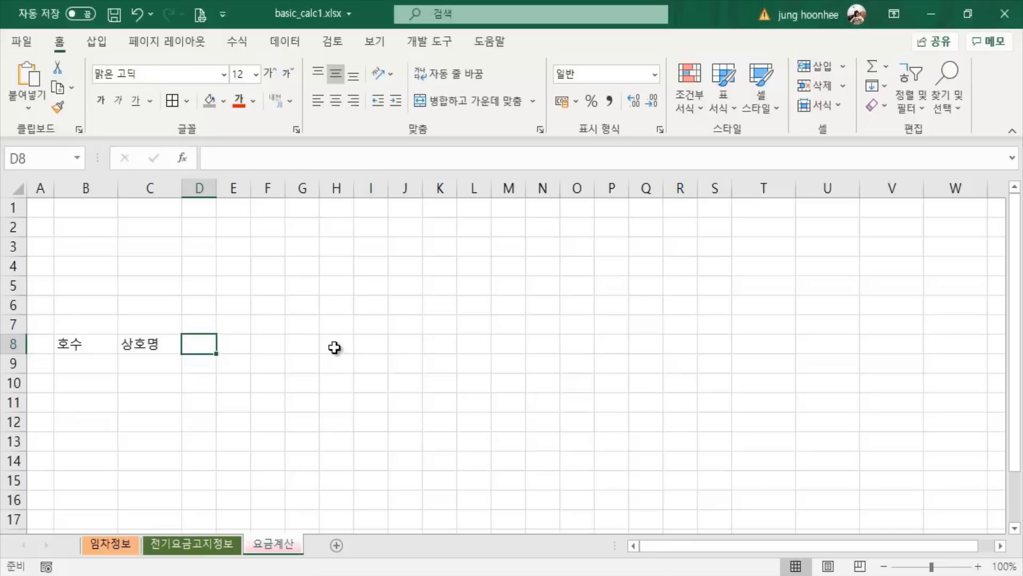
Merge and centre D8:F8 and enter the header 전월검침.
{"action": "left_click", "coordinate": [335, 364]}
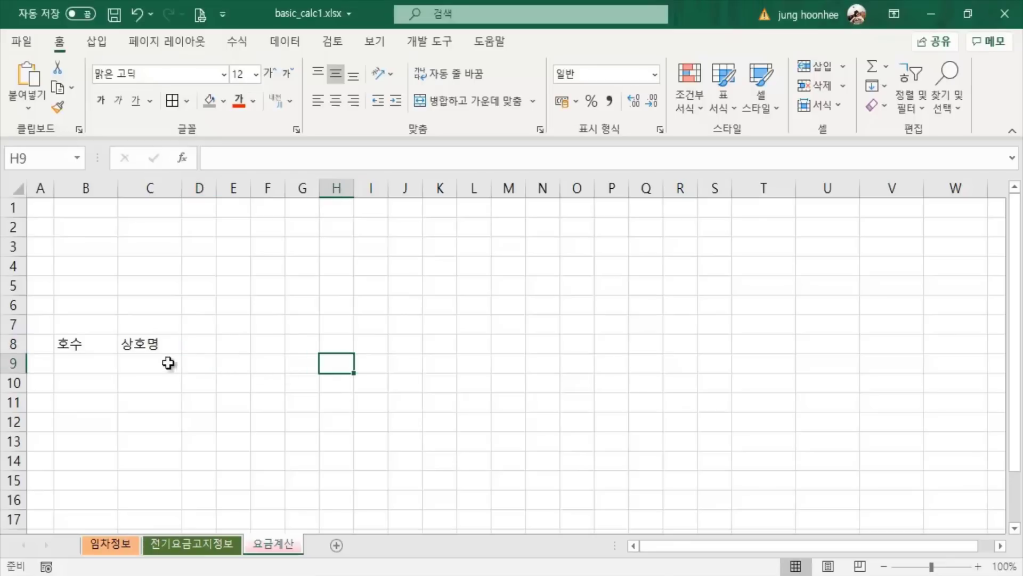
{"action": "left_click_drag", "start_coordinate": [203, 343], "coordinate": [253, 341]}
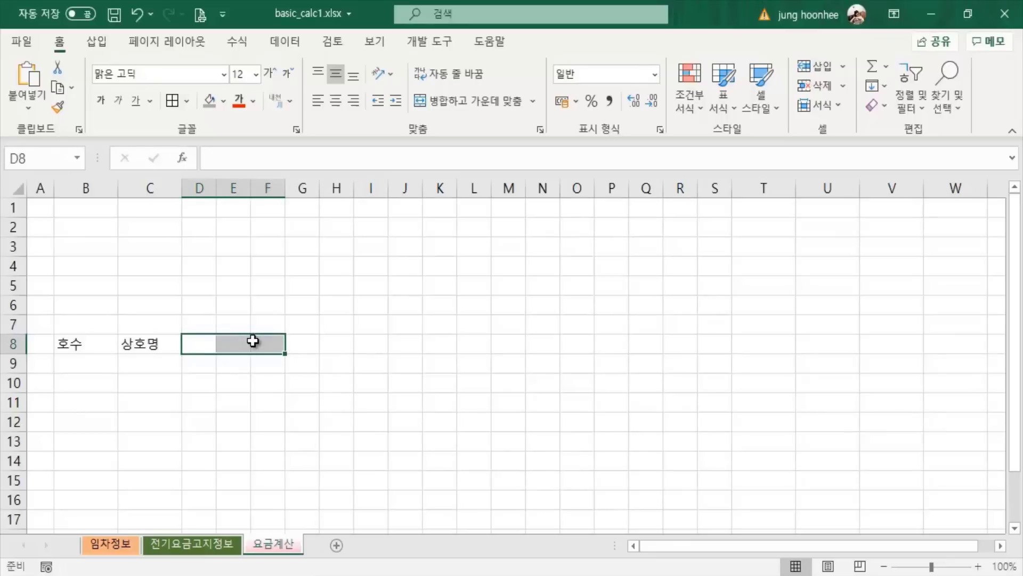
{"action": "left_click_drag", "start_coordinate": [201, 344], "coordinate": [278, 343]}
{"action": "left_click", "coordinate": [480, 102]}
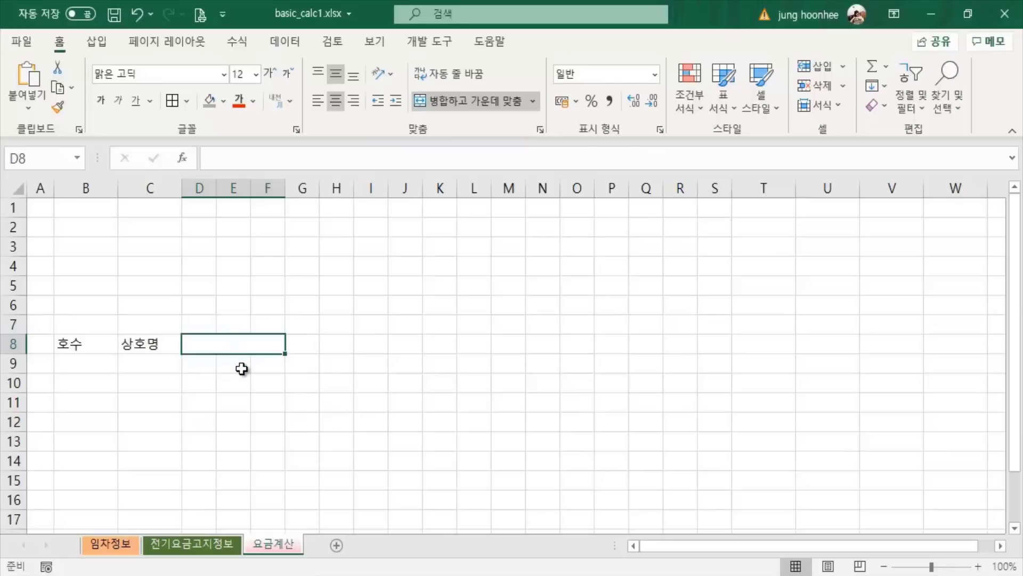
{"action": "type", "text": "전월검"}
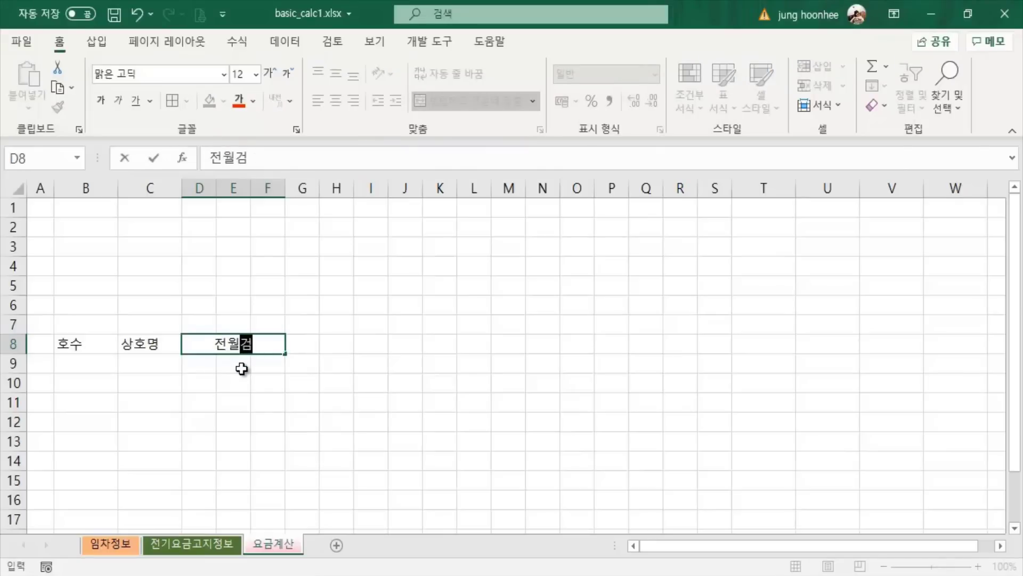
{"action": "type", "text": "침"}
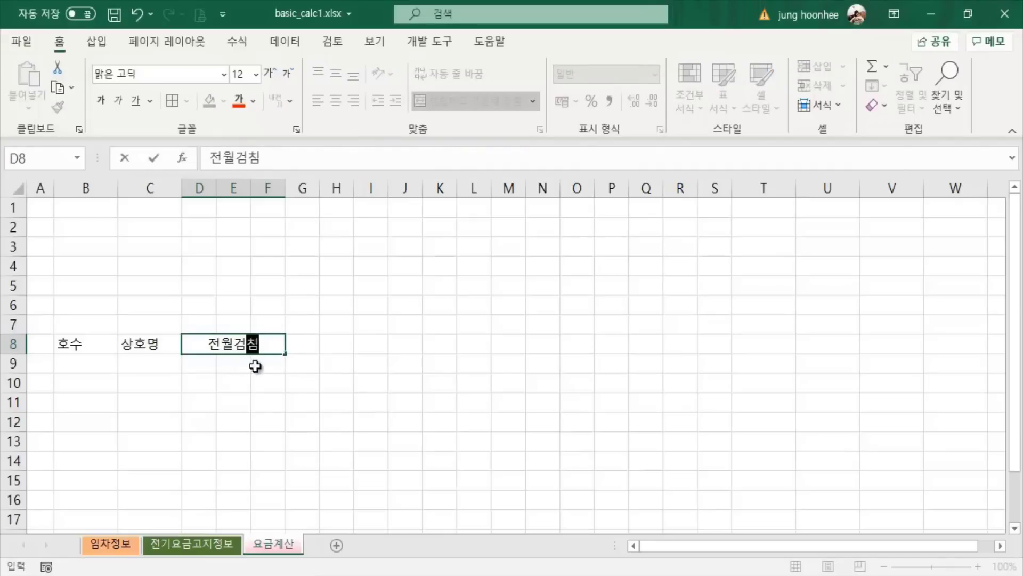
{"action": "left_click", "coordinate": [256, 363]}
{"action": "left_click", "coordinate": [250, 342]}
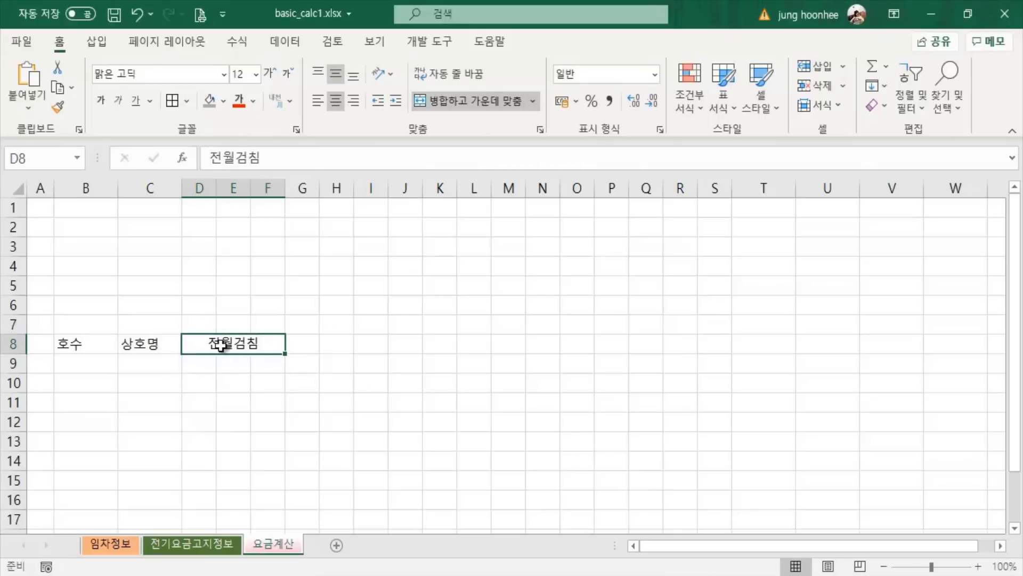
Copy the merged format onto G8:I8 and J8:L8 and merge M8:N8.
{"action": "scroll", "coordinate": [690, 366], "scroll_direction": "up", "scroll_amount": 1}
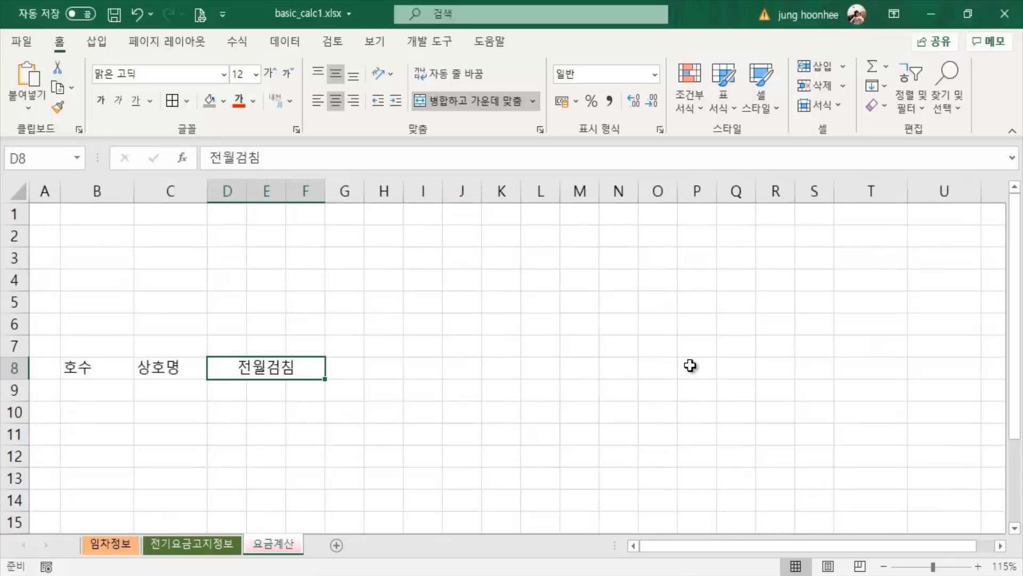
{"action": "left_click", "coordinate": [57, 109]}
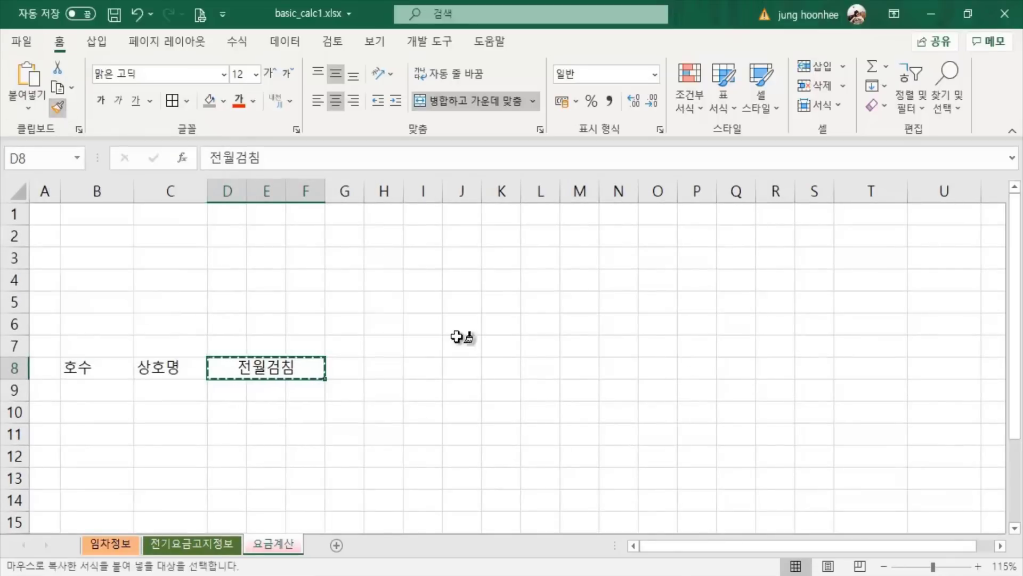
{"action": "left_click_drag", "start_coordinate": [345, 367], "coordinate": [474, 370]}
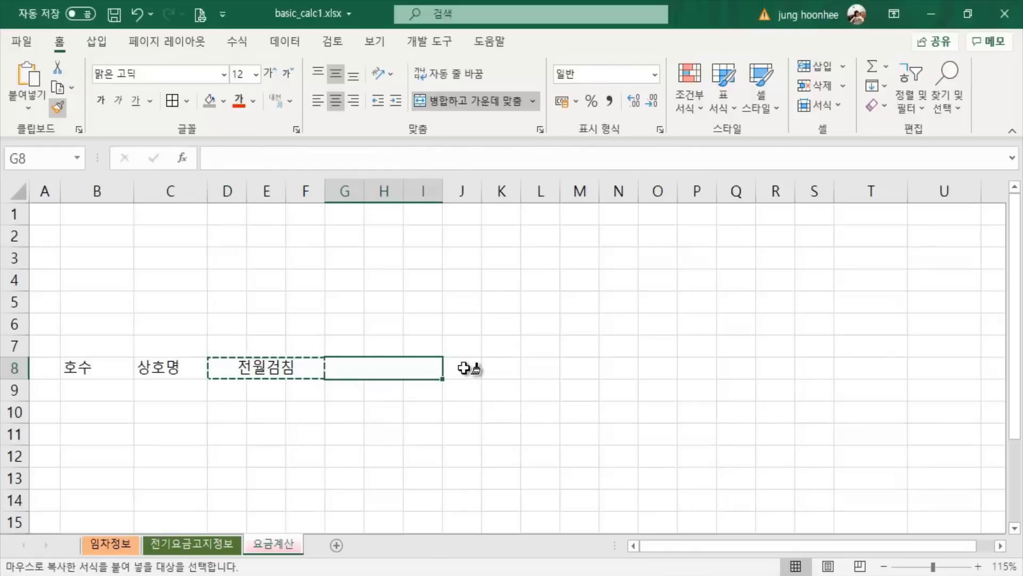
{"action": "left_click", "coordinate": [463, 367]}
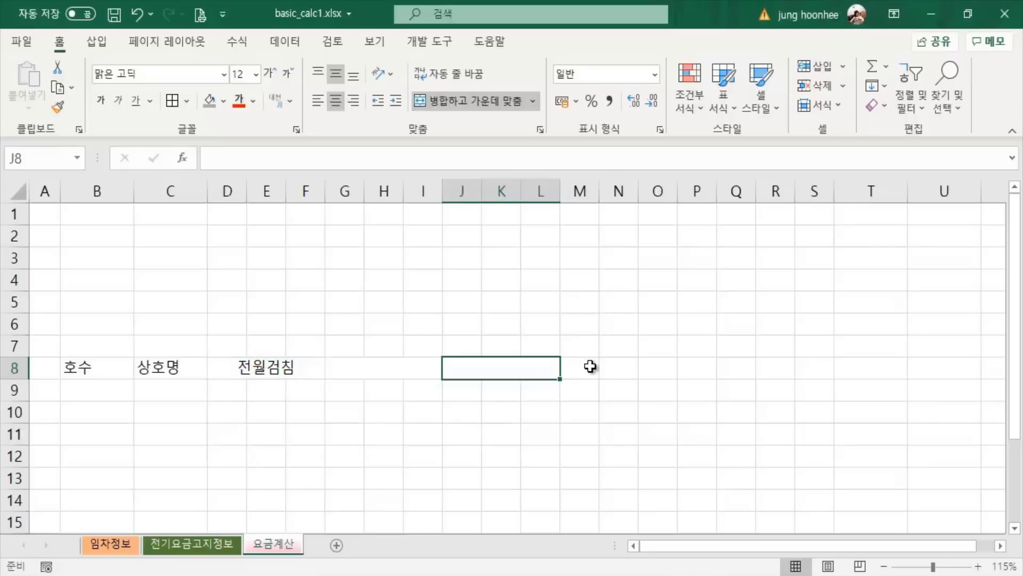
{"action": "left_click_drag", "start_coordinate": [592, 367], "coordinate": [622, 370]}
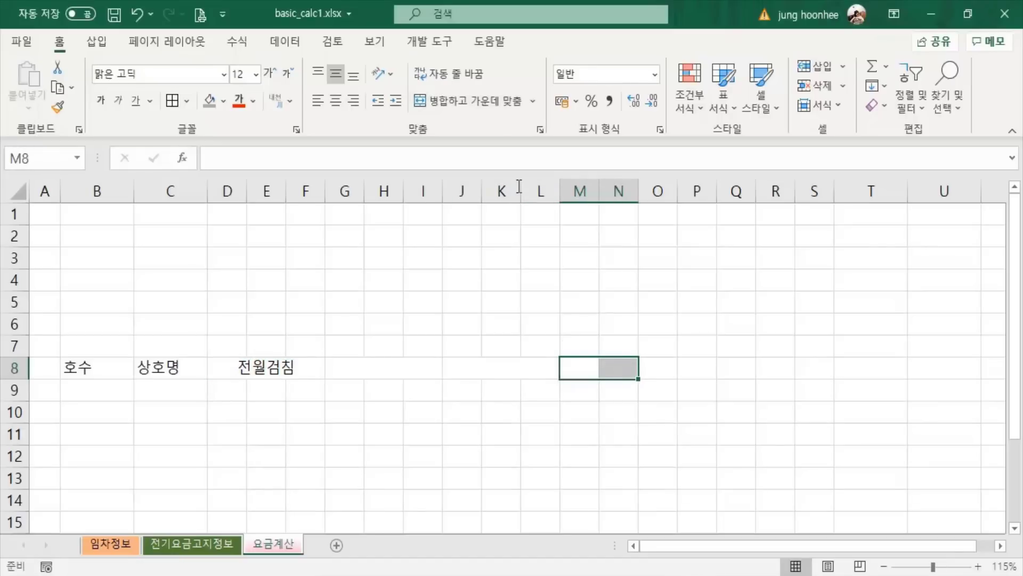
{"action": "left_click", "coordinate": [492, 106]}
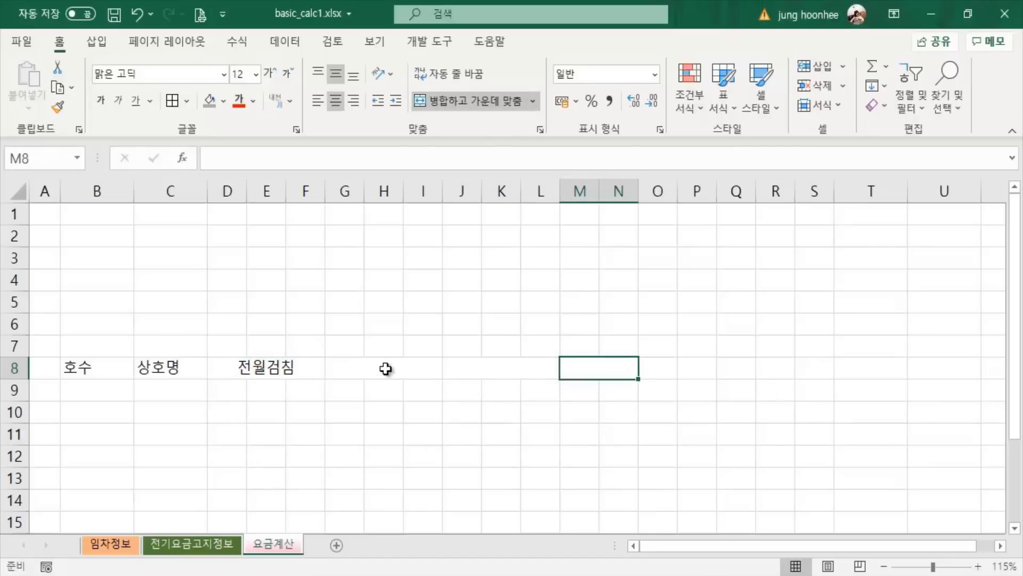
Enter the headers 당월검침 and 당월사용량 in the merged G8 and J8 cells.
{"action": "left_click", "coordinate": [386, 368]}
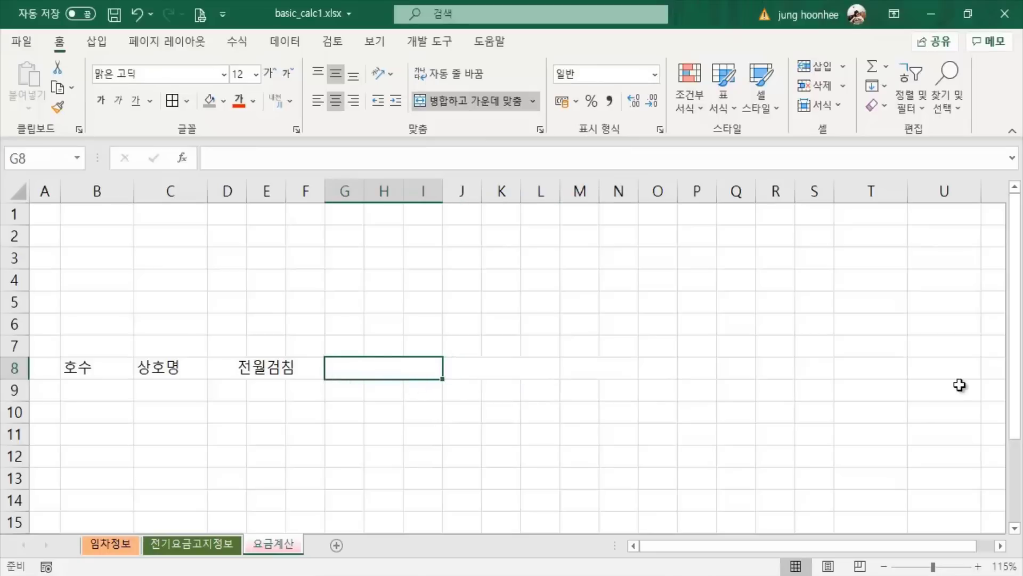
{"action": "type", "text": "당월"}
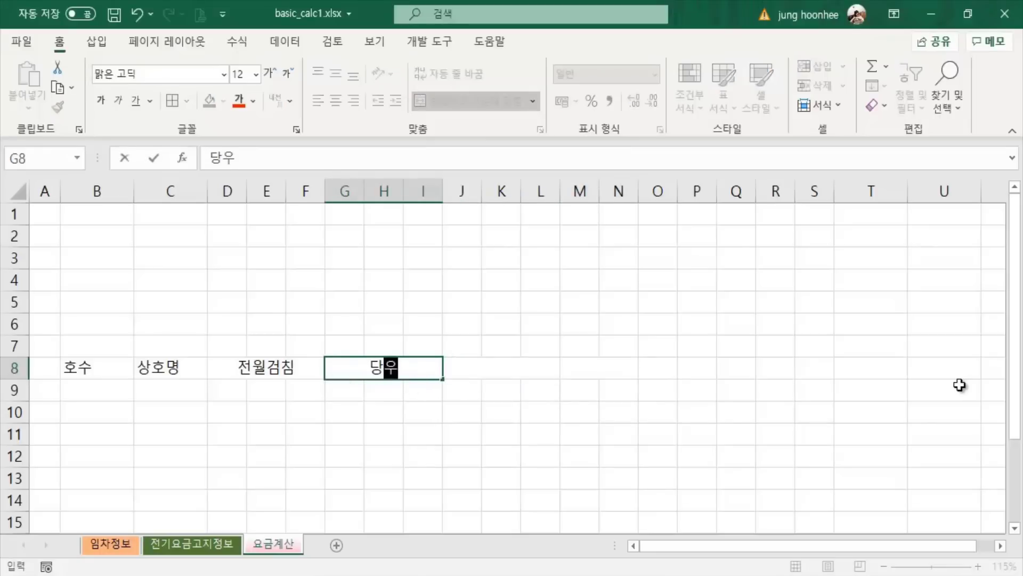
{"action": "type", "text": "검치"}
{"action": "key", "text": "Tab"}
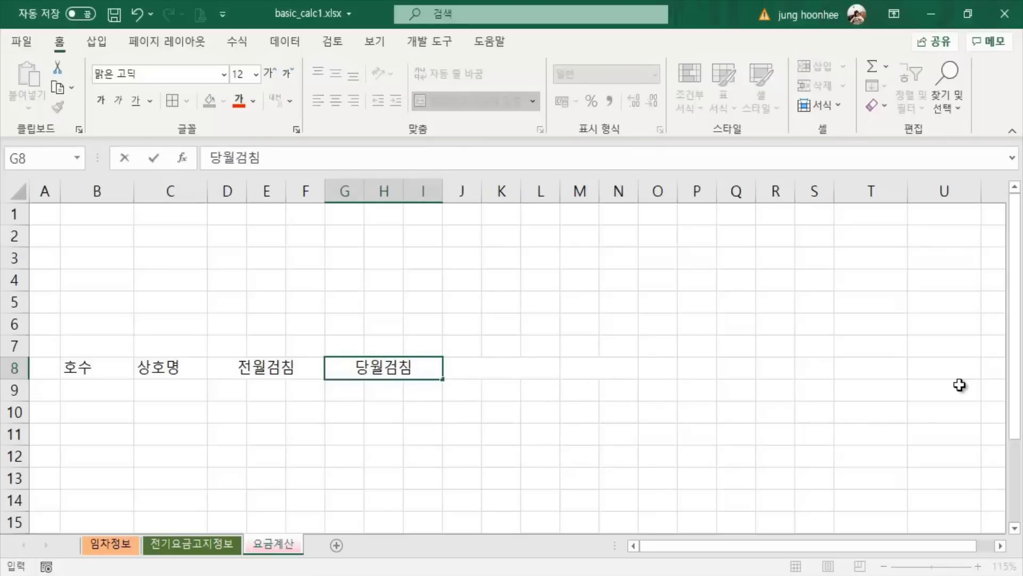
{"action": "type", "text": "당"}
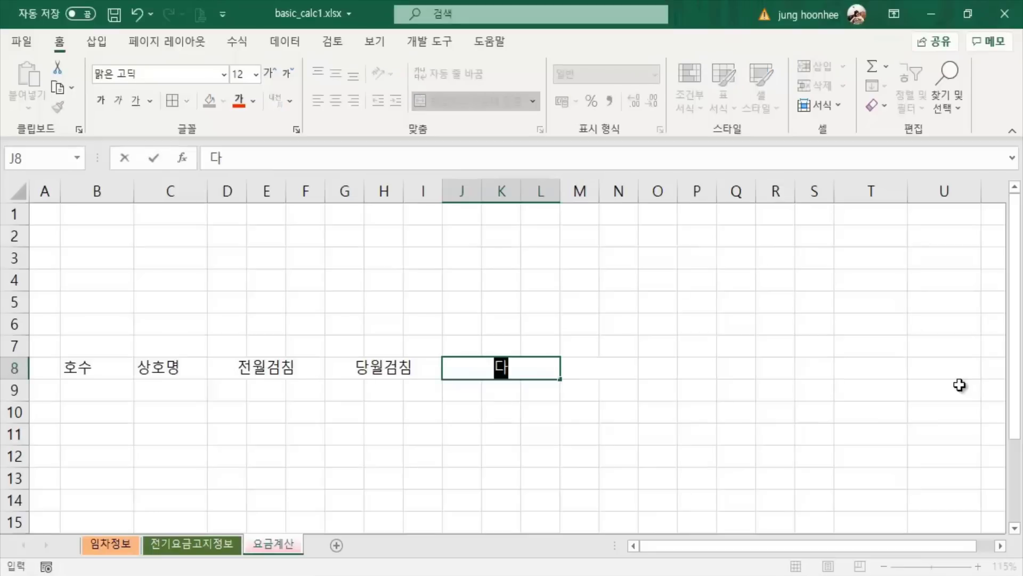
{"action": "type", "text": "월사용량"}
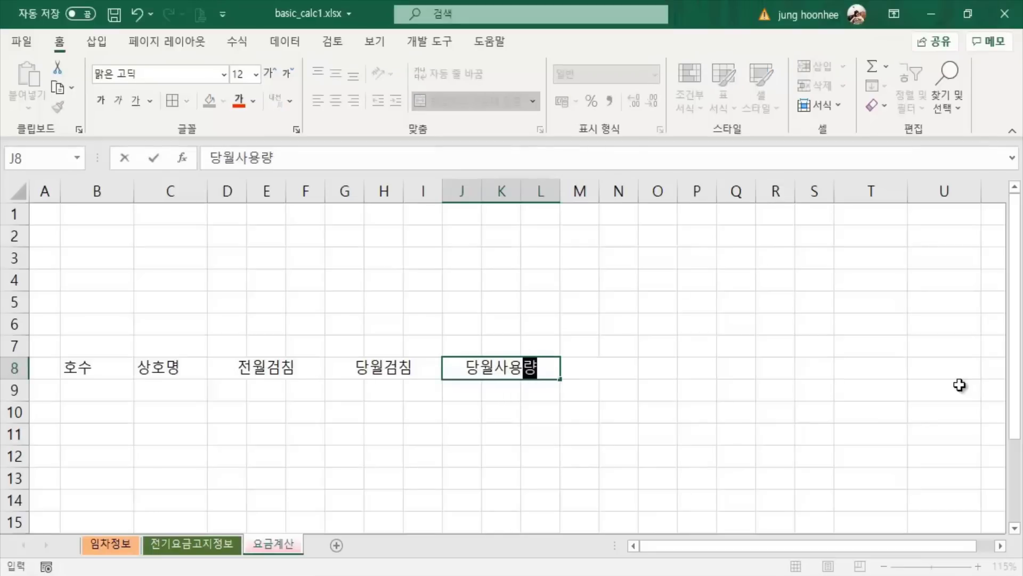
{"action": "key", "text": "Tab"}
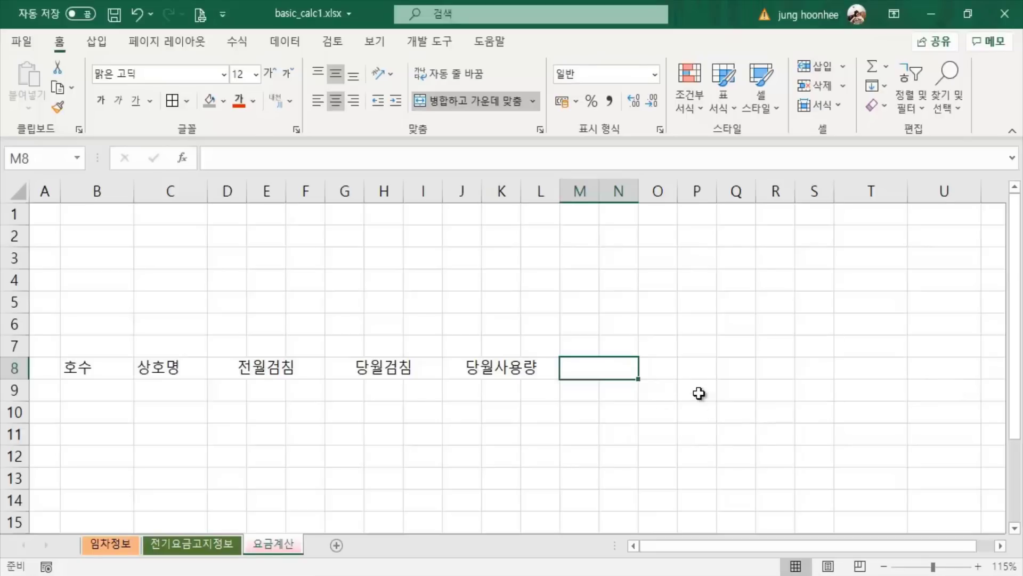
Enter the header 요금 in the merged M8:N8 cell.
{"action": "left_click", "coordinate": [672, 373]}
{"action": "left_click", "coordinate": [602, 370]}
{"action": "left_click_drag", "start_coordinate": [655, 371], "coordinate": [685, 371]}
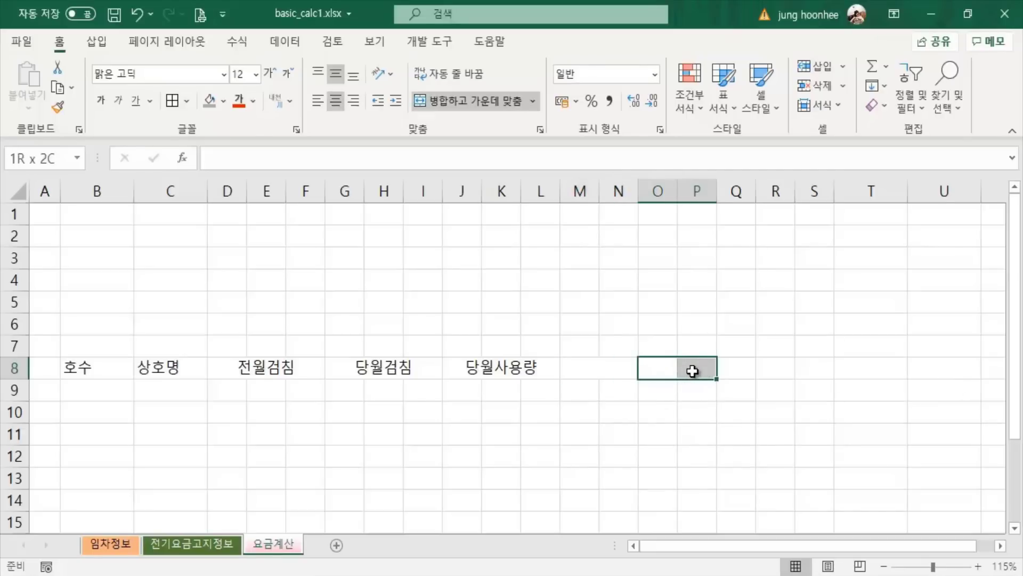
{"action": "left_click", "coordinate": [590, 371]}
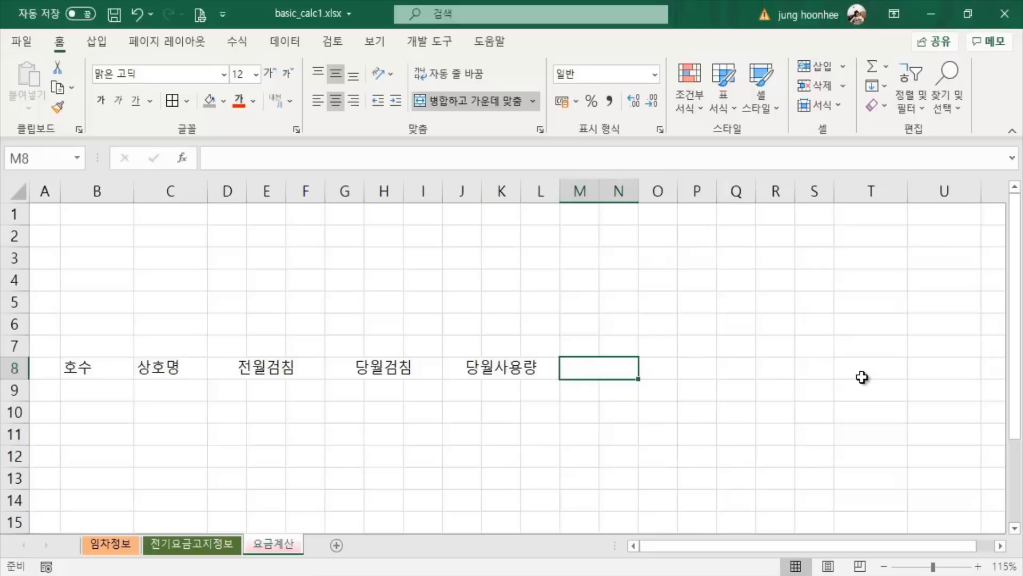
{"action": "type", "text": "요금"}
{"action": "key", "text": "Return"}
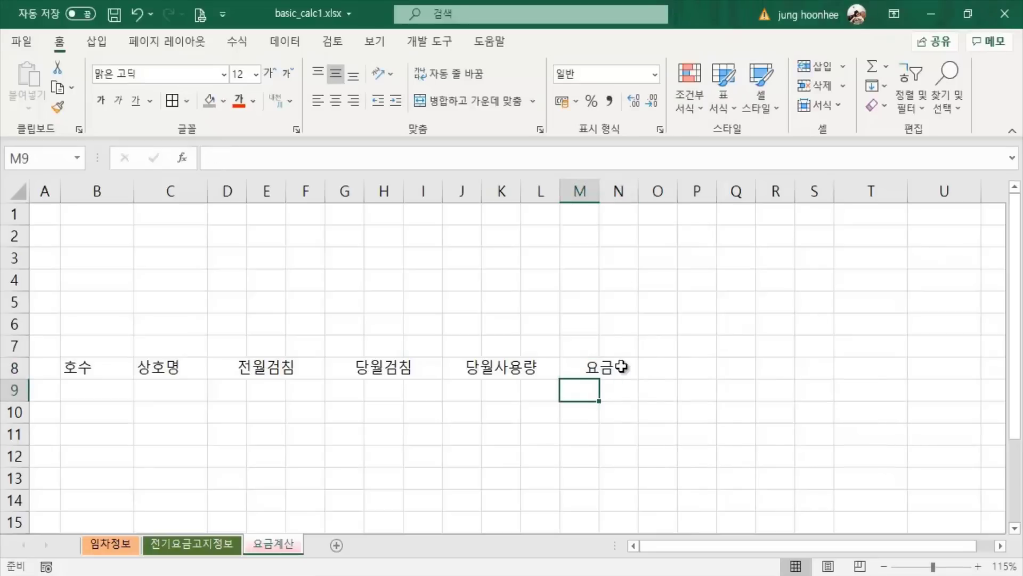
Merge and centre O8:P8 and enter the header tv수신료.
{"action": "left_click_drag", "start_coordinate": [656, 367], "coordinate": [690, 367]}
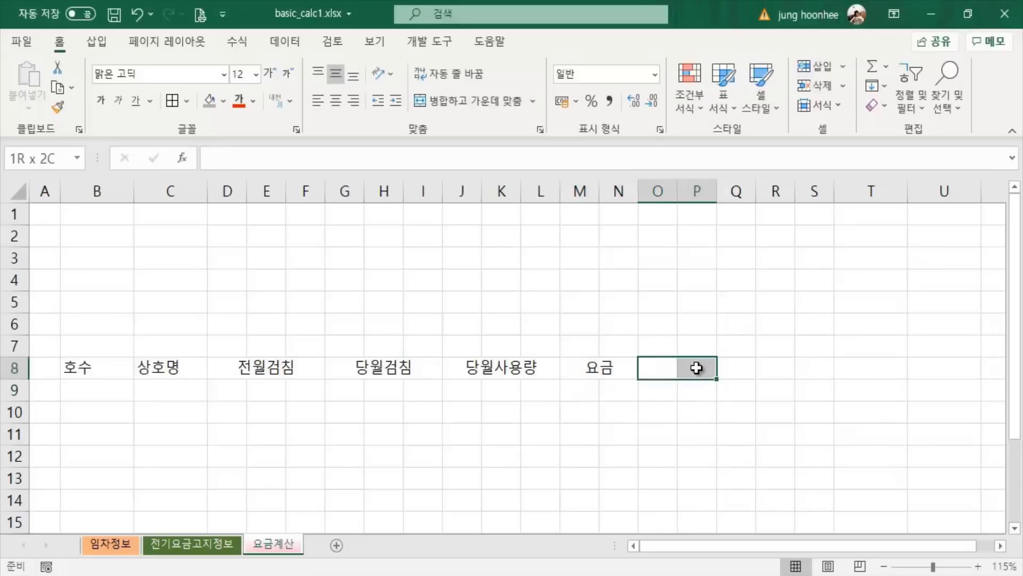
{"action": "left_click", "coordinate": [57, 108]}
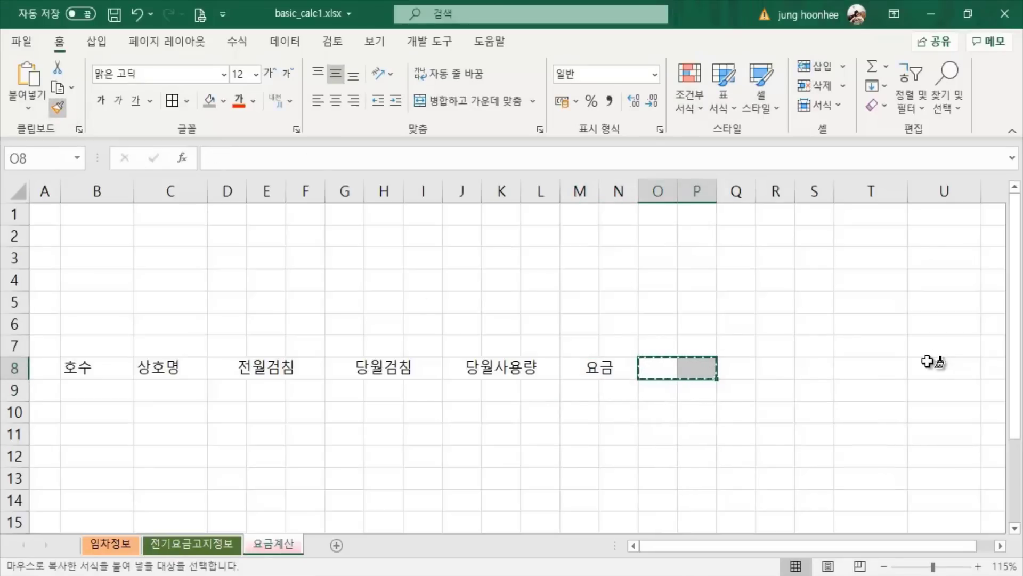
{"action": "key", "text": "Escape"}
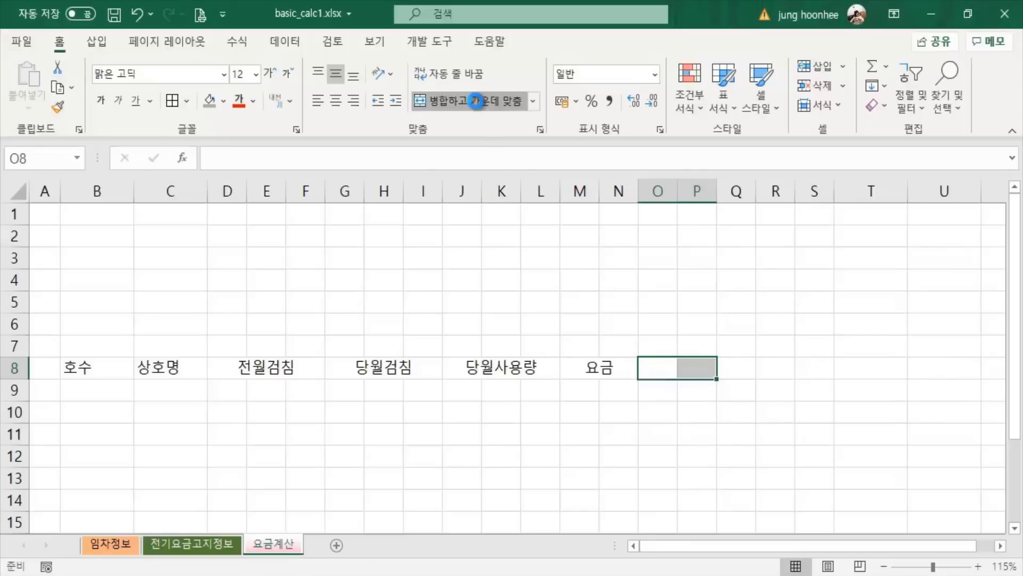
{"action": "left_click", "coordinate": [469, 101]}
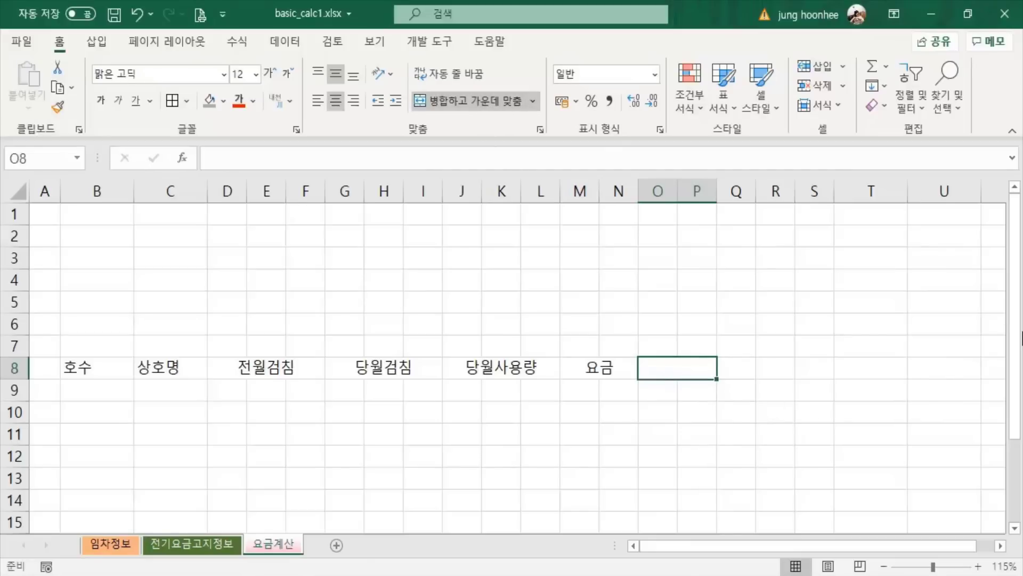
{"action": "type", "text": "tv"}
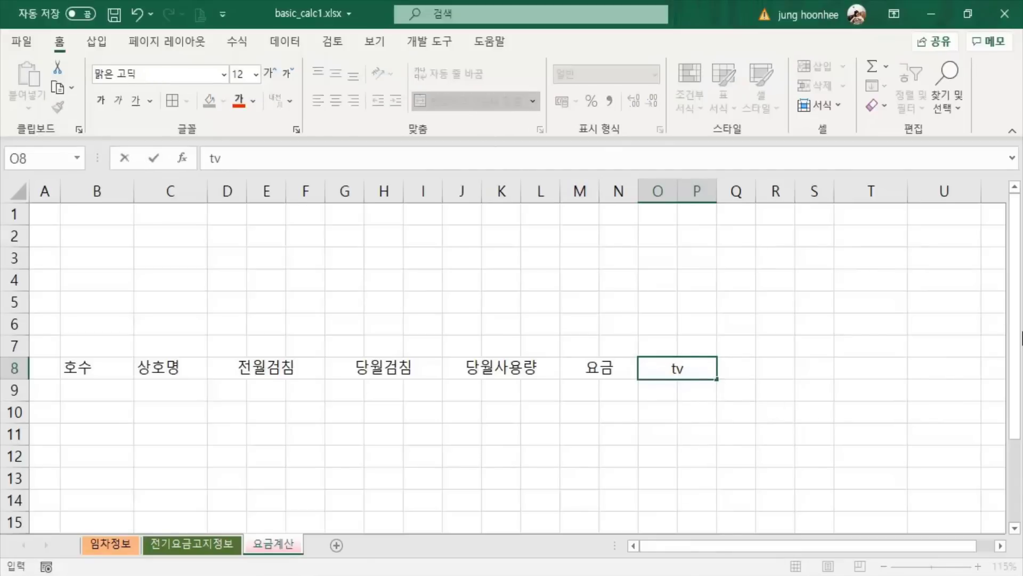
{"action": "type", "text": "수신료"}
{"action": "key", "text": "Return"}
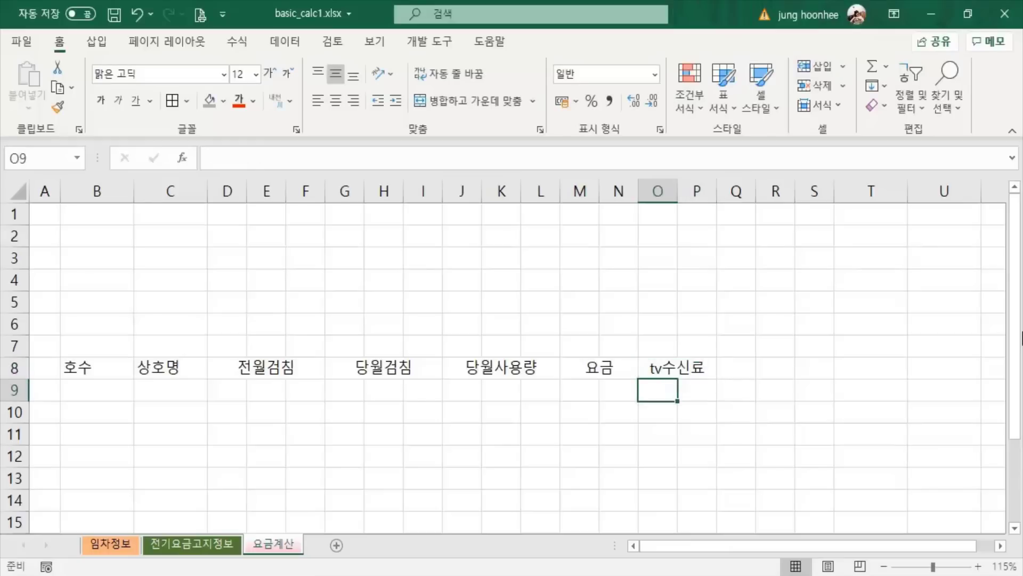
{"action": "left_click", "coordinate": [397, 433]}
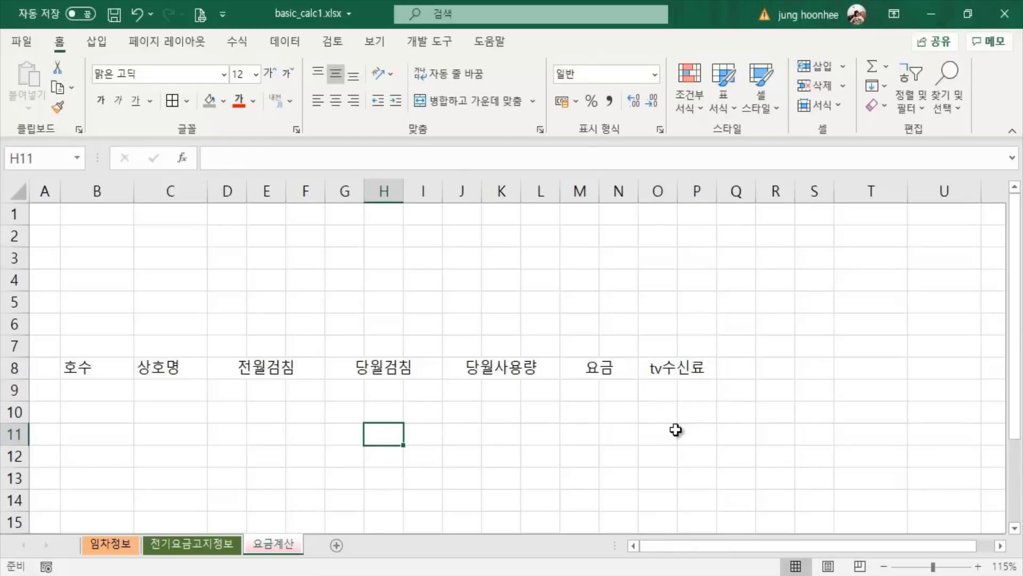
{"action": "left_click", "coordinate": [693, 433]}
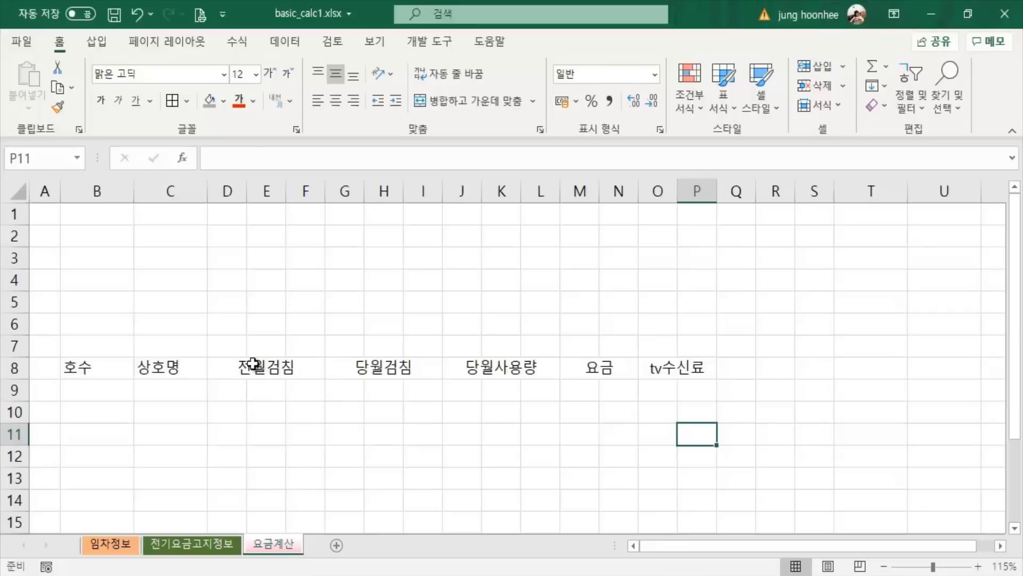
Merge D7:P7 into one centred cell headed 개별 전기요금정보 above the five subheaders.
{"action": "left_click_drag", "start_coordinate": [253, 364], "coordinate": [679, 372]}
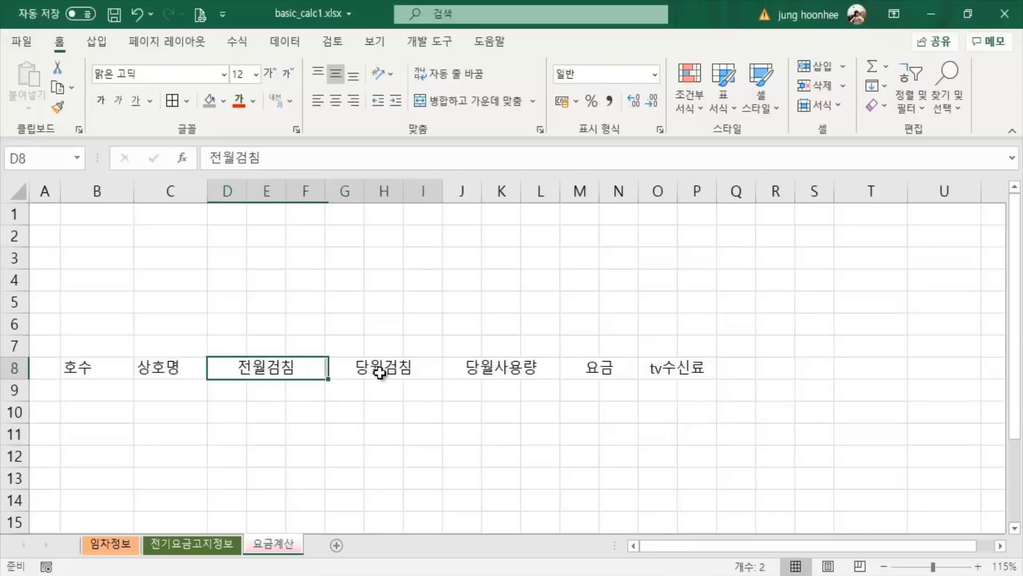
{"action": "left_click", "coordinate": [223, 346]}
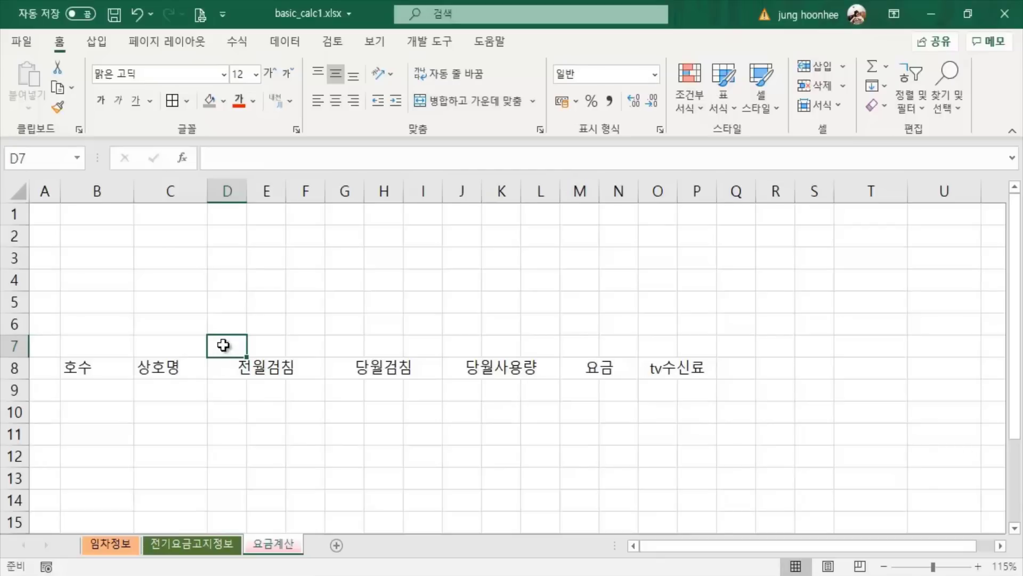
{"action": "mouse_move", "coordinate": [223, 345]}
{"action": "left_mouse_down"}
{"action": "mouse_move", "coordinate": [464, 358]}
{"action": "mouse_move", "coordinate": [688, 347]}
{"action": "mouse_move", "coordinate": [676, 347]}
{"action": "left_mouse_up"}
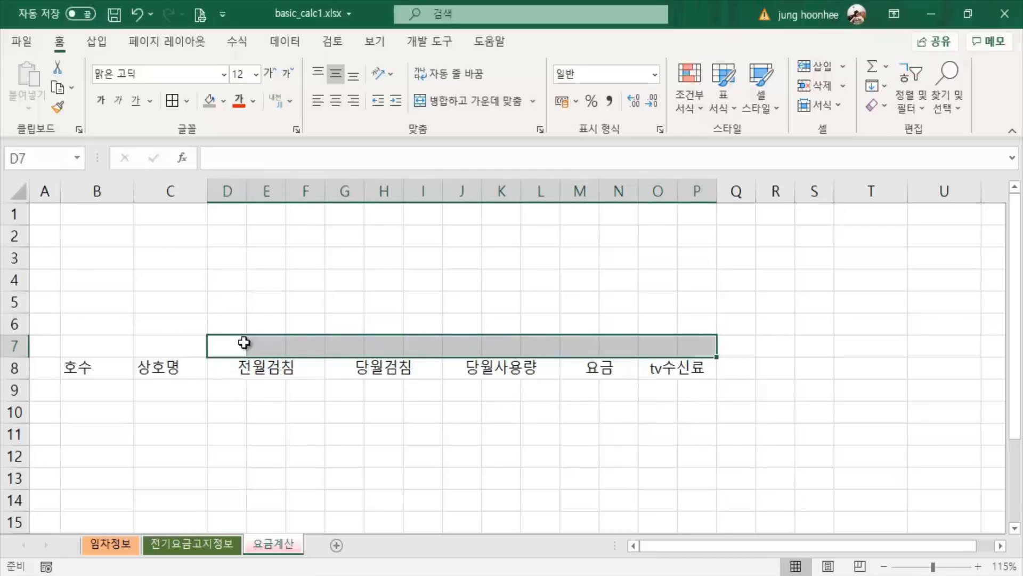
{"action": "left_click", "coordinate": [485, 101]}
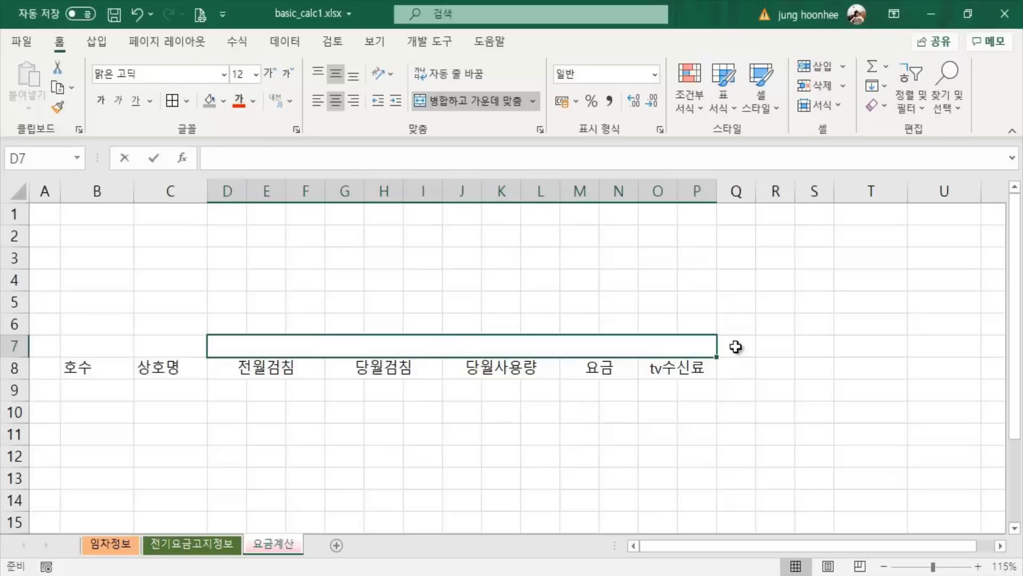
{"action": "type", "text": "개별 전"}
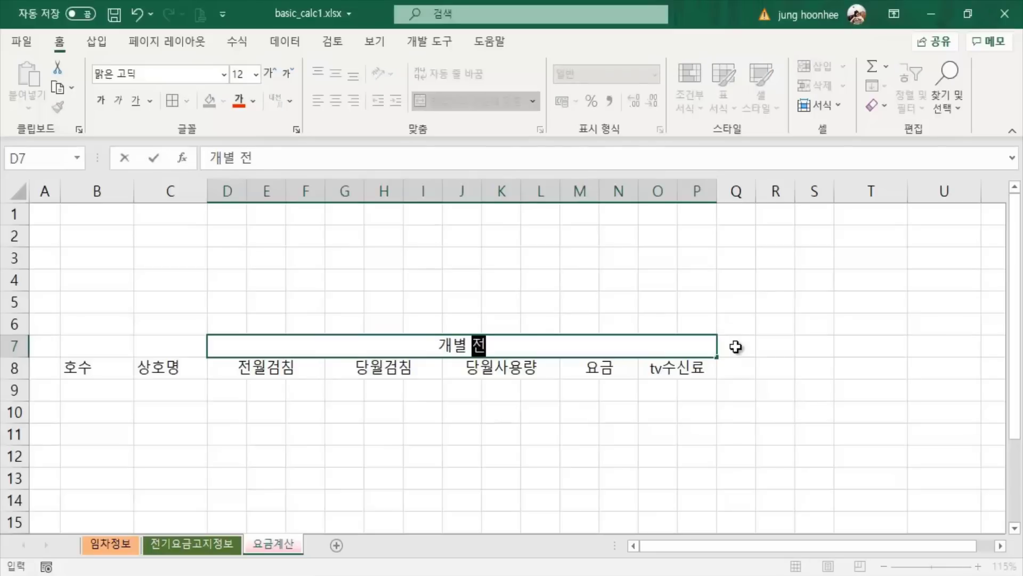
{"action": "type", "text": "기요금정보"}
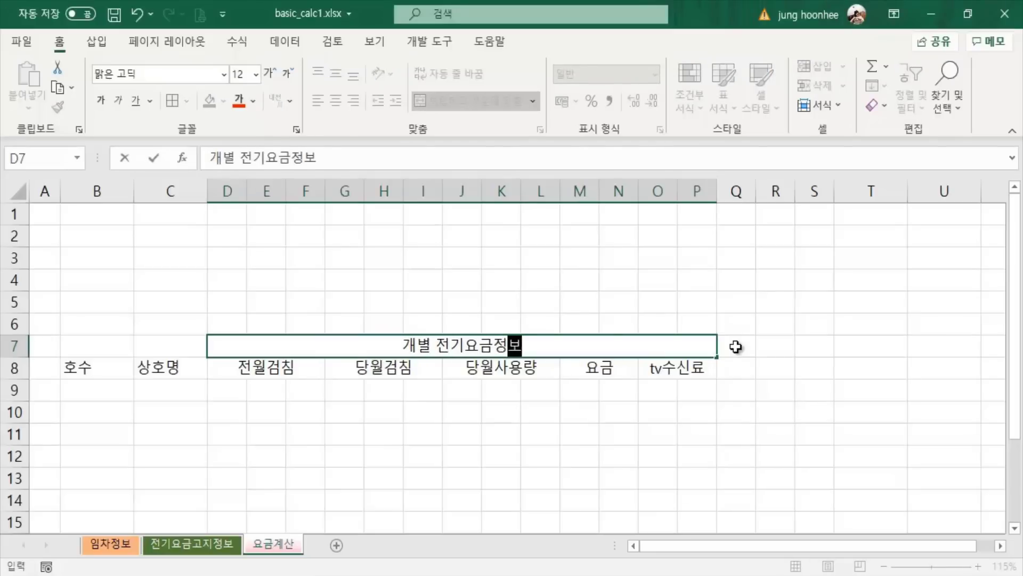
{"action": "key", "text": "Return"}
{"action": "left_click", "coordinate": [493, 429]}
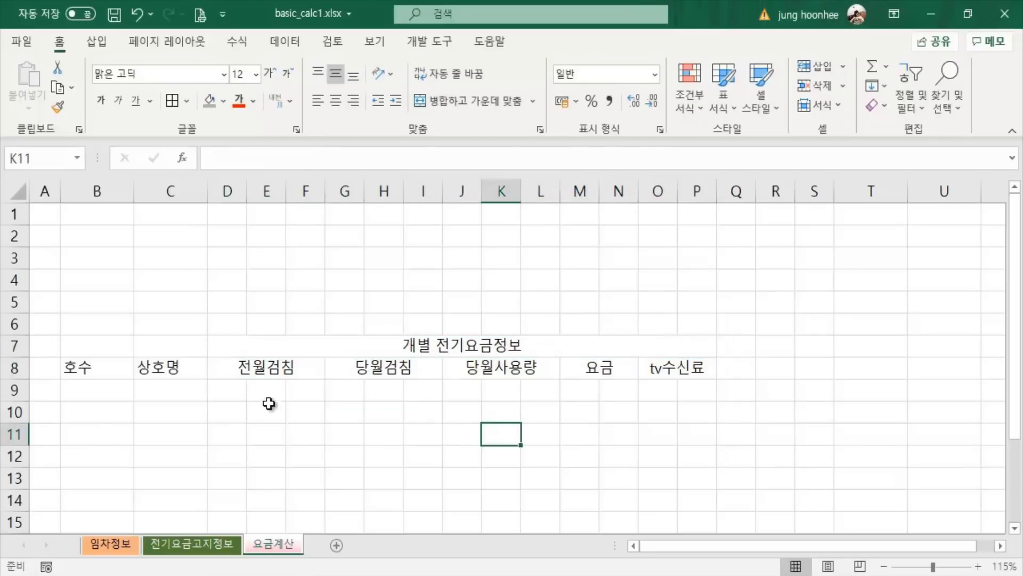
{"action": "left_click", "coordinate": [87, 349]}
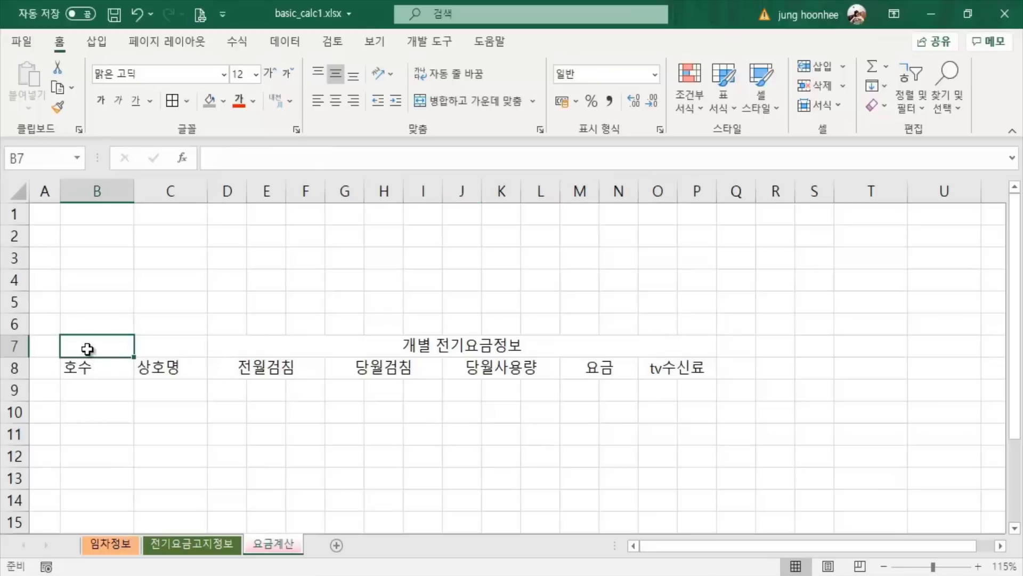
Merge and centre B7:B8 for 호수 and C7:C8 for 상호명.
{"action": "left_click_drag", "start_coordinate": [87, 349], "coordinate": [85, 367]}
{"action": "left_click", "coordinate": [468, 101]}
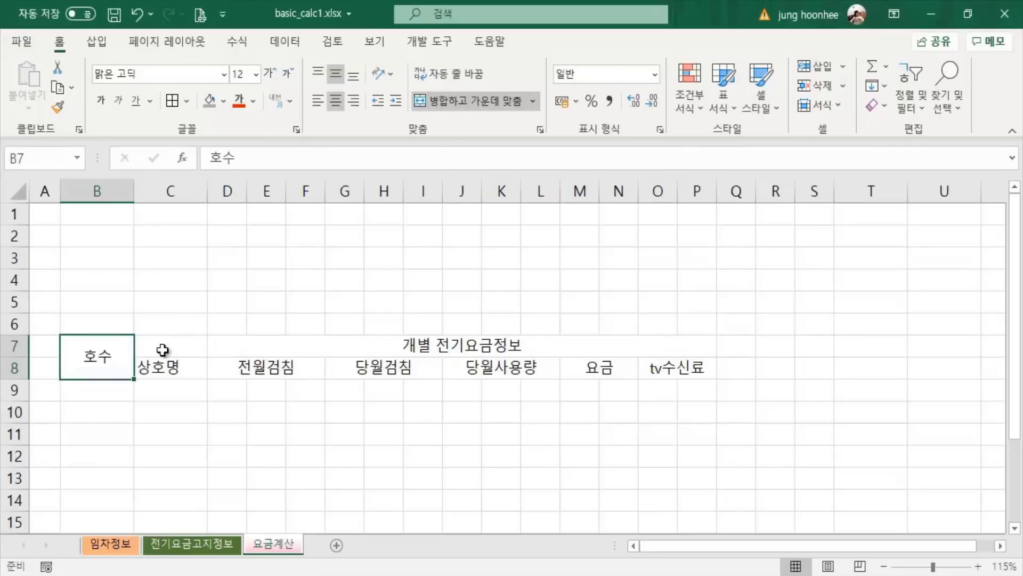
{"action": "left_click_drag", "start_coordinate": [162, 350], "coordinate": [157, 367]}
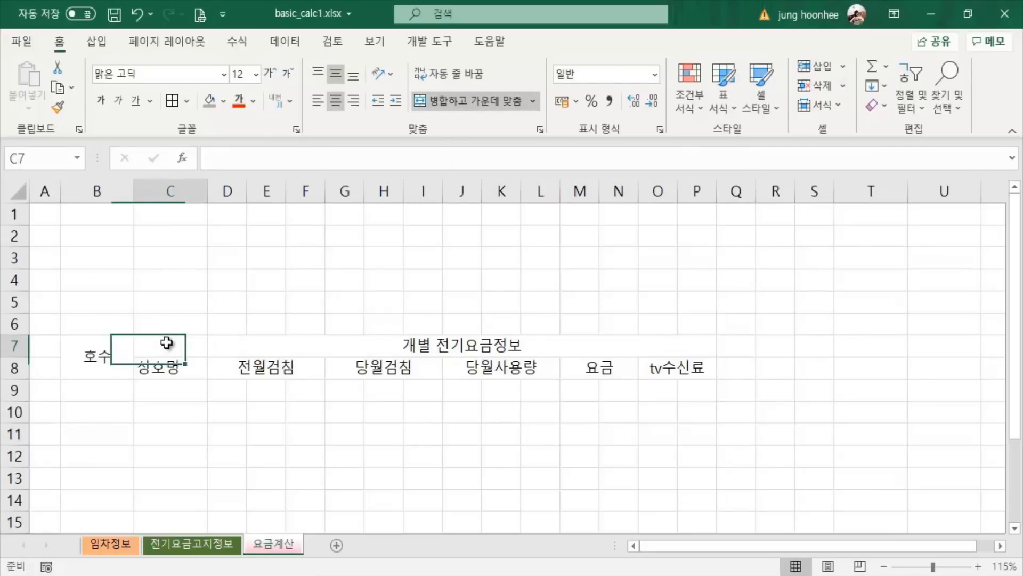
{"action": "left_click", "coordinate": [488, 101]}
Select the two-row header B7:P8, then Q7:S7 for the common fee heading.
{"action": "left_click", "coordinate": [299, 419]}
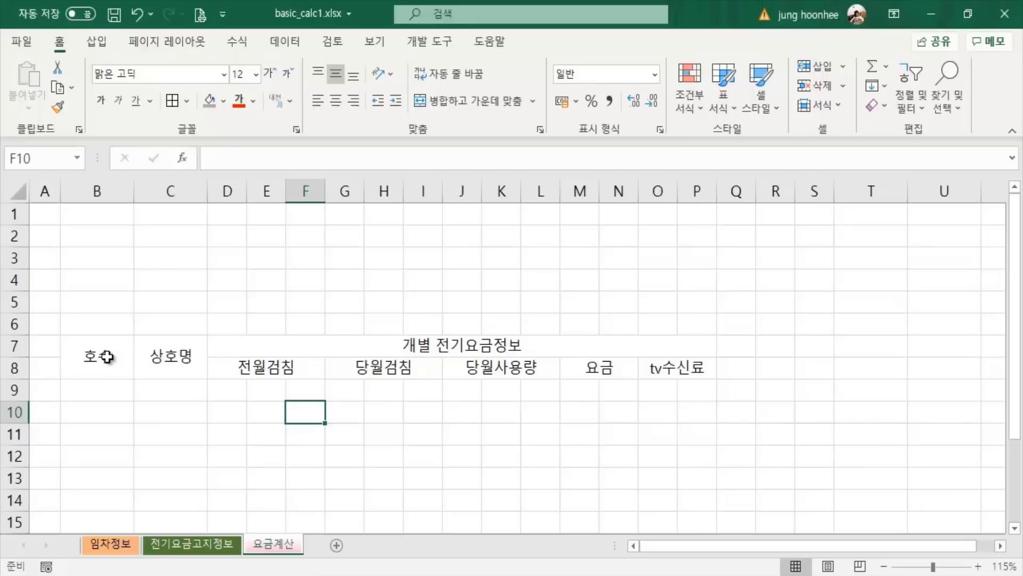
{"action": "left_click_drag", "start_coordinate": [107, 356], "coordinate": [585, 363]}
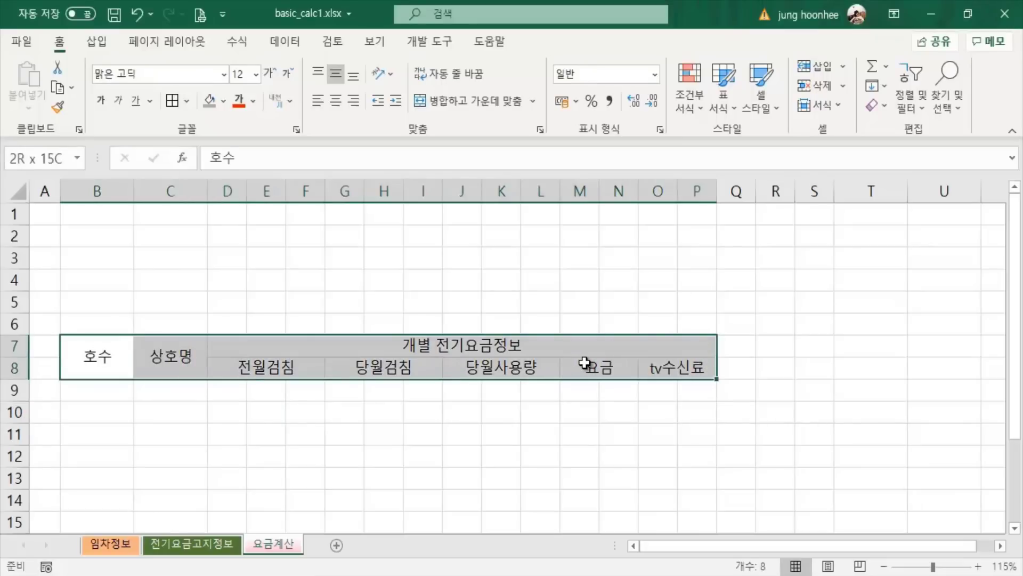
{"action": "left_click_drag", "start_coordinate": [584, 363], "coordinate": [586, 364]}
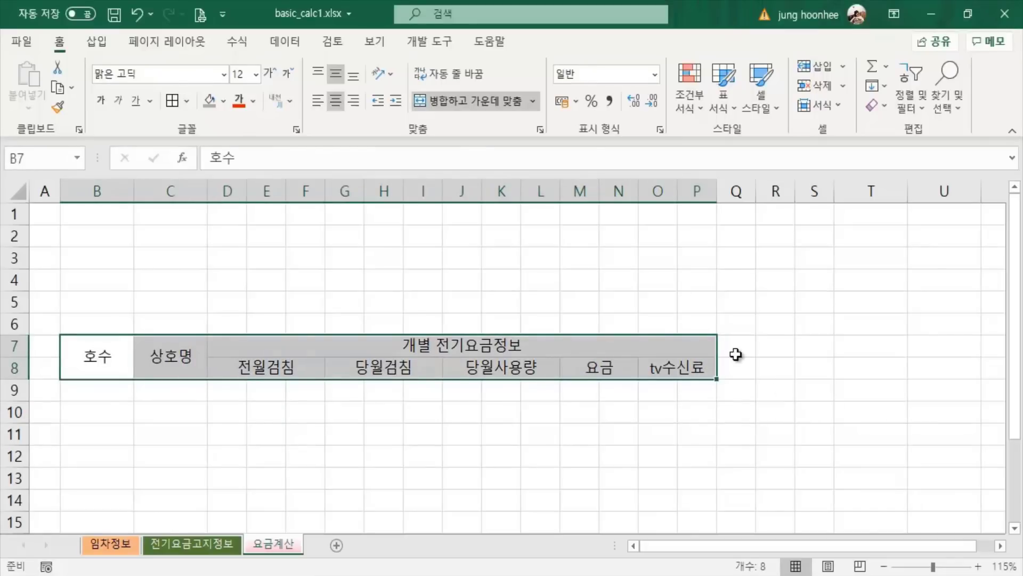
{"action": "left_click_drag", "start_coordinate": [737, 349], "coordinate": [811, 347]}
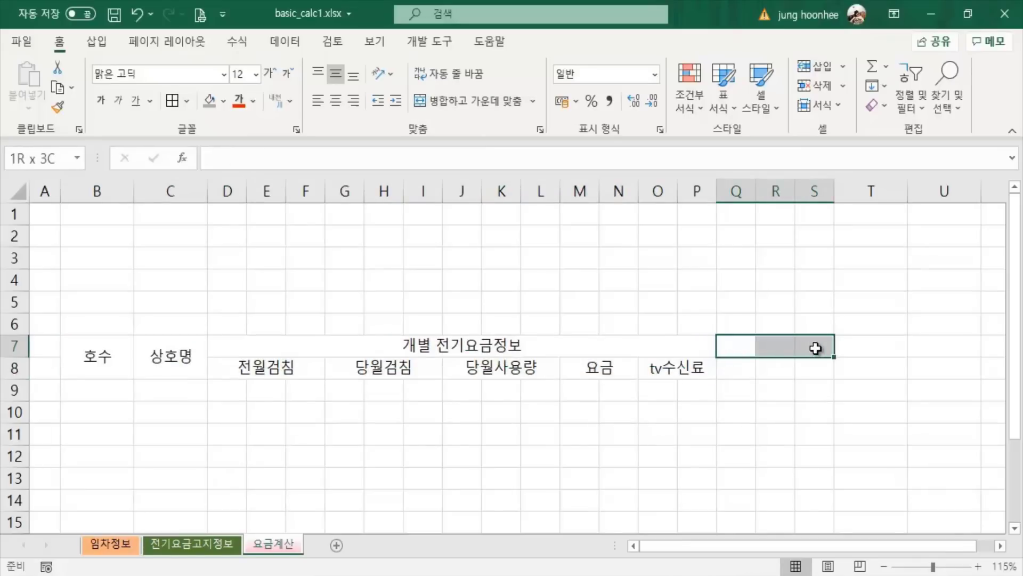
Merge Q7:S8 into one centred cell headed 공동전기요금.
{"action": "mouse_move", "coordinate": [722, 347]}
{"action": "left_mouse_down"}
{"action": "mouse_move", "coordinate": [809, 353]}
{"action": "mouse_move", "coordinate": [812, 381]}
{"action": "left_mouse_up"}
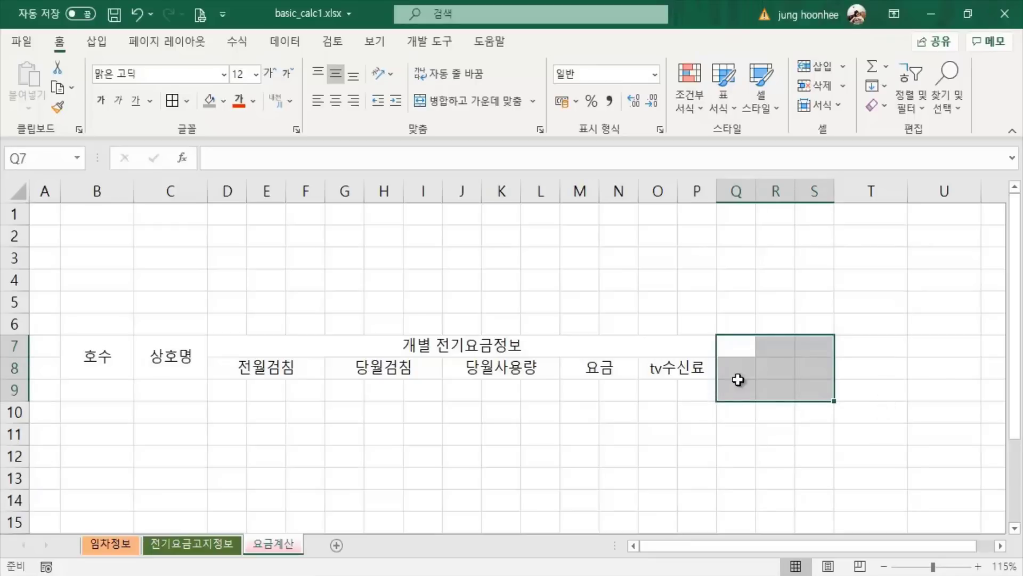
{"action": "left_click", "coordinate": [730, 344]}
{"action": "mouse_move", "coordinate": [730, 345]}
{"action": "left_mouse_down"}
{"action": "mouse_move", "coordinate": [803, 345]}
{"action": "mouse_move", "coordinate": [809, 364]}
{"action": "left_mouse_up"}
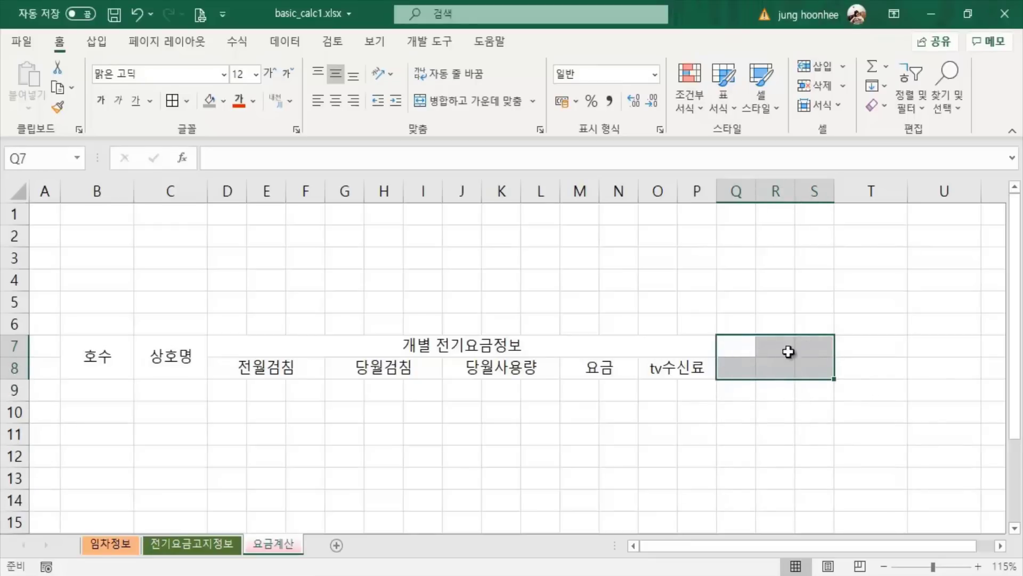
{"action": "left_click", "coordinate": [456, 101]}
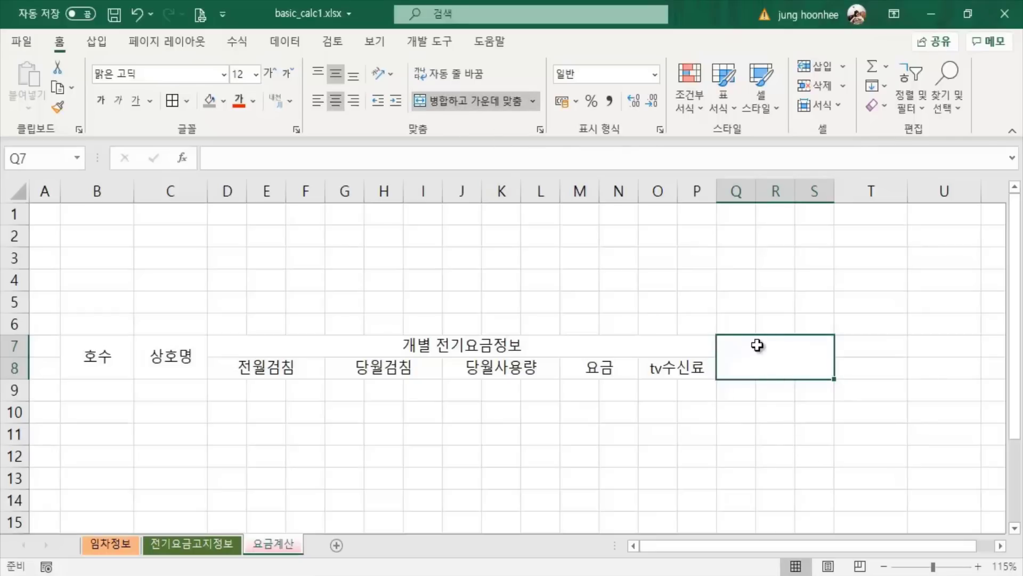
{"action": "type", "text": "공동전"}
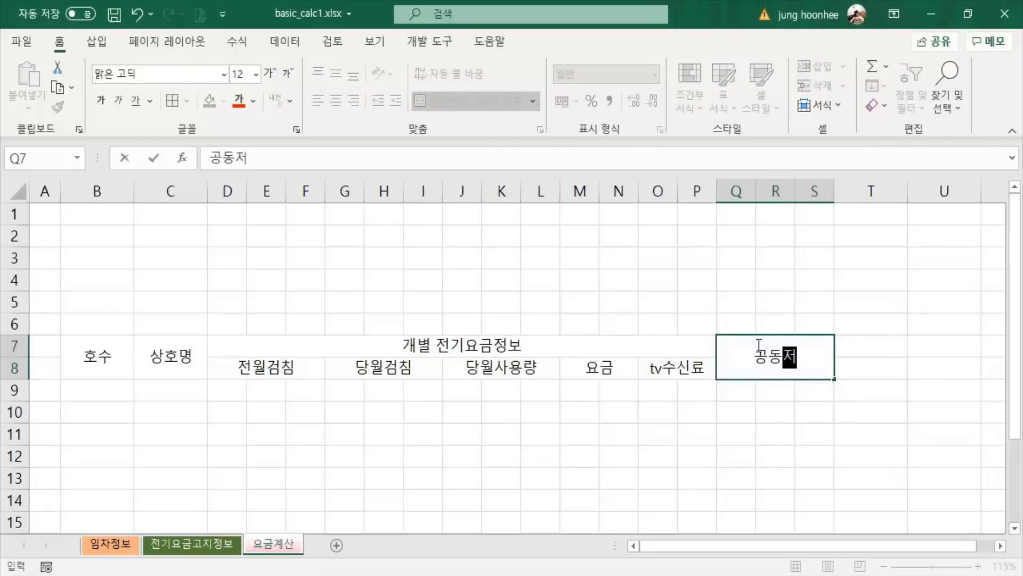
{"action": "type", "text": "ㄱ기요금"}
{"action": "key", "text": "Return"}
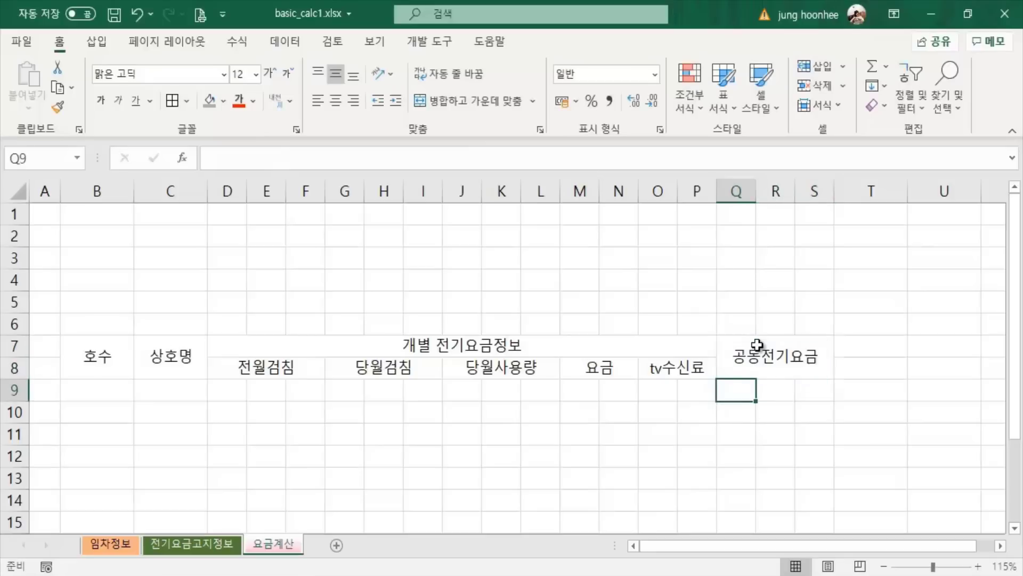
{"action": "left_click", "coordinate": [514, 458]}
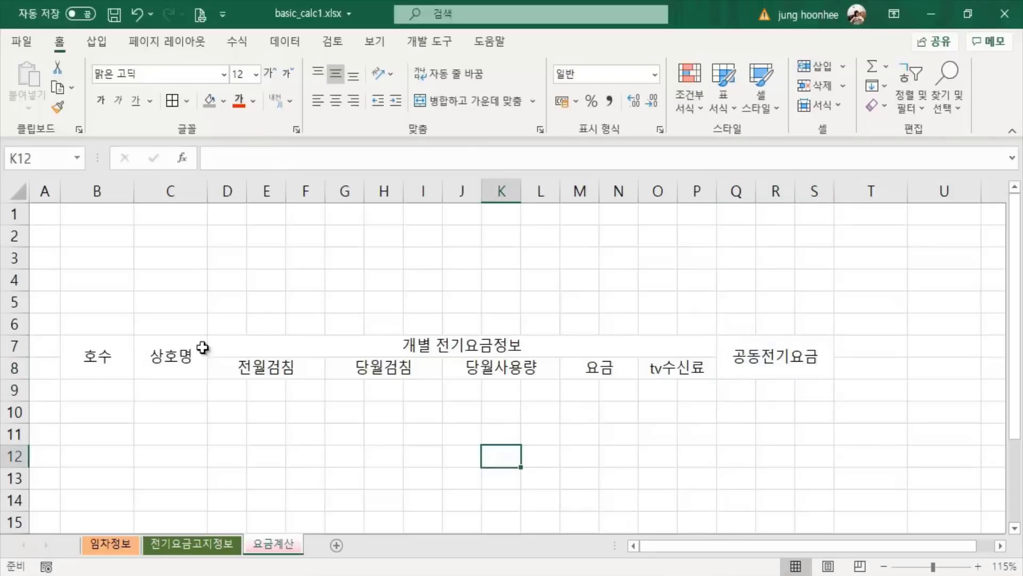
{"action": "left_click_drag", "start_coordinate": [83, 356], "coordinate": [172, 354]}
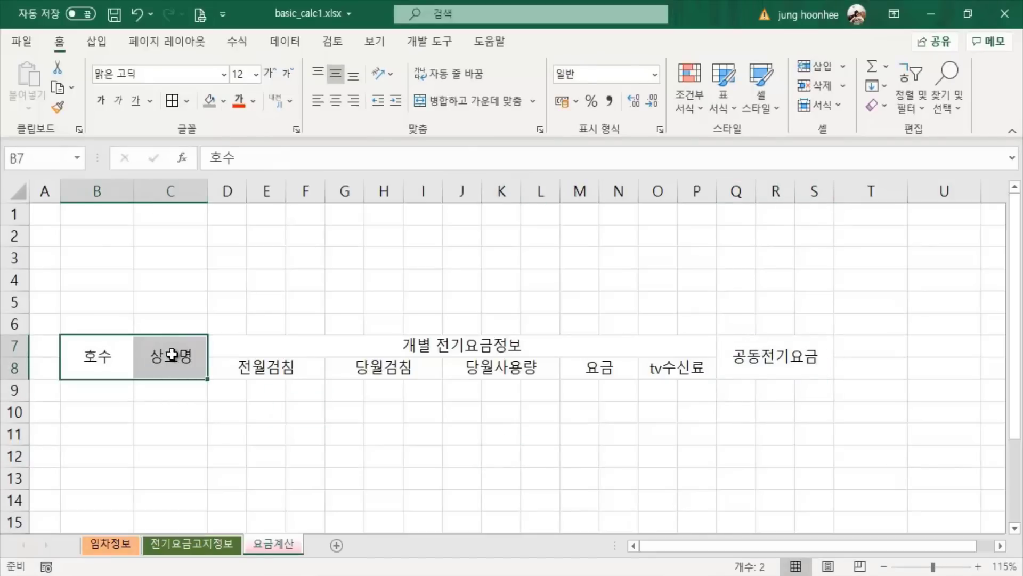
Fill the 호수/상호명 cells B7:C8, the D7:P7 heading and Q7:S8 with grey.
{"action": "left_click", "coordinate": [229, 101]}
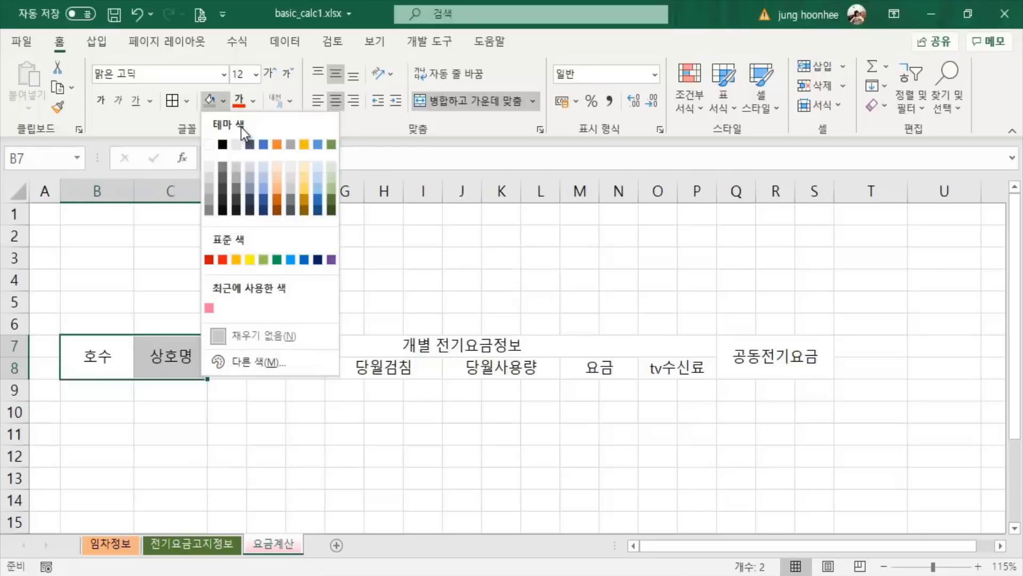
{"action": "left_click", "coordinate": [238, 178]}
{"action": "left_click", "coordinate": [400, 353]}
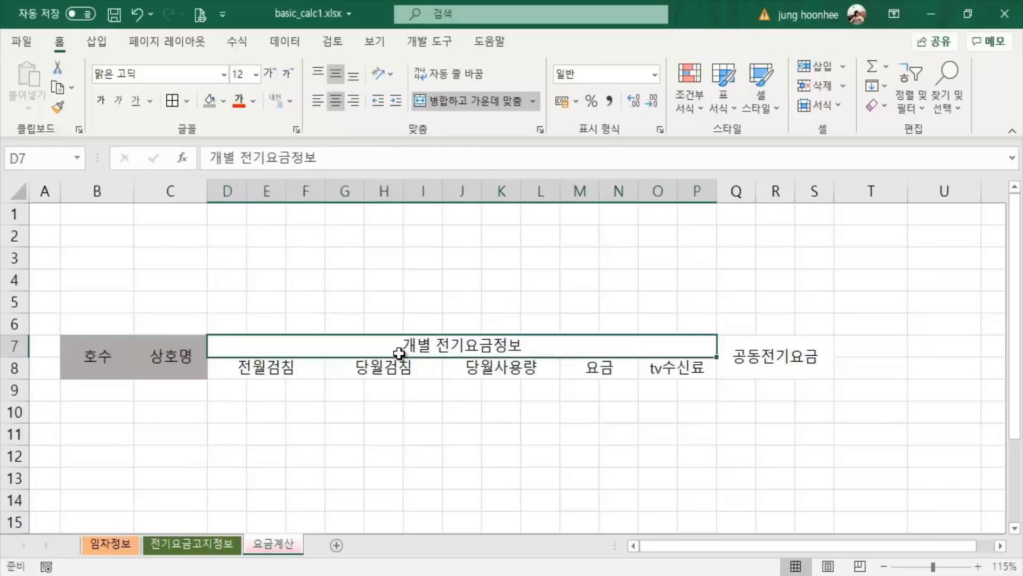
{"action": "left_click", "coordinate": [210, 100]}
{"action": "left_click", "coordinate": [780, 357]}
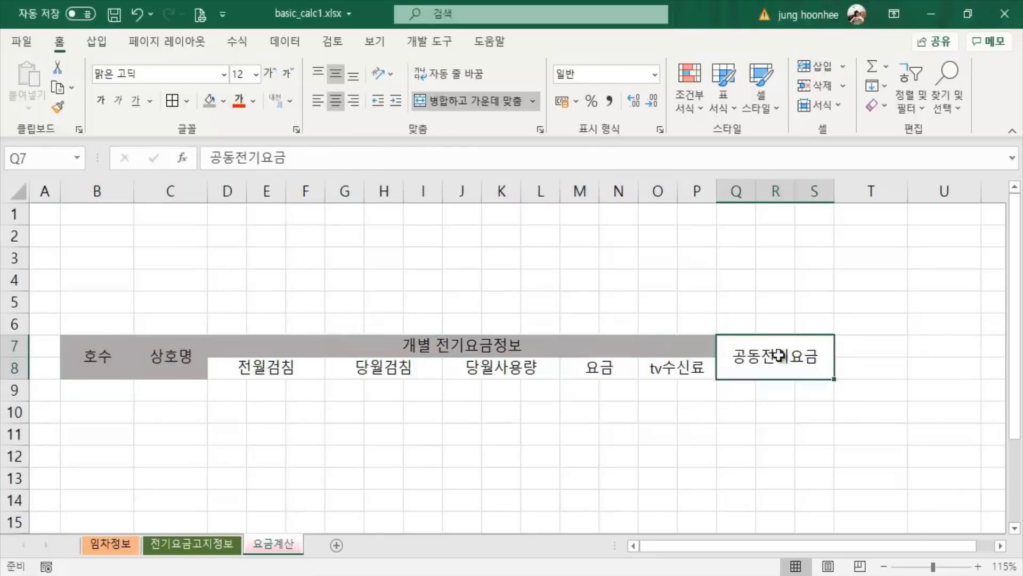
{"action": "left_click", "coordinate": [210, 101]}
{"action": "left_click", "coordinate": [507, 452]}
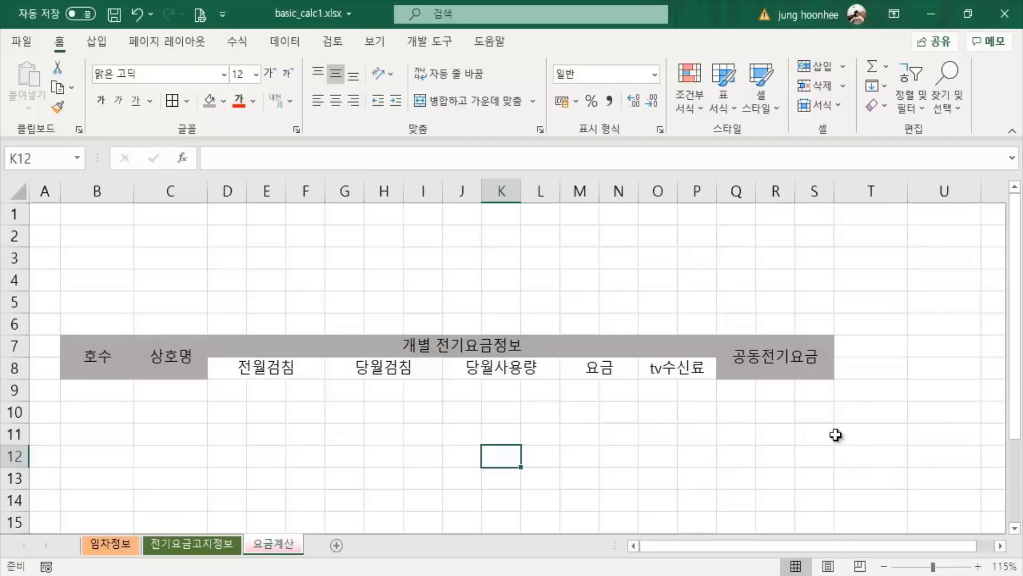
Mark the destination area for room numbers and shop names on the 요금계산 sheet.
{"action": "left_click", "coordinate": [374, 414]}
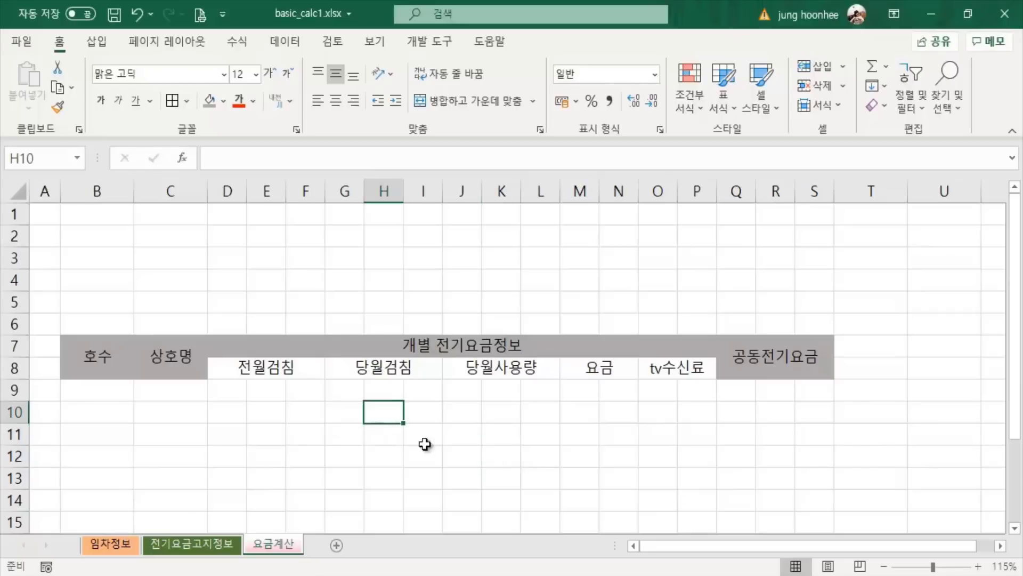
{"action": "left_click", "coordinate": [102, 393]}
{"action": "left_click", "coordinate": [161, 393]}
{"action": "left_click", "coordinate": [165, 429]}
{"action": "left_click_drag", "start_coordinate": [103, 385], "coordinate": [178, 485]}
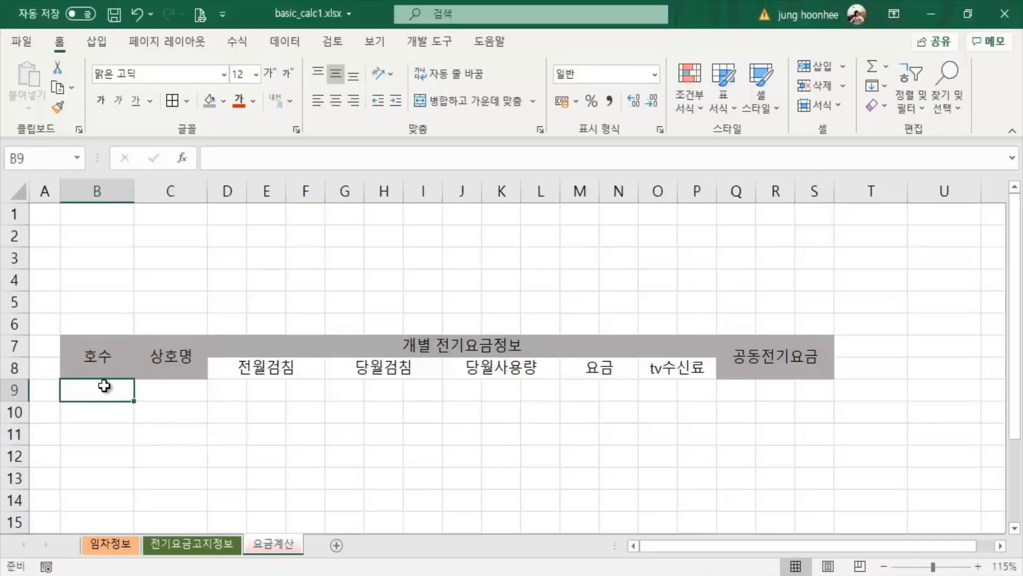
{"action": "left_click", "coordinate": [305, 500]}
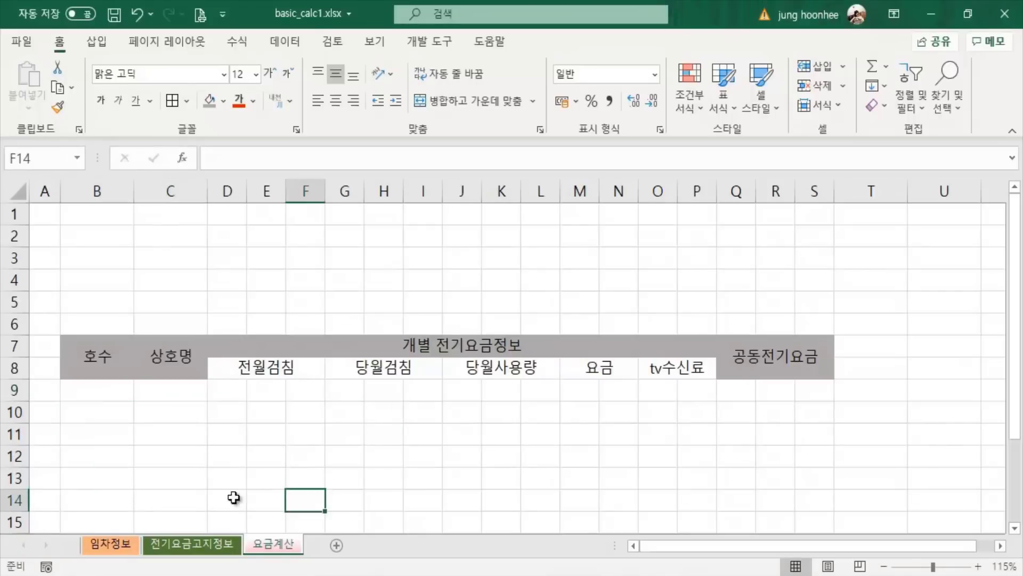
Copy B6:C11 from the 임차정보 sheet and go back to 요금계산.
{"action": "left_click", "coordinate": [111, 544]}
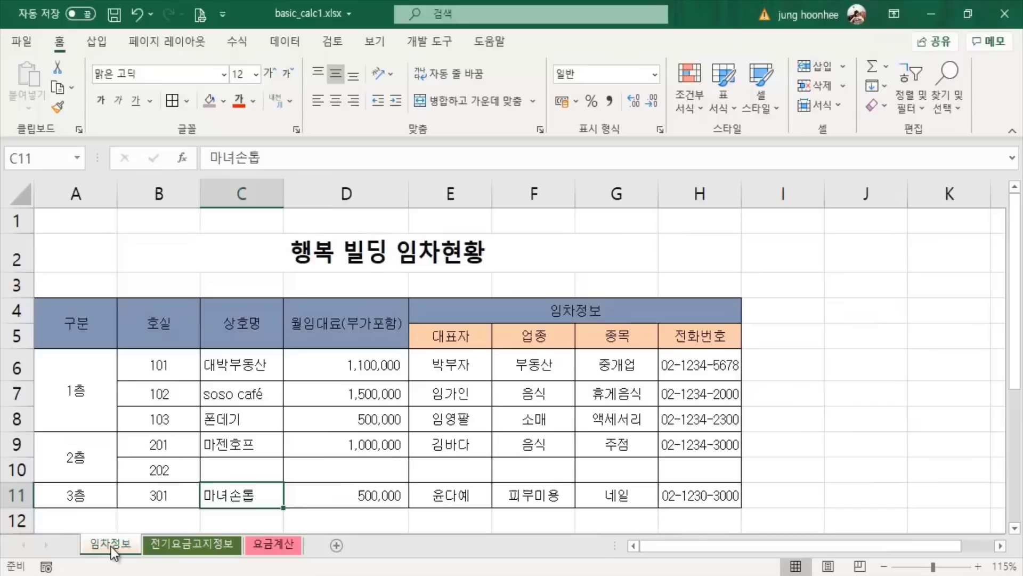
{"action": "scroll", "coordinate": [207, 429], "scroll_direction": "down", "scroll_amount": 1}
{"action": "scroll", "coordinate": [207, 430], "scroll_direction": "down", "scroll_amount": 1}
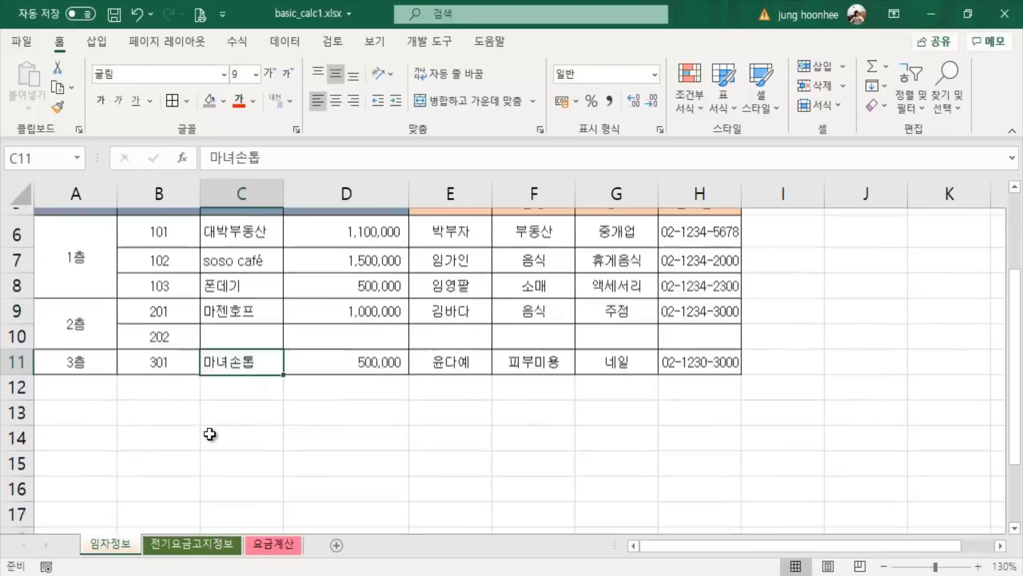
{"action": "scroll", "coordinate": [210, 368], "scroll_direction": "up", "scroll_amount": 2}
{"action": "left_click", "coordinate": [153, 271]}
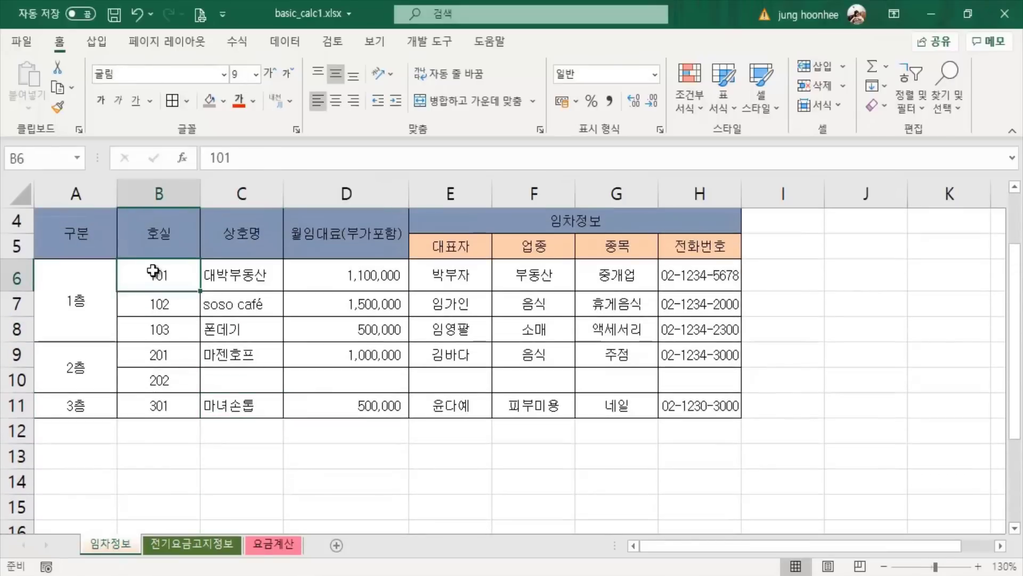
{"action": "left_click_drag", "start_coordinate": [153, 271], "coordinate": [244, 403]}
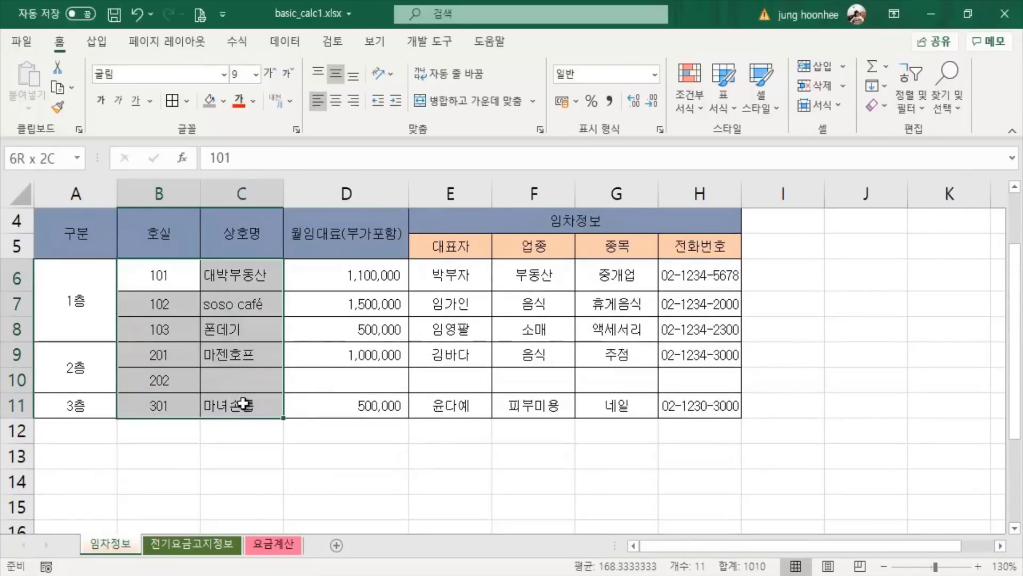
{"action": "left_click", "coordinate": [242, 480]}
{"action": "left_click_drag", "start_coordinate": [153, 275], "coordinate": [244, 406]}
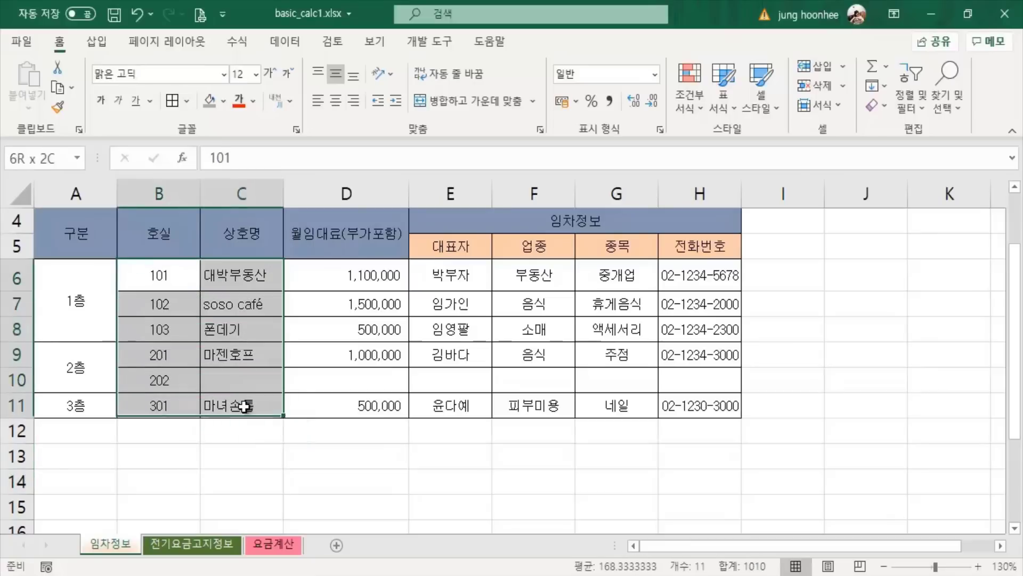
{"action": "left_click", "coordinate": [302, 457]}
{"action": "left_click", "coordinate": [160, 270]}
{"action": "left_click_drag", "start_coordinate": [160, 269], "coordinate": [248, 404]}
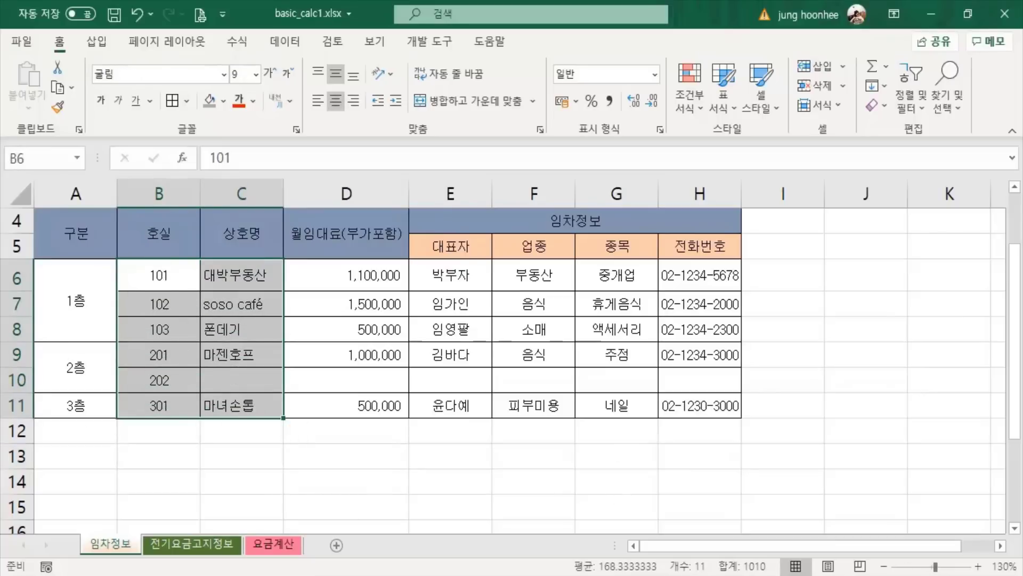
{"action": "key", "text": "ctrl+c"}
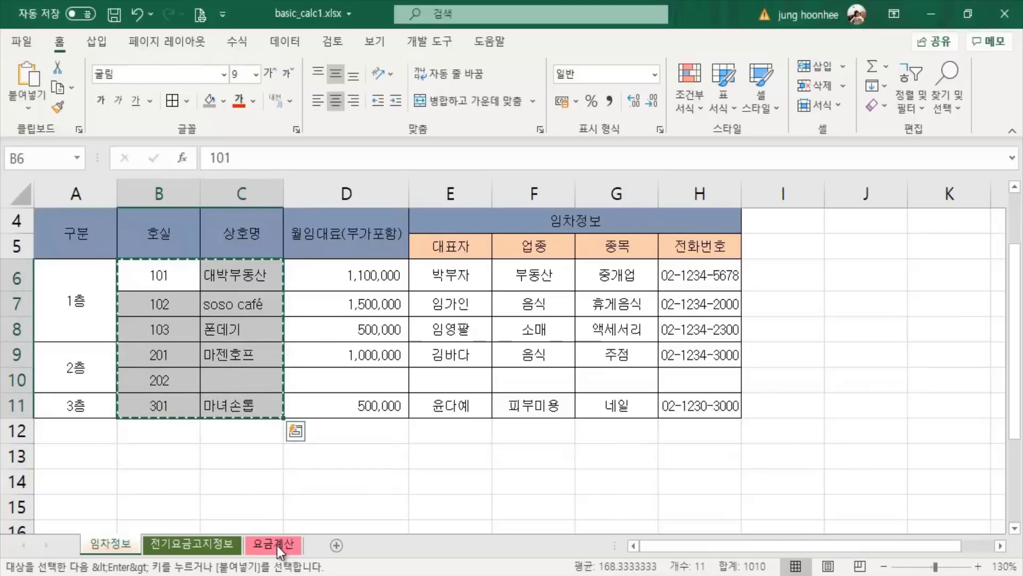
{"action": "left_click", "coordinate": [277, 544]}
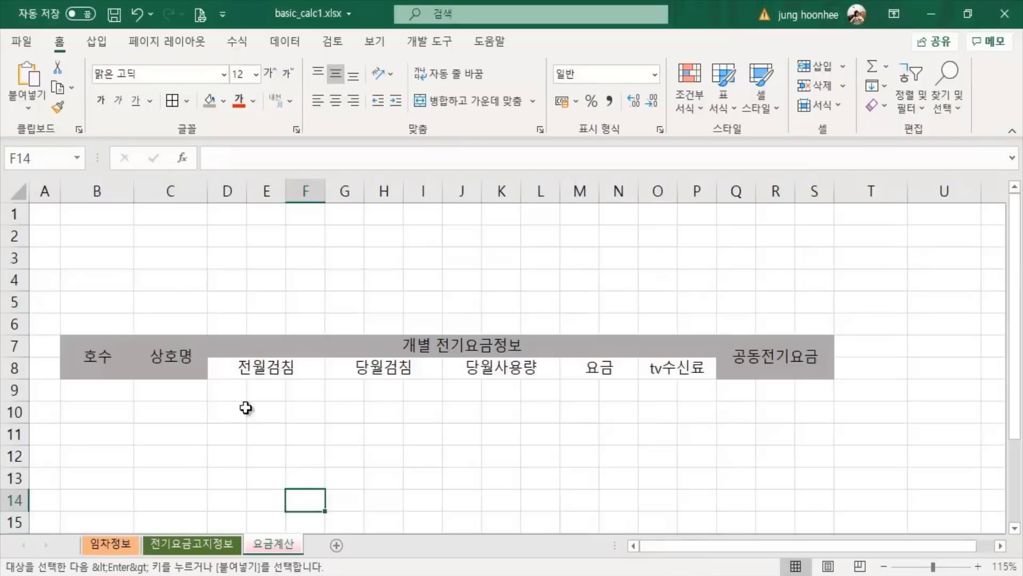
Paste the rooms and shop names at B9 and delete the vacant room 202 row.
{"action": "left_click", "coordinate": [85, 392]}
{"action": "key", "text": "ctrl+v"}
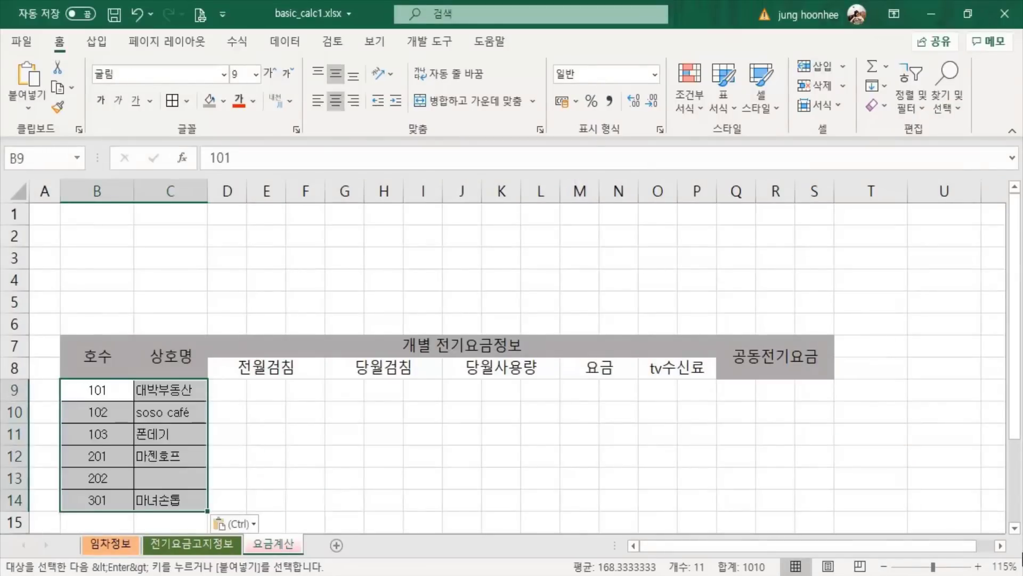
{"action": "left_click", "coordinate": [416, 481]}
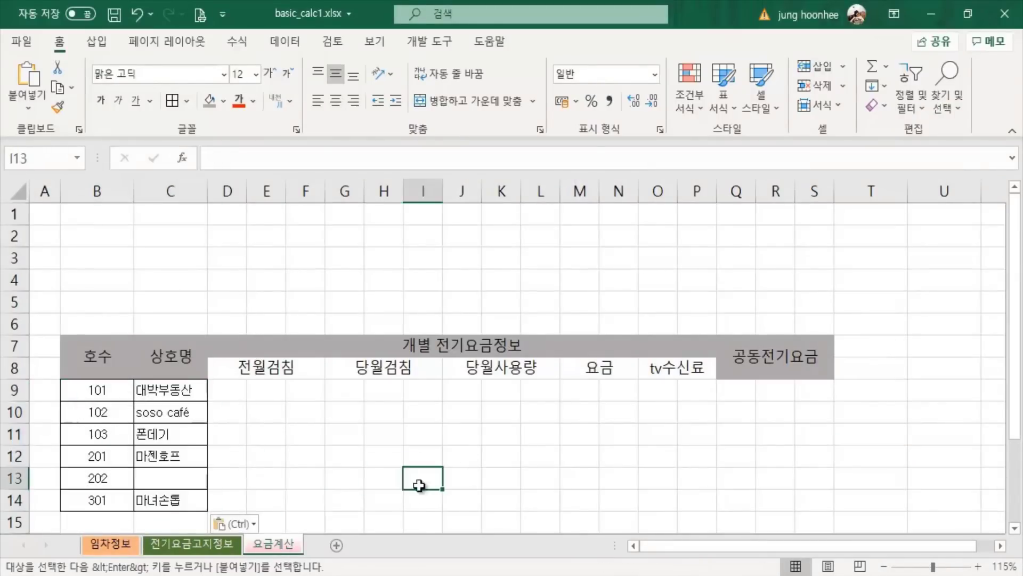
{"action": "left_click", "coordinate": [88, 482]}
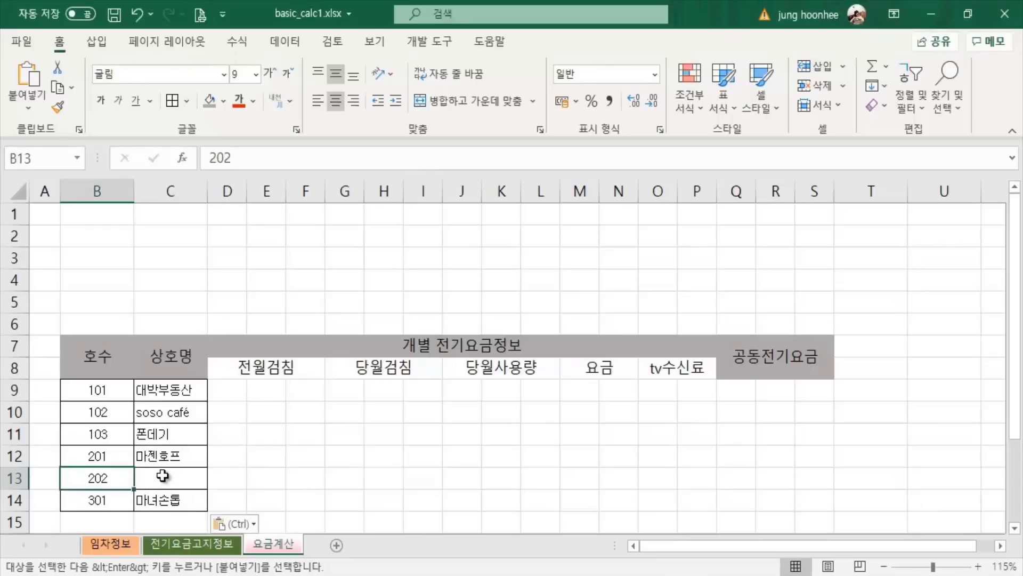
{"action": "left_click", "coordinate": [197, 485]}
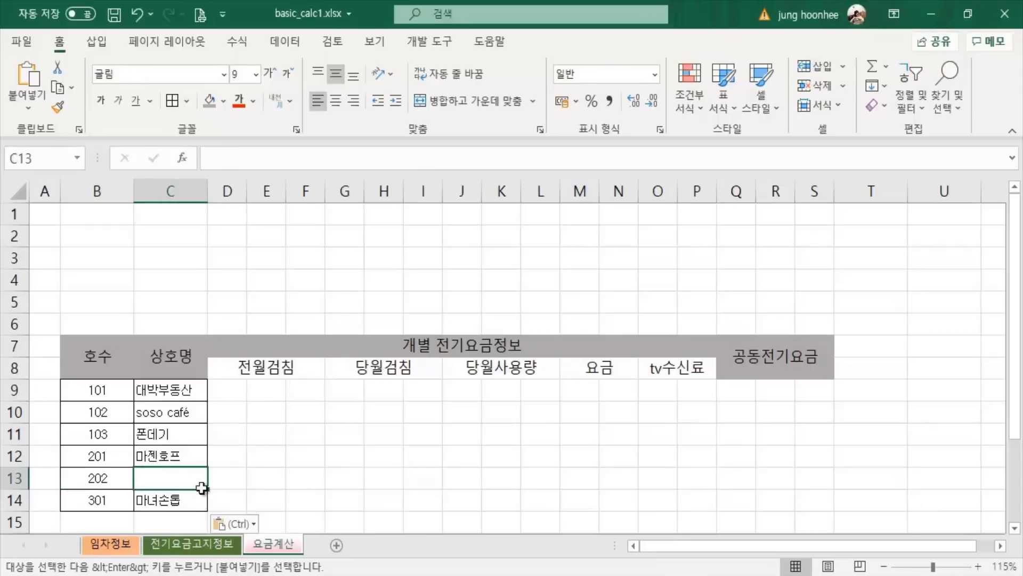
{"action": "left_click", "coordinate": [9, 477]}
{"action": "right_click", "coordinate": [10, 478]}
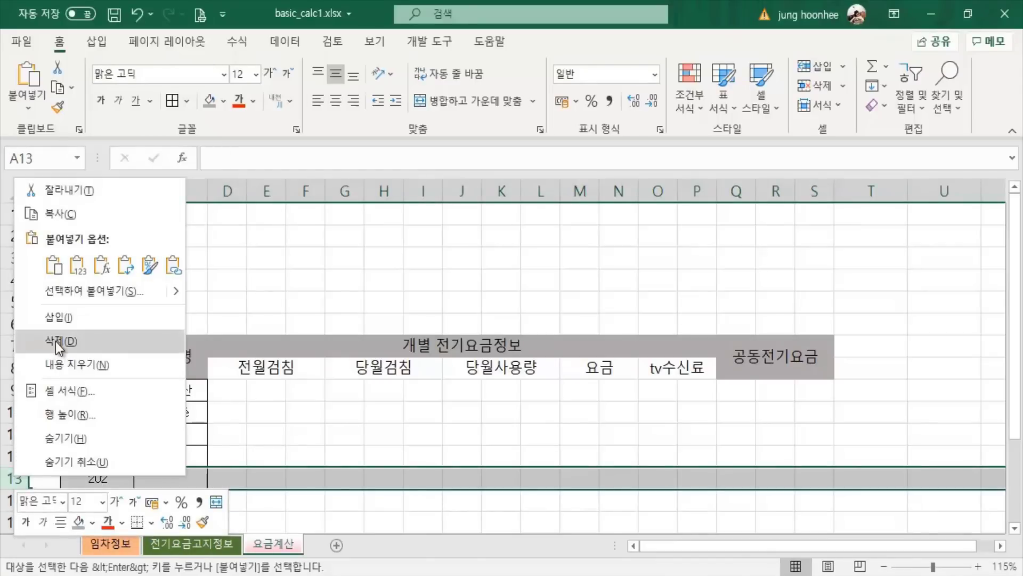
{"action": "left_click", "coordinate": [55, 341]}
Click through cells of the updated 호수/상호명 table to review it.
{"action": "left_click", "coordinate": [420, 516]}
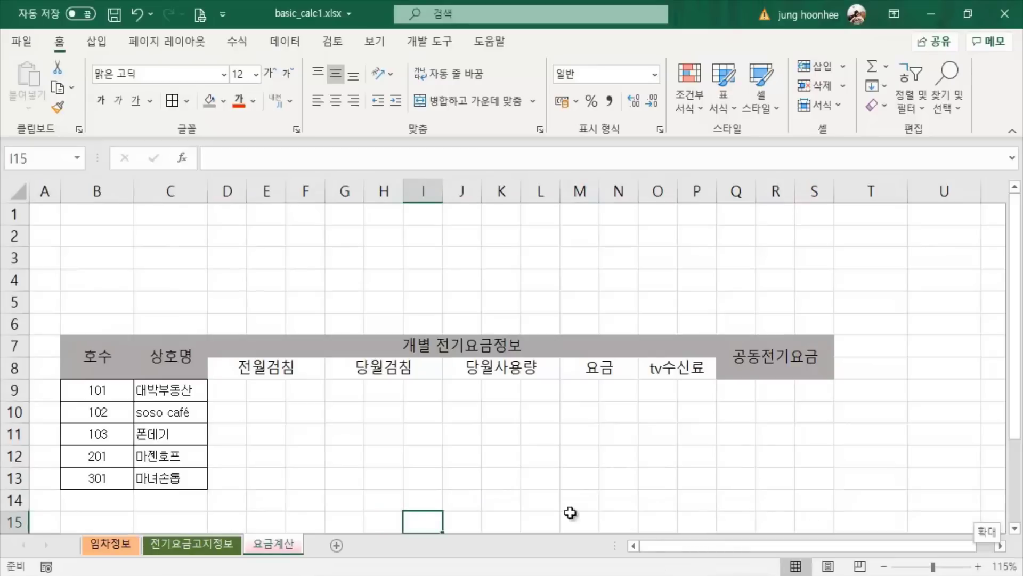
{"action": "left_click", "coordinate": [354, 446]}
{"action": "left_click", "coordinate": [290, 485]}
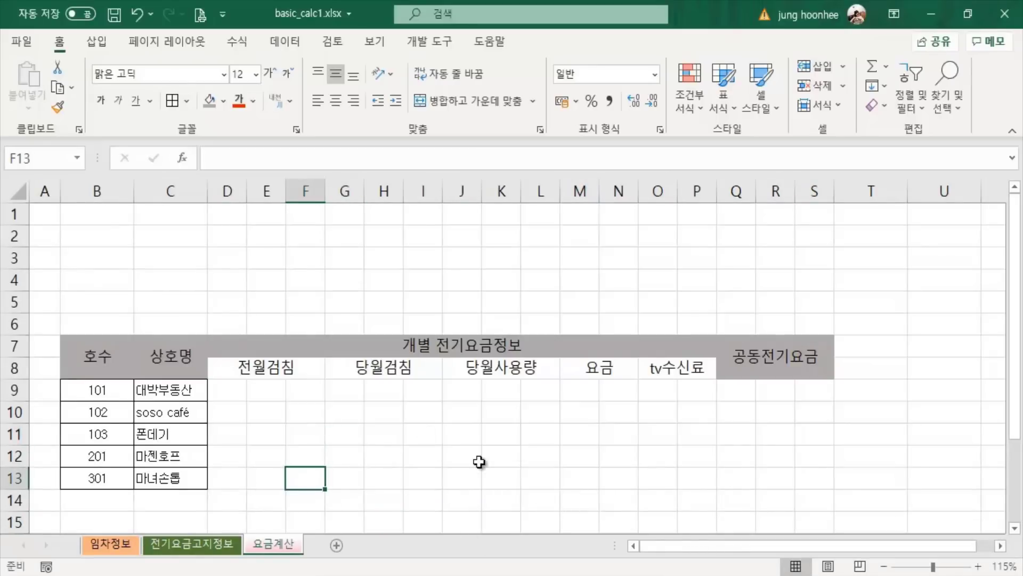
{"action": "left_click", "coordinate": [453, 457]}
{"action": "left_click", "coordinate": [355, 430]}
{"action": "left_click", "coordinate": [424, 496]}
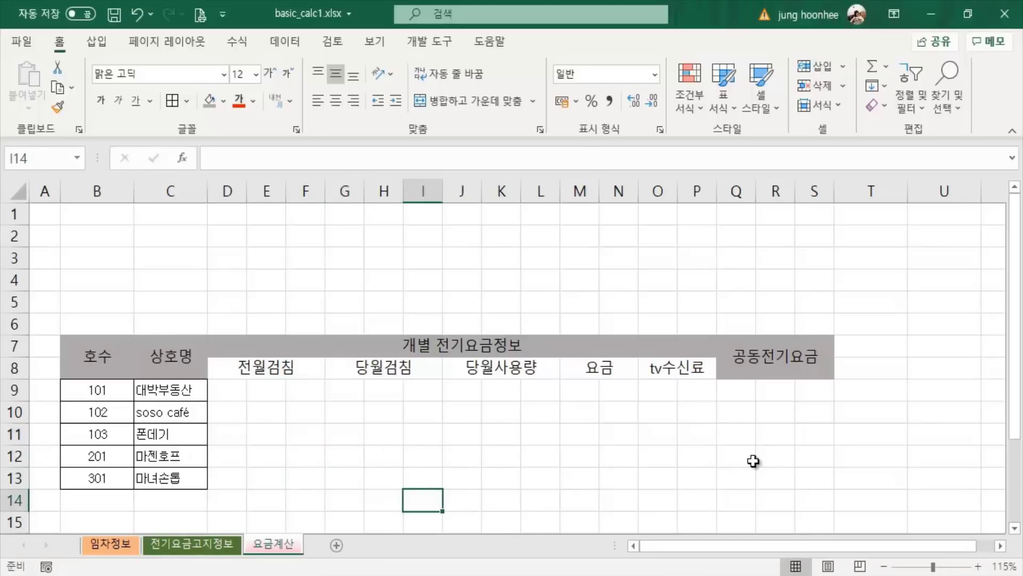
{"action": "left_click", "coordinate": [463, 412]}
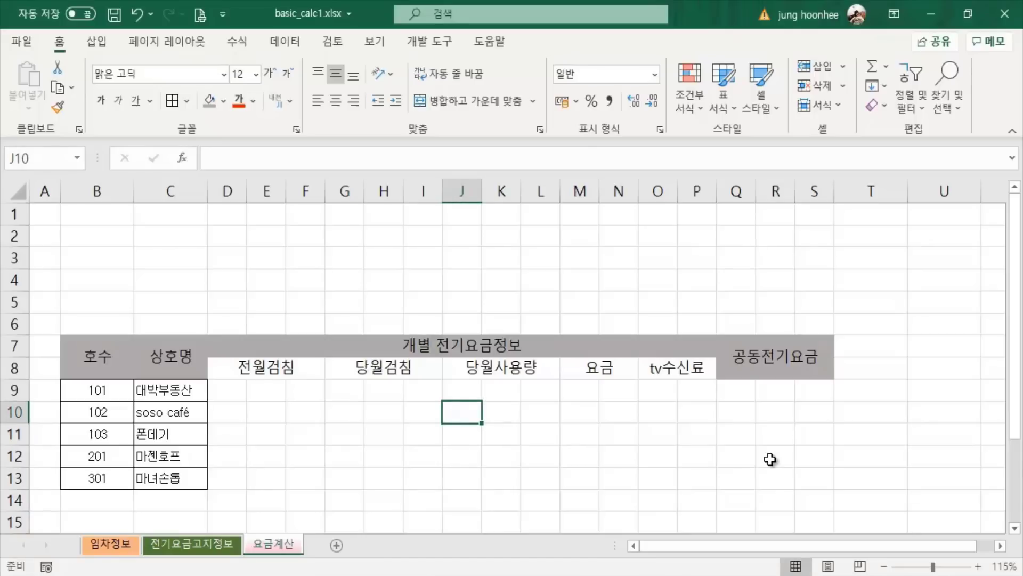
{"action": "left_click", "coordinate": [321, 390]}
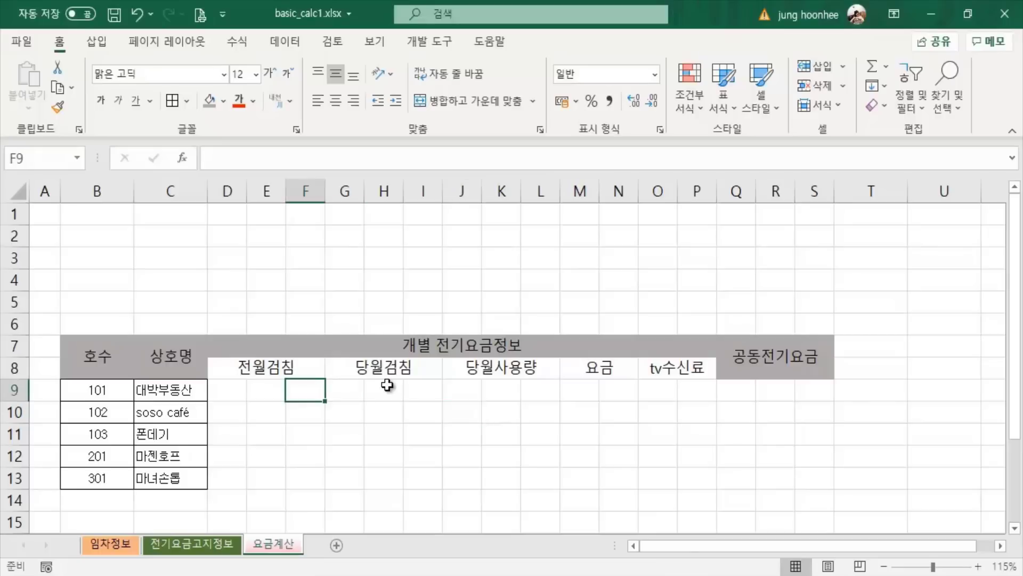
{"action": "left_click", "coordinate": [419, 395]}
{"action": "left_click", "coordinate": [503, 434]}
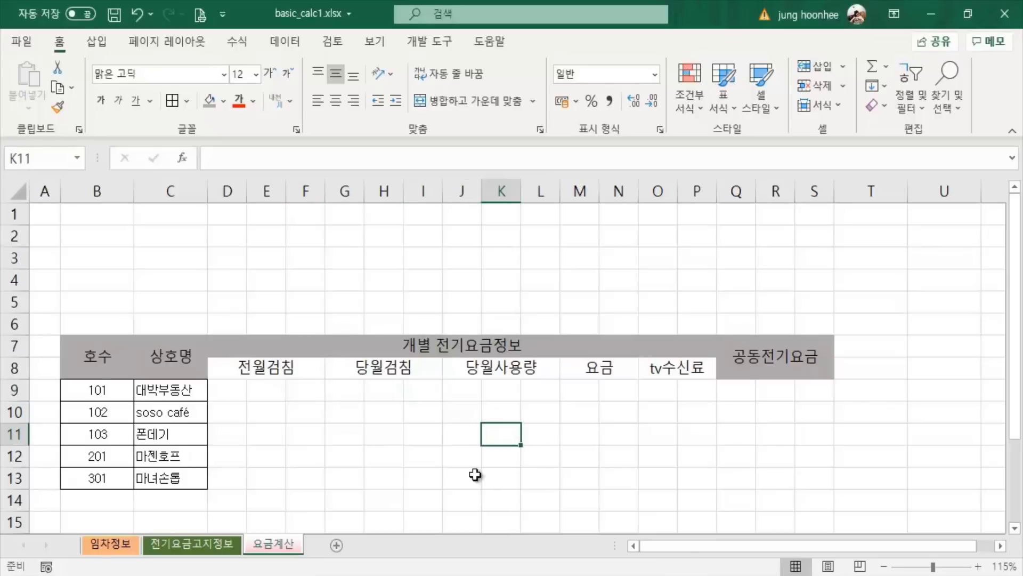
{"action": "left_click", "coordinate": [230, 393]}
Merge and centre D9:F9 under 전월검침.
{"action": "left_click", "coordinate": [162, 389]}
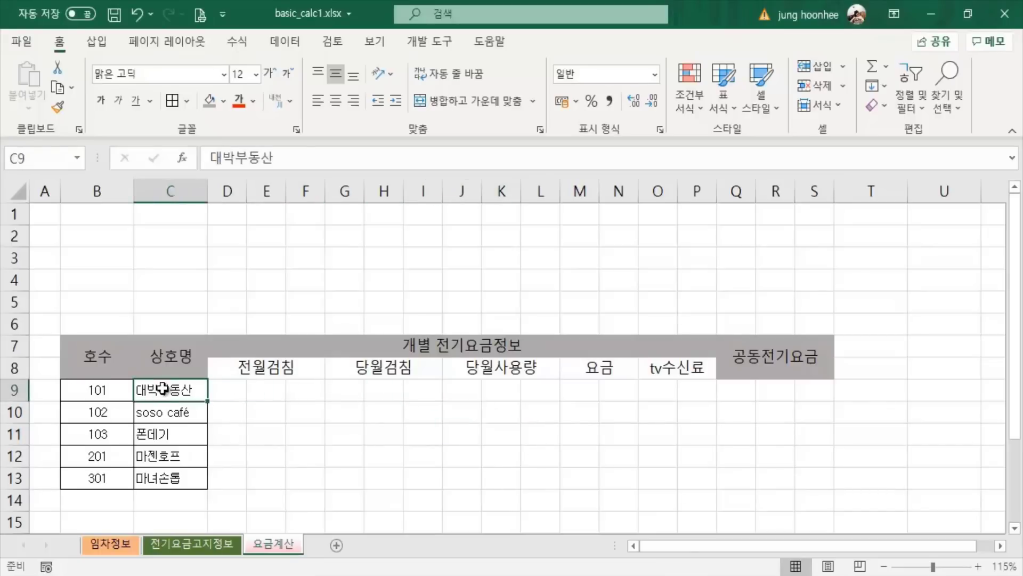
{"action": "left_click_drag", "start_coordinate": [233, 393], "coordinate": [292, 392]}
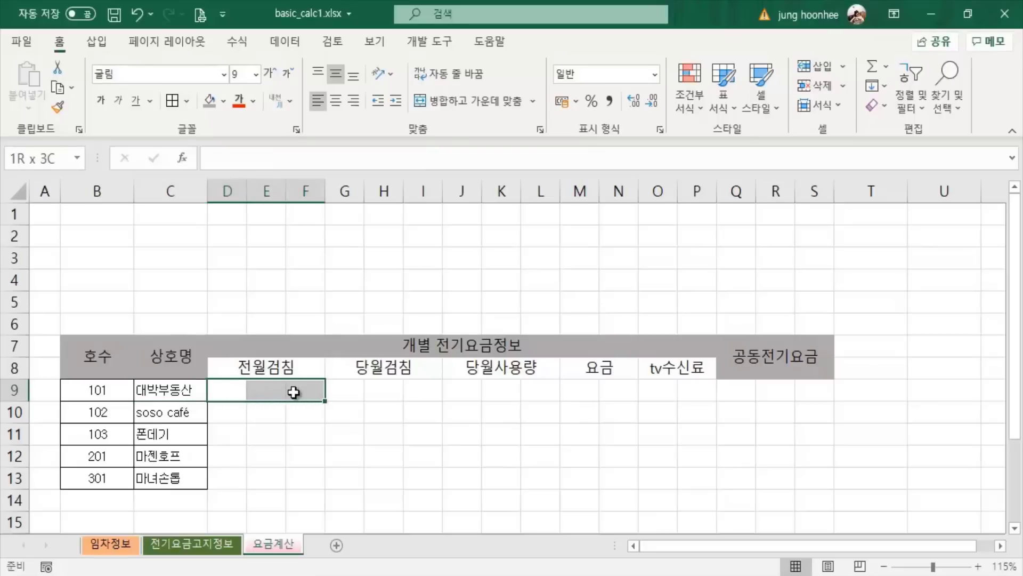
{"action": "left_click", "coordinate": [305, 455]}
{"action": "left_click_drag", "start_coordinate": [233, 393], "coordinate": [300, 390]}
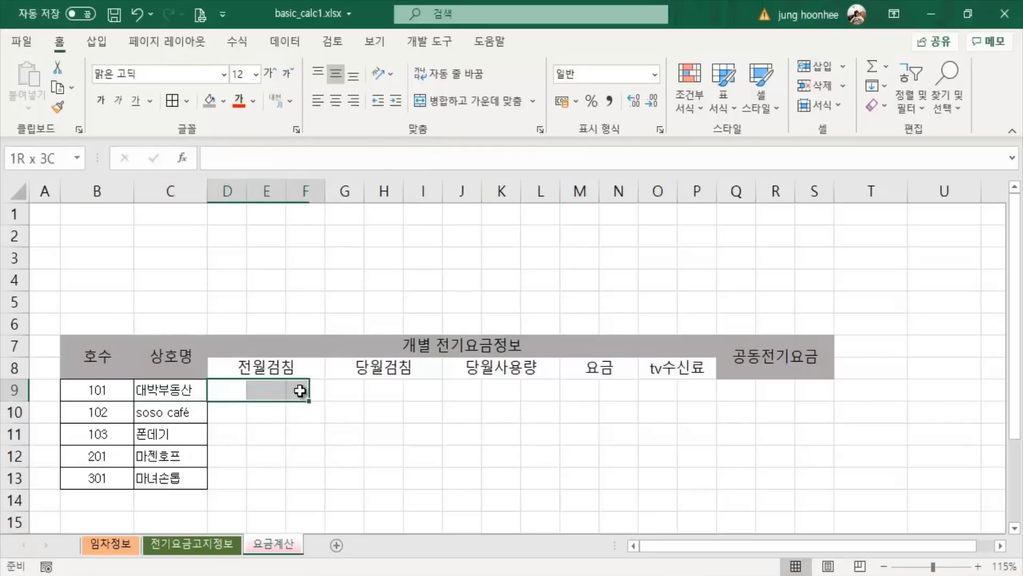
{"action": "left_click", "coordinate": [303, 445]}
{"action": "left_click_drag", "start_coordinate": [232, 389], "coordinate": [298, 389]}
{"action": "left_click", "coordinate": [549, 478]}
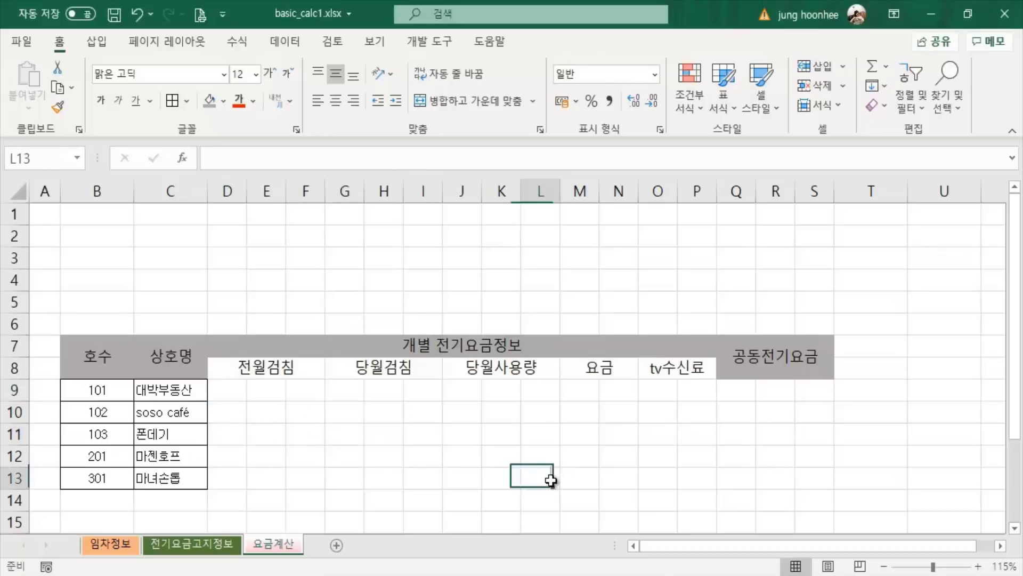
{"action": "scroll", "coordinate": [667, 482], "scroll_direction": "up", "scroll_amount": 1, "text": "ctrl"}
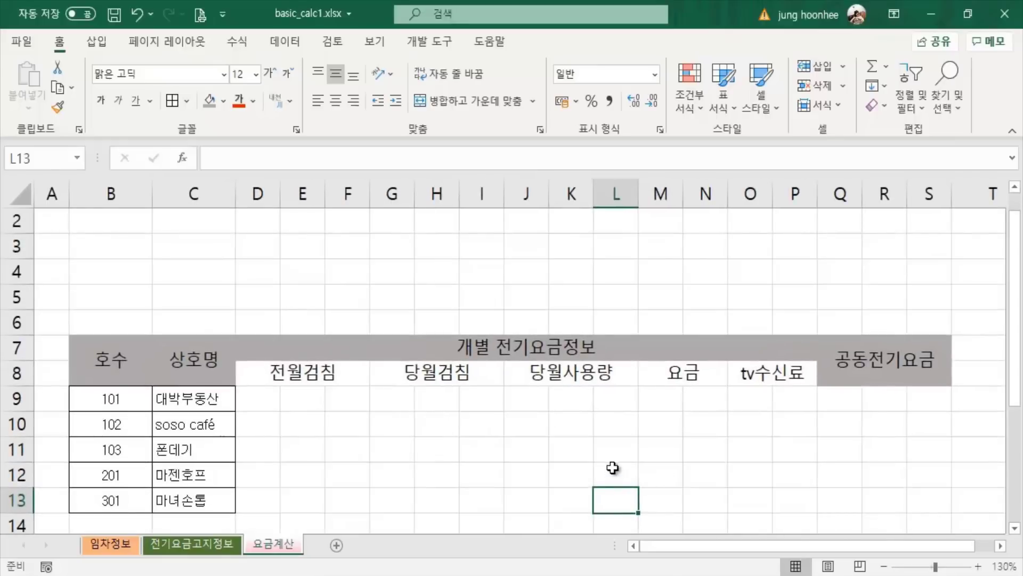
{"action": "scroll", "coordinate": [586, 469], "scroll_direction": "up", "scroll_amount": 1, "text": "ctrl"}
{"action": "left_click_drag", "start_coordinate": [270, 389], "coordinate": [347, 389]}
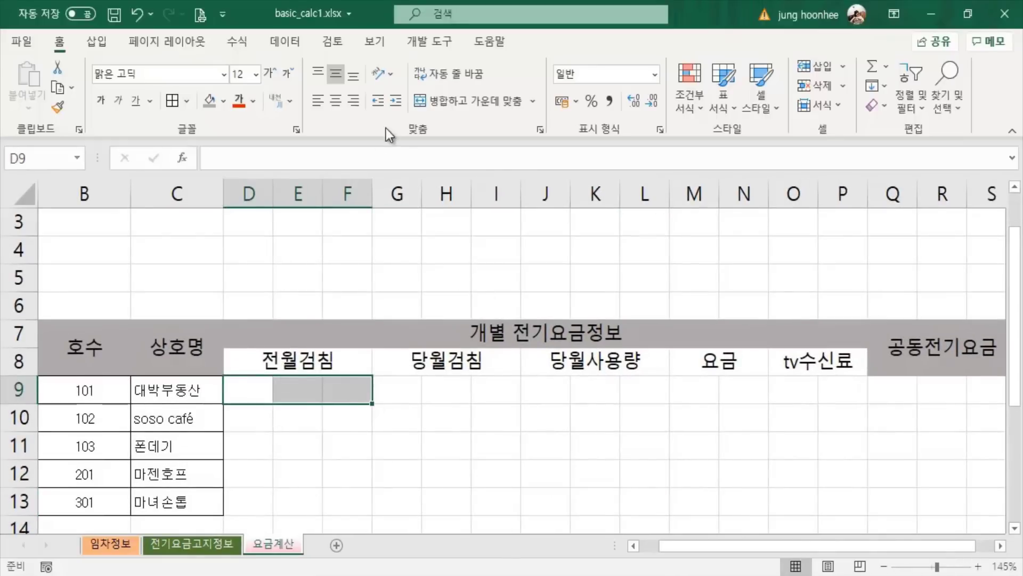
{"action": "left_click", "coordinate": [443, 101]}
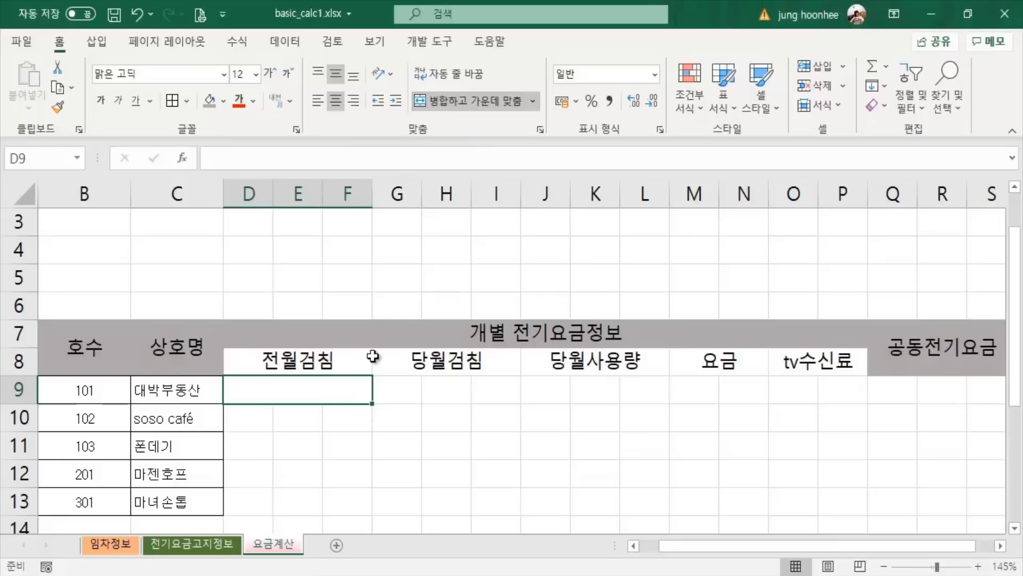
Copy D9's merged format onto D10:F13 with Format Painter.
{"action": "left_click", "coordinate": [59, 110]}
{"action": "left_click", "coordinate": [240, 418]}
{"action": "left_click", "coordinate": [242, 446]}
{"action": "left_click", "coordinate": [244, 474]}
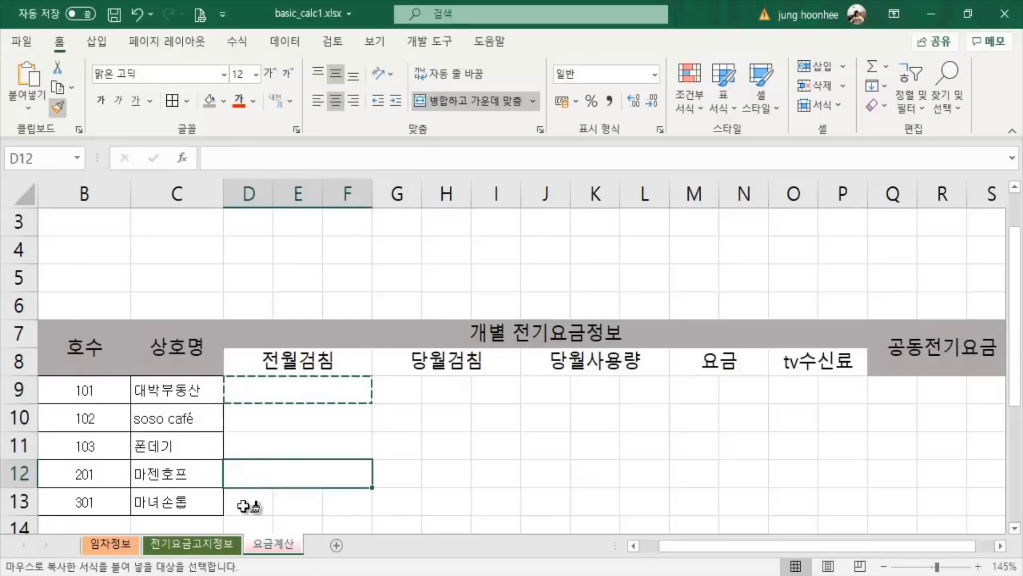
{"action": "left_click", "coordinate": [244, 507]}
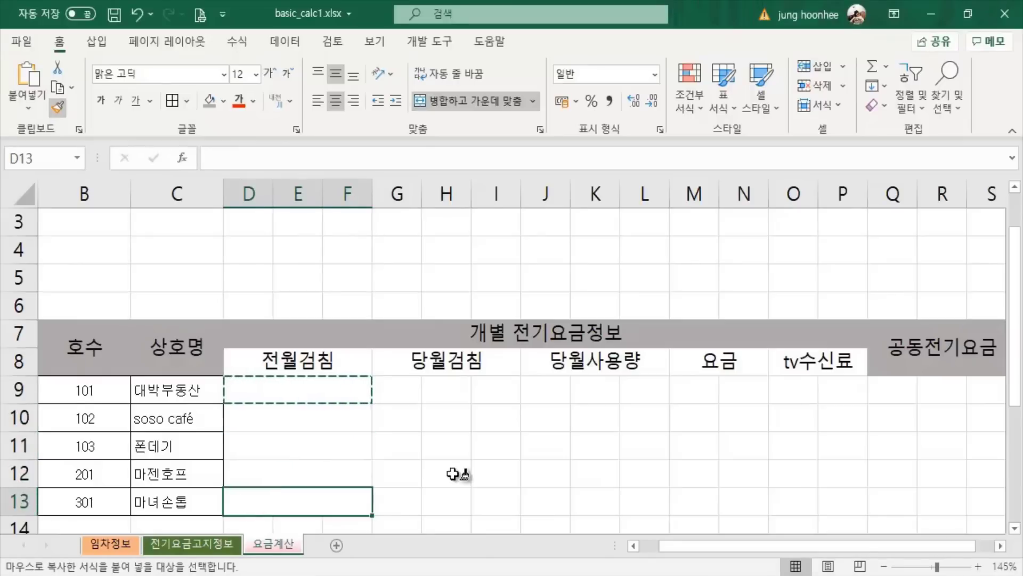
Apply the merged format to G:I and J:L for rows 9–13.
{"action": "left_click", "coordinate": [395, 388]}
{"action": "left_click", "coordinate": [400, 418]}
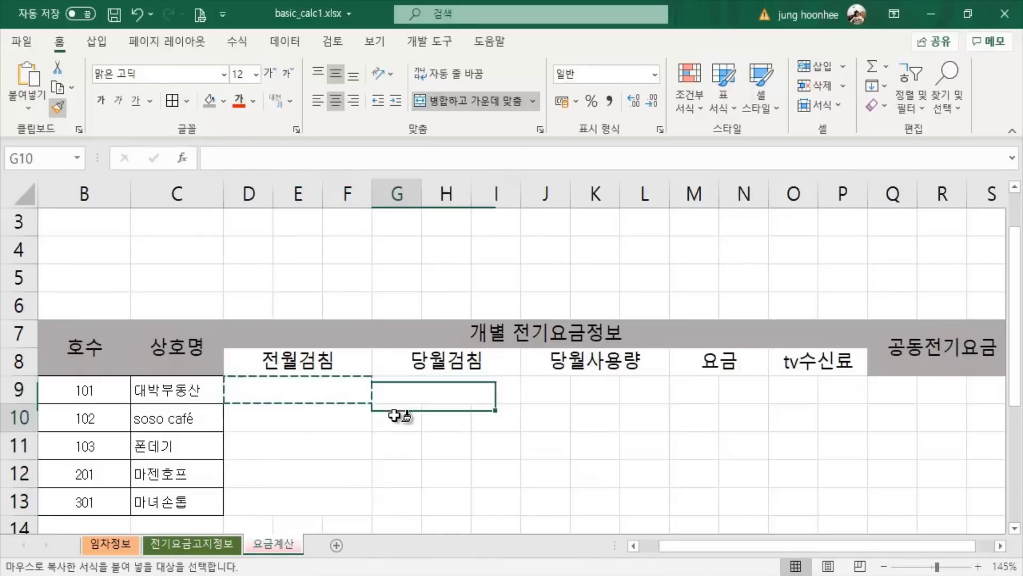
{"action": "left_click", "coordinate": [400, 446]}
{"action": "left_click", "coordinate": [401, 474]}
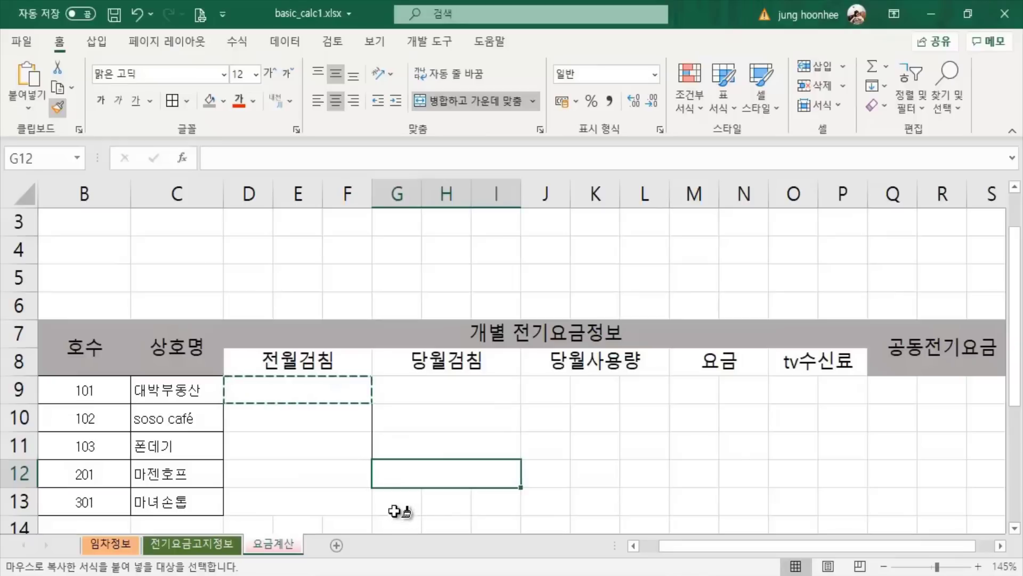
{"action": "left_click", "coordinate": [399, 499]}
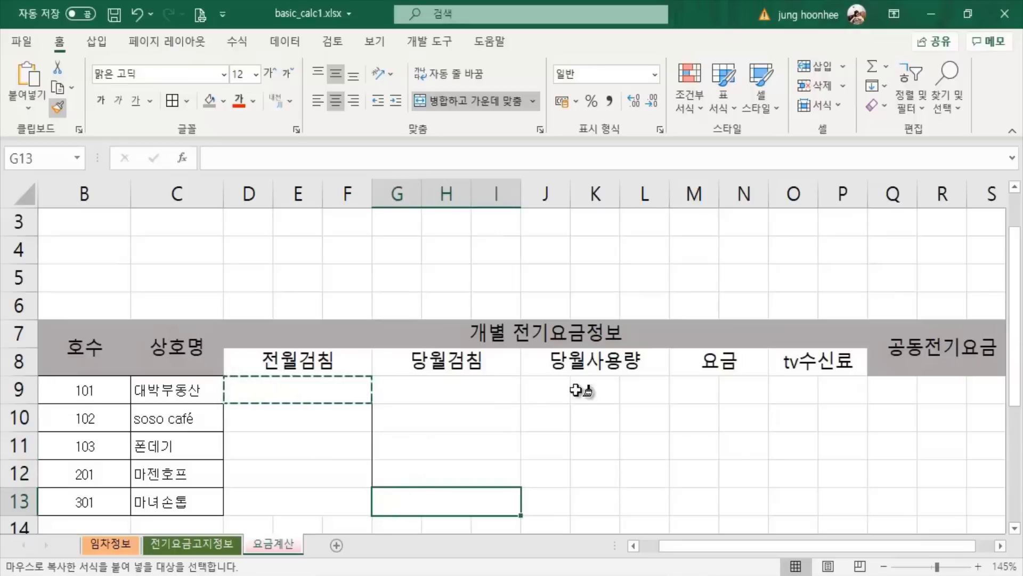
{"action": "left_click", "coordinate": [552, 388]}
{"action": "left_click", "coordinate": [549, 418]}
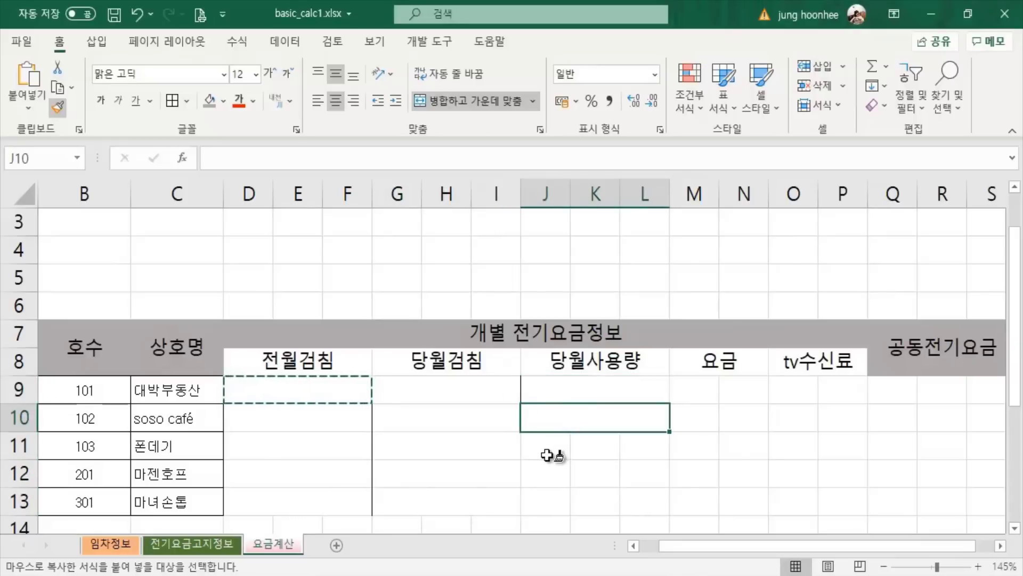
{"action": "left_click", "coordinate": [548, 448]}
{"action": "left_click", "coordinate": [539, 476]}
{"action": "left_click", "coordinate": [549, 509]}
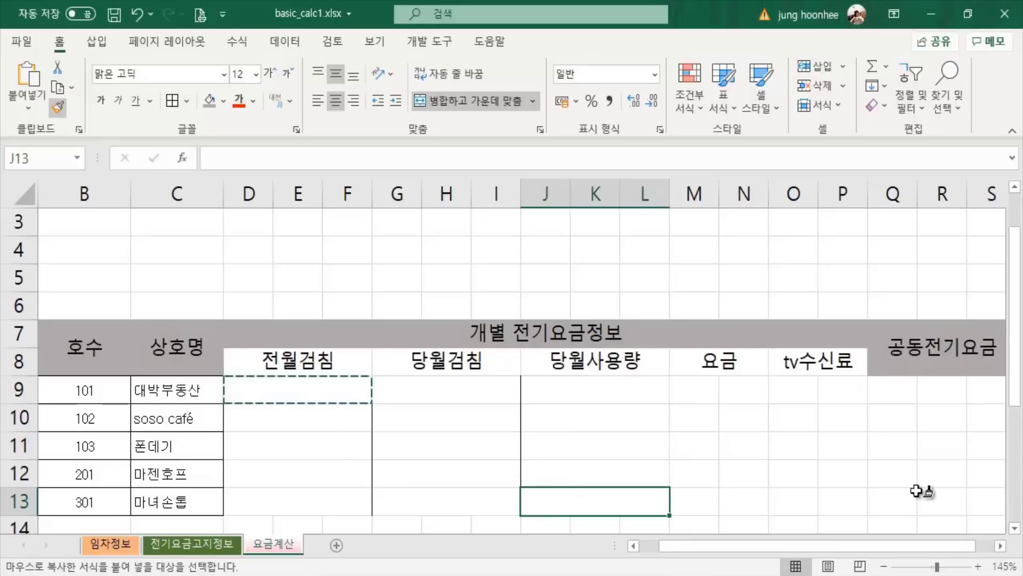
{"action": "key", "text": "Escape"}
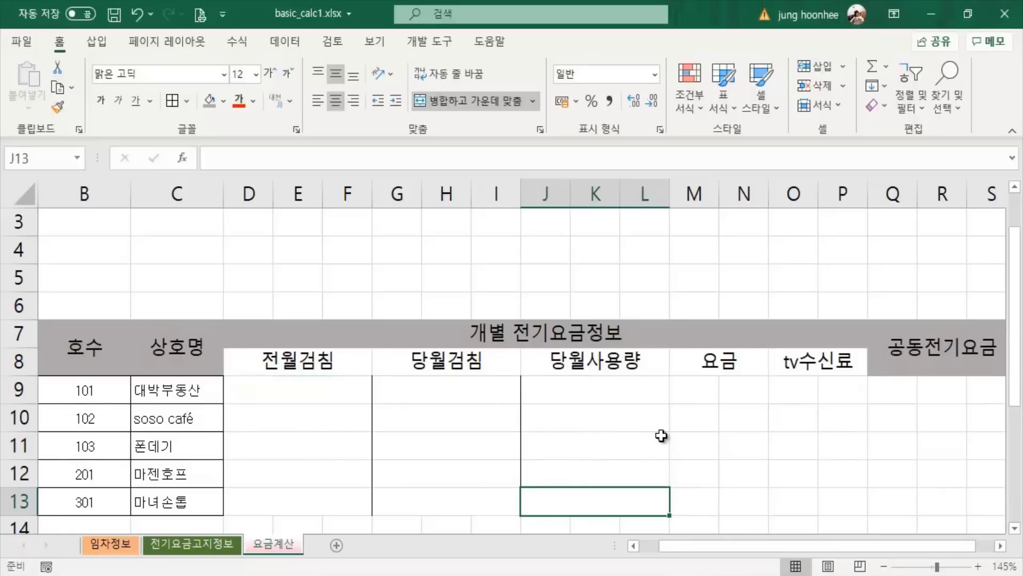
Merge M9:N9 under 요금 and paint that format onto M10:N13.
{"action": "left_click", "coordinate": [608, 427]}
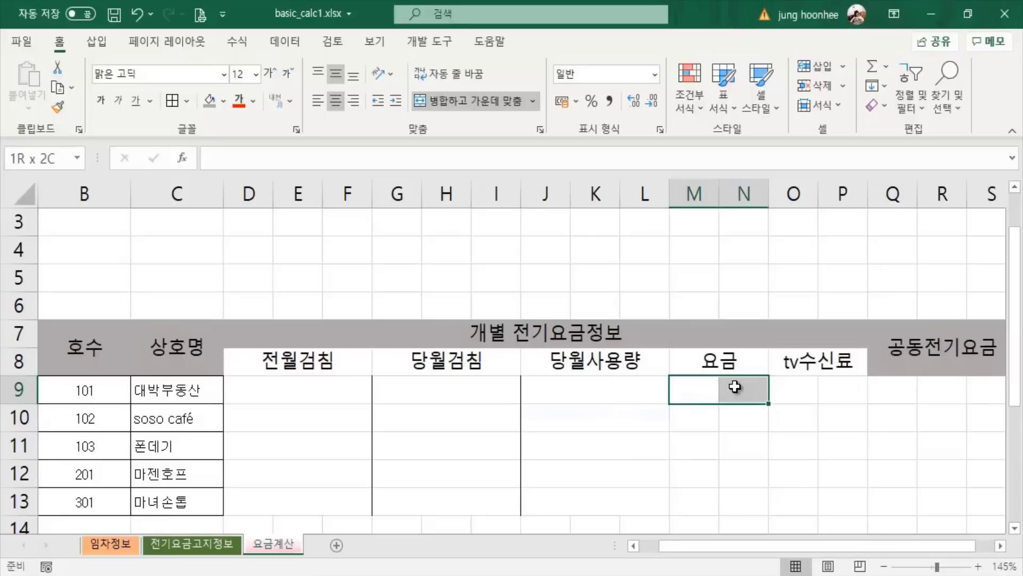
{"action": "left_click_drag", "start_coordinate": [686, 388], "coordinate": [735, 388]}
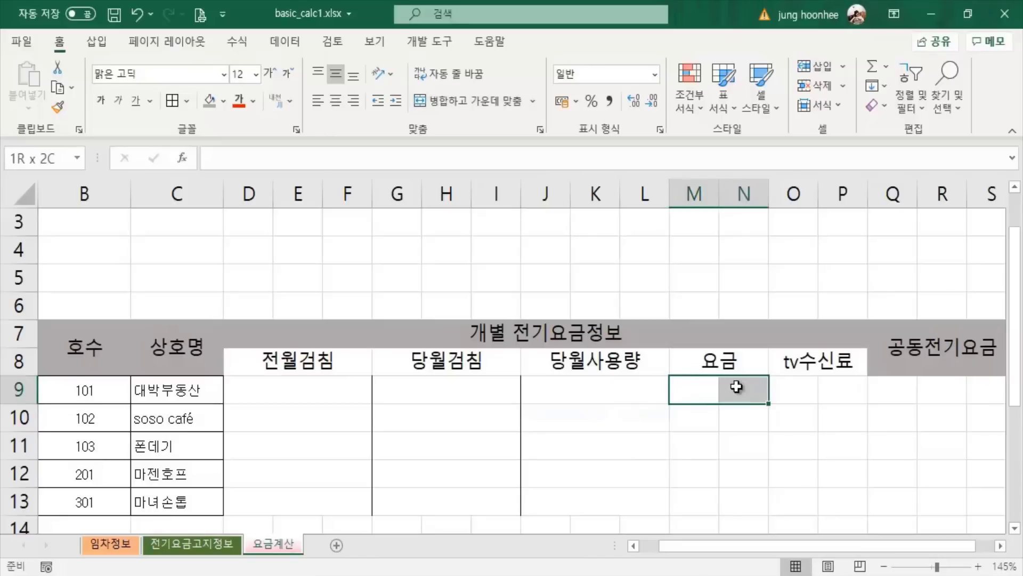
{"action": "left_click", "coordinate": [484, 98]}
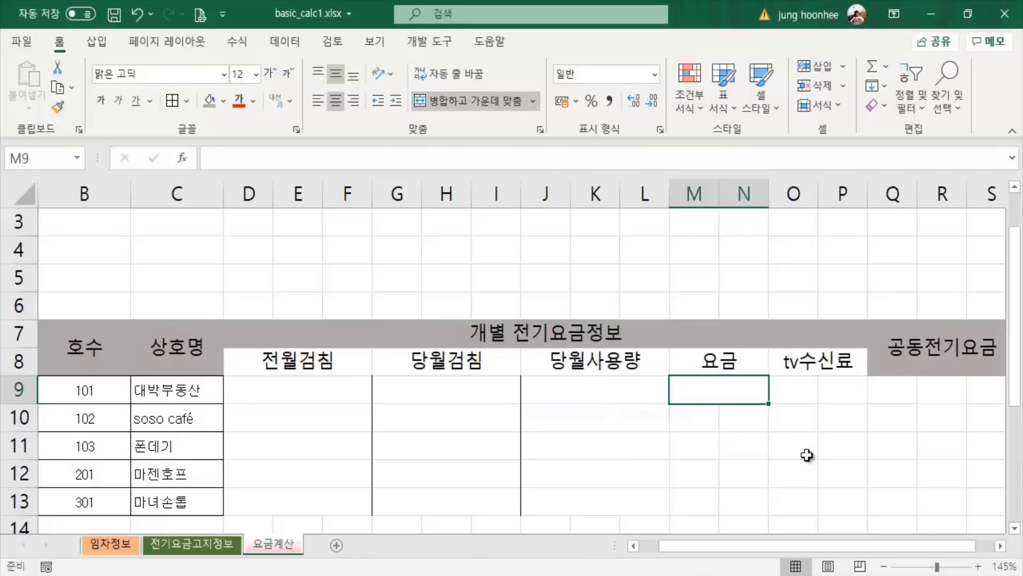
{"action": "left_click", "coordinate": [59, 107]}
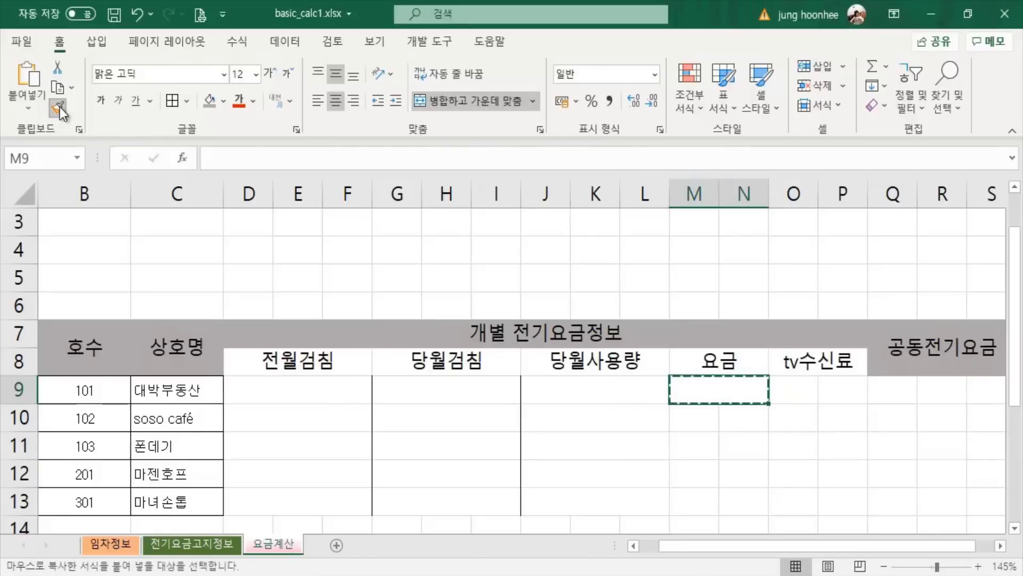
{"action": "left_click_drag", "start_coordinate": [693, 421], "coordinate": [701, 441]}
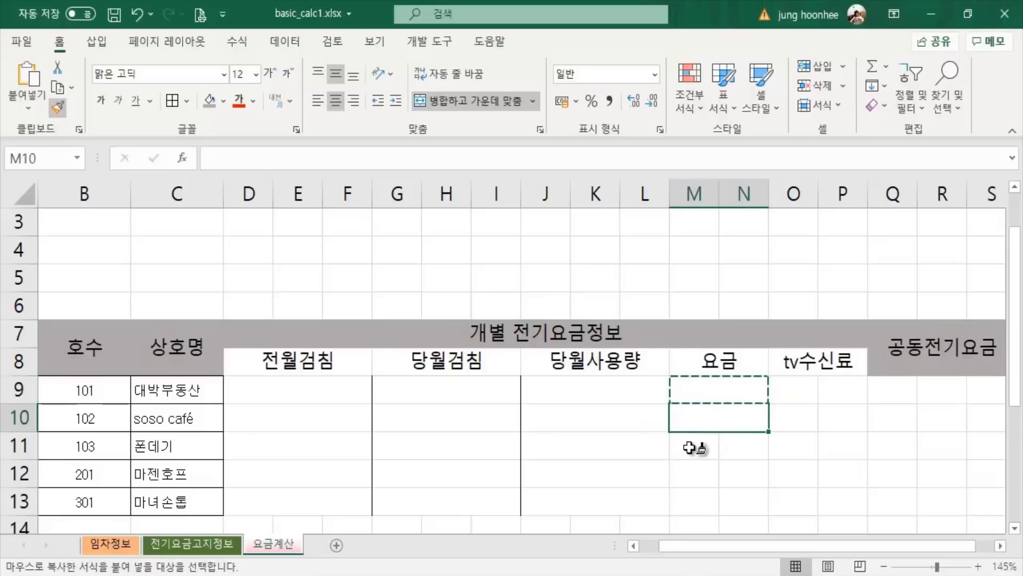
{"action": "left_click", "coordinate": [702, 445]}
{"action": "left_click", "coordinate": [703, 474]}
{"action": "left_click", "coordinate": [692, 512]}
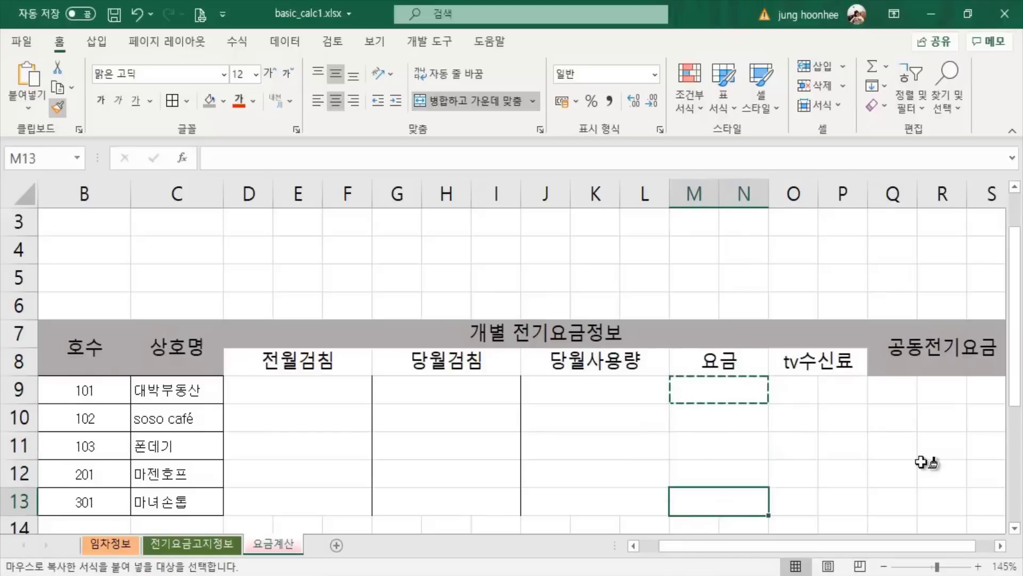
Paint the merged format onto O9:P13 under tv수신료.
{"action": "left_click", "coordinate": [802, 394]}
{"action": "left_click", "coordinate": [793, 421]}
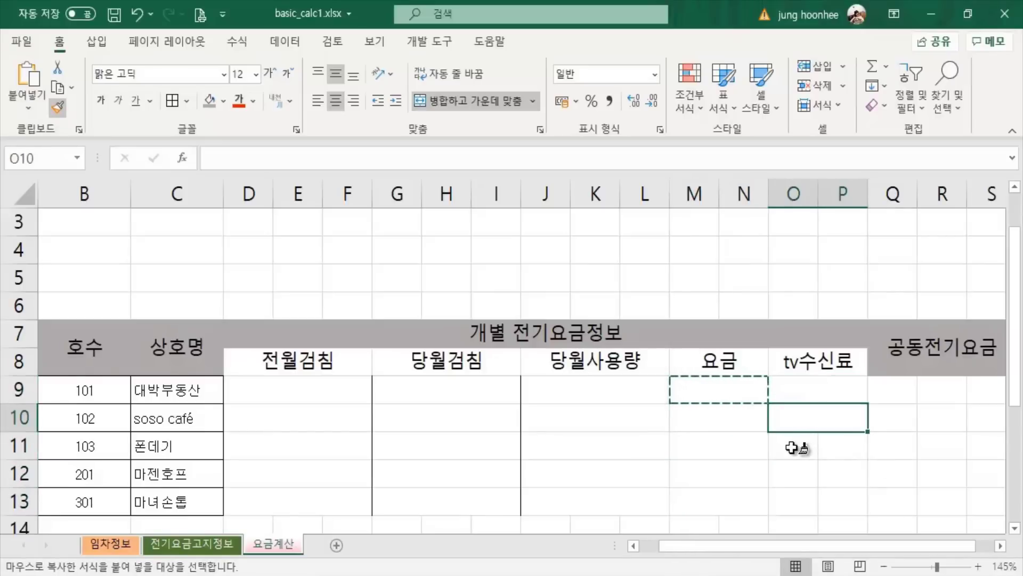
{"action": "left_click", "coordinate": [794, 448]}
{"action": "left_click", "coordinate": [795, 473]}
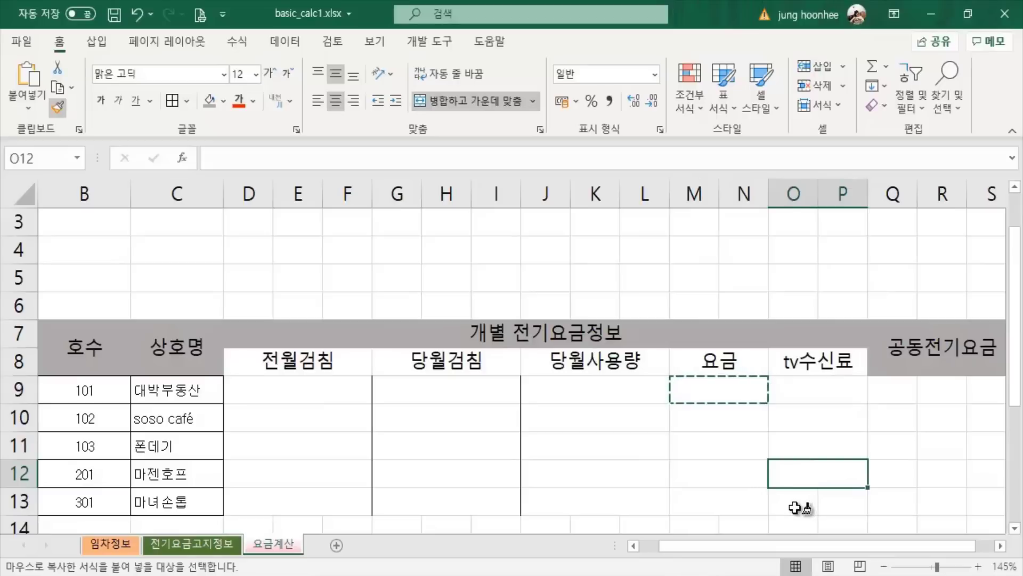
{"action": "left_click", "coordinate": [800, 511]}
{"action": "key", "text": "Escape"}
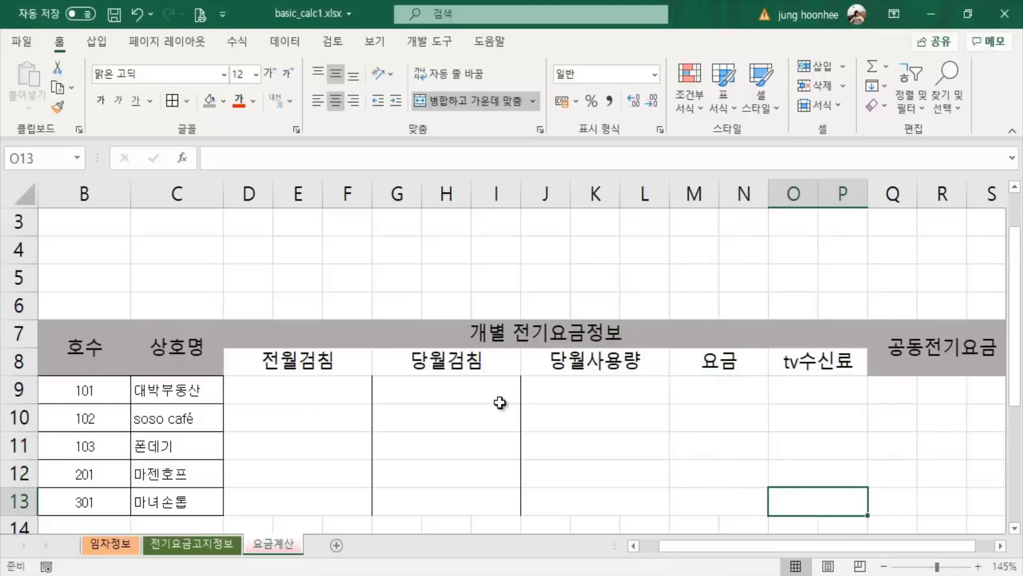
{"action": "left_click", "coordinate": [275, 390]}
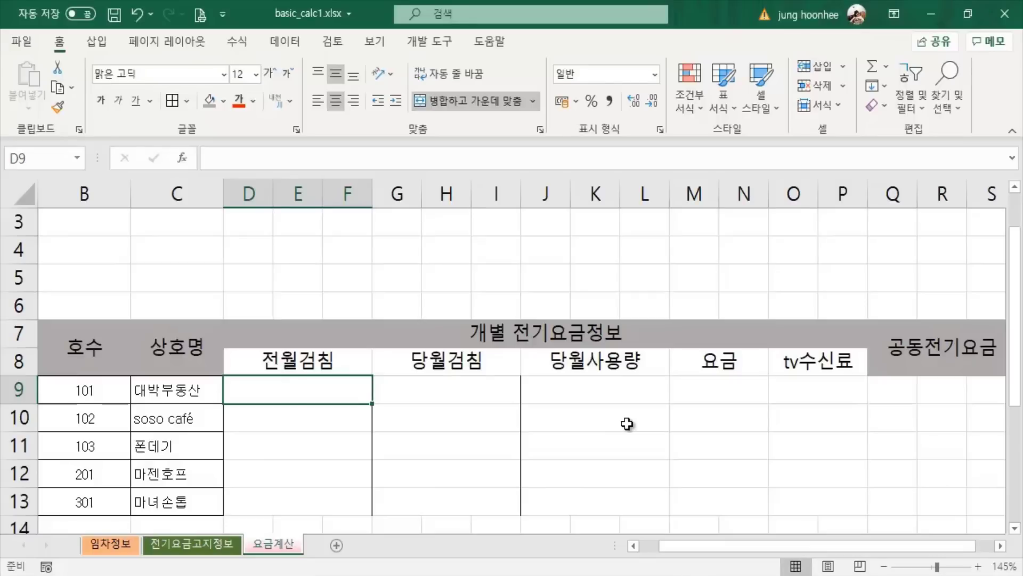
Enter previous readings 32000, 55000, 88000, 65100, 43500 in D9:D13 and 33100 in G9.
{"action": "type", "text": "32"}
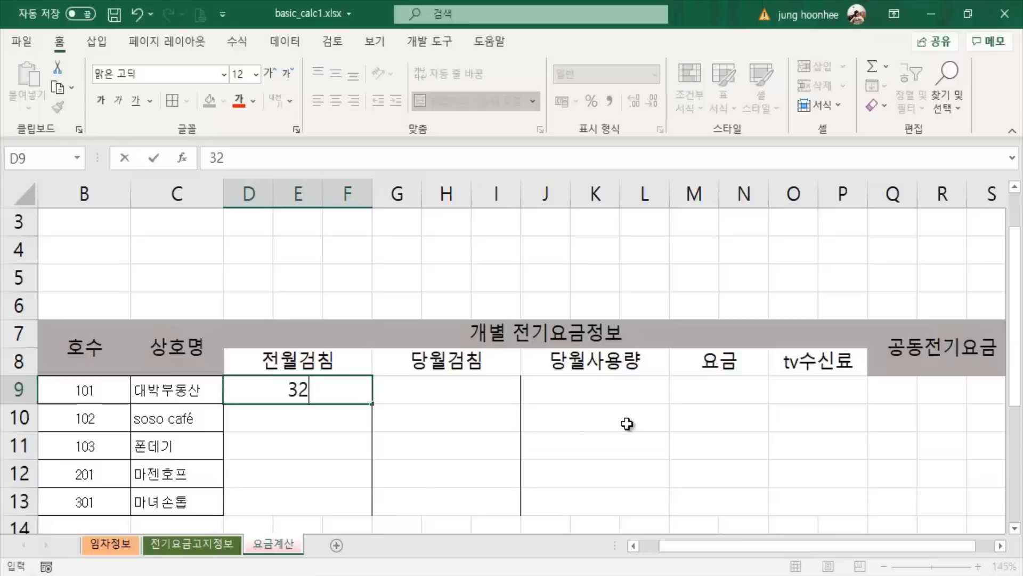
{"action": "type", "text": "0"}
{"action": "type", "text": "00"}
{"action": "key", "text": "Tab"}
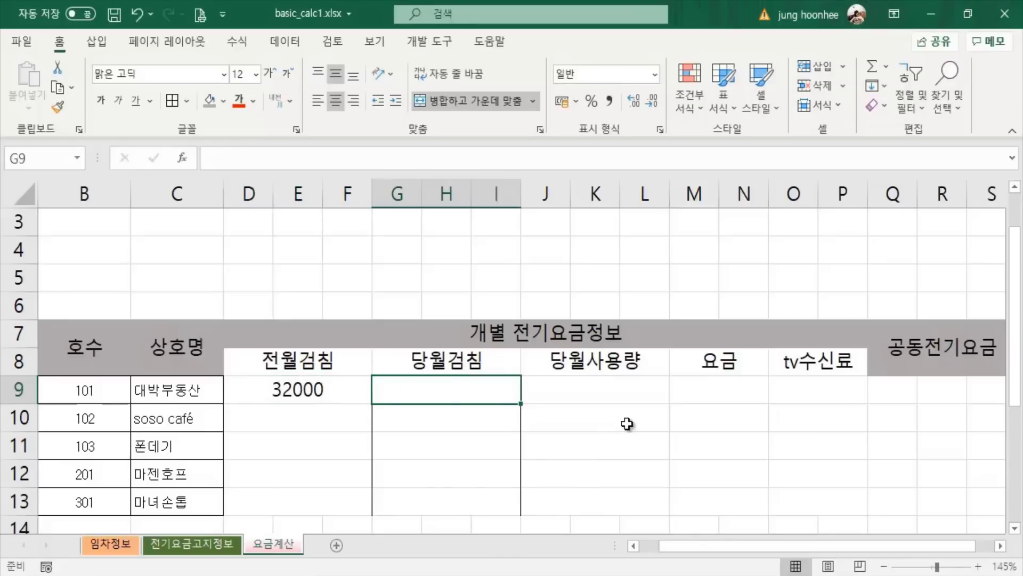
{"action": "type", "text": "33100"}
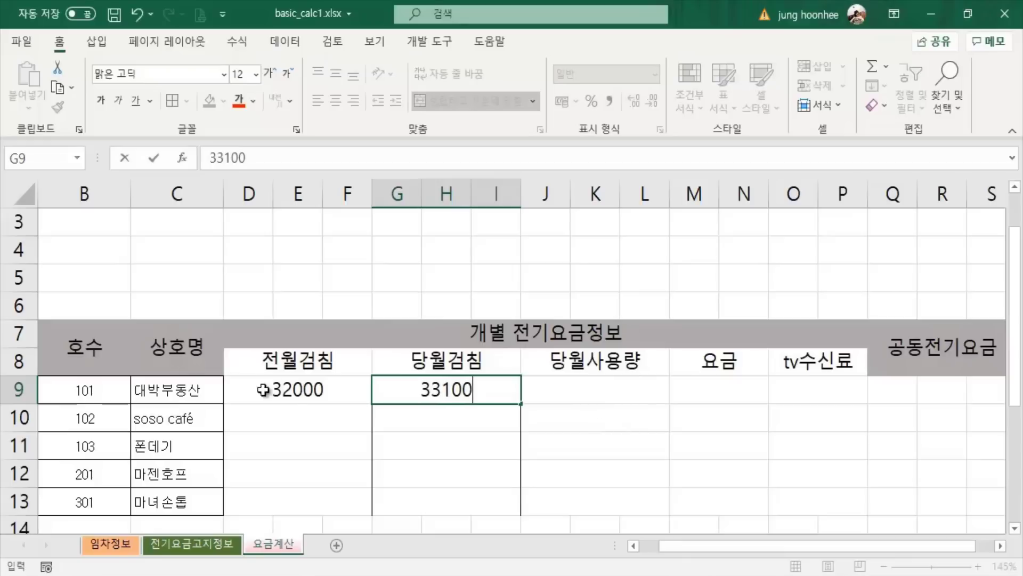
{"action": "key", "text": "Return"}
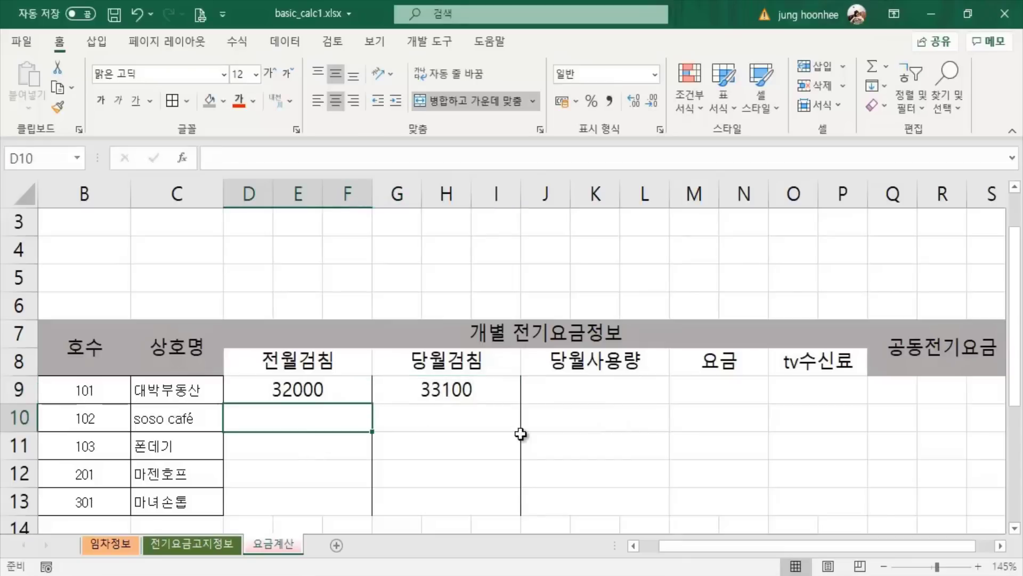
{"action": "type", "text": "55000"}
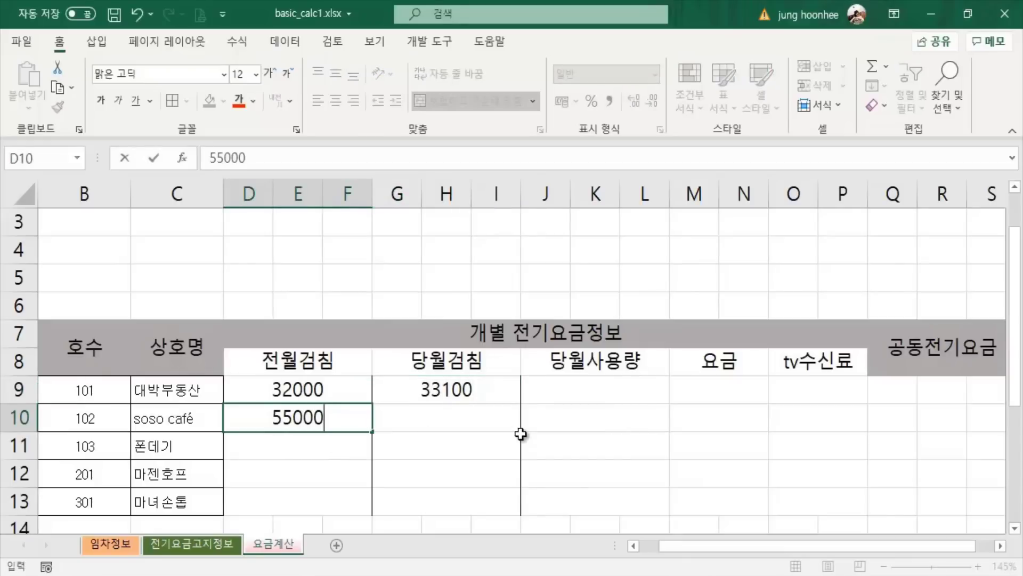
{"action": "key", "text": "Return"}
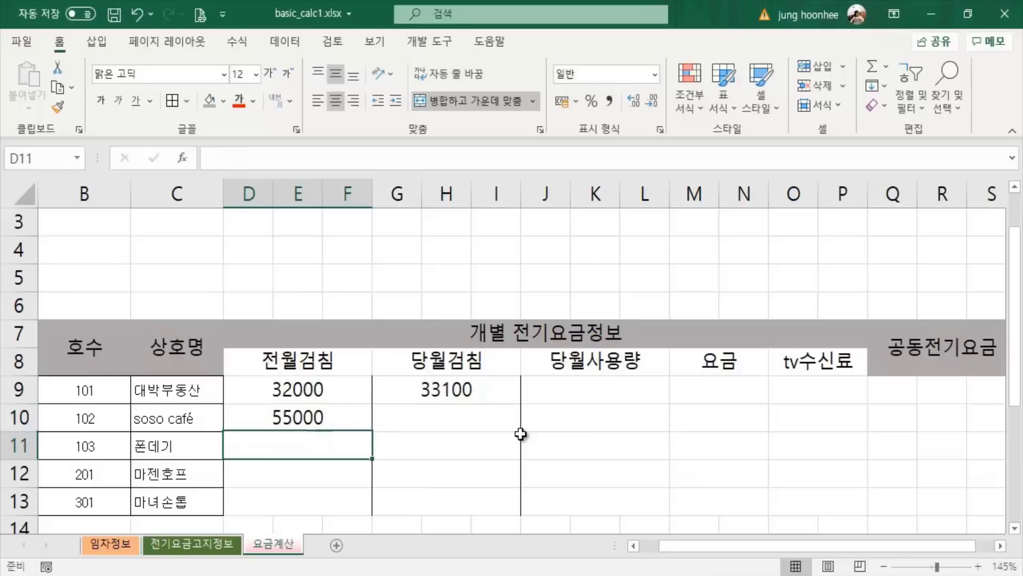
{"action": "type", "text": "88000"}
{"action": "key", "text": "Return"}
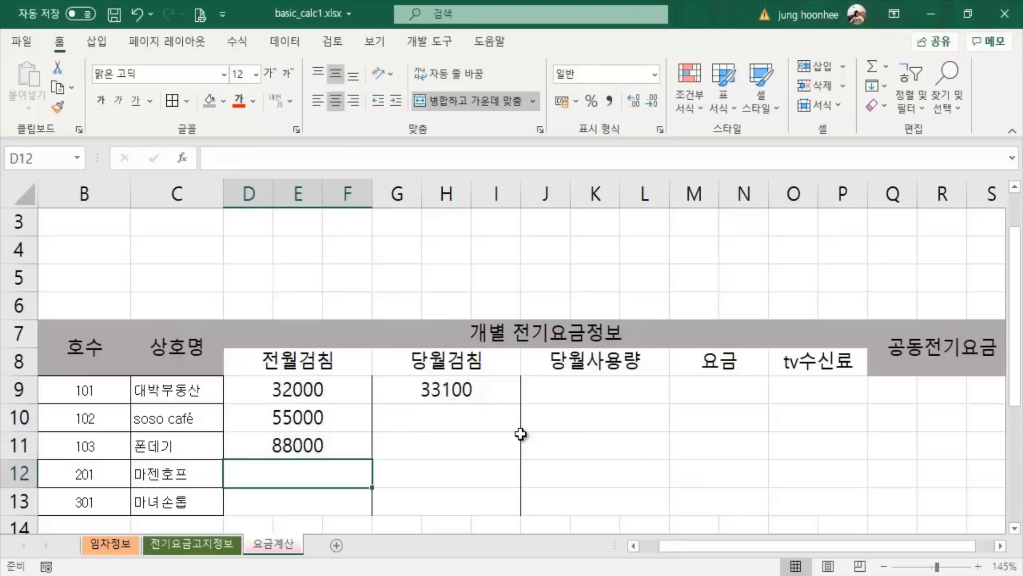
{"action": "type", "text": "651"}
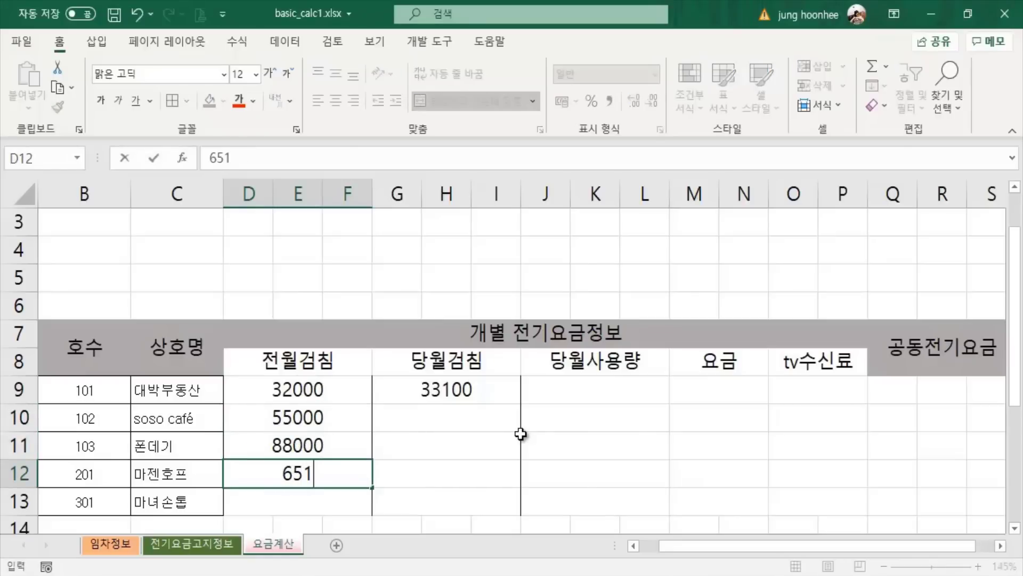
{"action": "type", "text": "00"}
{"action": "key", "text": "Return"}
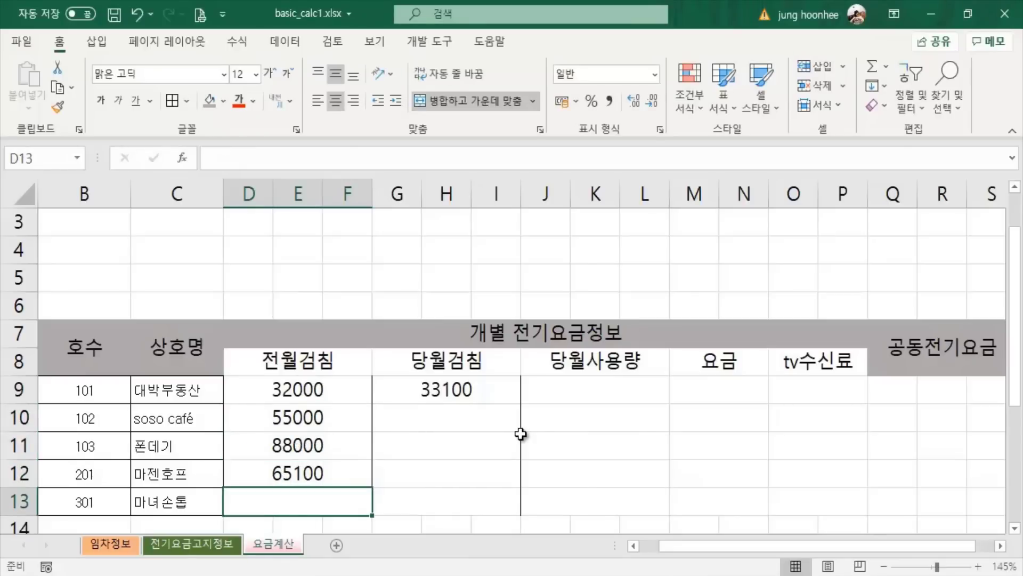
{"action": "type", "text": "43500"}
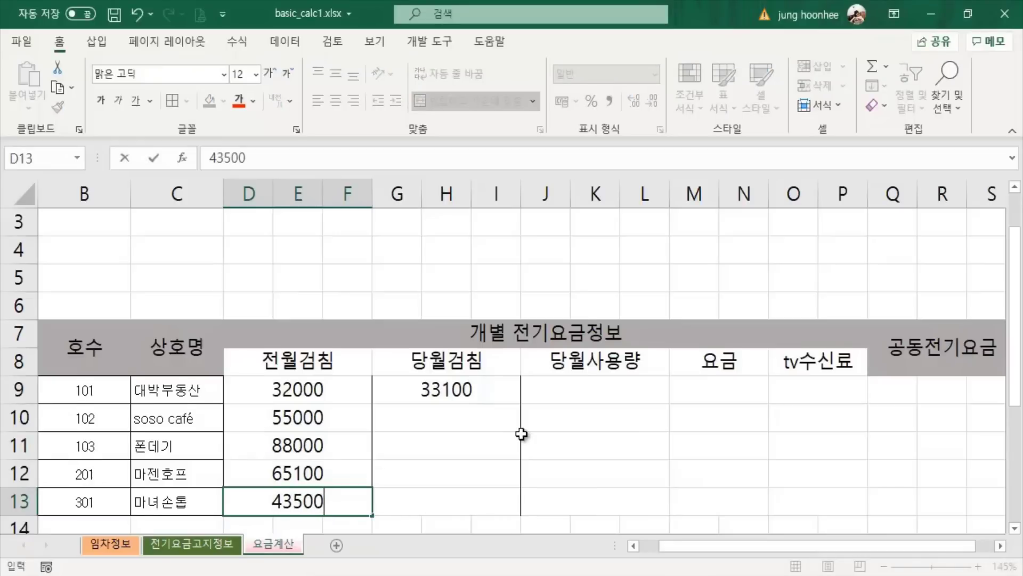
{"action": "key", "text": "Return"}
Enter current readings 59100, 90100, 68900 and 51000 in G10:G13.
{"action": "left_click", "coordinate": [460, 385]}
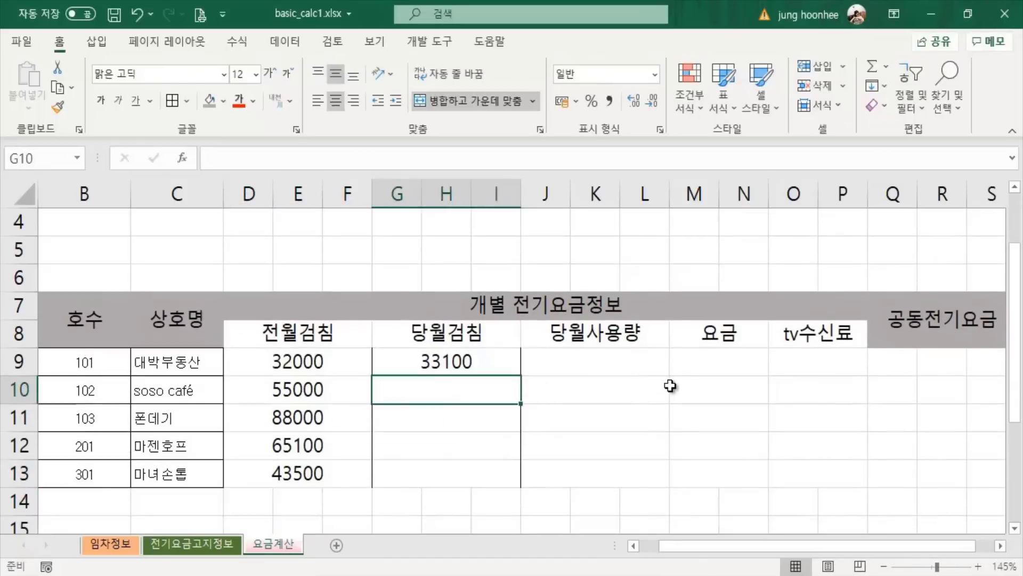
{"action": "type", "text": "59"}
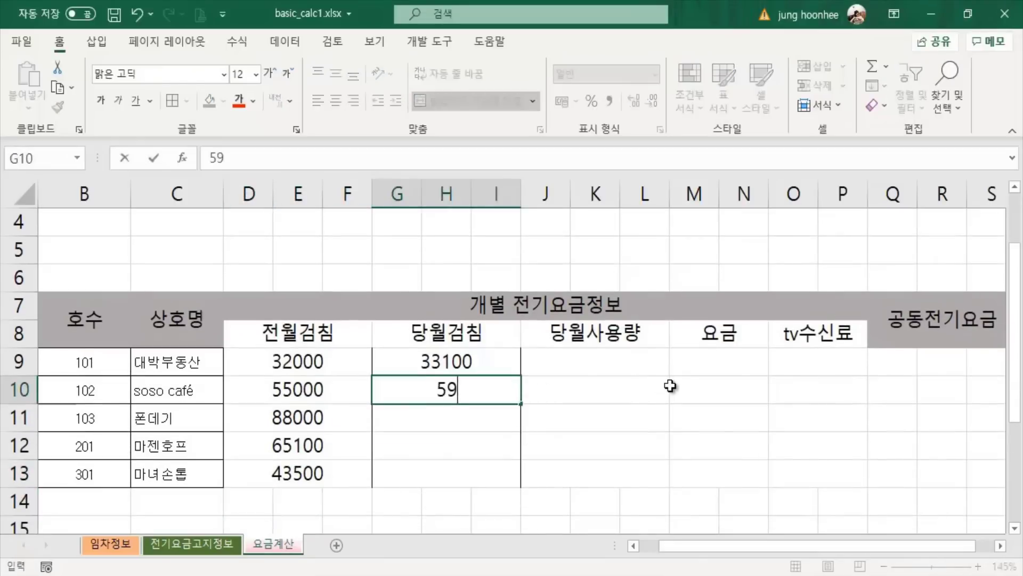
{"action": "type", "text": "100"}
{"action": "key", "text": "Return"}
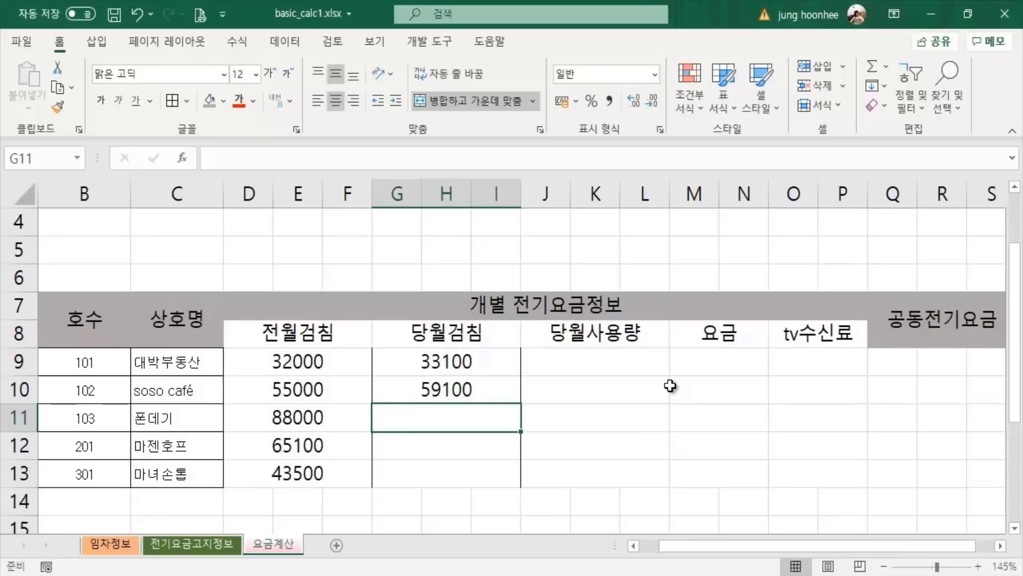
{"action": "type", "text": "90100"}
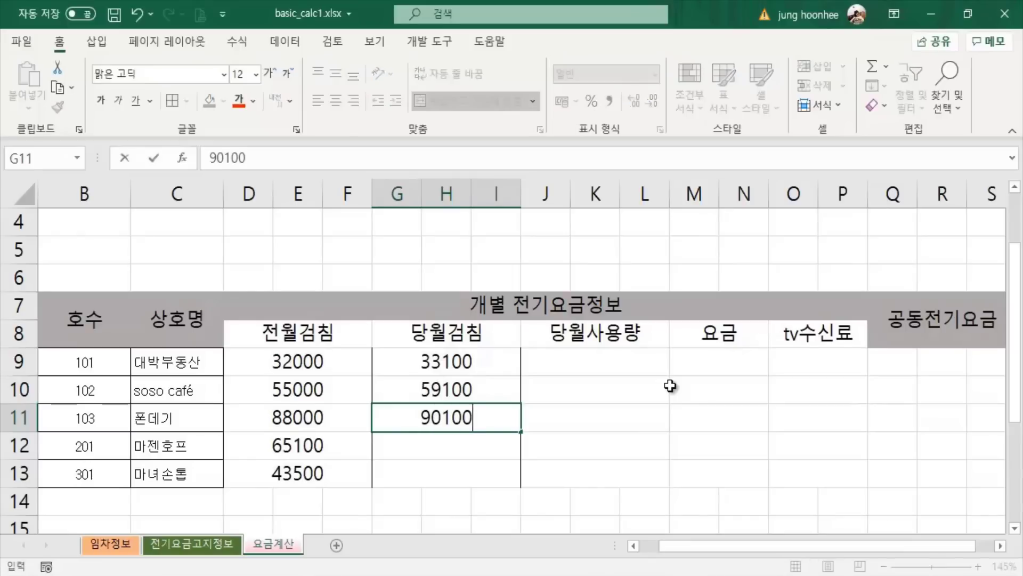
{"action": "key", "text": "Return"}
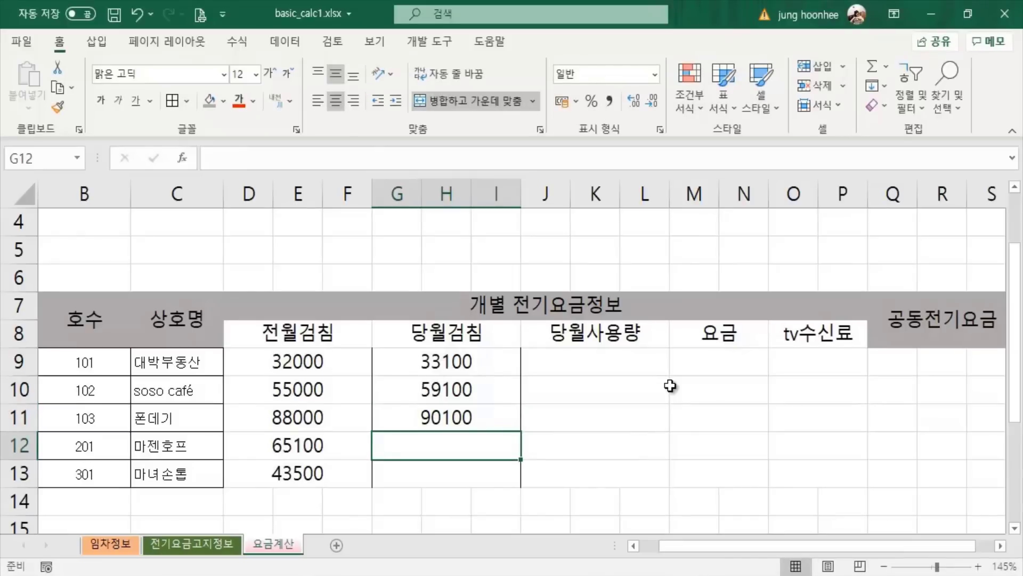
{"action": "type", "text": "6890"}
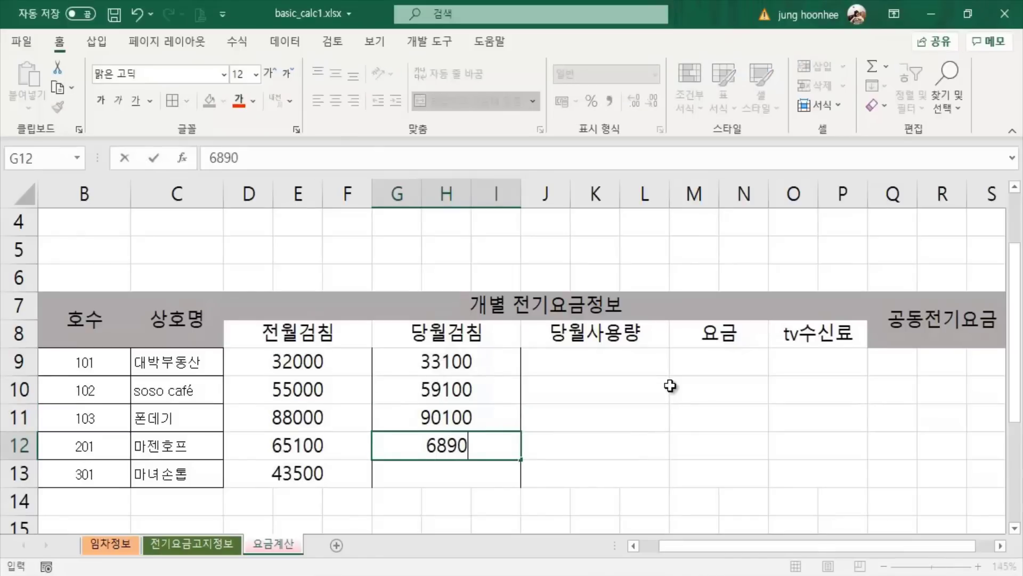
{"action": "type", "text": "0"}
{"action": "key", "text": "Return"}
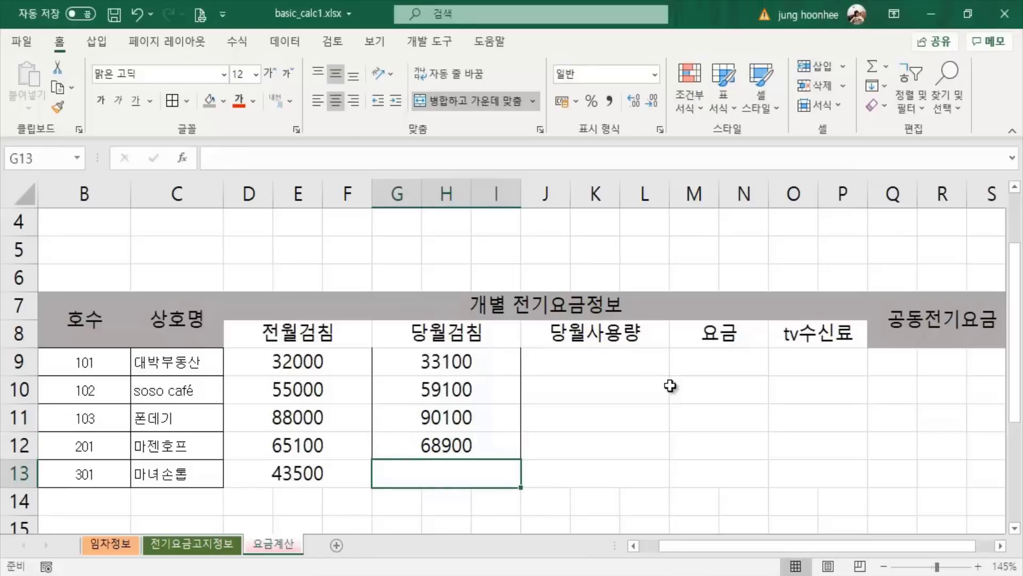
{"action": "type", "text": "51000"}
{"action": "key", "text": "Return"}
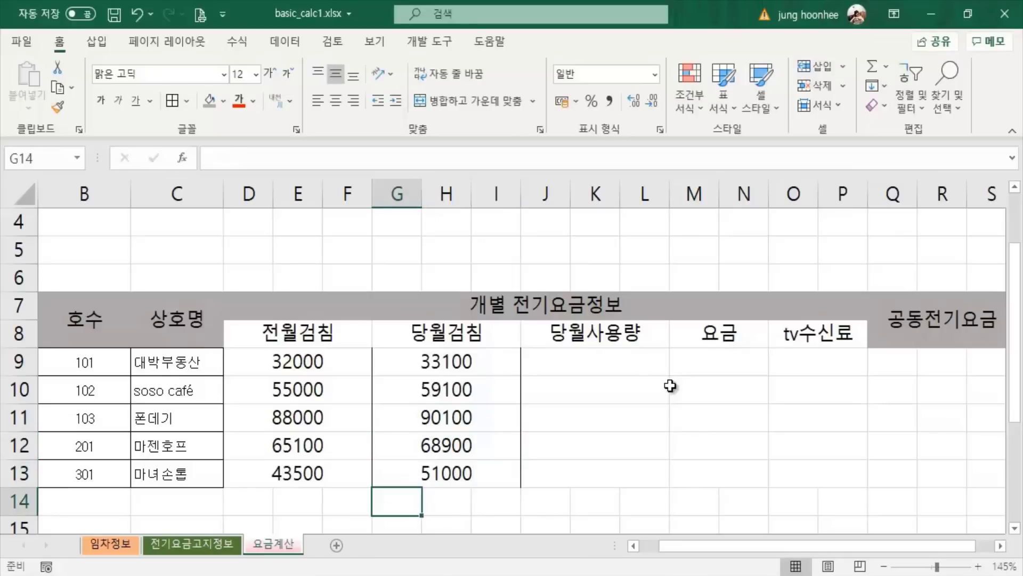
{"action": "left_click", "coordinate": [572, 435]}
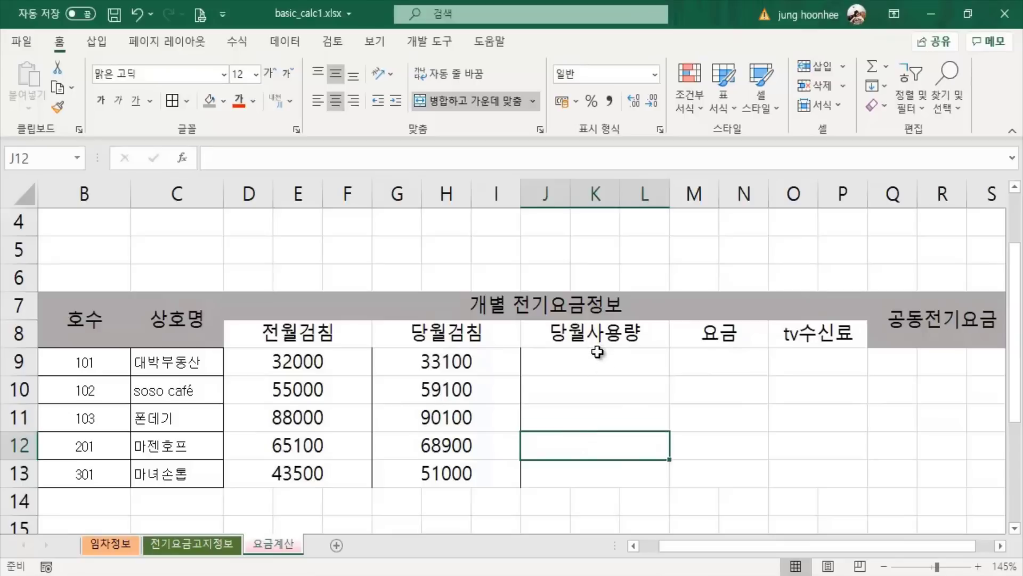
Inspect J9 and unit 101's readings, 33100 in G9 and 32000 in D9.
{"action": "left_click", "coordinate": [598, 363]}
{"action": "left_click", "coordinate": [583, 449]}
{"action": "left_click", "coordinate": [614, 366]}
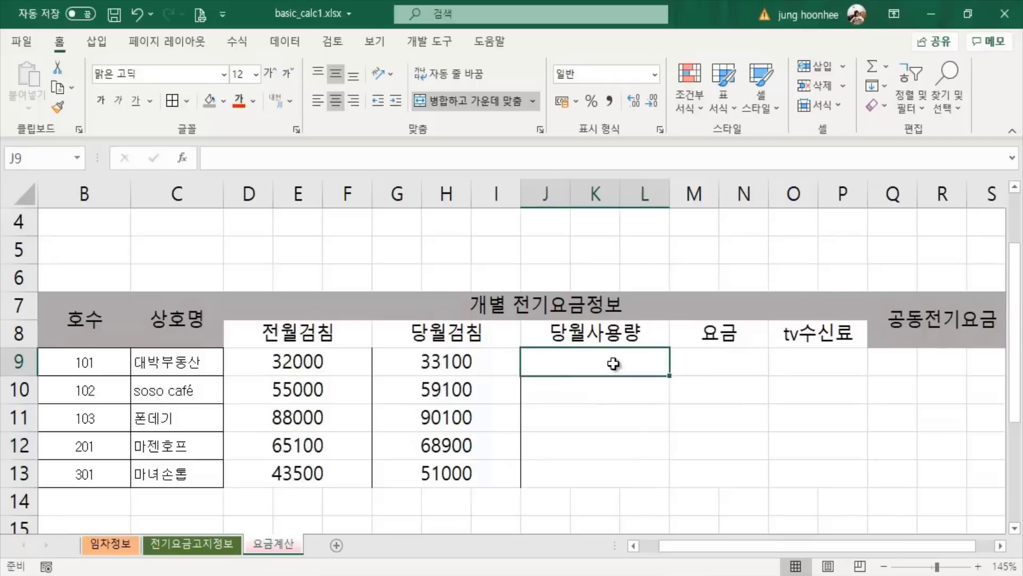
{"action": "left_click", "coordinate": [622, 436]}
{"action": "left_click", "coordinate": [604, 363]}
{"action": "left_click", "coordinate": [446, 360]}
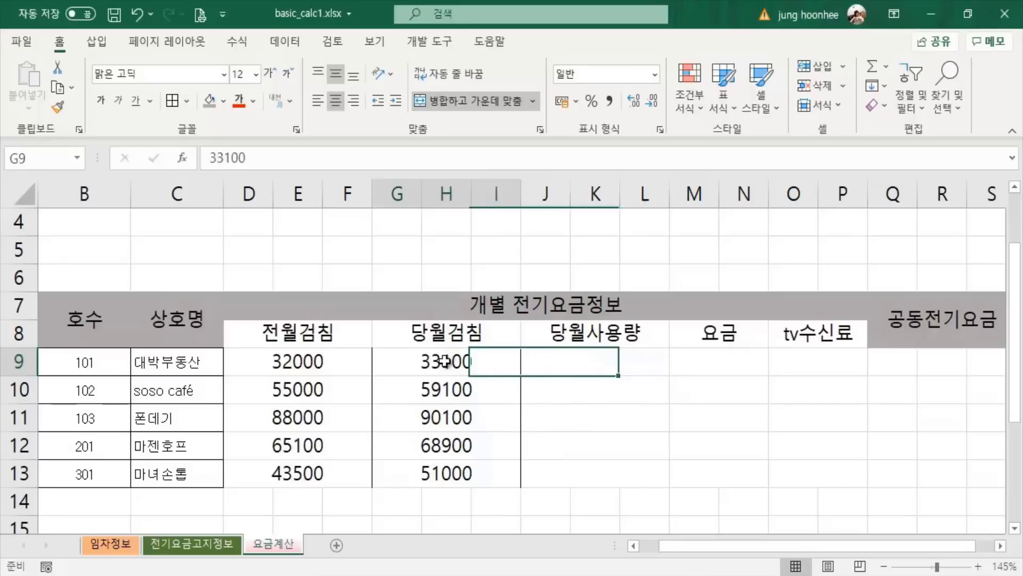
{"action": "left_click", "coordinate": [300, 361]}
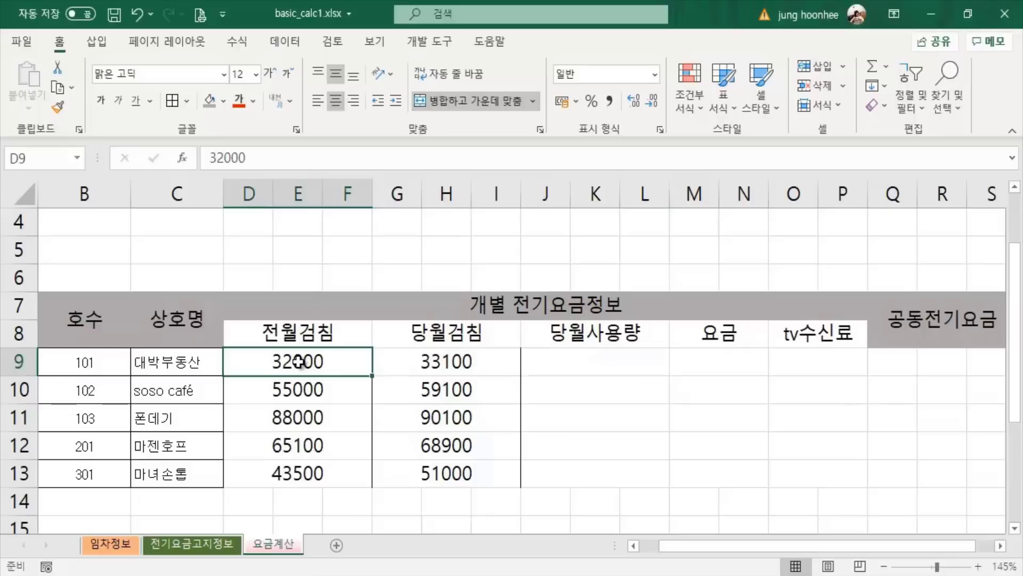
{"action": "left_click", "coordinate": [604, 361]}
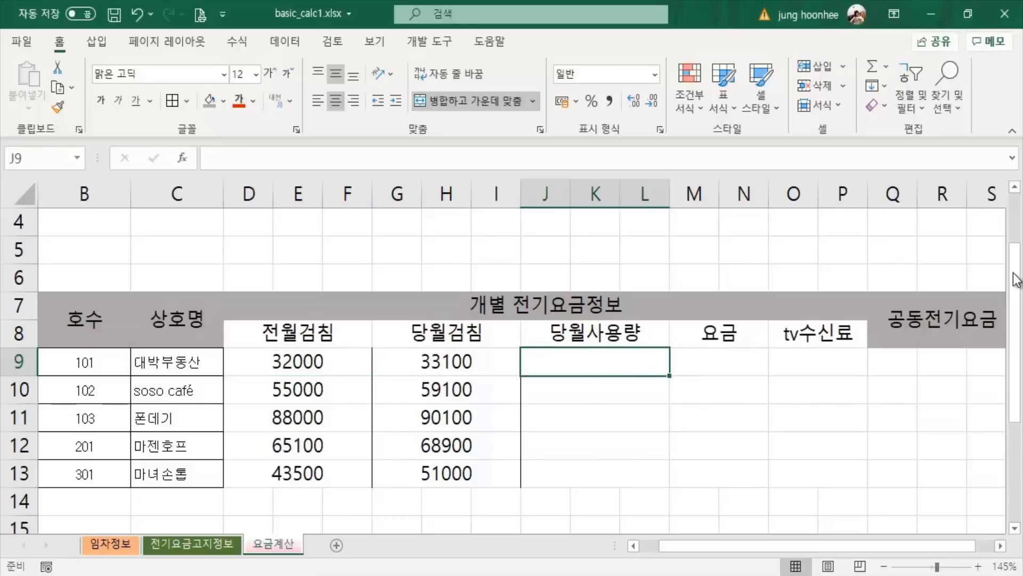
Enter =G9-D9 in J9 and fill it down to J13.
{"action": "type", "text": "="}
{"action": "left_click", "coordinate": [437, 359]}
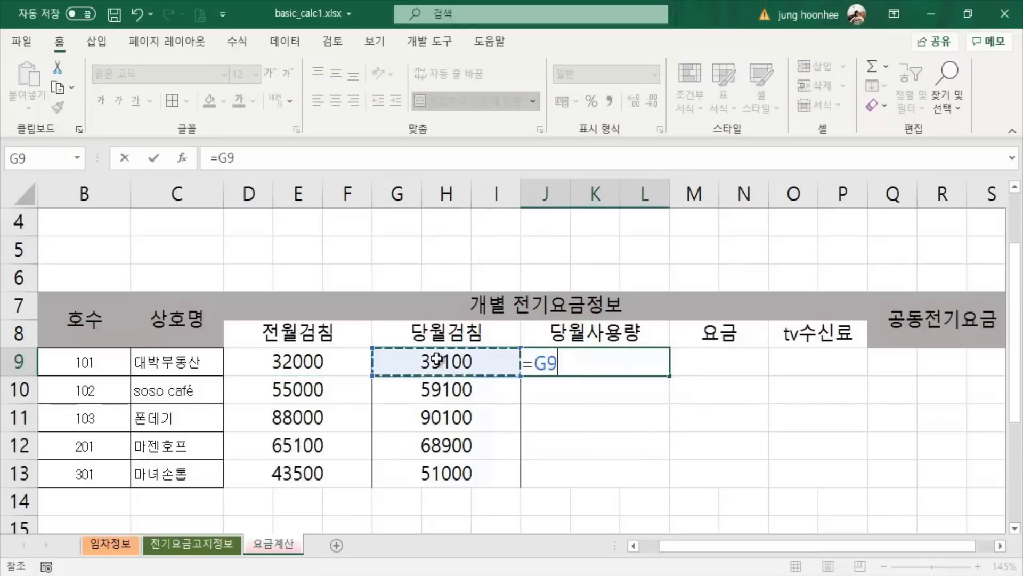
{"action": "type", "text": "-"}
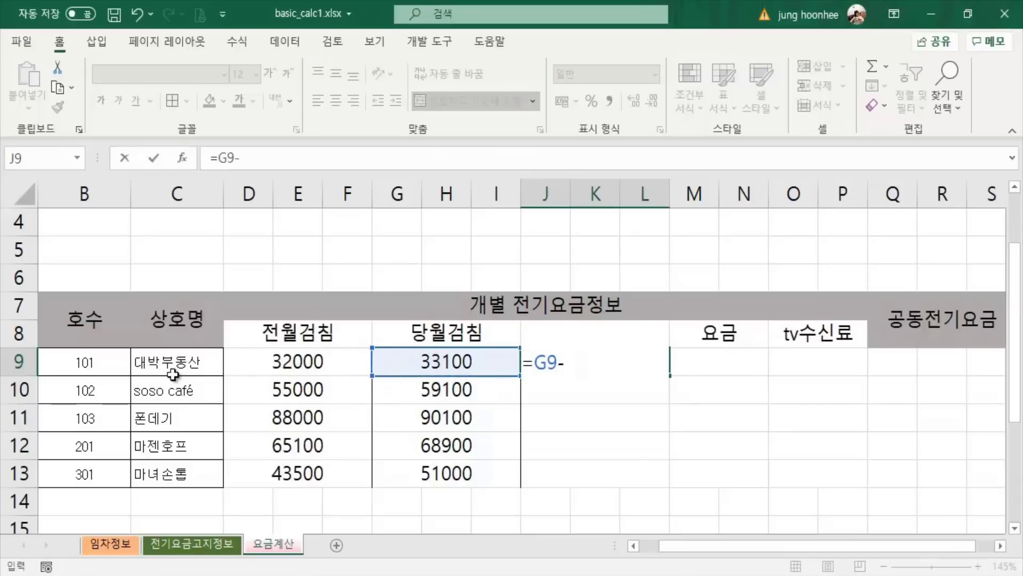
{"action": "left_click", "coordinate": [285, 361]}
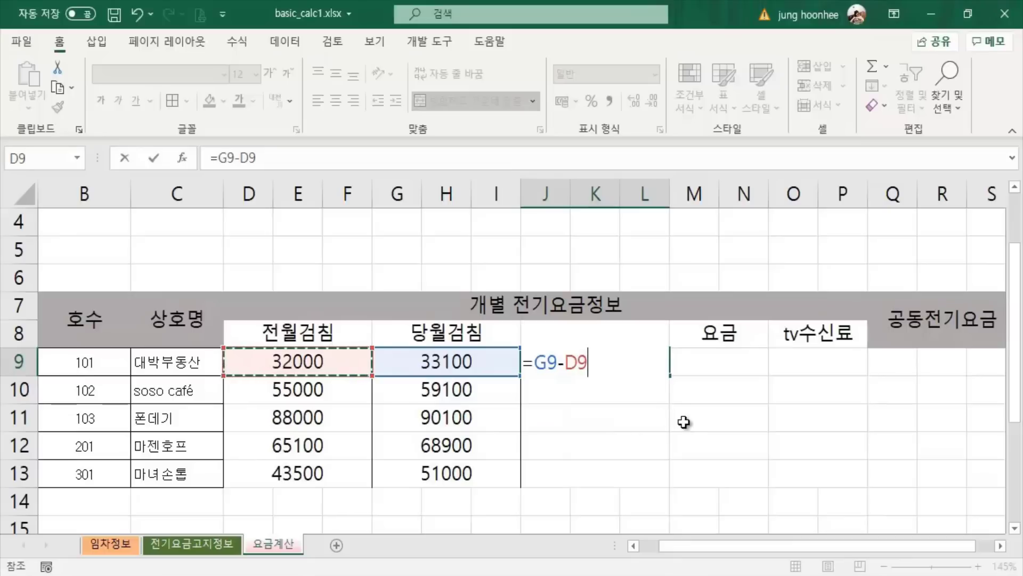
{"action": "key", "text": "Return"}
{"action": "left_click", "coordinate": [608, 363]}
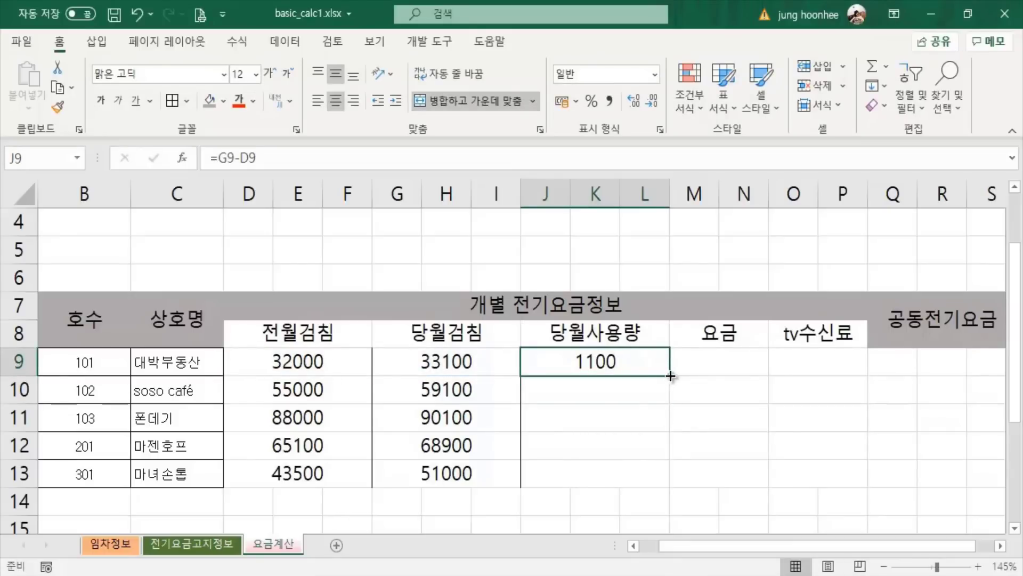
{"action": "left_click_drag", "start_coordinate": [671, 376], "coordinate": [670, 485]}
{"action": "left_click", "coordinate": [765, 475]}
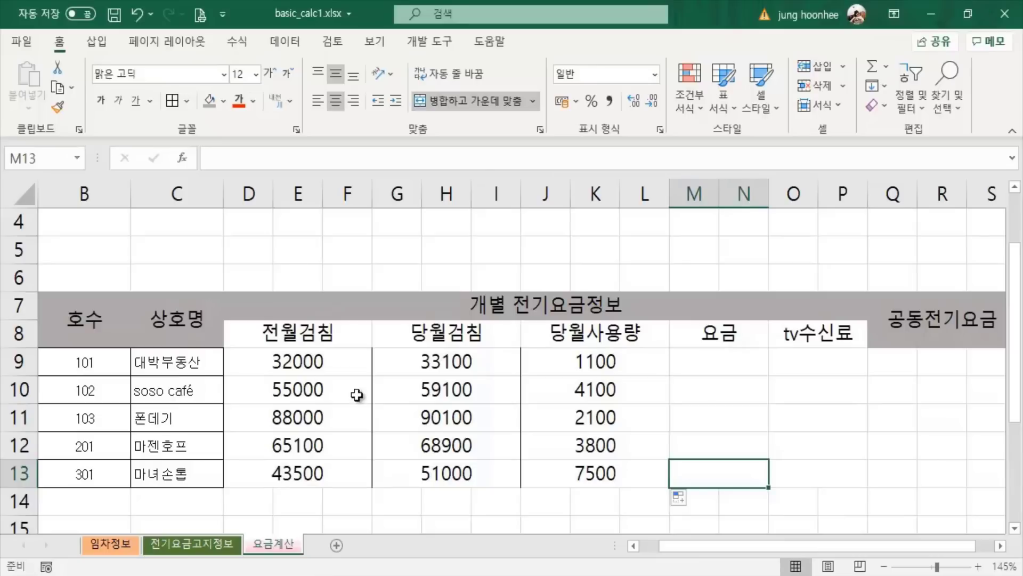
Apply accounting number format to the readings and usage figures in D9:L13.
{"action": "mouse_move", "coordinate": [281, 358]}
{"action": "left_mouse_down"}
{"action": "mouse_move", "coordinate": [609, 463]}
{"action": "mouse_move", "coordinate": [614, 489]}
{"action": "mouse_move", "coordinate": [616, 472]}
{"action": "left_mouse_up"}
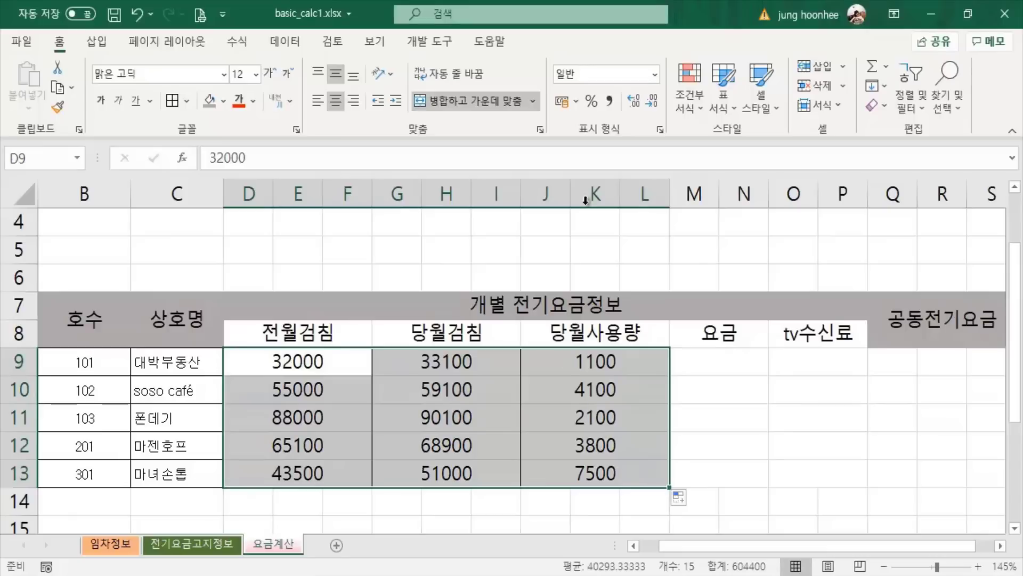
{"action": "left_click", "coordinate": [610, 103]}
{"action": "left_click", "coordinate": [583, 524]}
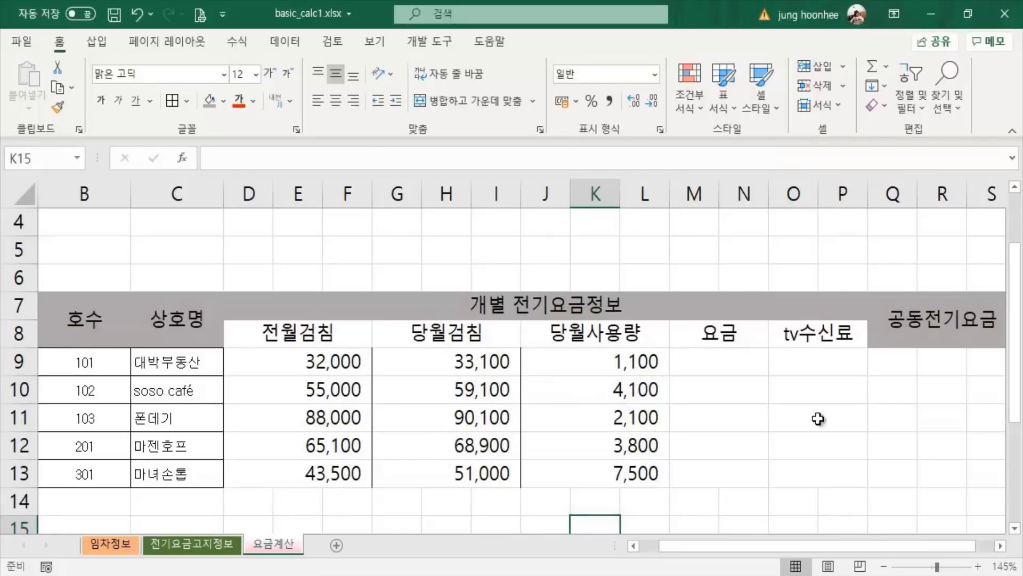
Check the usage formulas in J9:J13 and the still-empty 요금 cells.
{"action": "left_click", "coordinate": [746, 443]}
{"action": "left_click", "coordinate": [716, 362]}
{"action": "left_click", "coordinate": [629, 362]}
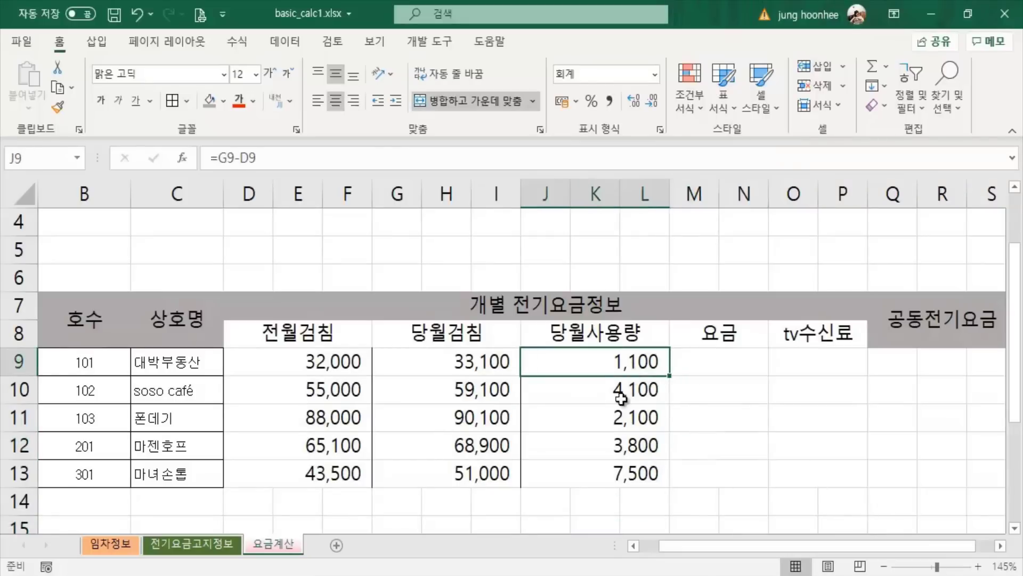
{"action": "left_click", "coordinate": [618, 397]}
{"action": "left_click", "coordinate": [621, 439]}
{"action": "left_click", "coordinate": [621, 474]}
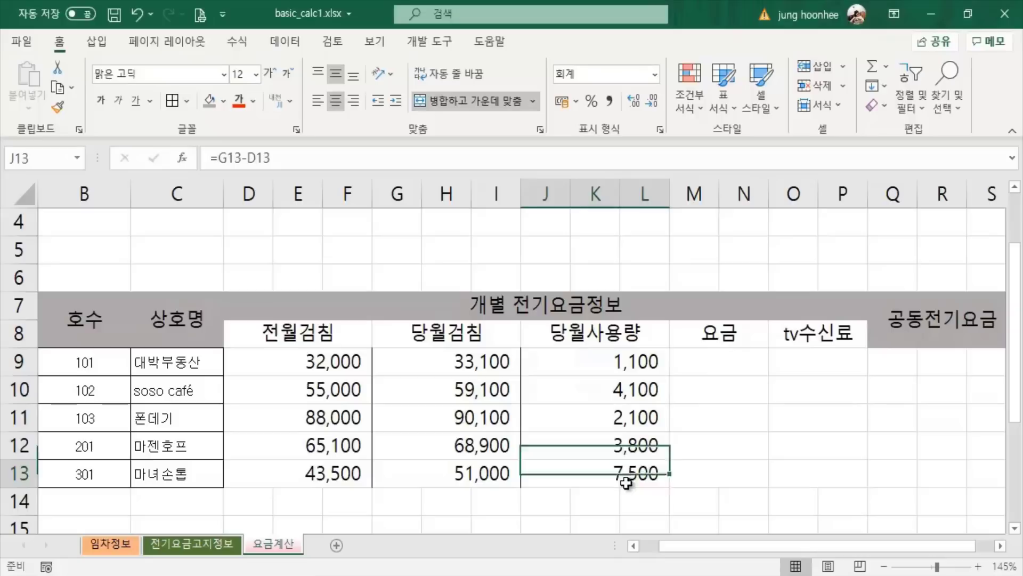
{"action": "left_click", "coordinate": [714, 368]}
{"action": "left_click", "coordinate": [717, 397]}
{"action": "left_click", "coordinate": [717, 417]}
{"action": "left_click", "coordinate": [722, 446]}
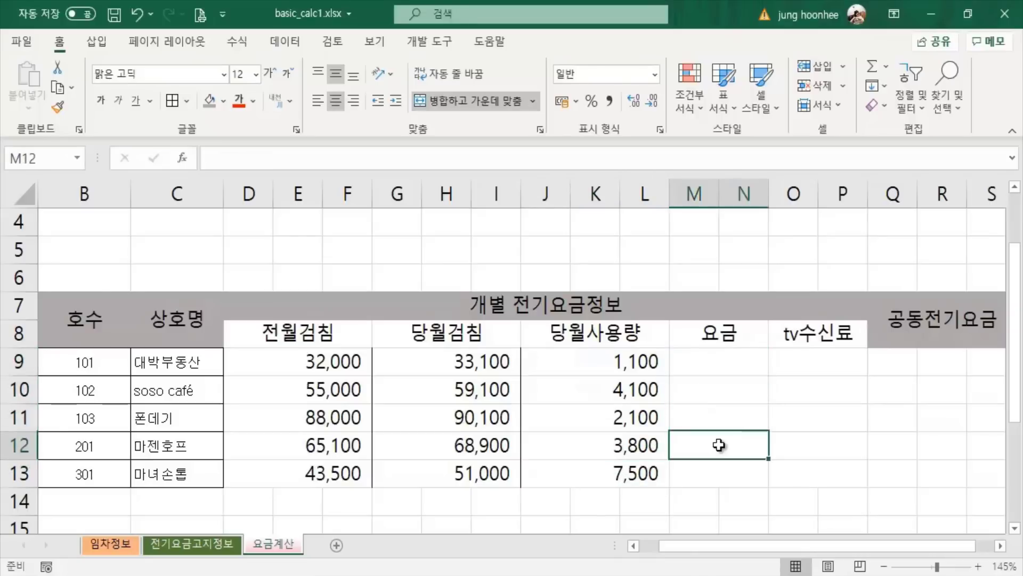
{"action": "left_click", "coordinate": [716, 473]}
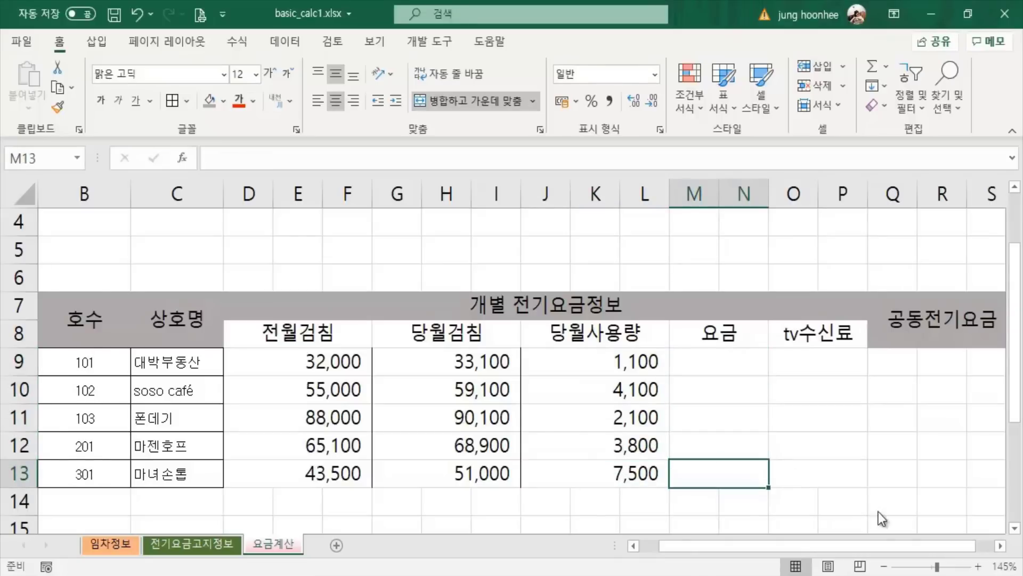
{"action": "scroll", "coordinate": [320, 467], "scroll_direction": "up", "scroll_amount": 1}
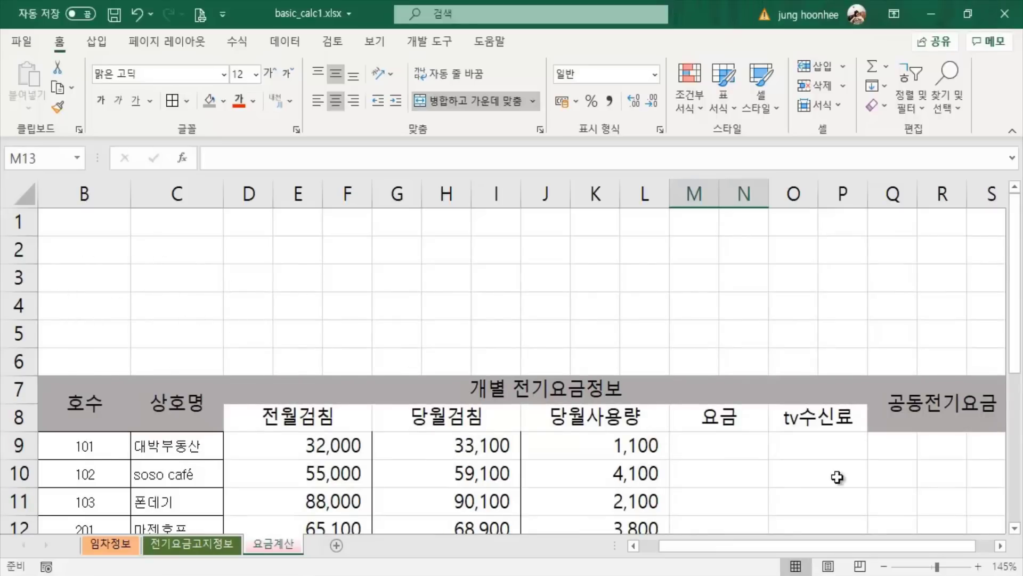
{"action": "left_click", "coordinate": [727, 450]}
{"action": "left_click", "coordinate": [711, 478]}
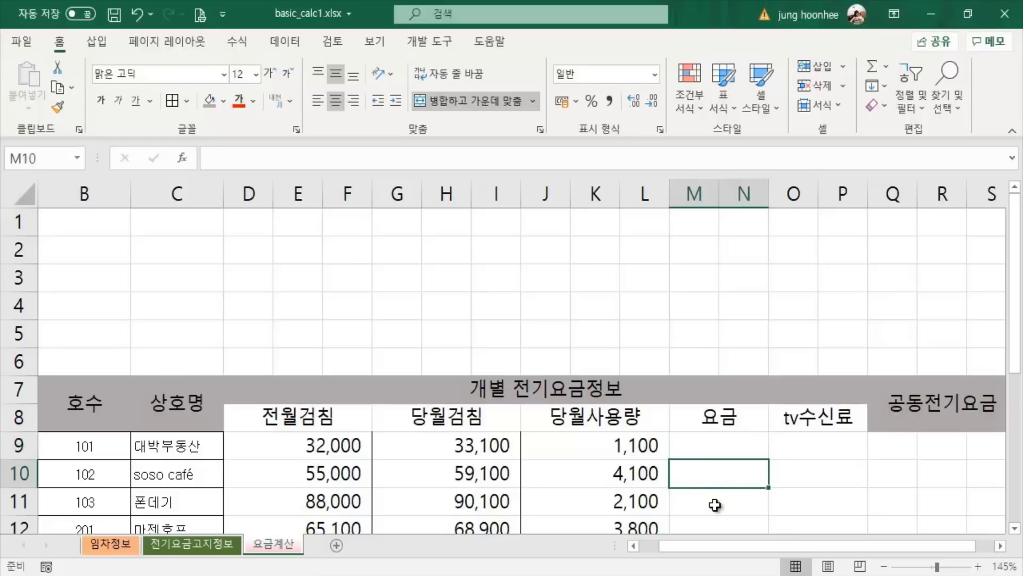
{"action": "left_click", "coordinate": [714, 498]}
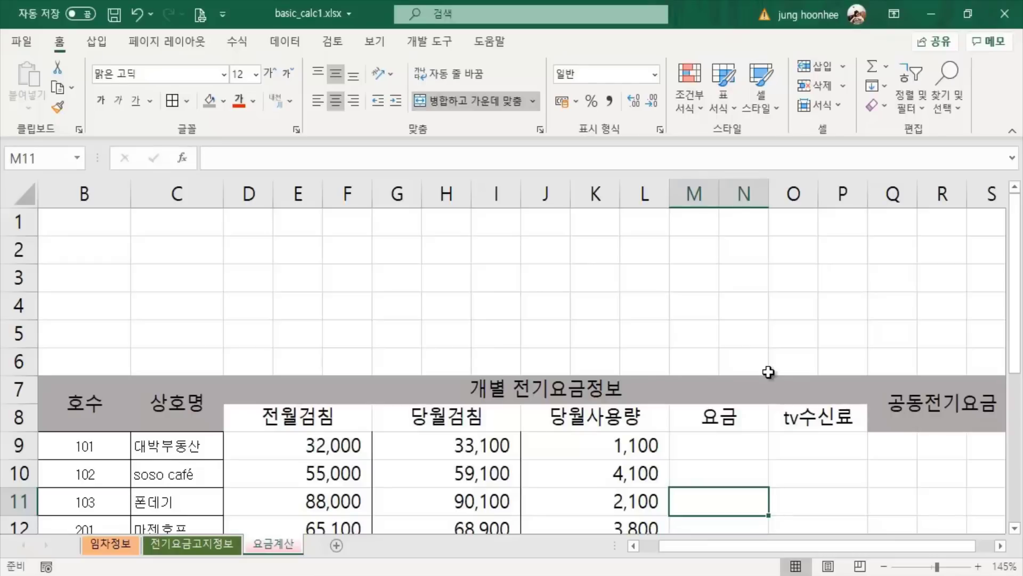
{"action": "left_click", "coordinate": [251, 249]}
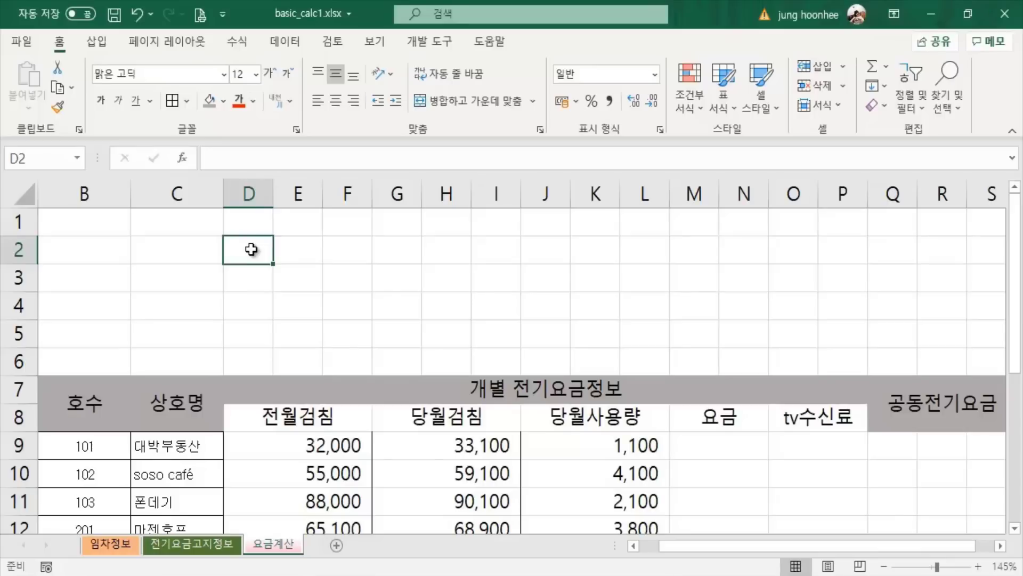
Merge and centre D3:F3, then type the heading 고지요금.
{"action": "left_click", "coordinate": [256, 276]}
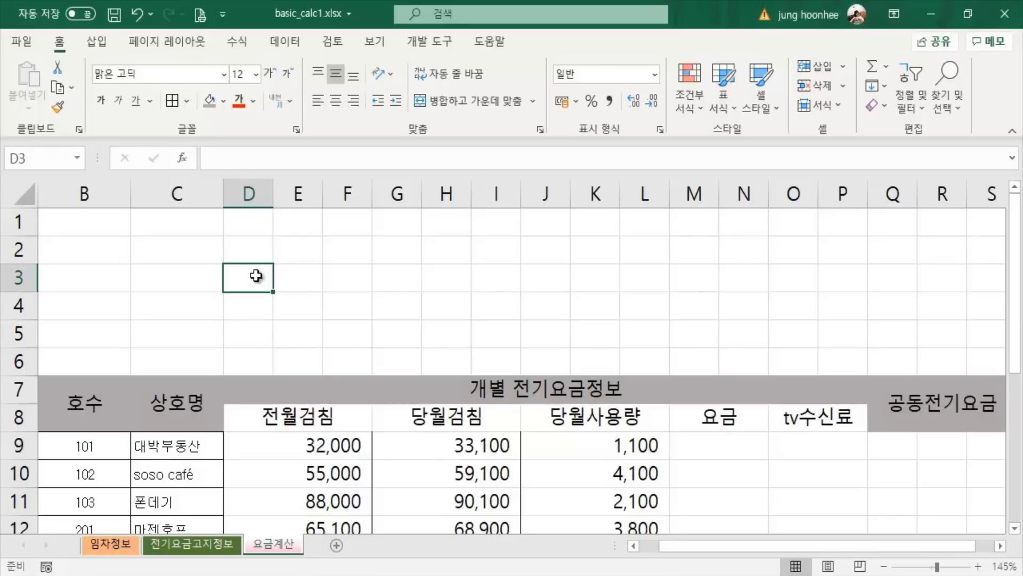
{"action": "left_click_drag", "start_coordinate": [257, 275], "coordinate": [292, 273]}
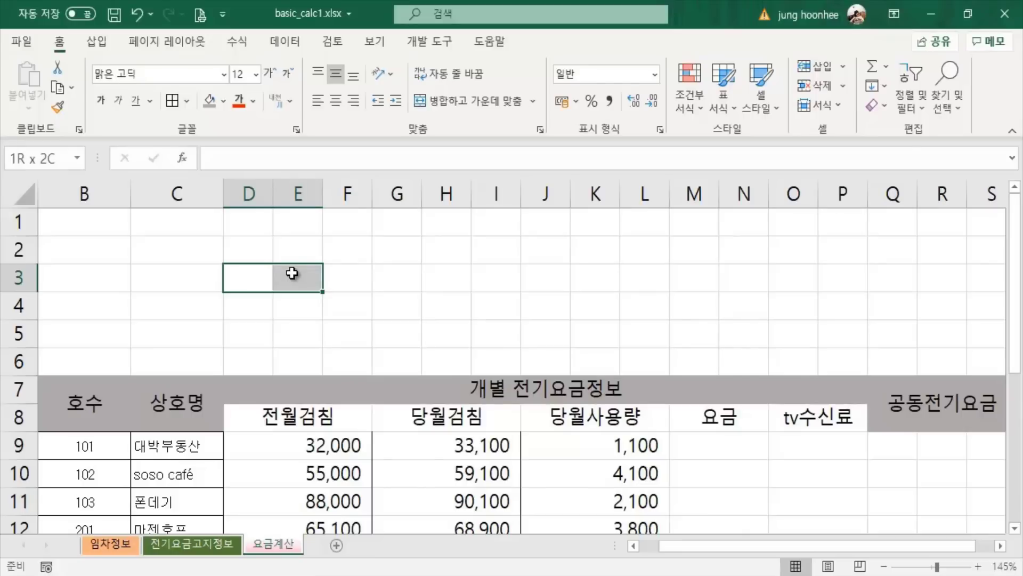
{"action": "left_click_drag", "start_coordinate": [292, 273], "coordinate": [336, 278]}
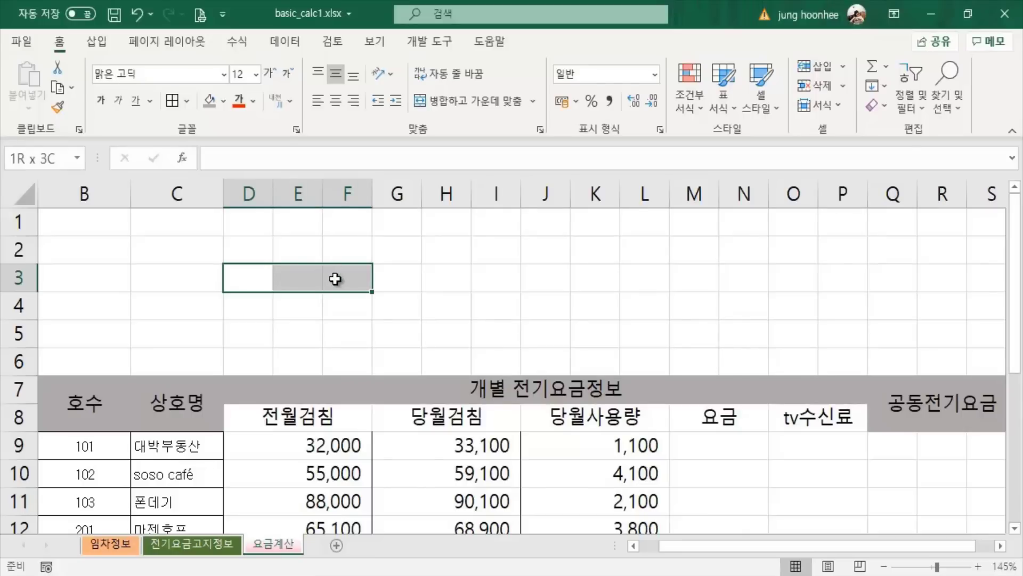
{"action": "left_click", "coordinate": [487, 100]}
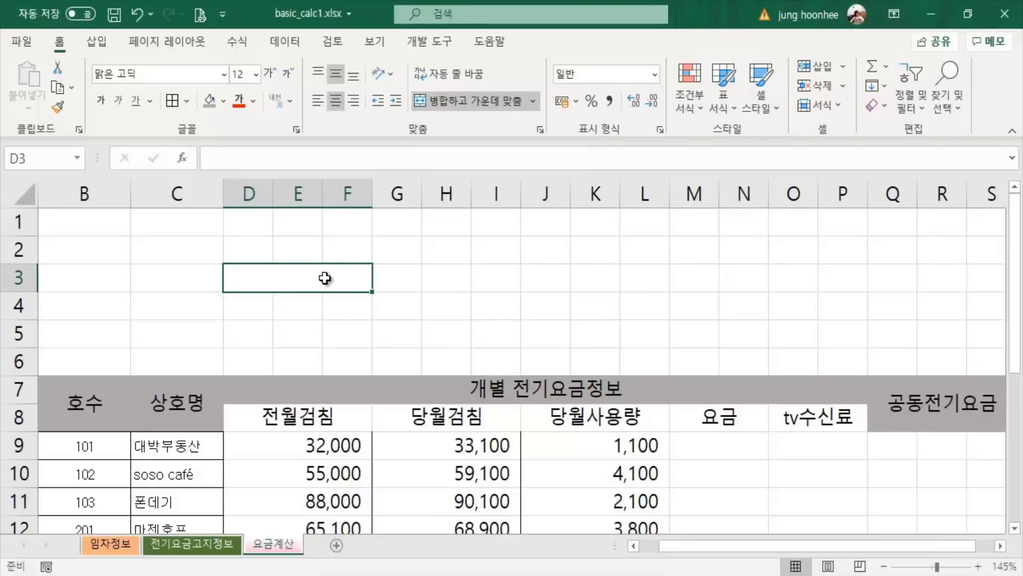
{"action": "type", "text": "고"}
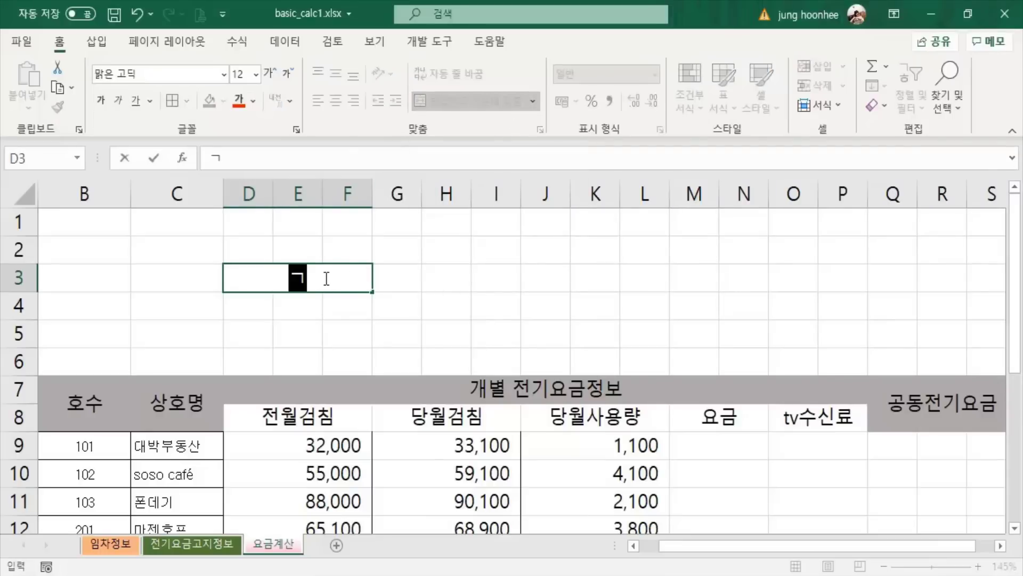
{"action": "type", "text": "지요금"}
{"action": "key", "text": "Return"}
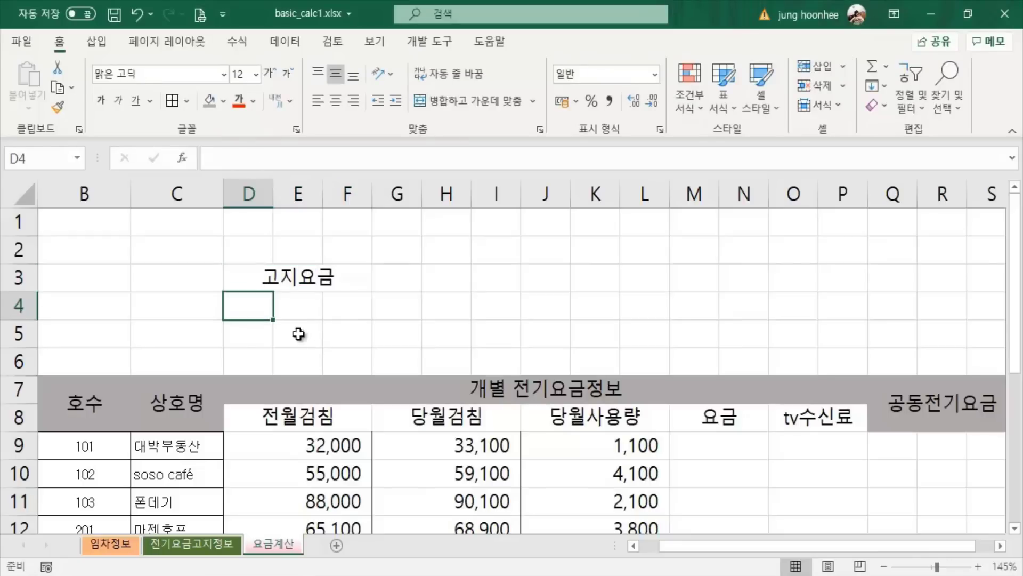
Merge and centre D4:F4, then copy that merged format to D5:F5 and D6:F6.
{"action": "left_click_drag", "start_coordinate": [252, 308], "coordinate": [334, 311]}
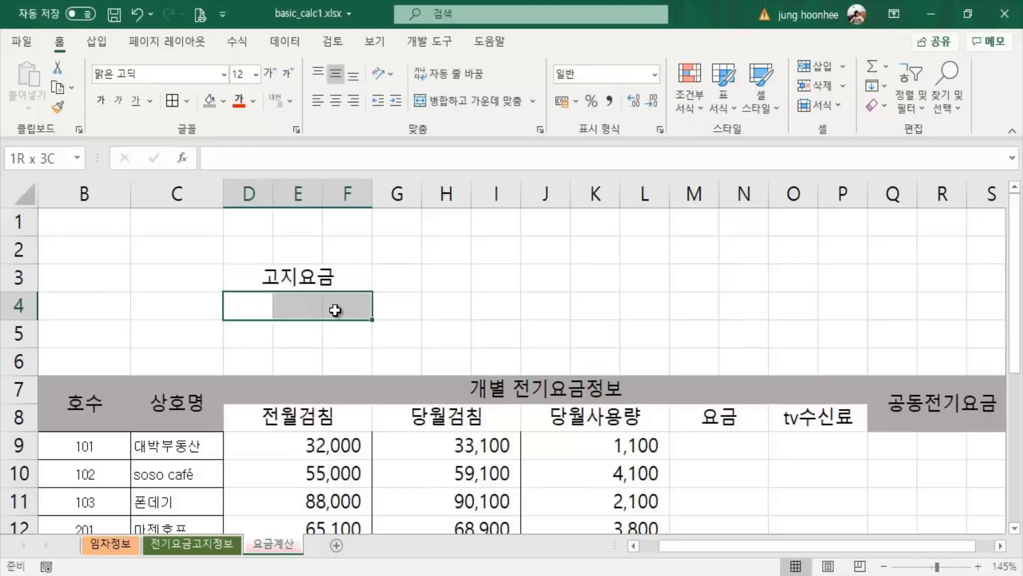
{"action": "left_click", "coordinate": [462, 98]}
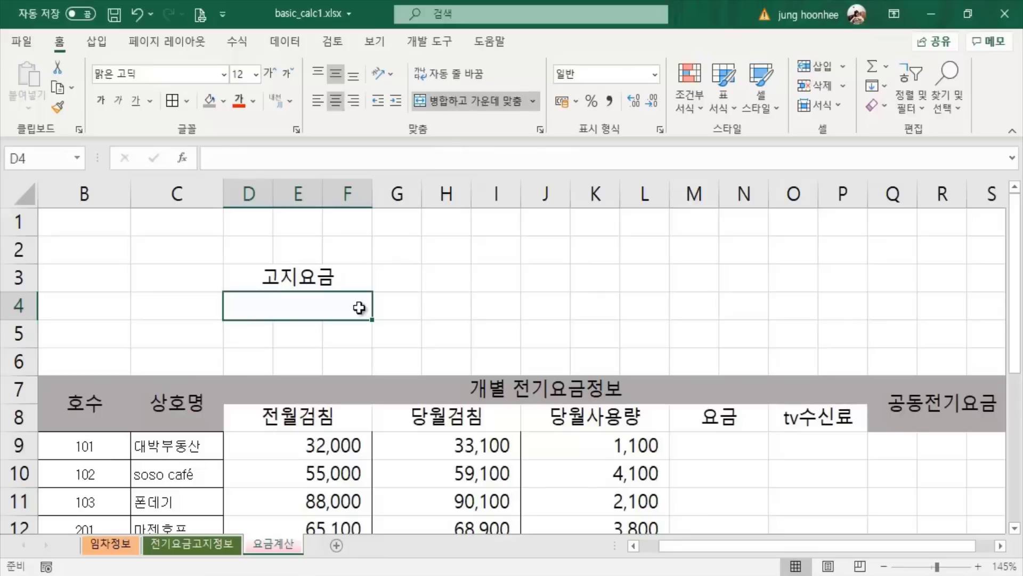
{"action": "left_click", "coordinate": [58, 108]}
{"action": "left_click", "coordinate": [247, 330]}
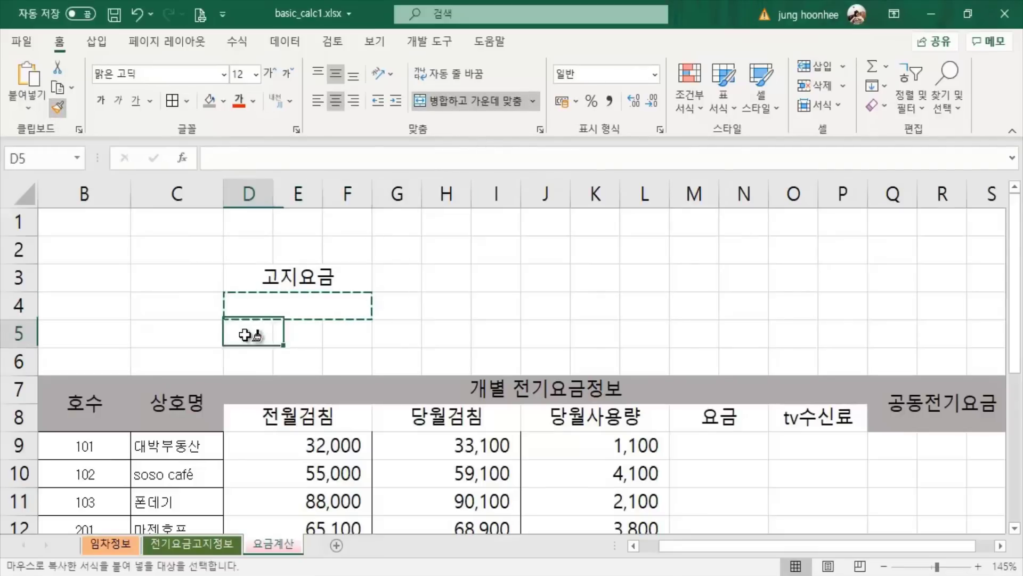
{"action": "left_click", "coordinate": [246, 361]}
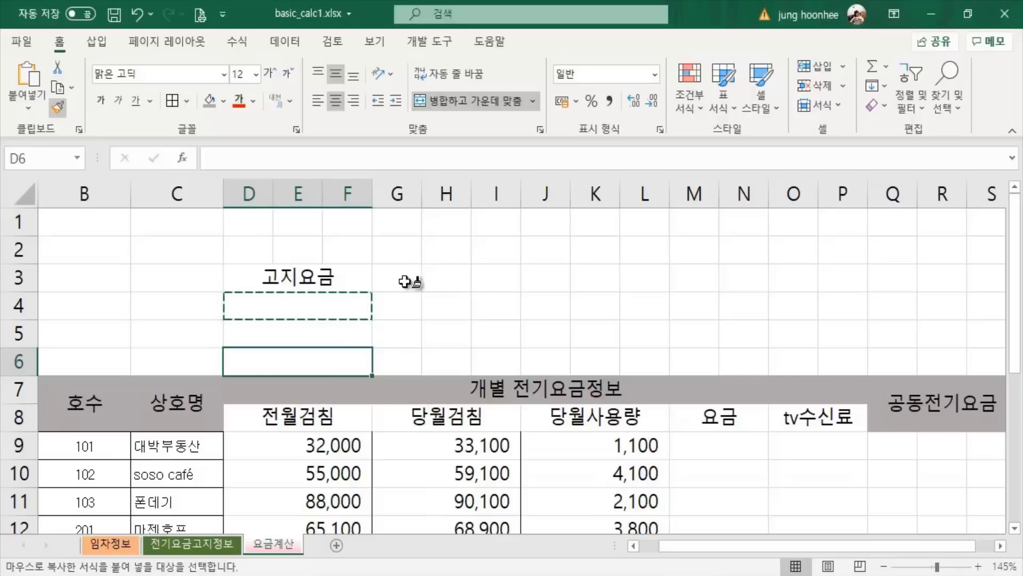
Paint the merged format onto G3:I3, G4:I4, G5:I5 and G6:I6.
{"action": "left_click", "coordinate": [403, 281]}
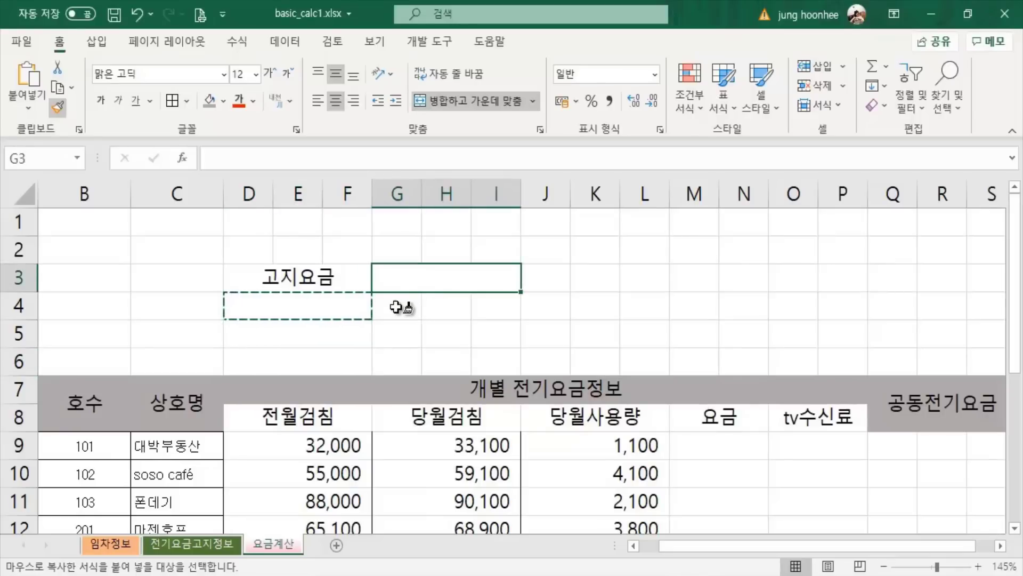
{"action": "left_click", "coordinate": [395, 305]}
{"action": "left_click", "coordinate": [399, 334]}
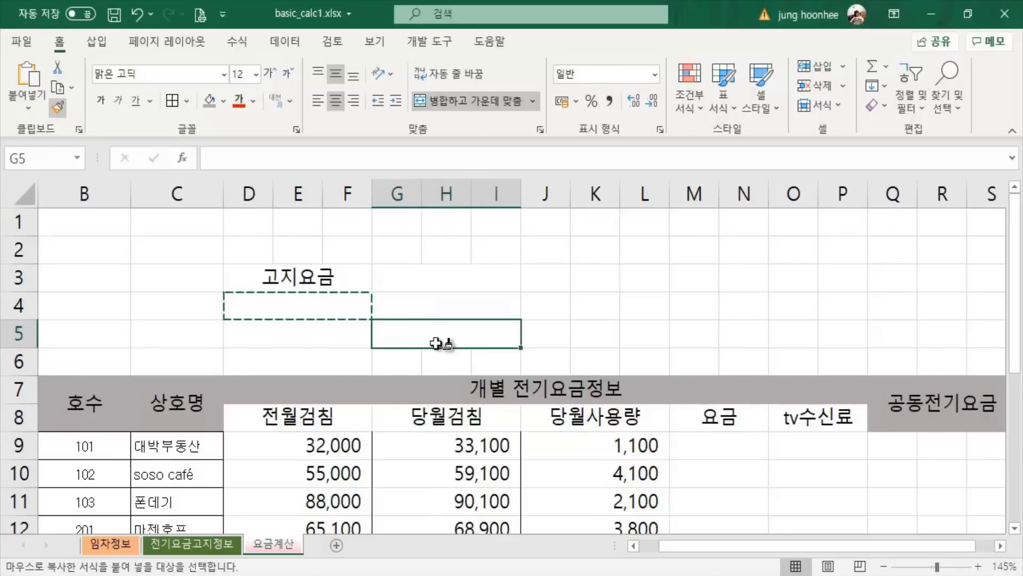
{"action": "left_click", "coordinate": [389, 363]}
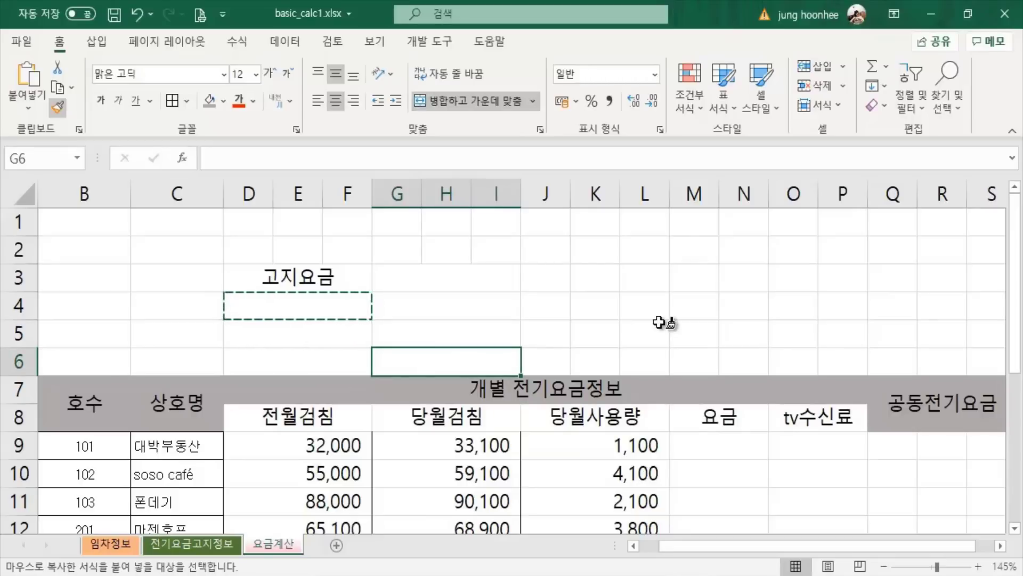
{"action": "key", "text": "Escape"}
Enter the label tv수신료 in merged cell G3.
{"action": "left_click", "coordinate": [427, 272]}
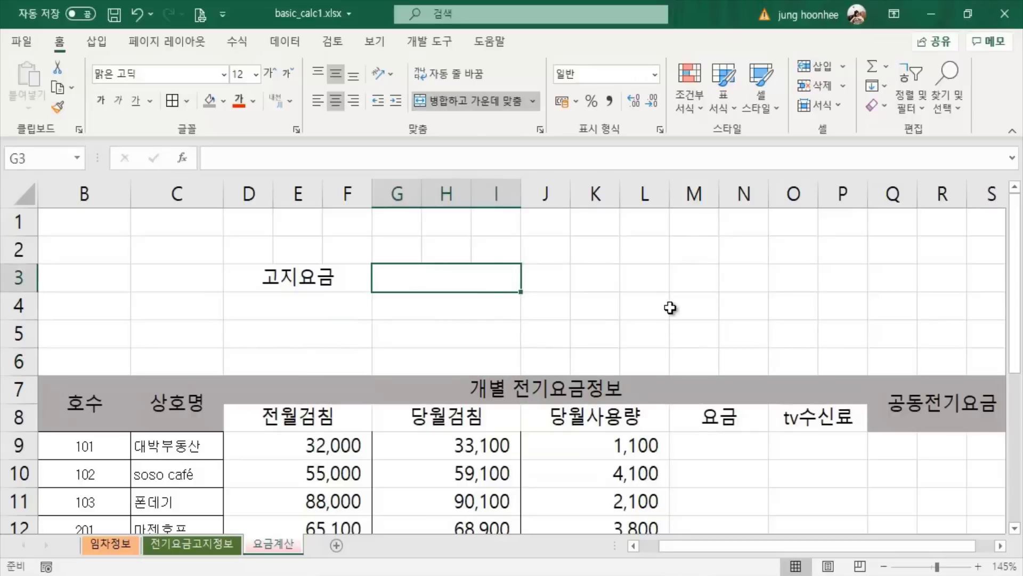
{"action": "type", "text": "ㅅㅡ"}
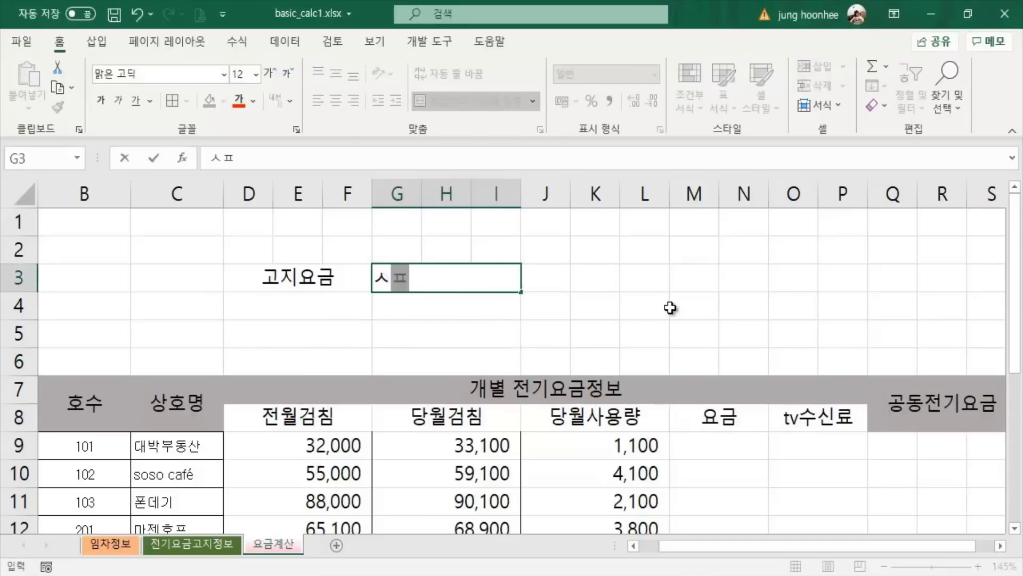
{"action": "key", "text": "BackSpace"}
{"action": "key", "text": "BackSpace"}
{"action": "type", "text": "tv"}
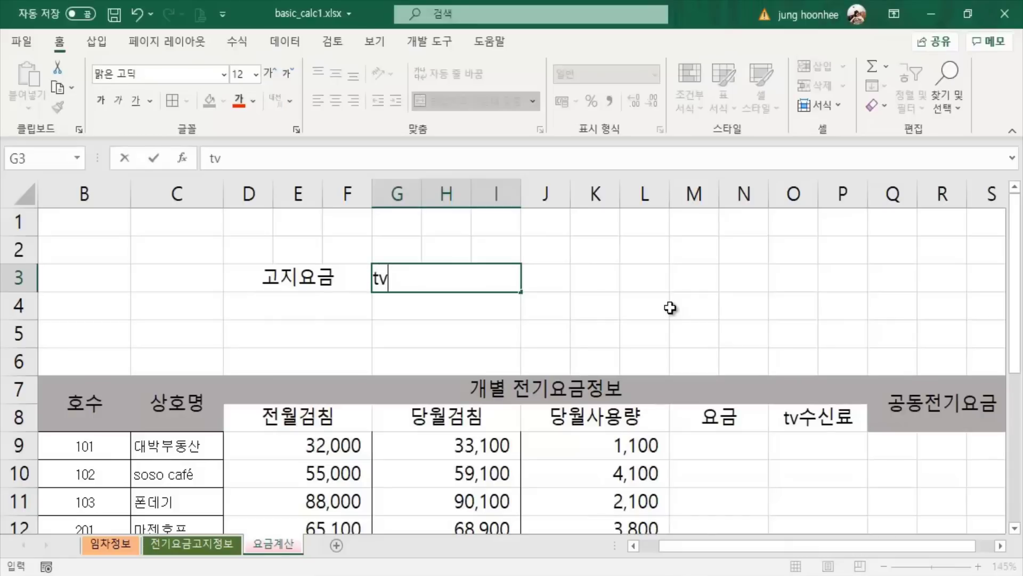
{"action": "type", "text": "수신료"}
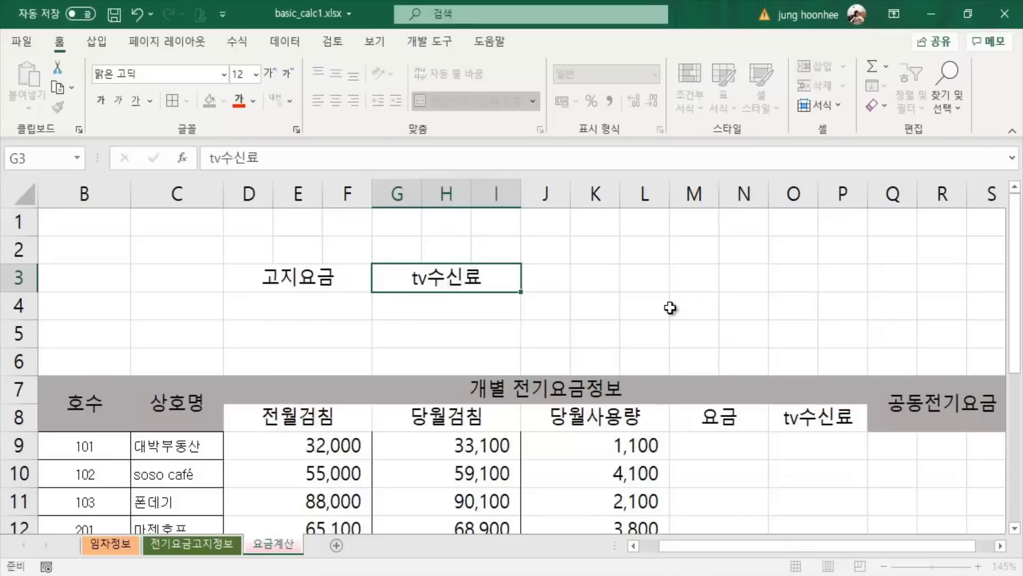
{"action": "key", "text": "Return"}
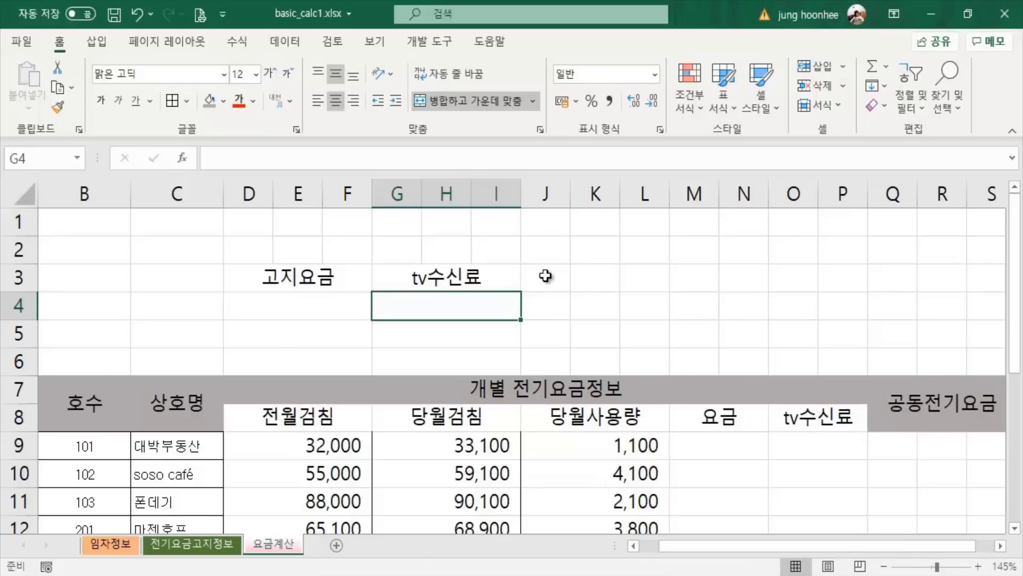
Merge and centre J3:L3, then paint that format onto J4:L4, J5:L5 and J6:L6.
{"action": "left_click", "coordinate": [545, 276]}
{"action": "left_click_drag", "start_coordinate": [545, 275], "coordinate": [629, 273]}
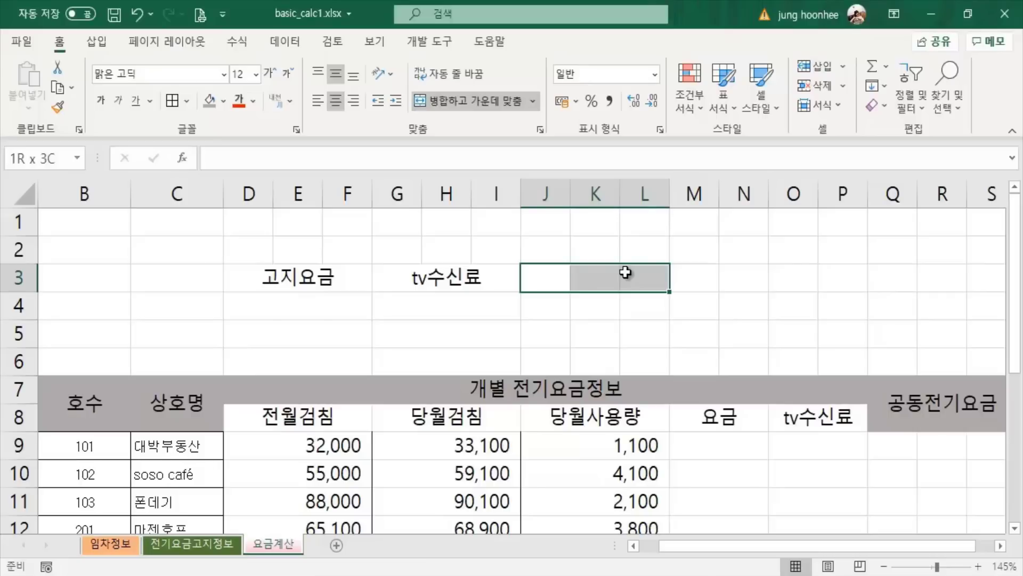
{"action": "left_click", "coordinate": [462, 100]}
{"action": "left_click", "coordinate": [59, 107]}
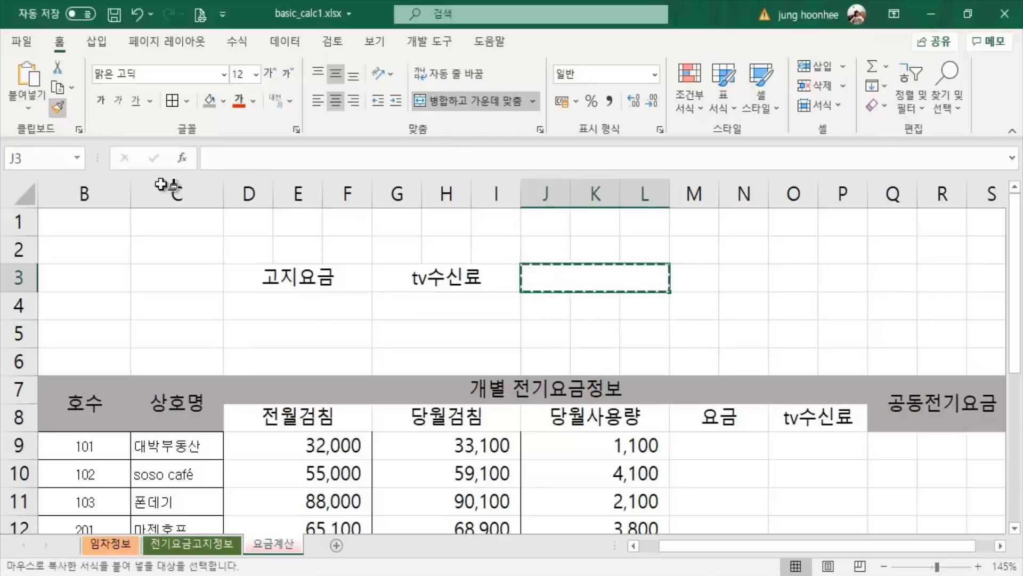
{"action": "left_click", "coordinate": [56, 109]}
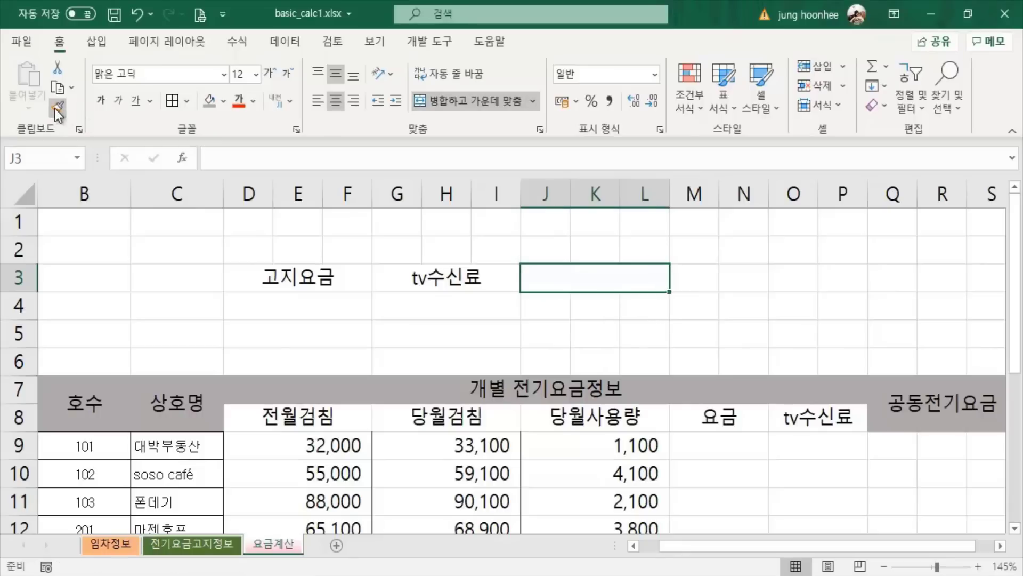
{"action": "double_click", "coordinate": [55, 109]}
{"action": "left_click", "coordinate": [553, 311]}
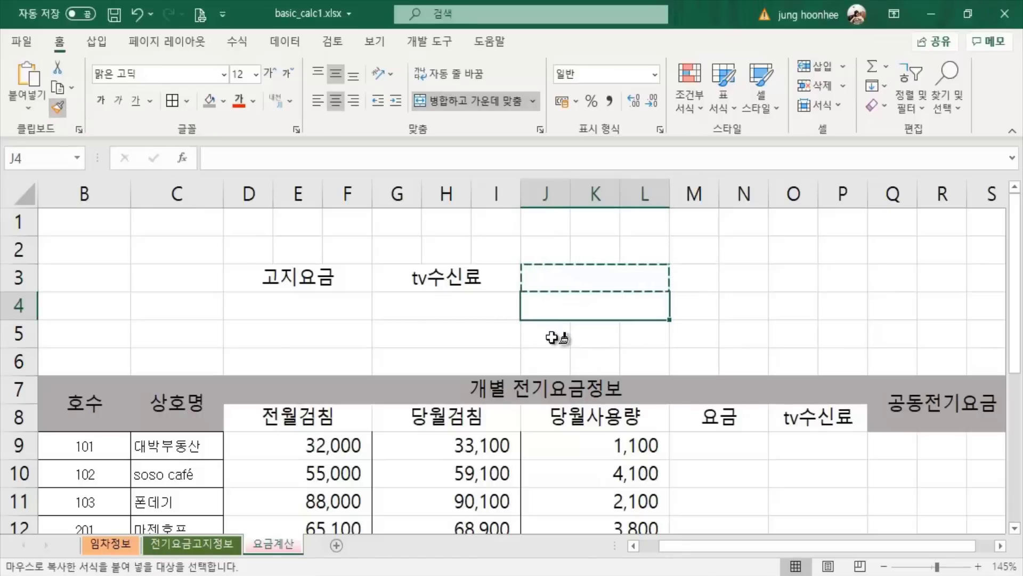
{"action": "left_click", "coordinate": [552, 338]}
{"action": "left_click", "coordinate": [552, 365]}
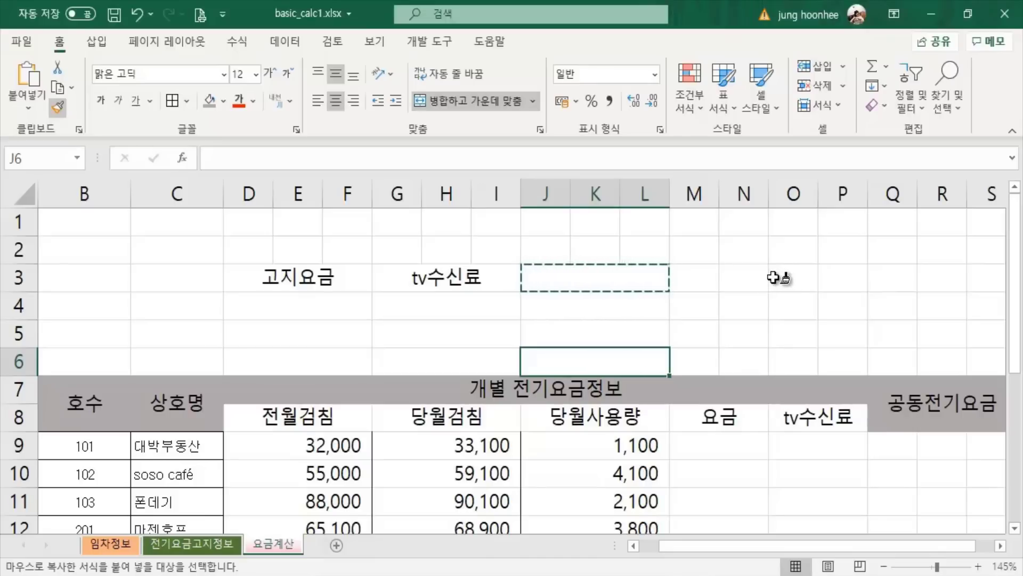
Paint the same merged format onto M3:O3, M4:O4, M5:O5 and M6:O6.
{"action": "left_click", "coordinate": [698, 277]}
{"action": "left_click", "coordinate": [698, 312]}
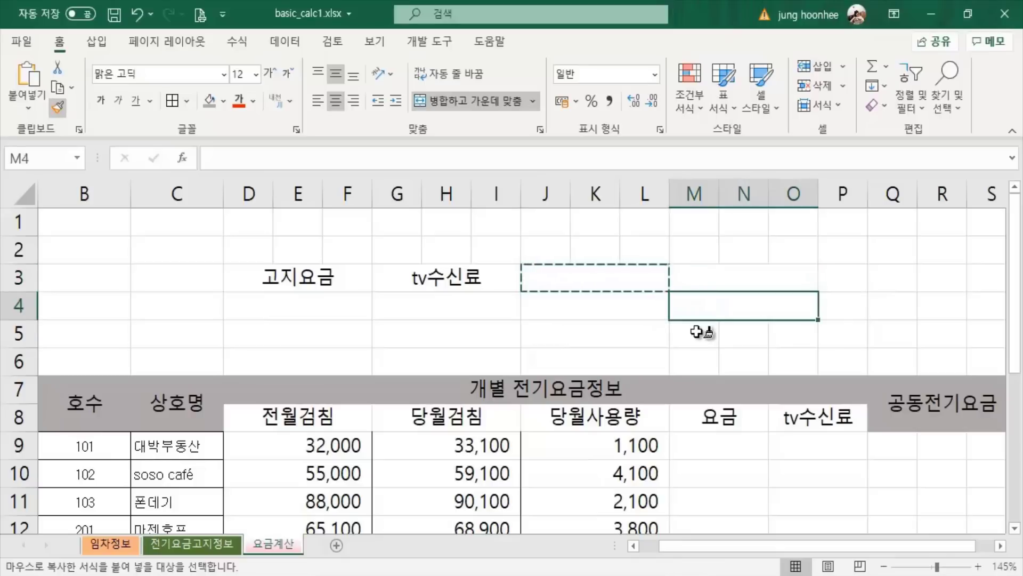
{"action": "left_click", "coordinate": [696, 332]}
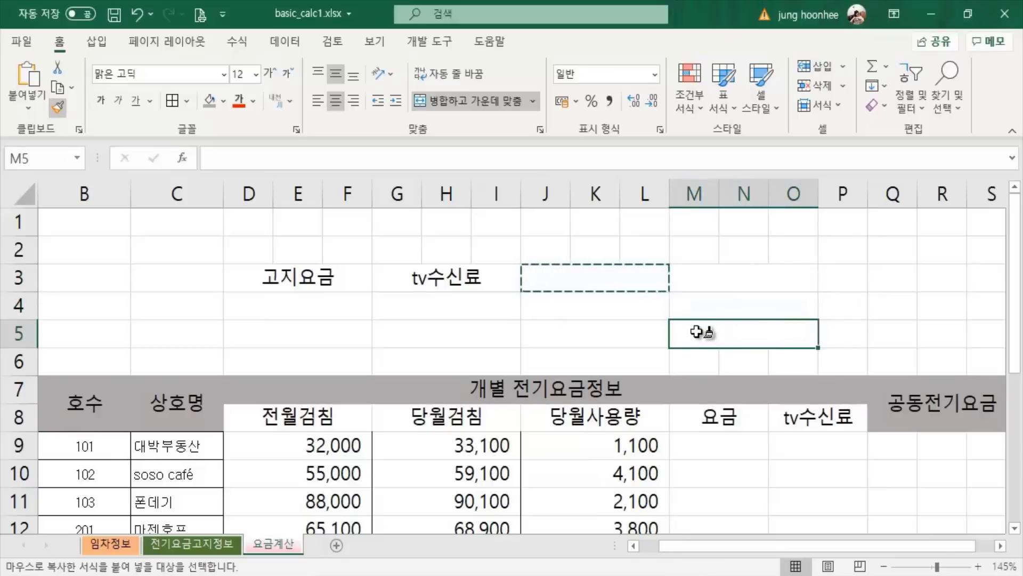
{"action": "left_click", "coordinate": [705, 362]}
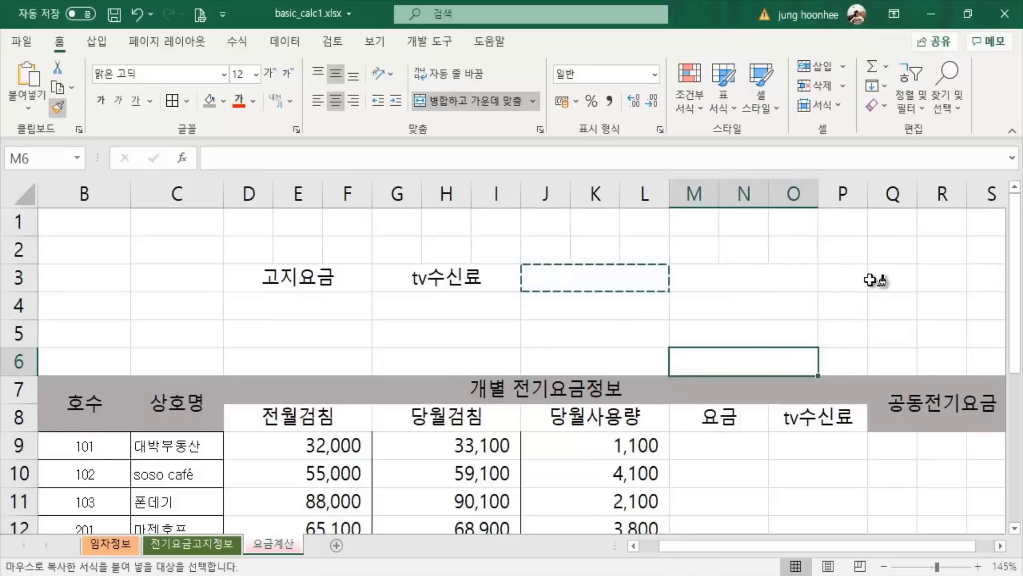
{"action": "key", "text": "Escape"}
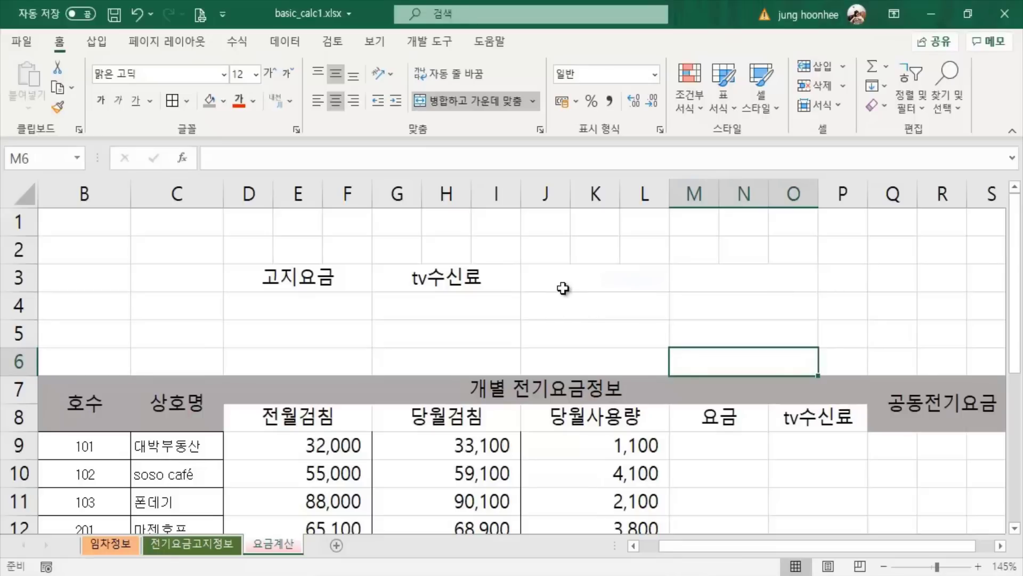
{"action": "left_click", "coordinate": [587, 278]}
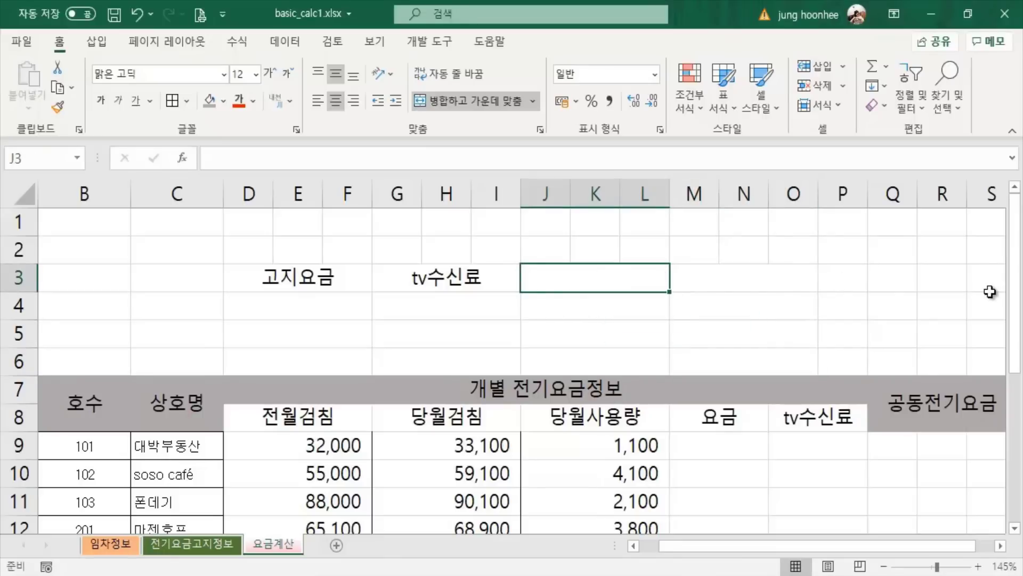
Label J3 공급가액 and M3 부가가치세.
{"action": "type", "text": "공급가"}
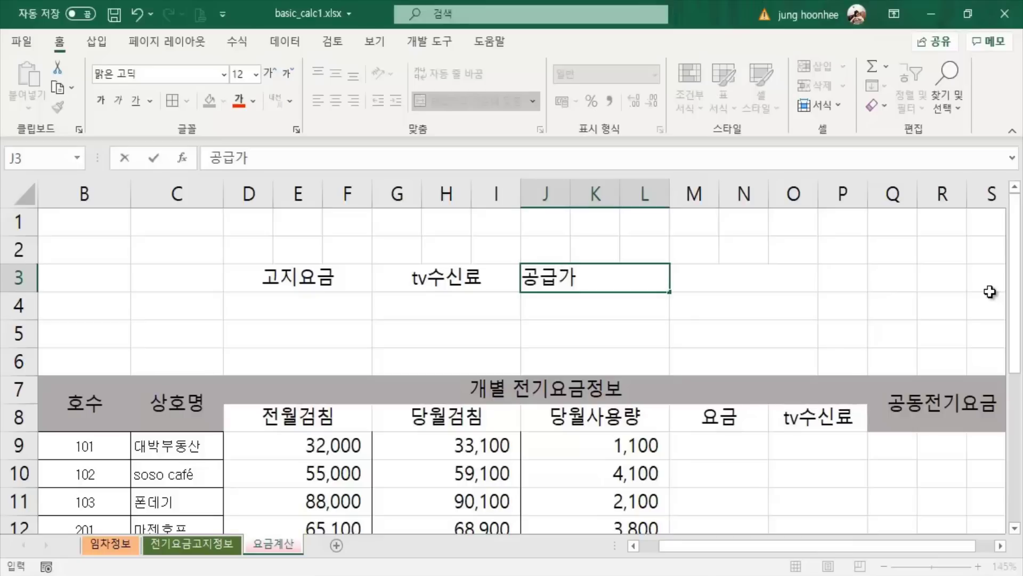
{"action": "type", "text": "액"}
{"action": "key", "text": "Tab"}
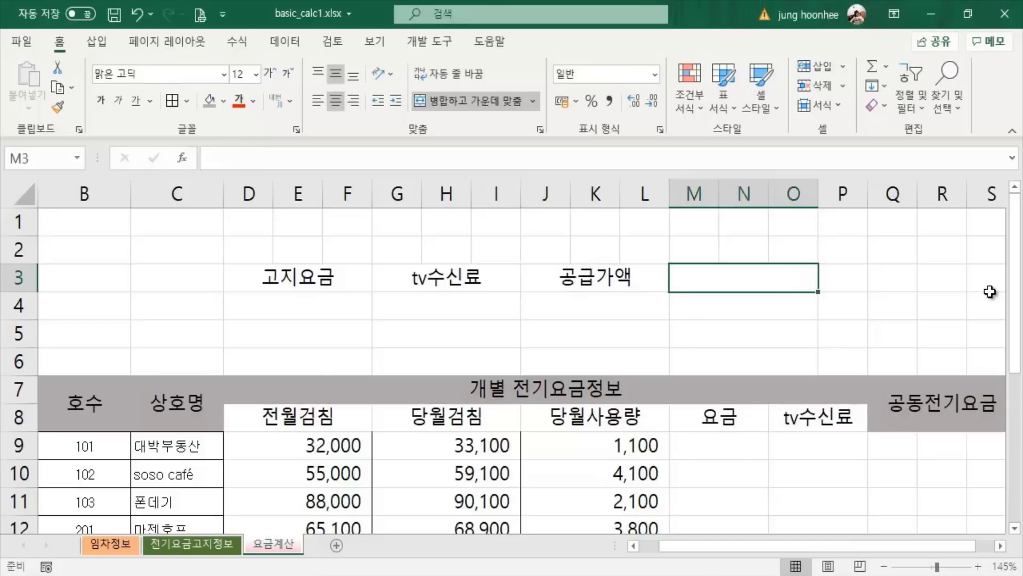
{"action": "type", "text": "부가가"}
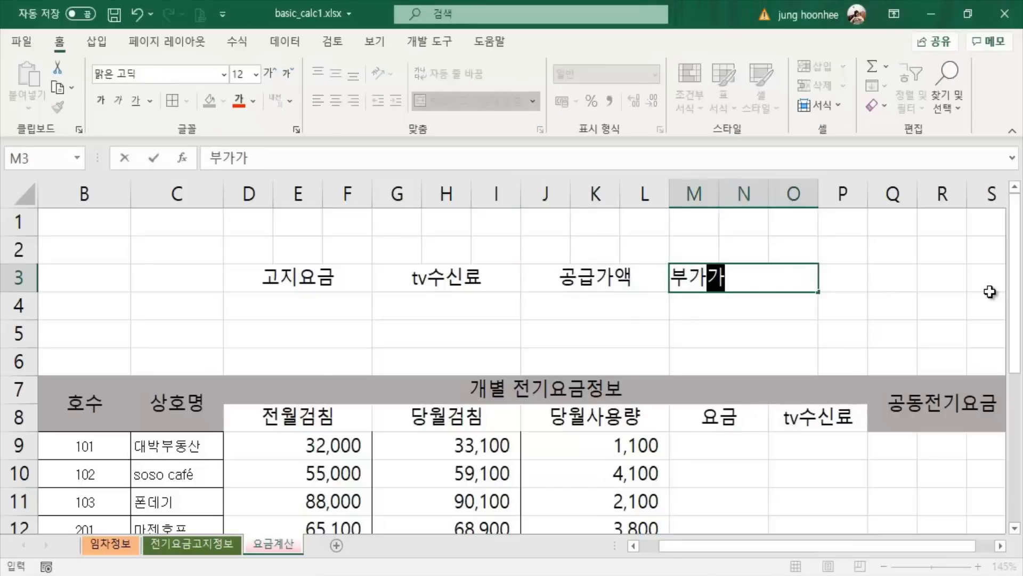
{"action": "type", "text": "치세"}
{"action": "key", "text": "Return"}
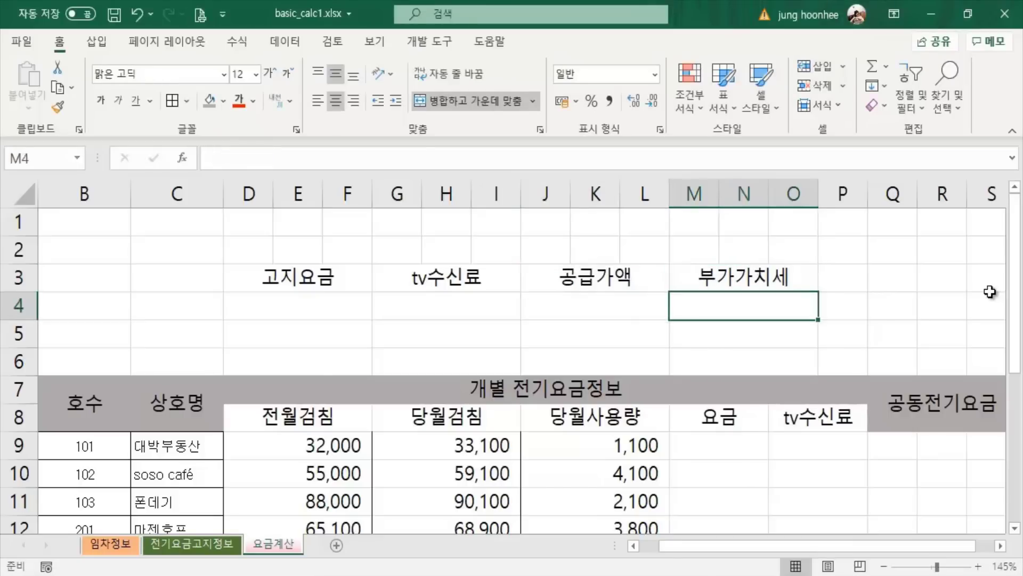
Label D5 개별합산사용량 and G5 개별합산전기요금.
{"action": "left_click", "coordinate": [302, 313]}
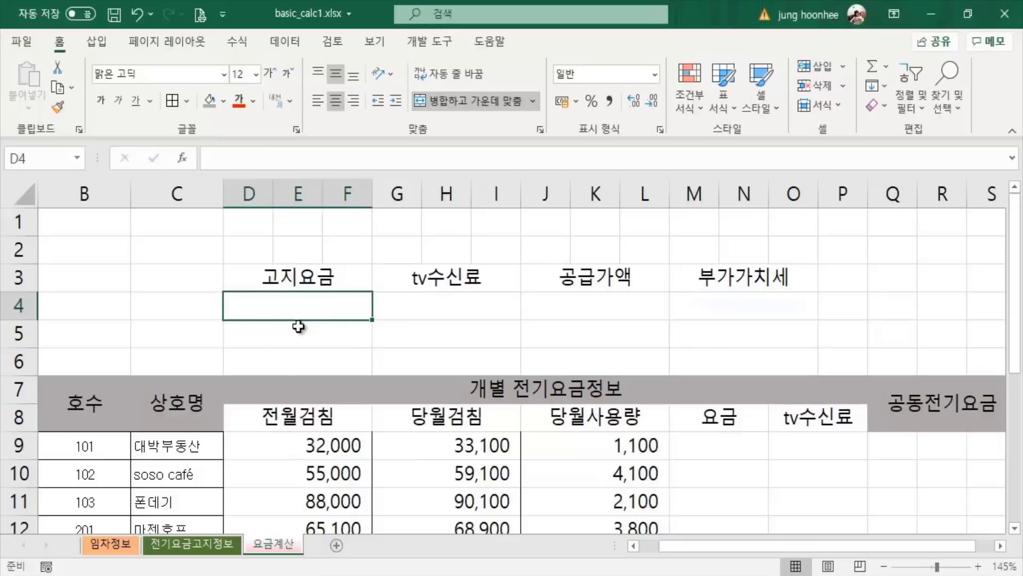
{"action": "left_click", "coordinate": [298, 326]}
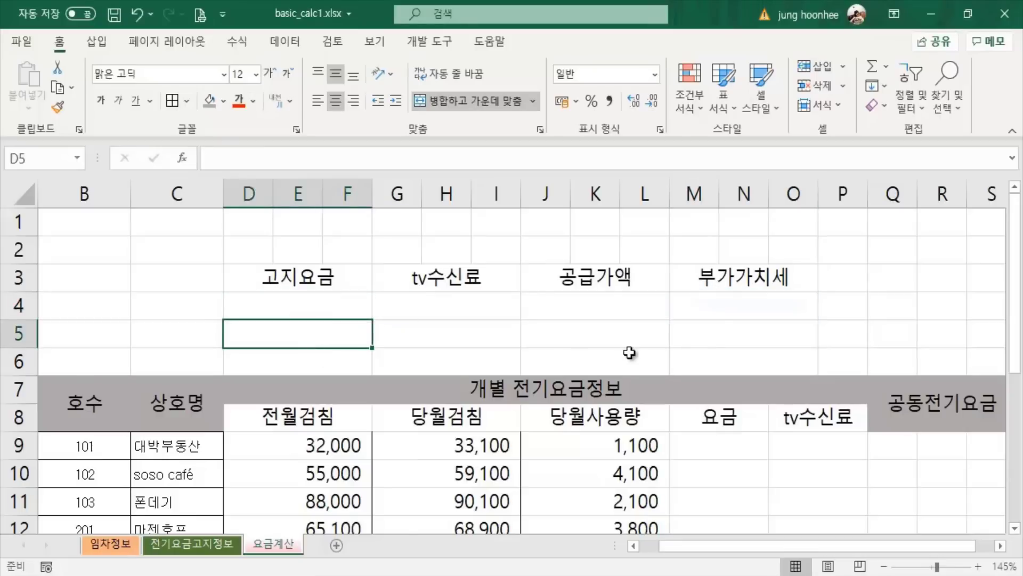
{"action": "type", "text": "개별합사"}
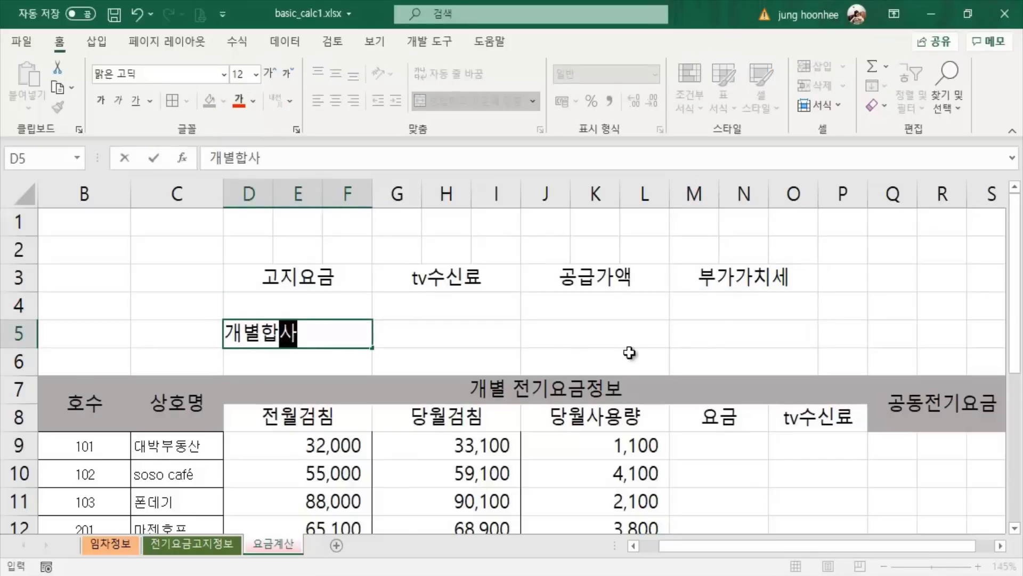
{"action": "type", "text": "ㄴ사용량"}
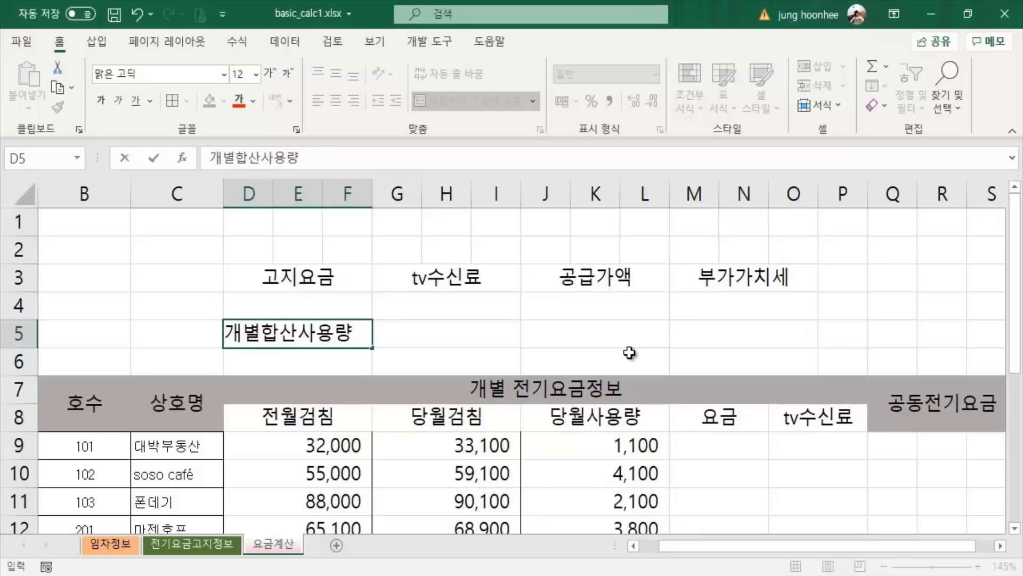
{"action": "key", "text": "Tab"}
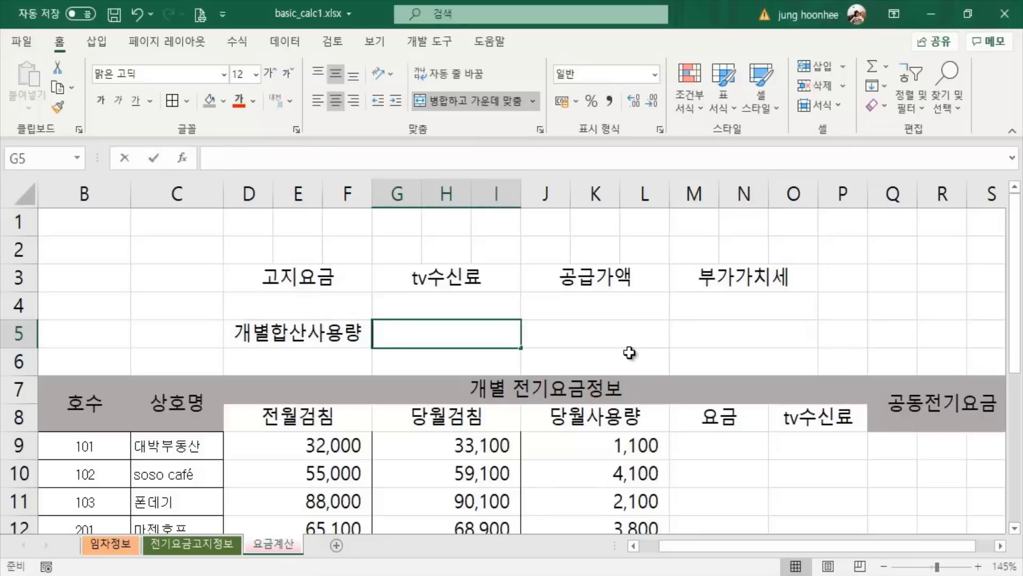
{"action": "type", "text": "개별합산"}
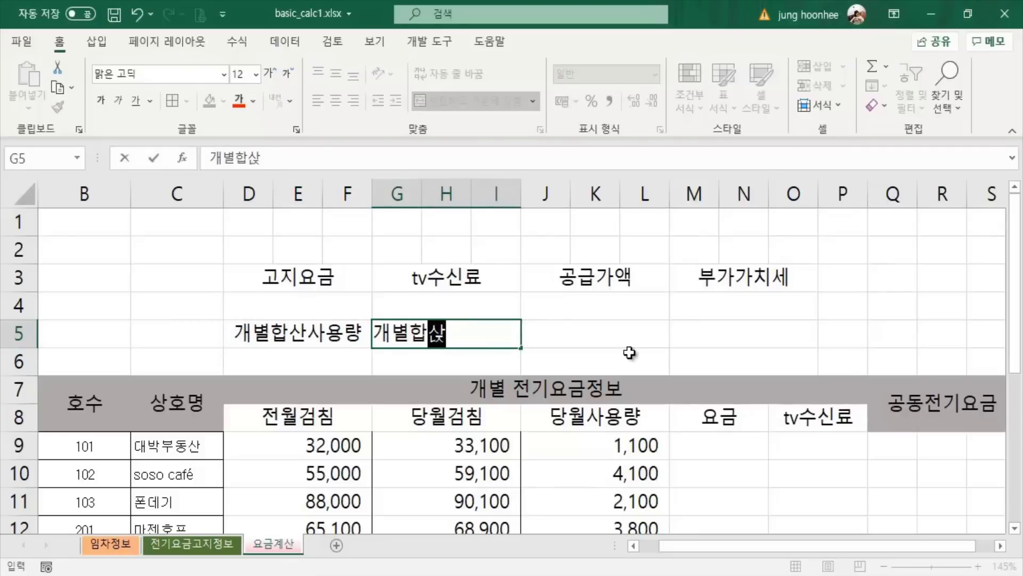
{"action": "type", "text": "전기"}
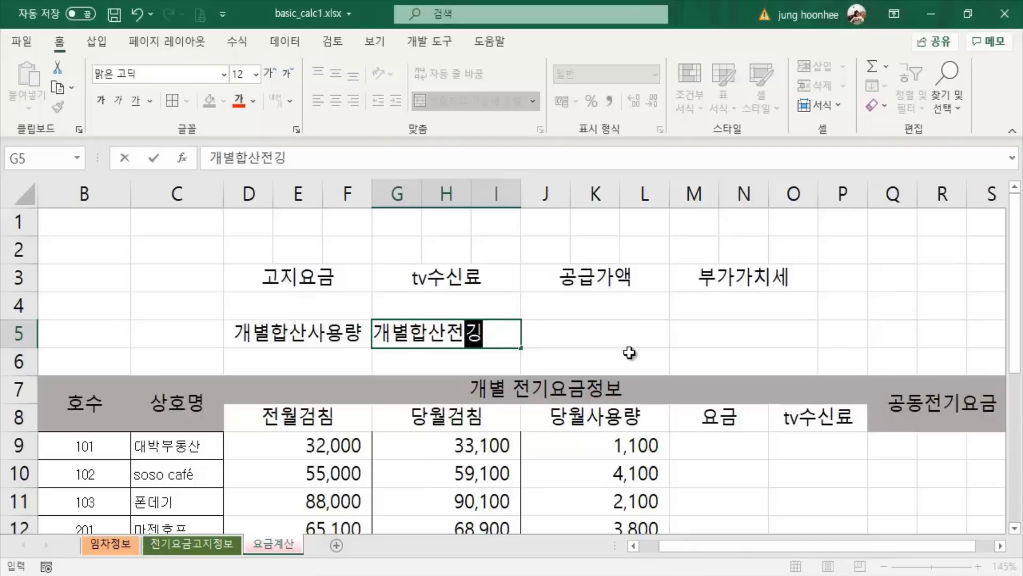
{"action": "type", "text": "요금"}
{"action": "key", "text": "Return"}
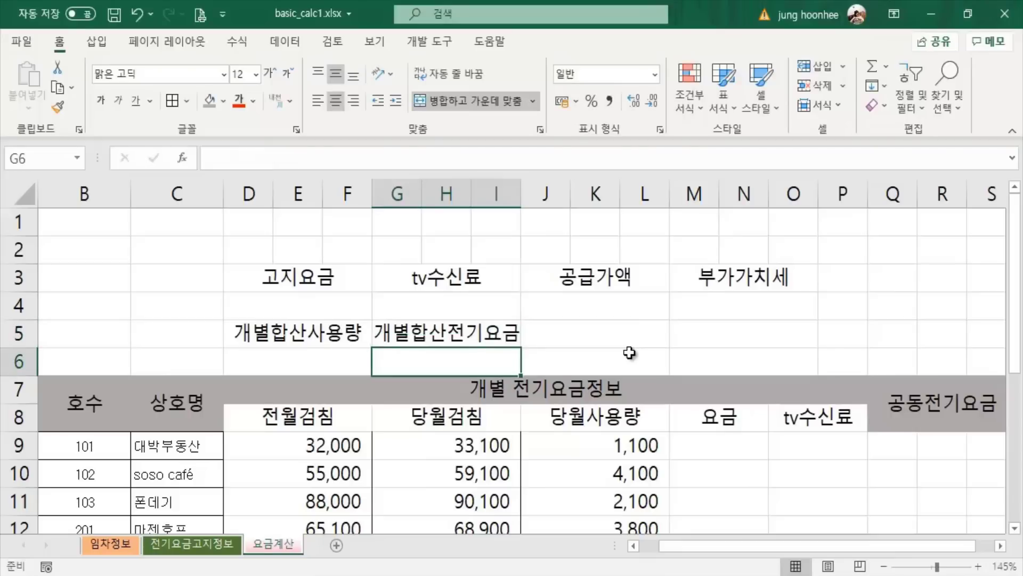
Label J5 전월사용 and M5 당월사용.
{"action": "left_click", "coordinate": [593, 336]}
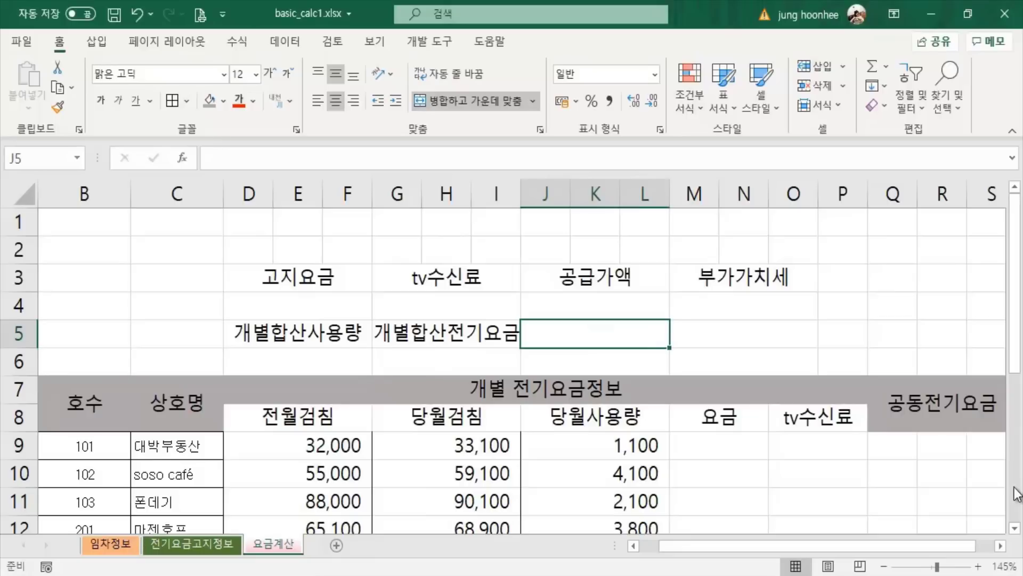
{"action": "type", "text": "전월"}
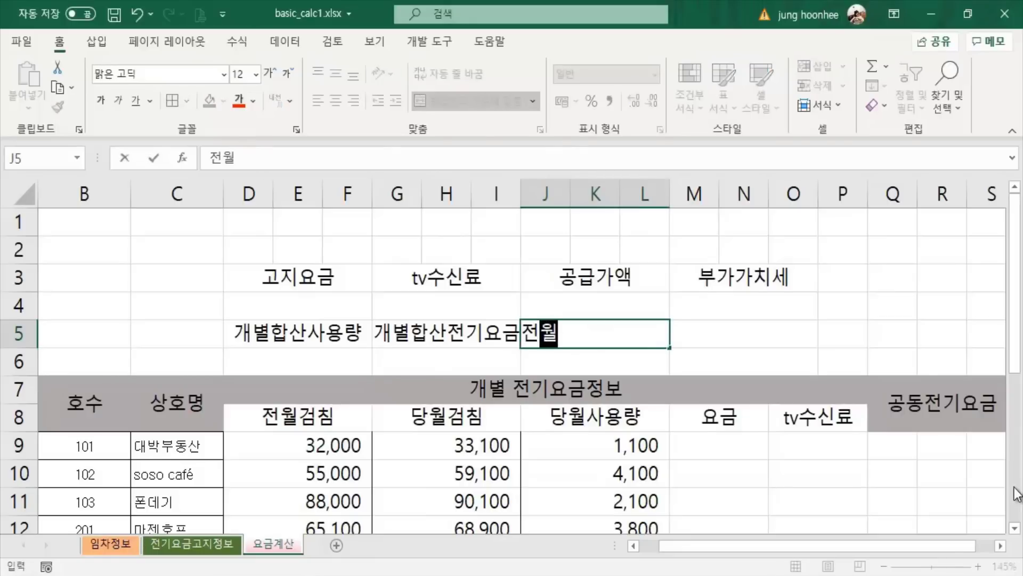
{"action": "type", "text": "사요ㅇ"}
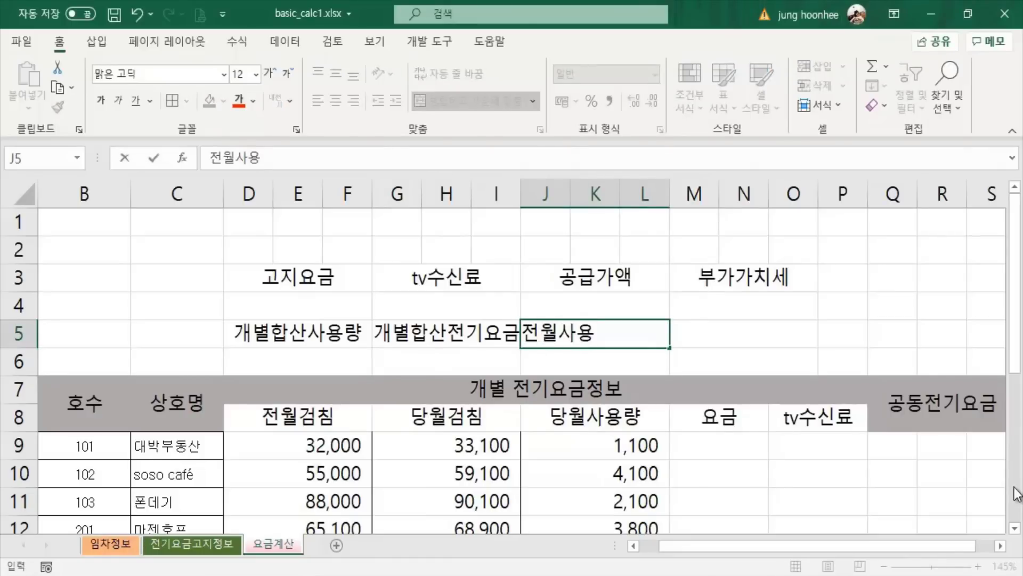
{"action": "key", "text": "Tab"}
{"action": "type", "text": "ㄷ당월"}
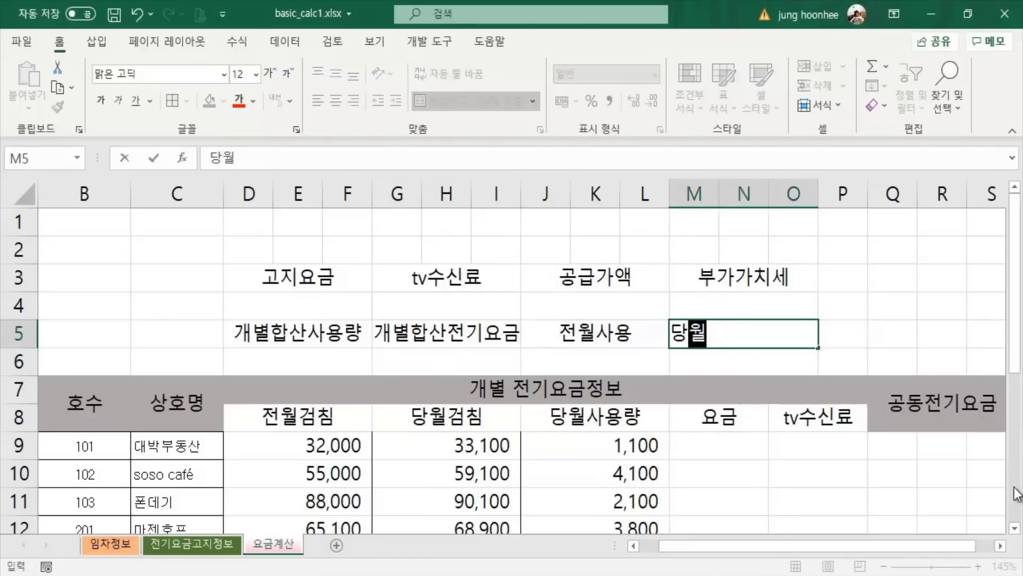
{"action": "type", "text": "사요ㅇ"}
{"action": "key", "text": "Return"}
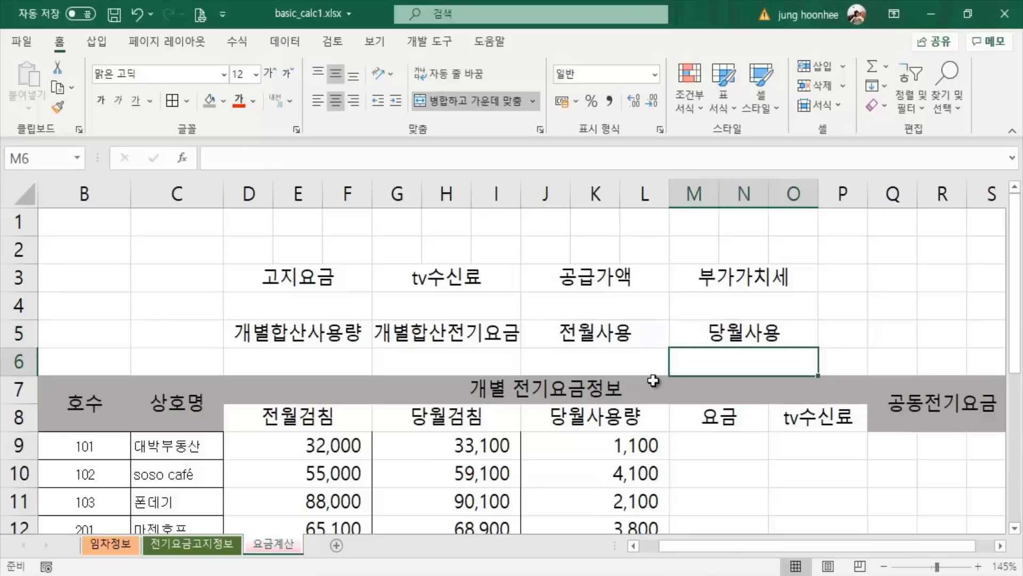
{"action": "left_click", "coordinate": [620, 367]}
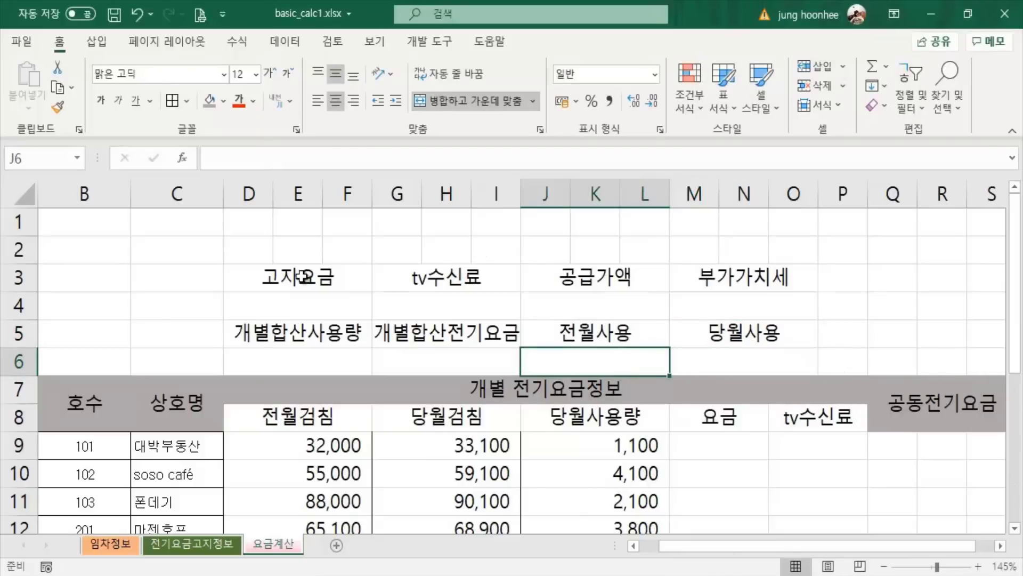
{"action": "left_click_drag", "start_coordinate": [298, 274], "coordinate": [723, 265]}
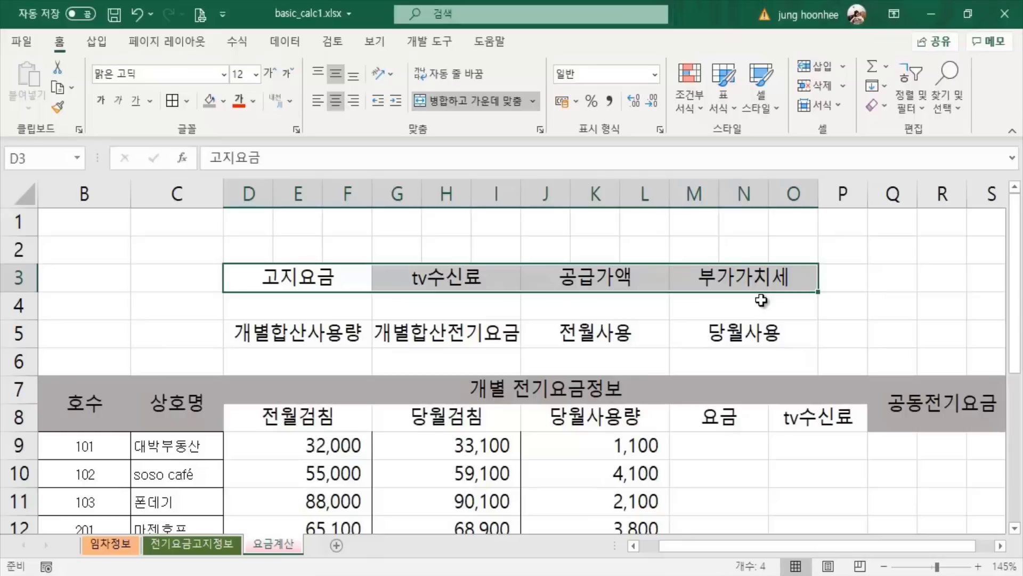
Fill the D3:O3 and D5:O5 heading rows with light gold.
{"action": "left_click", "coordinate": [223, 100]}
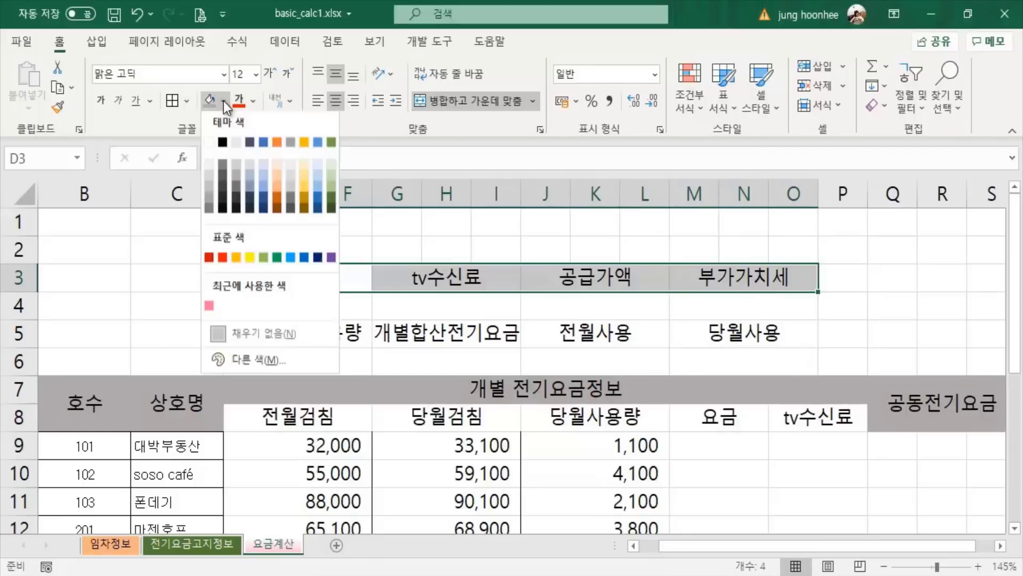
{"action": "left_click", "coordinate": [305, 167]}
{"action": "left_click_drag", "start_coordinate": [304, 335], "coordinate": [714, 331]}
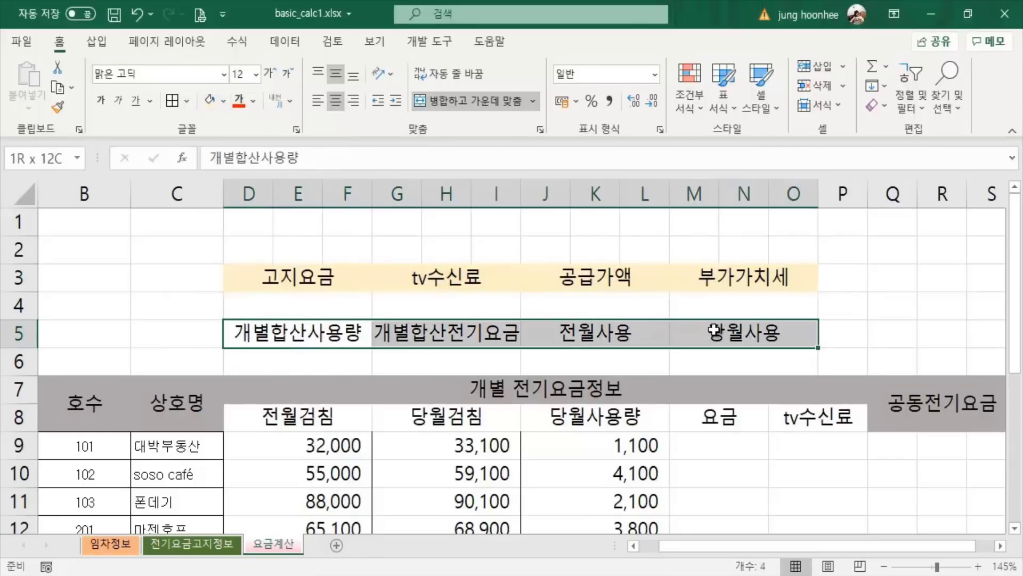
{"action": "left_click", "coordinate": [210, 101]}
{"action": "left_click", "coordinate": [586, 280]}
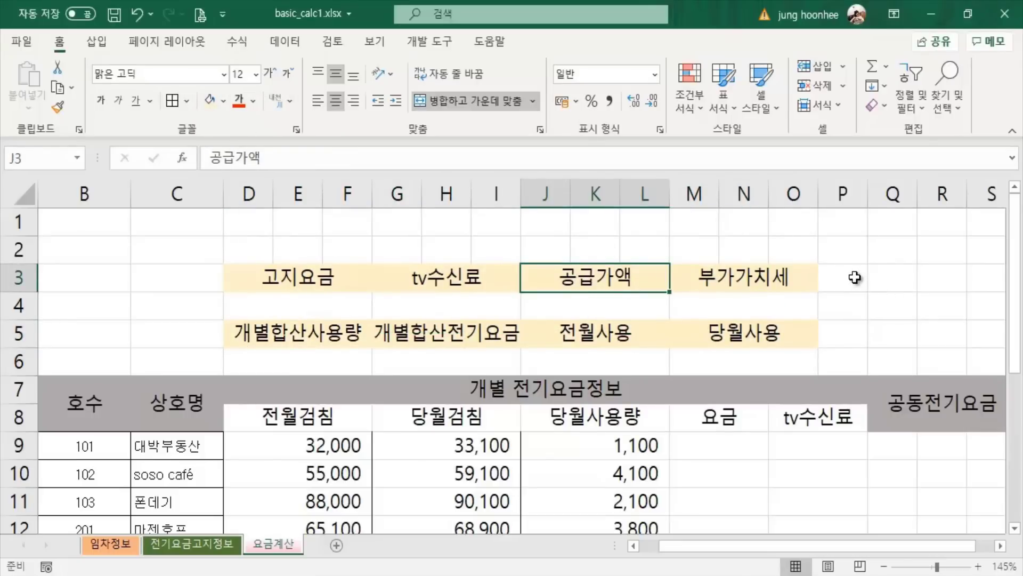
{"action": "left_click_drag", "start_coordinate": [856, 277], "coordinate": [889, 276]}
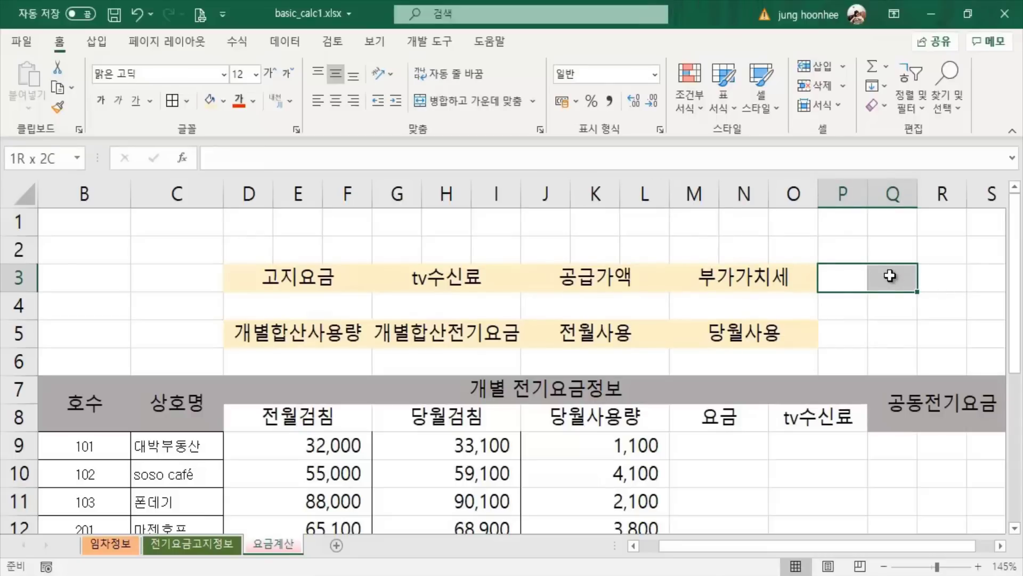
Merge and centre P3:Q3 and enter the heading 합계.
{"action": "left_click", "coordinate": [852, 275]}
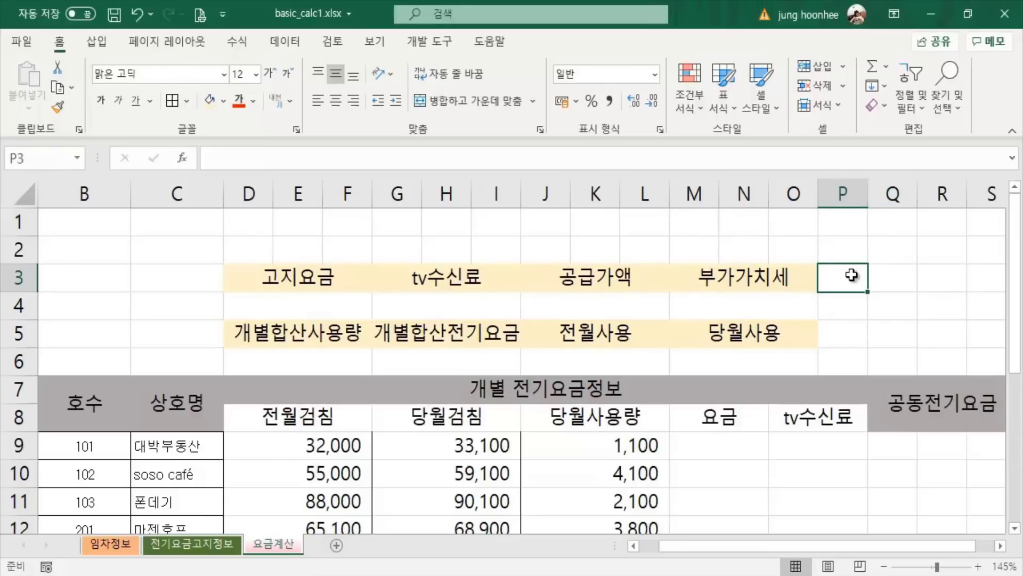
{"action": "left_click_drag", "start_coordinate": [851, 275], "coordinate": [886, 275]}
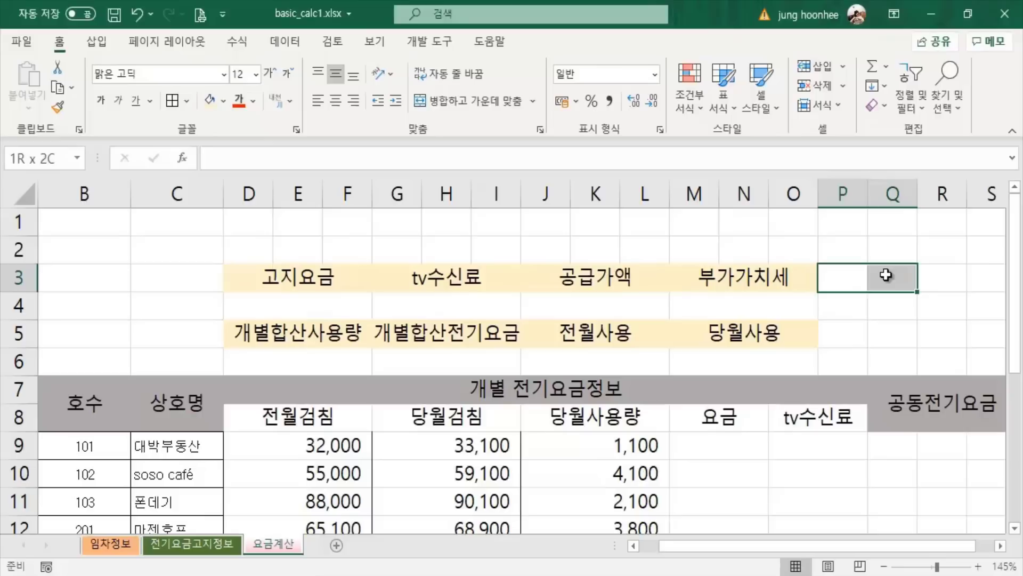
{"action": "left_click", "coordinate": [474, 101]}
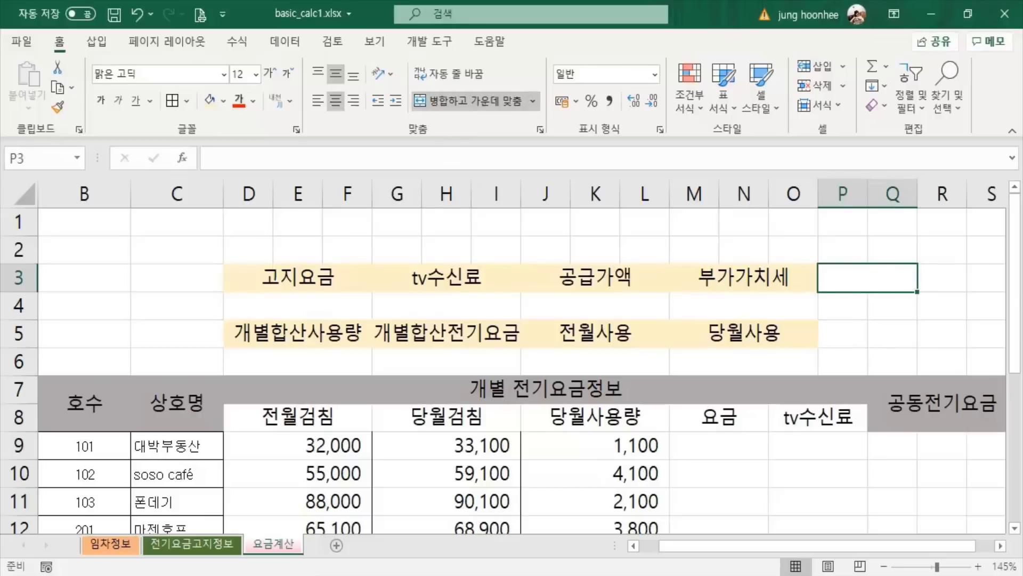
{"action": "type", "text": "합계"}
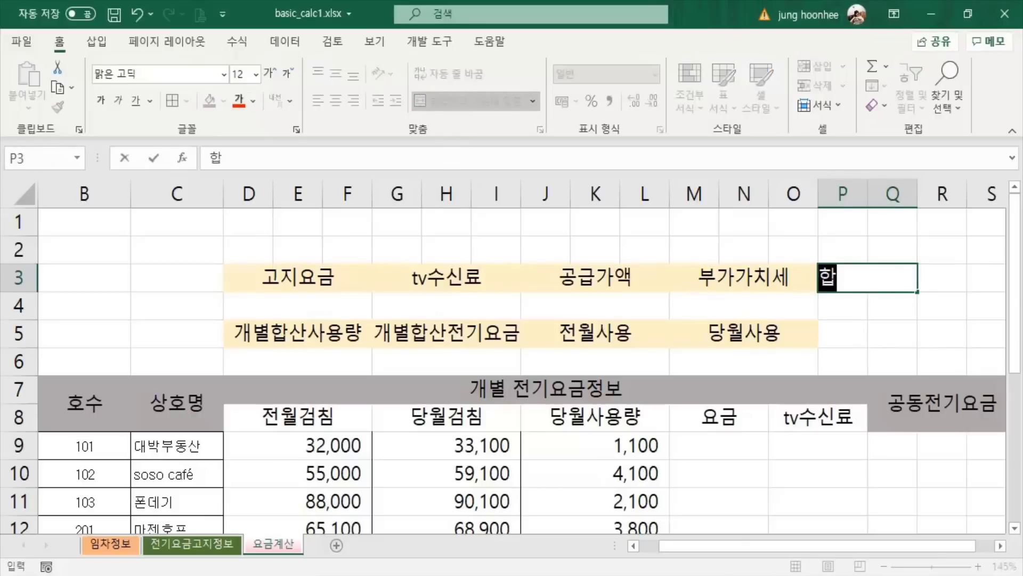
{"action": "key", "text": "Return"}
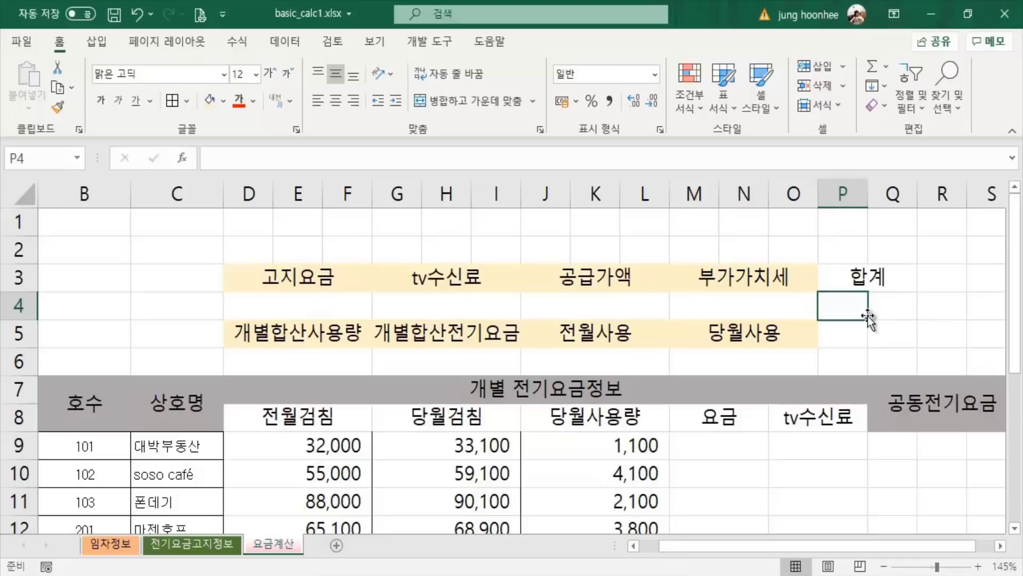
Merge P4:Q6 into one value block and give 합계 the light gold fill.
{"action": "mouse_move", "coordinate": [855, 315]}
{"action": "left_mouse_down"}
{"action": "mouse_move", "coordinate": [890, 315]}
{"action": "mouse_move", "coordinate": [892, 354]}
{"action": "left_mouse_up"}
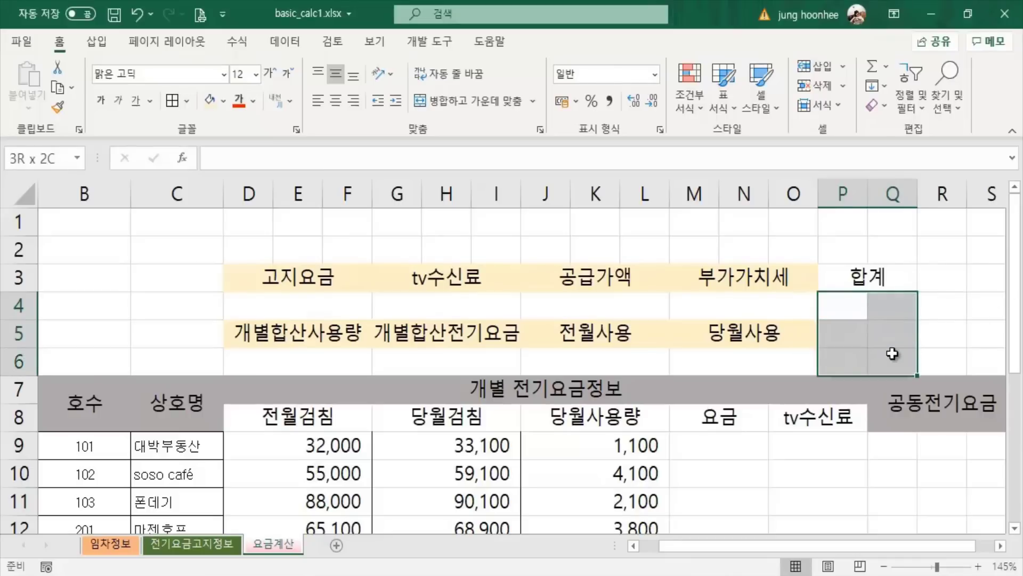
{"action": "left_click", "coordinate": [481, 100]}
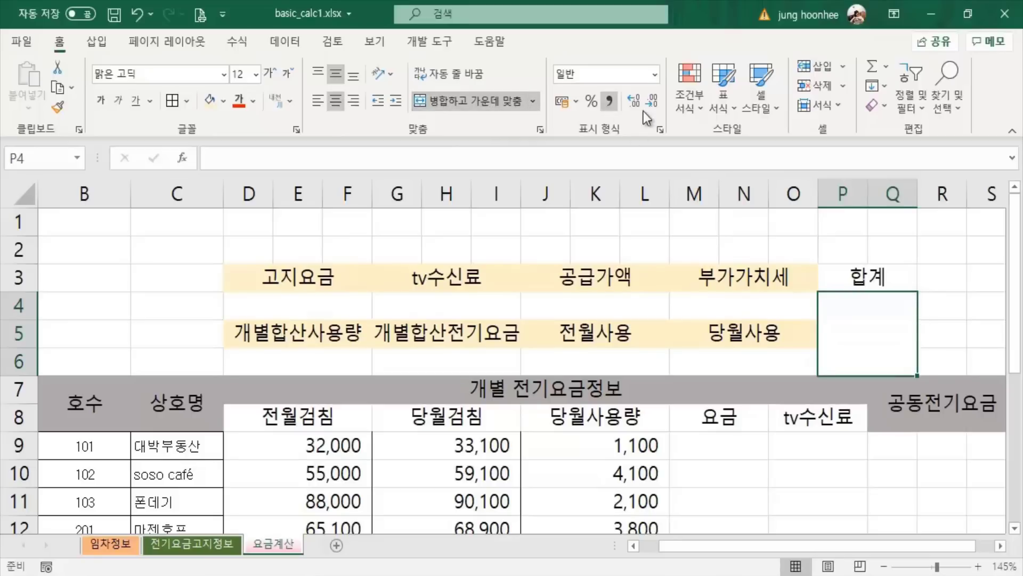
{"action": "left_click", "coordinate": [928, 337]}
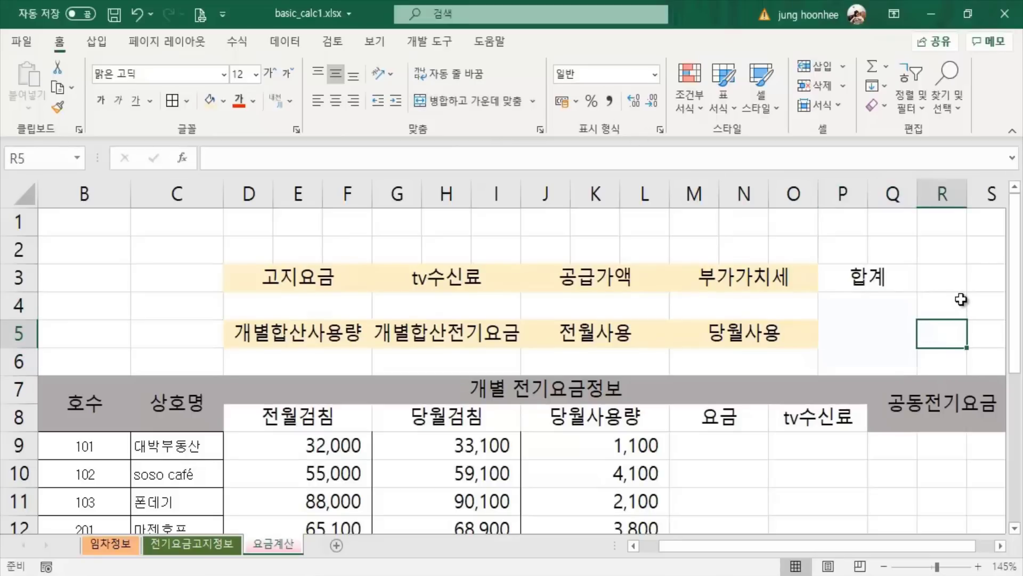
{"action": "left_click", "coordinate": [855, 278]}
{"action": "left_click", "coordinate": [209, 101]}
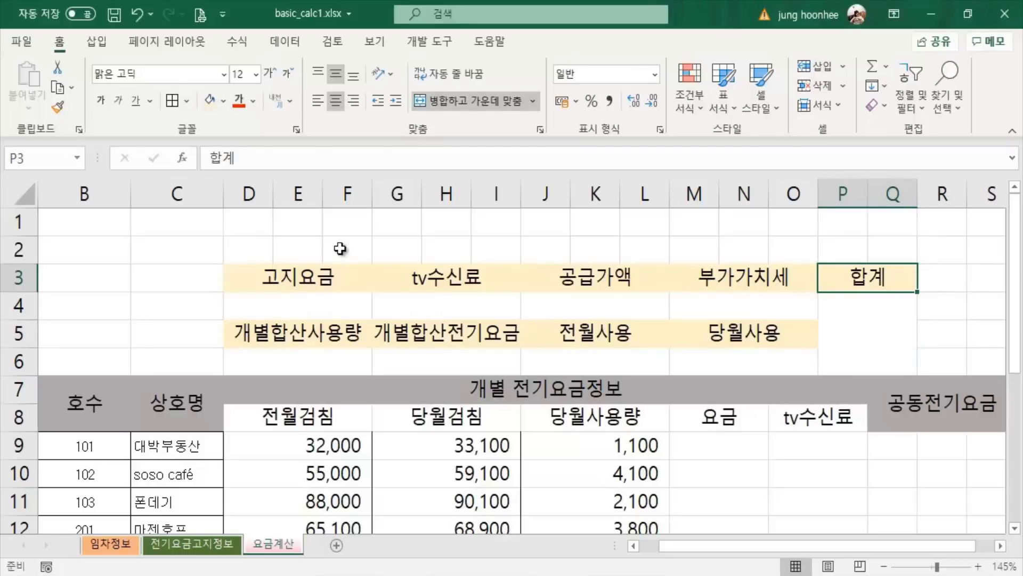
Merge B2:C6 into a single block, redoing an earlier B3:C6 merge to include row 2.
{"action": "left_click", "coordinate": [86, 280]}
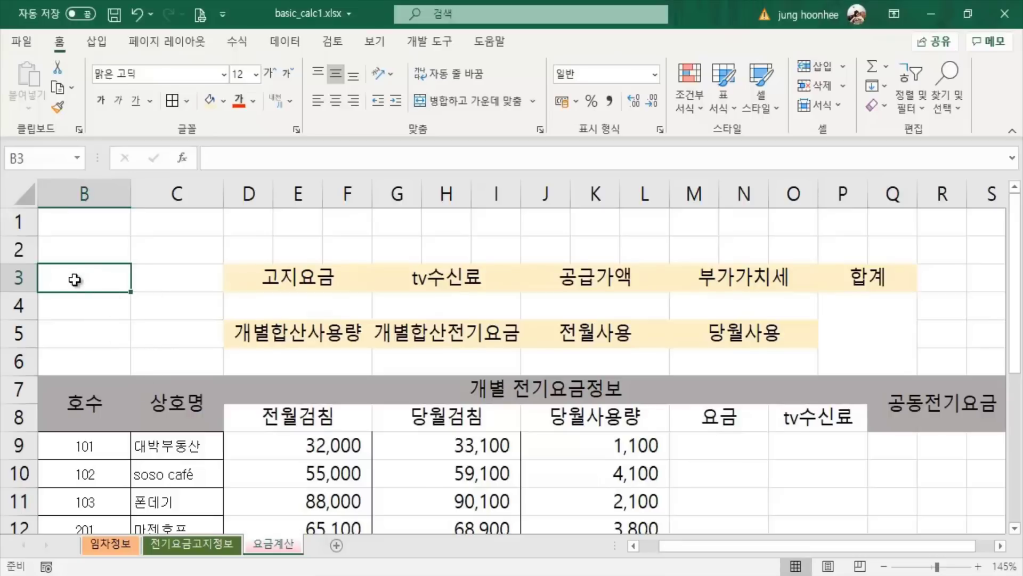
{"action": "mouse_move", "coordinate": [74, 279]}
{"action": "left_mouse_down"}
{"action": "mouse_move", "coordinate": [165, 349]}
{"action": "mouse_move", "coordinate": [123, 373]}
{"action": "left_mouse_up"}
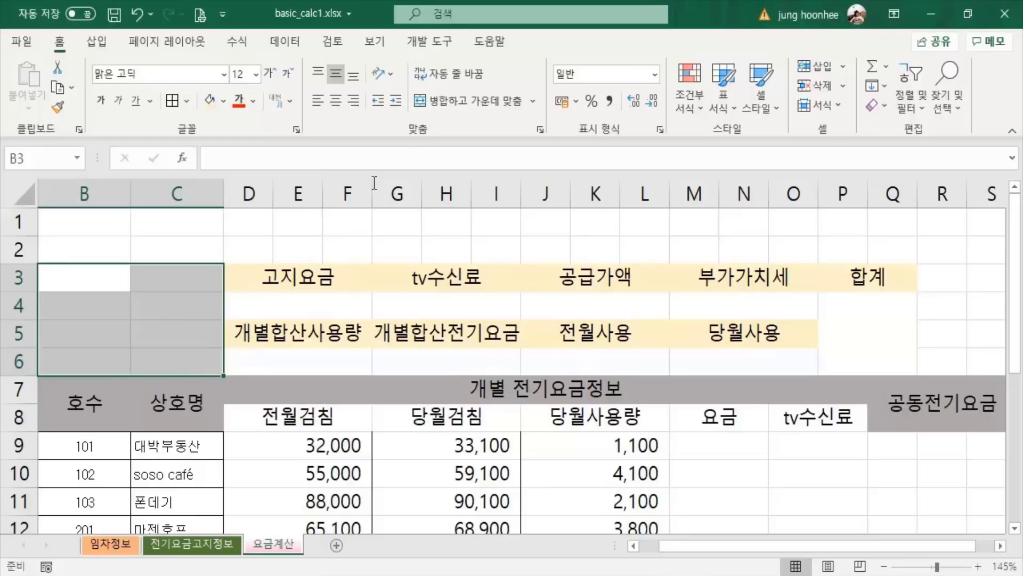
{"action": "left_click", "coordinate": [462, 101]}
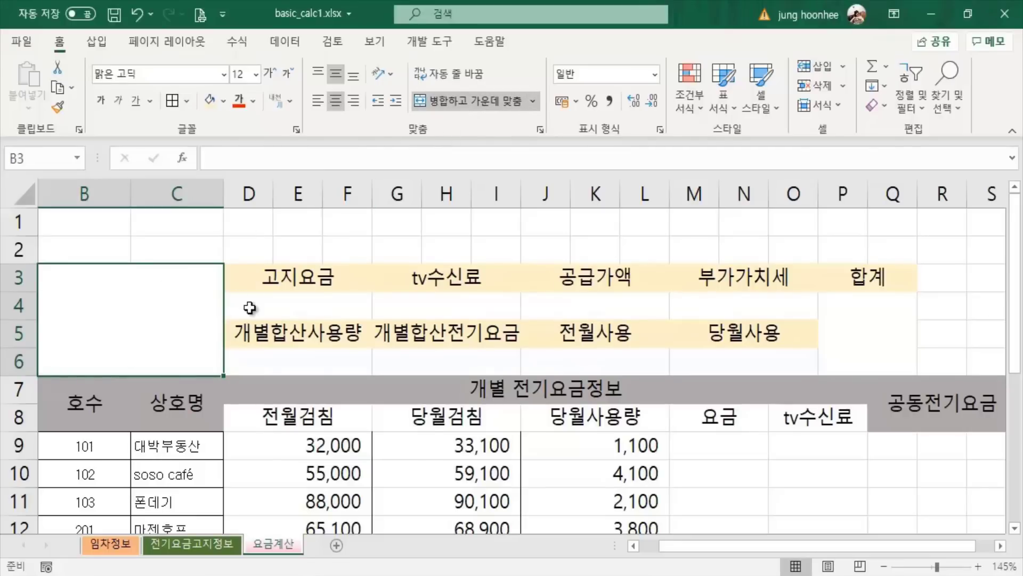
{"action": "left_click", "coordinate": [367, 256]}
{"action": "left_click", "coordinate": [105, 249]}
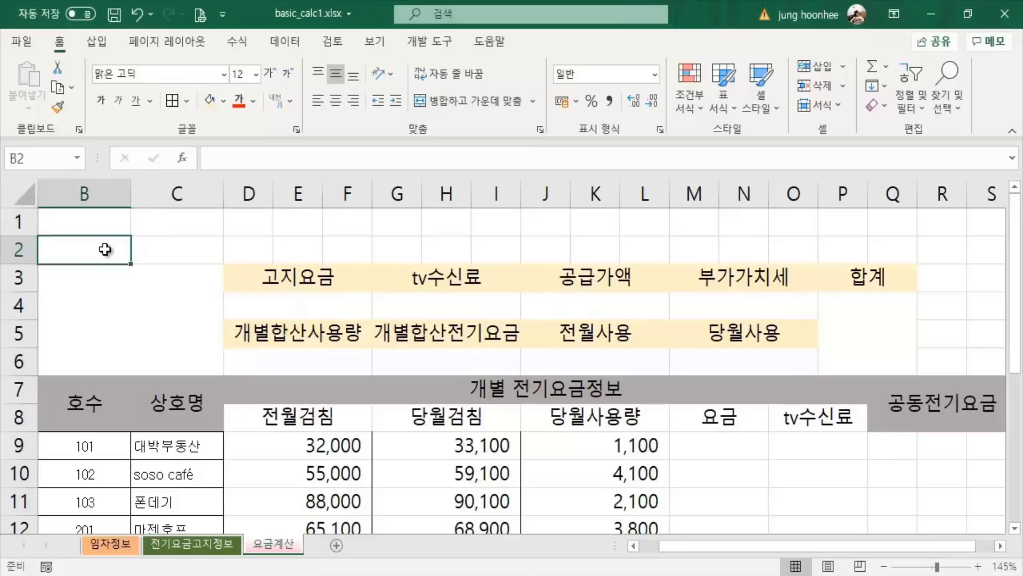
{"action": "left_click_drag", "start_coordinate": [105, 248], "coordinate": [164, 323]}
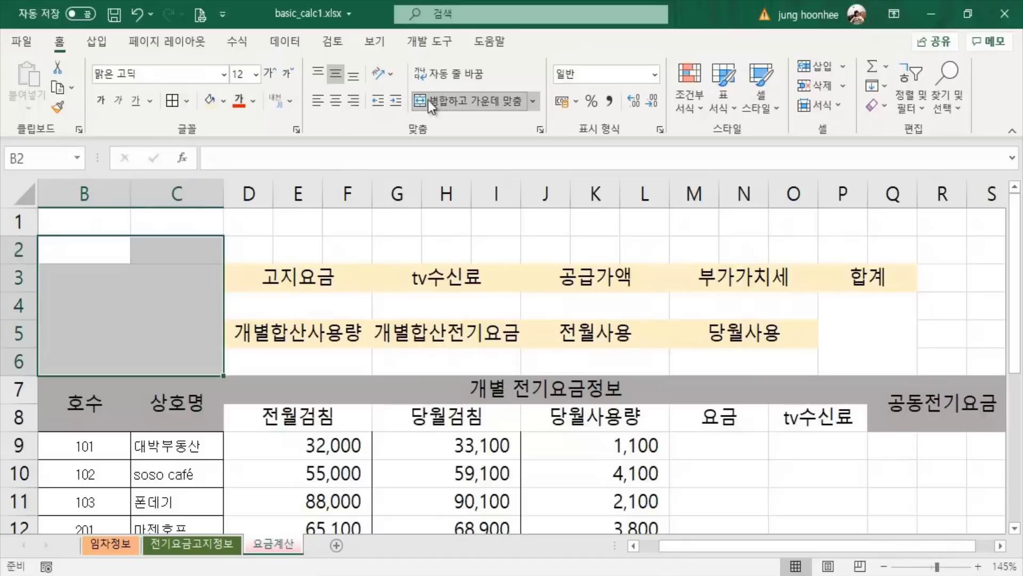
{"action": "left_click", "coordinate": [443, 100]}
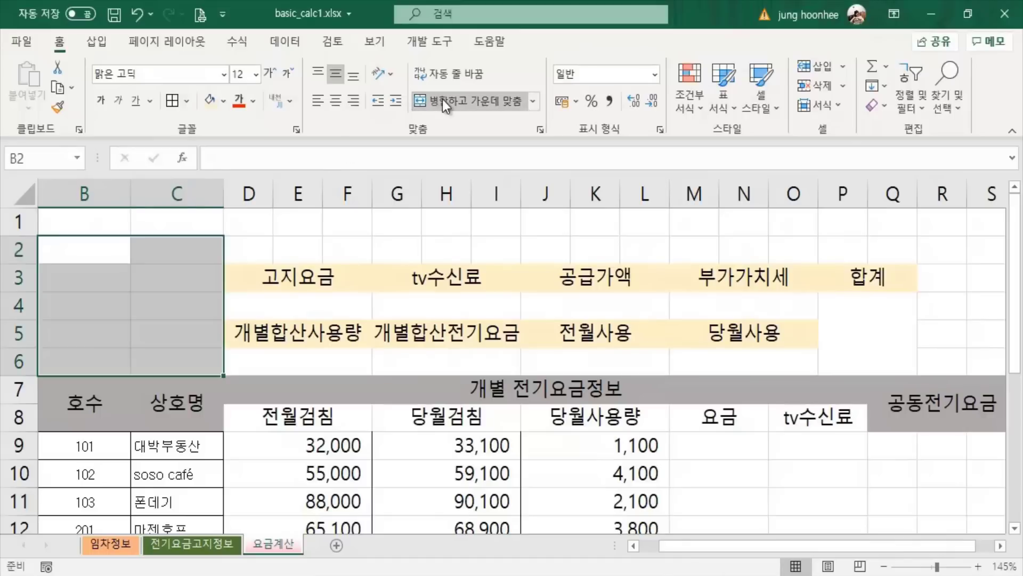
{"action": "left_click", "coordinate": [297, 248]}
{"action": "left_click", "coordinate": [188, 285]}
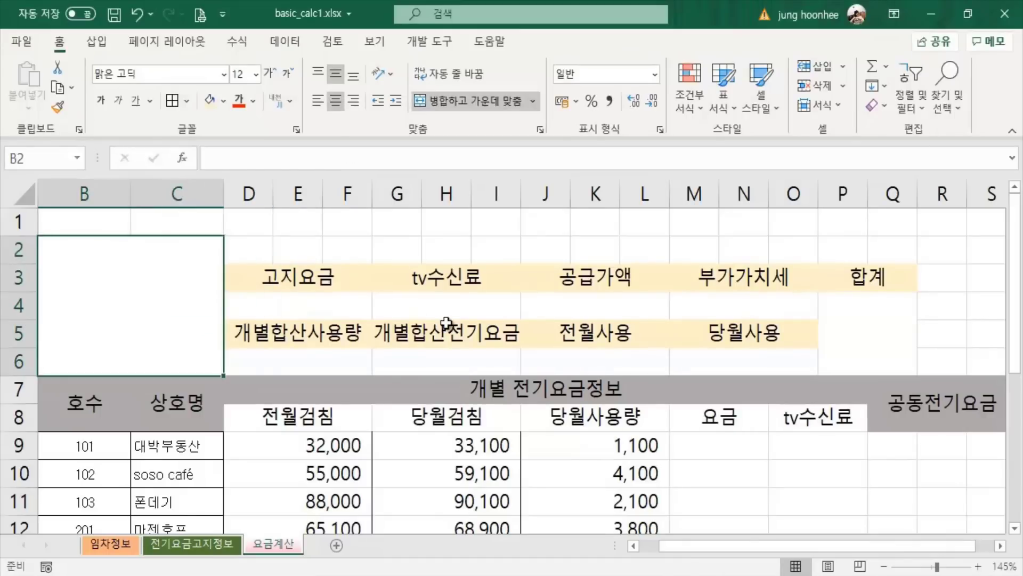
{"action": "left_click_drag", "start_coordinate": [263, 248], "coordinate": [971, 263]}
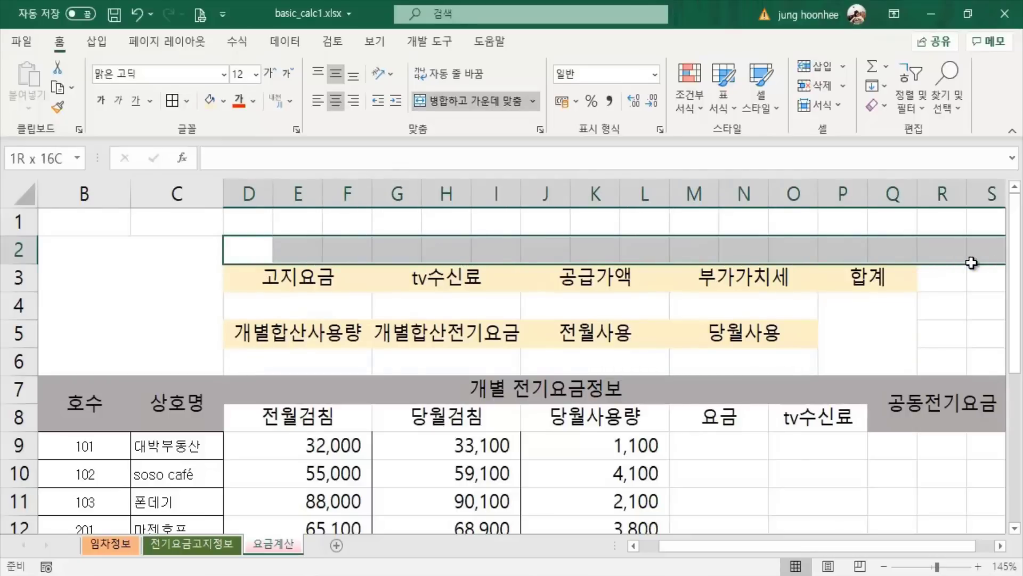
{"action": "left_click", "coordinate": [174, 301]}
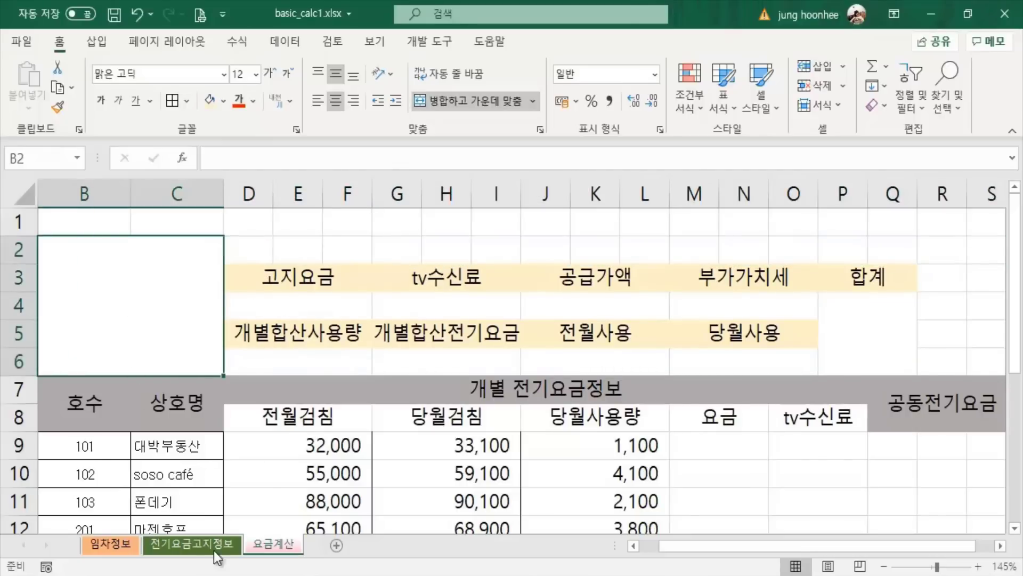
{"action": "left_click", "coordinate": [194, 548]}
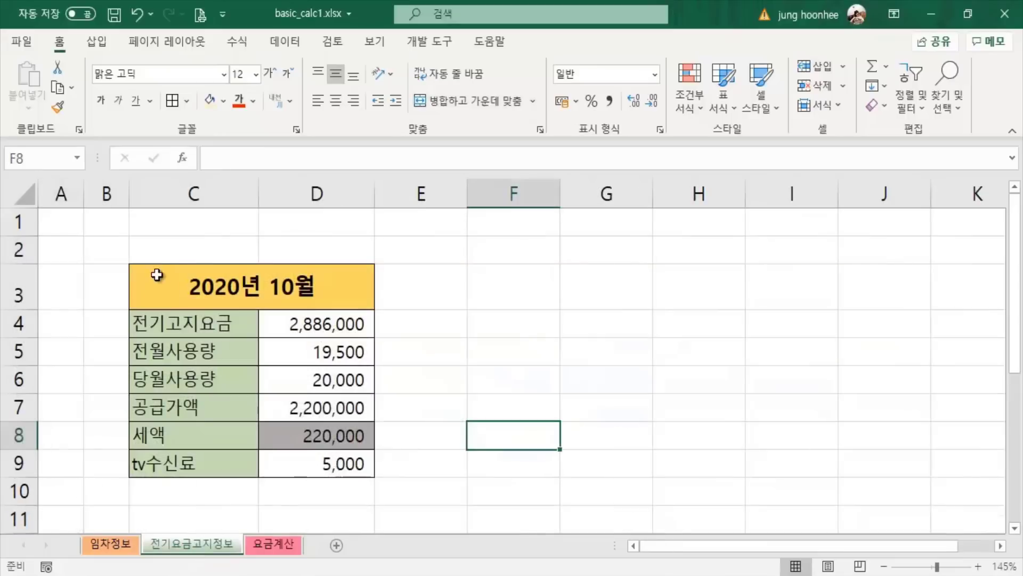
{"action": "left_click", "coordinate": [213, 287]}
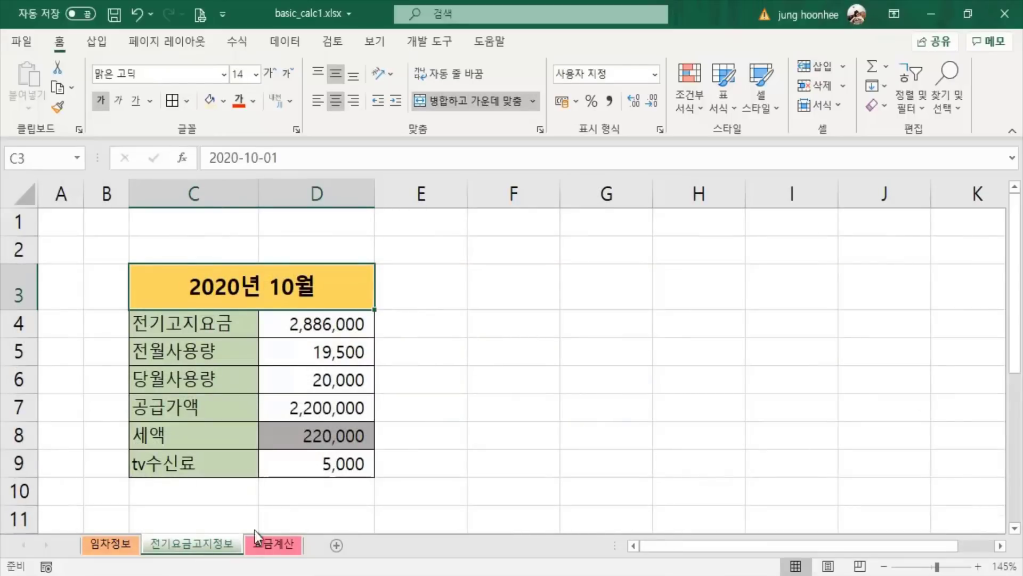
{"action": "left_click", "coordinate": [280, 545]}
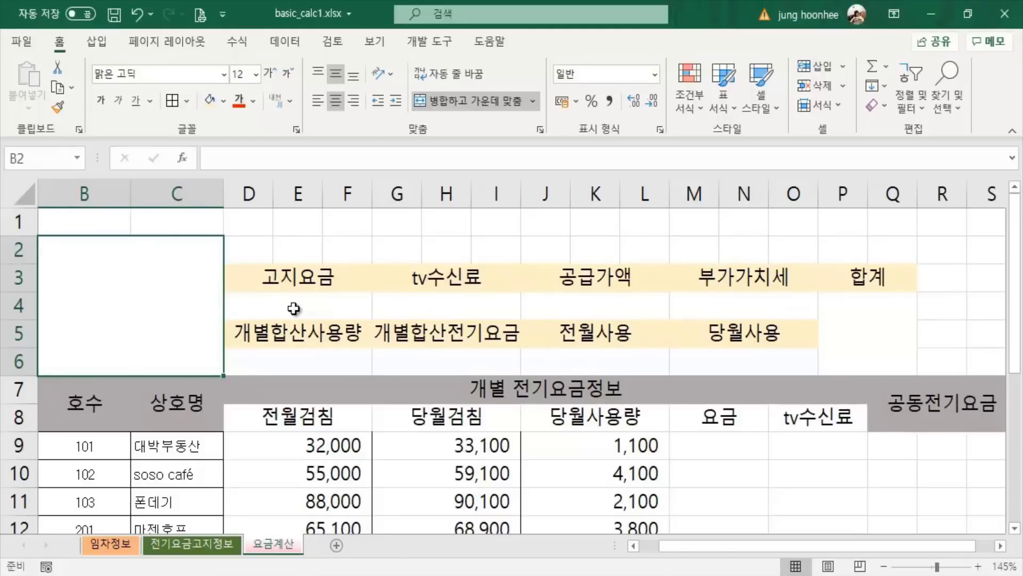
{"action": "left_click", "coordinate": [171, 544]}
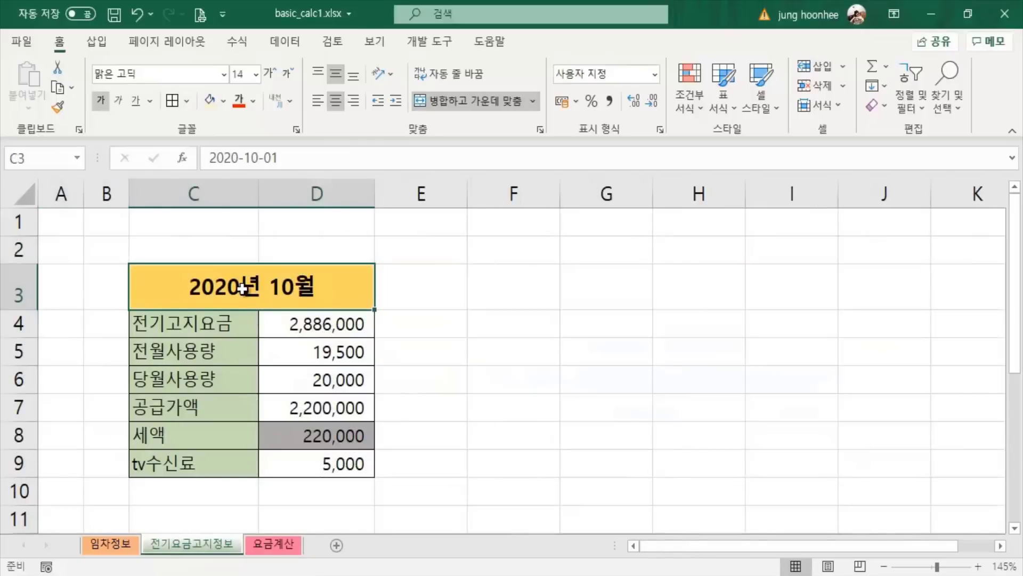
{"action": "left_click", "coordinate": [271, 545]}
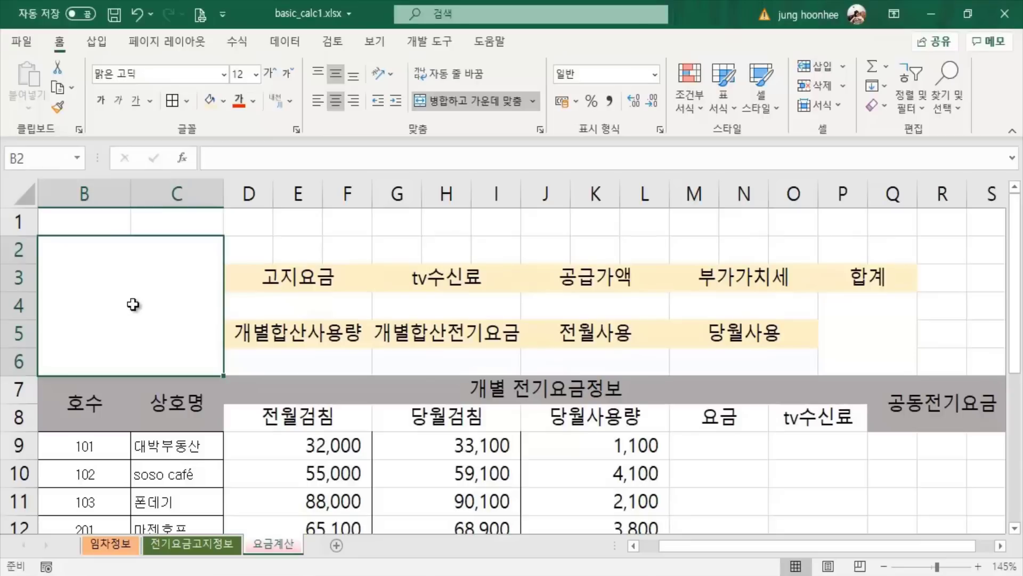
{"action": "left_click", "coordinate": [202, 548]}
Put =전기요금고지정보!C3 in the merged B2 block and reopen it in the formula bar.
{"action": "left_click", "coordinate": [272, 545]}
{"action": "type", "text": "="}
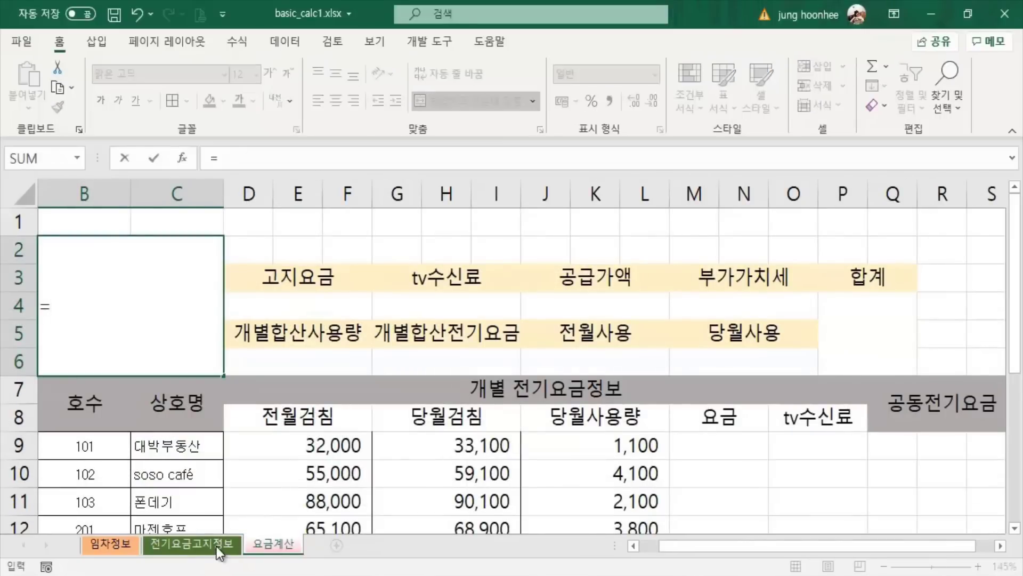
{"action": "left_click", "coordinate": [216, 546]}
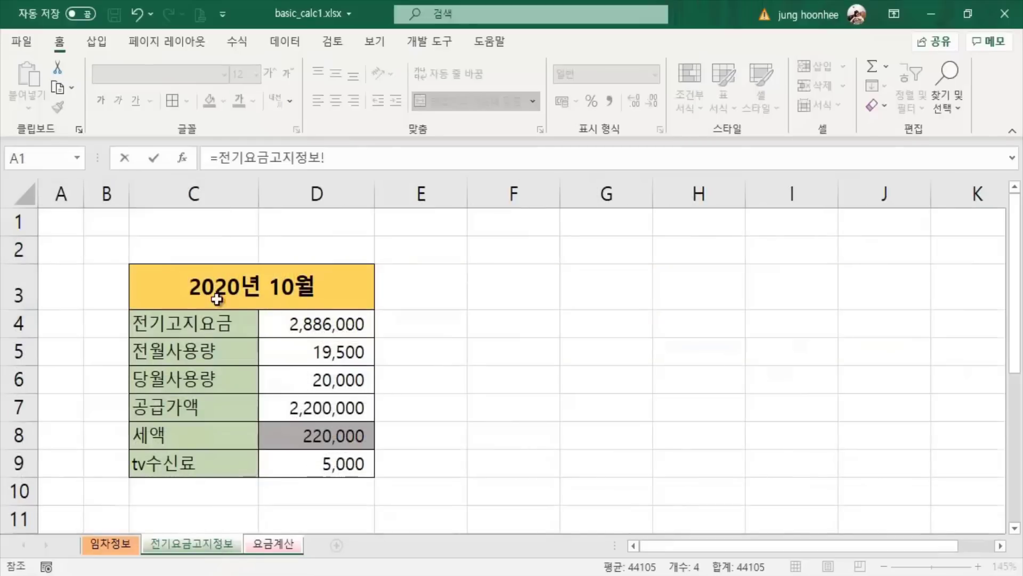
{"action": "left_click", "coordinate": [241, 289]}
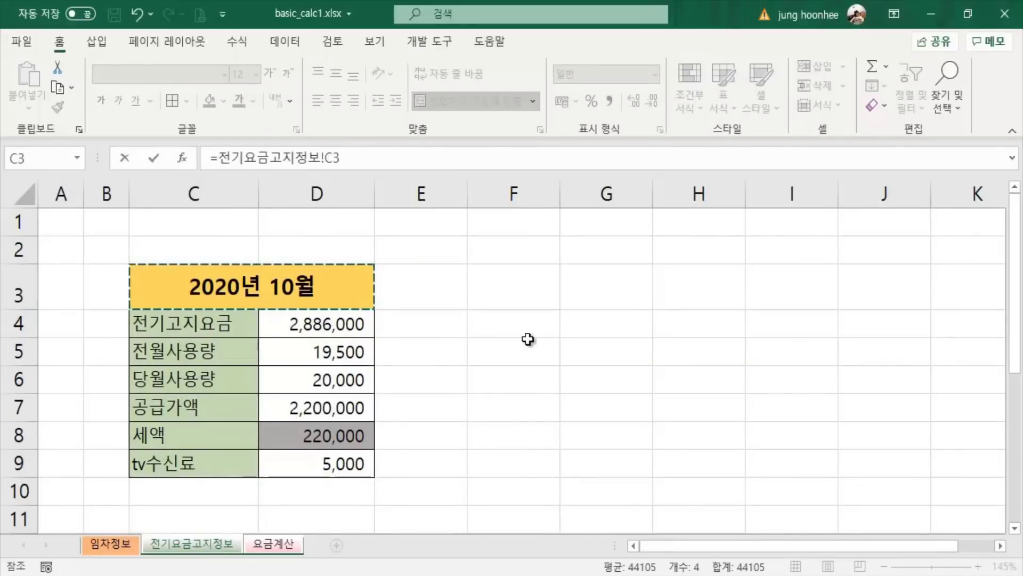
{"action": "key", "text": "Return"}
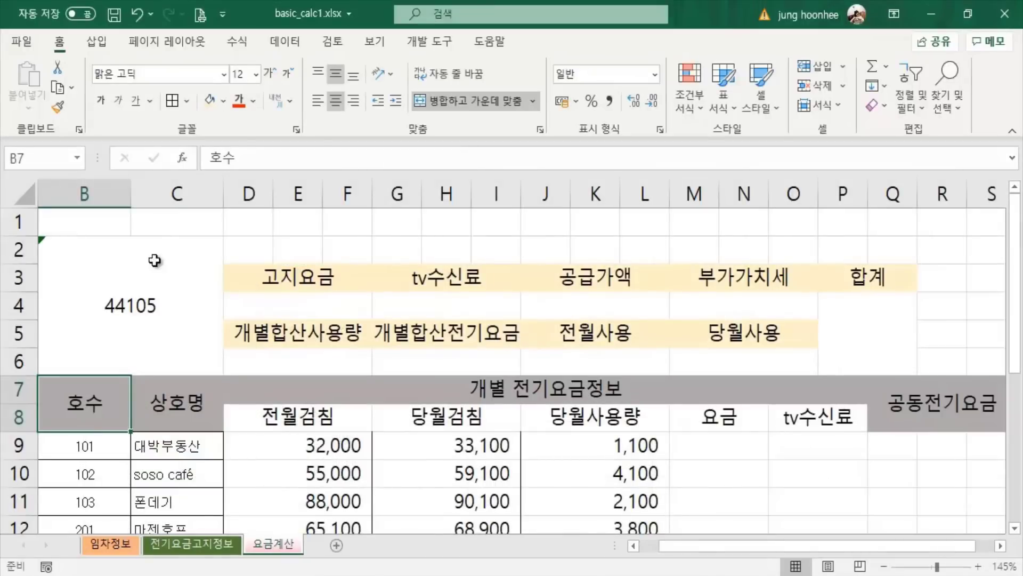
{"action": "left_click", "coordinate": [153, 310]}
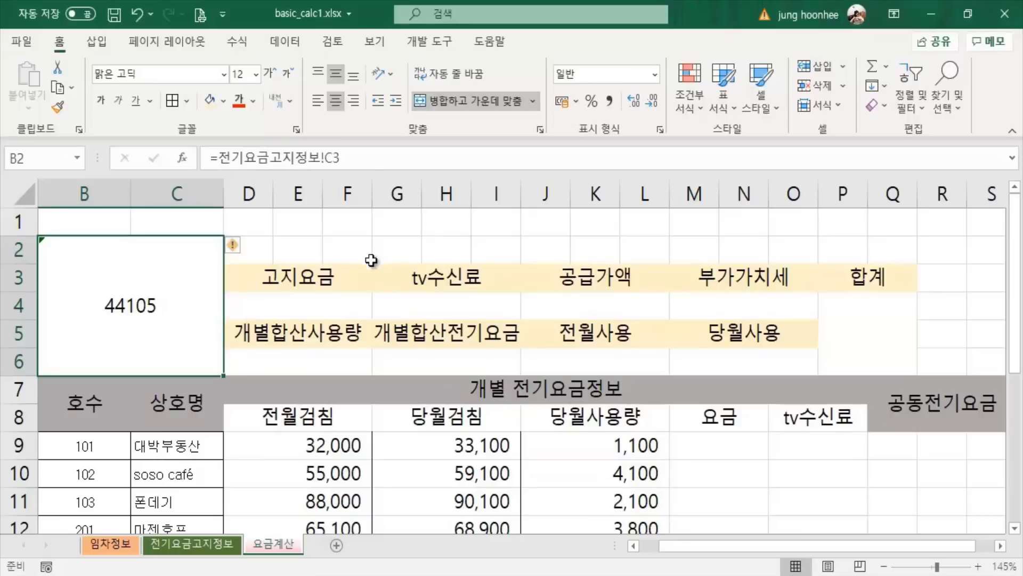
{"action": "left_click", "coordinate": [354, 156]}
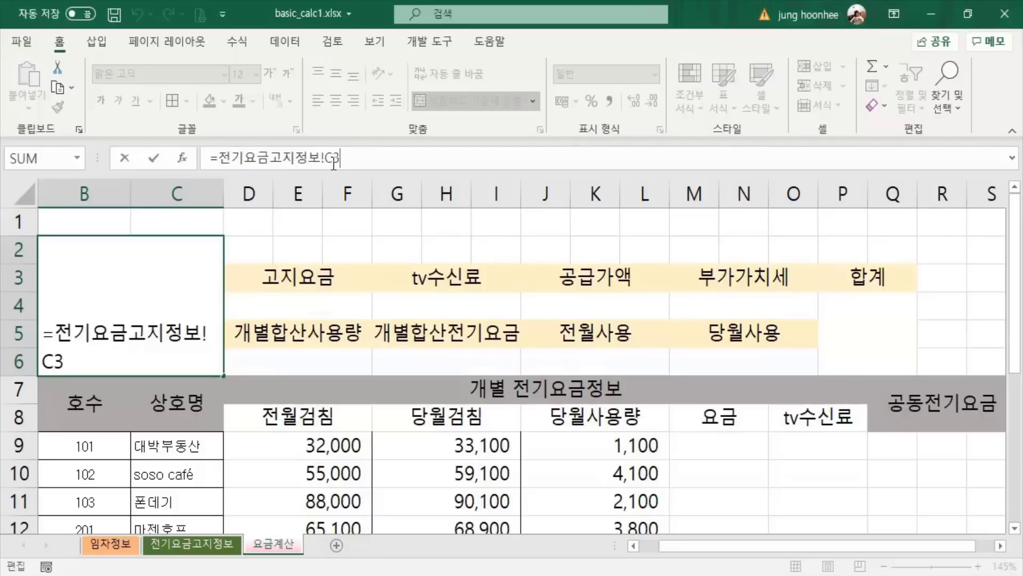
Start a TEXT formula in B2 referencing 전기요금고지정보!C3.
{"action": "key", "text": "BackSpace"}
{"action": "key", "text": "BackSpace"}
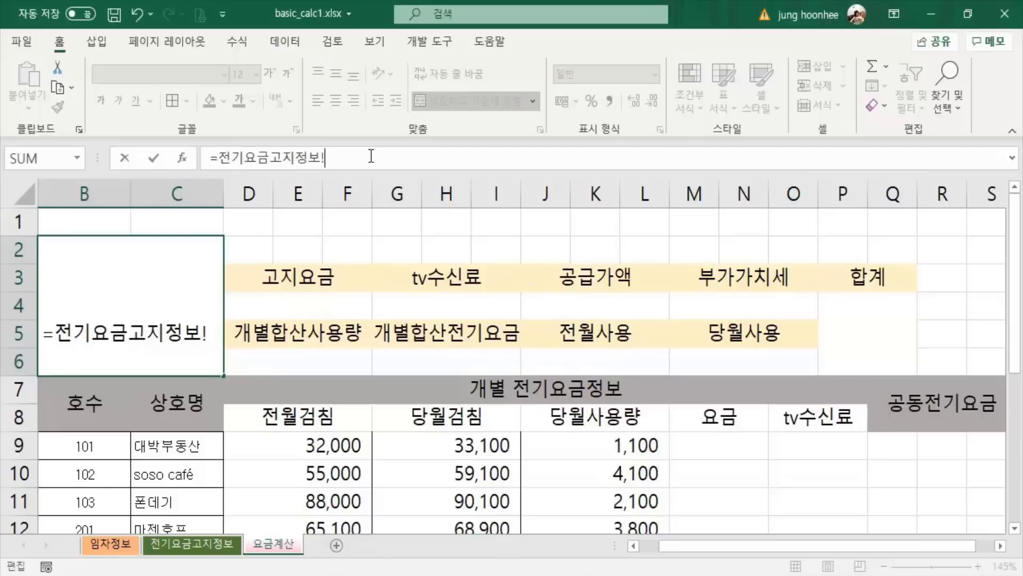
{"action": "key", "text": "BackSpace"}
{"action": "key", "text": "BackSpace"}
{"action": "key", "text": "BackSpace"}
{"action": "key", "text": "BackSpace"}
{"action": "key", "text": "BackSpace"}
{"action": "key", "text": "BackSpace"}
{"action": "key", "text": "BackSpace"}
{"action": "key", "text": "BackSpace"}
{"action": "key", "text": "BackSpace"}
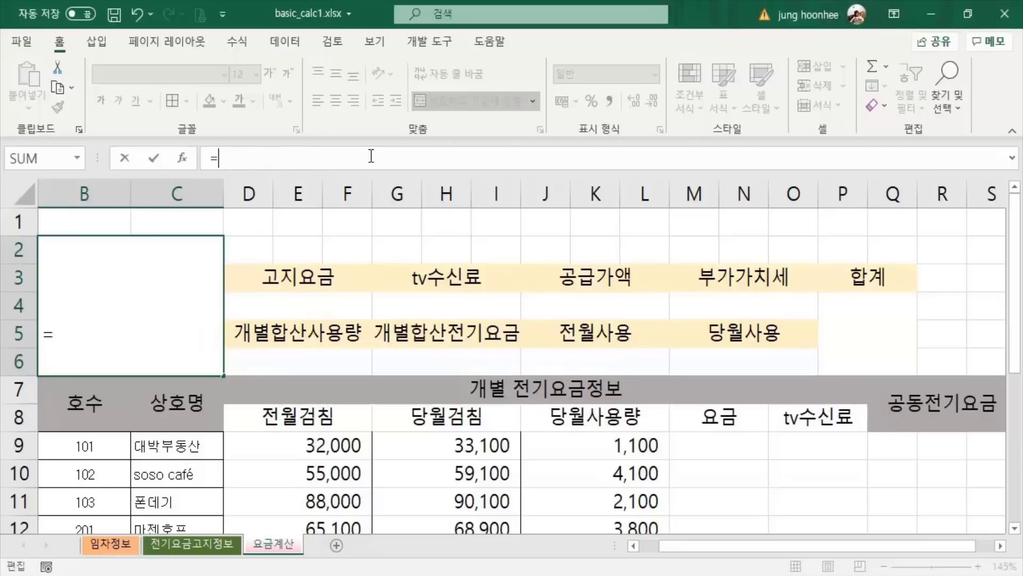
{"action": "type", "text": "ㅅ"}
{"action": "key", "text": "BackSpace"}
{"action": "type", "text": "te"}
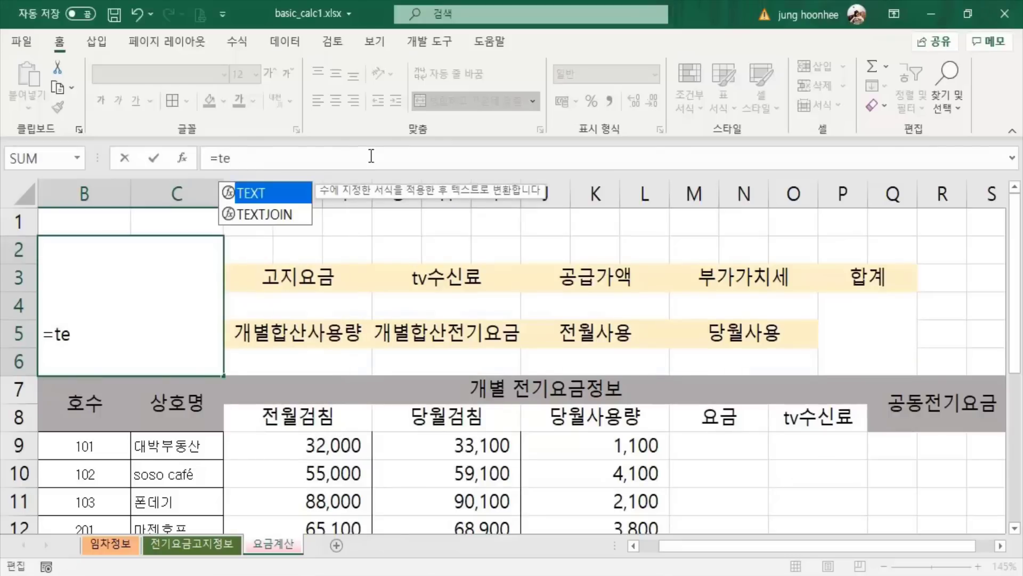
{"action": "type", "text": "xt"}
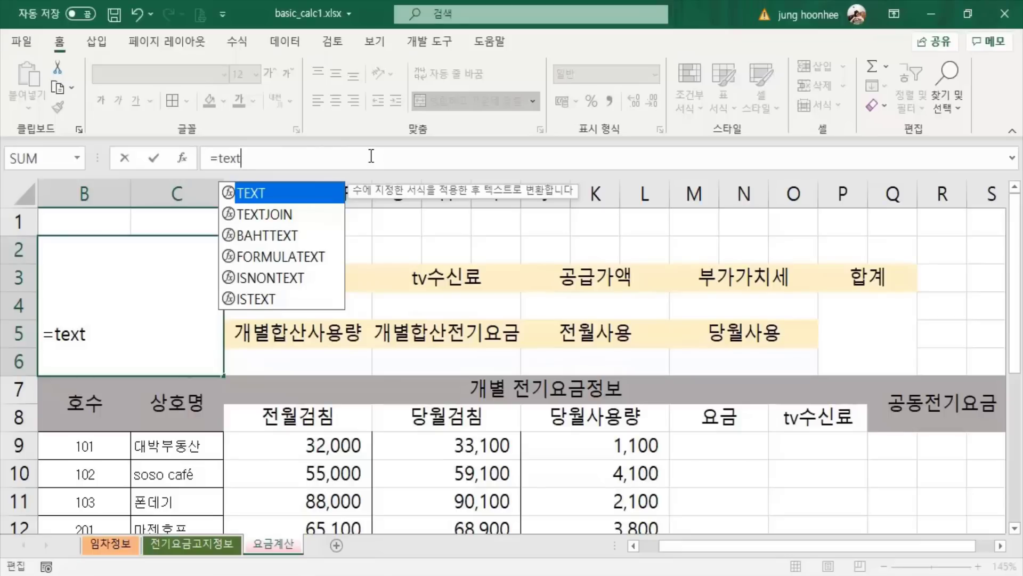
{"action": "type", "text": "("}
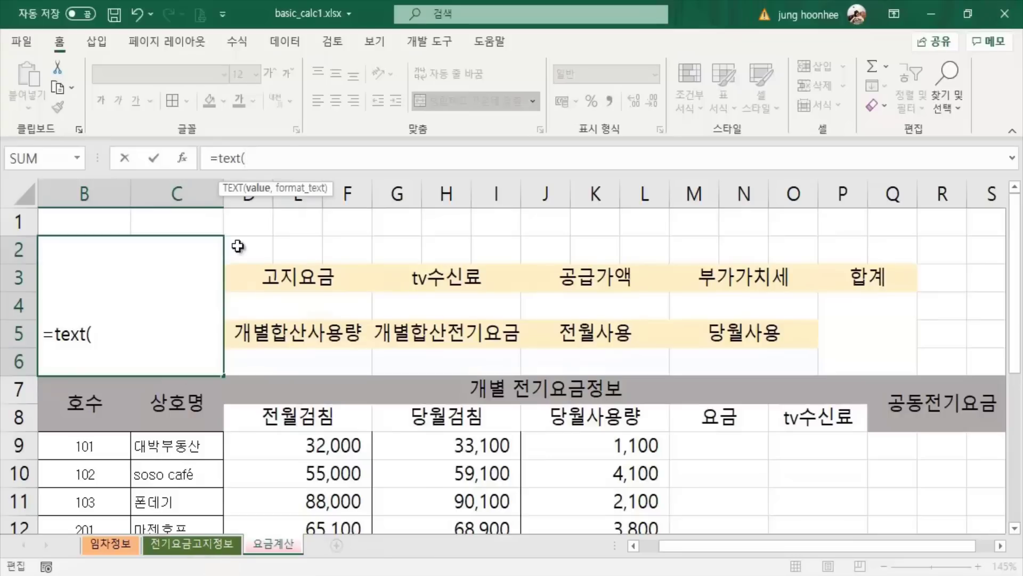
{"action": "left_click", "coordinate": [200, 551]}
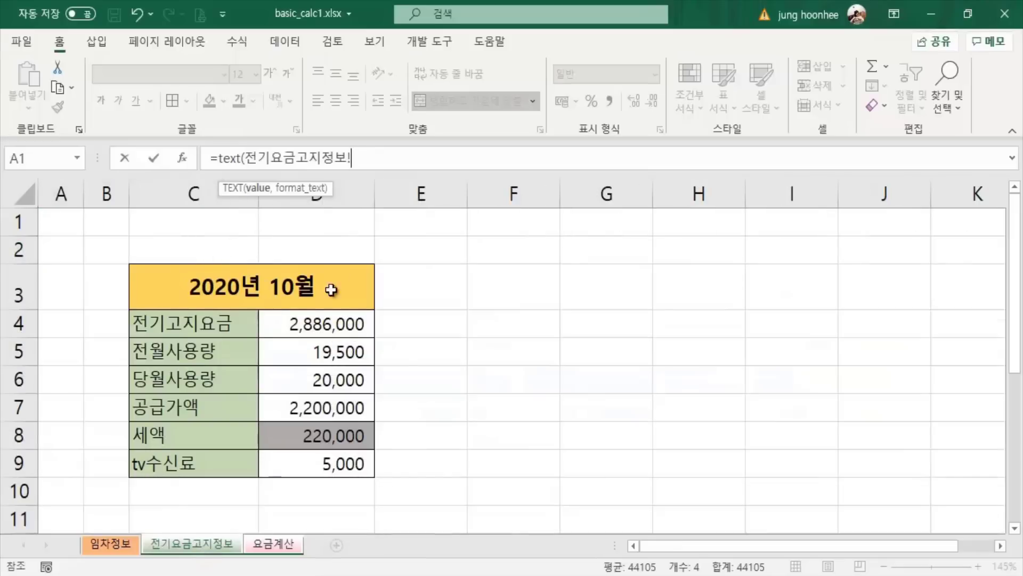
{"action": "left_click", "coordinate": [231, 286]}
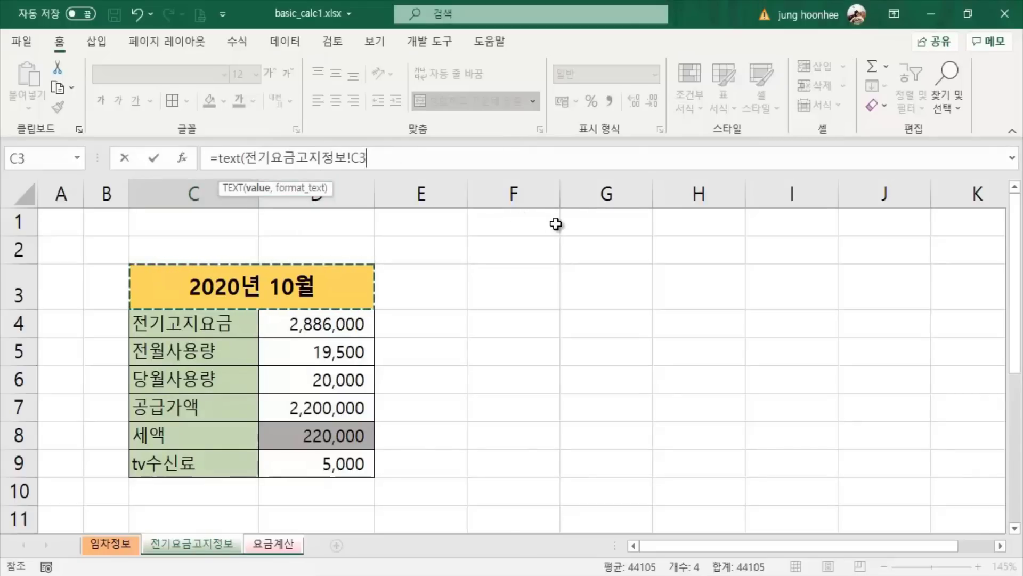
Add the format "yyyy년 mm월 전기료계산" and close the TEXT formula.
{"action": "type", "text": ","}
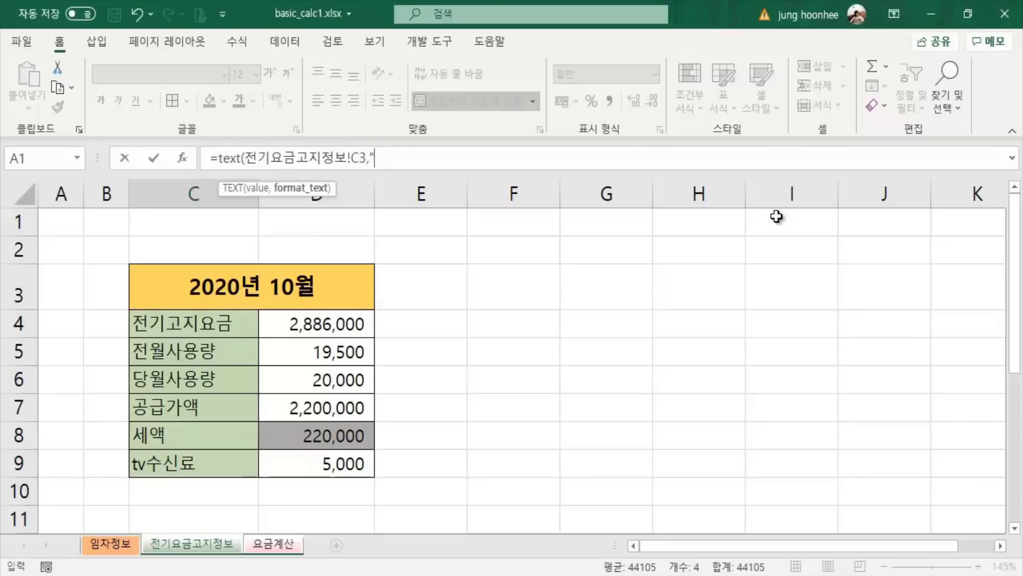
{"action": "type", "text": "yyyy"}
{"action": "type", "text": "녀"}
{"action": "type", "text": " mm"}
{"action": "type", "text": "월"}
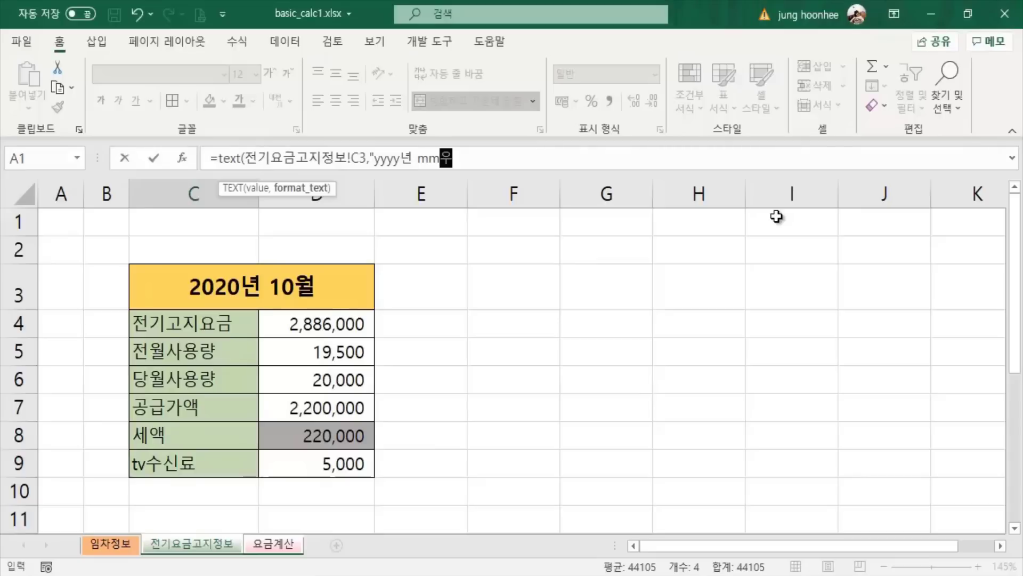
{"action": "key", "text": "Hangul"}
{"action": "type", "text": "wj"}
{"action": "key", "text": "BackSpace"}
{"action": "key", "text": "BackSpace"}
{"action": "type", "text": "전"}
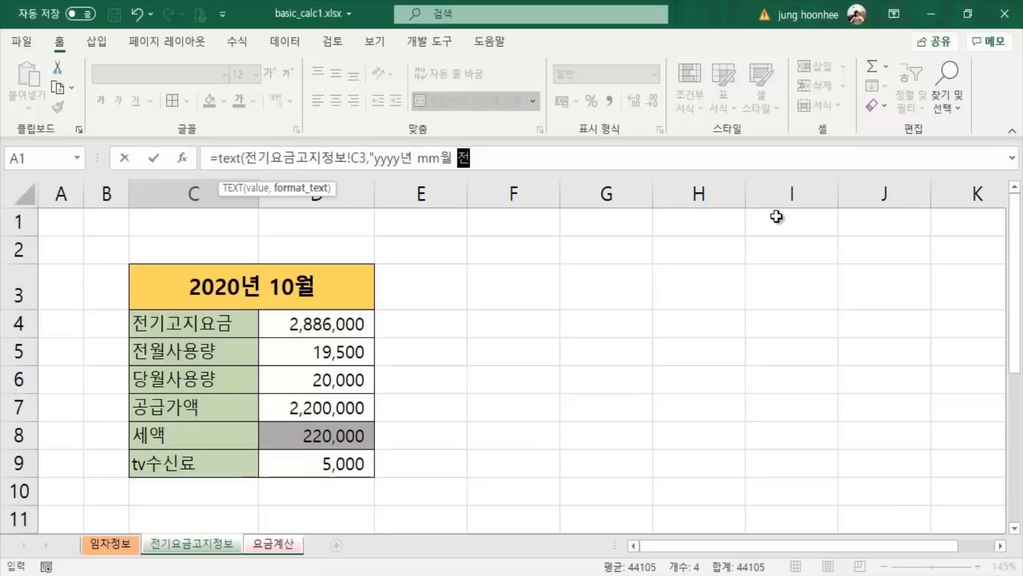
{"action": "type", "text": "기료계"}
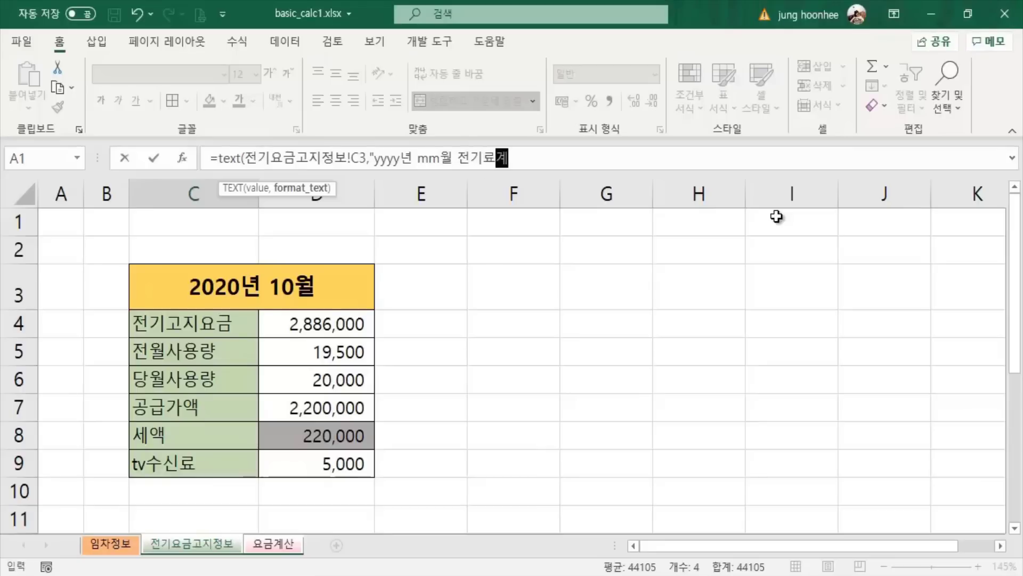
{"action": "type", "text": "산"}
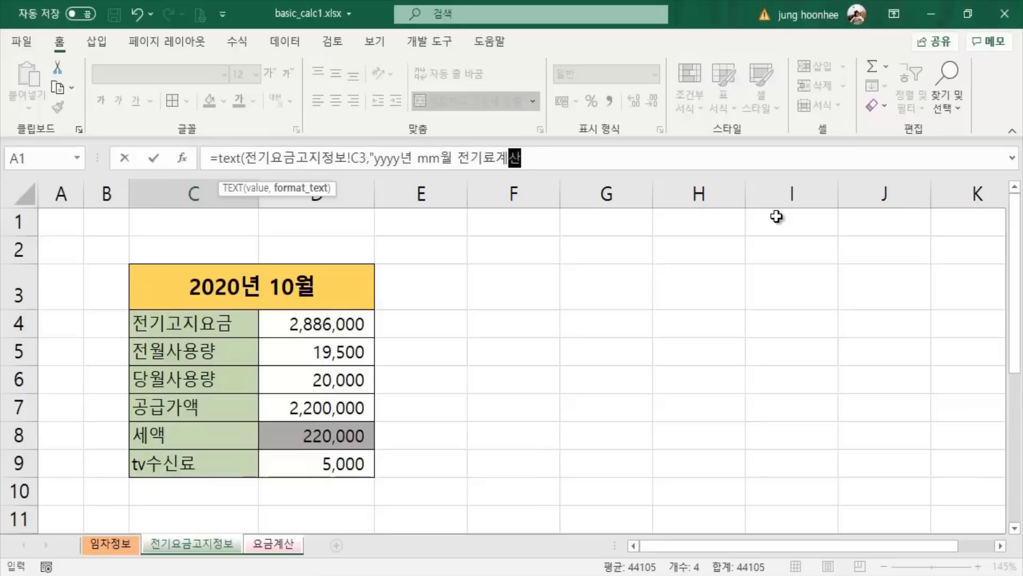
{"action": "type", "text": "\""}
{"action": "type", "text": ")"}
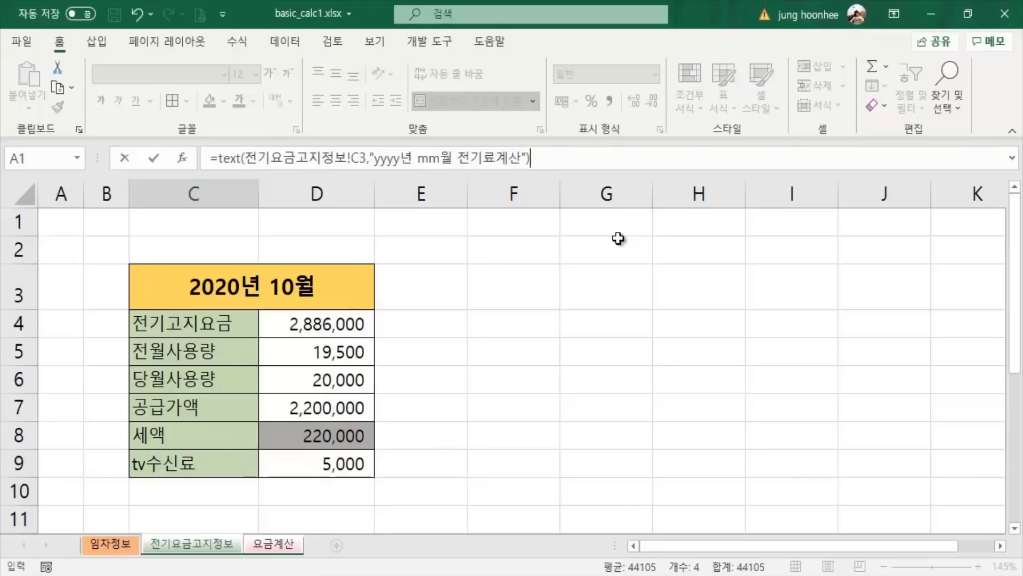
{"action": "key", "text": "Return"}
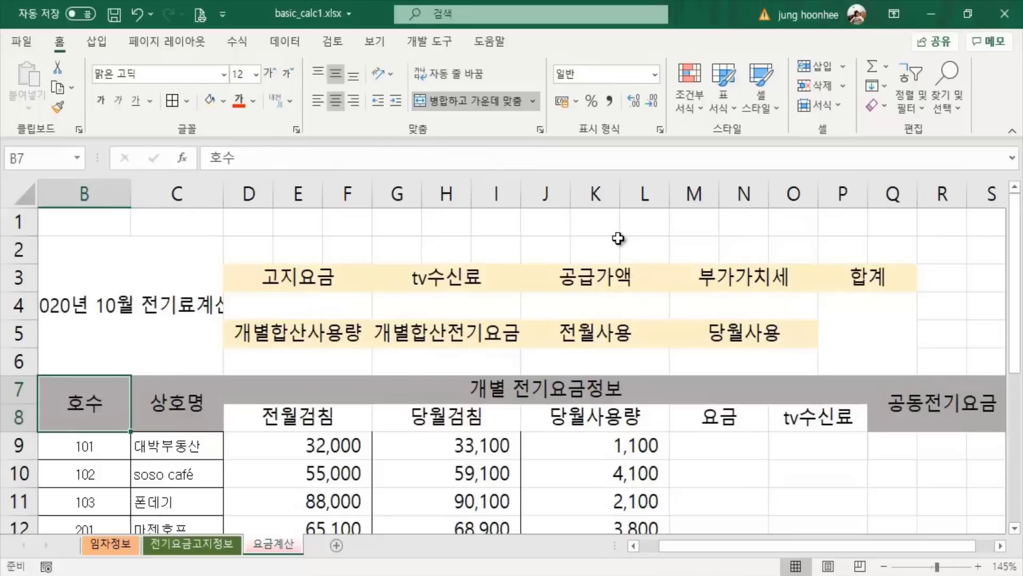
Make the B2 title bold at font size 10, with white text on a black fill.
{"action": "left_click", "coordinate": [137, 290]}
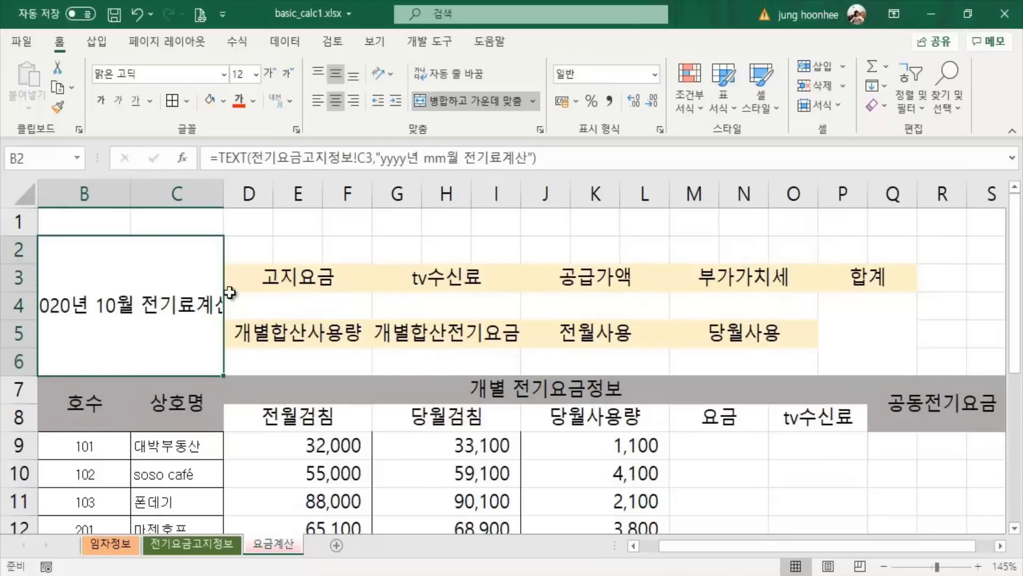
{"action": "left_click", "coordinate": [289, 74]}
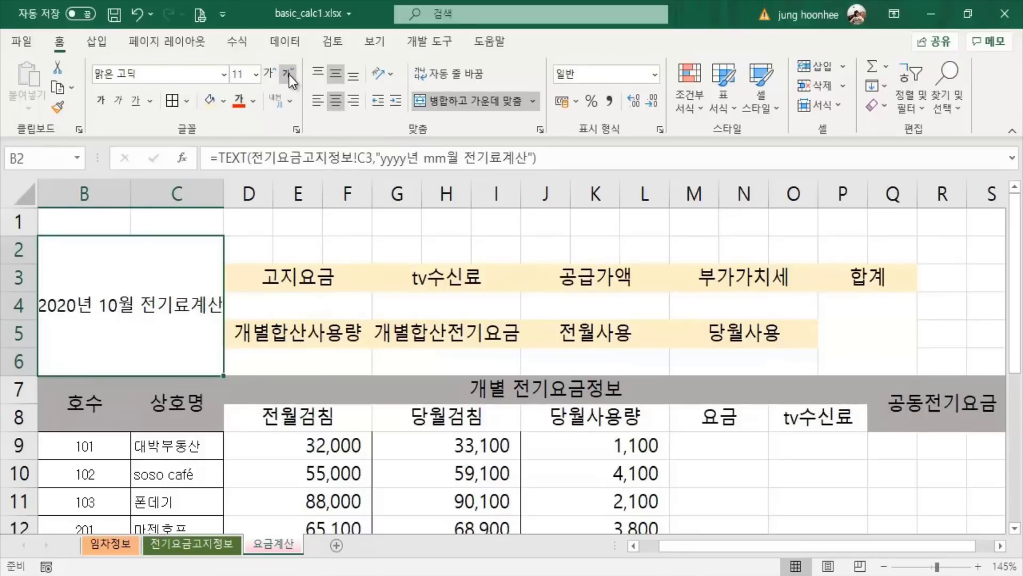
{"action": "left_click", "coordinate": [289, 75]}
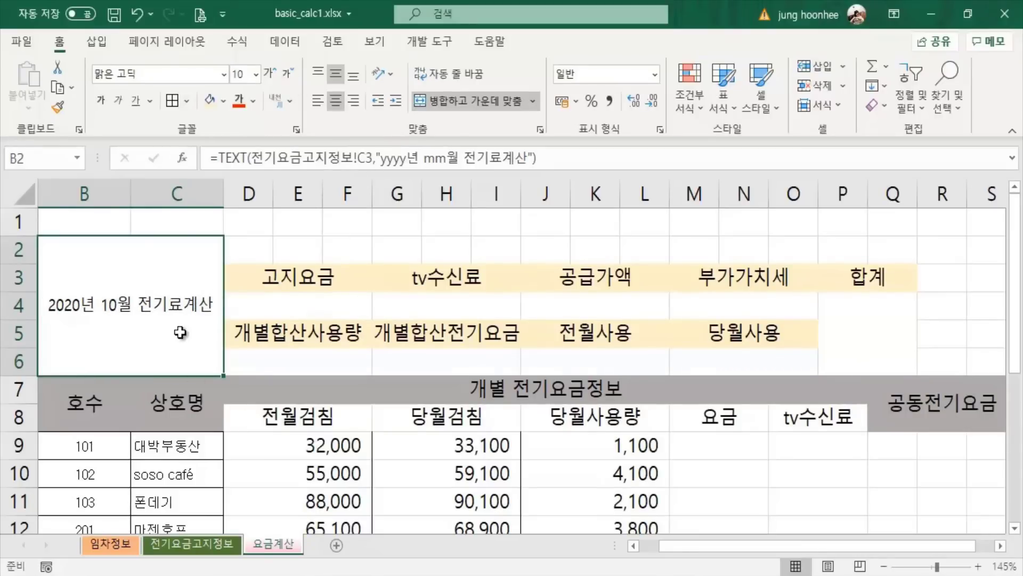
{"action": "left_click", "coordinate": [101, 100]}
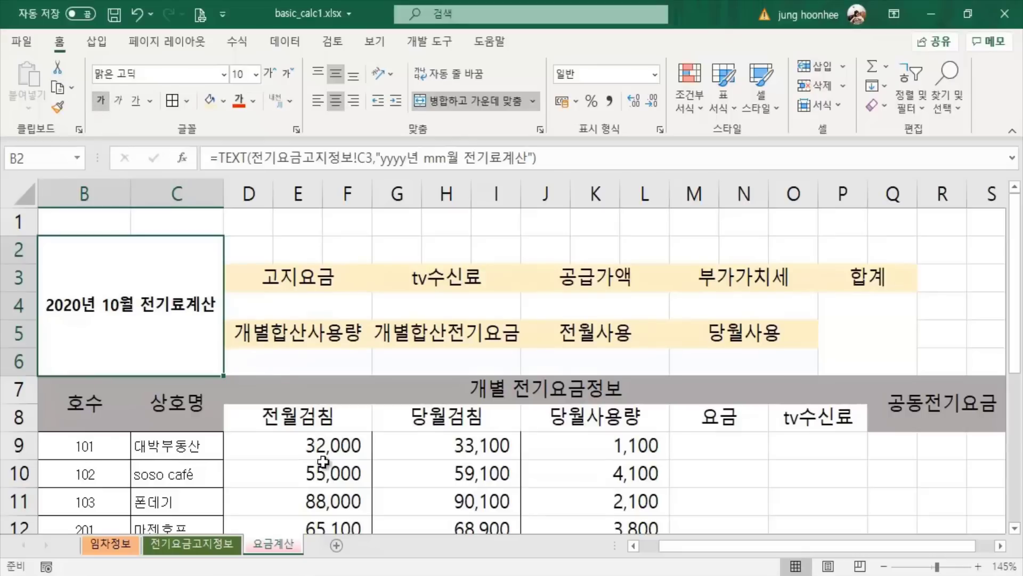
{"action": "left_click", "coordinate": [226, 100]}
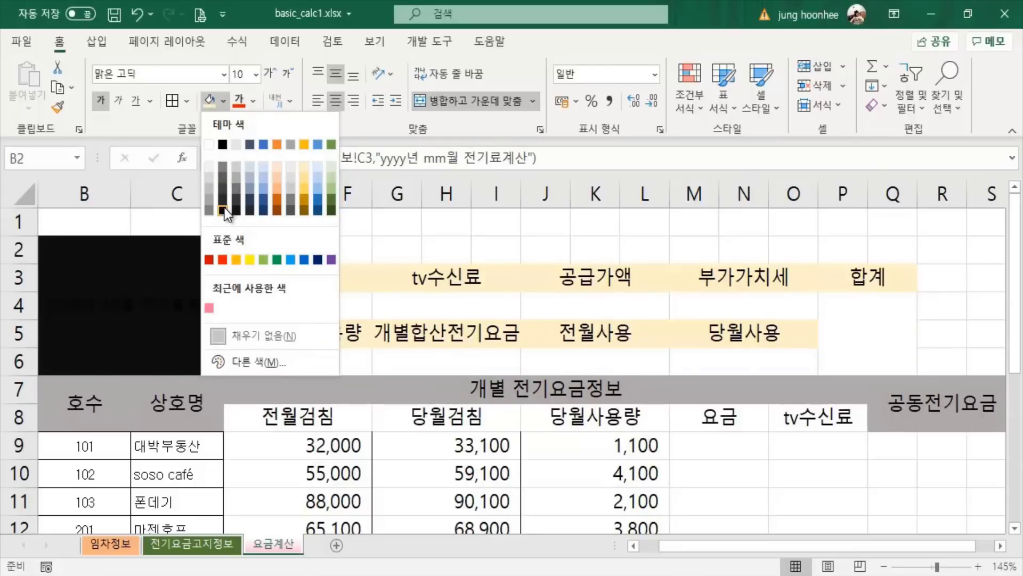
{"action": "left_click", "coordinate": [222, 144]}
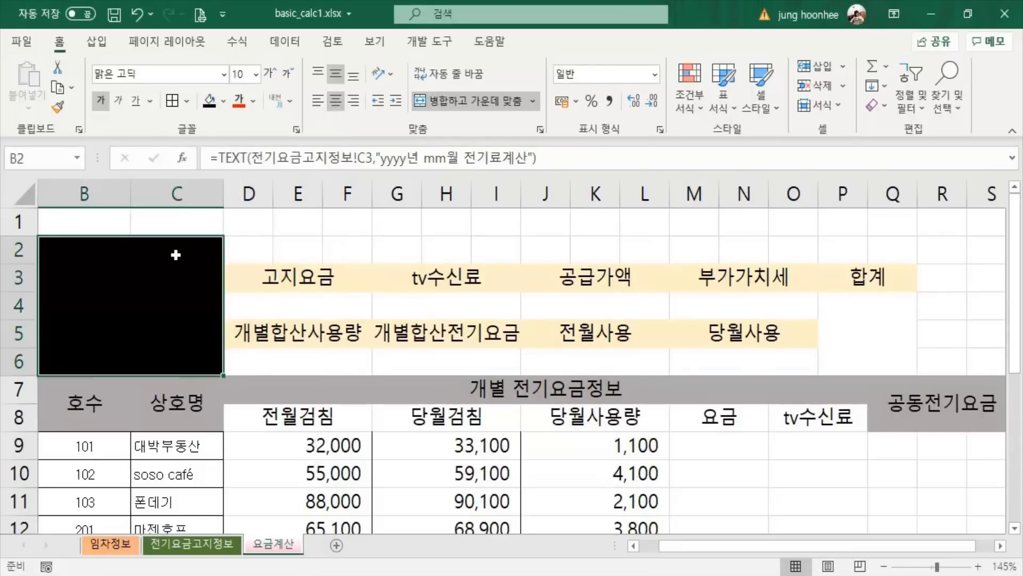
{"action": "left_click", "coordinate": [253, 103]}
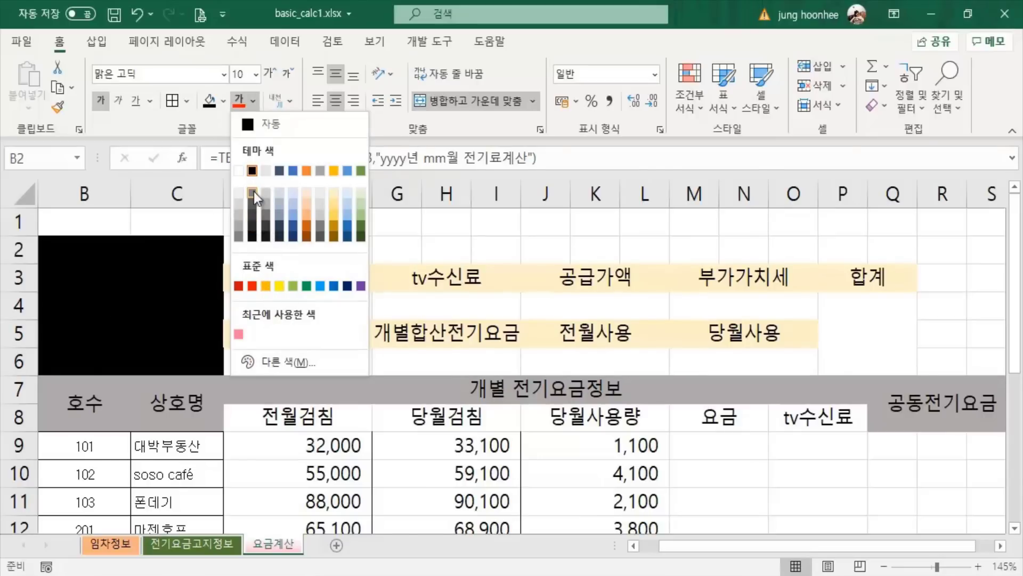
{"action": "left_click", "coordinate": [240, 193]}
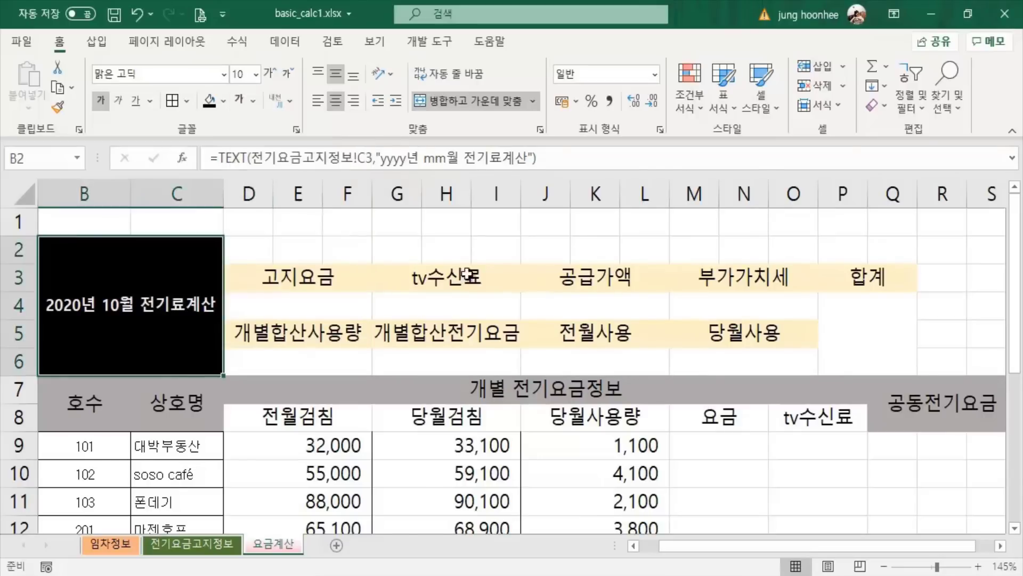
{"action": "left_click", "coordinate": [306, 220]}
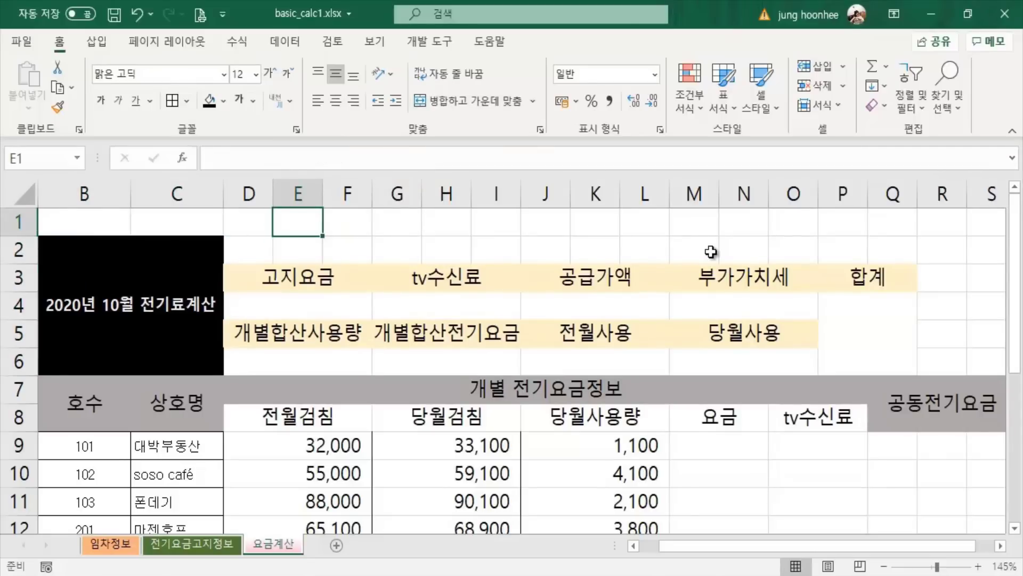
Review the empty value cells under 개별합산전기요금, tv수신료, 부가가치세 and 고지요금.
{"action": "left_click", "coordinate": [463, 361]}
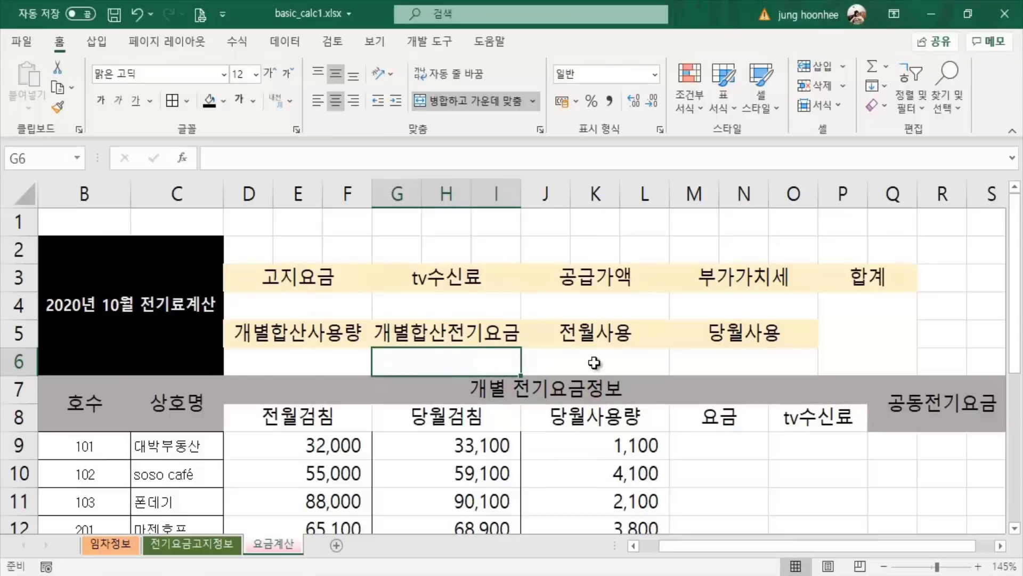
{"action": "left_click", "coordinate": [288, 307]}
{"action": "left_click", "coordinate": [467, 311]}
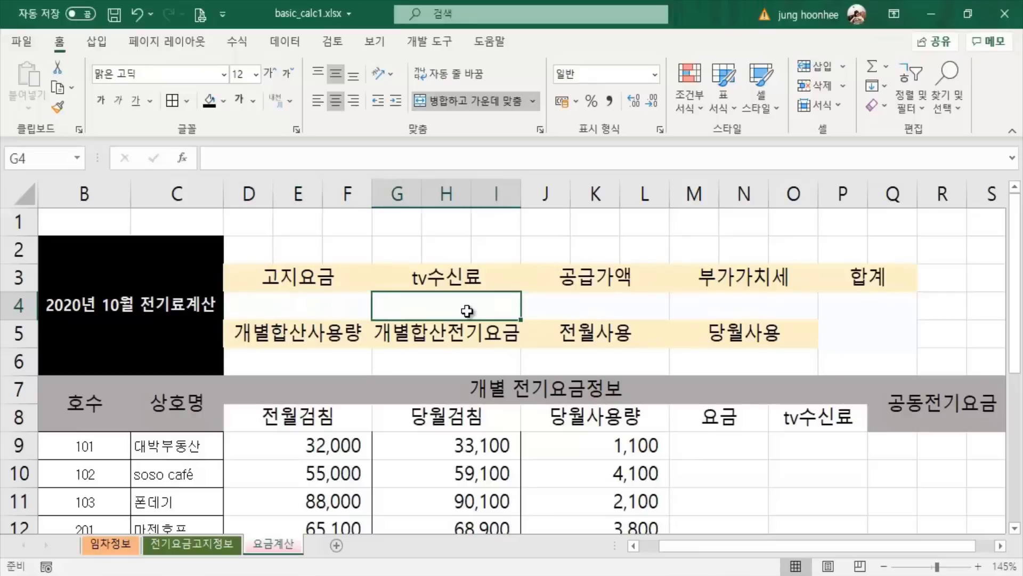
{"action": "left_click", "coordinate": [620, 302]}
{"action": "left_click", "coordinate": [781, 317]}
{"action": "left_click", "coordinate": [259, 302]}
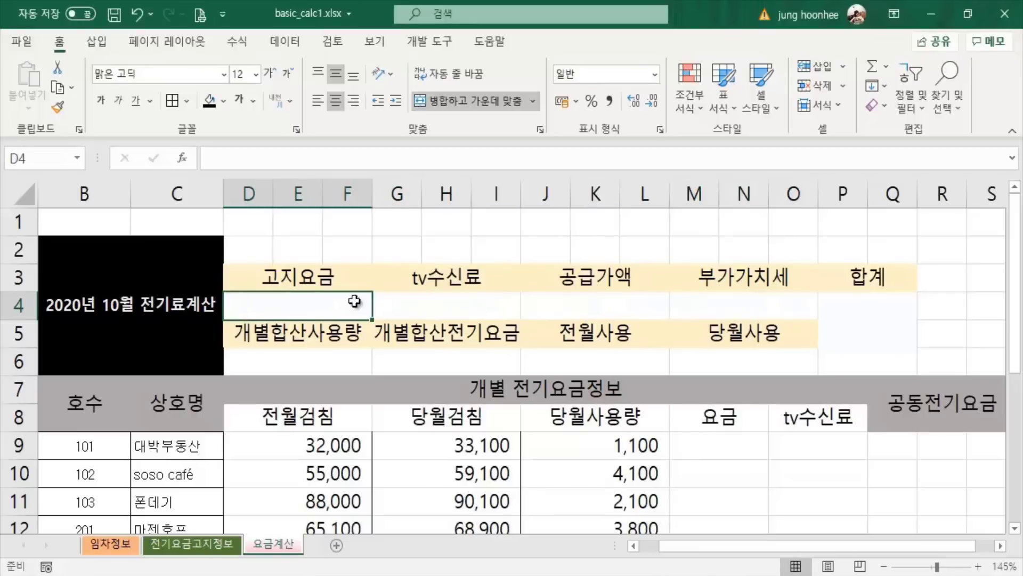
Check the bill amounts on 전기요금고지정보, then return to 요금계산 cell D4 under 고지요금.
{"action": "left_click", "coordinate": [213, 547]}
{"action": "left_click", "coordinate": [322, 334]}
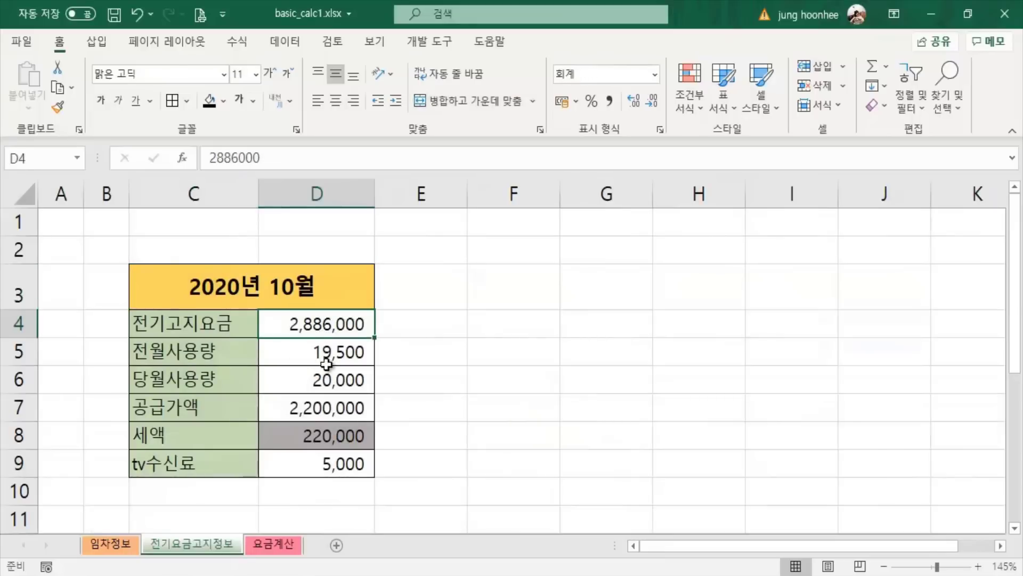
{"action": "left_click", "coordinate": [327, 354]}
{"action": "left_click", "coordinate": [331, 381]}
{"action": "left_click", "coordinate": [279, 540]}
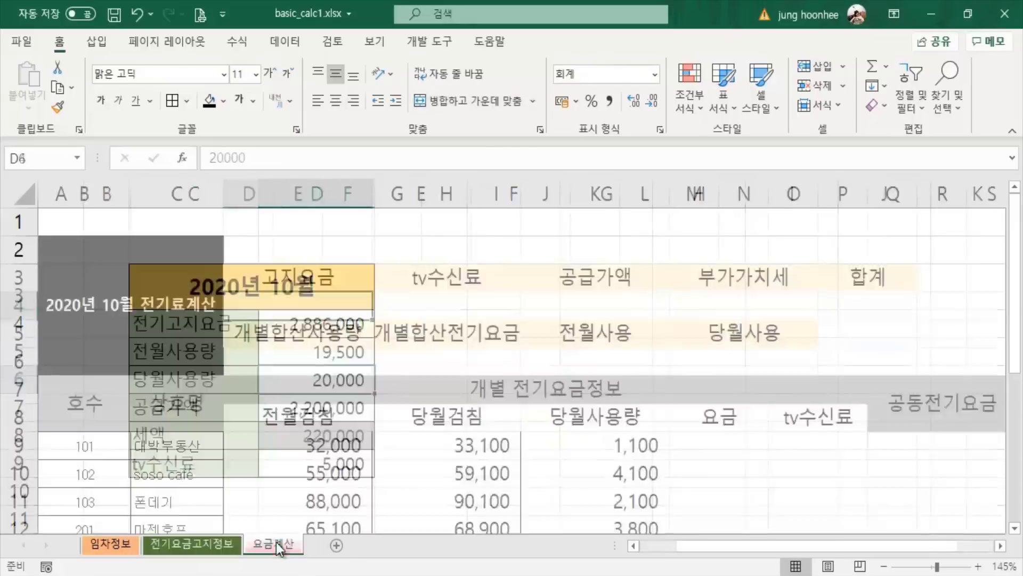
{"action": "left_click", "coordinate": [448, 312]}
{"action": "left_click", "coordinate": [299, 308]}
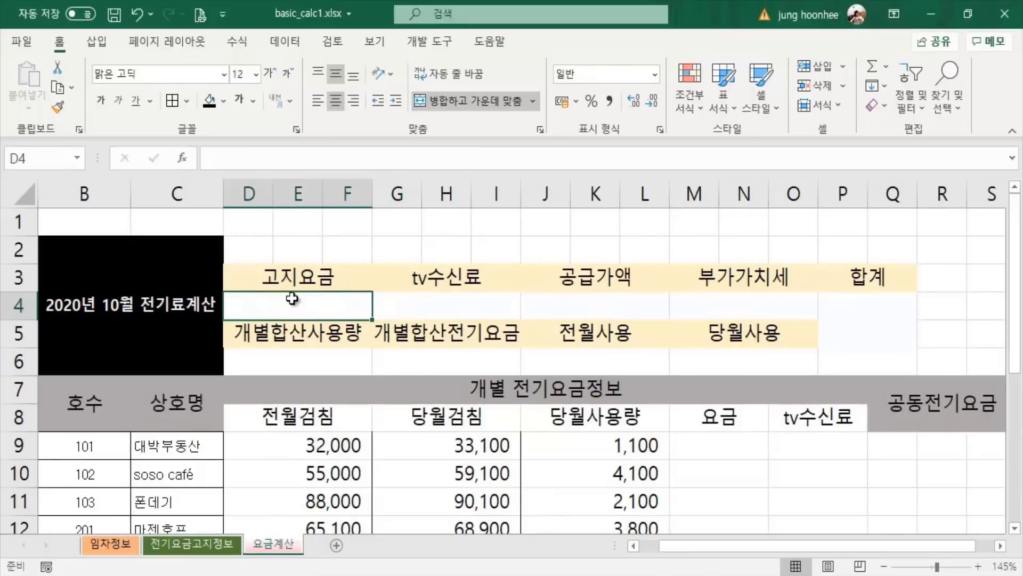
{"action": "left_click", "coordinate": [299, 343]}
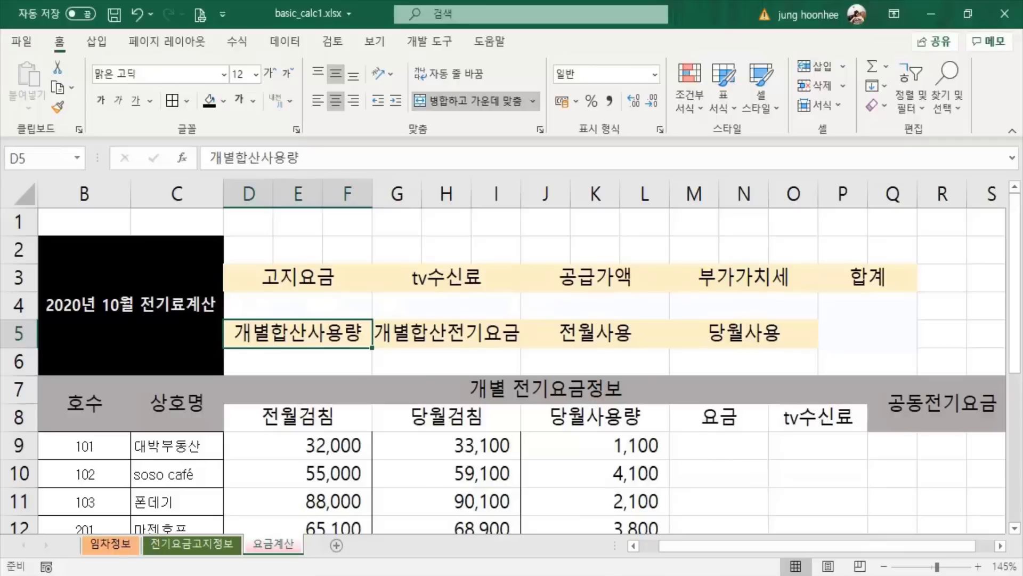
{"action": "left_click", "coordinate": [312, 315]}
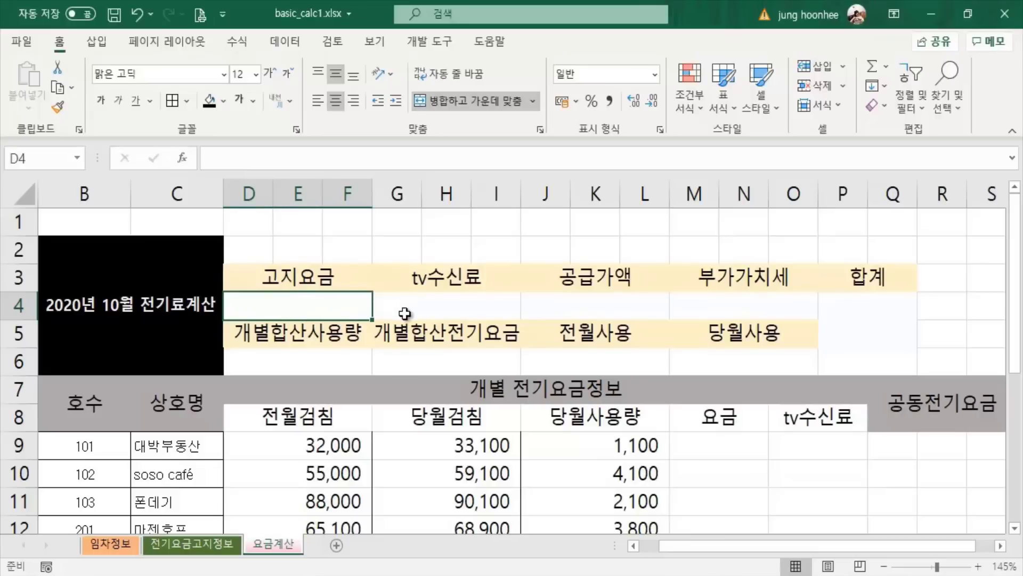
Link the bill (2,886,000) and TV fee (5,000) cells to 전기요금고지정보 D4 and D9.
{"action": "type", "text": "="}
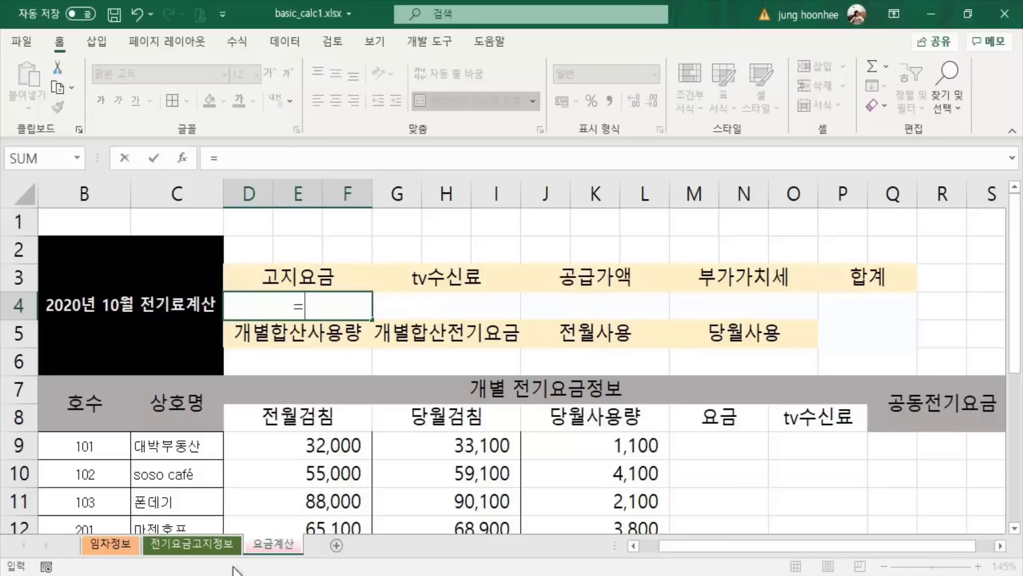
{"action": "left_click", "coordinate": [185, 548]}
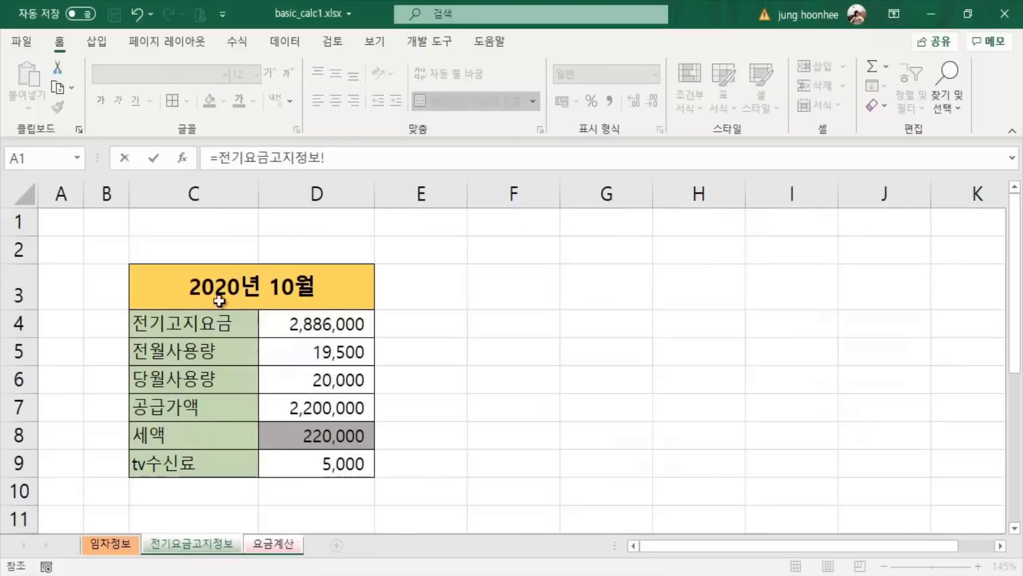
{"action": "left_click", "coordinate": [315, 324]}
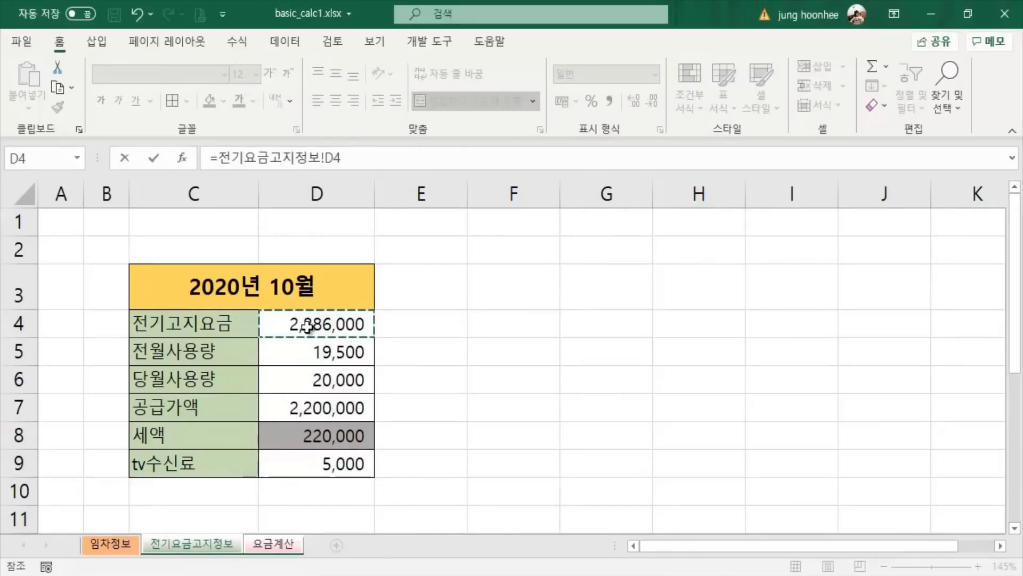
{"action": "key", "text": "Return"}
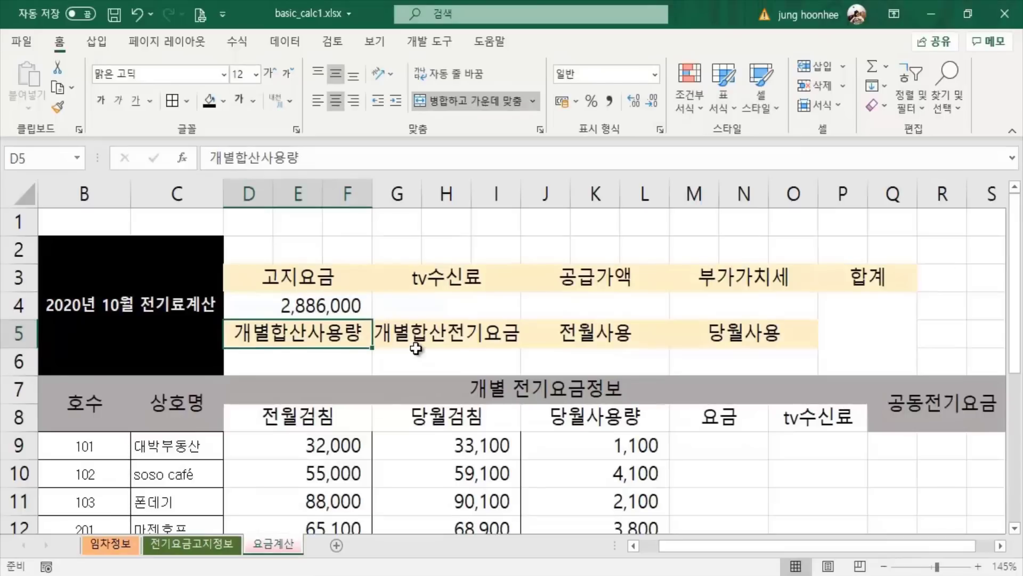
{"action": "left_click", "coordinate": [457, 308]}
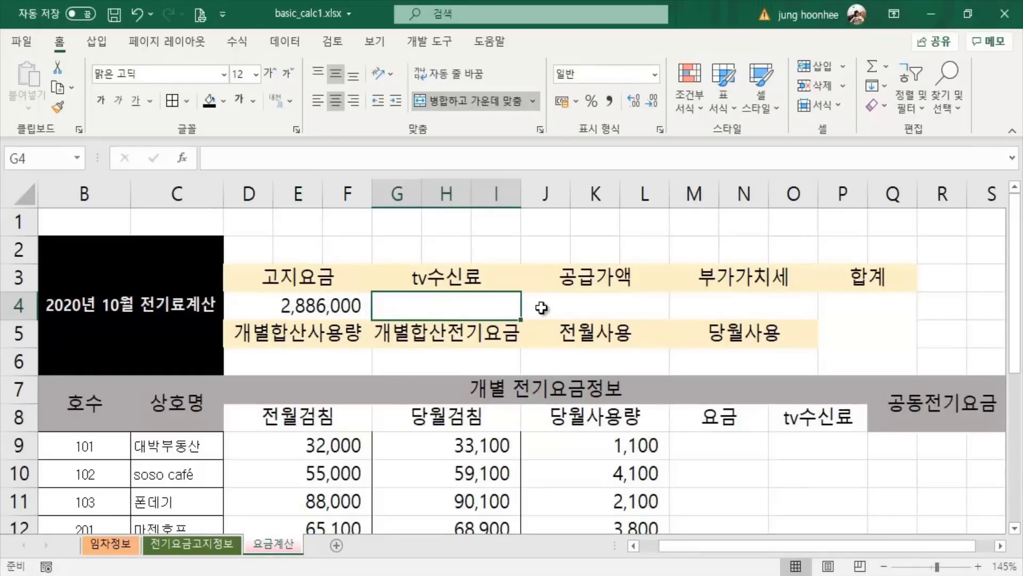
{"action": "type", "text": "="}
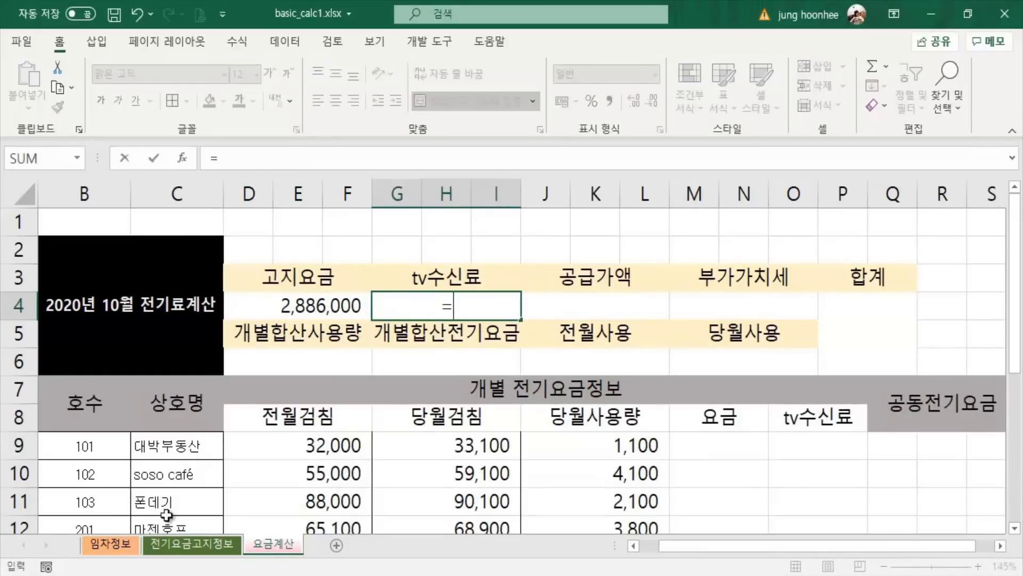
{"action": "left_click", "coordinate": [212, 543]}
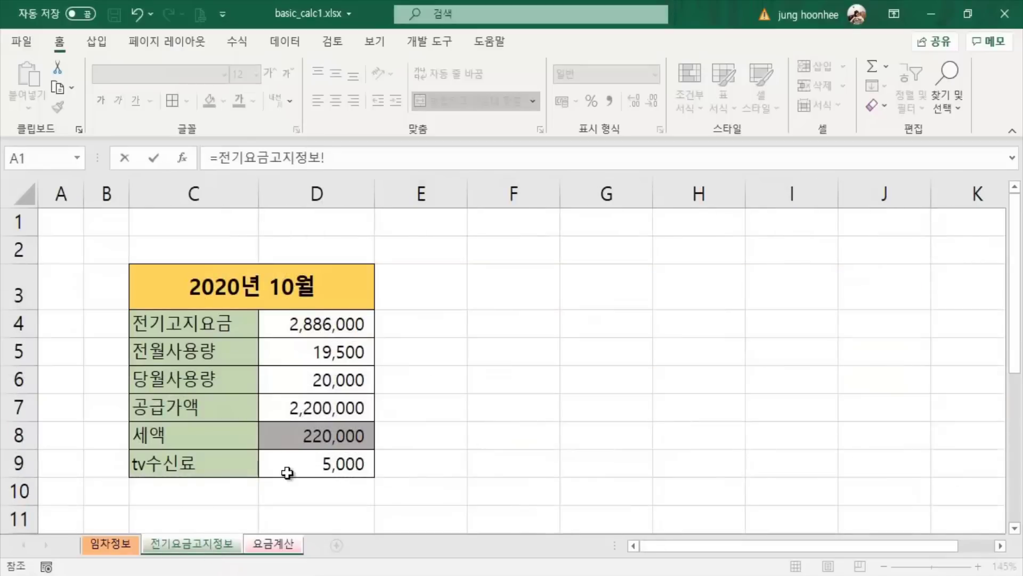
{"action": "left_click", "coordinate": [324, 466]}
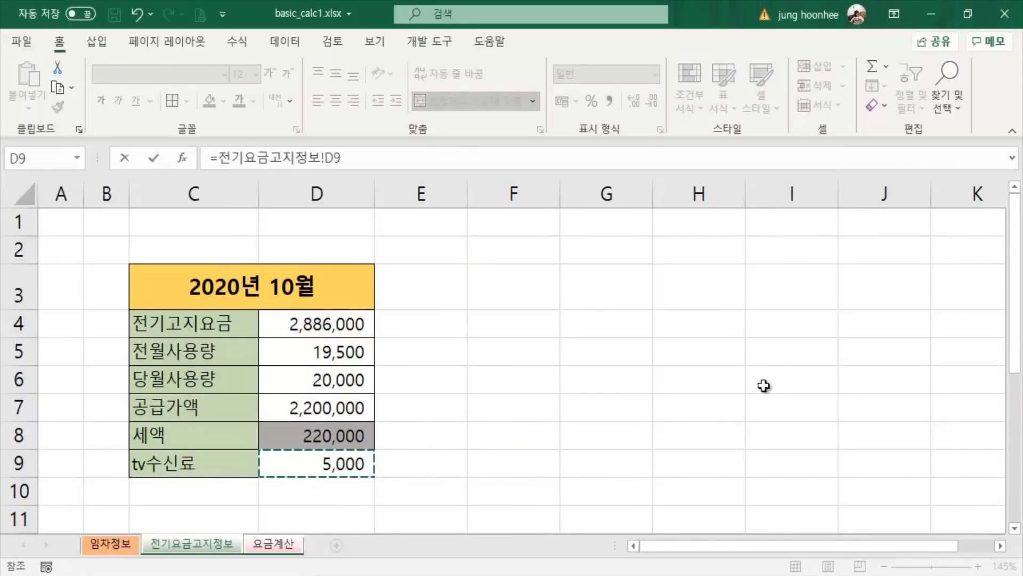
{"action": "key", "text": "Return"}
Link 공급가액 (2,200,000) and 부가가치세 (220,000) to 전기요금고지정보 D7 and D8.
{"action": "left_click", "coordinate": [592, 309]}
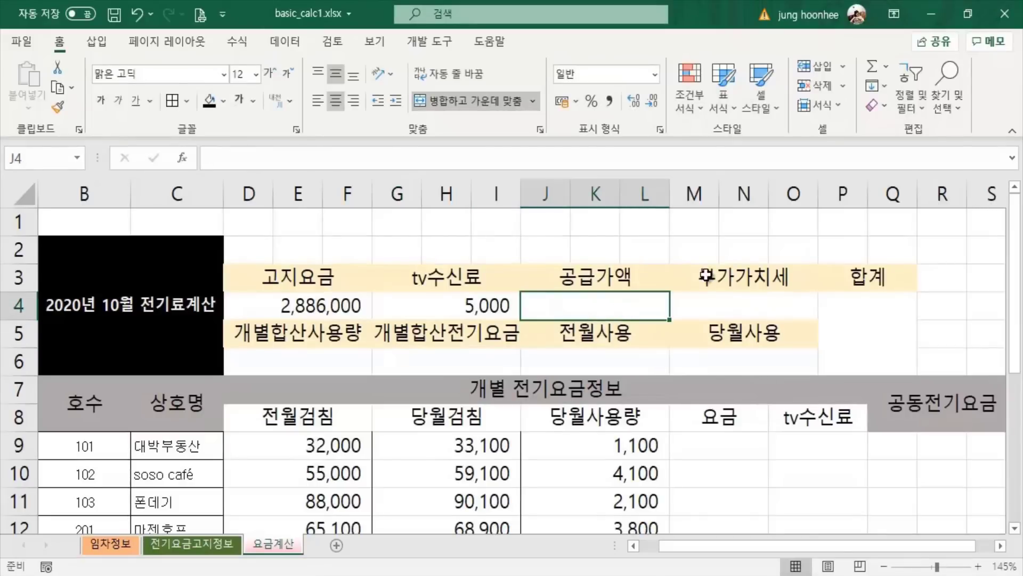
{"action": "type", "text": "="}
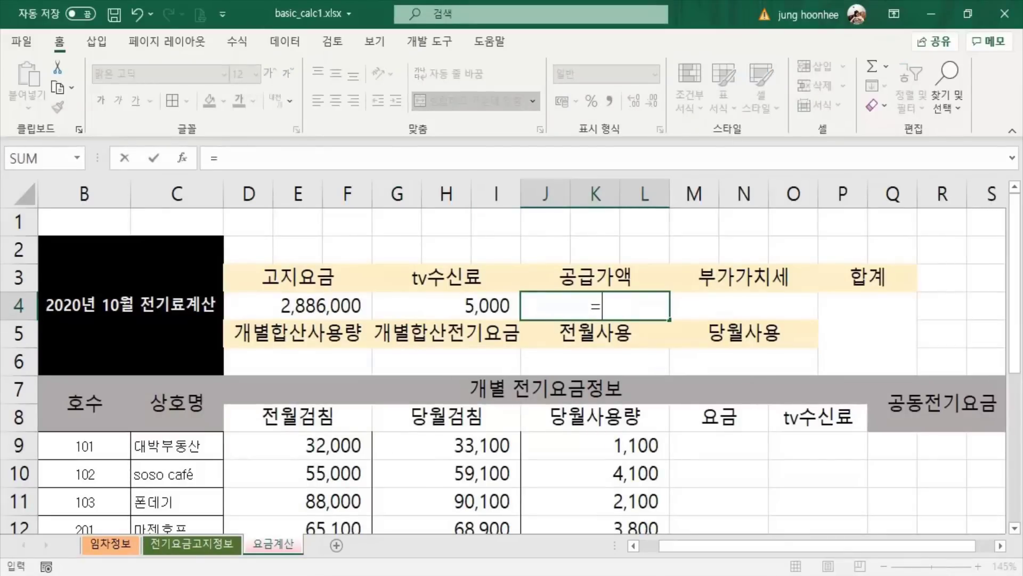
{"action": "left_click", "coordinate": [202, 543]}
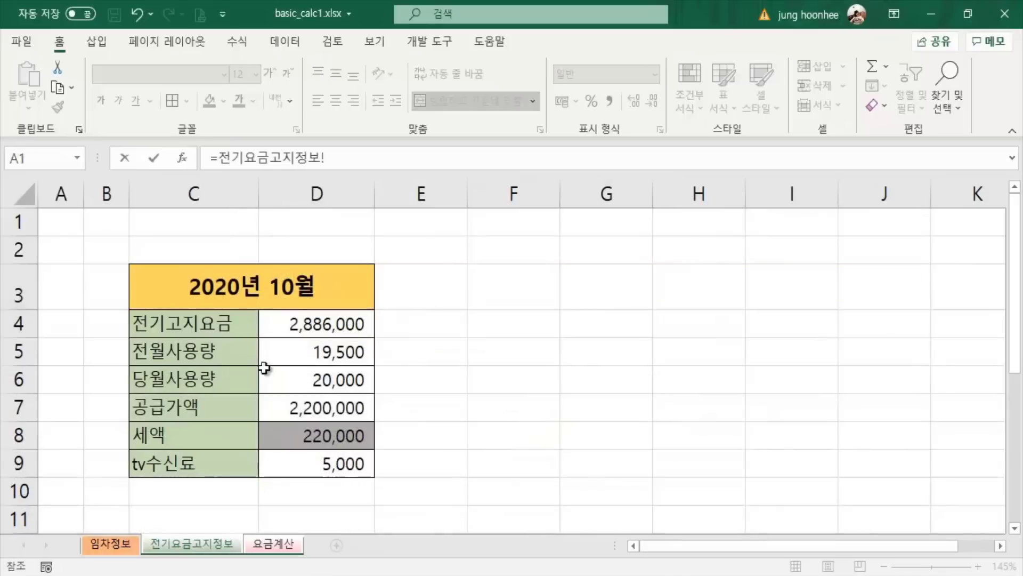
{"action": "left_click", "coordinate": [310, 411]}
{"action": "key", "text": "Return"}
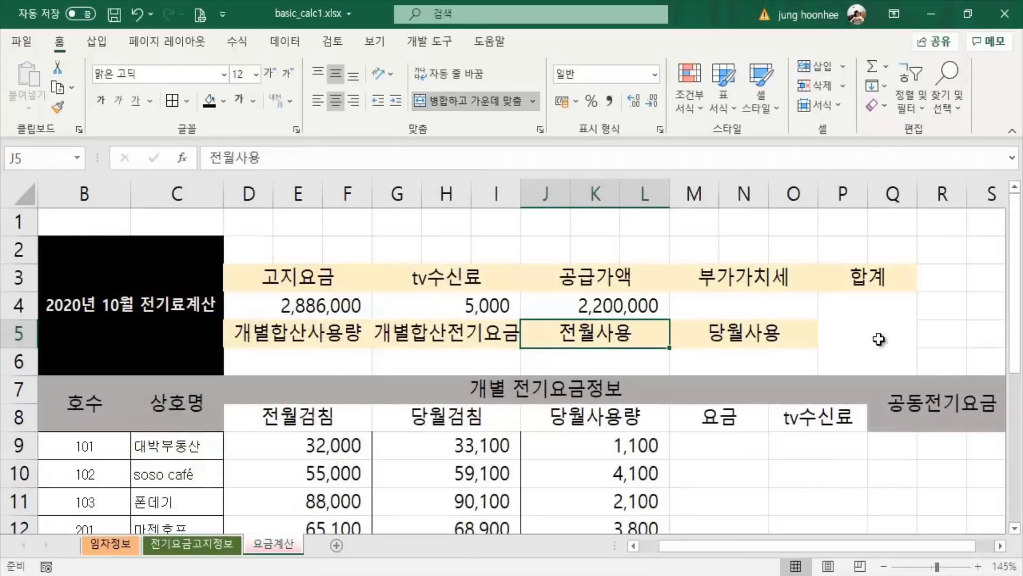
{"action": "left_click", "coordinate": [758, 305]}
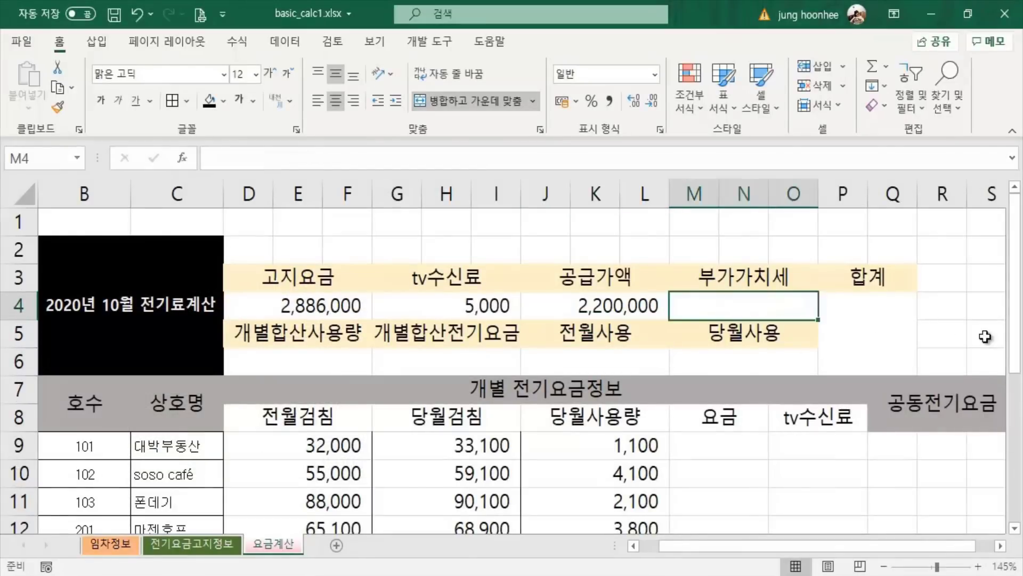
{"action": "type", "text": "=-"}
{"action": "key", "text": "BackSpace"}
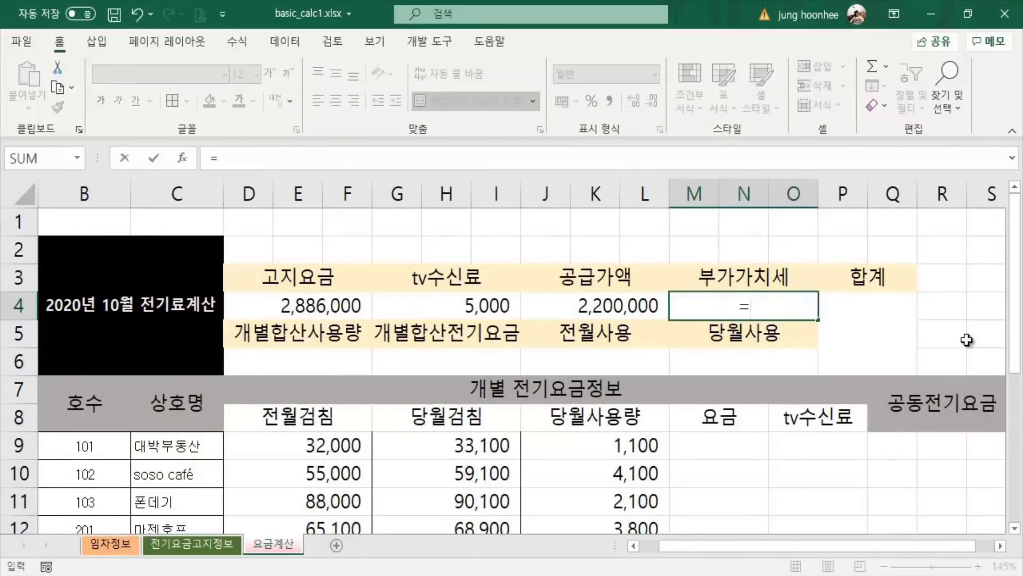
{"action": "left_click", "coordinate": [200, 544]}
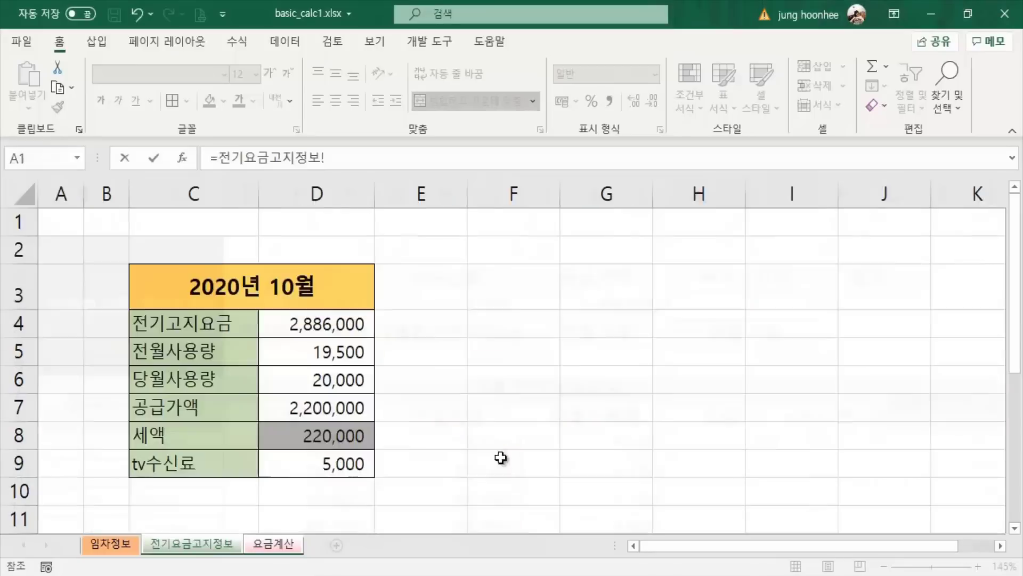
{"action": "left_click", "coordinate": [305, 429]}
{"action": "key", "text": "Return"}
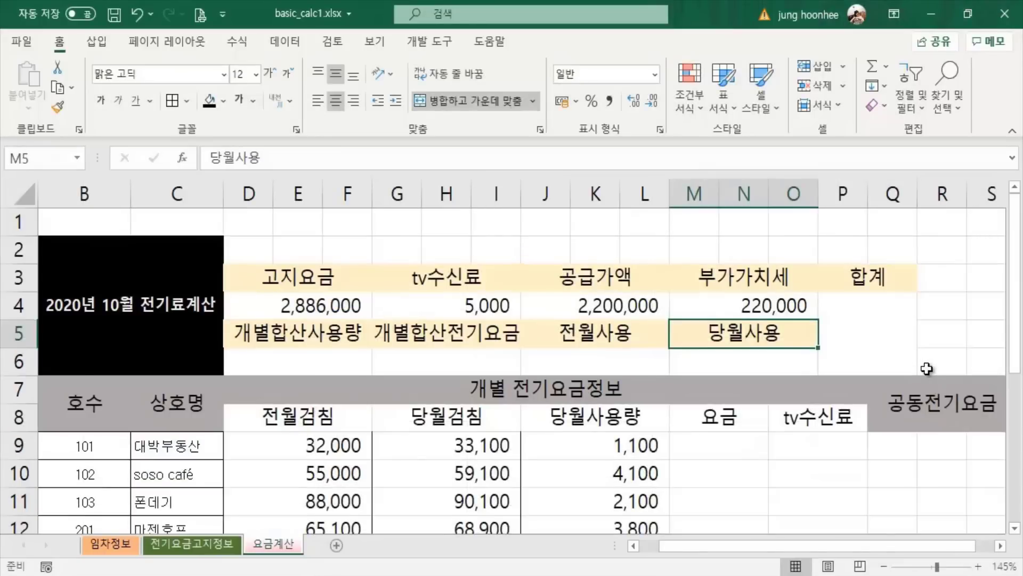
Link 전월사용 (19,500) and 당월사용 (20,000) to 전기요금고지정보 D5 and D6.
{"action": "left_click", "coordinate": [585, 365]}
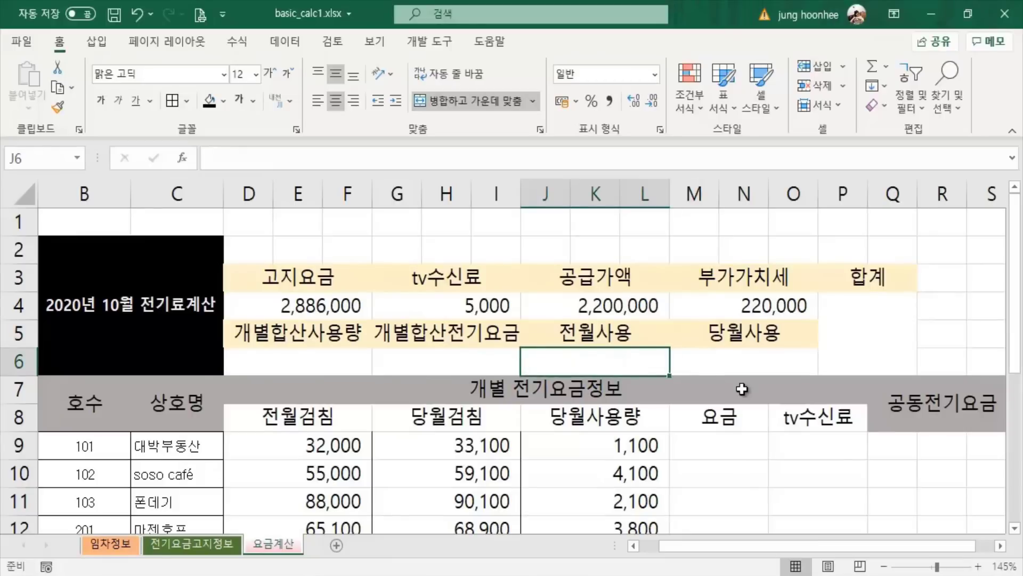
{"action": "type", "text": "="}
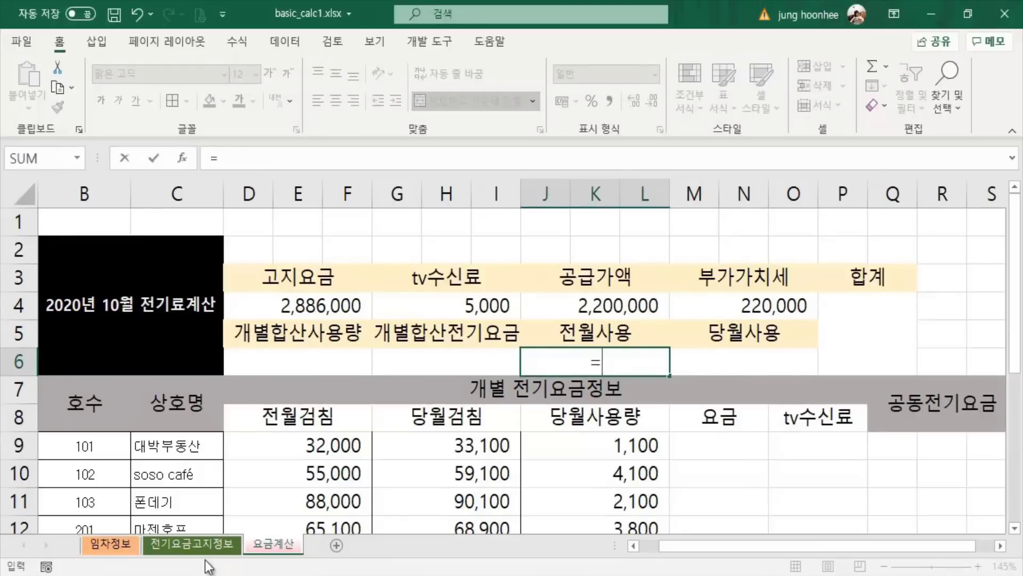
{"action": "left_click", "coordinate": [199, 544]}
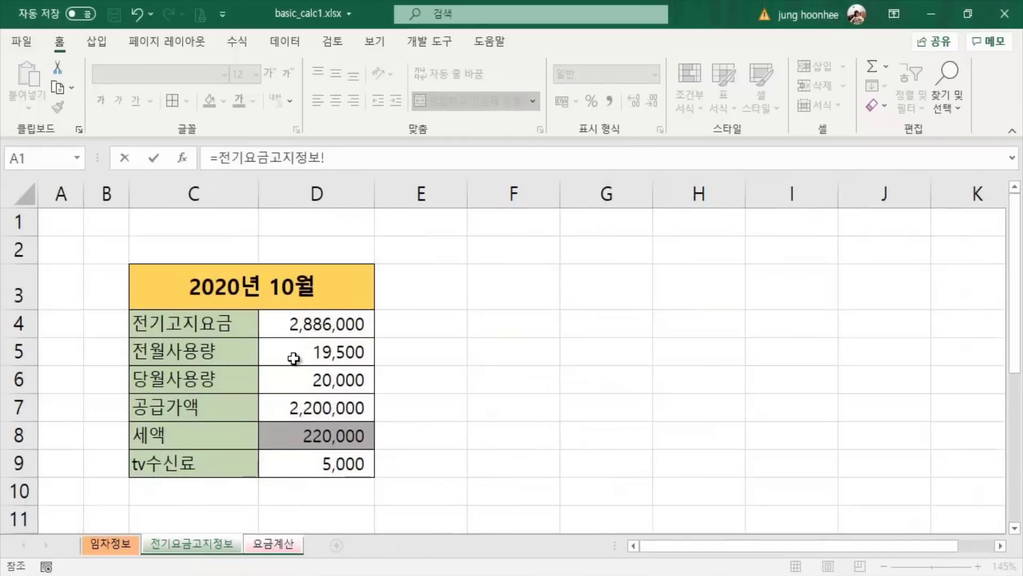
{"action": "left_click", "coordinate": [314, 352]}
{"action": "key", "text": "Return"}
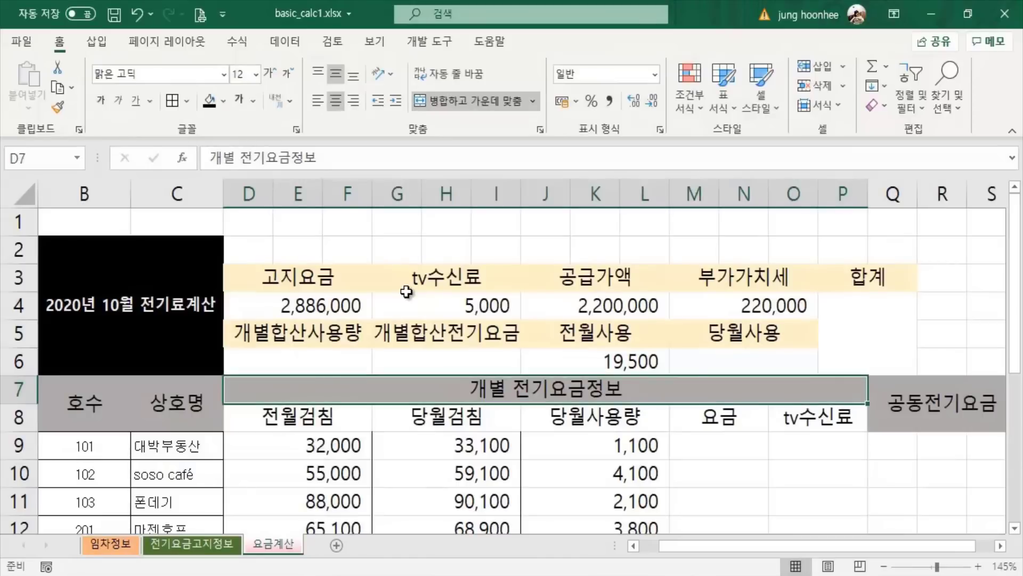
{"action": "left_click", "coordinate": [783, 355]}
{"action": "type", "text": "="}
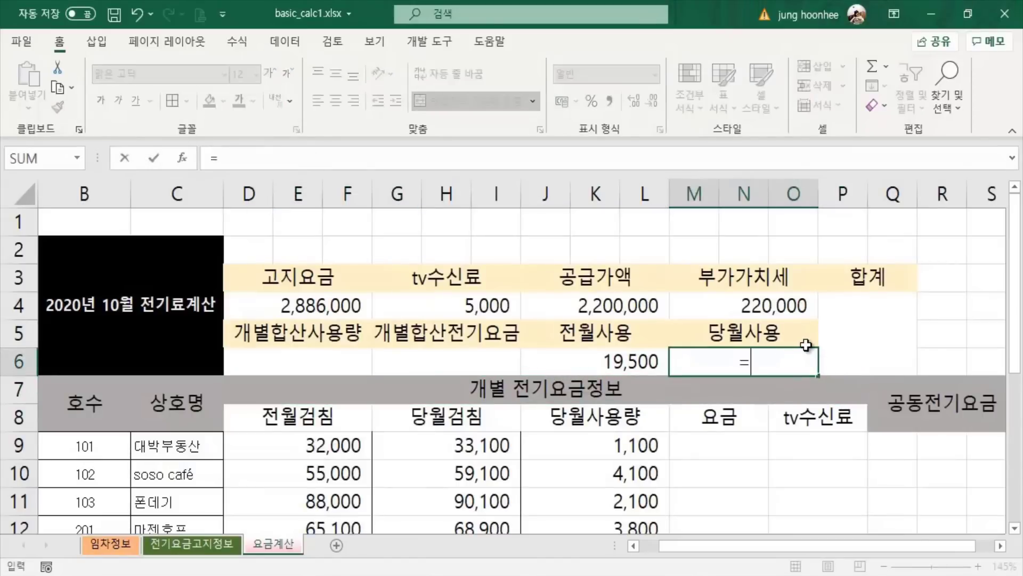
{"action": "left_click", "coordinate": [204, 544]}
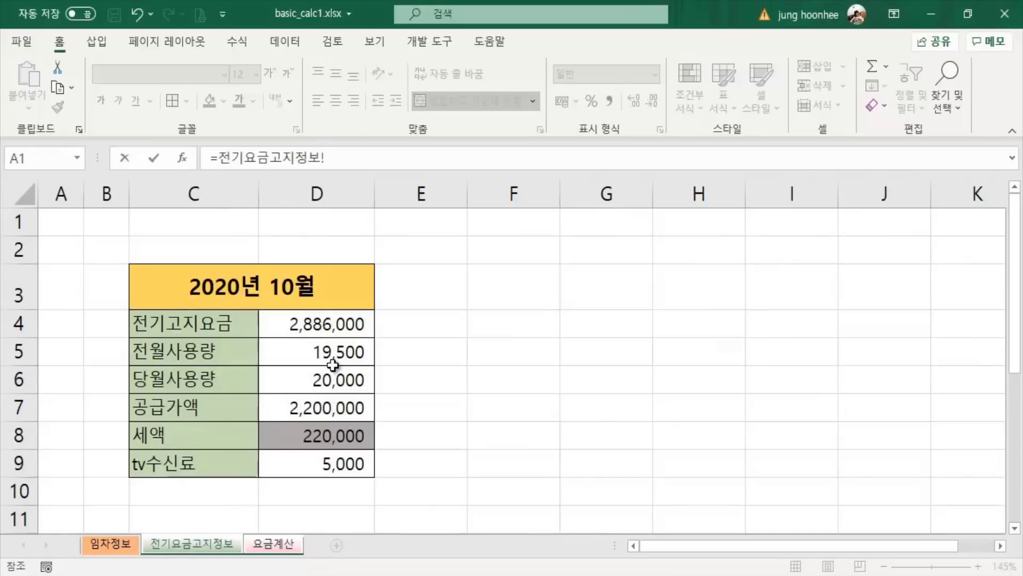
{"action": "left_click", "coordinate": [314, 377]}
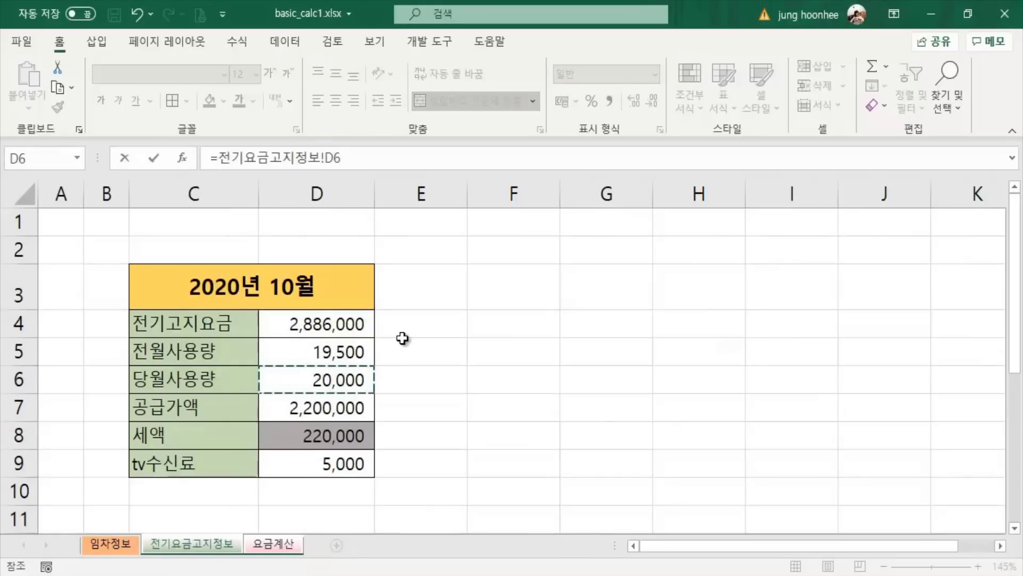
{"action": "key", "text": "Return"}
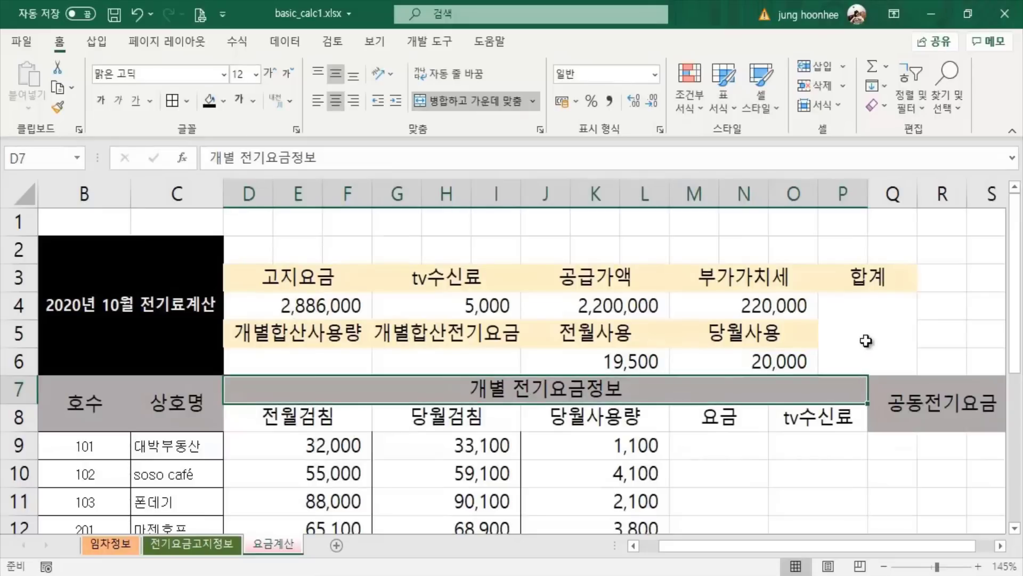
{"action": "left_click", "coordinate": [874, 327]}
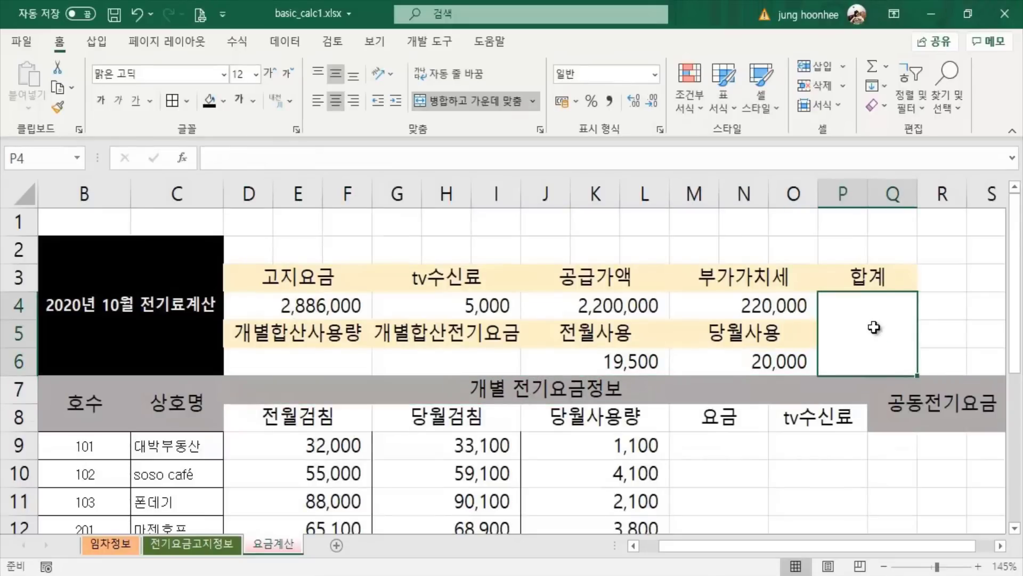
Enter =J4+M4 in the 합계 cell to show 2,420,000, and shrink its font to 11.
{"action": "left_click", "coordinate": [614, 309]}
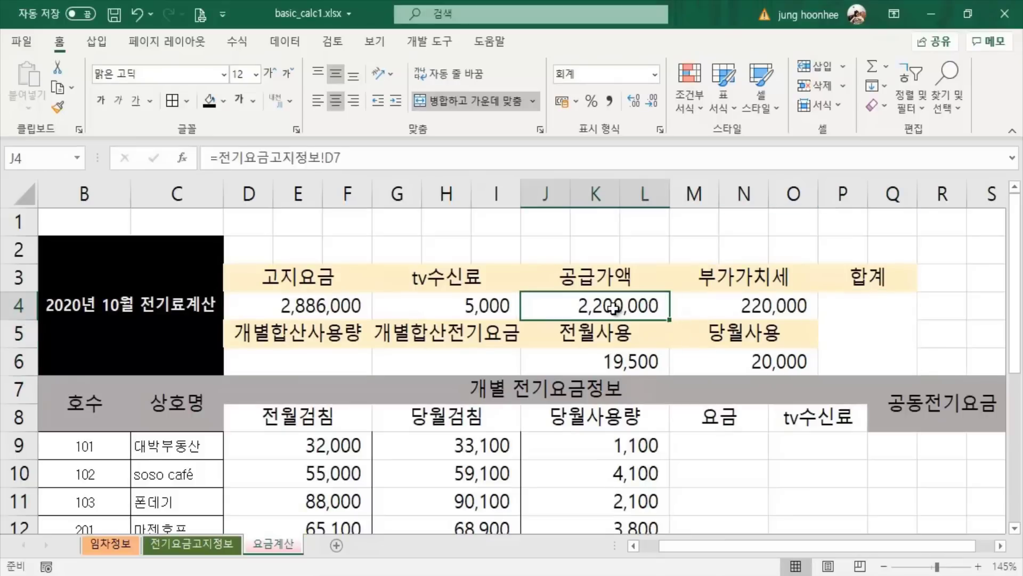
{"action": "left_click", "coordinate": [779, 312]}
{"action": "left_click", "coordinate": [903, 337]}
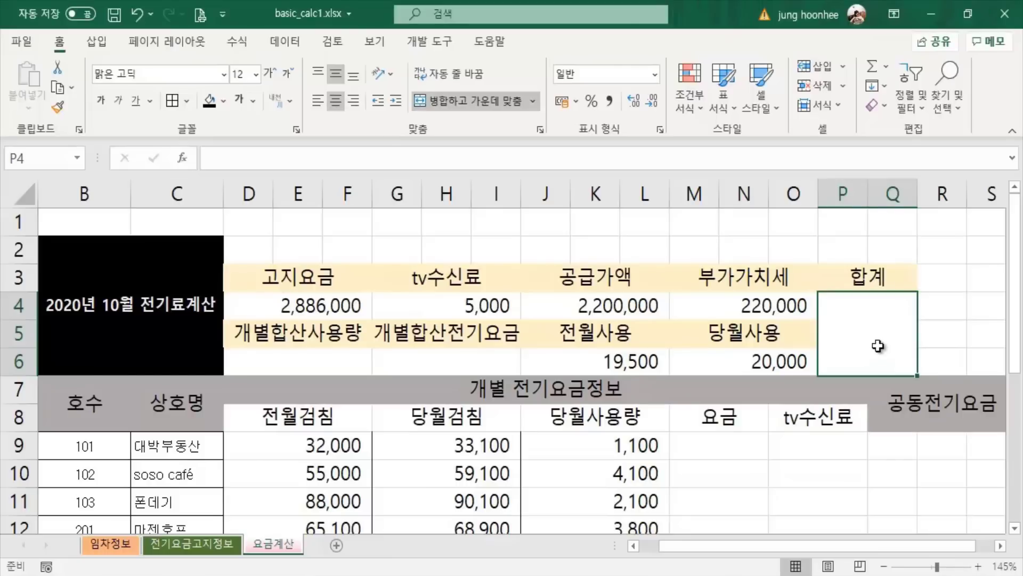
{"action": "type", "text": "="}
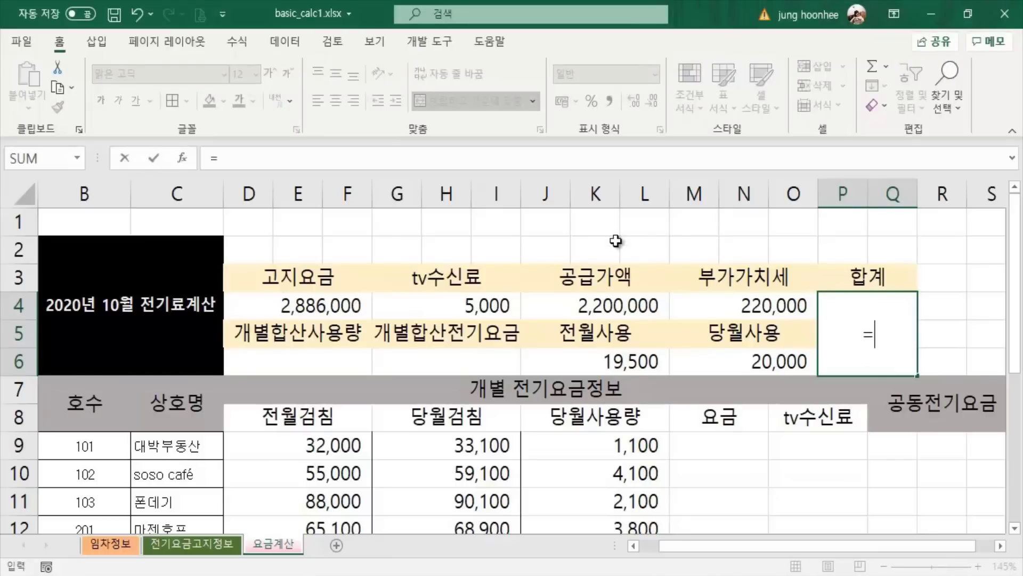
{"action": "left_click", "coordinate": [590, 308]}
{"action": "type", "text": "+"}
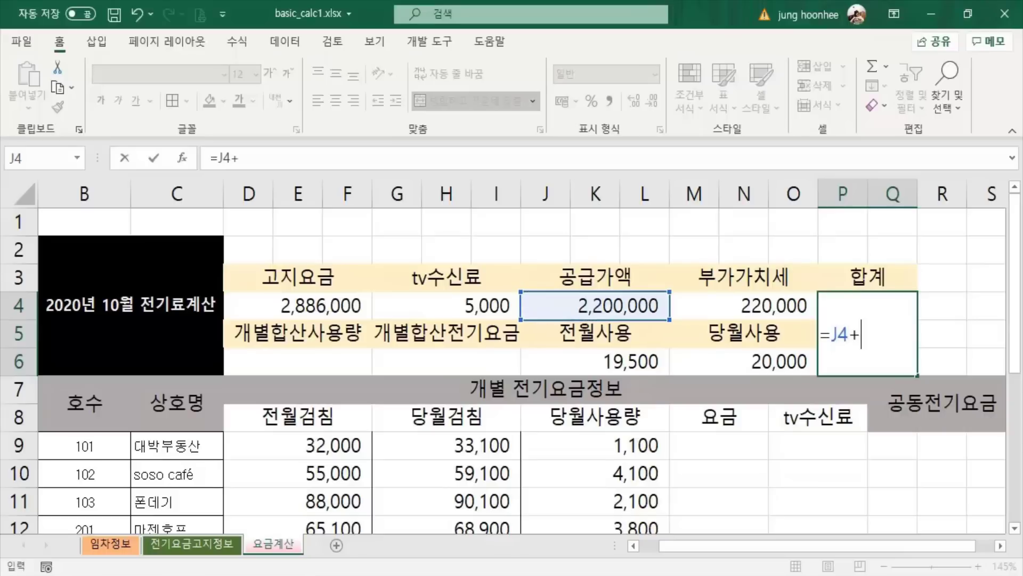
{"action": "left_click", "coordinate": [757, 307]}
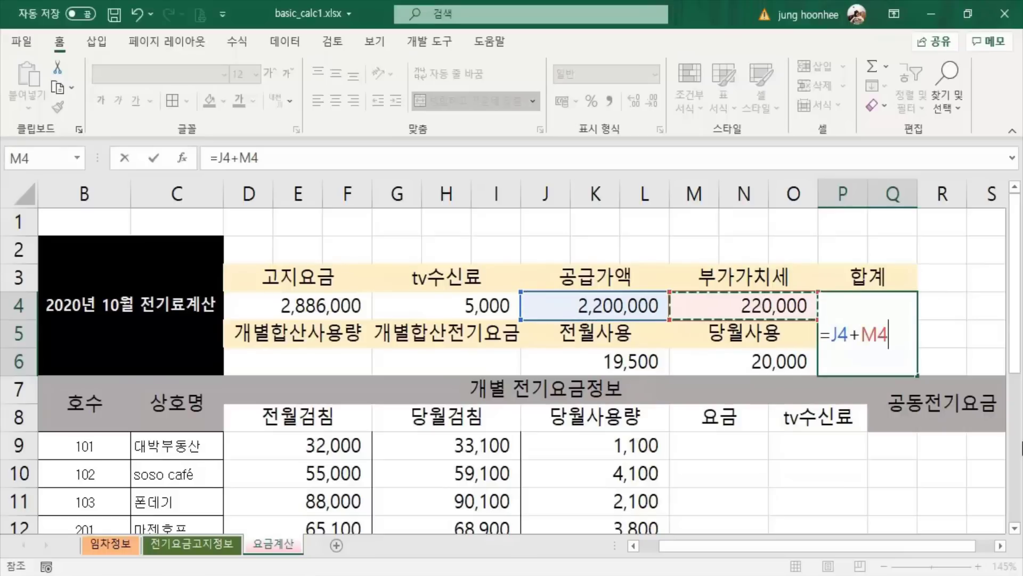
{"action": "key", "text": "Return"}
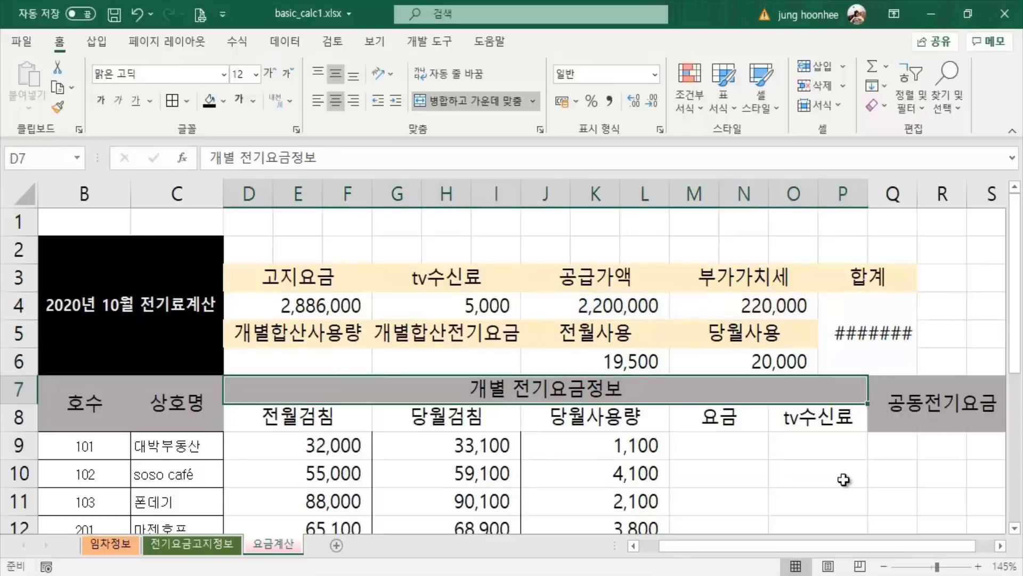
{"action": "left_click", "coordinate": [876, 326]}
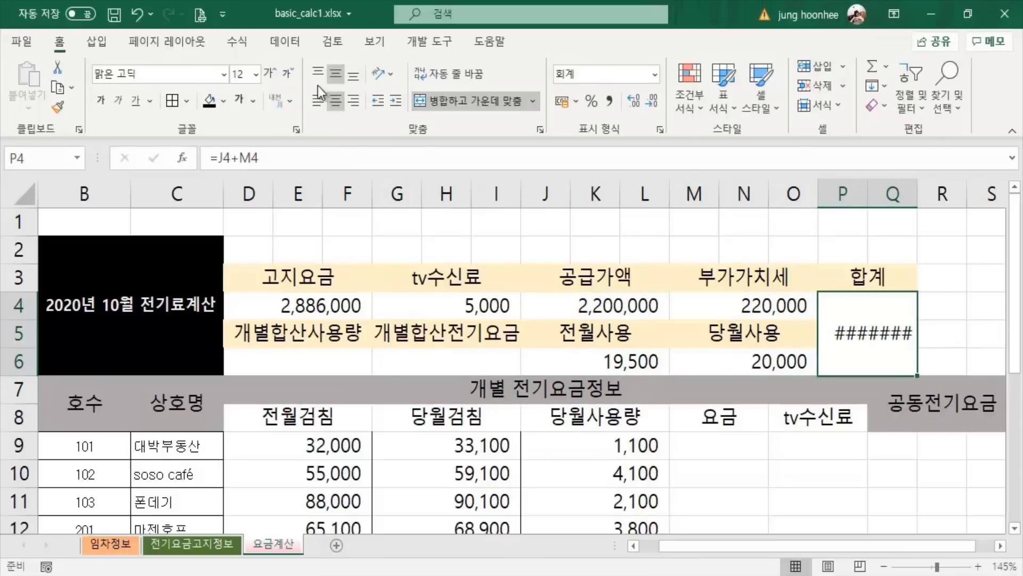
{"action": "left_click", "coordinate": [283, 75]}
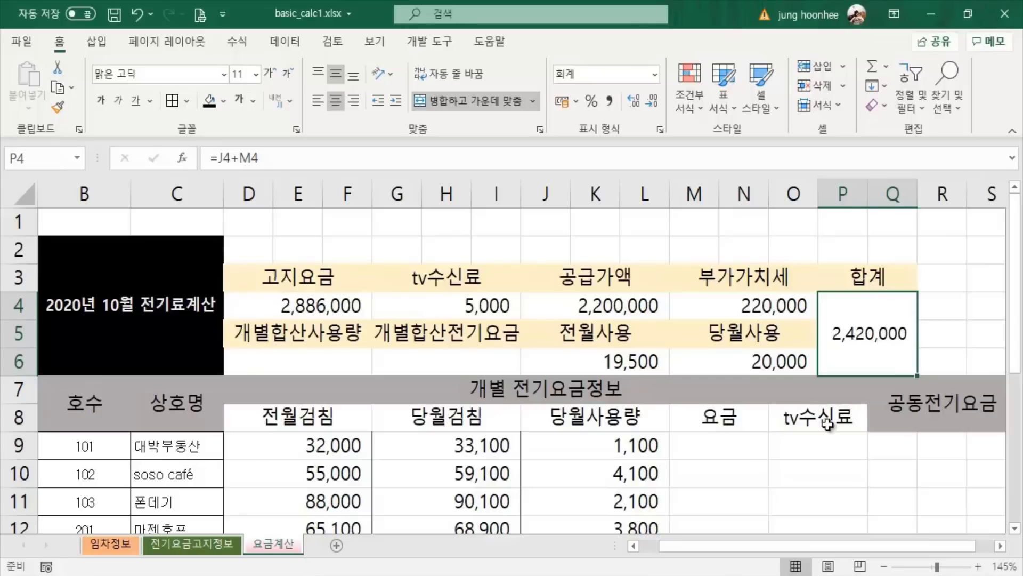
{"action": "left_click", "coordinate": [287, 361]}
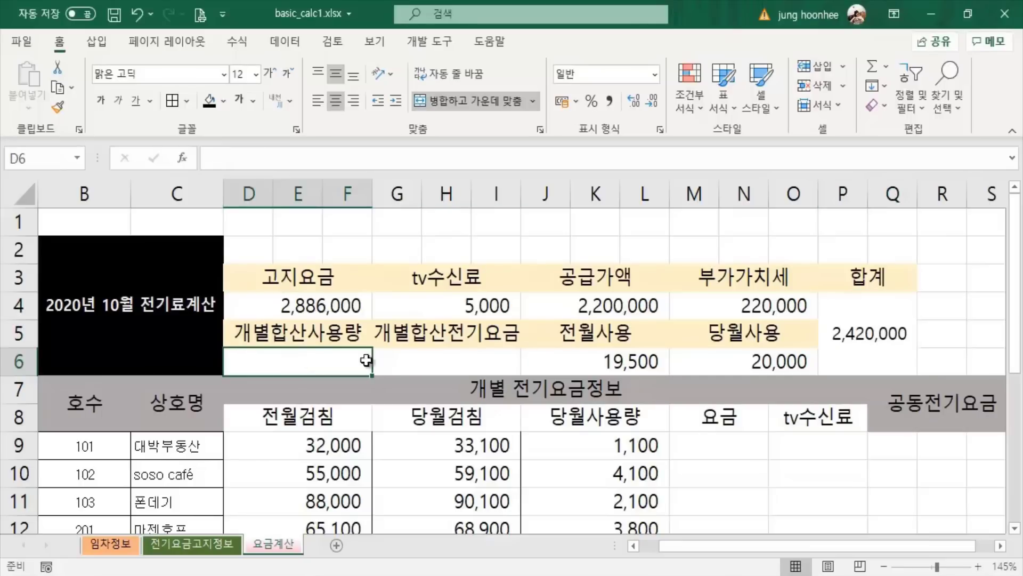
{"action": "left_click", "coordinate": [437, 359]}
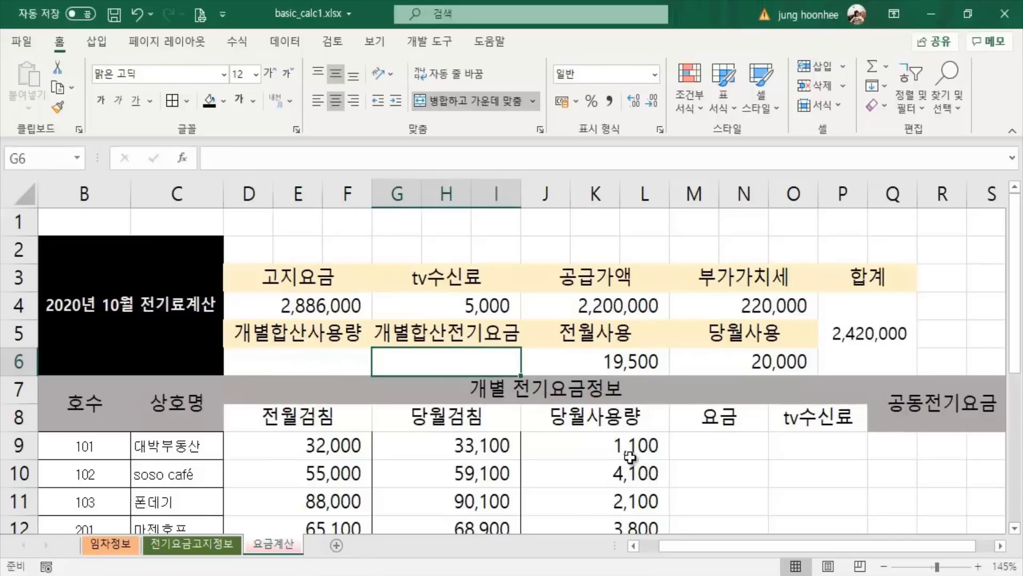
{"action": "scroll", "coordinate": [630, 457], "scroll_direction": "down", "scroll_amount": 1}
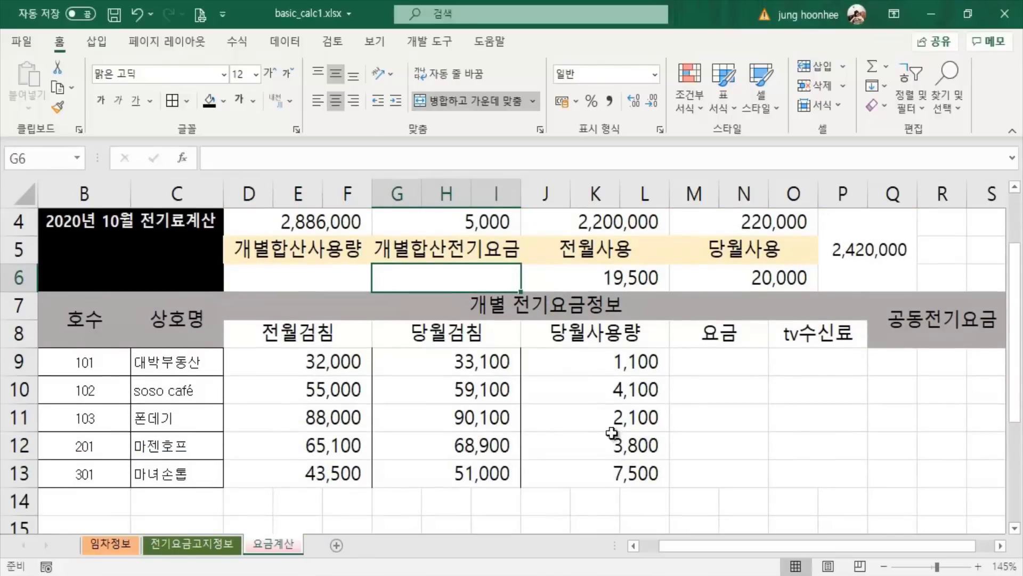
{"action": "left_click", "coordinate": [617, 360]}
{"action": "left_click", "coordinate": [629, 473]}
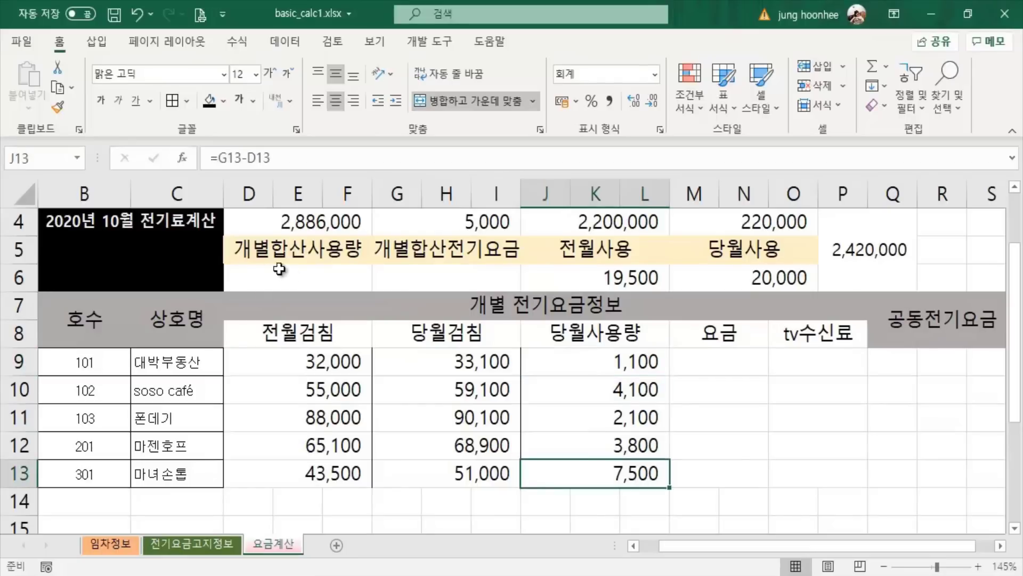
{"action": "left_click", "coordinate": [302, 276]}
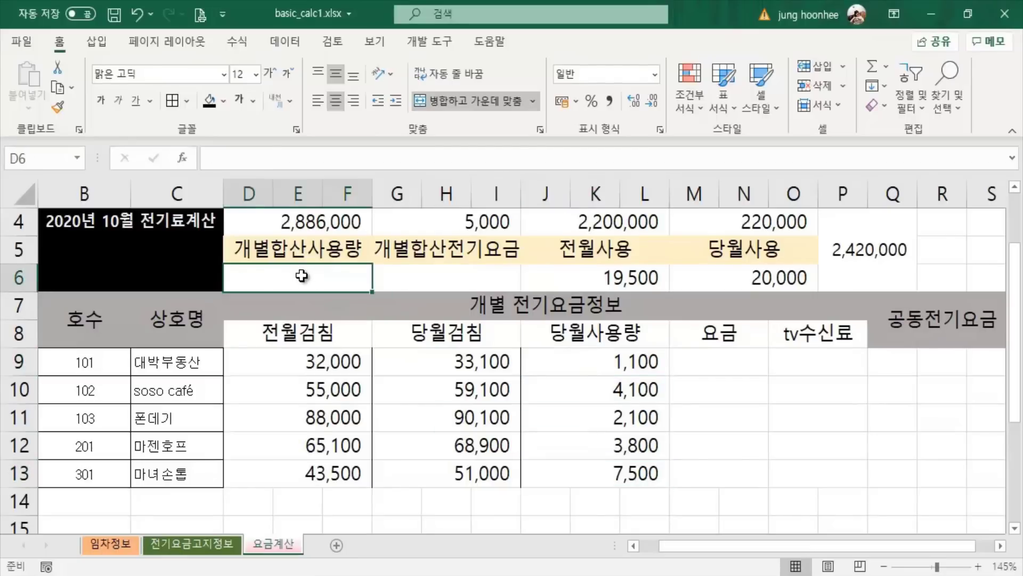
{"action": "left_click", "coordinate": [613, 353]}
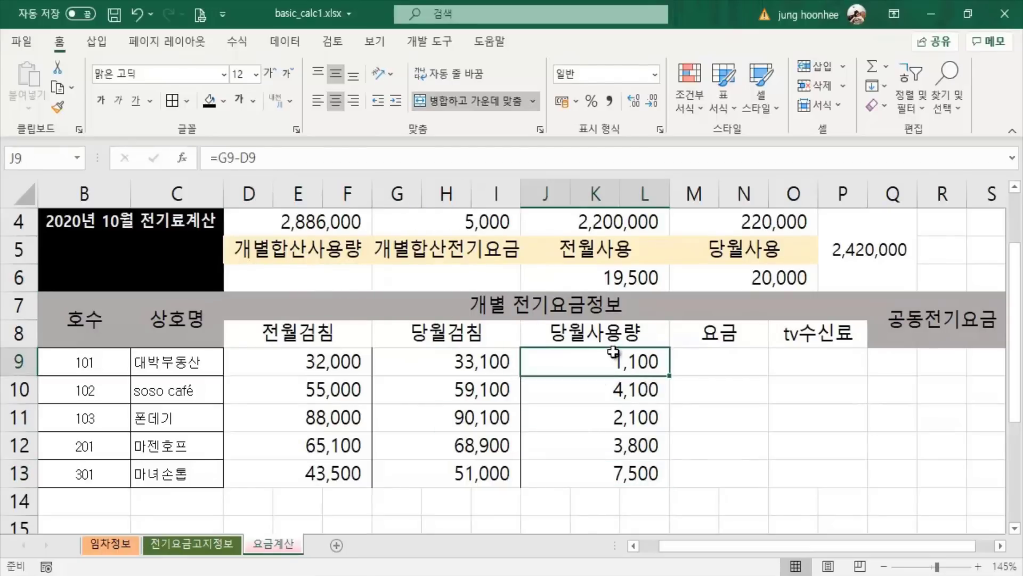
{"action": "left_click_drag", "start_coordinate": [613, 352], "coordinate": [618, 474]}
{"action": "left_click", "coordinate": [598, 501]}
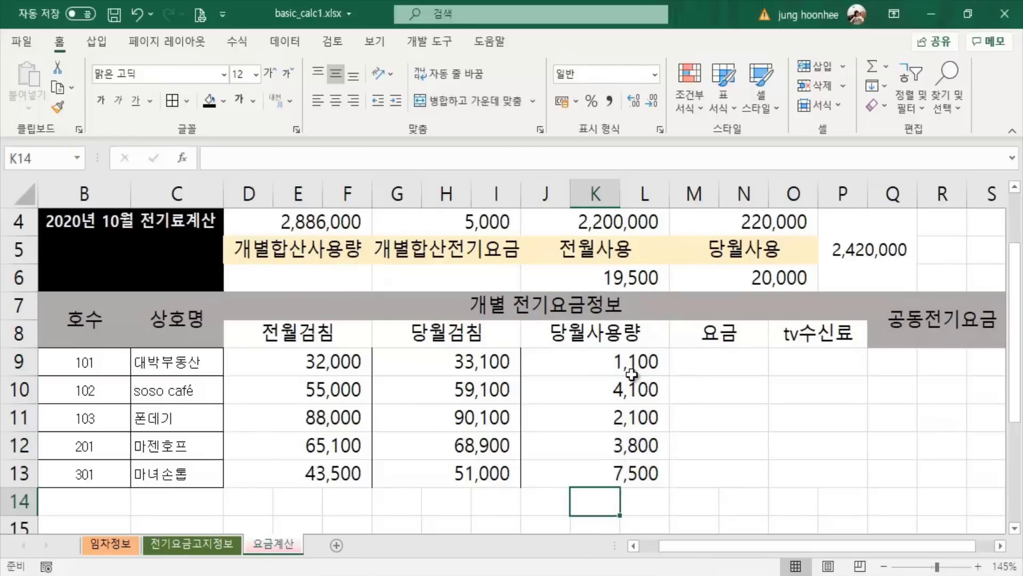
{"action": "left_click", "coordinate": [312, 274]}
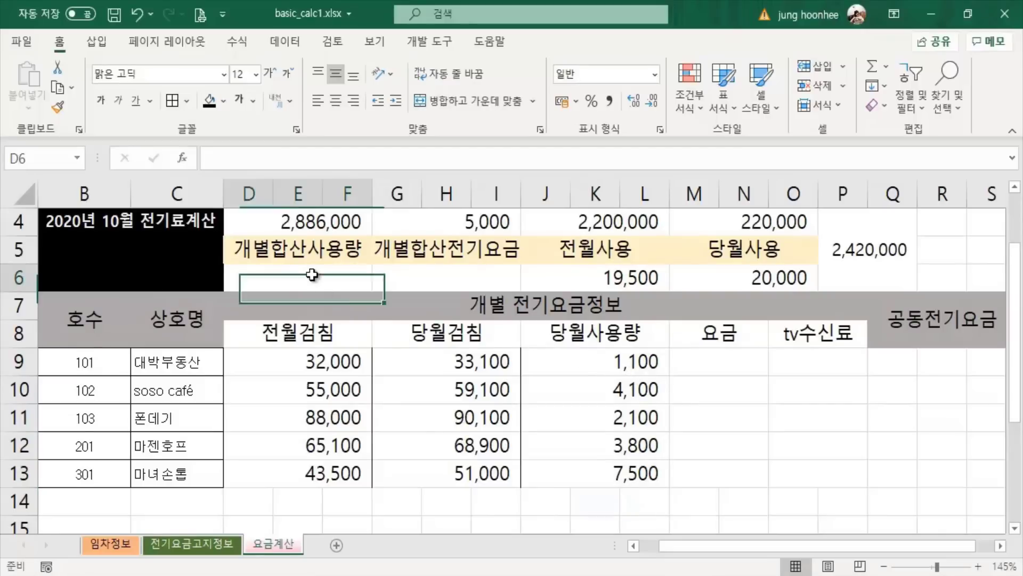
{"action": "left_click_drag", "start_coordinate": [613, 365], "coordinate": [603, 476]}
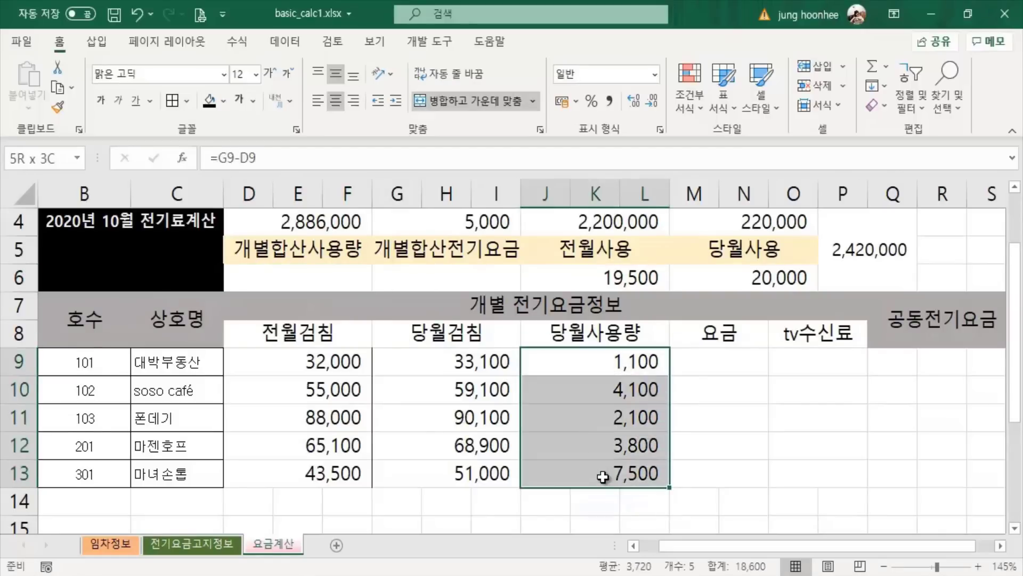
{"action": "left_click", "coordinate": [256, 270]}
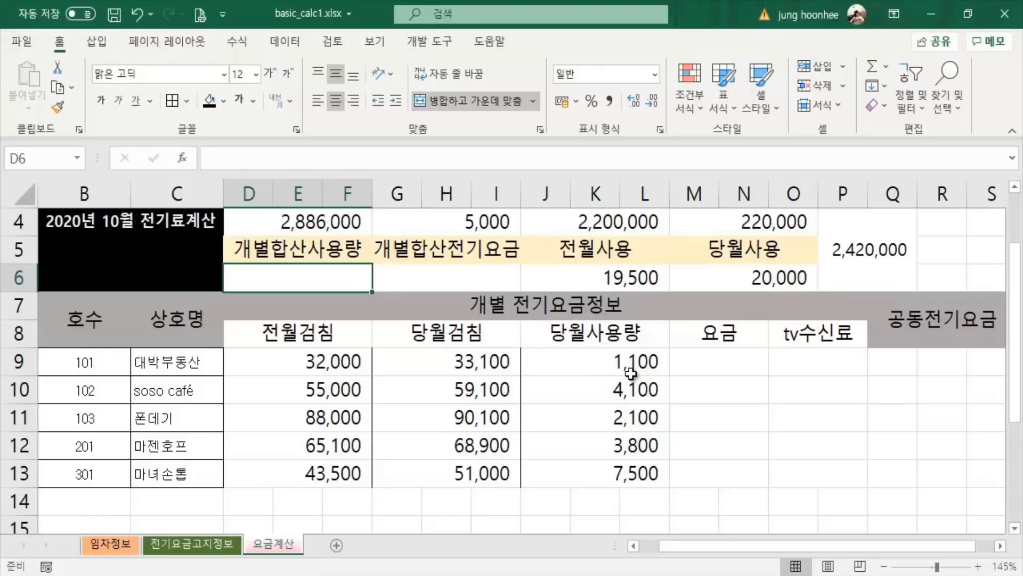
{"action": "left_click", "coordinate": [651, 373]}
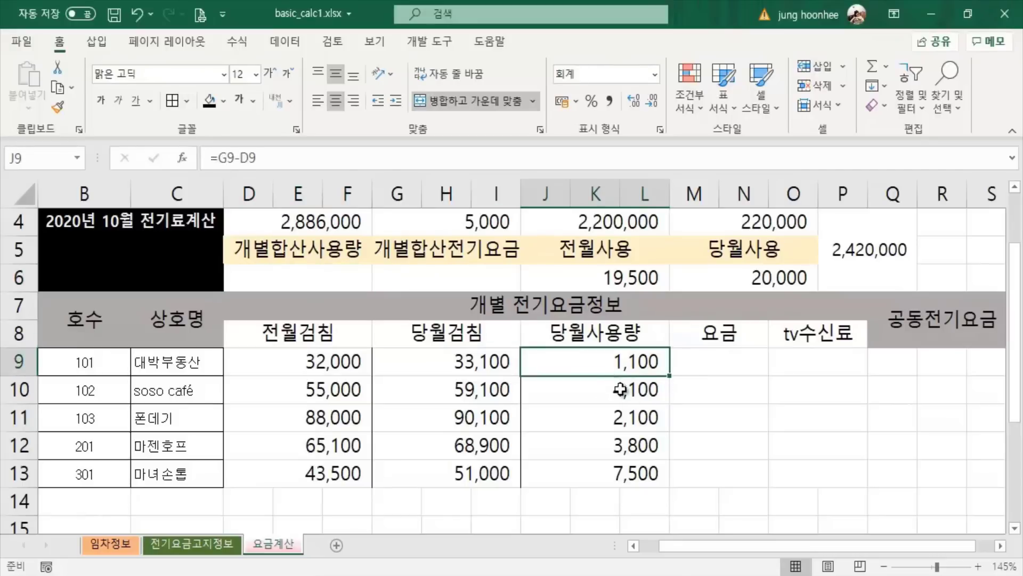
{"action": "key", "text": "Down"}
{"action": "key", "text": "Down"}
{"action": "key", "text": "Down"}
{"action": "key", "text": "Down"}
{"action": "key", "text": "Up"}
{"action": "key", "text": "Up"}
{"action": "key", "text": "Up"}
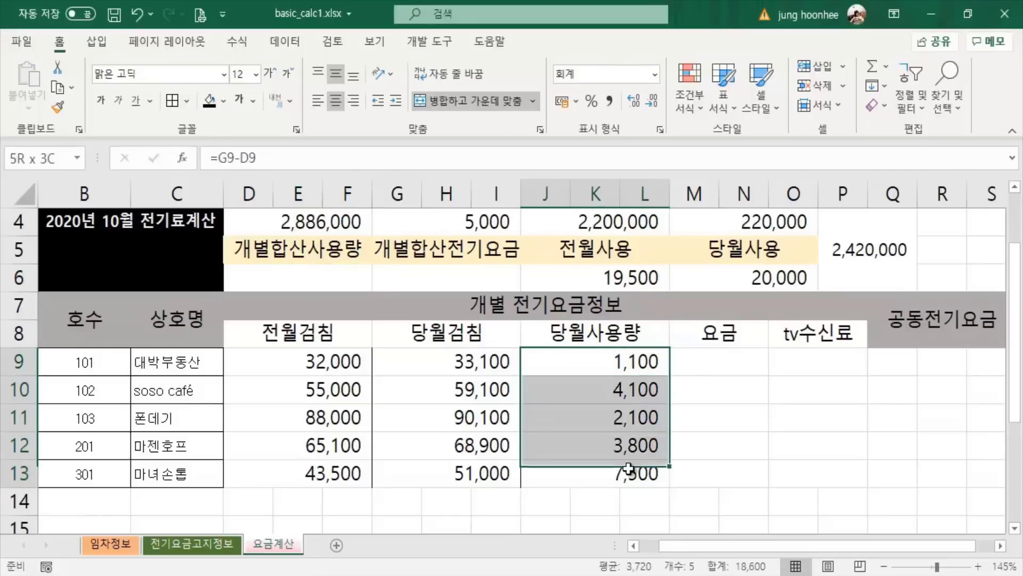
{"action": "left_click_drag", "start_coordinate": [611, 358], "coordinate": [639, 473]}
{"action": "left_click", "coordinate": [818, 473]}
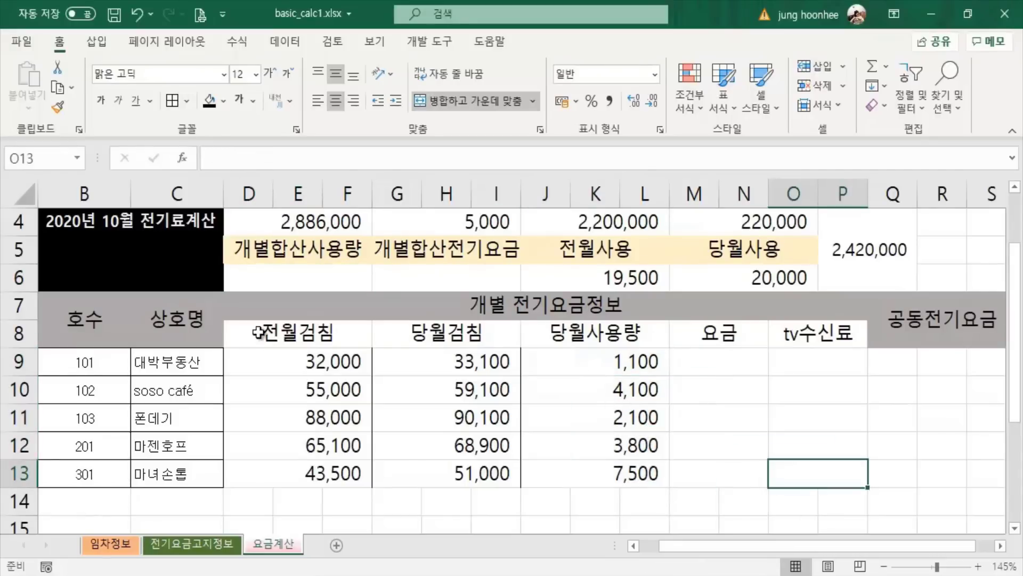
{"action": "left_click", "coordinate": [315, 281]}
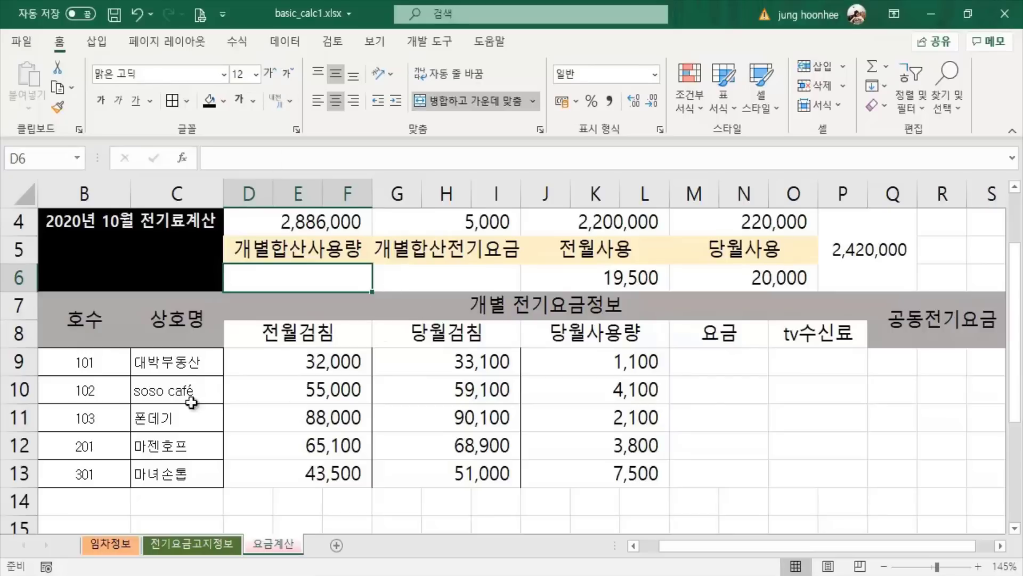
Insert an AutoSum in the 개별합산사용량 cell with its range changed to J9:L13.
{"action": "left_click", "coordinate": [886, 69]}
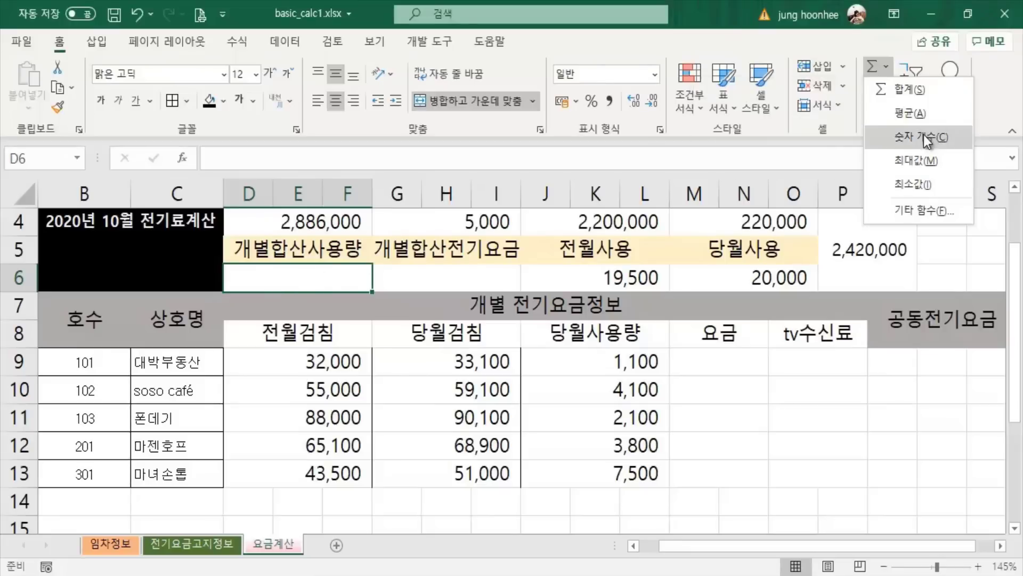
{"action": "left_click", "coordinate": [905, 91]}
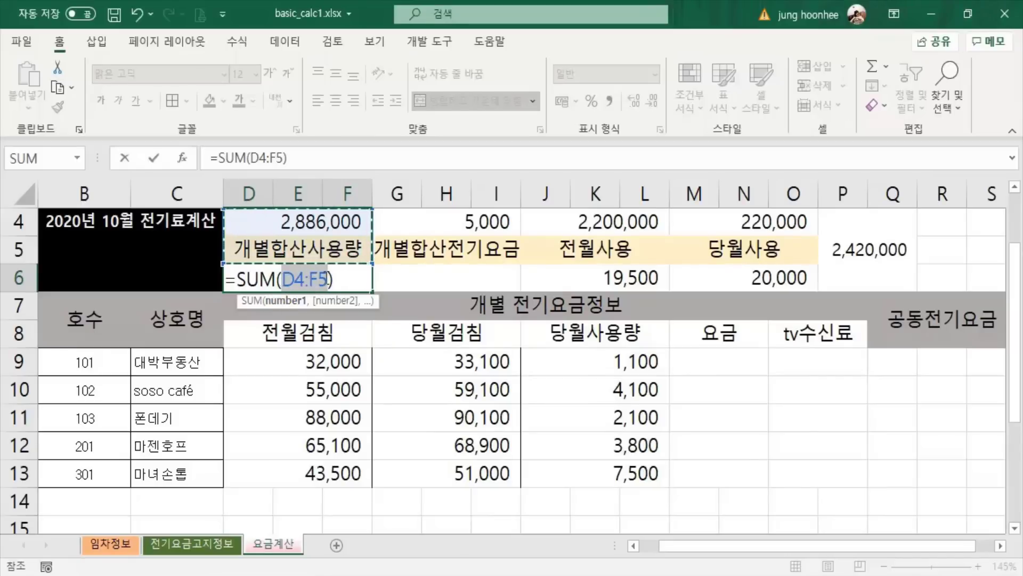
{"action": "left_click", "coordinate": [329, 278]}
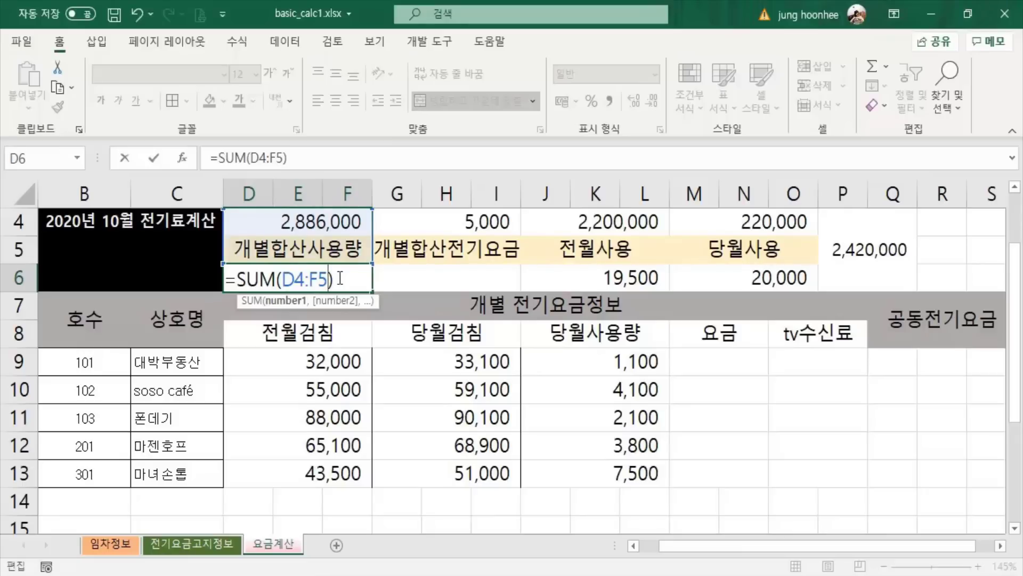
{"action": "key", "text": "BackSpace"}
{"action": "key", "text": "BackSpace"}
{"action": "key", "text": "BackSpace"}
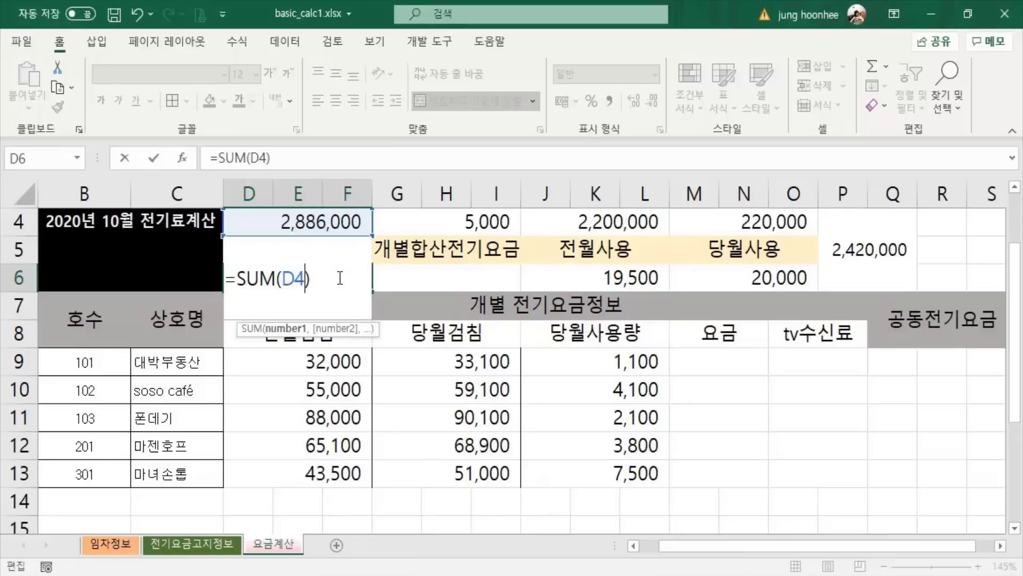
{"action": "key", "text": "BackSpace"}
{"action": "key", "text": "BackSpace"}
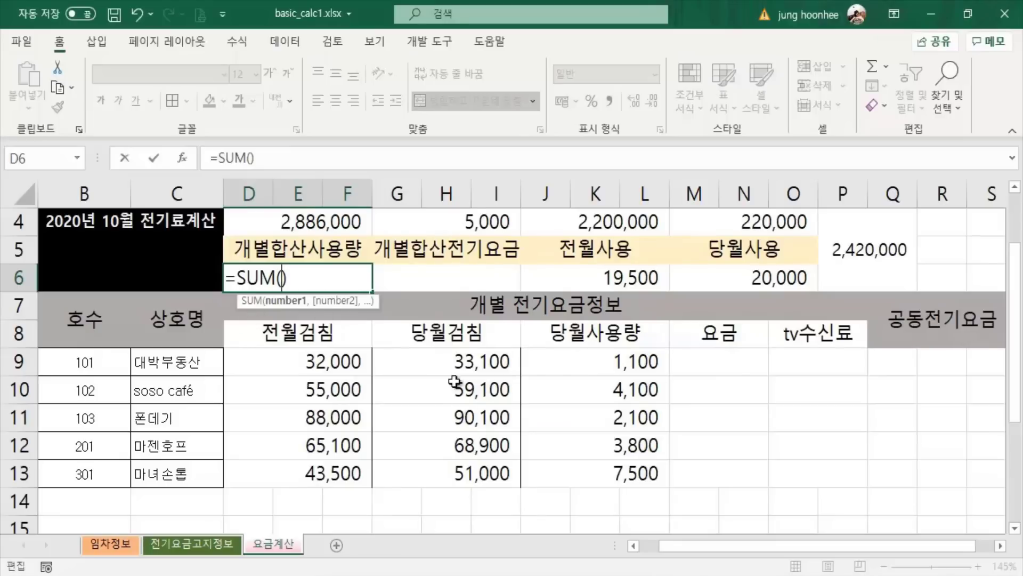
{"action": "left_click_drag", "start_coordinate": [612, 361], "coordinate": [622, 484]}
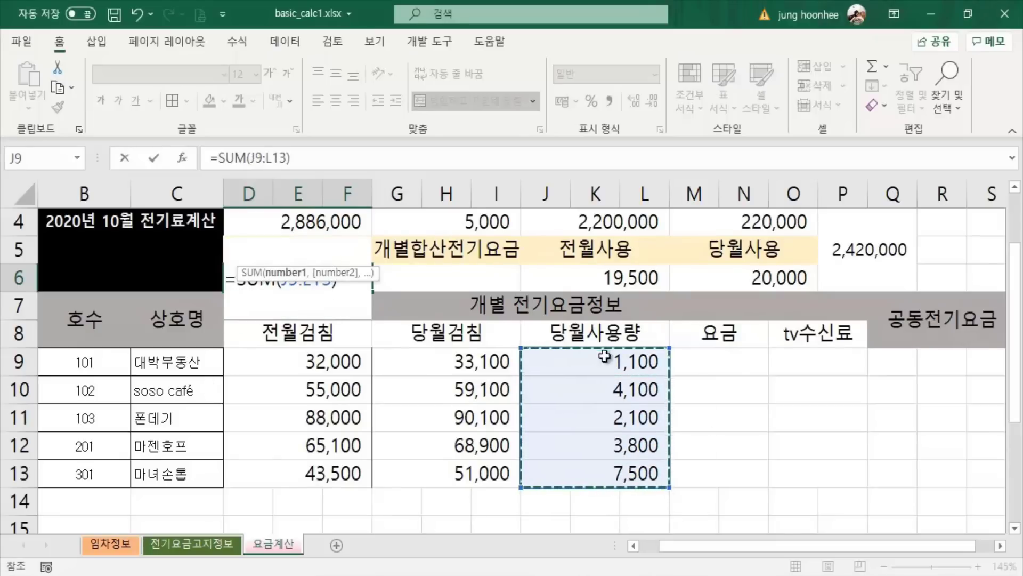
{"action": "key", "text": "Return"}
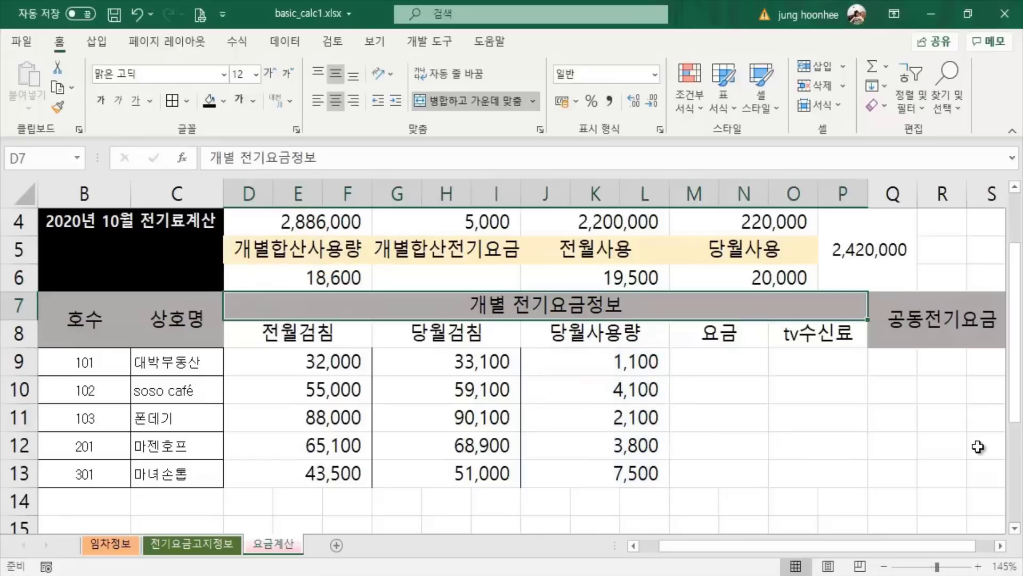
Check that the =SUM(J9:L13) total of 18,600 matches the 당월사용량 values.
{"action": "left_click", "coordinate": [309, 274]}
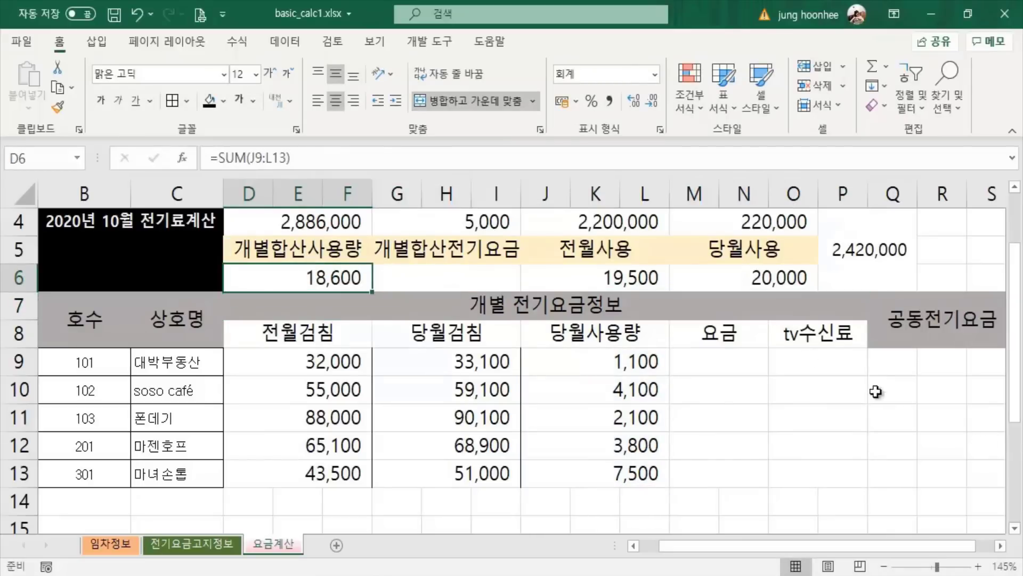
{"action": "left_click", "coordinate": [785, 432]}
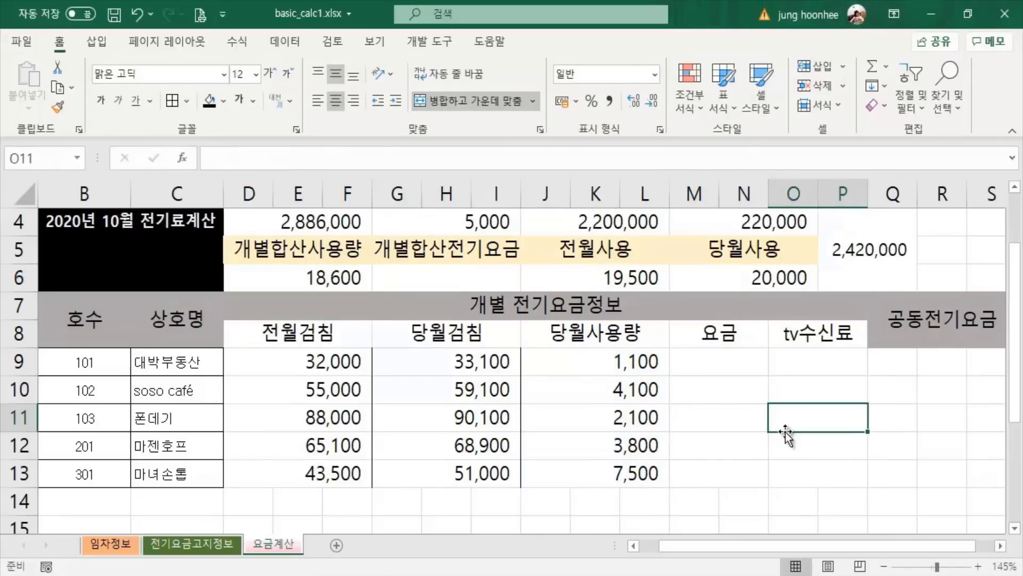
{"action": "left_click", "coordinate": [309, 285]}
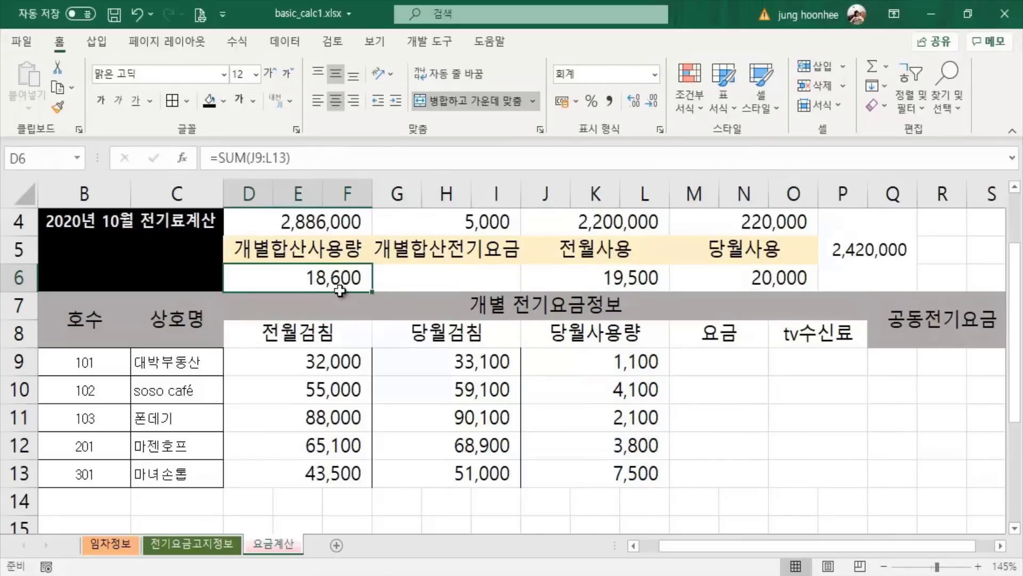
{"action": "left_click", "coordinate": [772, 280]}
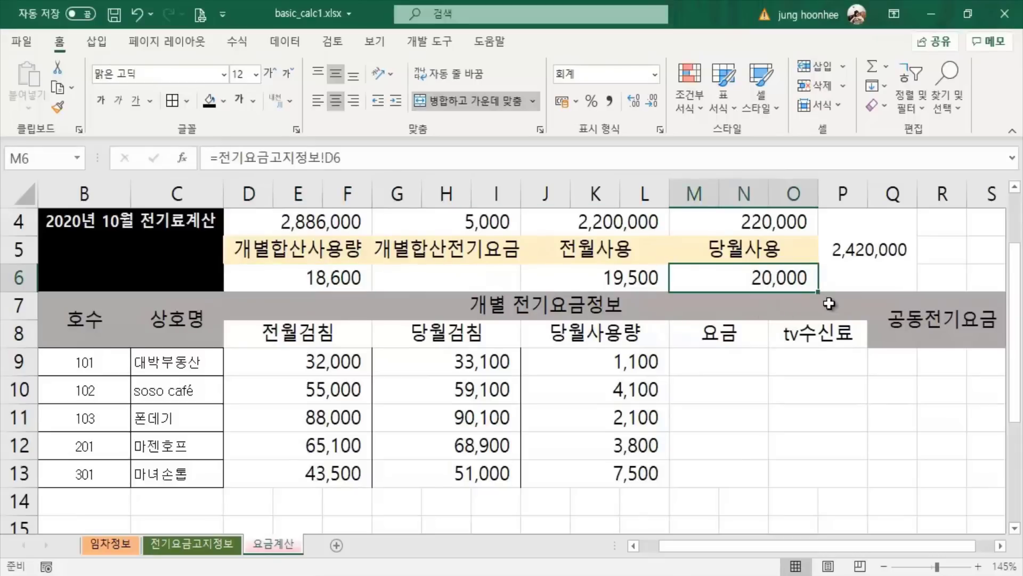
{"action": "left_click", "coordinate": [310, 288]}
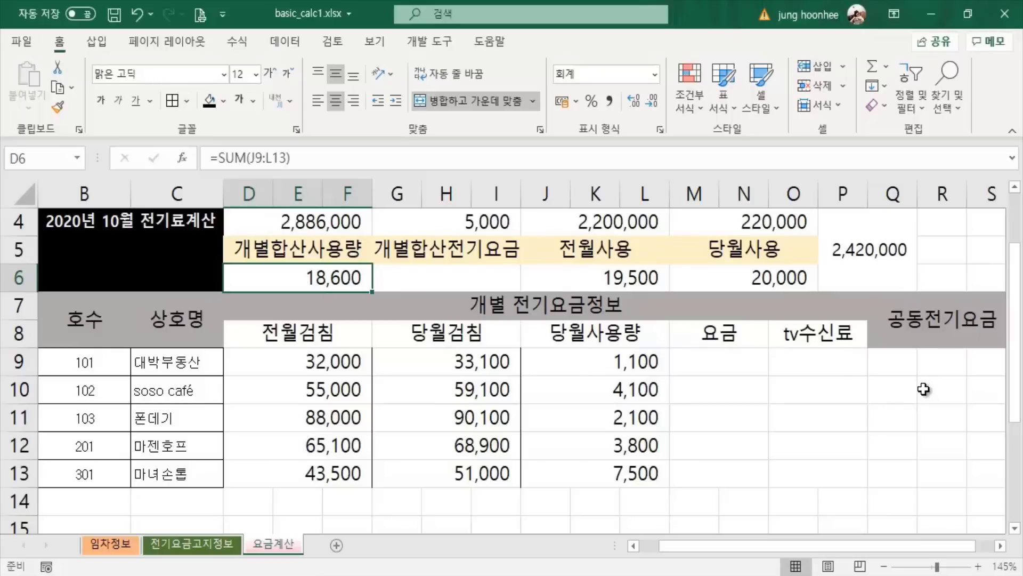
Look over the empty combined and per-tenant electricity charge cells.
{"action": "left_click", "coordinate": [778, 481]}
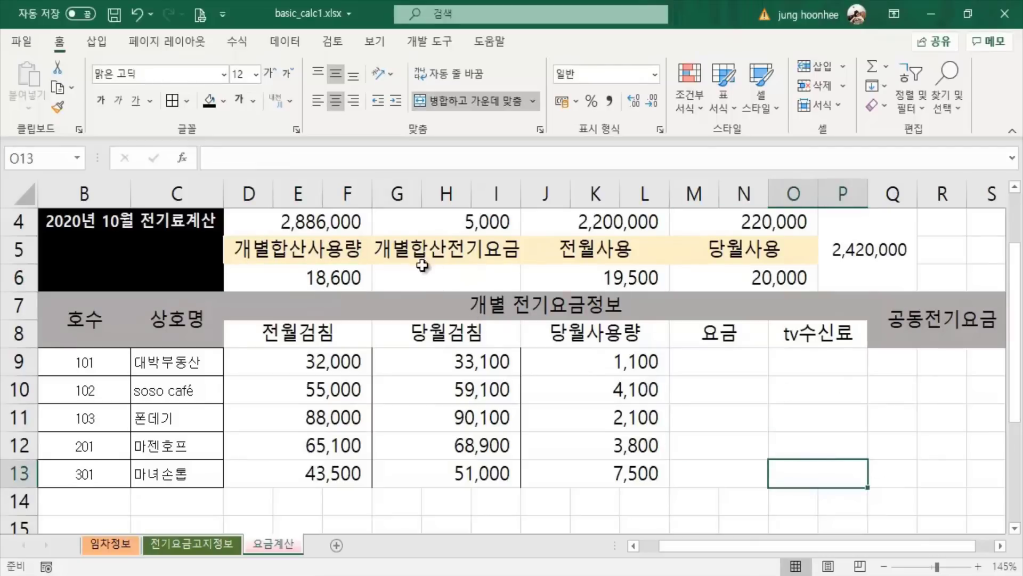
{"action": "left_click", "coordinate": [439, 277]}
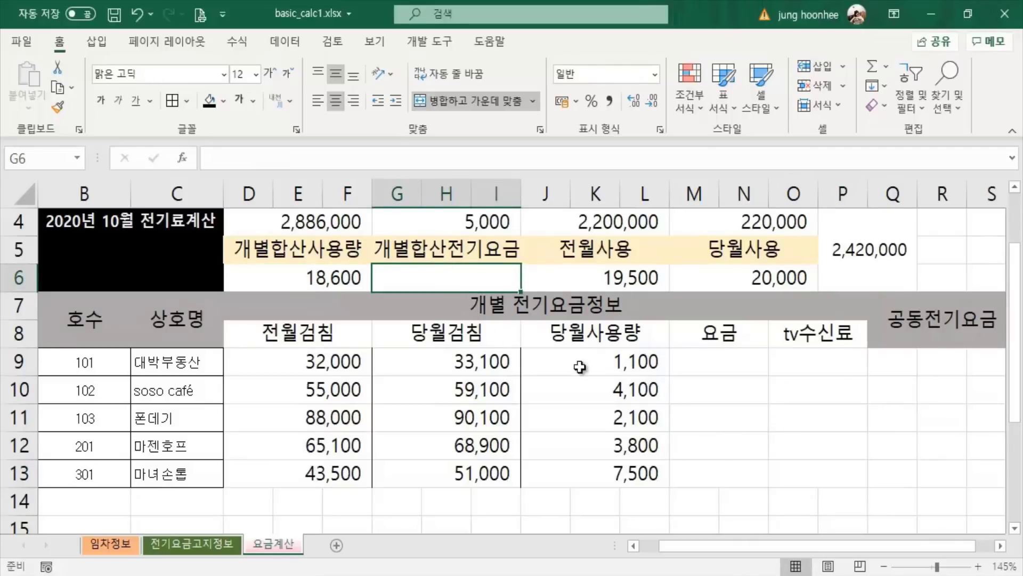
{"action": "left_click", "coordinate": [719, 361]}
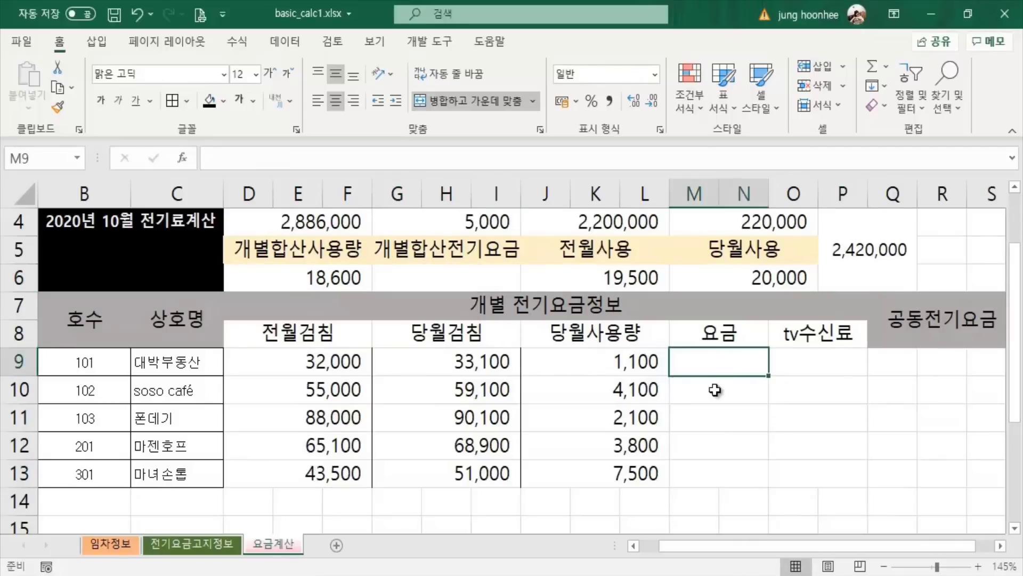
{"action": "left_click", "coordinate": [717, 391]}
{"action": "left_click", "coordinate": [715, 445]}
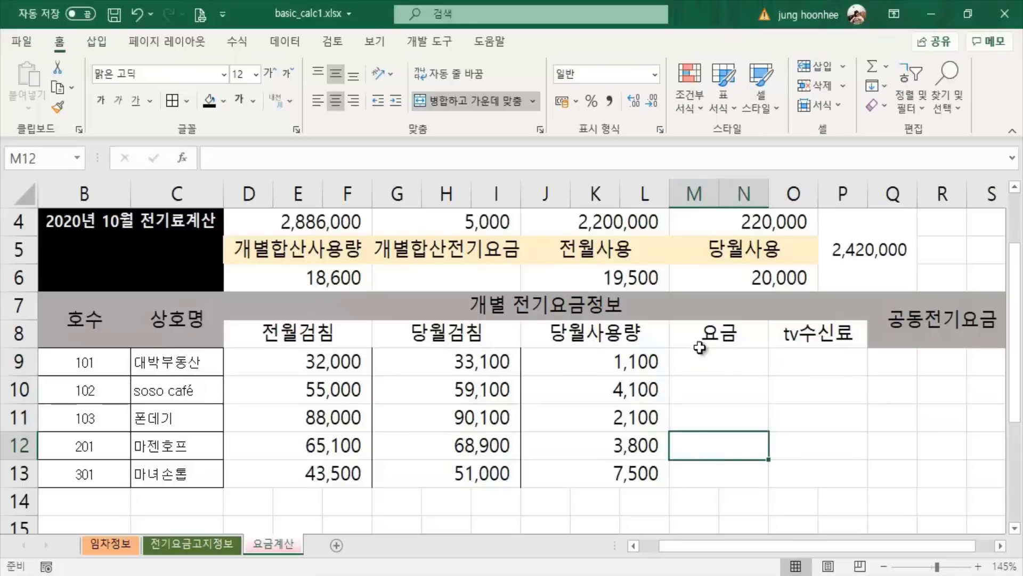
{"action": "left_click", "coordinate": [476, 274]}
{"action": "left_click", "coordinate": [741, 426]}
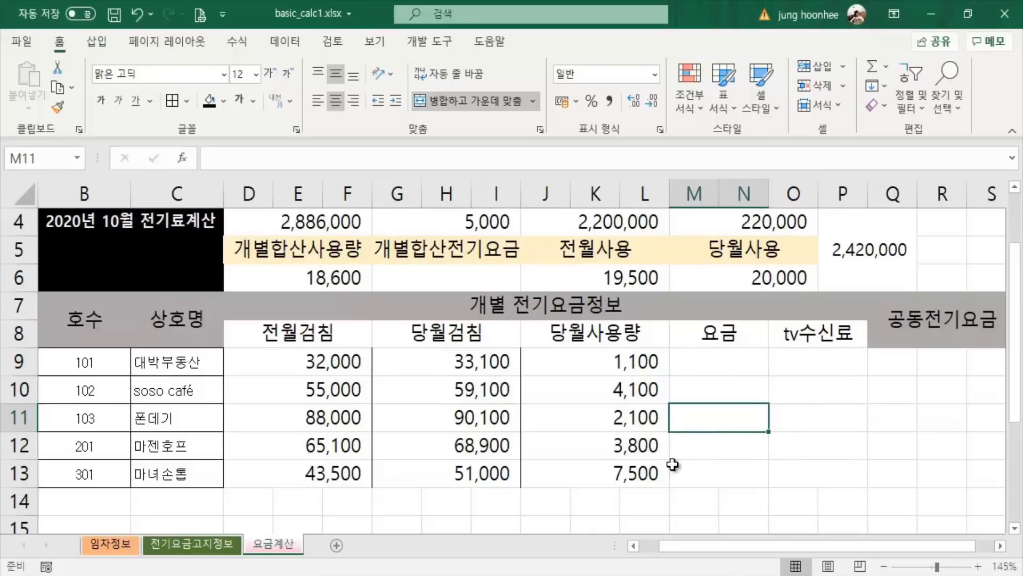
{"action": "left_click", "coordinate": [814, 461]}
{"action": "scroll", "coordinate": [706, 411], "scroll_direction": "up", "scroll_amount": 1}
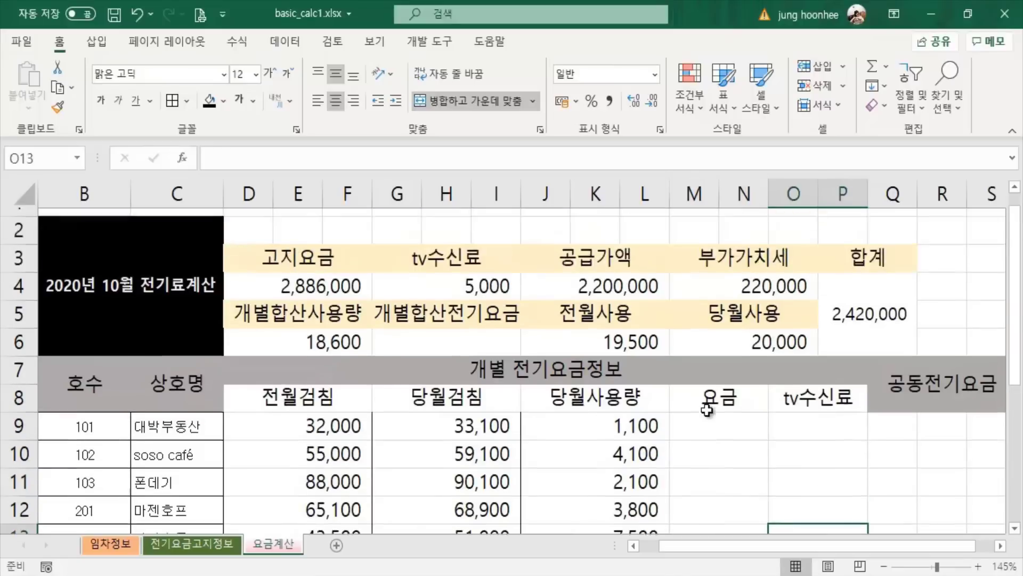
{"action": "scroll", "coordinate": [709, 446], "scroll_direction": "down", "scroll_amount": 1}
{"action": "scroll", "coordinate": [712, 459], "scroll_direction": "up", "scroll_amount": 1}
{"action": "scroll", "coordinate": [712, 458], "scroll_direction": "up", "scroll_amount": 1}
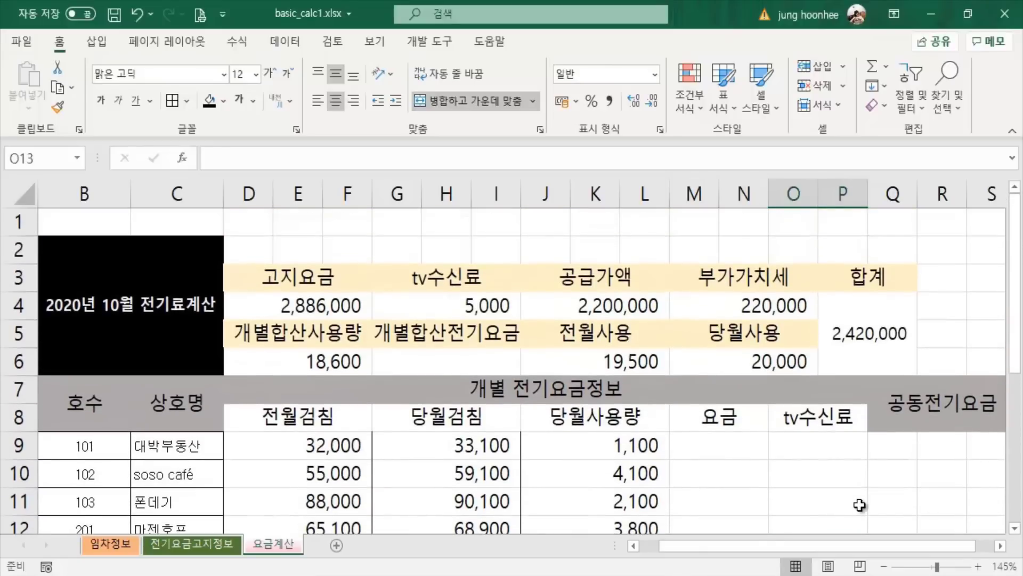
Review the first charge cell M9 and the tenant names in column C.
{"action": "left_click", "coordinate": [725, 447]}
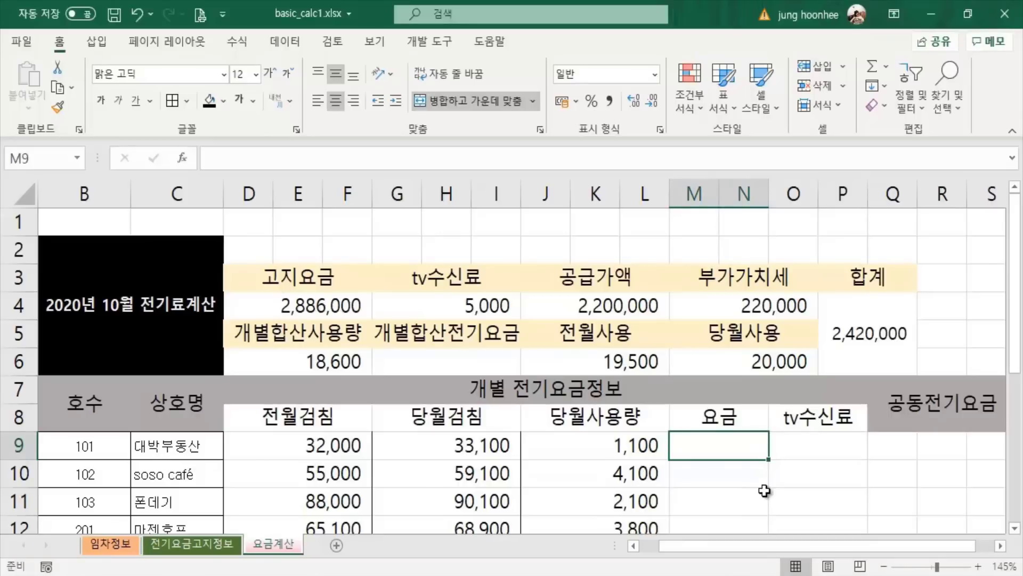
{"action": "left_click", "coordinate": [724, 491]}
{"action": "left_click", "coordinate": [728, 448]}
{"action": "scroll", "coordinate": [293, 459], "scroll_direction": "down", "scroll_amount": 1}
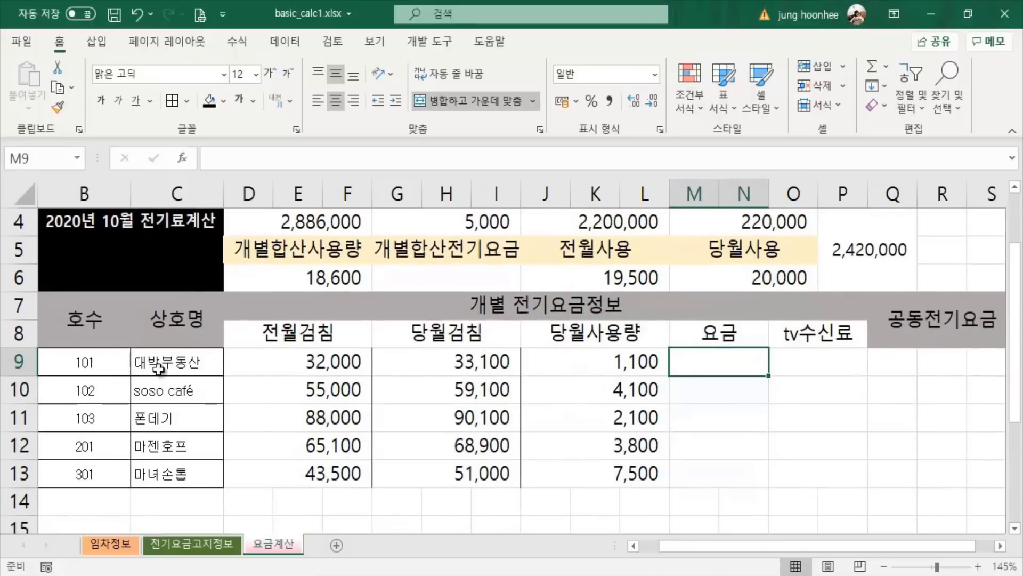
{"action": "left_click", "coordinate": [186, 372]}
{"action": "left_click", "coordinate": [179, 400]}
{"action": "left_click", "coordinate": [177, 421]}
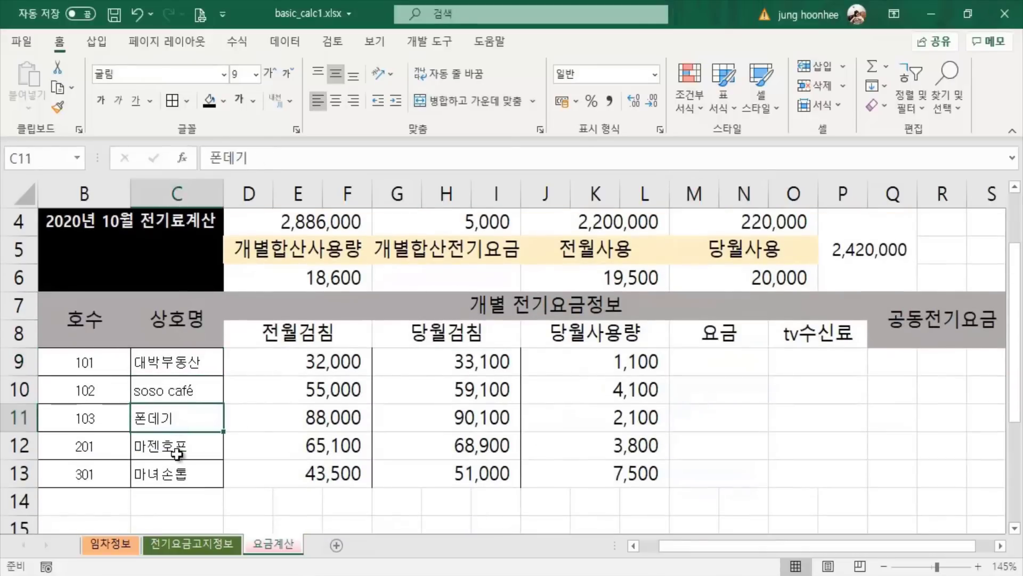
{"action": "left_click", "coordinate": [178, 451]}
{"action": "left_click", "coordinate": [206, 475]}
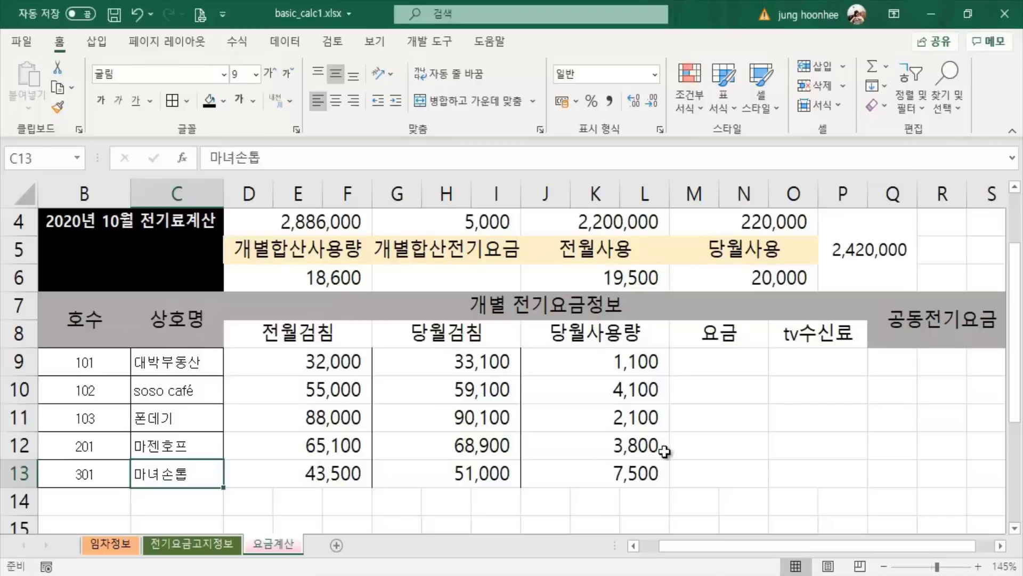
Compare current meter readings, such as tenant 201's 68,900, with the usage column.
{"action": "left_click", "coordinate": [643, 447]}
{"action": "left_click", "coordinate": [757, 463]}
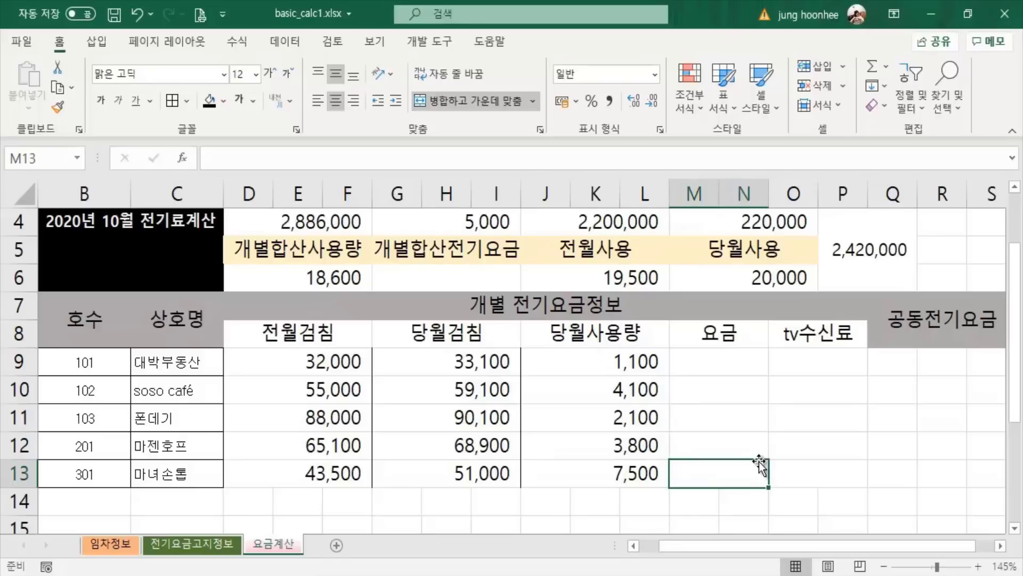
{"action": "left_click", "coordinate": [474, 448]}
{"action": "left_click", "coordinate": [469, 480]}
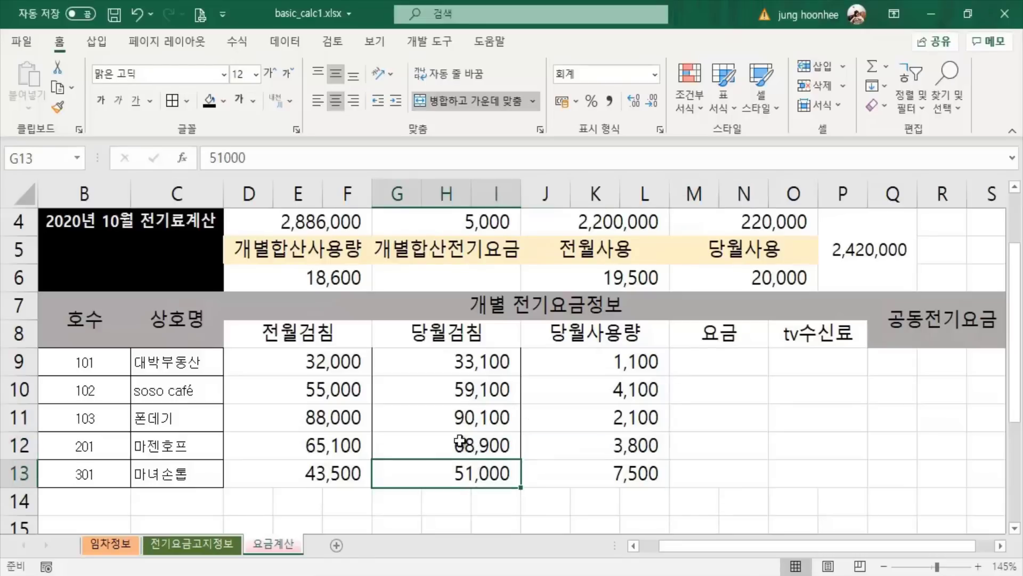
{"action": "left_click", "coordinate": [459, 441]}
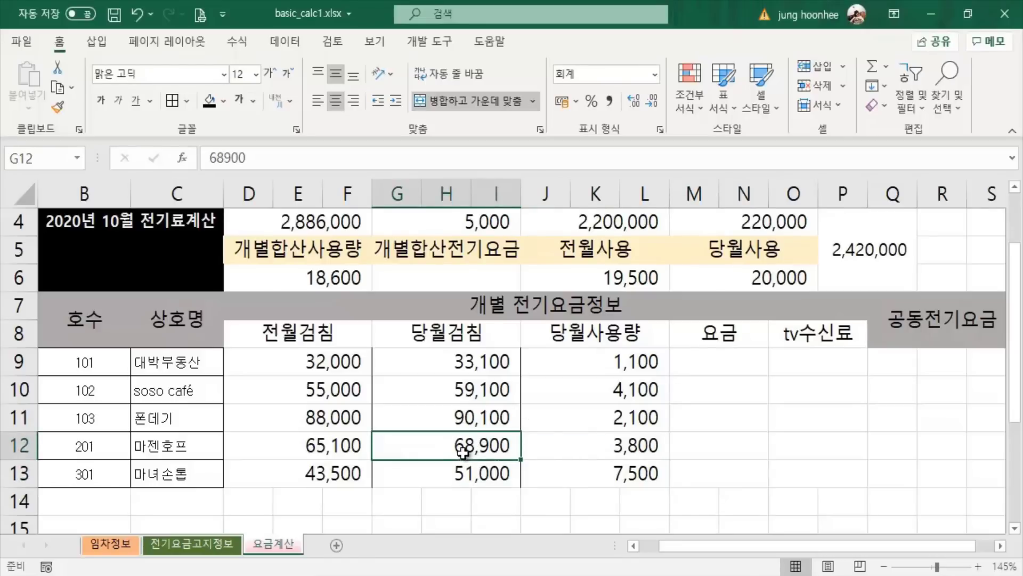
{"action": "left_click", "coordinate": [324, 446]}
{"action": "left_click", "coordinate": [427, 478]}
{"action": "left_click", "coordinate": [615, 442]}
{"action": "left_click", "coordinate": [609, 475]}
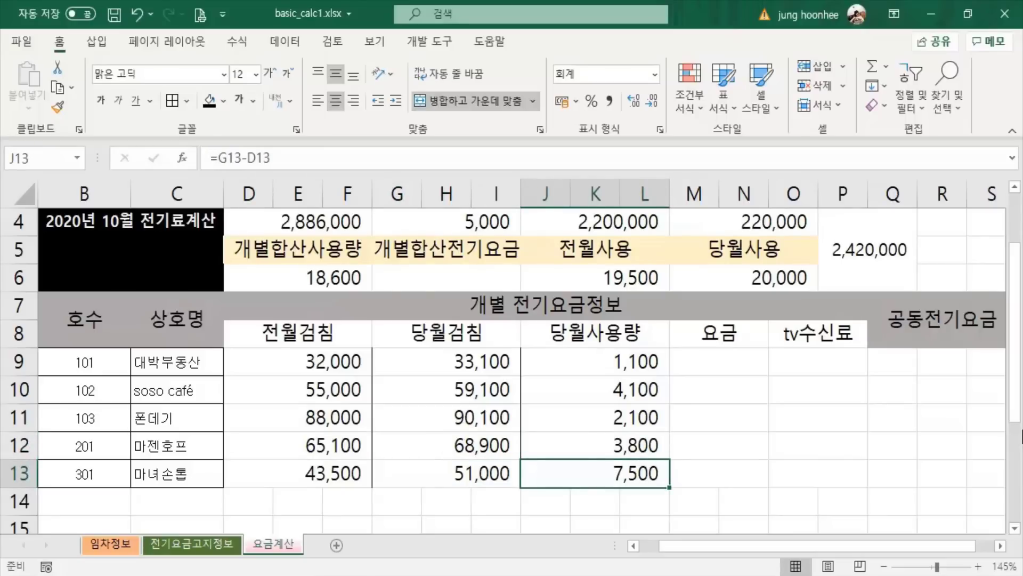
{"action": "left_click", "coordinate": [714, 405]}
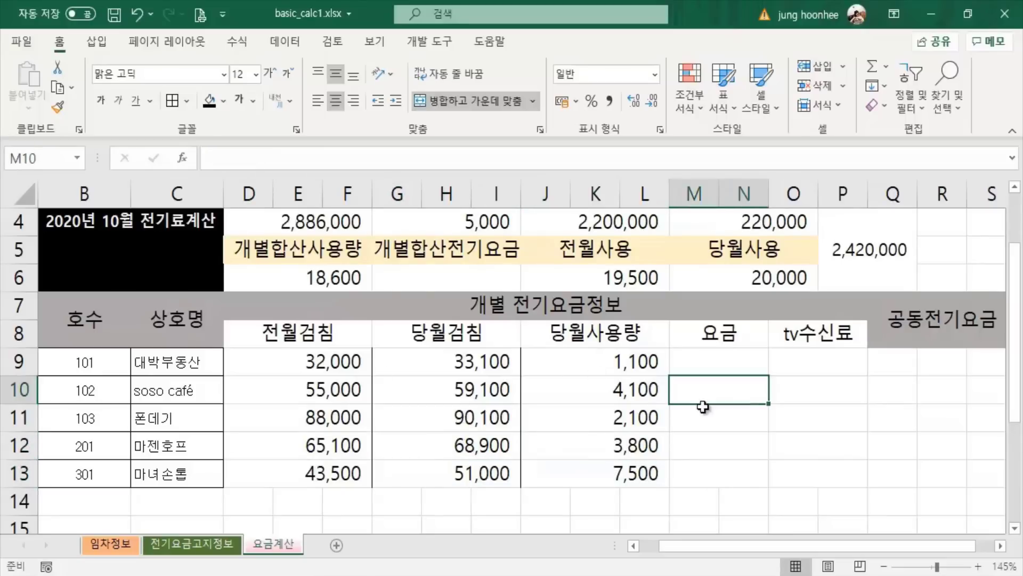
{"action": "left_click", "coordinate": [453, 362]}
{"action": "left_click", "coordinate": [459, 418]}
{"action": "left_click", "coordinate": [461, 445]}
{"action": "left_click", "coordinate": [461, 472]}
{"action": "left_click", "coordinate": [744, 443]}
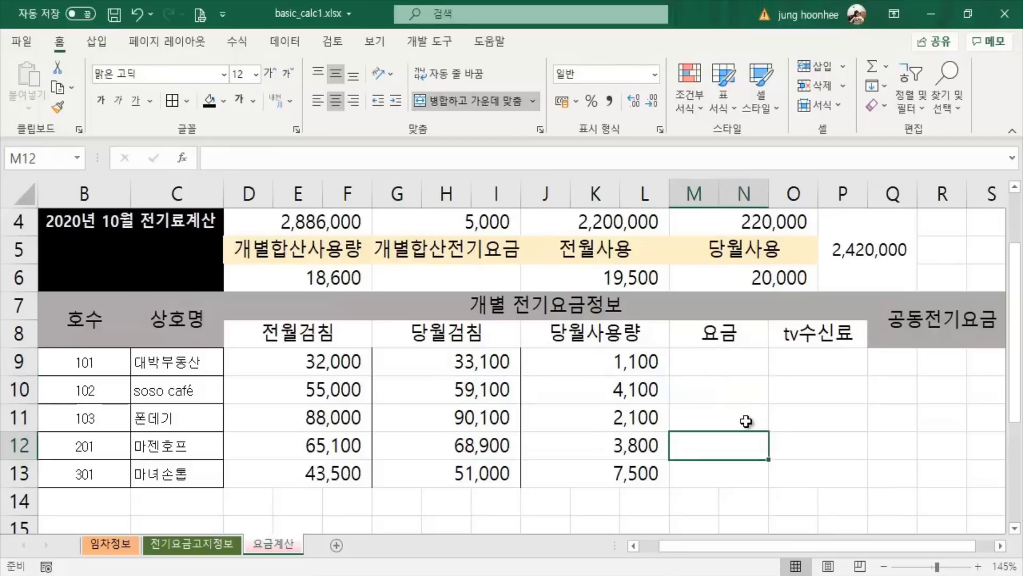
{"action": "left_click", "coordinate": [730, 360]}
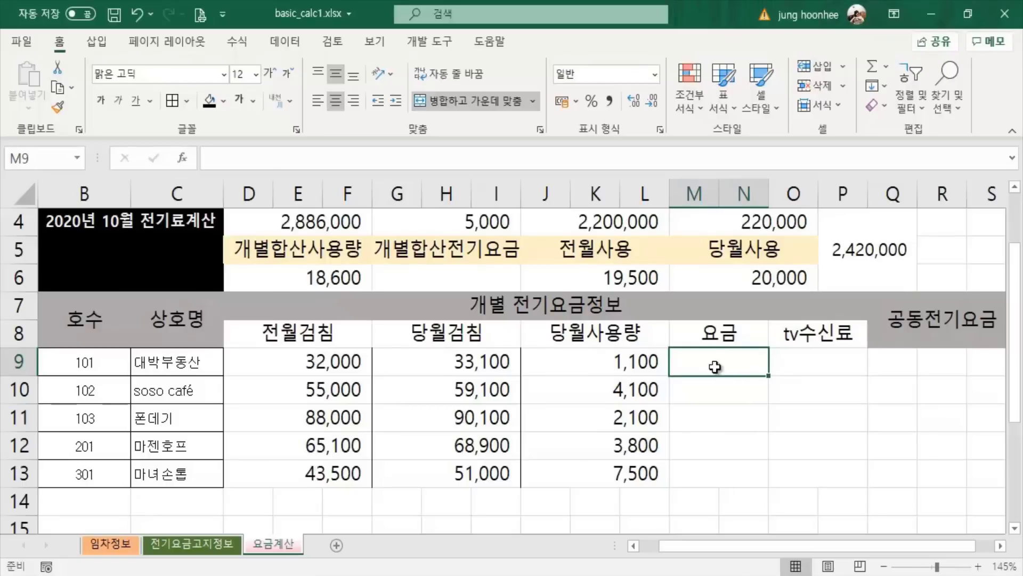
Review the monthly usage values, starting with the first tenant's 1,100.
{"action": "left_click", "coordinate": [611, 358]}
{"action": "left_click", "coordinate": [616, 392]}
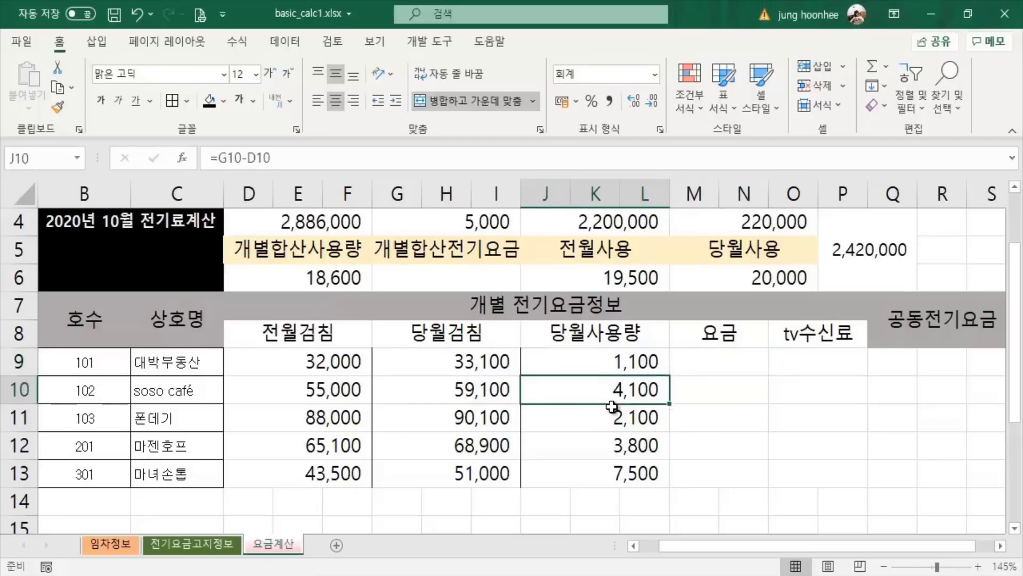
{"action": "left_click", "coordinate": [616, 418]}
{"action": "left_click", "coordinate": [634, 473]}
{"action": "left_click", "coordinate": [630, 364]}
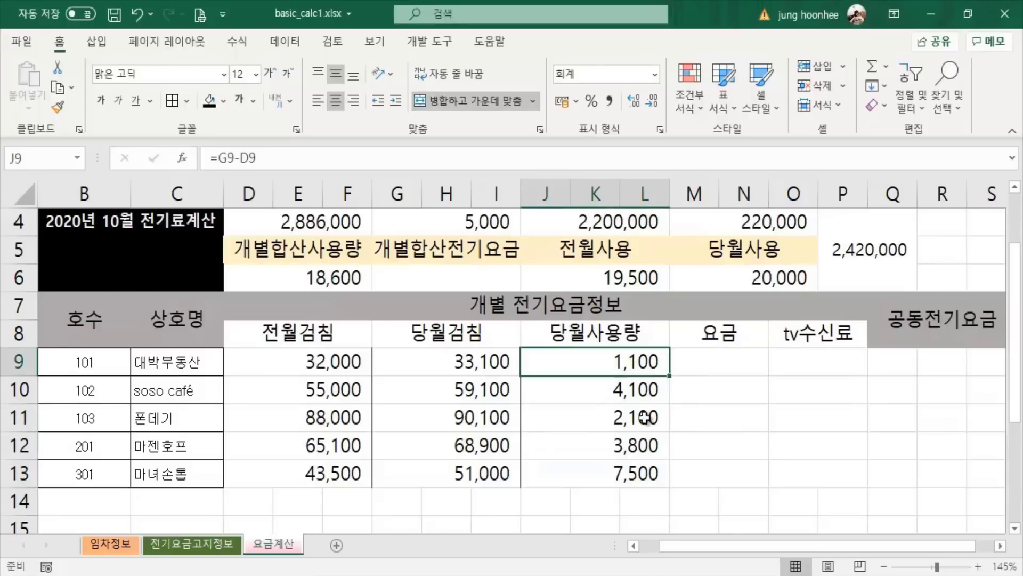
{"action": "left_click", "coordinate": [638, 462]}
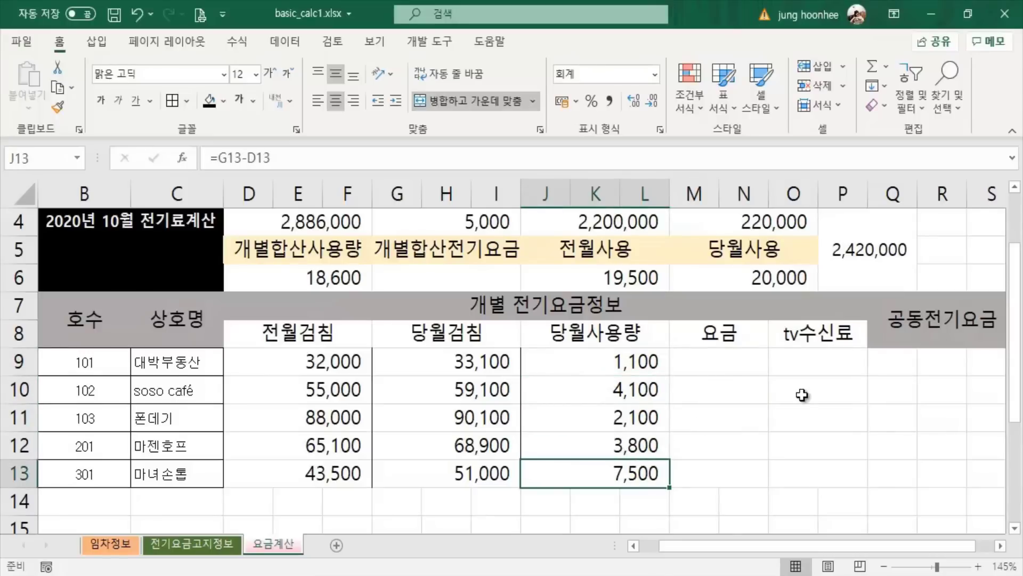
{"action": "left_click", "coordinate": [613, 366]}
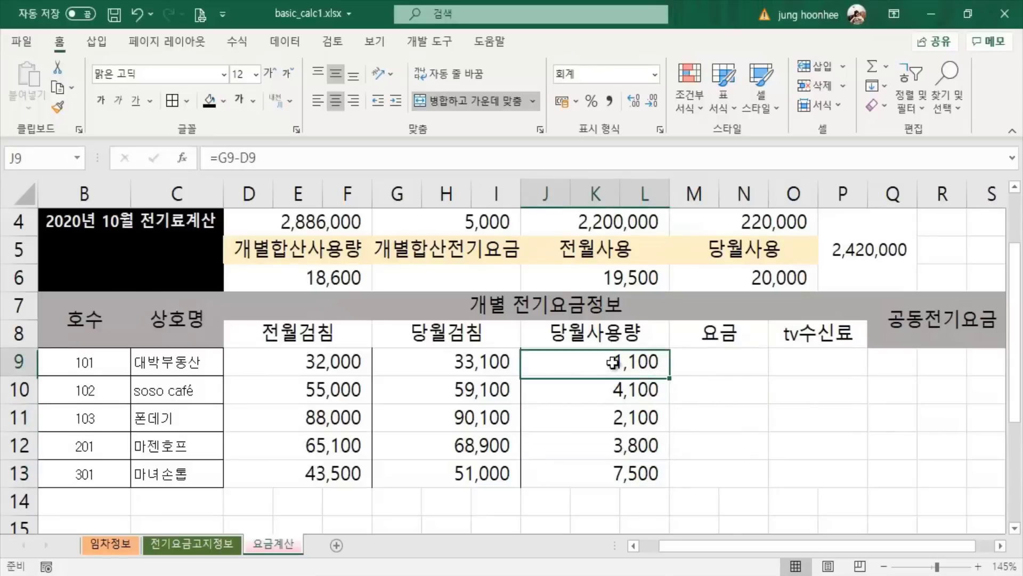
{"action": "left_click", "coordinate": [722, 363]}
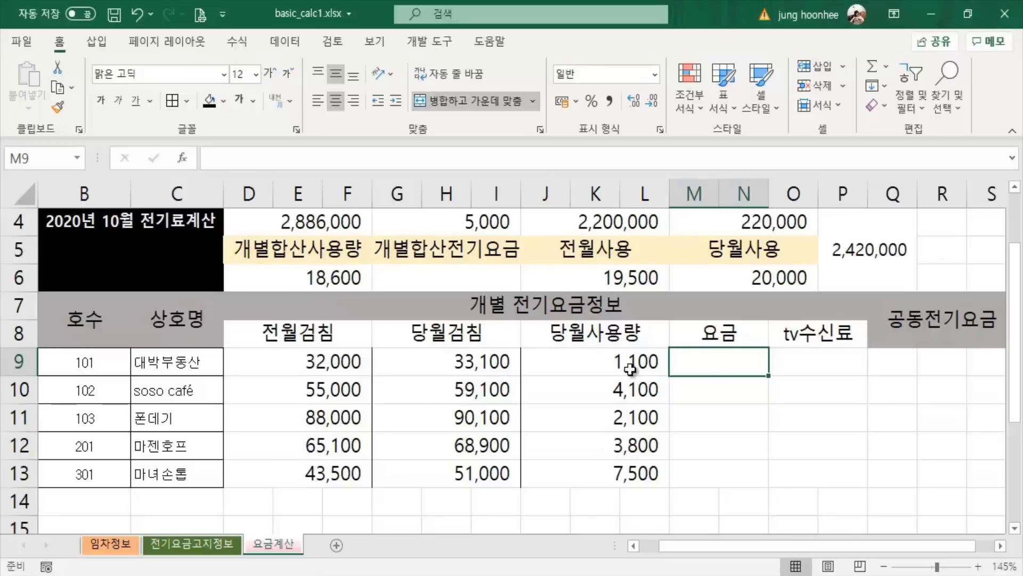
{"action": "left_click", "coordinate": [756, 419]}
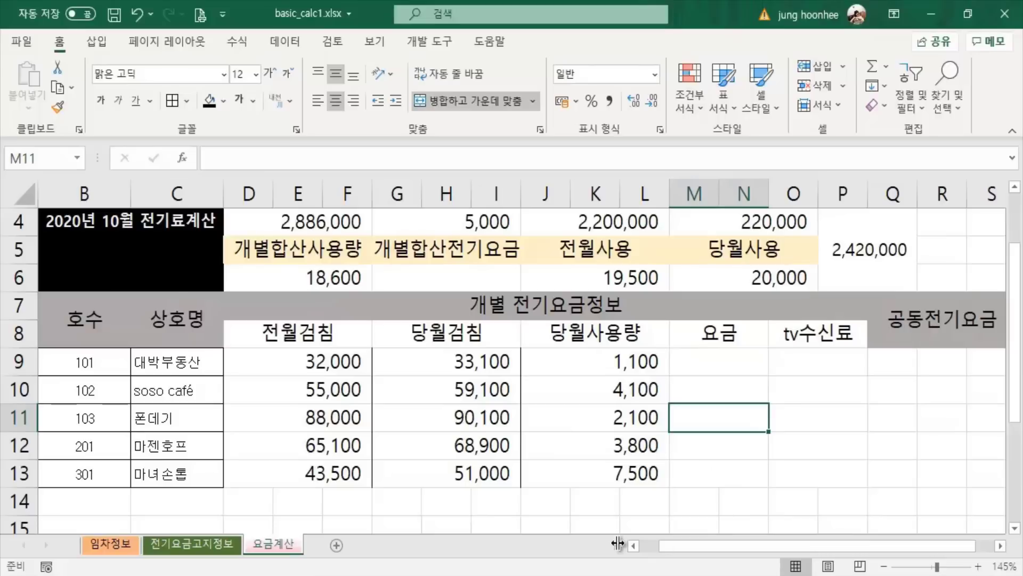
{"action": "left_click", "coordinate": [613, 361]}
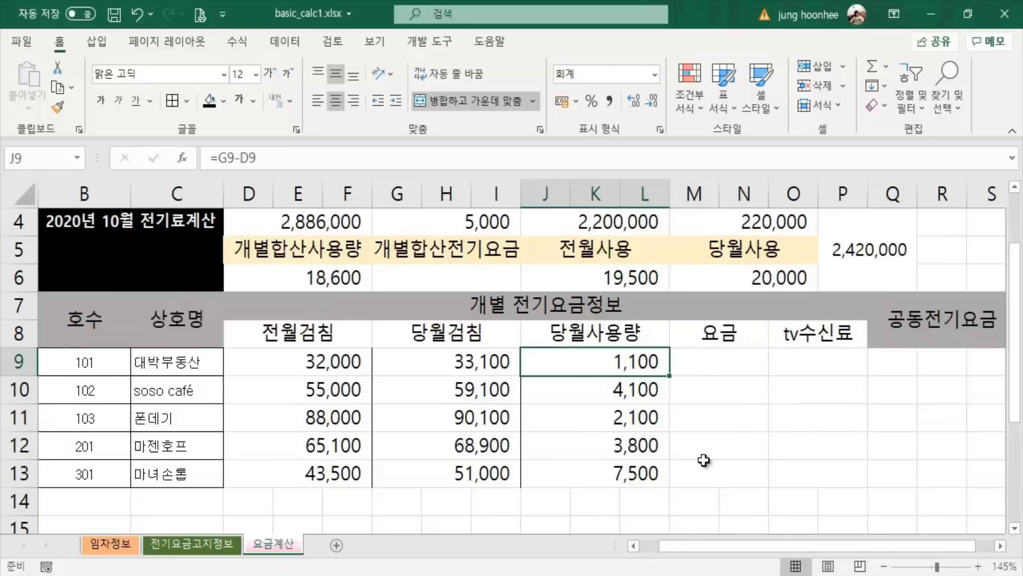
Check the 20,000 monthly usage total and the billed amount D4 and TV fee G4.
{"action": "scroll", "coordinate": [713, 360], "scroll_direction": "up", "scroll_amount": 1}
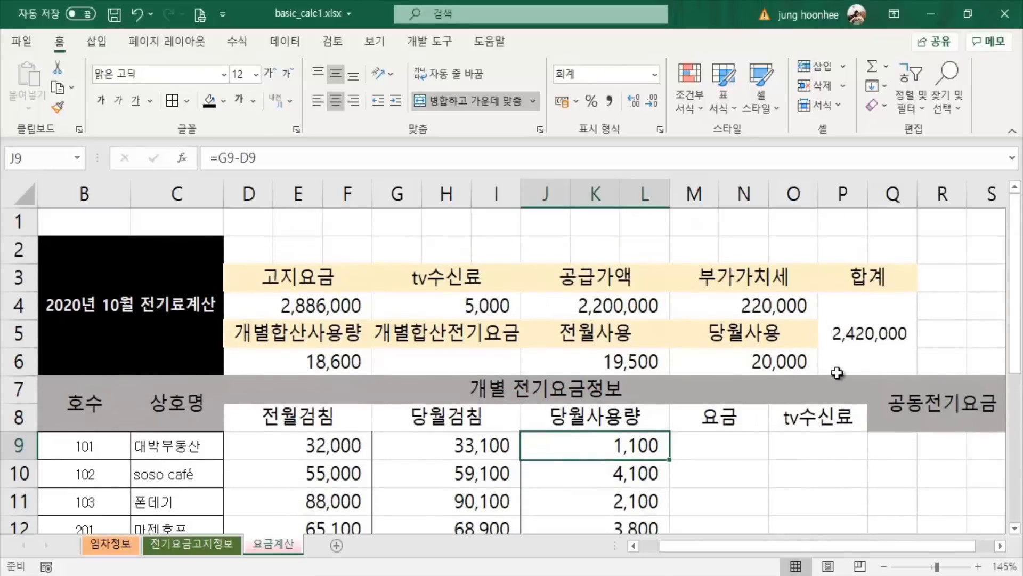
{"action": "left_click", "coordinate": [772, 362]}
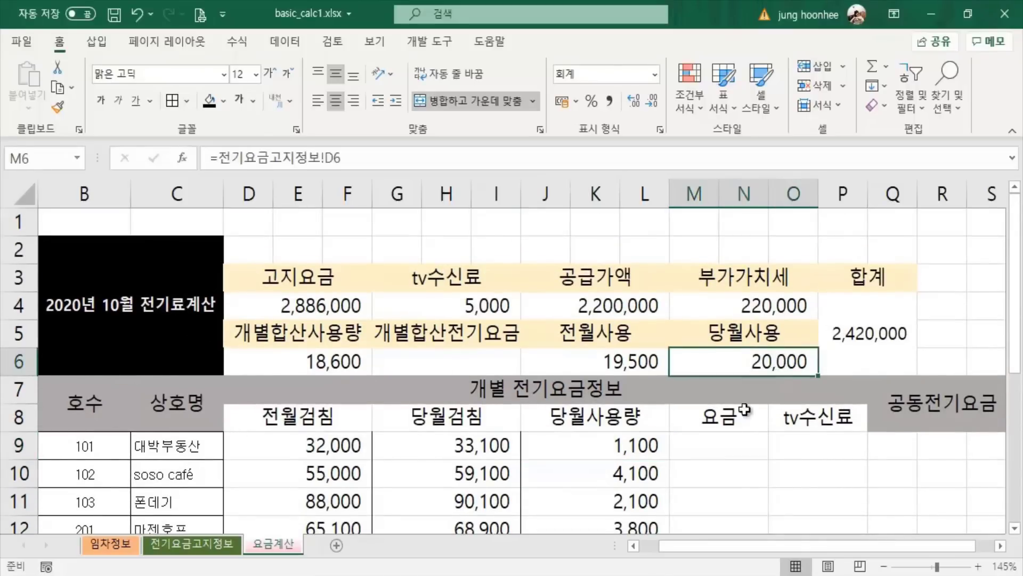
{"action": "left_click", "coordinate": [620, 451]}
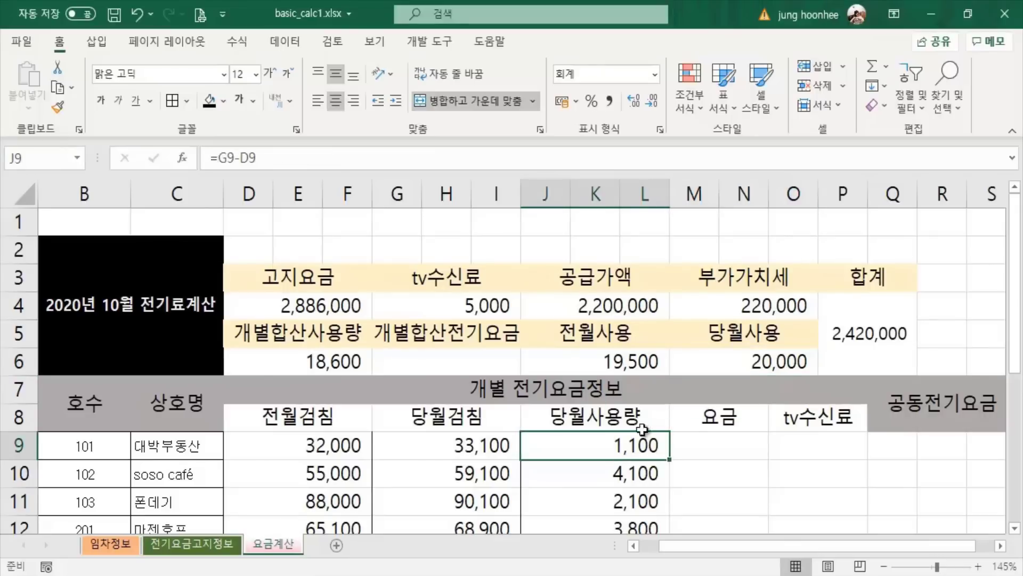
{"action": "left_click", "coordinate": [778, 362]}
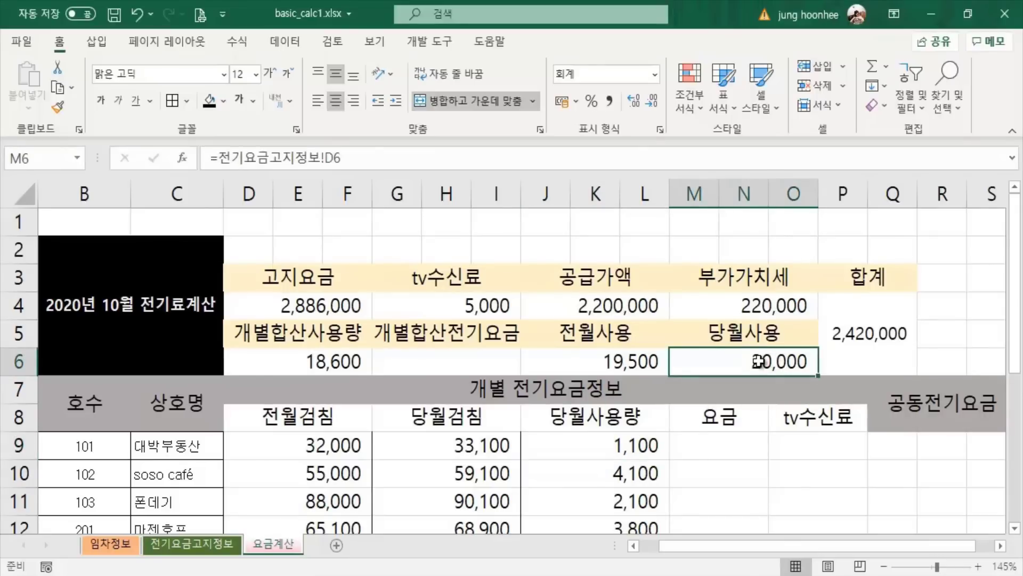
{"action": "left_click", "coordinate": [607, 444]}
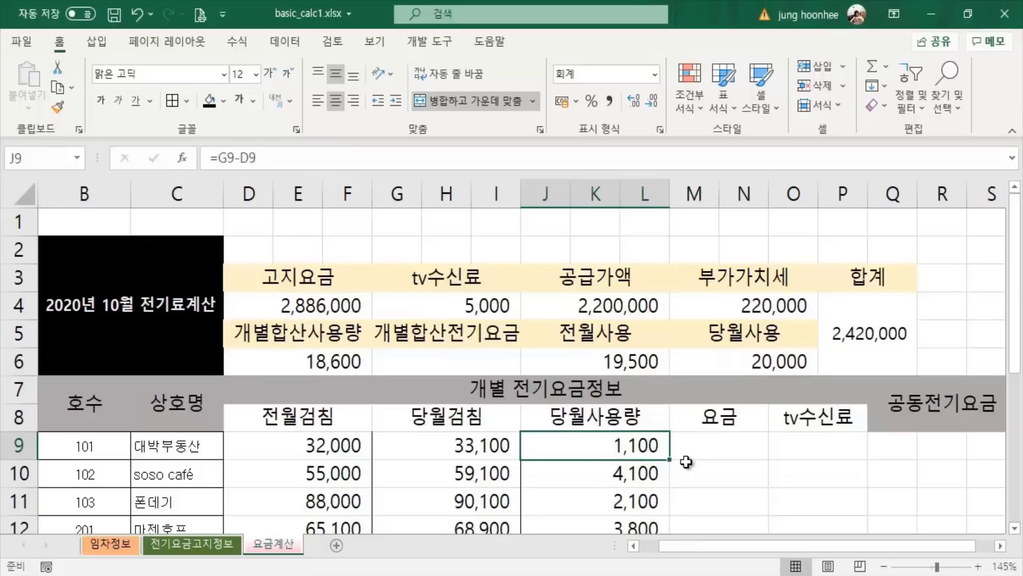
{"action": "left_click", "coordinate": [308, 309]}
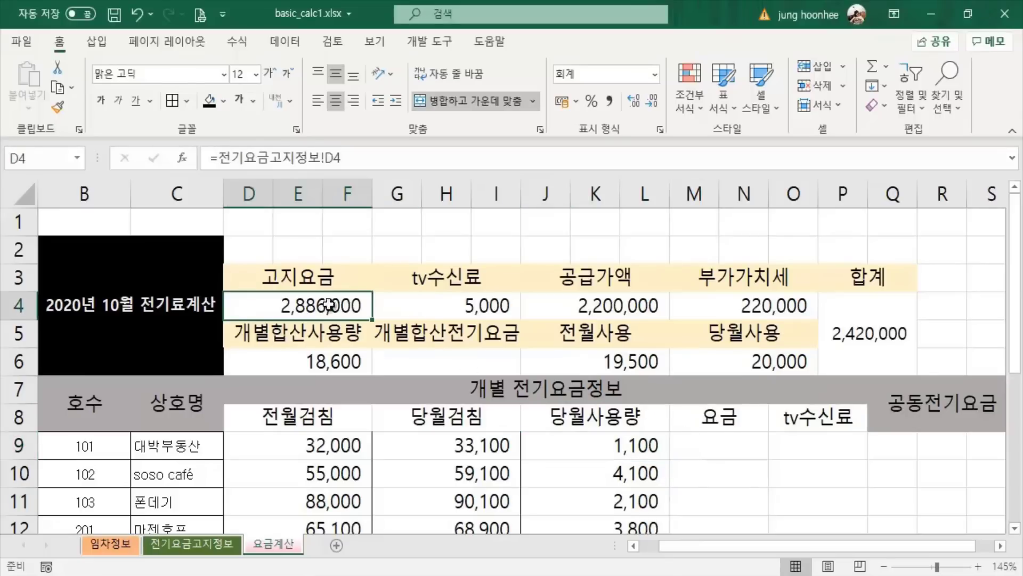
{"action": "left_click", "coordinate": [494, 308]}
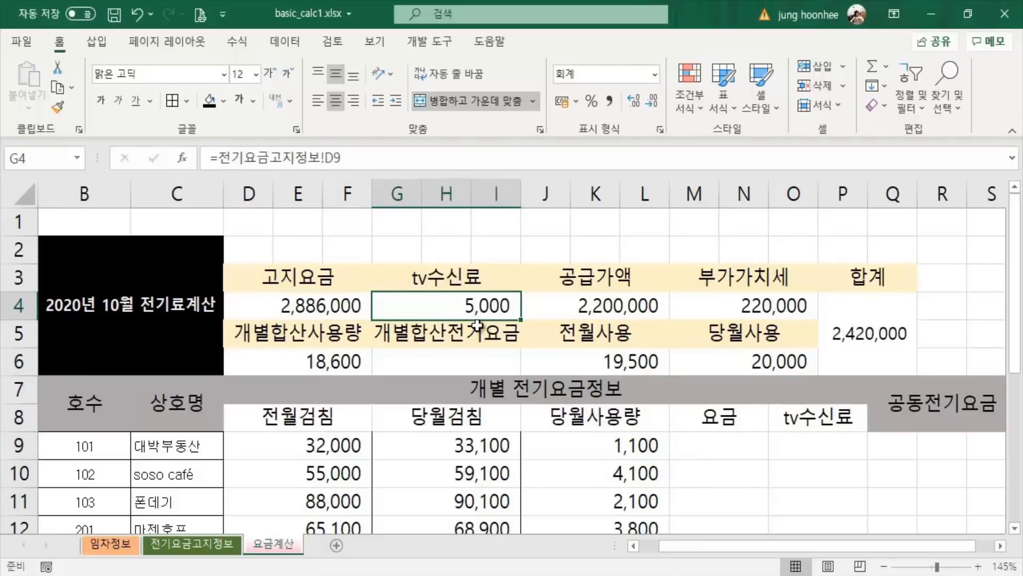
Enter tenant 101's trial charge formula =J9/M6*(D4-G4) in M9.
{"action": "left_click", "coordinate": [718, 478]}
{"action": "left_click", "coordinate": [738, 450]}
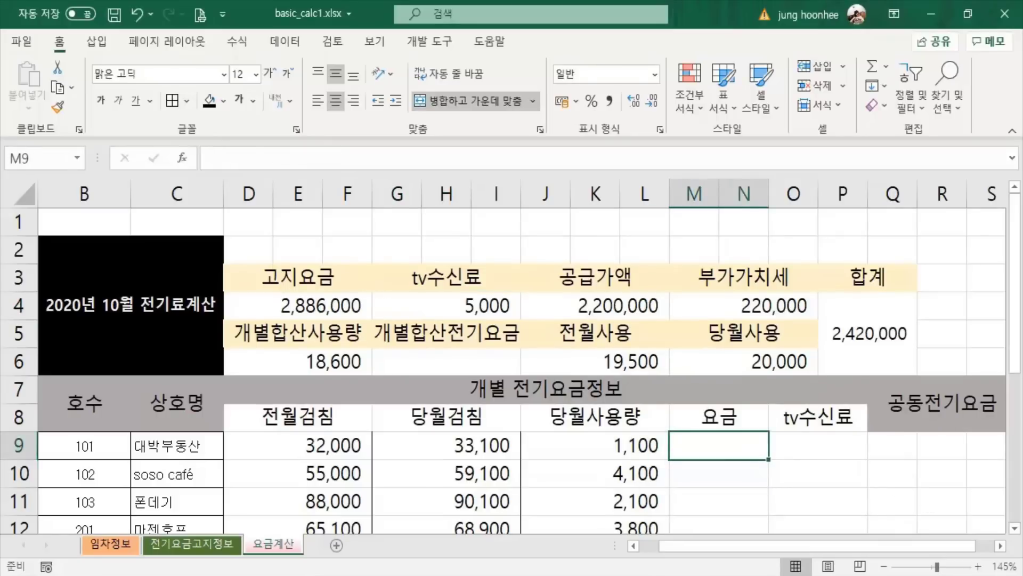
{"action": "type", "text": "="}
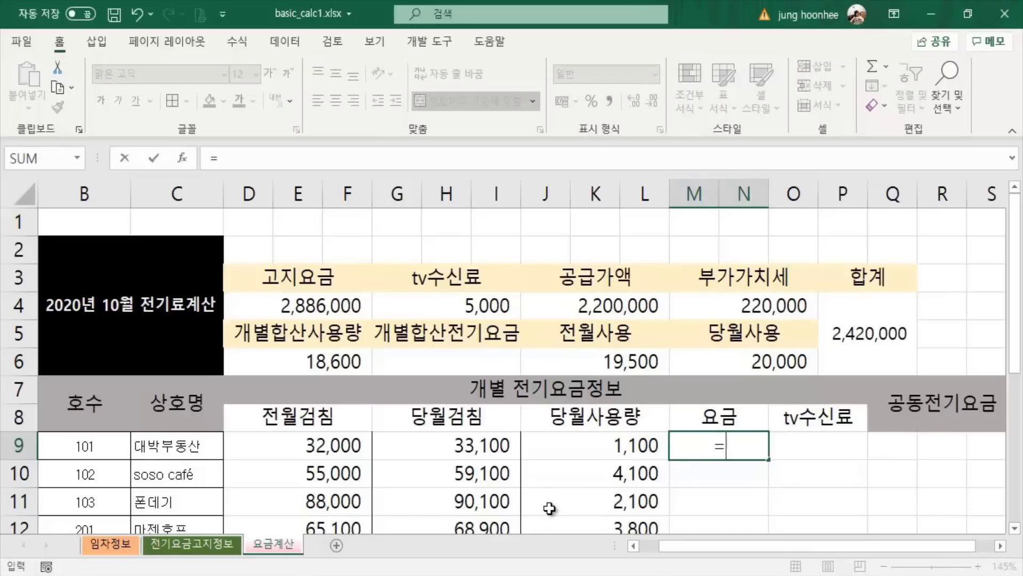
{"action": "left_click", "coordinate": [621, 449]}
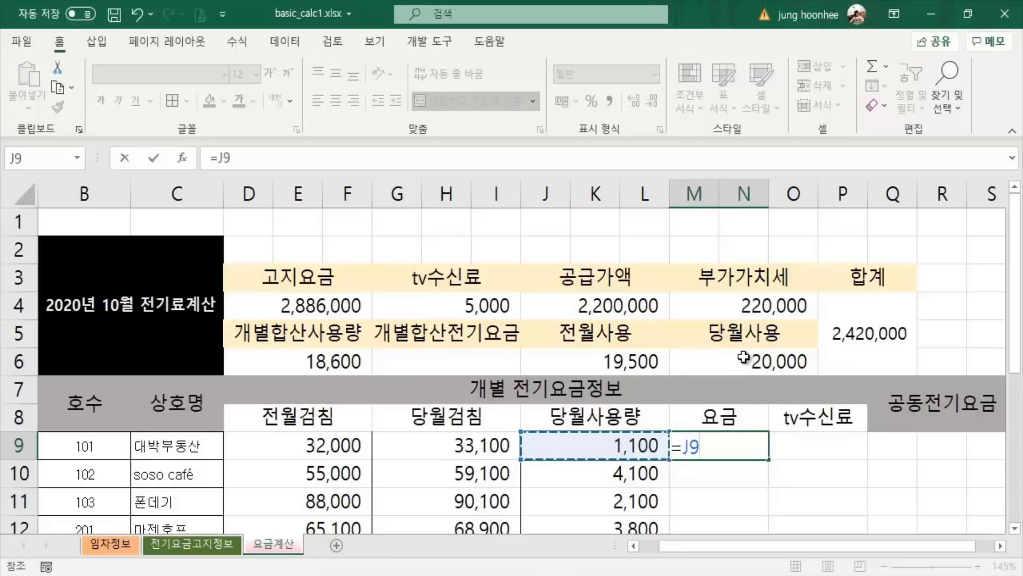
{"action": "type", "text": "/"}
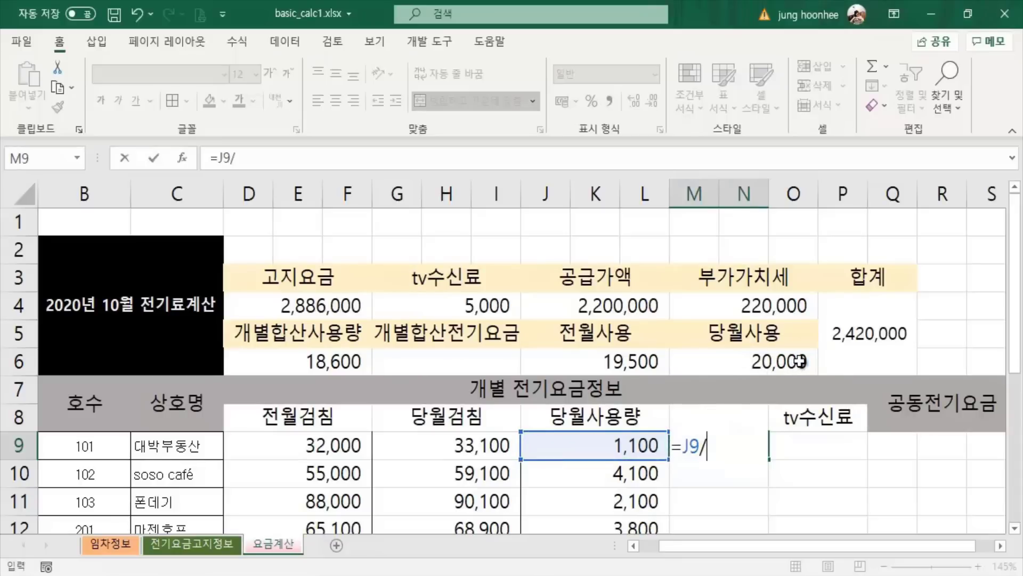
{"action": "left_click", "coordinate": [737, 363]}
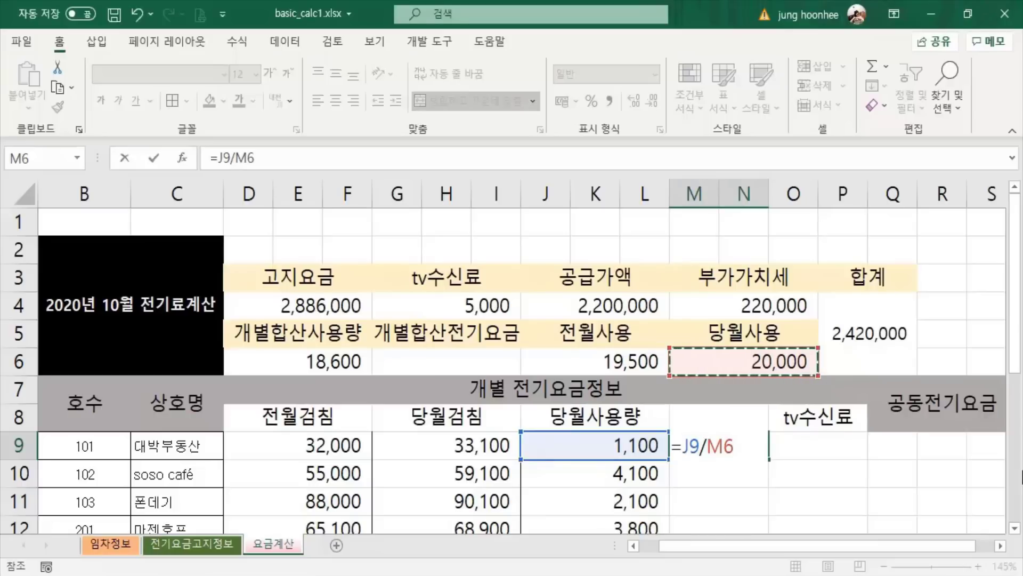
{"action": "type", "text": "*"}
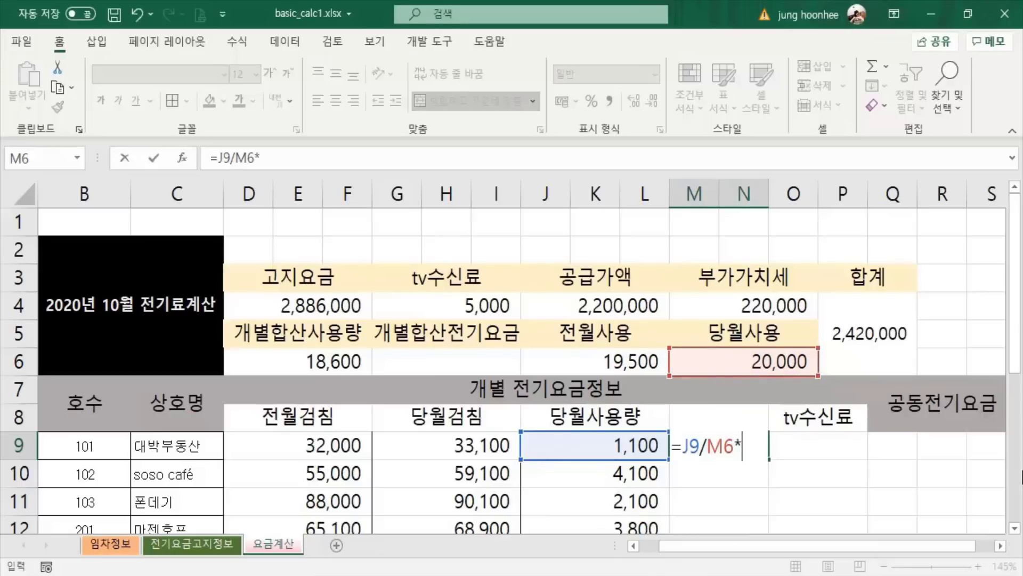
{"action": "type", "text": "("}
{"action": "left_click", "coordinate": [319, 305]}
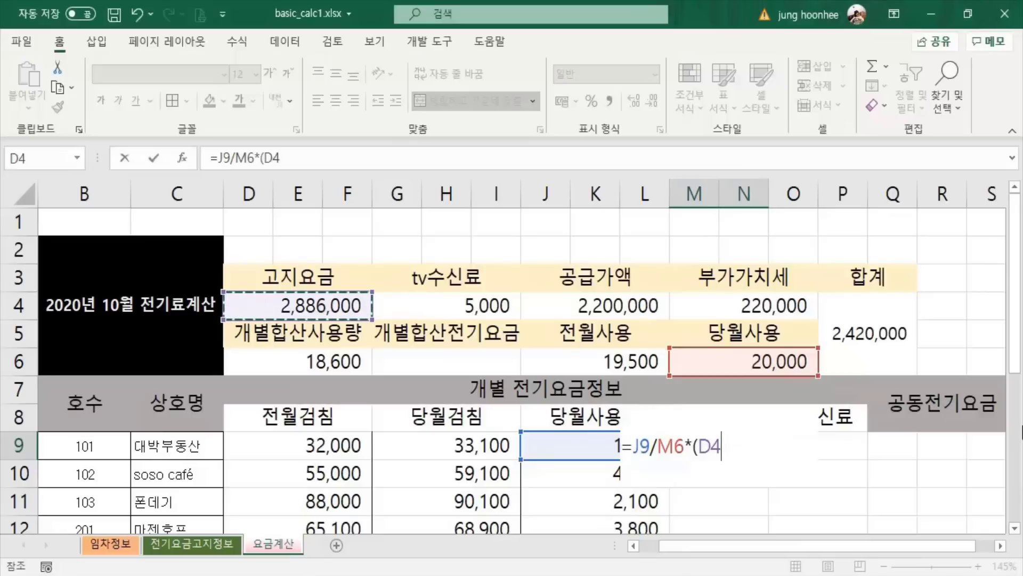
{"action": "type", "text": "-"}
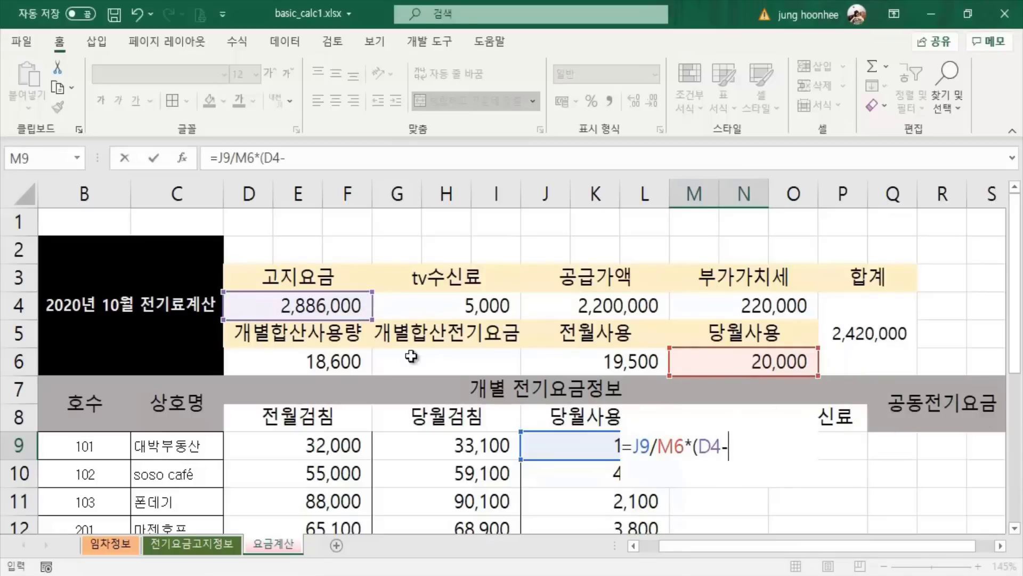
{"action": "left_click", "coordinate": [472, 308]}
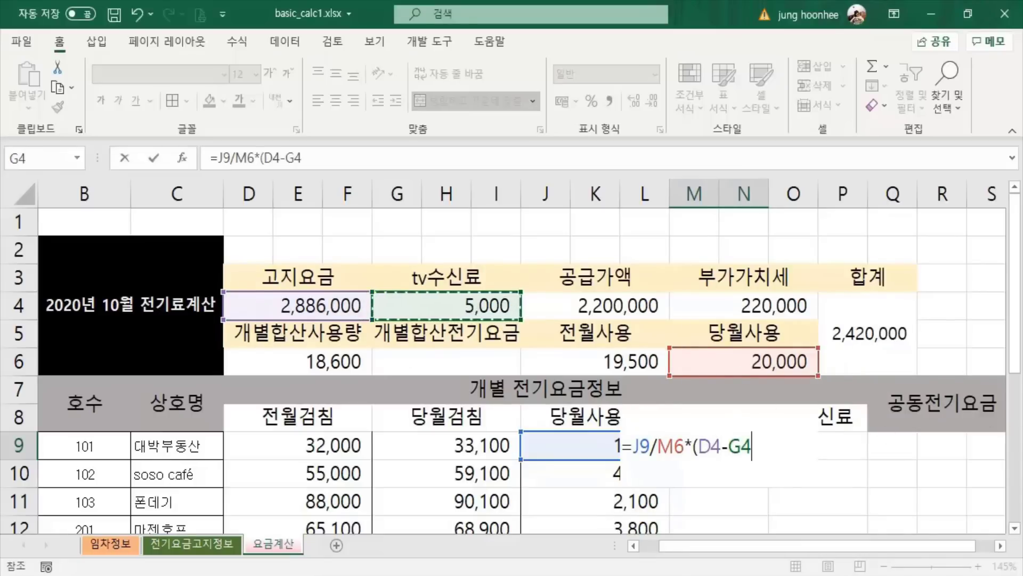
{"action": "type", "text": ")"}
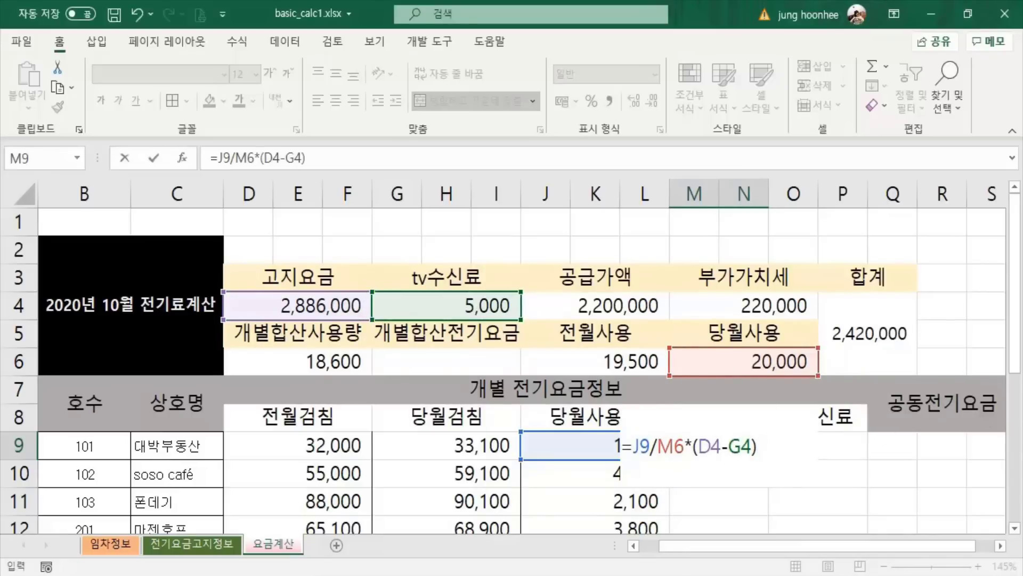
{"action": "key", "text": "Return"}
Review the trial charge formula in M9, then delete it.
{"action": "left_click", "coordinate": [722, 453]}
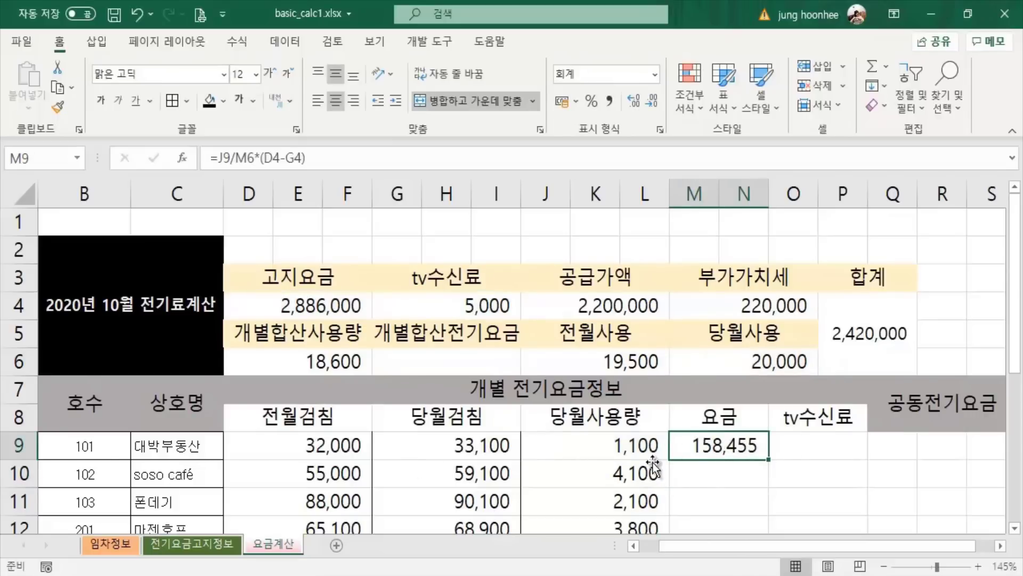
{"action": "left_click", "coordinate": [728, 488]}
{"action": "left_click", "coordinate": [724, 446]}
{"action": "left_click", "coordinate": [768, 476]}
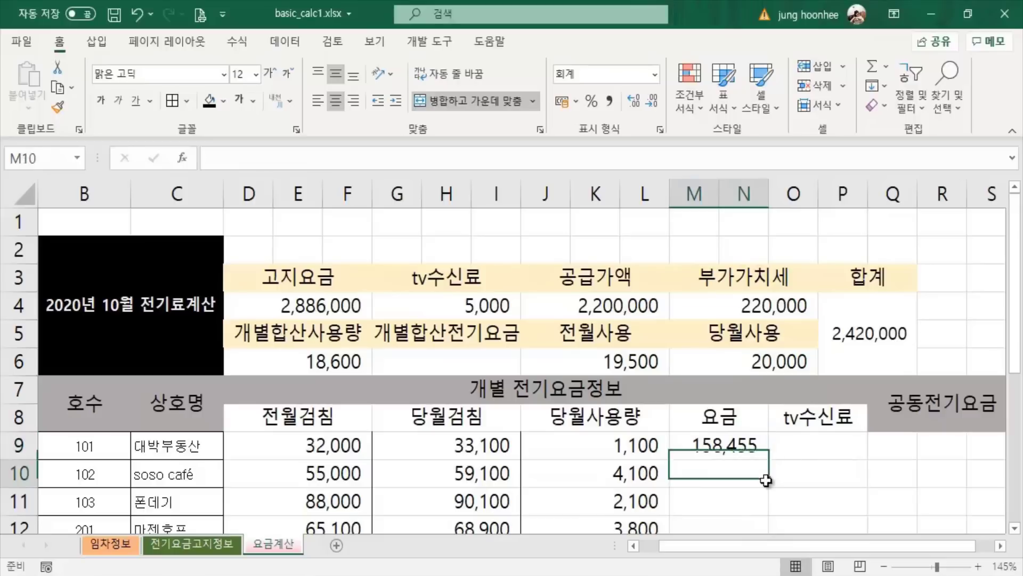
{"action": "left_click", "coordinate": [763, 446]}
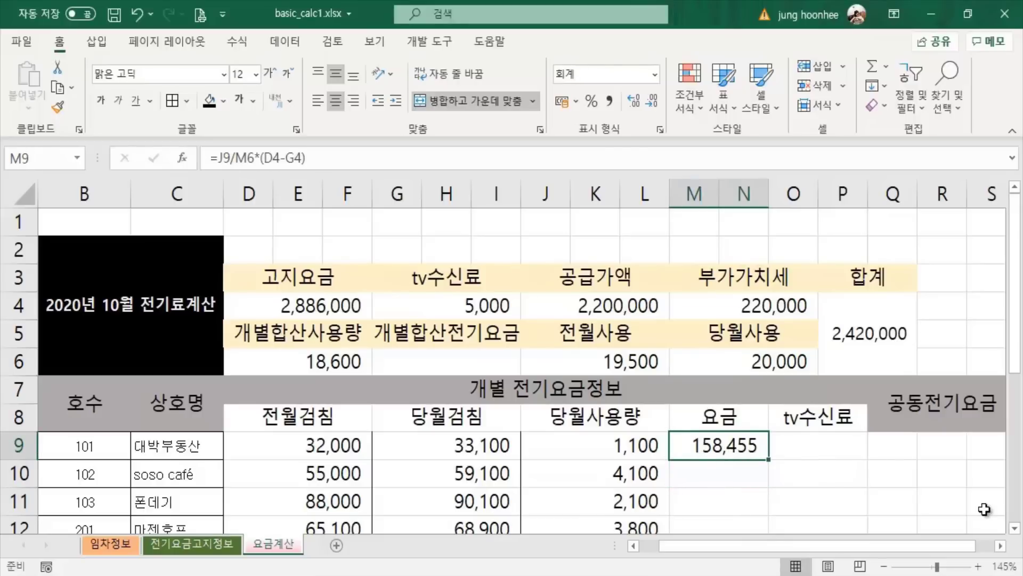
{"action": "key", "text": "Delete"}
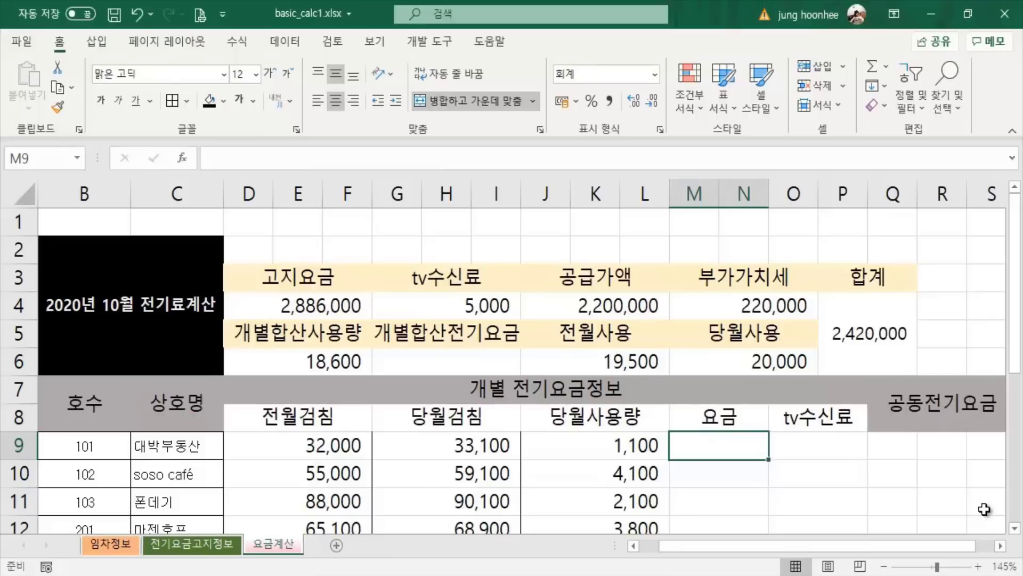
Recheck the J9 usage, M6 total, and D4/G4 cells that charge cell M9 needs.
{"action": "left_click", "coordinate": [775, 511]}
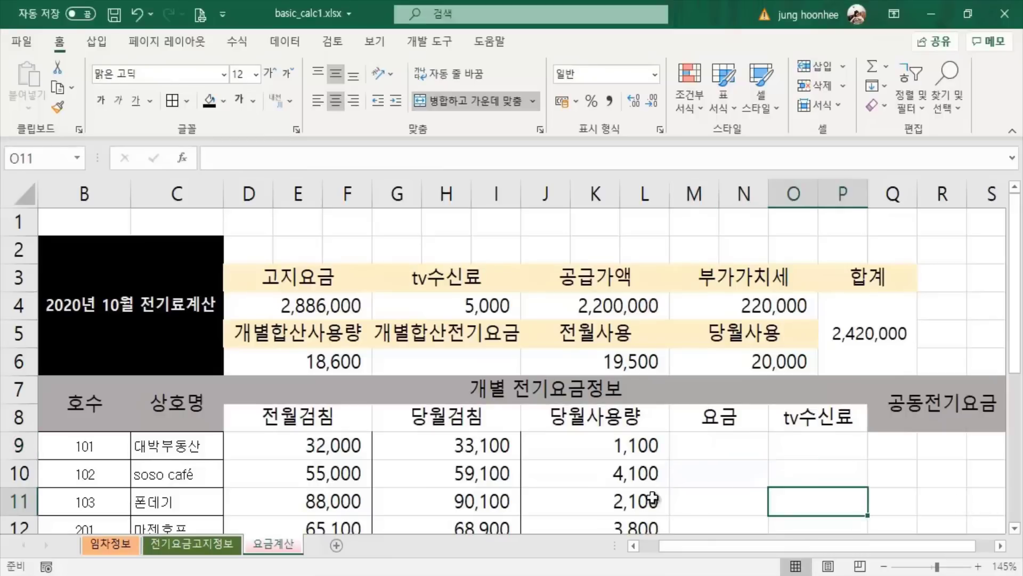
{"action": "left_click", "coordinate": [617, 445]}
{"action": "left_click", "coordinate": [705, 445]}
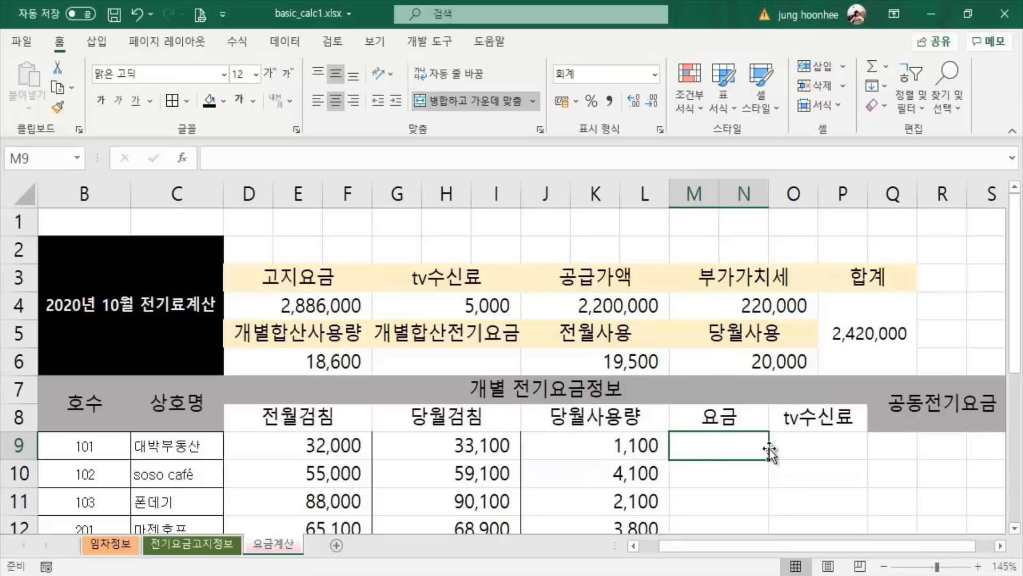
{"action": "left_click", "coordinate": [634, 447]}
{"action": "left_click", "coordinate": [717, 450]}
{"action": "left_click", "coordinate": [627, 454]}
{"action": "left_click", "coordinate": [613, 413]}
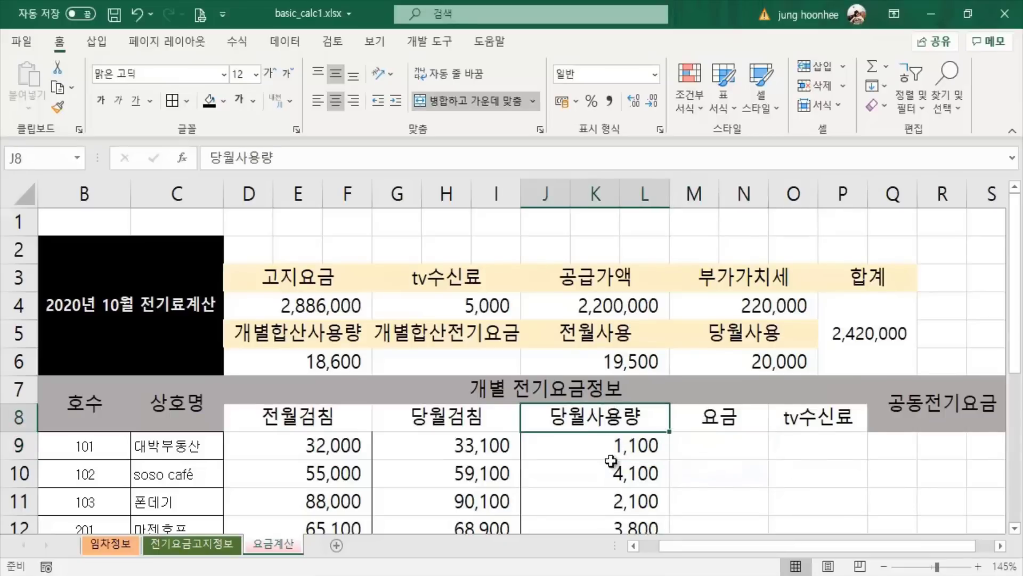
{"action": "left_click", "coordinate": [612, 457]}
{"action": "left_click", "coordinate": [728, 451]}
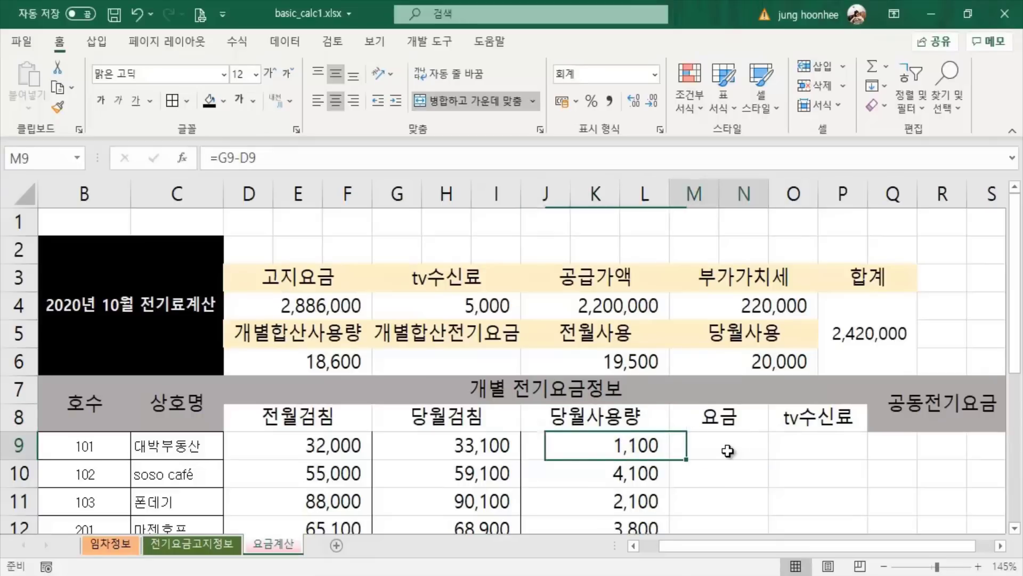
{"action": "left_click", "coordinate": [727, 450]}
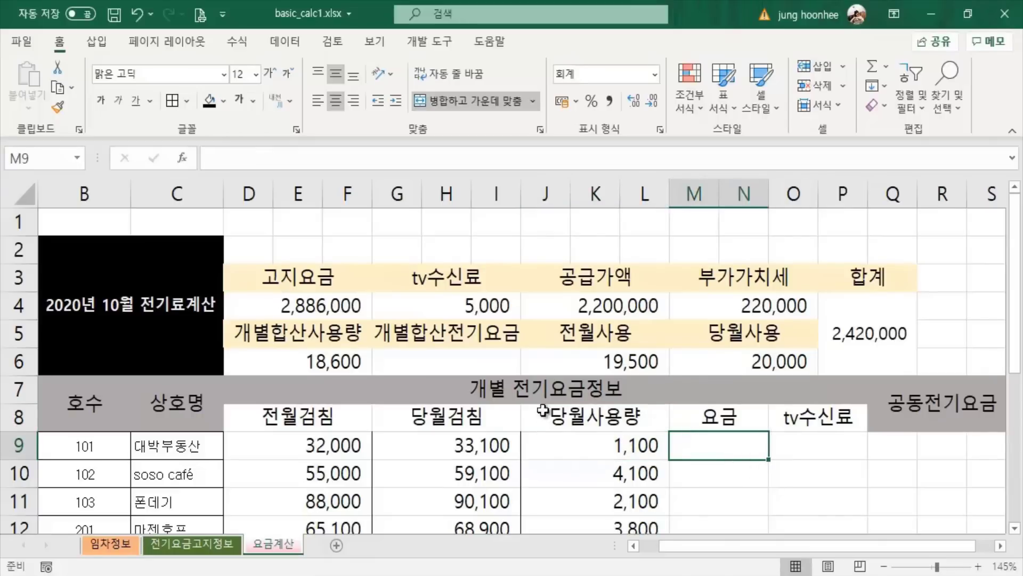
{"action": "left_click", "coordinate": [610, 447]}
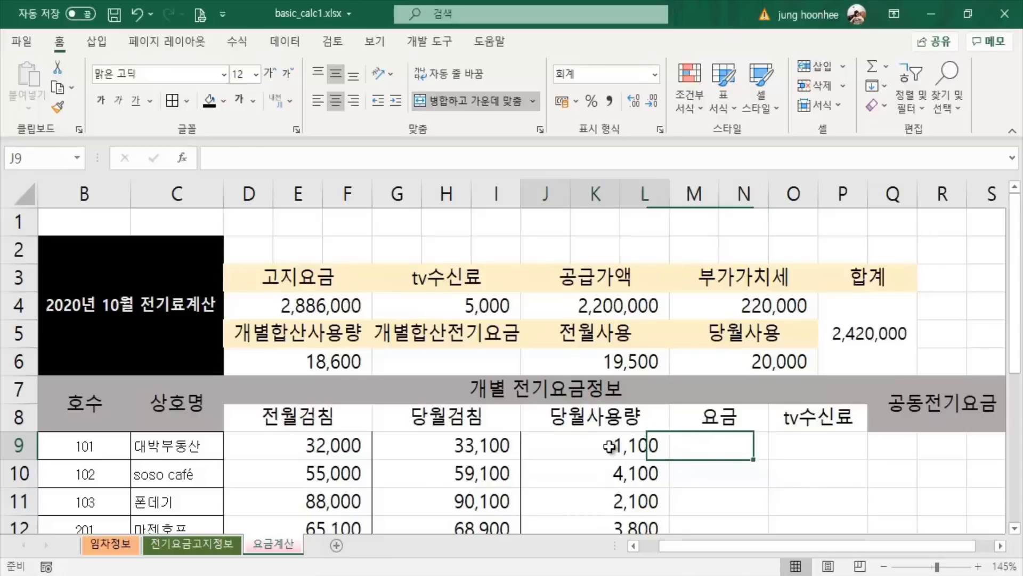
{"action": "left_click", "coordinate": [783, 360]}
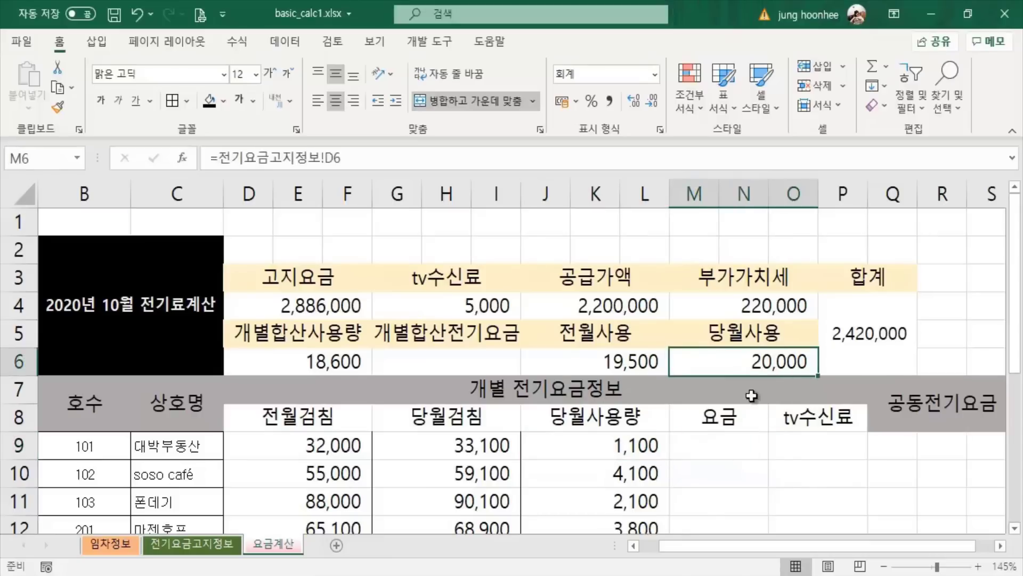
{"action": "left_click", "coordinate": [285, 305]}
{"action": "left_click", "coordinate": [444, 310]}
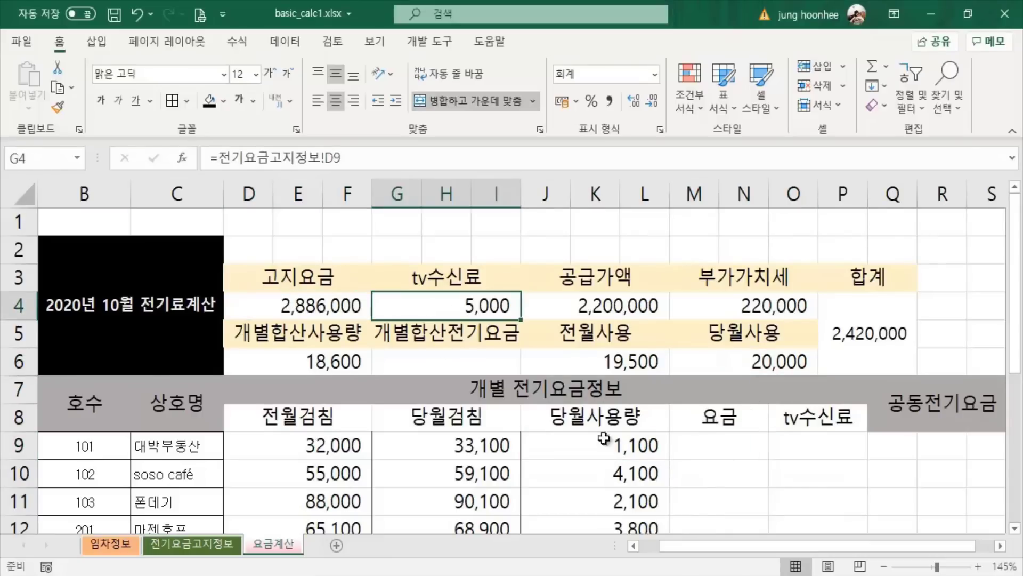
{"action": "left_click", "coordinate": [733, 451]}
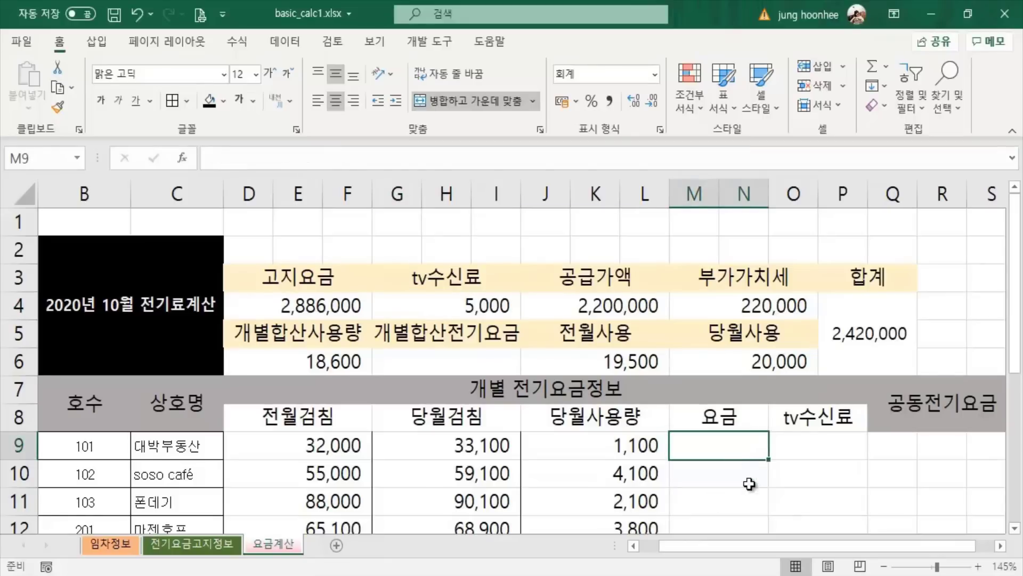
Inspect the usage formulas for tenants 101 to 301 and the empty charge cells.
{"action": "left_click", "coordinate": [750, 490]}
{"action": "left_click", "coordinate": [716, 449]}
{"action": "scroll", "coordinate": [639, 480], "scroll_direction": "down", "scroll_amount": 1}
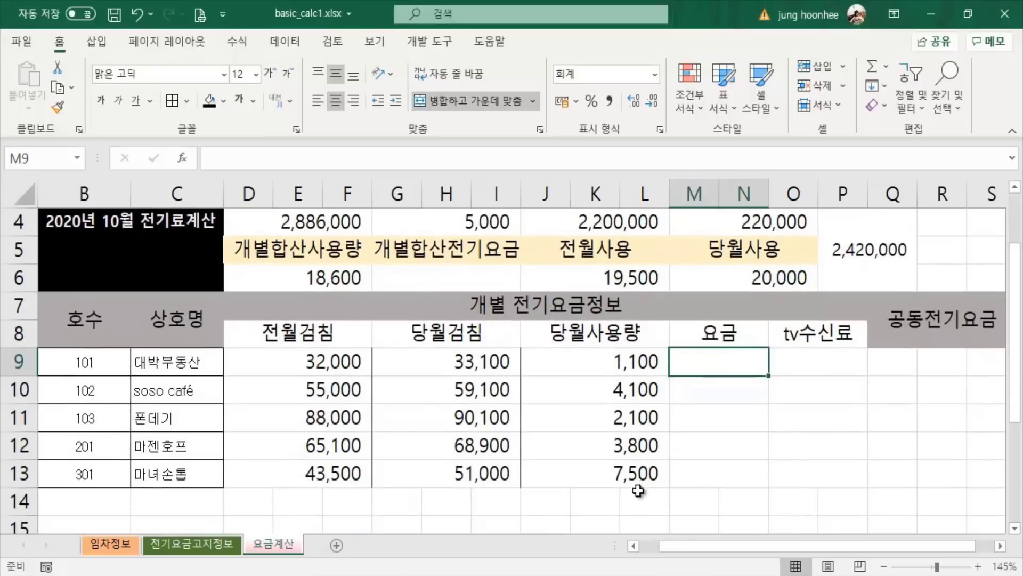
{"action": "left_click", "coordinate": [703, 445]}
{"action": "left_click", "coordinate": [707, 361]}
{"action": "left_click", "coordinate": [649, 366]}
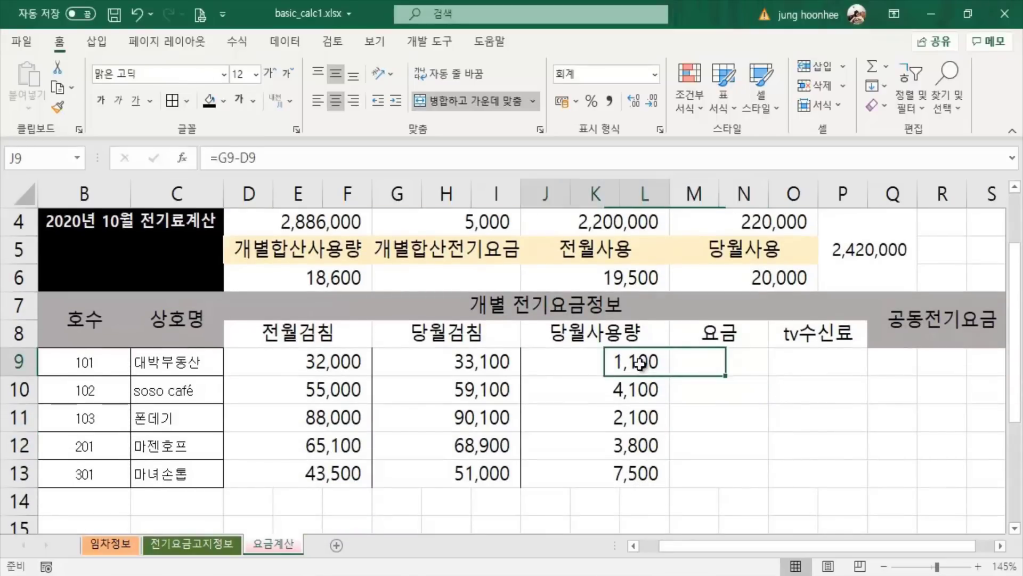
{"action": "left_click", "coordinate": [624, 389]}
{"action": "left_click", "coordinate": [619, 472]}
{"action": "left_click", "coordinate": [651, 444]}
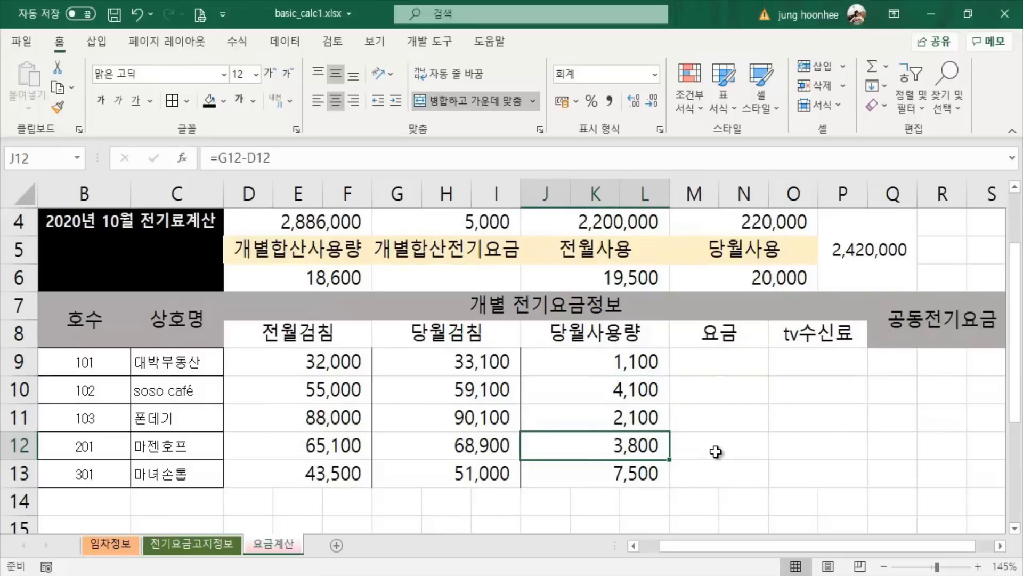
{"action": "left_click", "coordinate": [706, 366]}
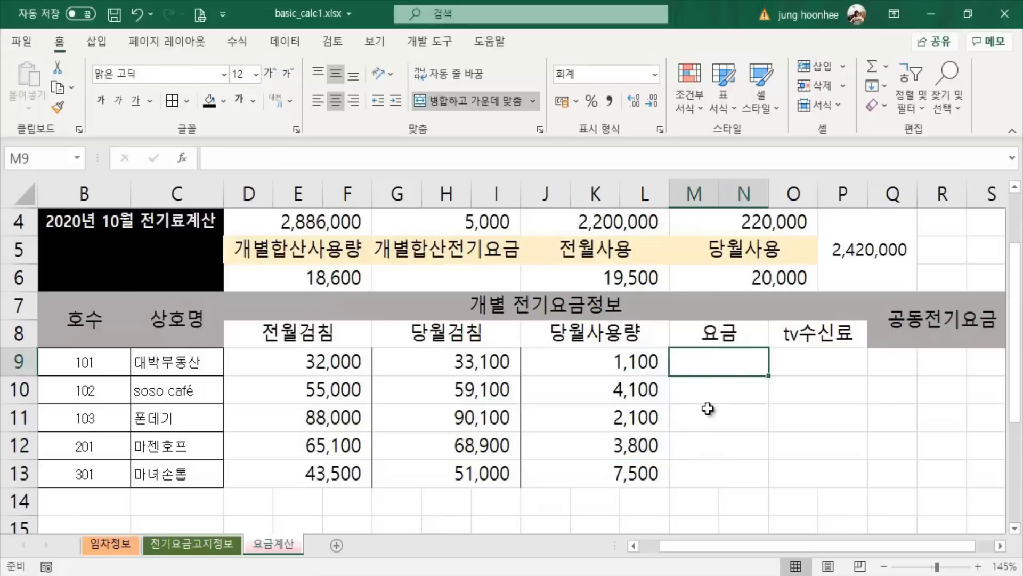
{"action": "left_click", "coordinate": [709, 418]}
{"action": "left_click", "coordinate": [713, 464]}
{"action": "left_click", "coordinate": [837, 424]}
{"action": "left_click", "coordinate": [707, 363]}
{"action": "left_click", "coordinate": [851, 453]}
{"action": "left_click", "coordinate": [723, 365]}
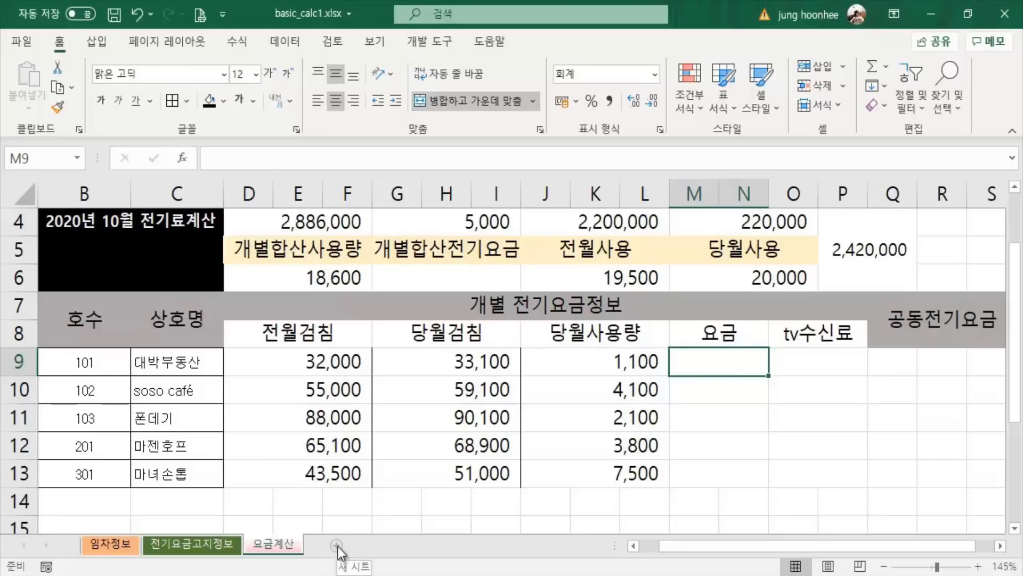
Add a new sheet and enter the header 가격 in D4.
{"action": "left_click", "coordinate": [338, 545]}
{"action": "left_click", "coordinate": [438, 383]}
{"action": "left_click", "coordinate": [300, 282]}
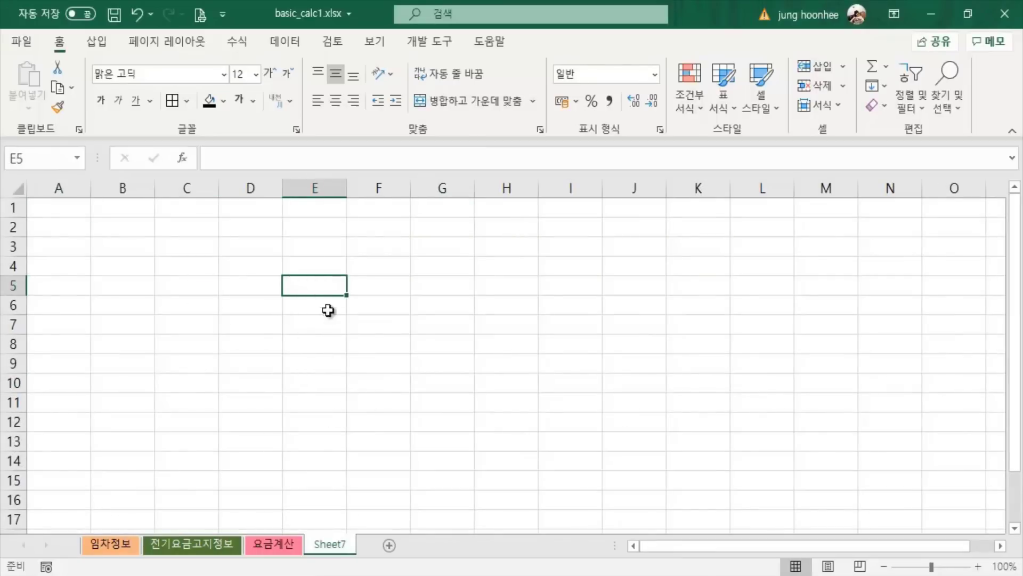
{"action": "left_click", "coordinate": [241, 266]}
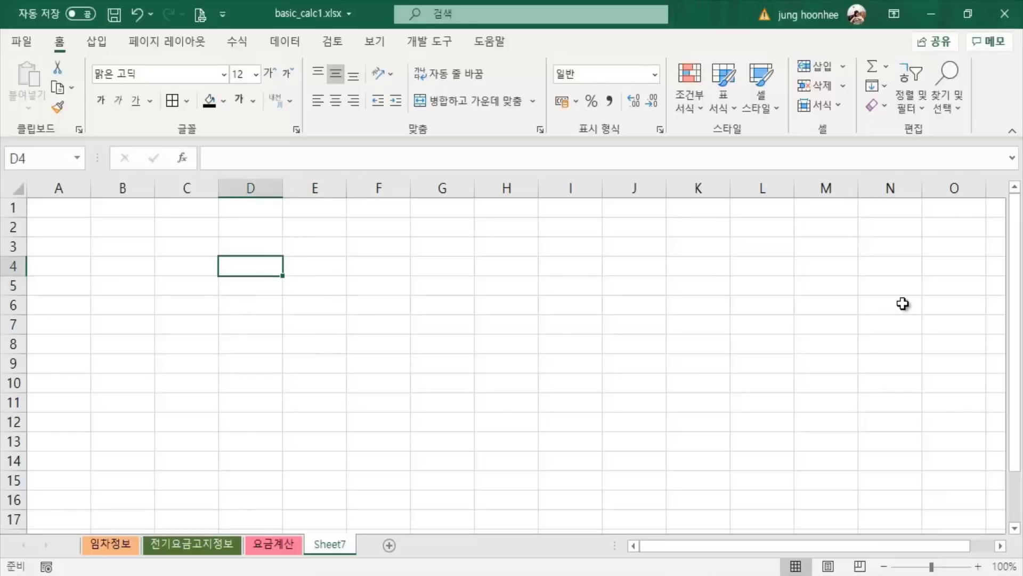
{"action": "type", "text": "가격"}
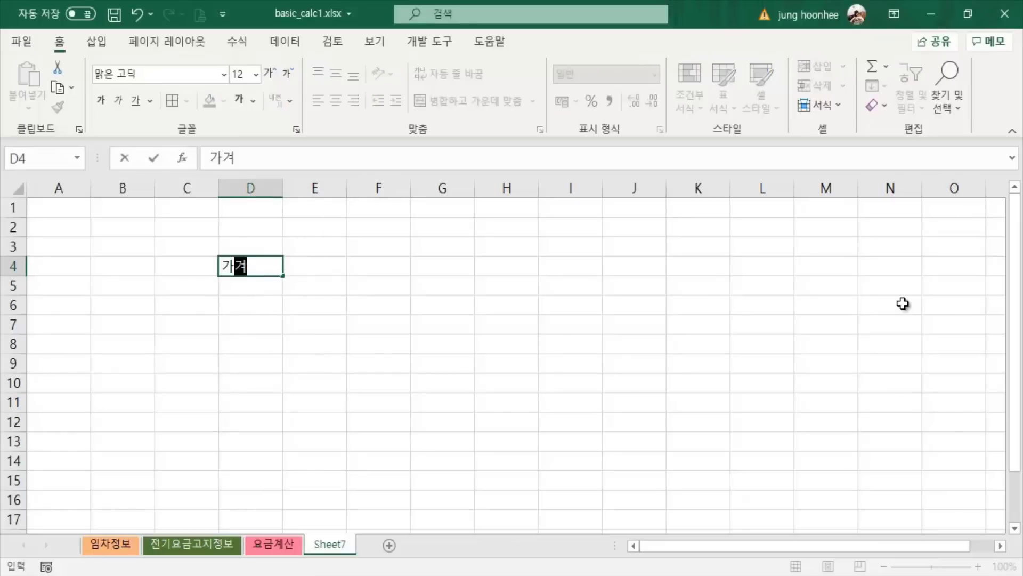
{"action": "key", "text": "Return"}
Enter the prices 500, 1000, 1200 and 300 in D5:D8.
{"action": "scroll", "coordinate": [500, 370], "scroll_direction": "up", "scroll_amount": 1, "text": "ctrl"}
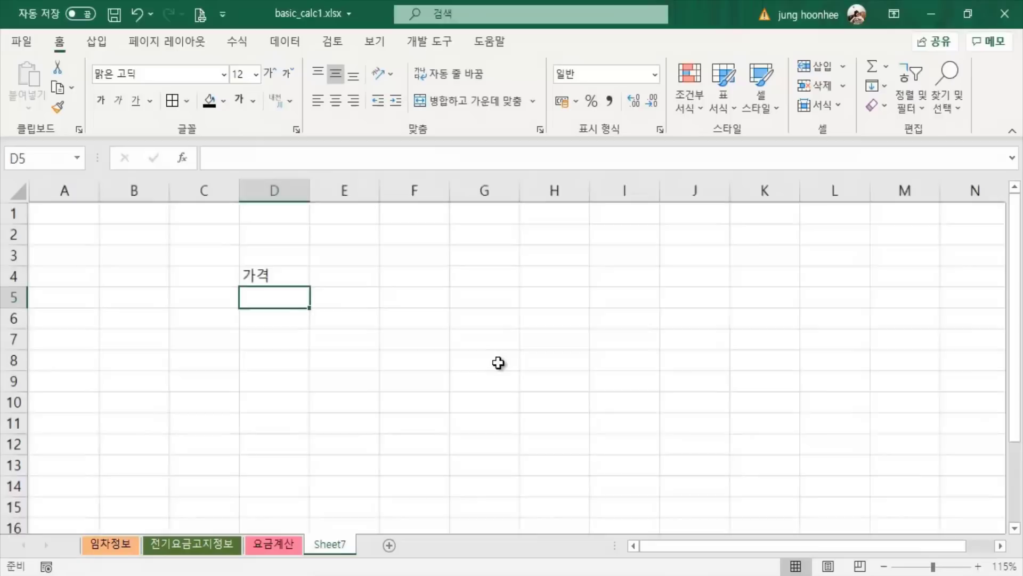
{"action": "type", "text": "500"}
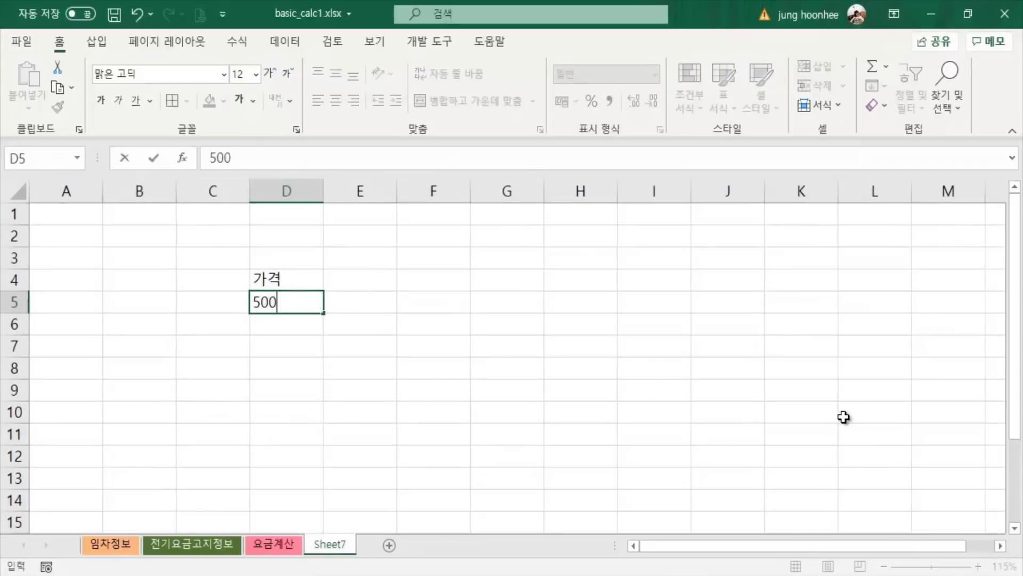
{"action": "key", "text": "Return"}
{"action": "type", "text": "1000"}
{"action": "key", "text": "Return"}
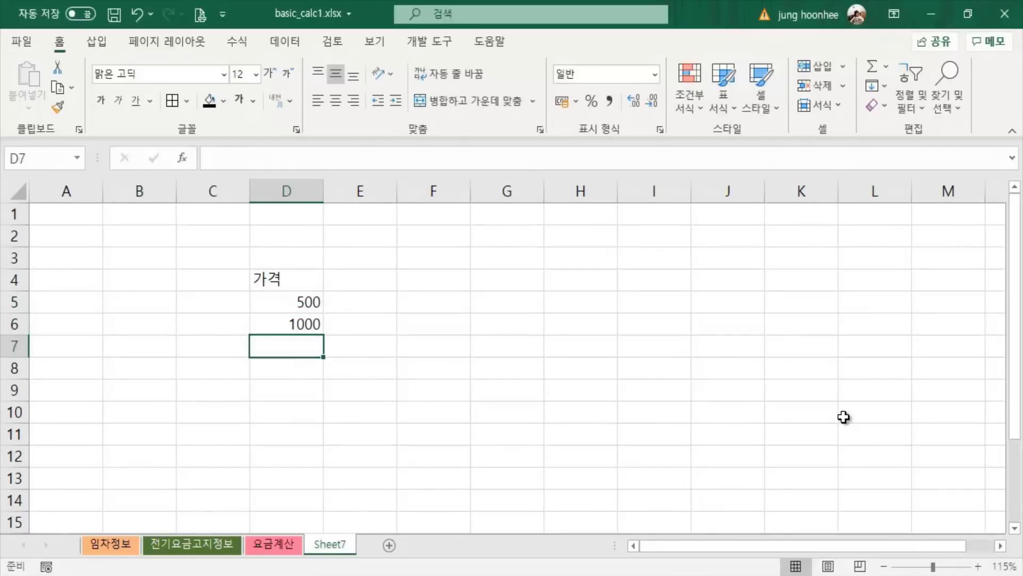
{"action": "type", "text": "1200"}
{"action": "key", "text": "Return"}
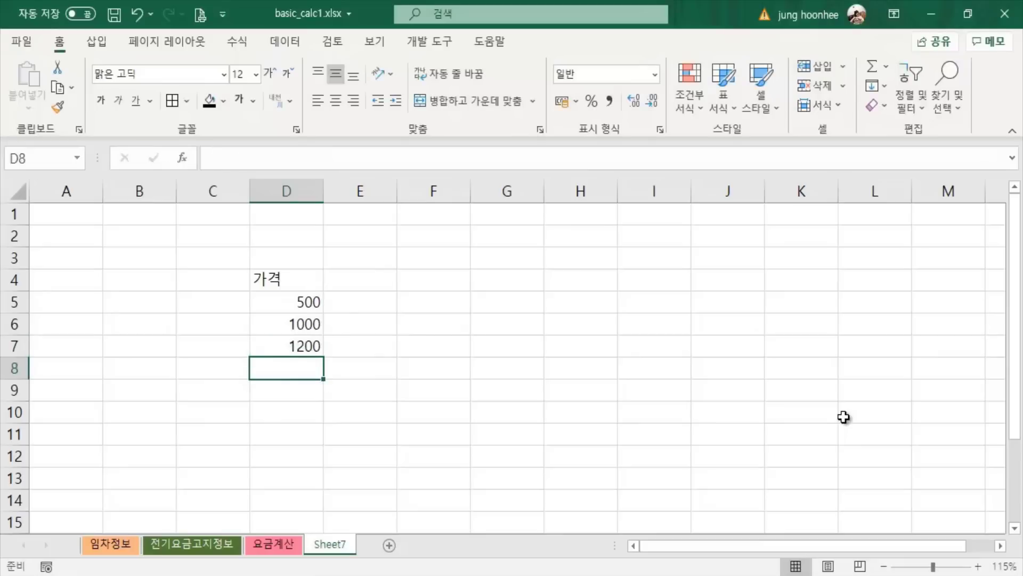
{"action": "type", "text": "300"}
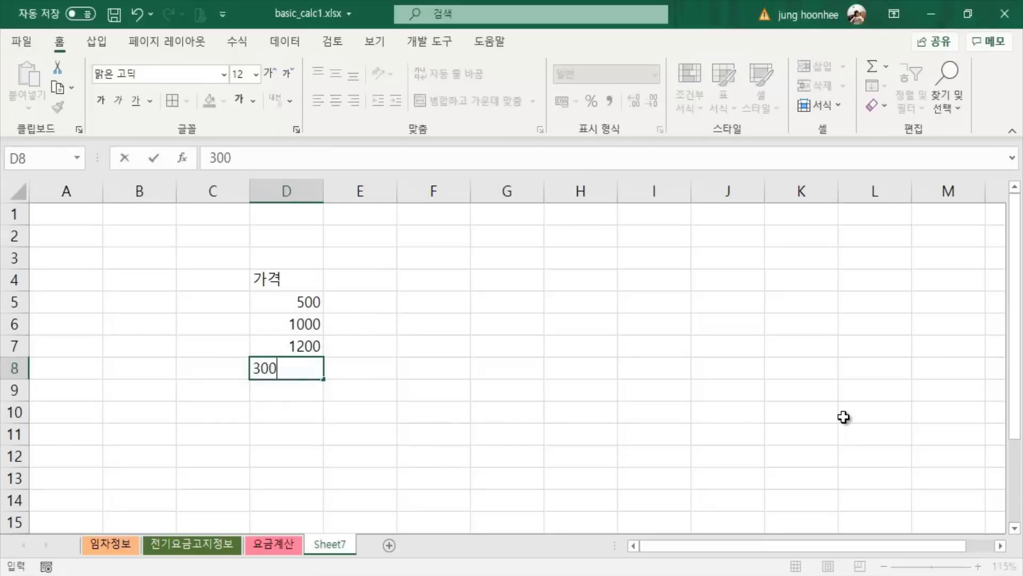
{"action": "key", "text": "Return"}
Look over the 가격 entries and select E5 beside the first price.
{"action": "left_click", "coordinate": [417, 362]}
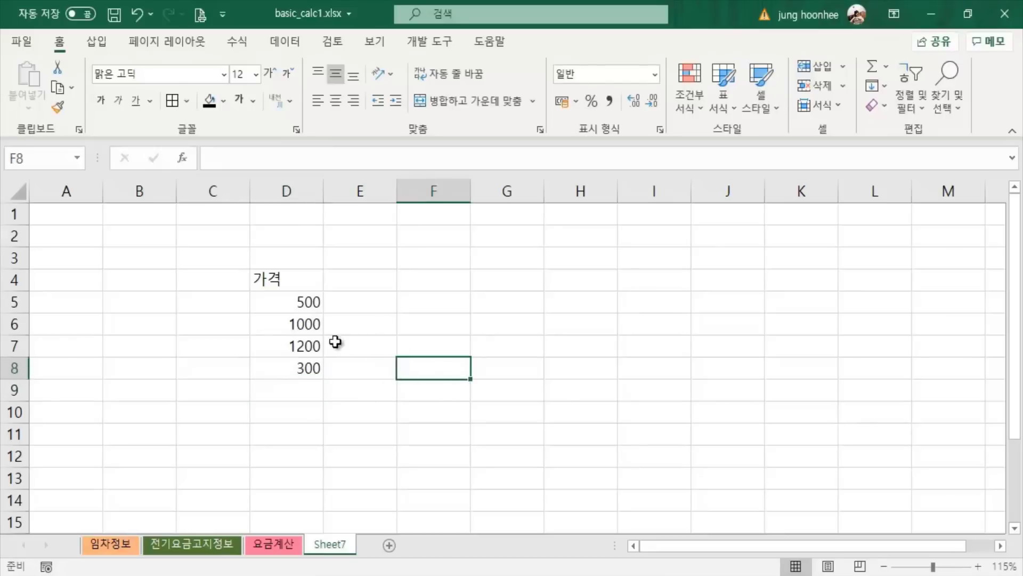
{"action": "left_click", "coordinate": [289, 355]}
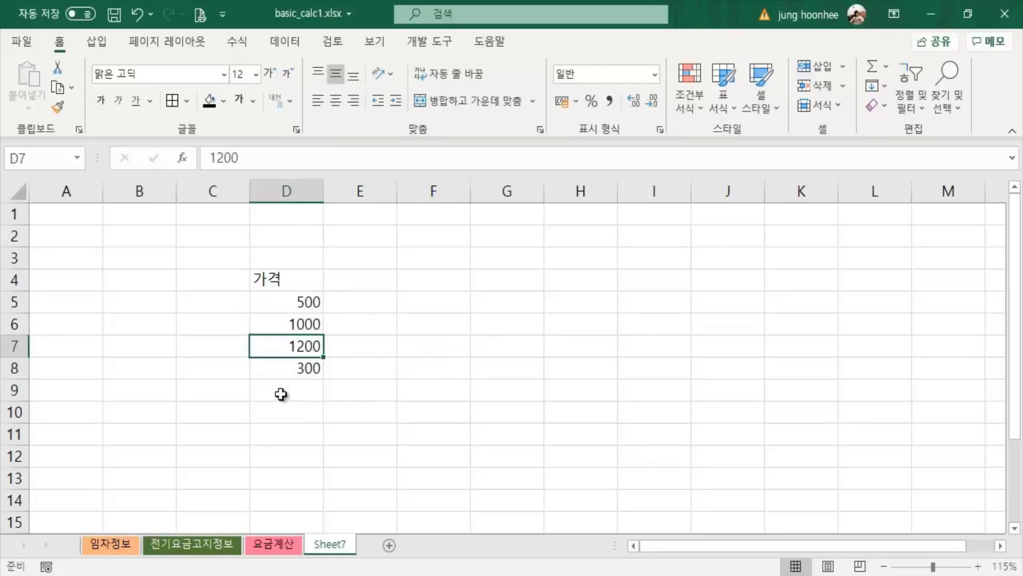
{"action": "left_click", "coordinate": [286, 280]}
{"action": "left_click", "coordinate": [294, 308]}
{"action": "left_click", "coordinate": [299, 381]}
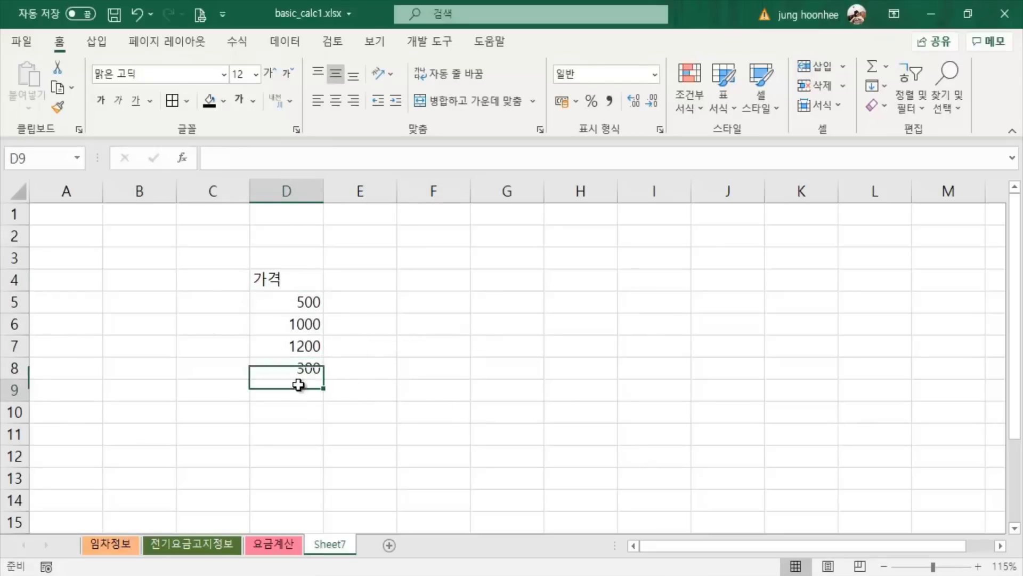
{"action": "left_click", "coordinate": [354, 307]}
{"action": "left_click", "coordinate": [267, 285]}
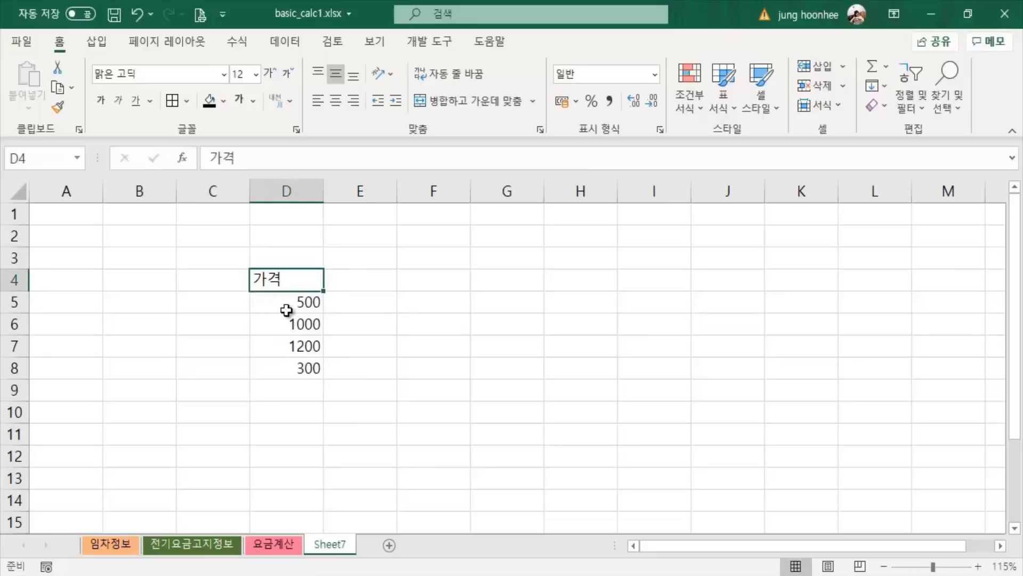
{"action": "left_click", "coordinate": [286, 305]}
{"action": "left_click", "coordinate": [362, 306]}
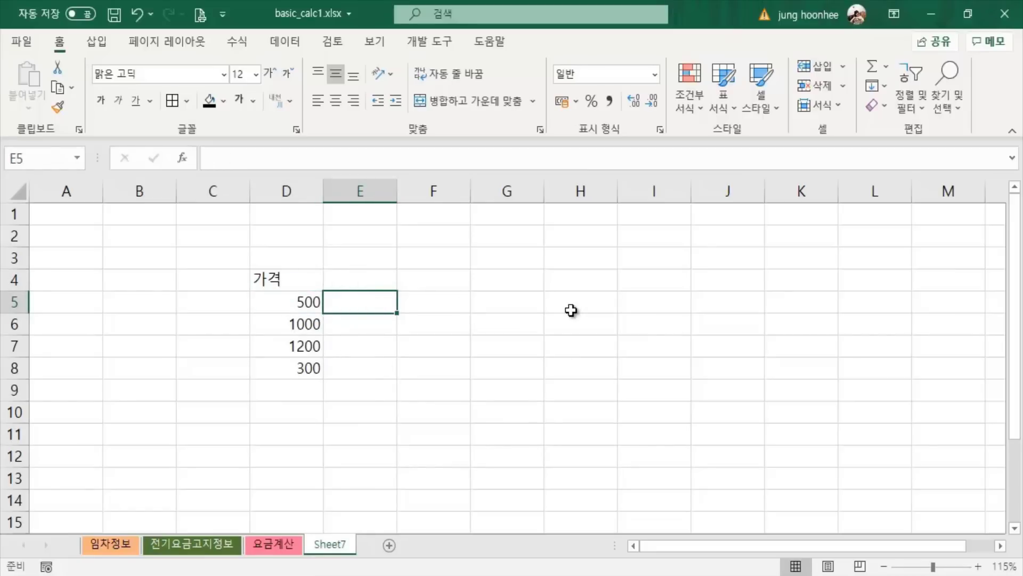
{"action": "left_click", "coordinate": [354, 325]}
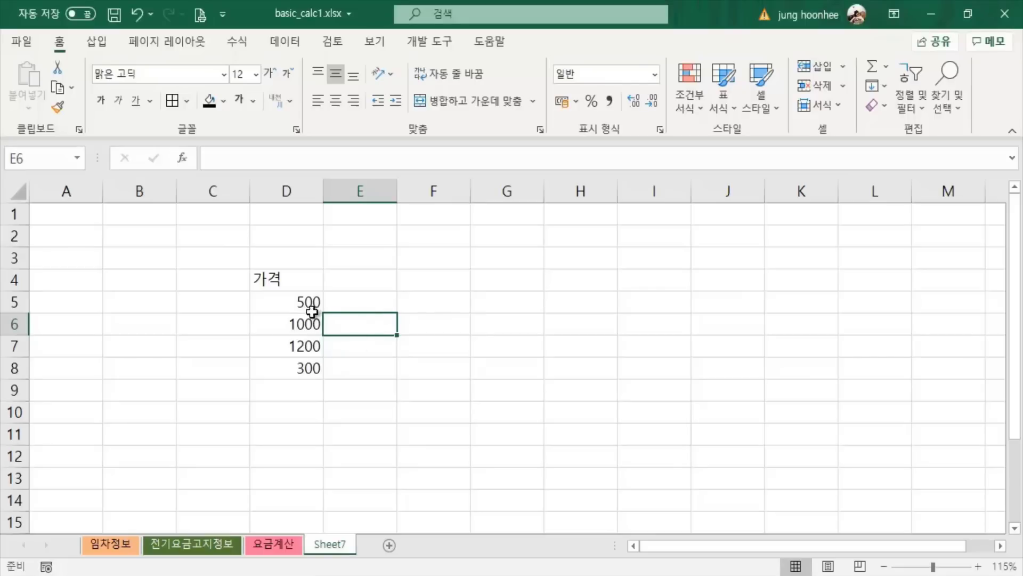
Start typing =if( in cell E5, next to the 500 price.
{"action": "left_click", "coordinate": [368, 306]}
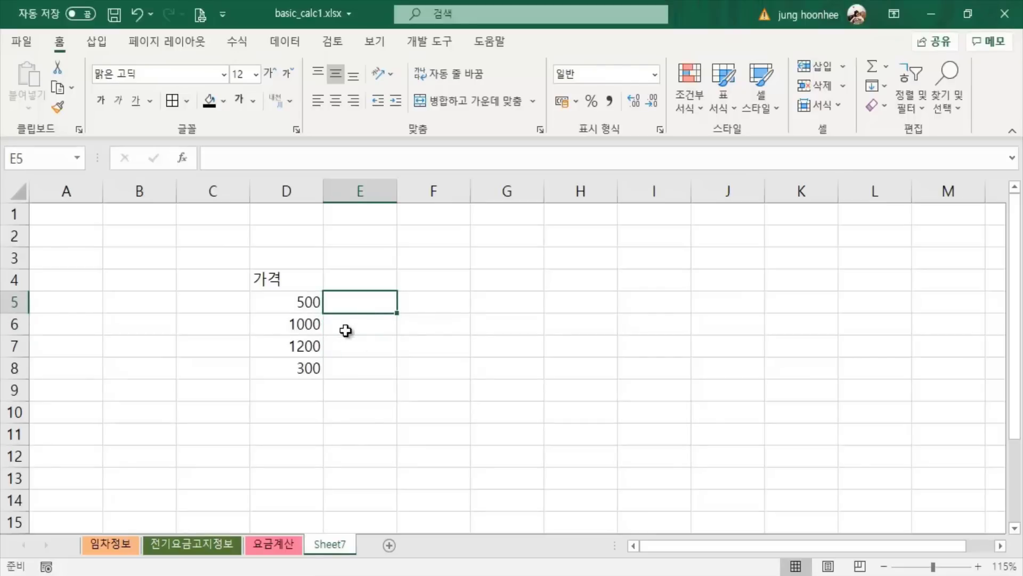
{"action": "left_click", "coordinate": [344, 332]}
{"action": "left_click", "coordinate": [343, 344]}
{"action": "left_click", "coordinate": [358, 301]}
{"action": "left_click", "coordinate": [345, 346]}
{"action": "left_click", "coordinate": [350, 304]}
{"action": "type", "text": "="}
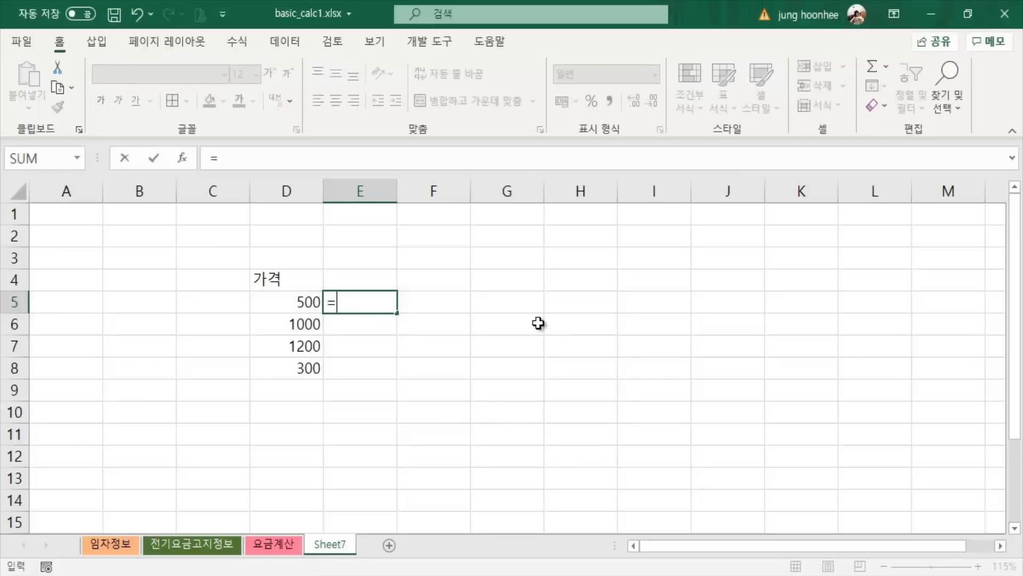
{"action": "type", "text": "if"}
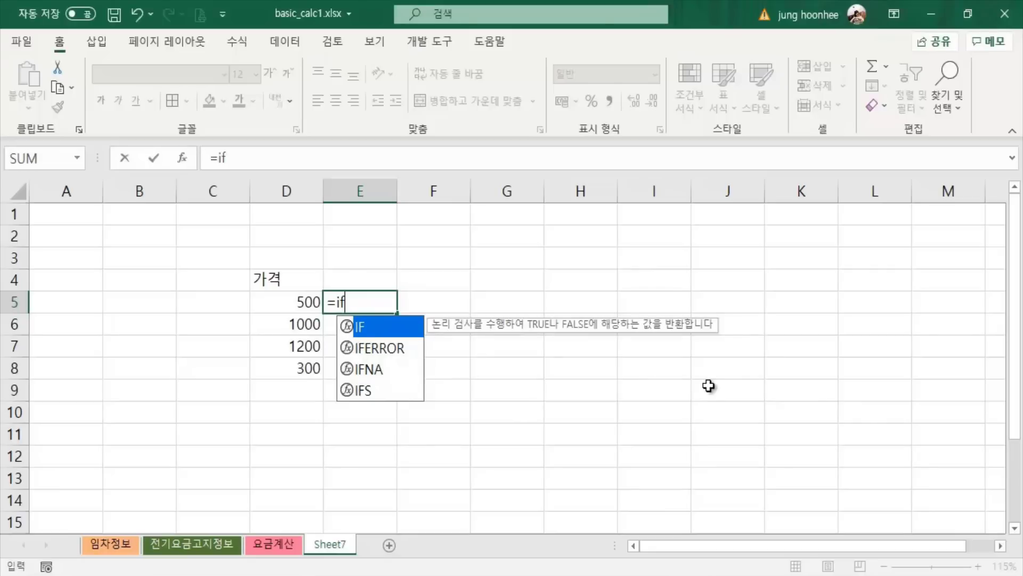
{"action": "type", "text": "("}
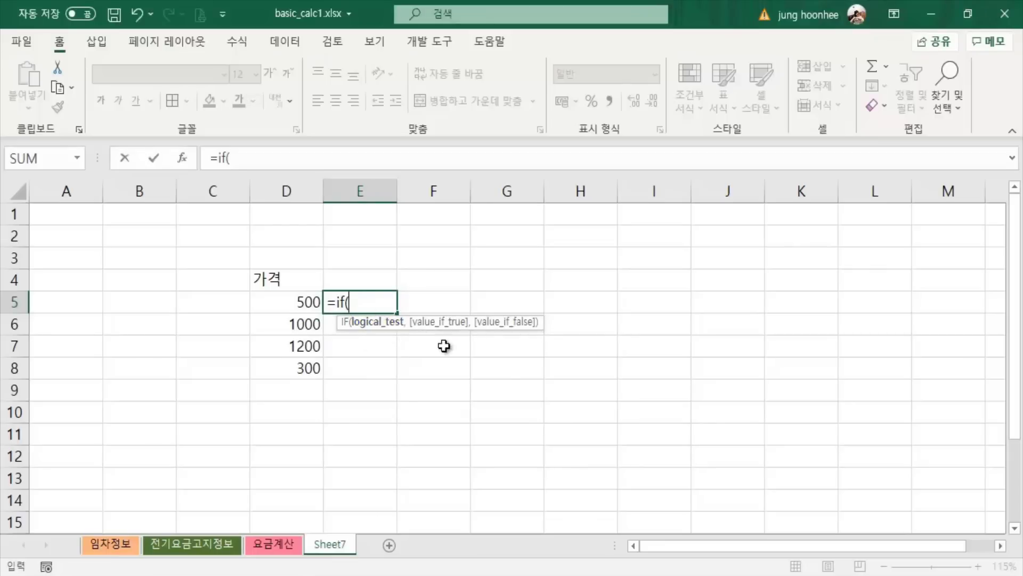
Complete and commit E5's formula as =IF(D5>500,"비싸",""), fixing the mistyped Korean word.
{"action": "left_click", "coordinate": [285, 302]}
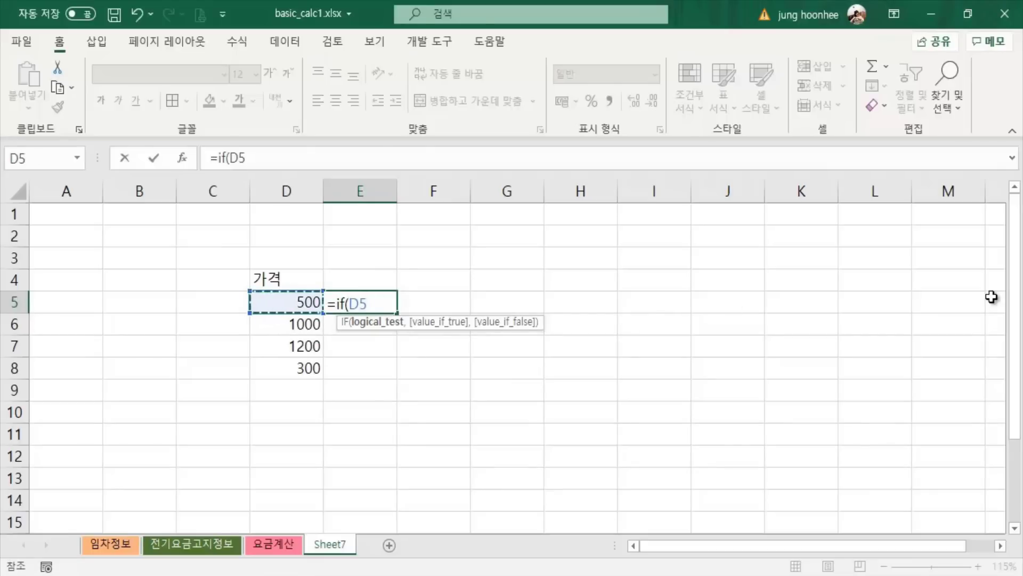
{"action": "type", "text": ">"}
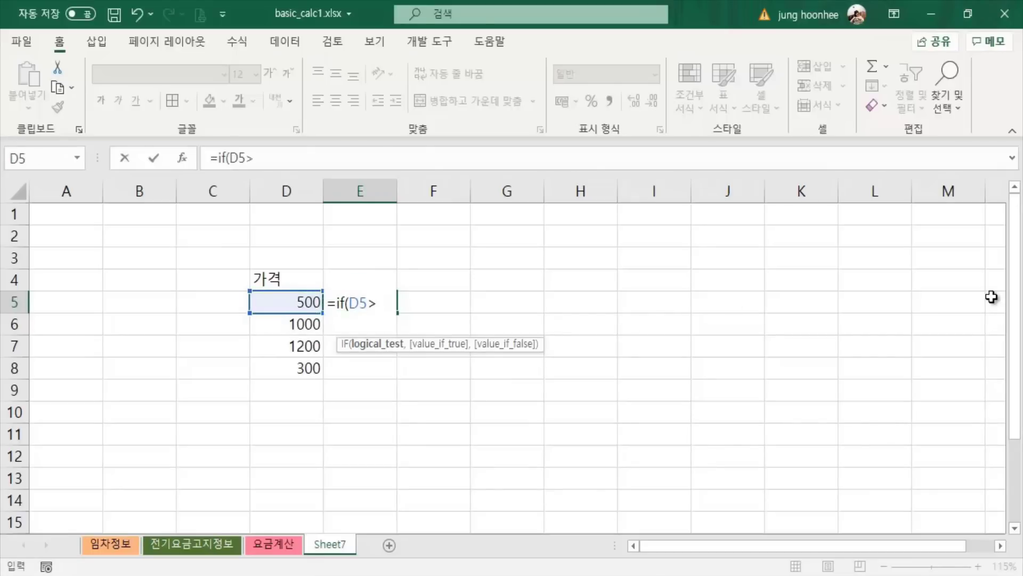
{"action": "type", "text": "500"}
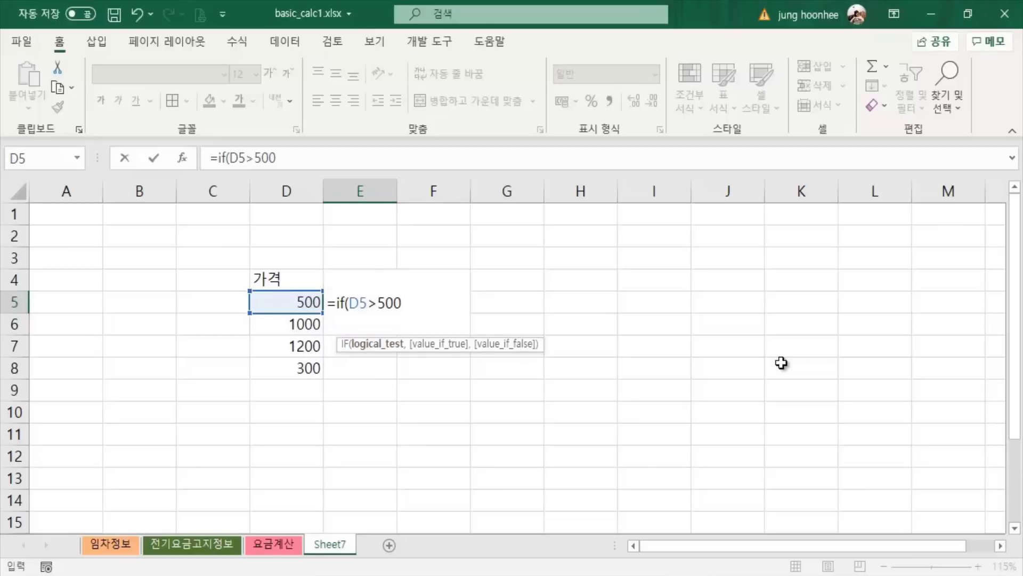
{"action": "type", "text": ","}
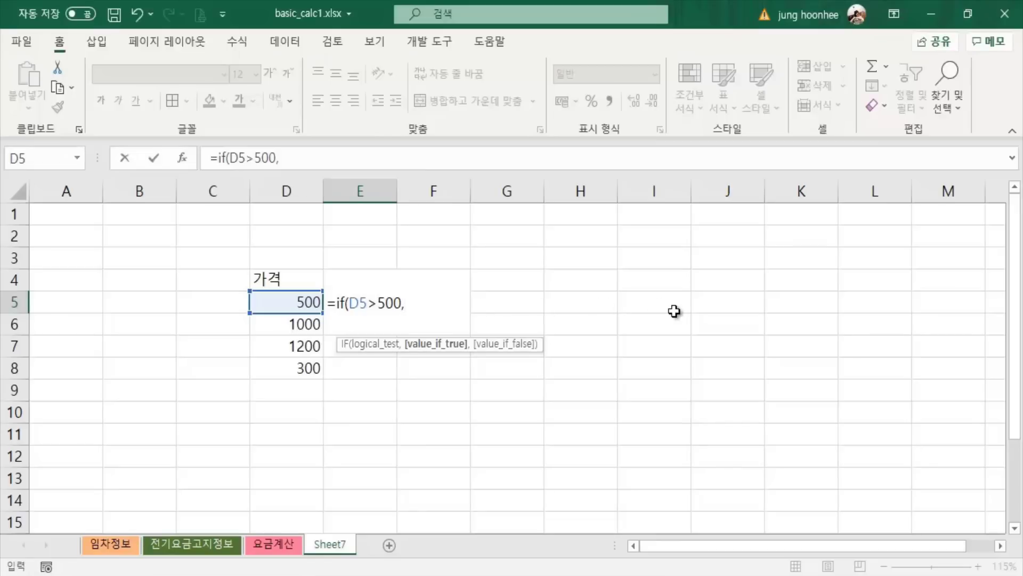
{"action": "type", "text": "\""}
{"action": "type", "text": "q"}
{"action": "type", "text": "l"}
{"action": "key", "text": "BackSpace"}
{"action": "key", "text": "BackSpace"}
{"action": "type", "text": "비"}
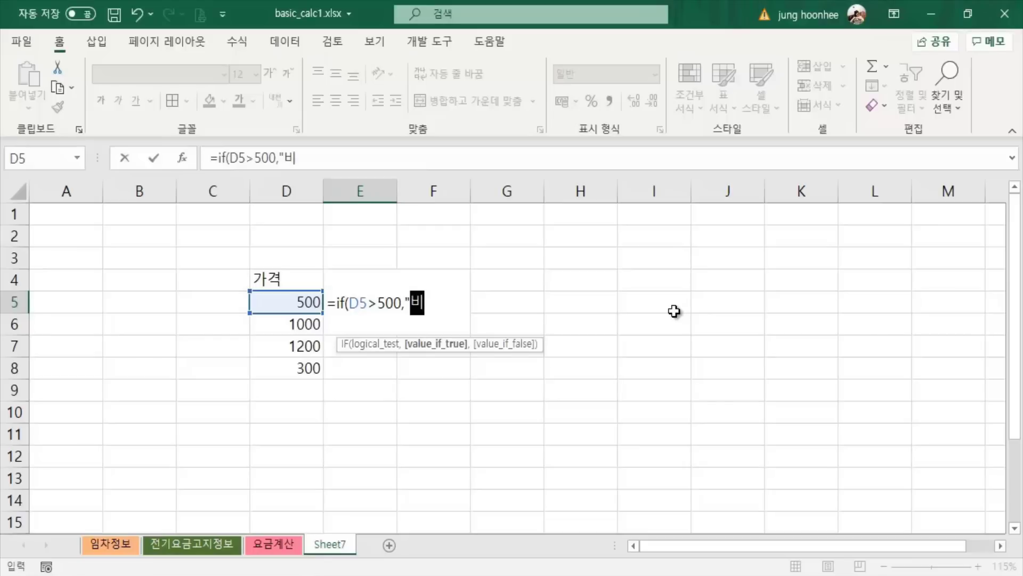
{"action": "type", "text": "씨"}
{"action": "key", "text": "BackSpace"}
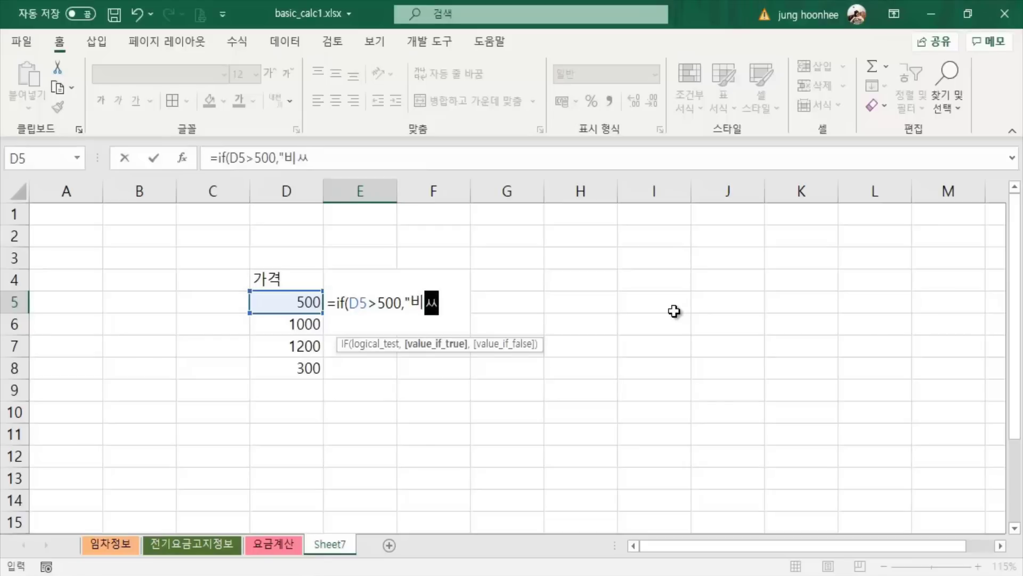
{"action": "type", "text": "ㅏ"}
{"action": "type", "text": "\""}
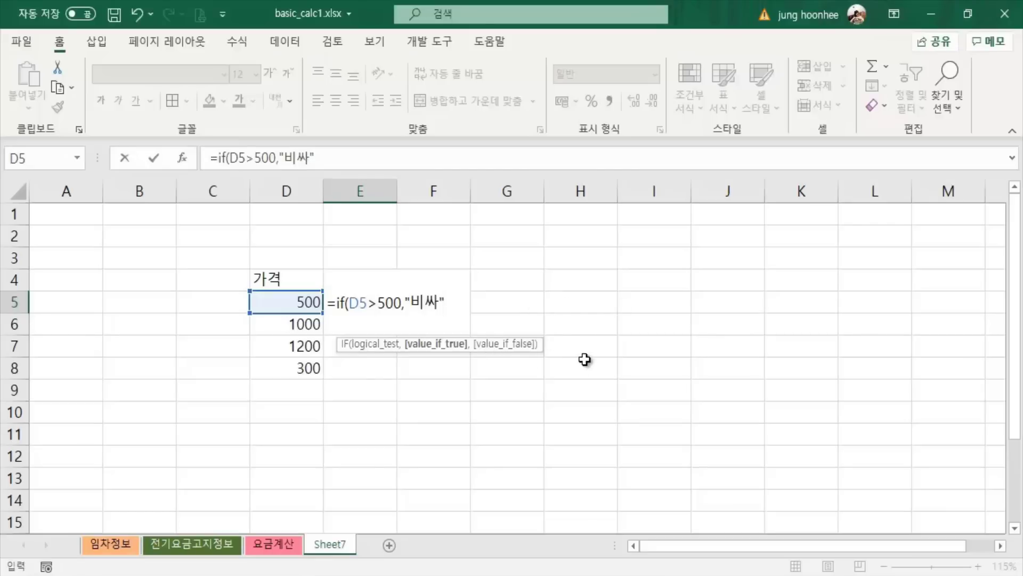
{"action": "type", "text": ","}
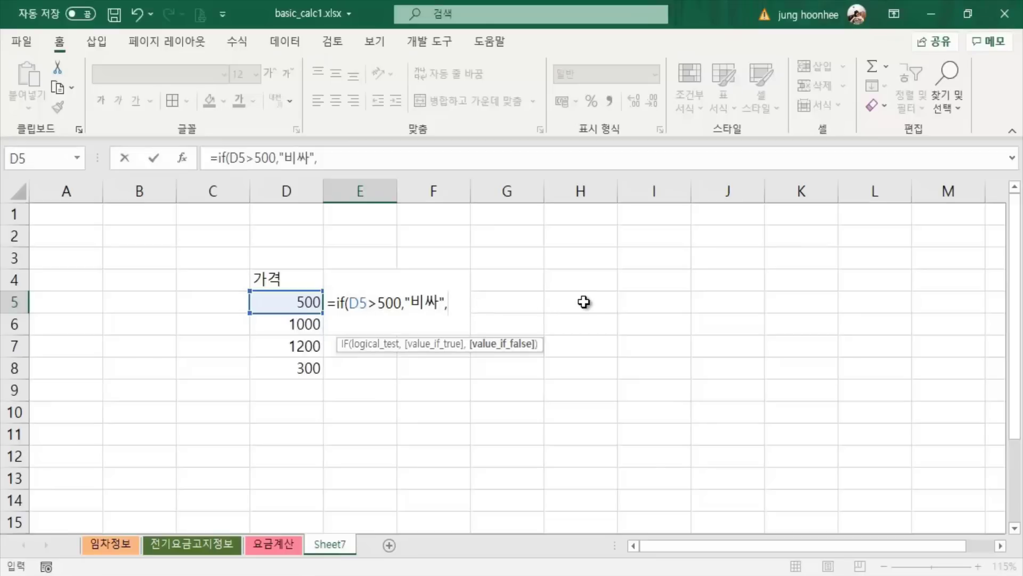
{"action": "type", "text": "\""}
{"action": "type", "text": ")"}
{"action": "key", "text": "Return"}
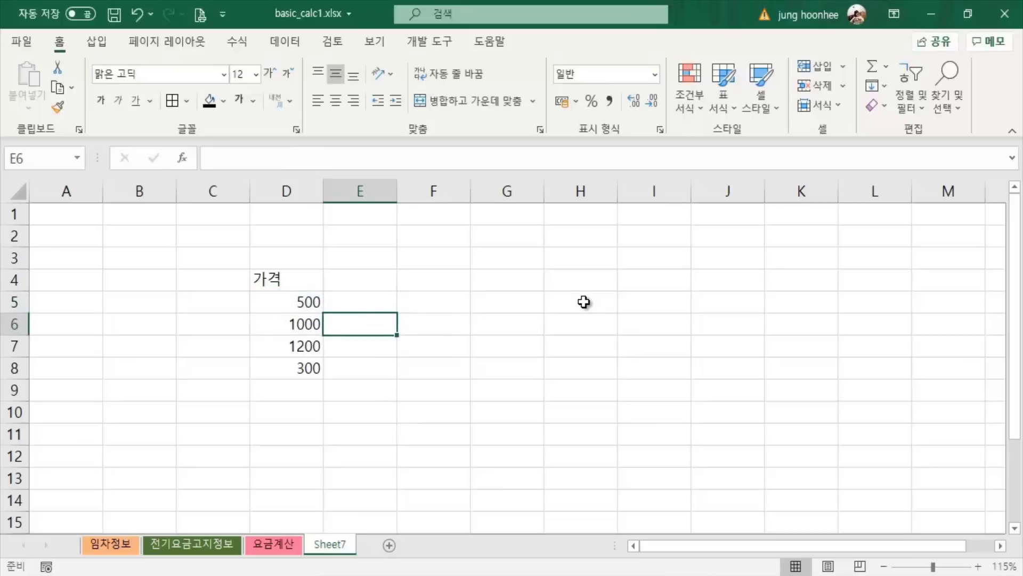
Check E5's formula against the D5 price and reselect E5 for copying.
{"action": "left_click", "coordinate": [362, 301]}
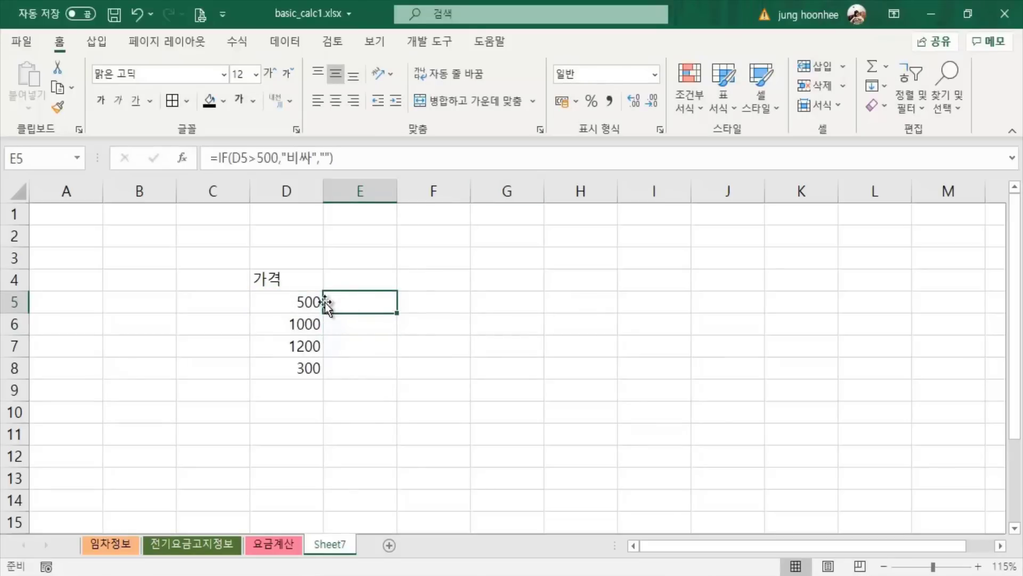
{"action": "left_click", "coordinate": [293, 299]}
{"action": "left_click", "coordinate": [357, 301]}
Fill E5's price check down to E8 and inspect the copied formulas in E6 and E7.
{"action": "left_click_drag", "start_coordinate": [397, 314], "coordinate": [403, 382]}
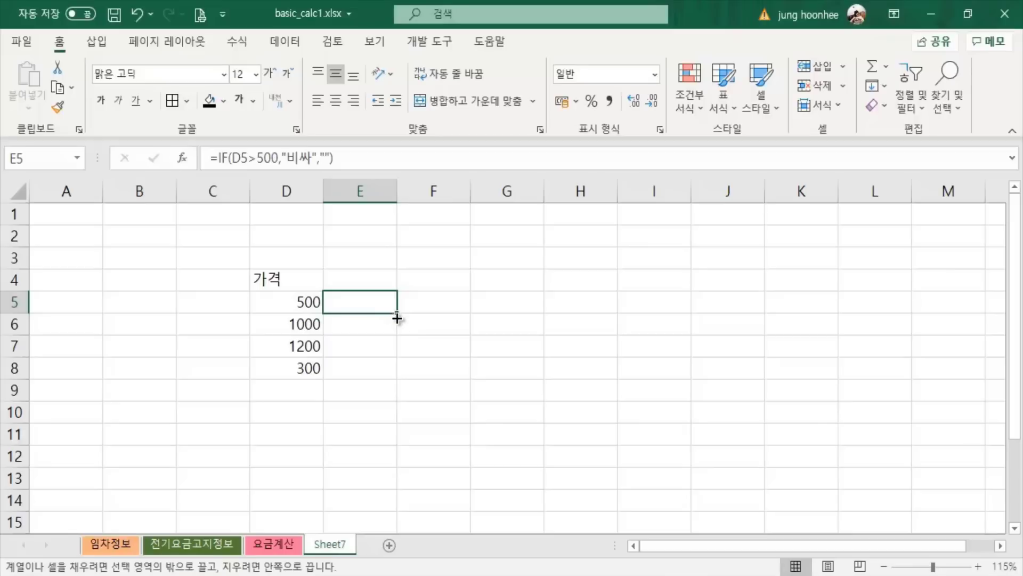
{"action": "left_click", "coordinate": [523, 414]}
{"action": "left_click", "coordinate": [488, 311]}
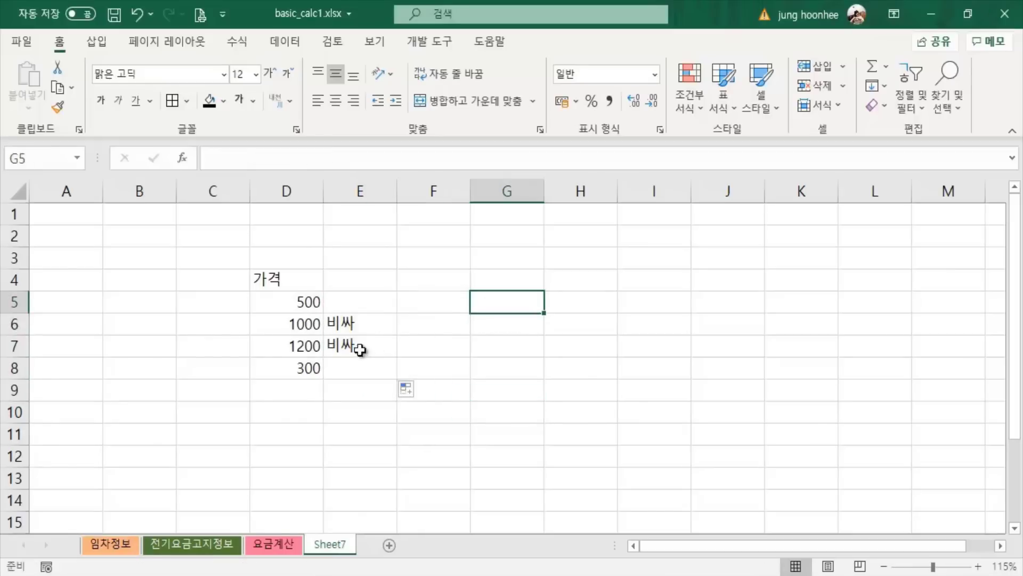
{"action": "left_click", "coordinate": [348, 328]}
{"action": "left_click", "coordinate": [349, 348]}
{"action": "left_click", "coordinate": [512, 389]}
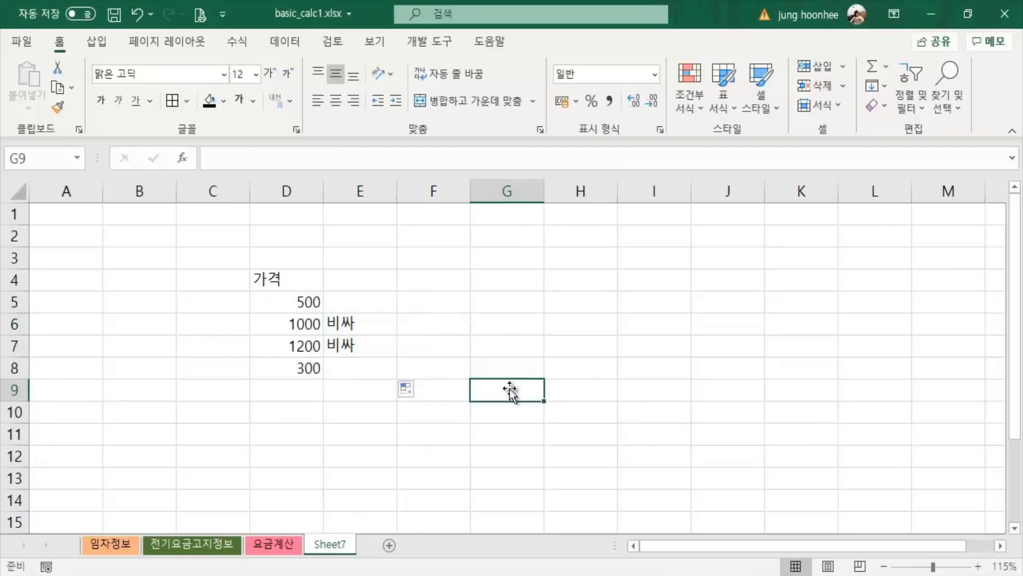
{"action": "left_click", "coordinate": [349, 325]}
{"action": "key", "text": "Down"}
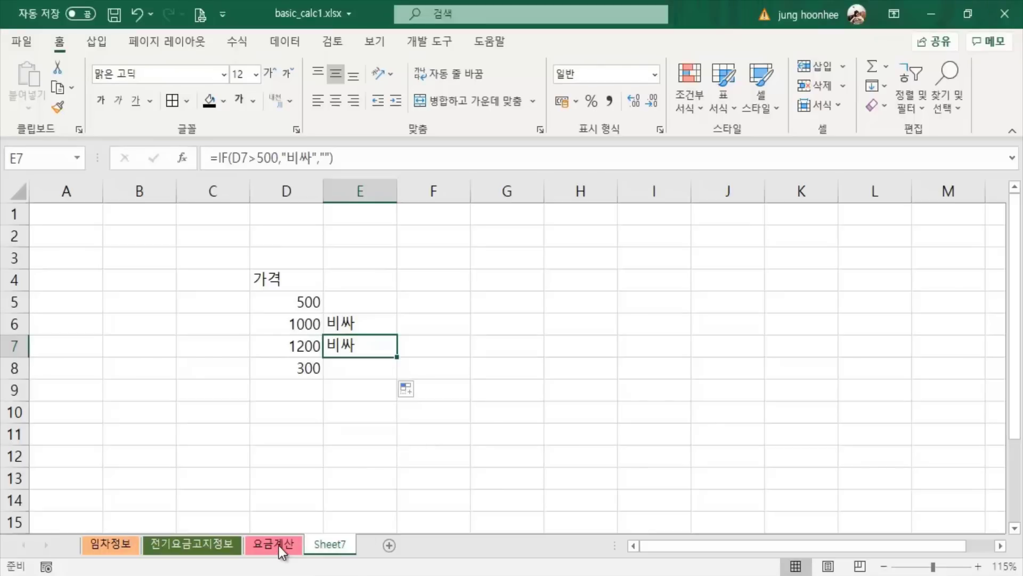
Return to the 요금계산 sheet, review J9's usage formula, and begin =if( in M9.
{"action": "left_click", "coordinate": [279, 546]}
{"action": "left_click", "coordinate": [804, 451]}
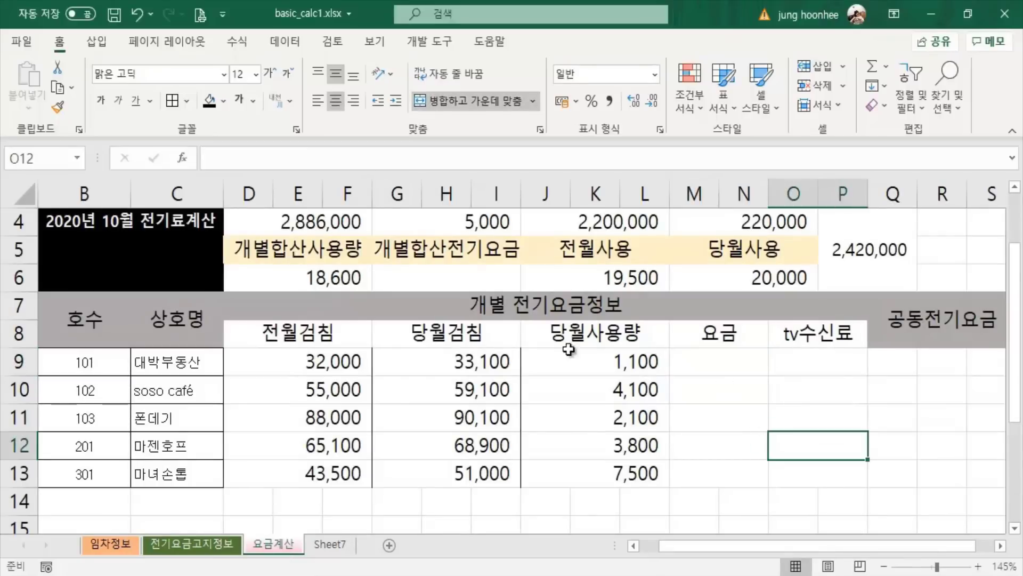
{"action": "left_click", "coordinate": [602, 362]}
{"action": "left_click", "coordinate": [738, 371]}
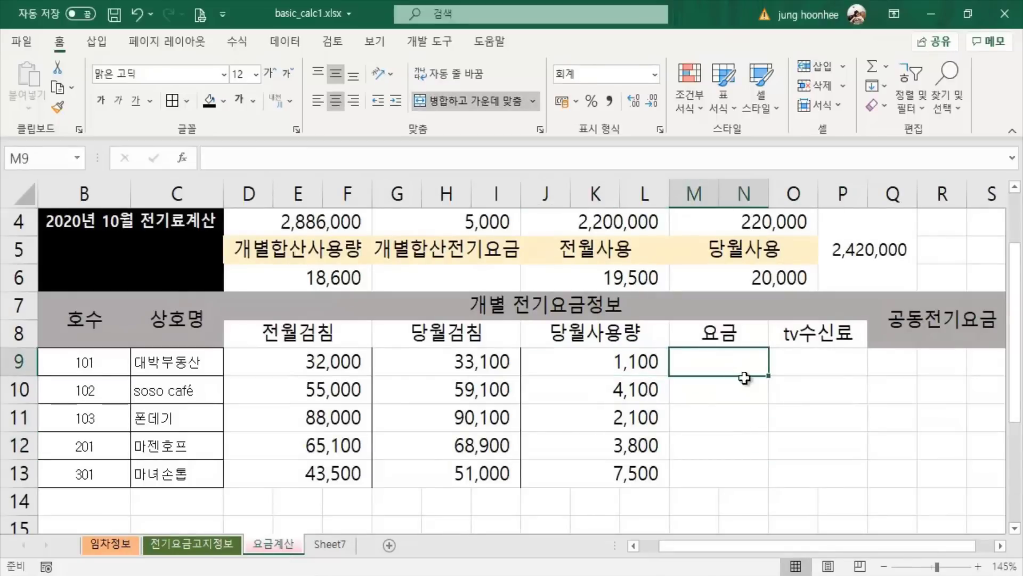
{"action": "left_click", "coordinate": [624, 365]}
{"action": "left_click", "coordinate": [719, 363]}
{"action": "left_click", "coordinate": [620, 365]}
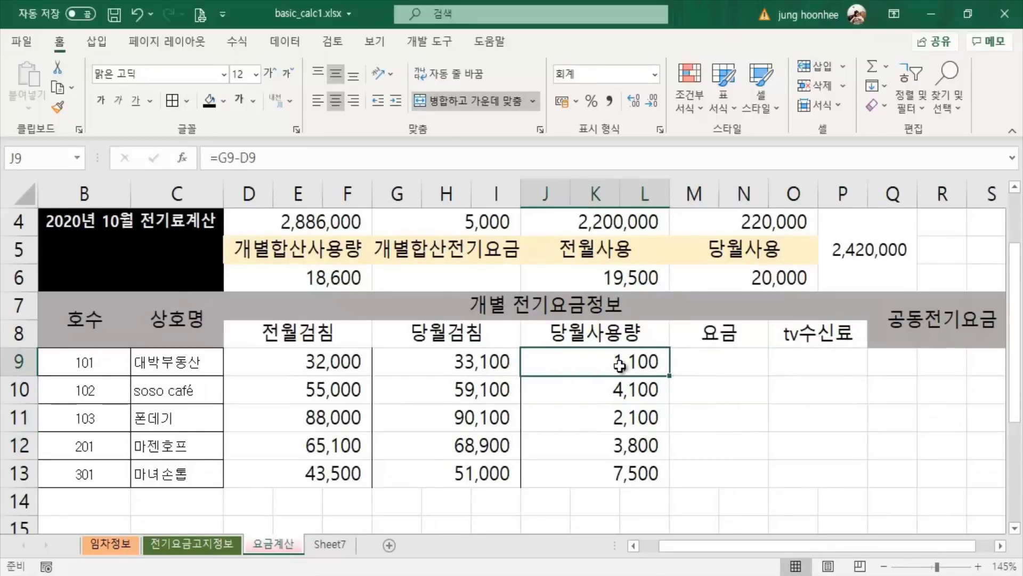
{"action": "left_click", "coordinate": [709, 367]}
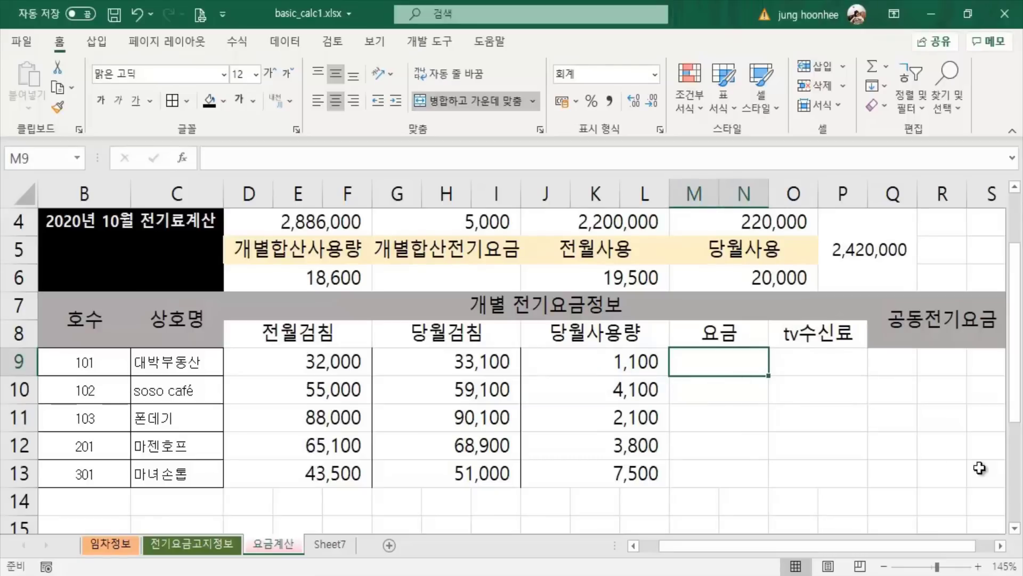
{"action": "type", "text": "="}
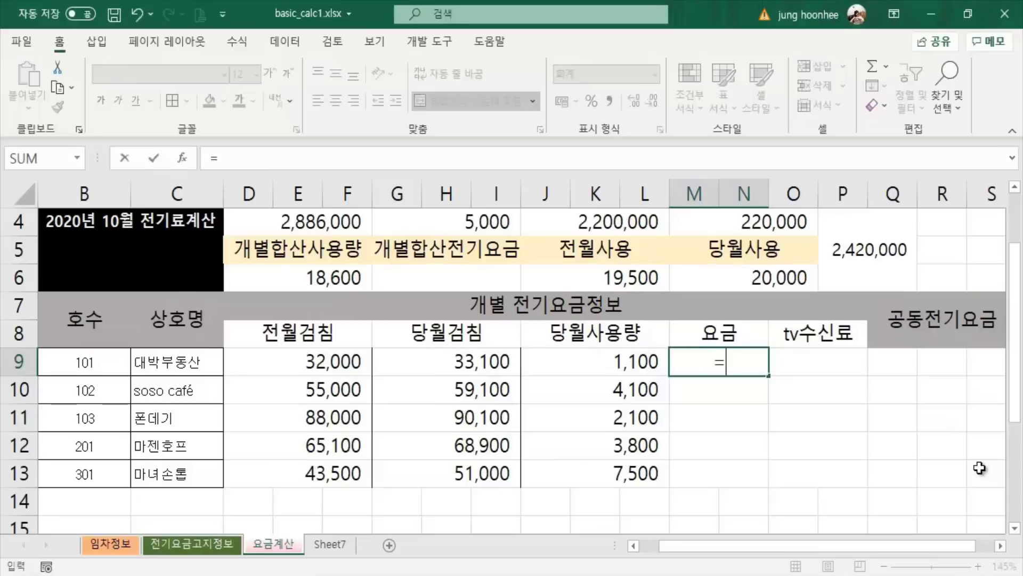
{"action": "type", "text": "if("}
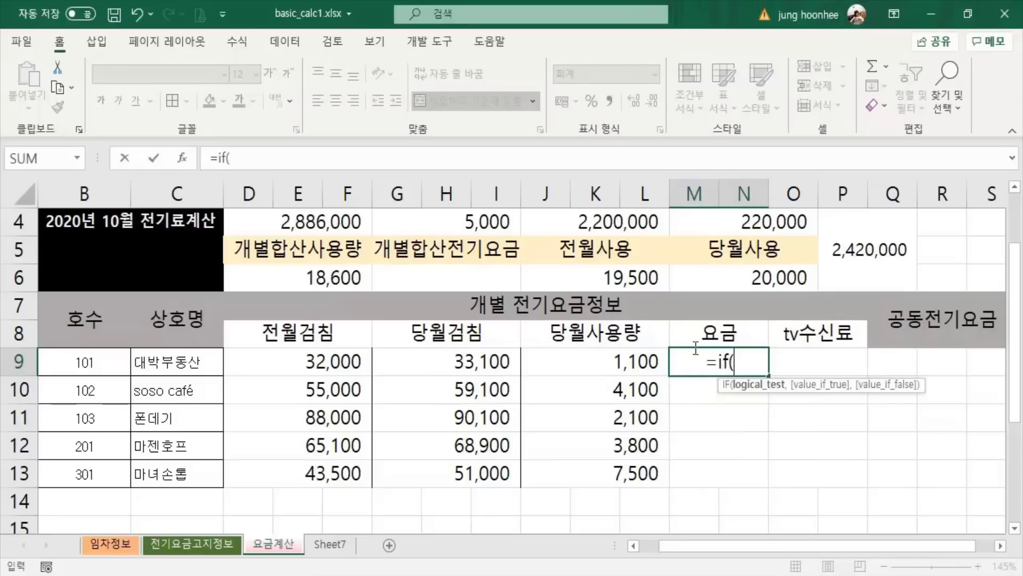
Add the condition J9=0 returning 0, then bring J9 into the otherwise result.
{"action": "left_click", "coordinate": [608, 362]}
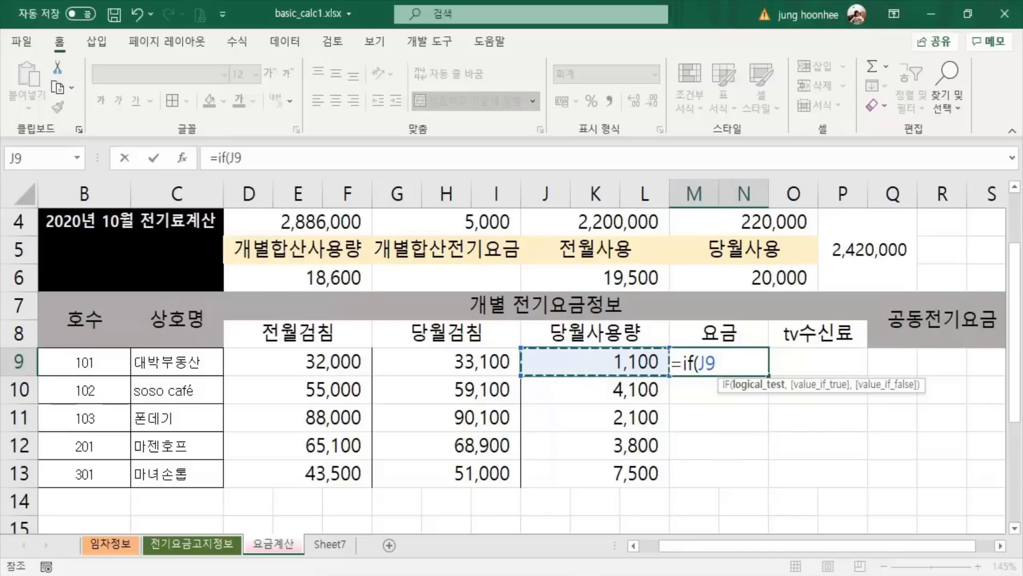
{"action": "type", "text": "="}
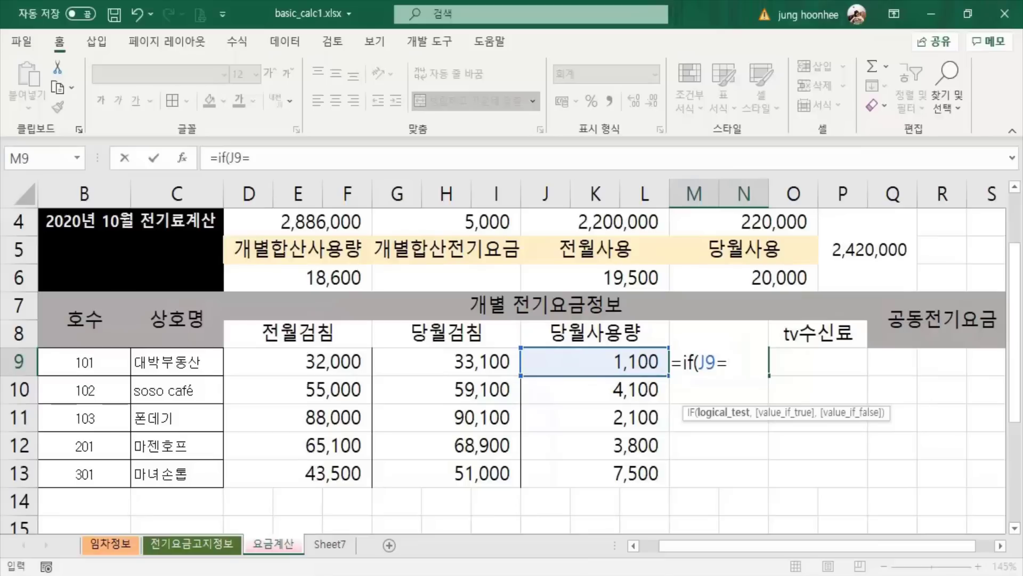
{"action": "type", "text": "0"}
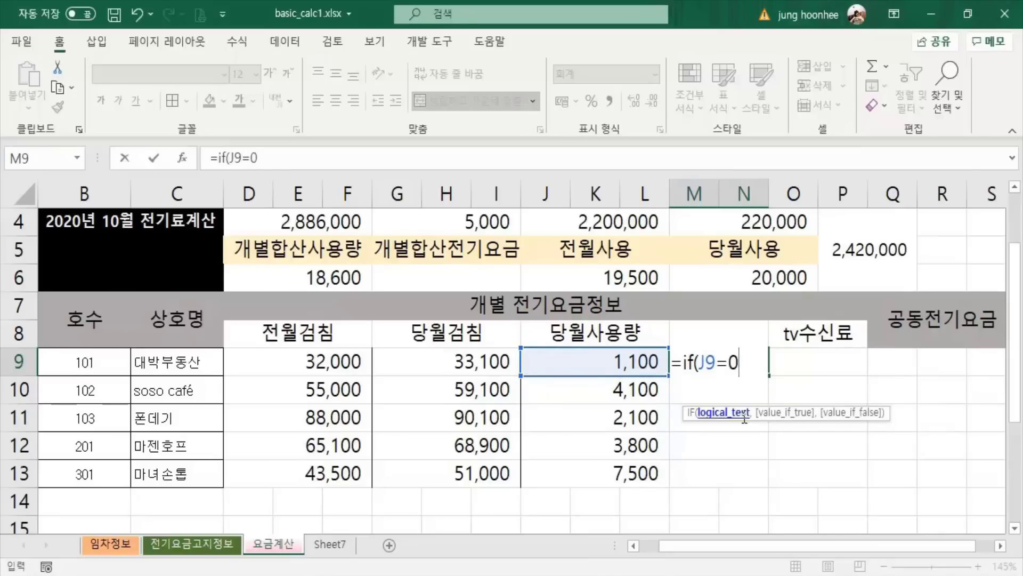
{"action": "type", "text": ","}
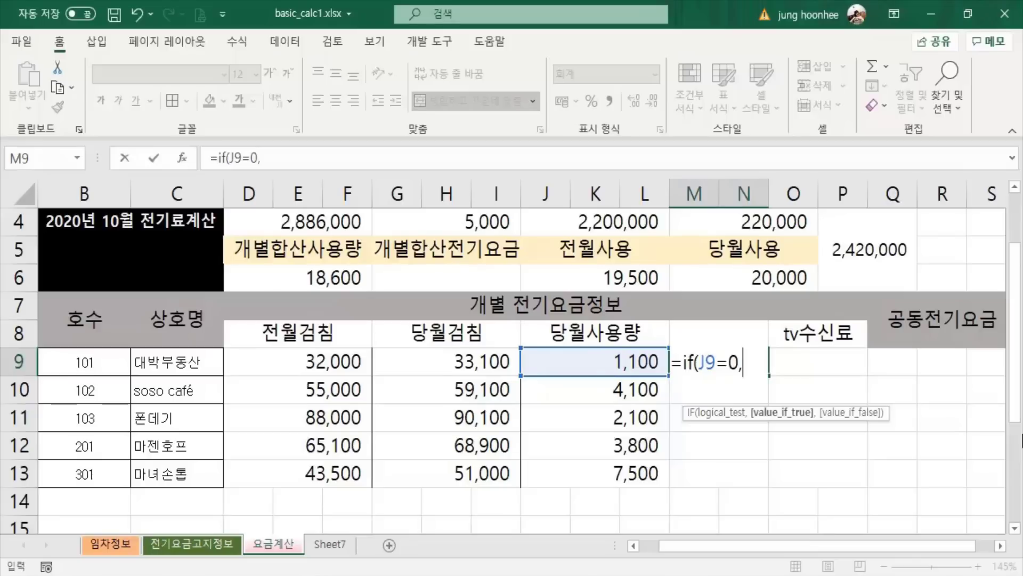
{"action": "type", "text": "0"}
{"action": "type", "text": ","}
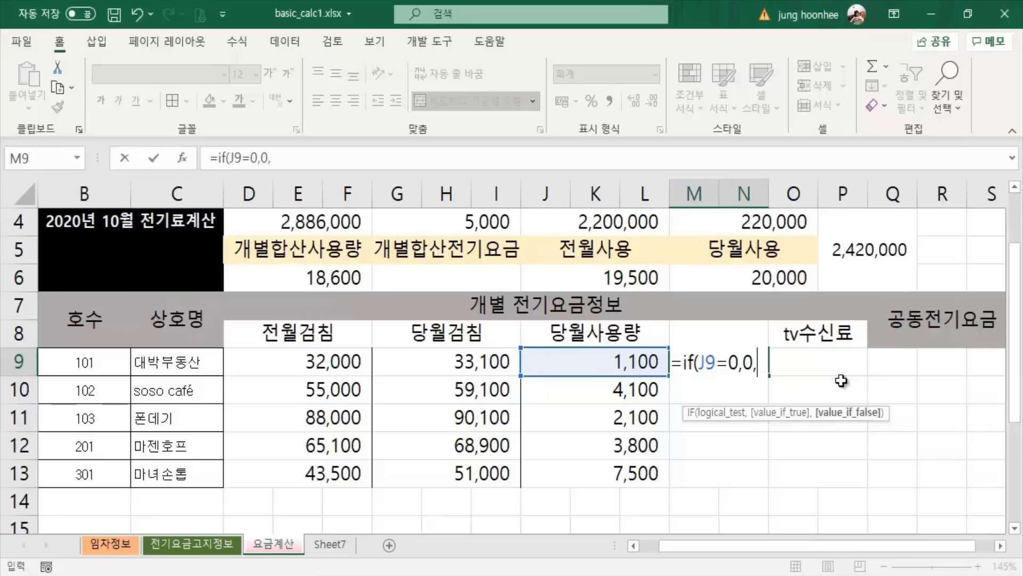
{"action": "left_click", "coordinate": [634, 363]}
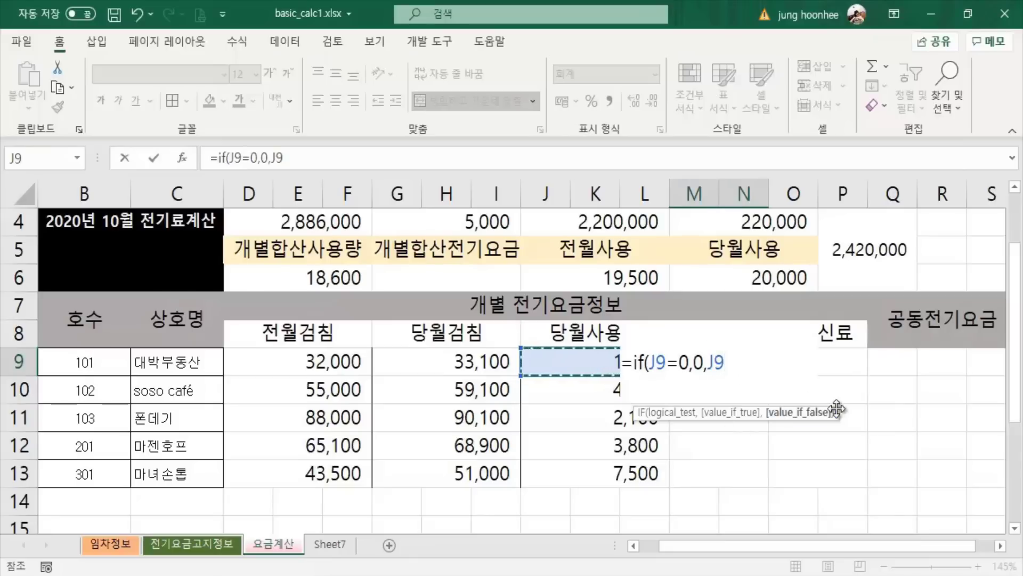
Finish M9 as =IF(J9=0,0,J9/M6*(D4-G4)), giving tenant 101 a charge of 158,455.
{"action": "type", "text": "/"}
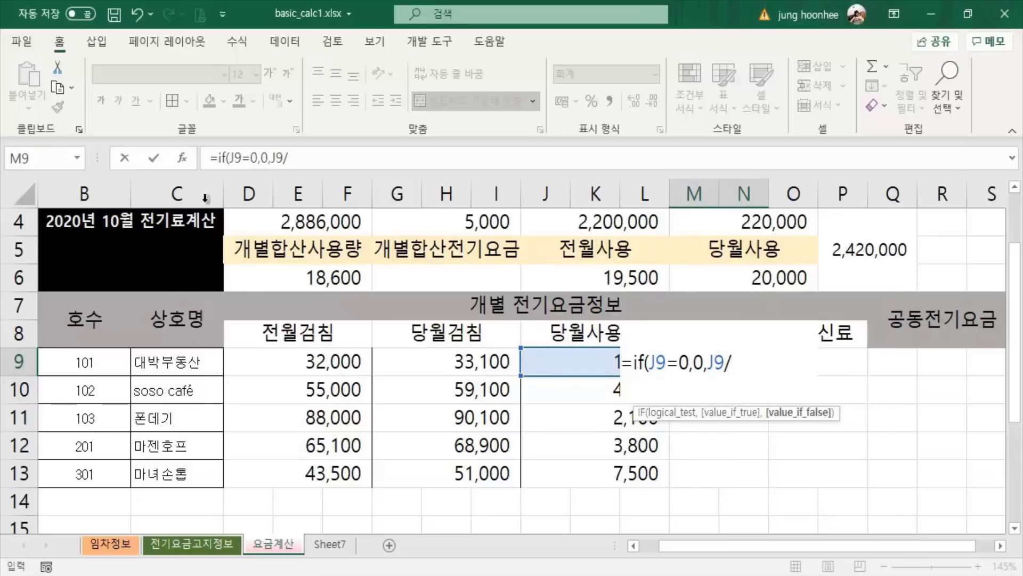
{"action": "left_click", "coordinate": [774, 277]}
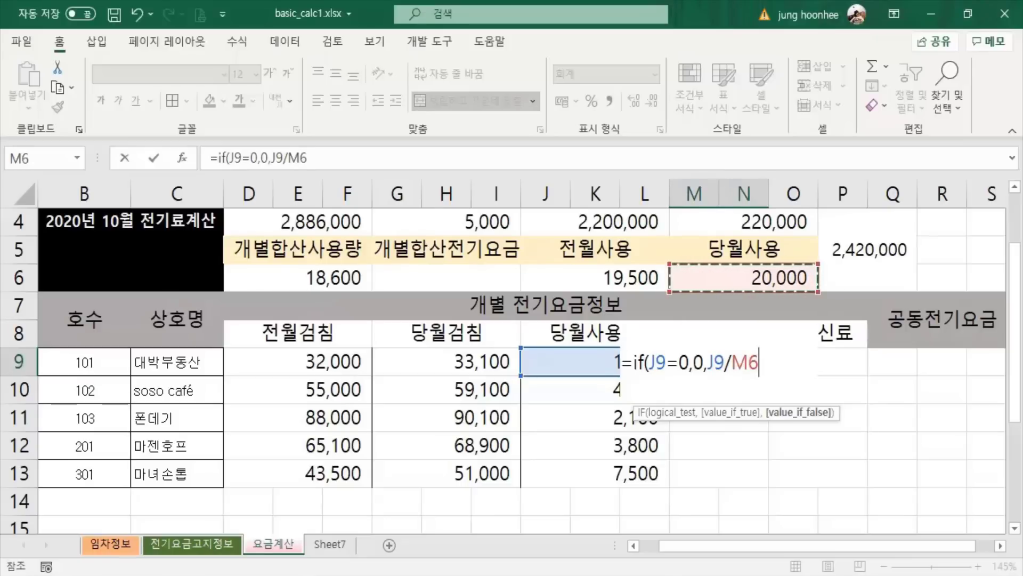
{"action": "type", "text": "*"}
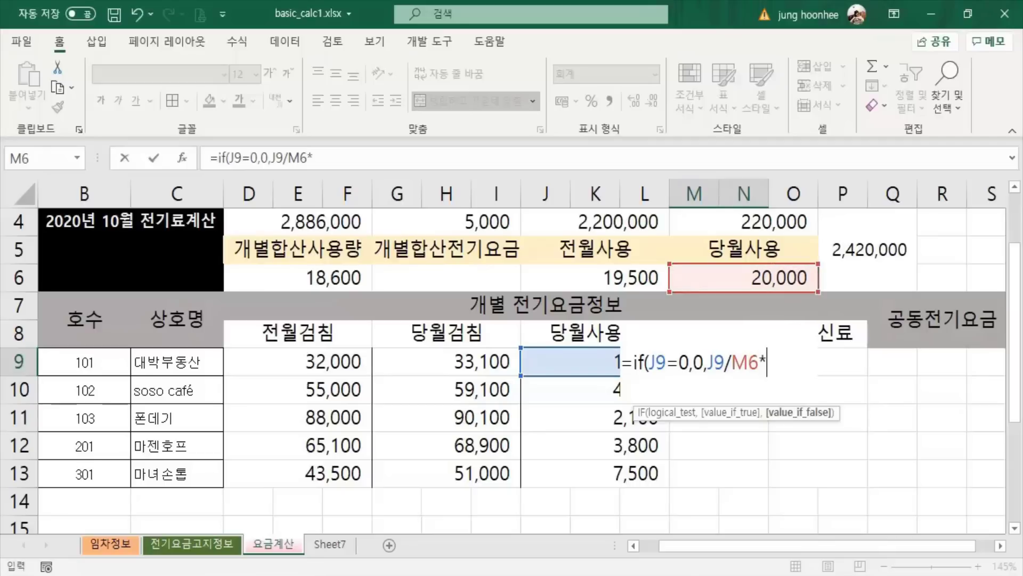
{"action": "type", "text": "("}
{"action": "left_click", "coordinate": [296, 222]}
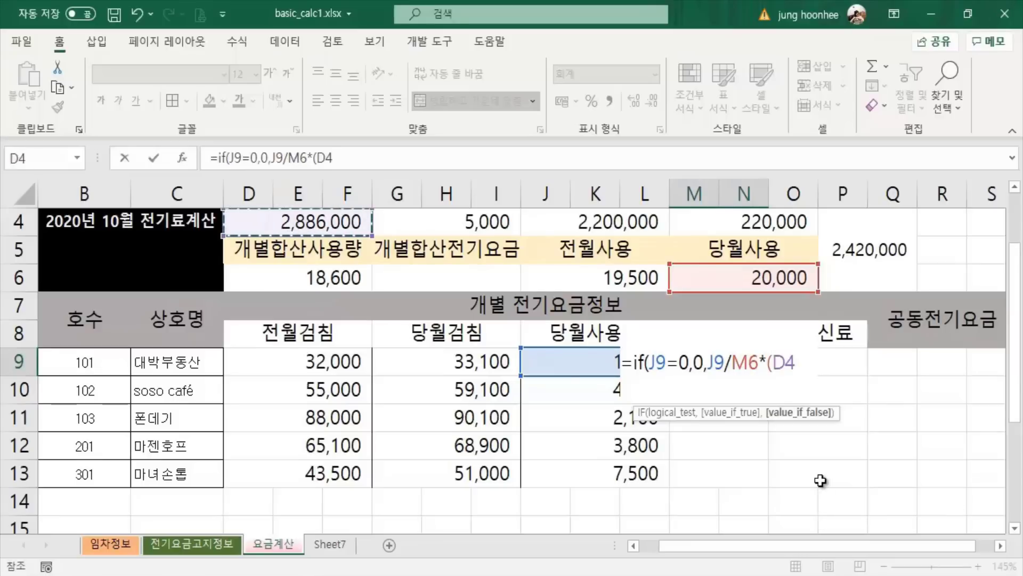
{"action": "type", "text": "-"}
{"action": "scroll", "coordinate": [455, 427], "scroll_direction": "up", "scroll_amount": 1}
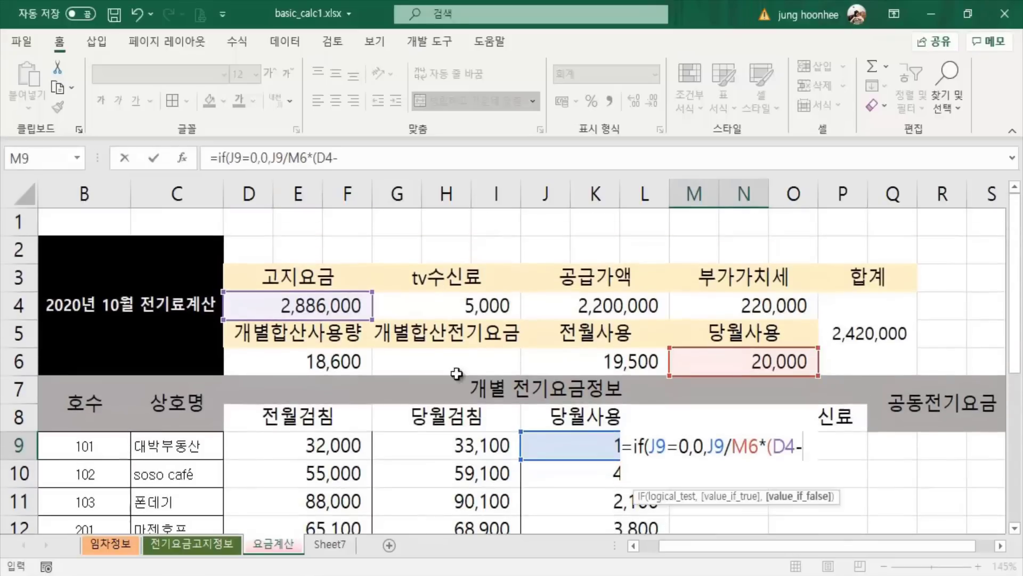
{"action": "left_click", "coordinate": [459, 306]}
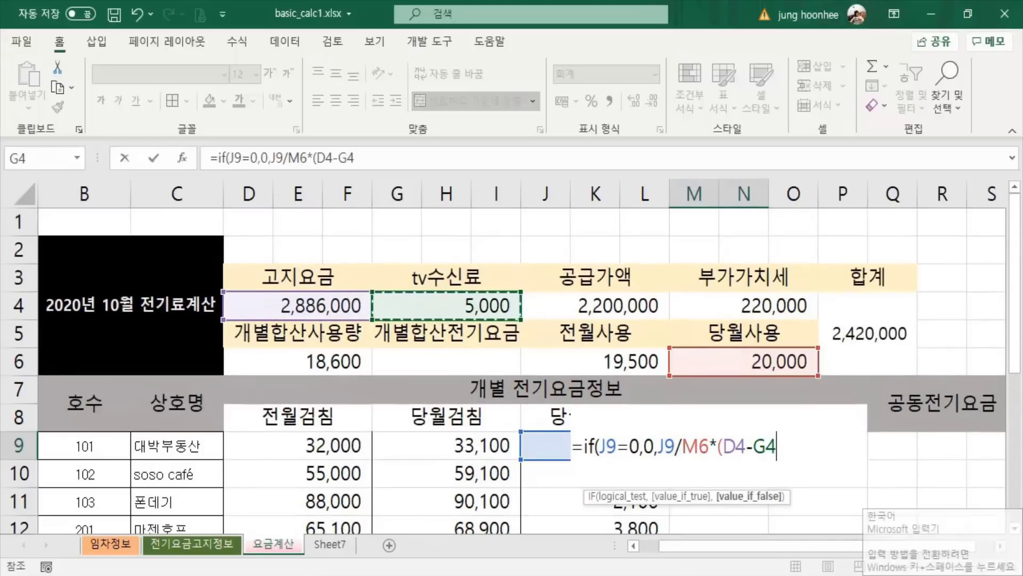
{"action": "type", "text": ")"}
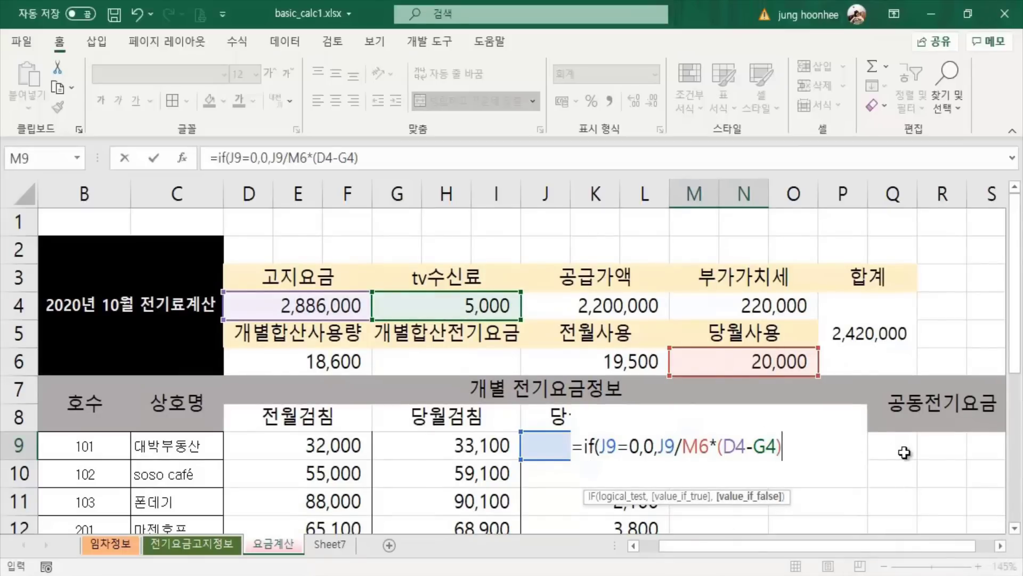
{"action": "type", "text": ")"}
{"action": "key", "text": "Return"}
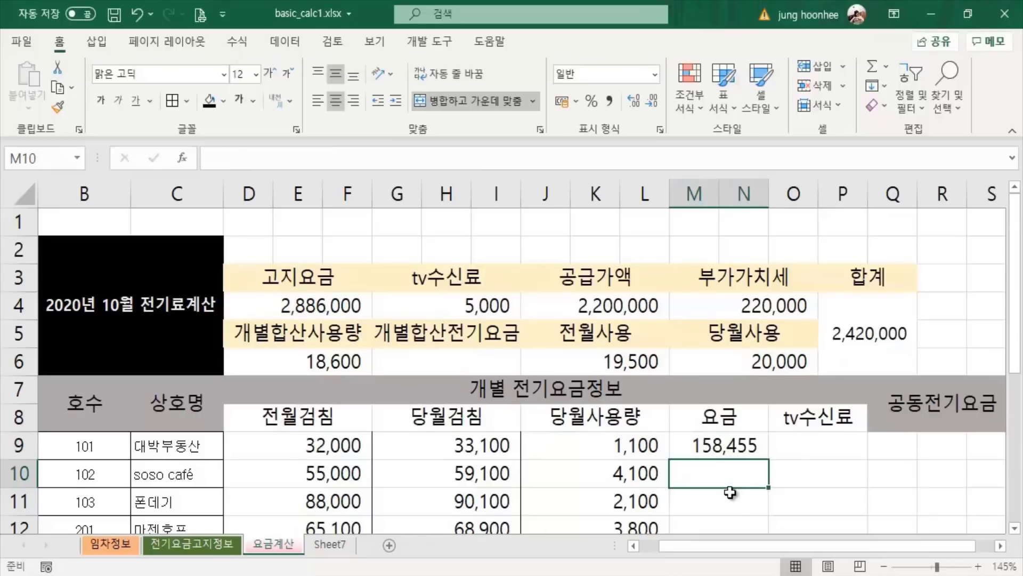
{"action": "scroll", "coordinate": [736, 501], "scroll_direction": "down", "scroll_amount": 1}
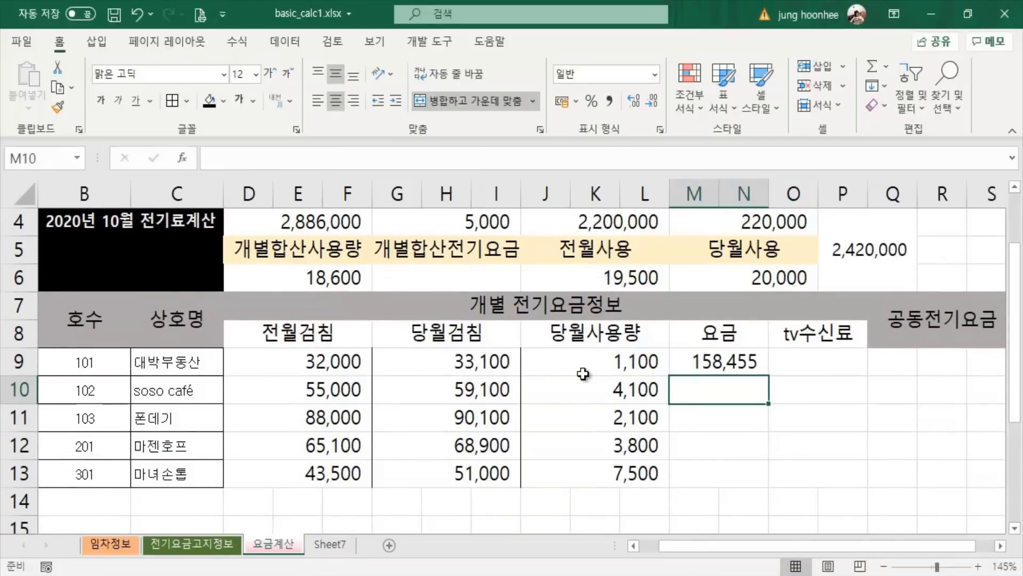
{"action": "left_click", "coordinate": [718, 360]}
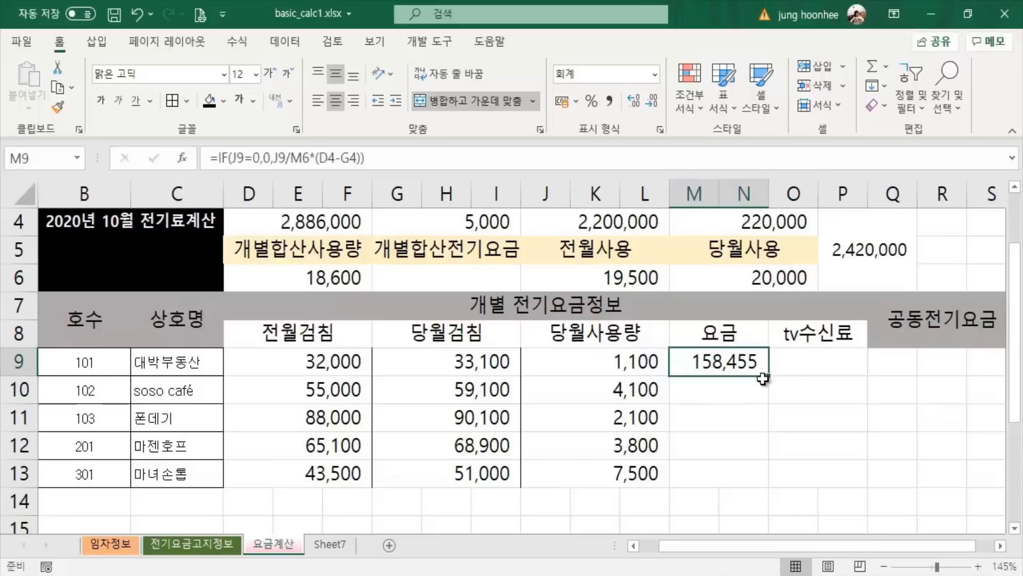
Fill M9's charge formula down to M13 and inspect the copies in M10 through M13.
{"action": "left_click_drag", "start_coordinate": [768, 376], "coordinate": [771, 481]}
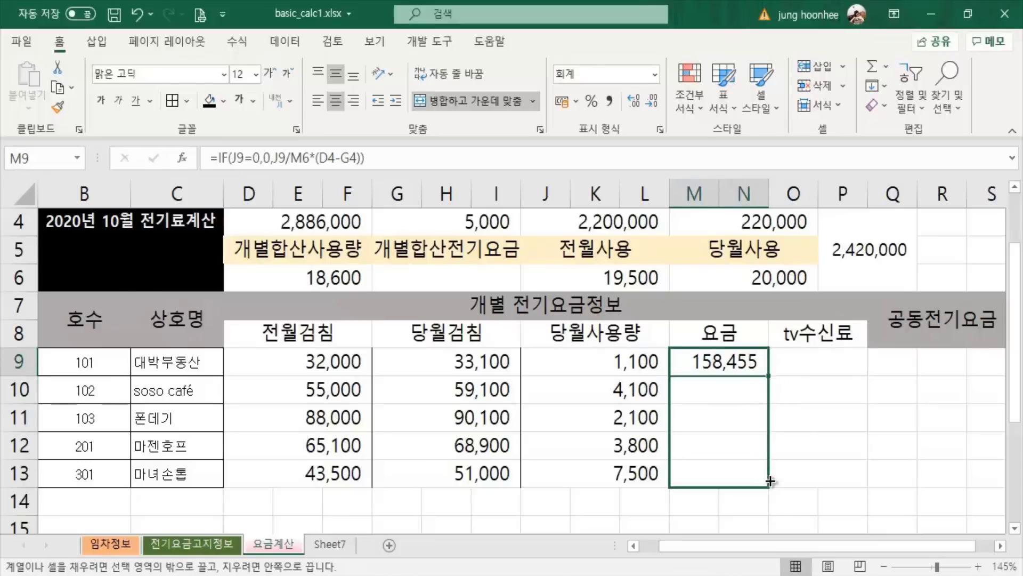
{"action": "left_click", "coordinate": [809, 450]}
{"action": "left_click", "coordinate": [698, 392]}
{"action": "left_click", "coordinate": [715, 416]}
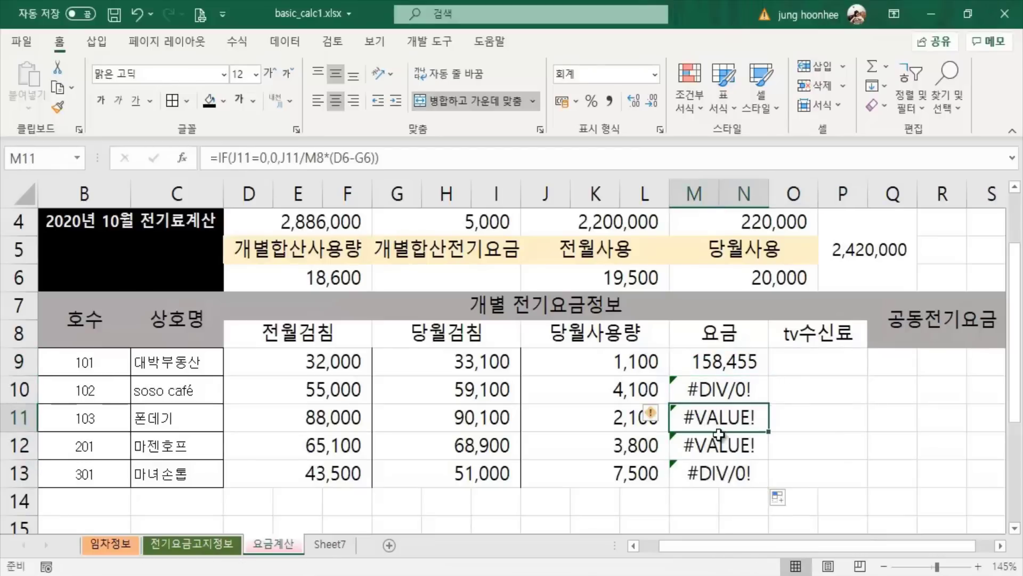
{"action": "left_click", "coordinate": [719, 449]}
{"action": "left_click", "coordinate": [717, 470]}
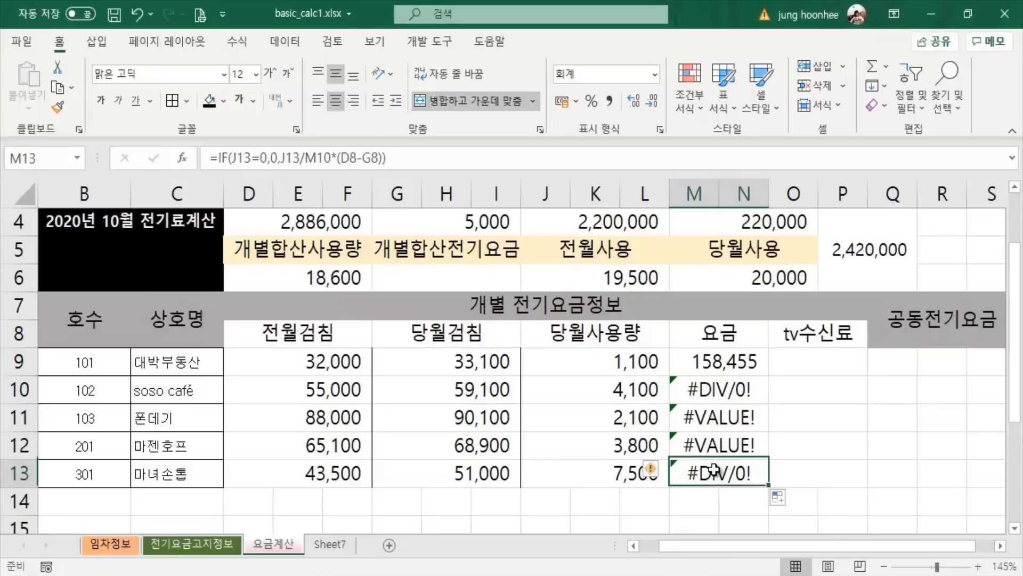
Compare the #DIV/0! and #VALUE! error formulas with the original charge formula in M9.
{"action": "left_click", "coordinate": [717, 391]}
{"action": "left_click", "coordinate": [720, 470]}
{"action": "left_click", "coordinate": [718, 418]}
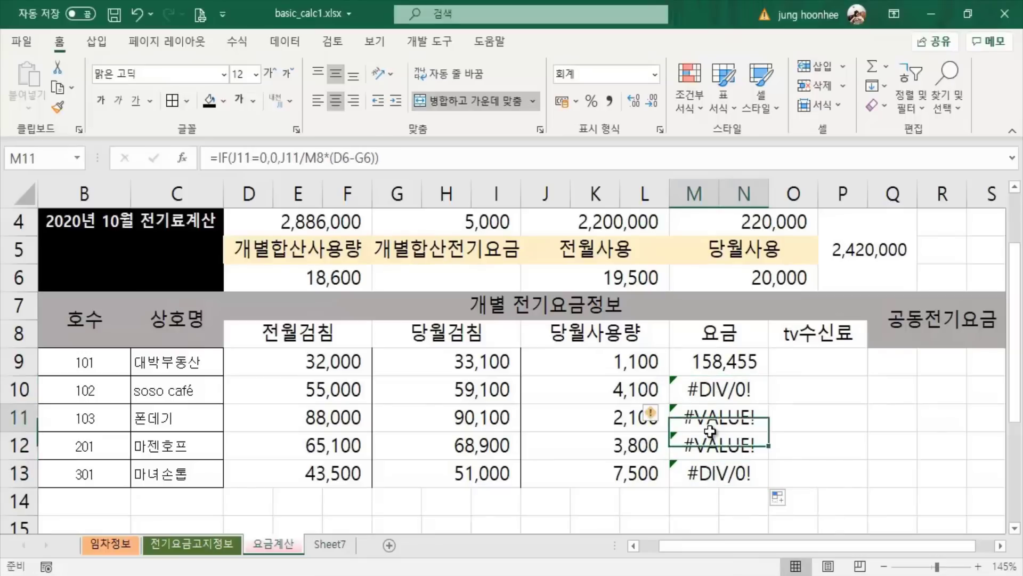
{"action": "left_click", "coordinate": [721, 397]}
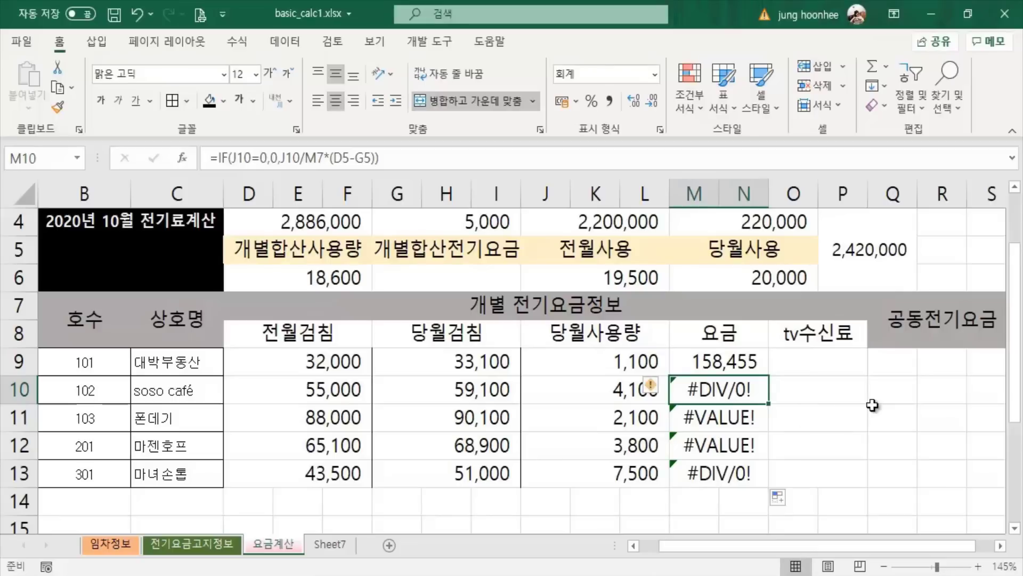
{"action": "left_click", "coordinate": [728, 363]}
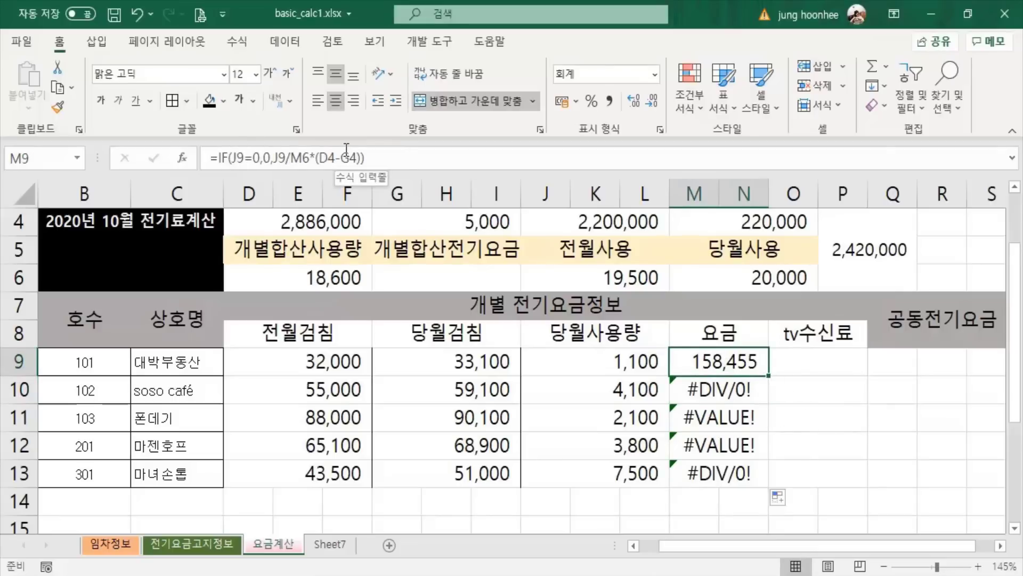
{"action": "left_click", "coordinate": [718, 391]}
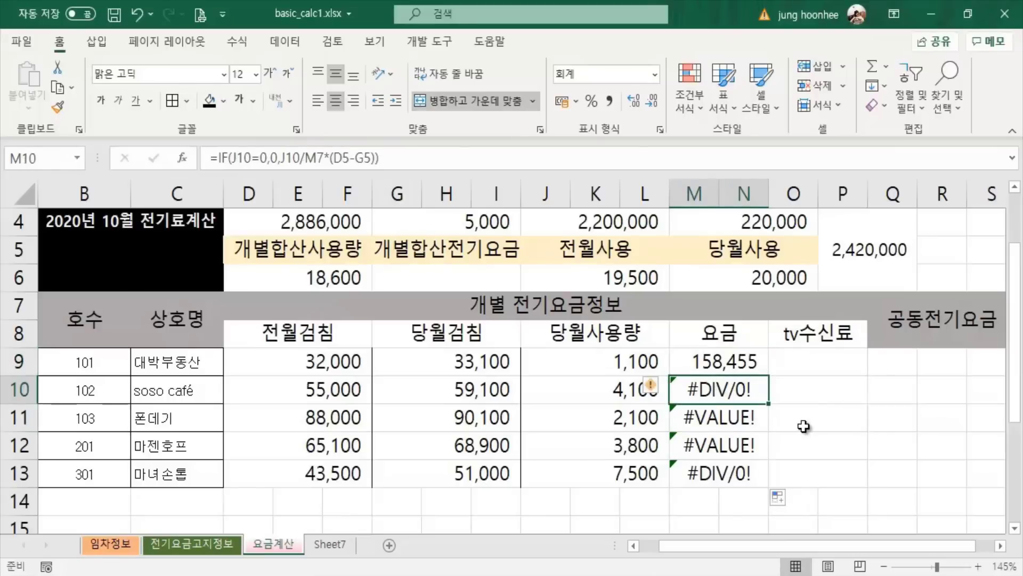
{"action": "scroll", "coordinate": [804, 426], "scroll_direction": "up", "scroll_amount": 1}
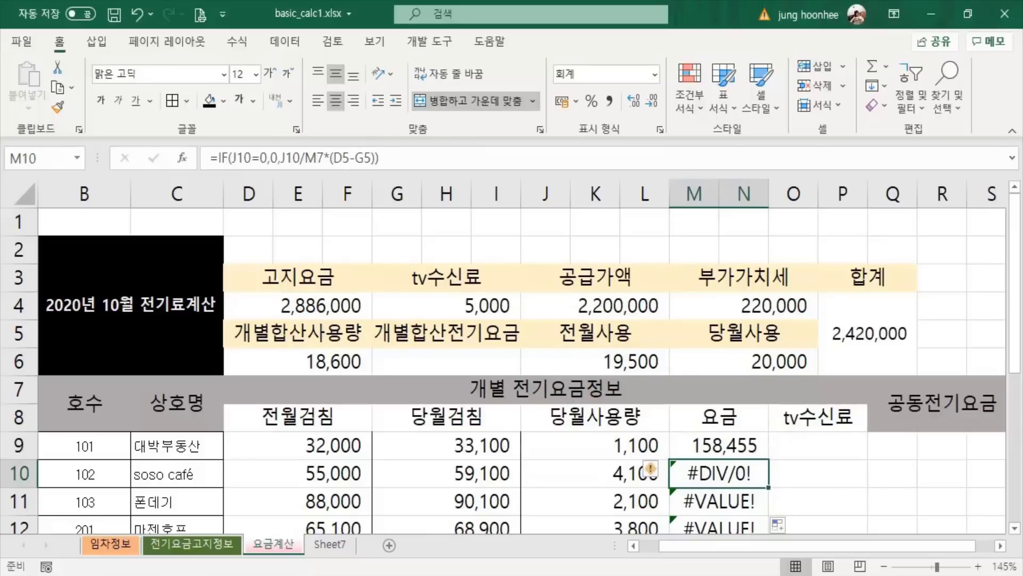
{"action": "scroll", "coordinate": [813, 509], "scroll_direction": "down", "scroll_amount": 1}
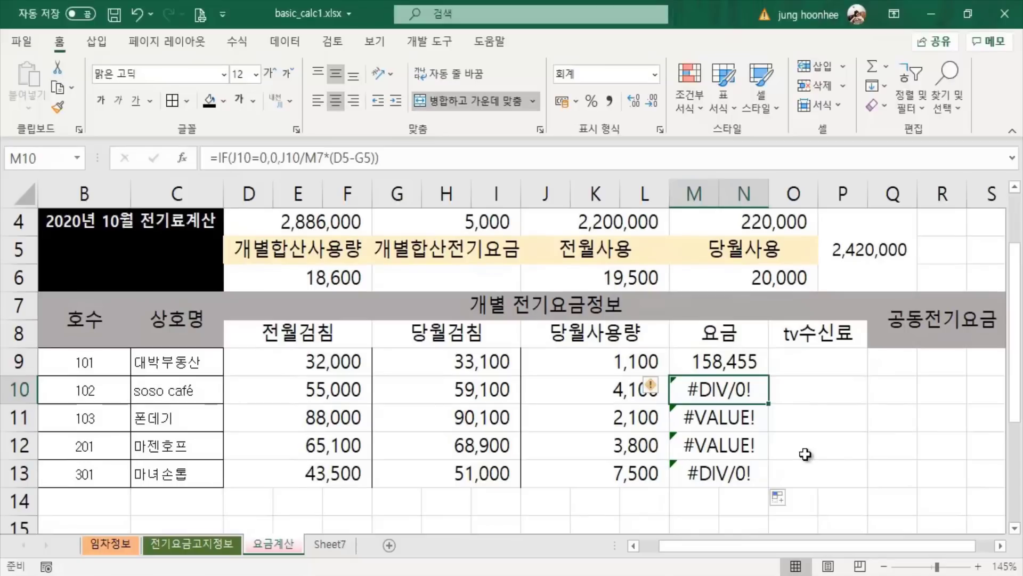
Delete the error results in M10:M13 and the charge formula in M9.
{"action": "left_click_drag", "start_coordinate": [732, 389], "coordinate": [741, 462]}
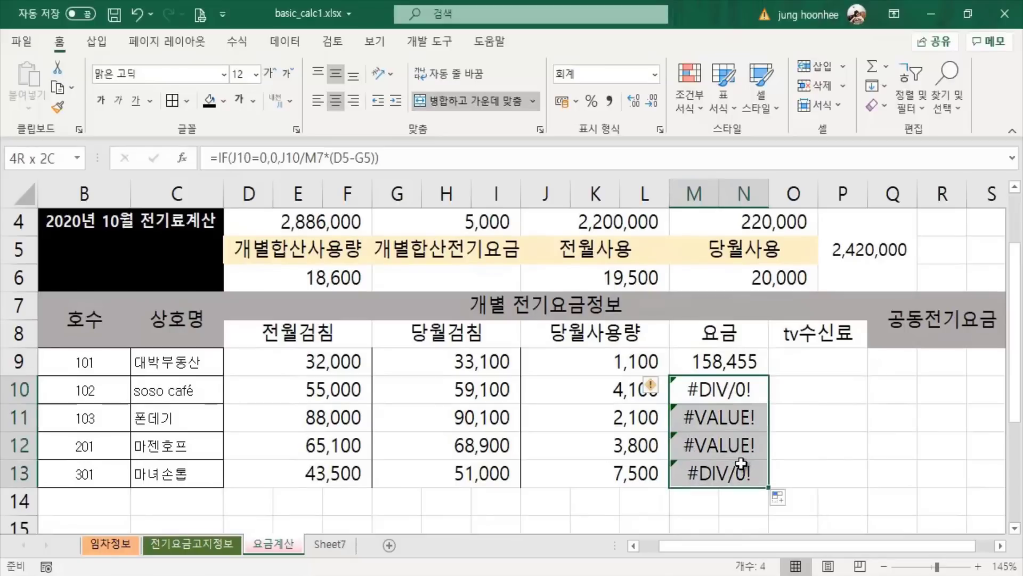
{"action": "key", "text": "Delete"}
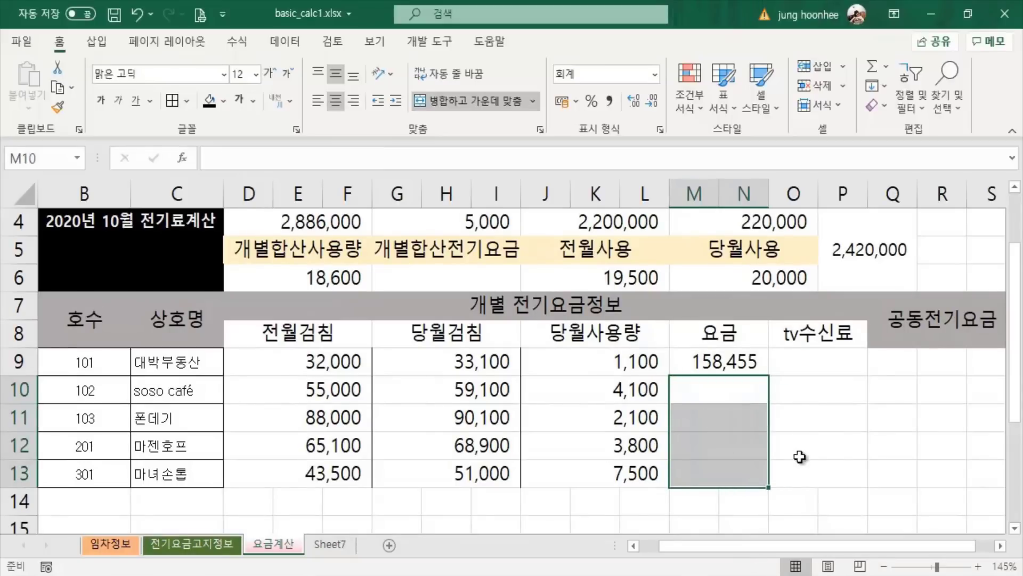
{"action": "left_click", "coordinate": [798, 454]}
{"action": "left_click", "coordinate": [733, 365]}
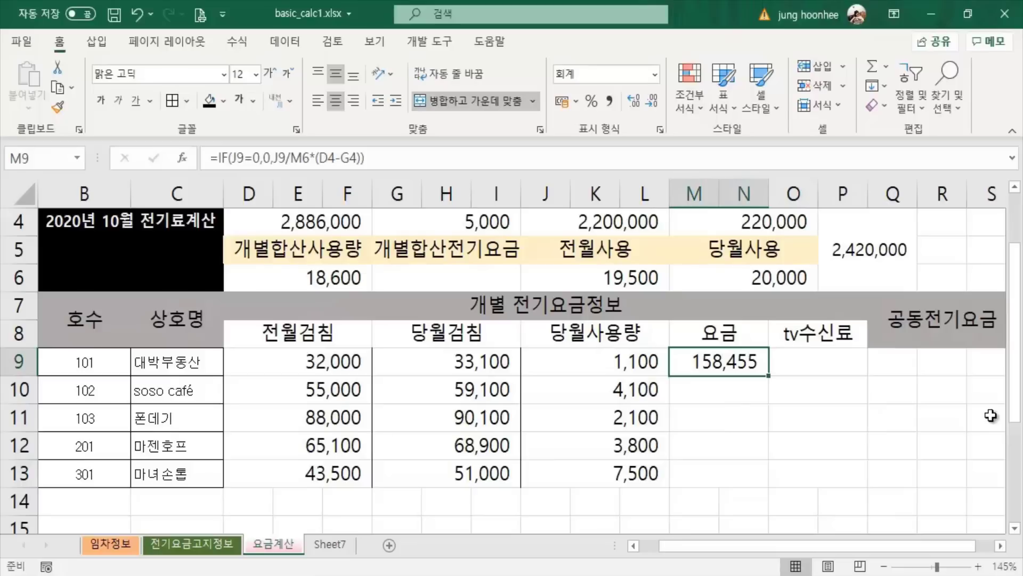
{"action": "key", "text": "Delete"}
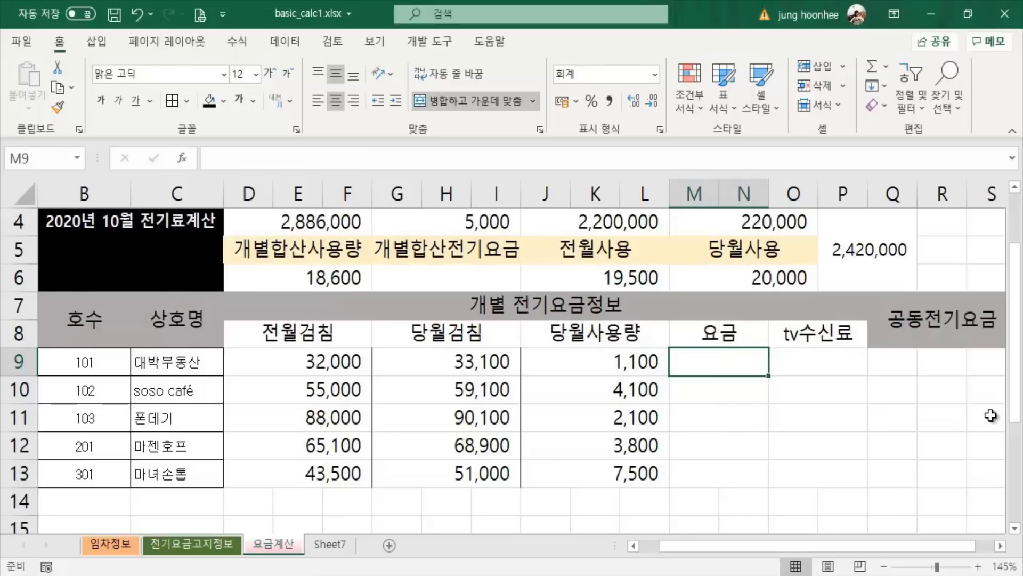
Review the emptied charge column and the usage formulas for tenants 101 to 103.
{"action": "left_click", "coordinate": [751, 426]}
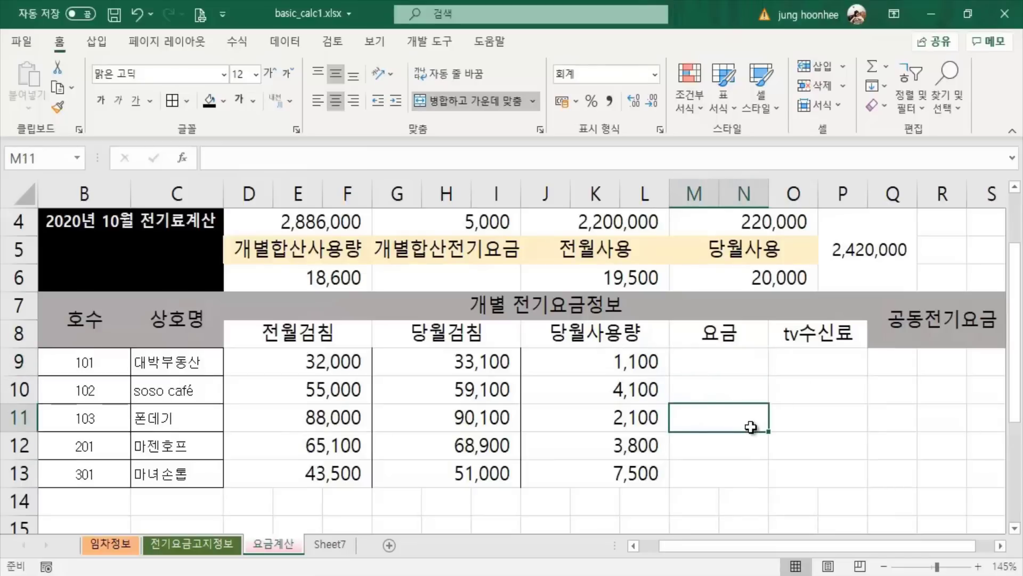
{"action": "left_click", "coordinate": [622, 362]}
{"action": "left_click", "coordinate": [618, 389]}
{"action": "left_click", "coordinate": [617, 418]}
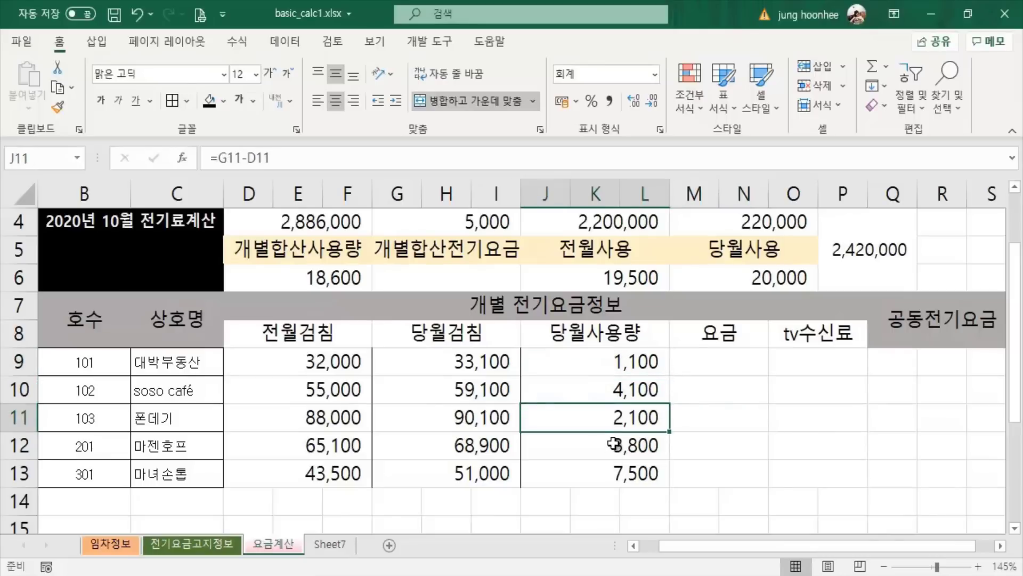
{"action": "left_click", "coordinate": [614, 444]}
{"action": "left_click", "coordinate": [617, 471]}
{"action": "left_click", "coordinate": [621, 361]}
{"action": "left_click", "coordinate": [618, 385]}
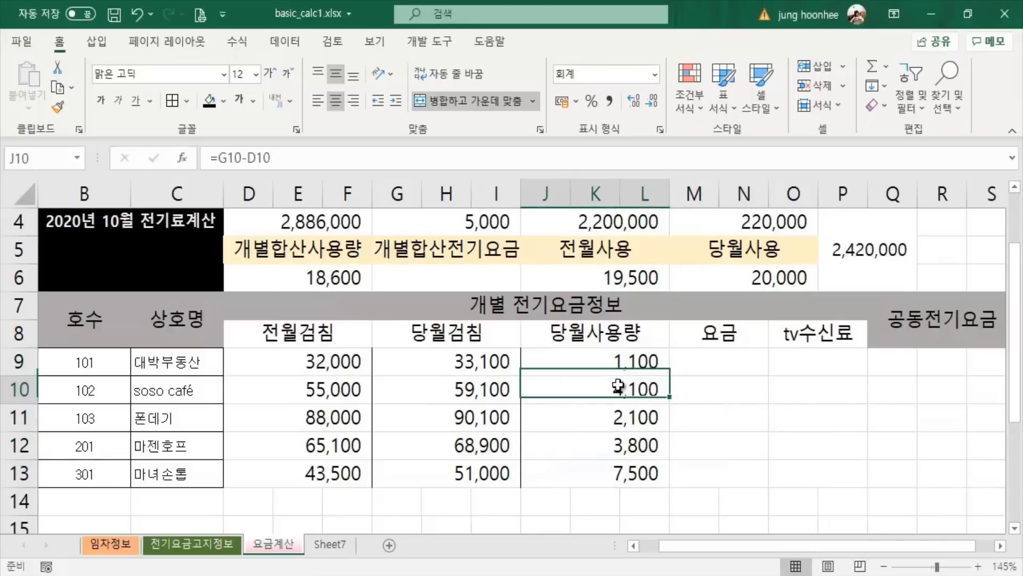
{"action": "left_click", "coordinate": [613, 425]}
{"action": "left_click", "coordinate": [616, 446]}
{"action": "left_click", "coordinate": [613, 468]}
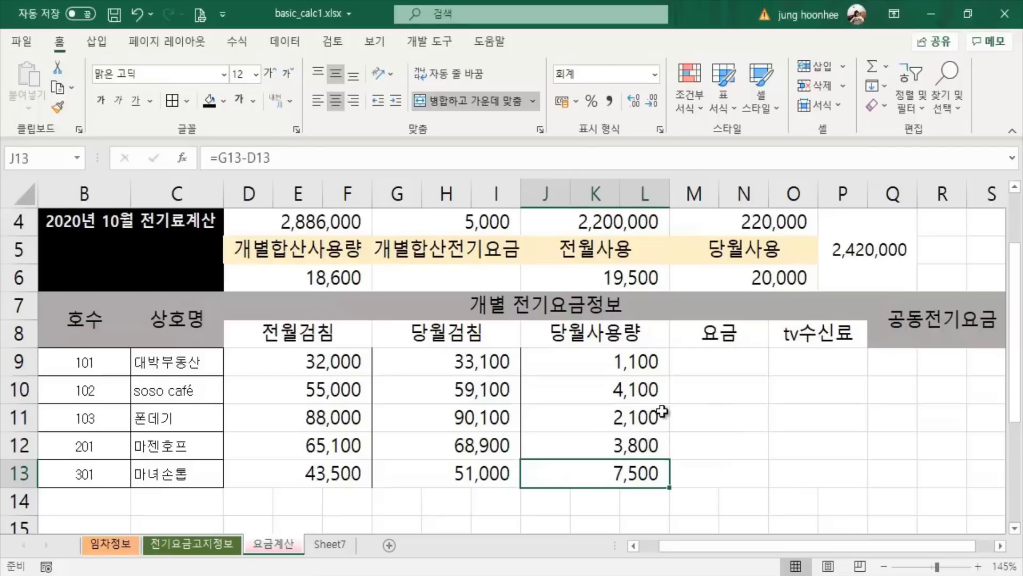
{"action": "scroll", "coordinate": [662, 411], "scroll_direction": "up", "scroll_amount": 1}
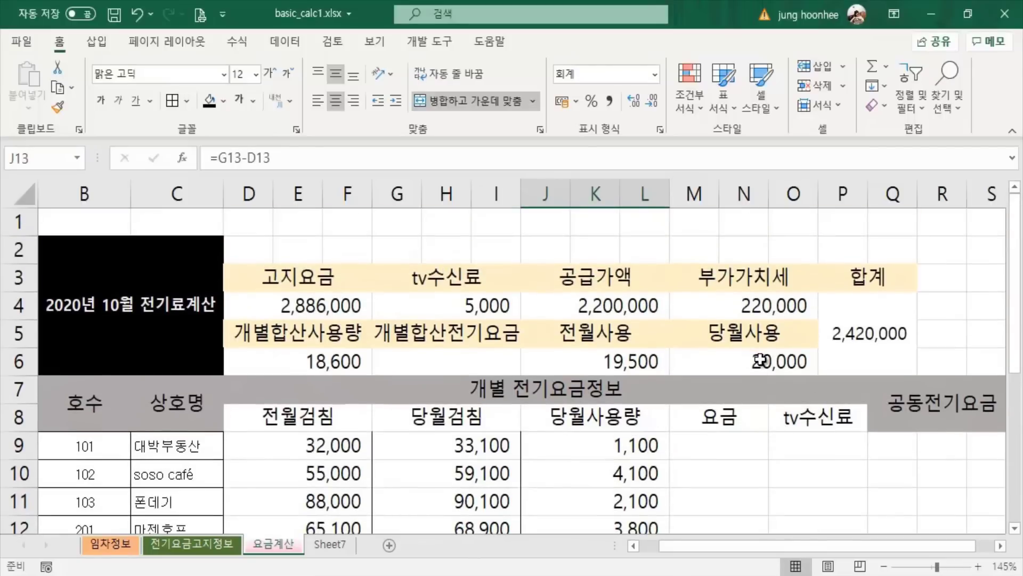
{"action": "left_click", "coordinate": [759, 361]}
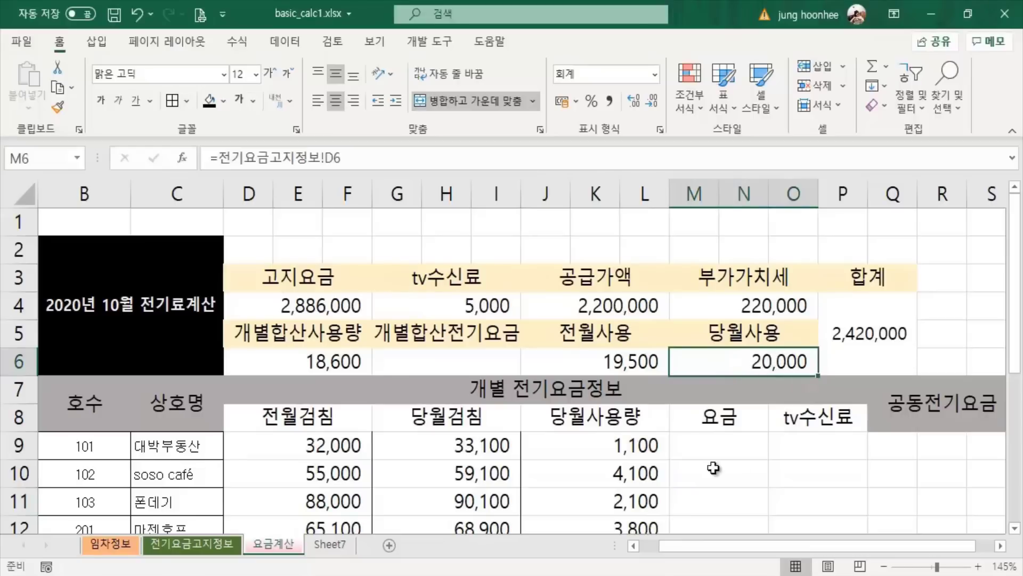
{"action": "left_click", "coordinate": [735, 453]}
{"action": "left_click", "coordinate": [625, 449]}
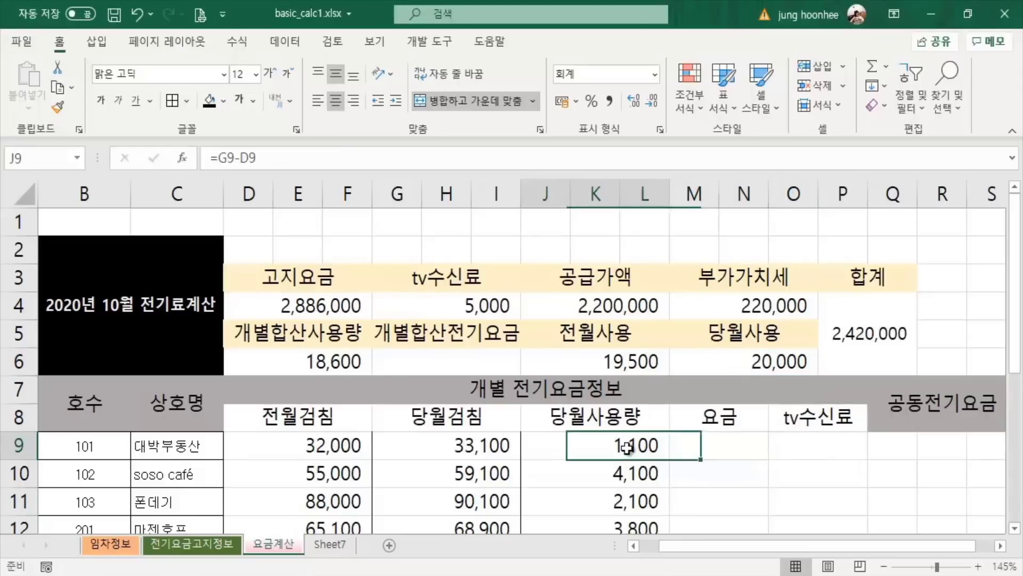
{"action": "left_click", "coordinate": [761, 361]}
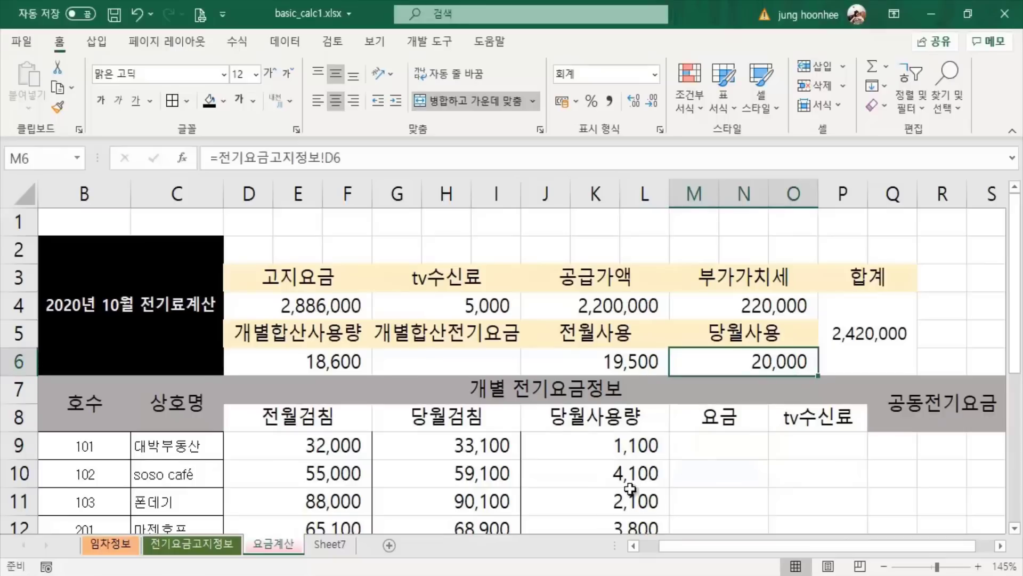
{"action": "left_click", "coordinate": [618, 476]}
{"action": "left_click", "coordinate": [789, 352]}
{"action": "left_click", "coordinate": [619, 501]}
{"action": "left_click", "coordinate": [762, 366]}
{"action": "left_click", "coordinate": [638, 526]}
{"action": "left_click", "coordinate": [764, 365]}
{"action": "left_click", "coordinate": [737, 482]}
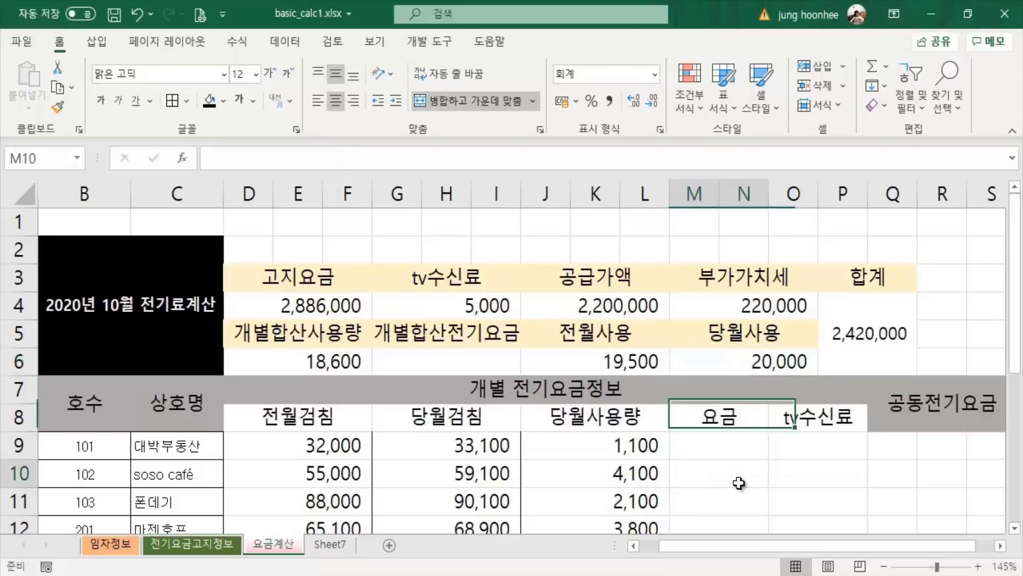
{"action": "left_click", "coordinate": [731, 448]}
{"action": "scroll", "coordinate": [792, 456], "scroll_direction": "down", "scroll_amount": 1}
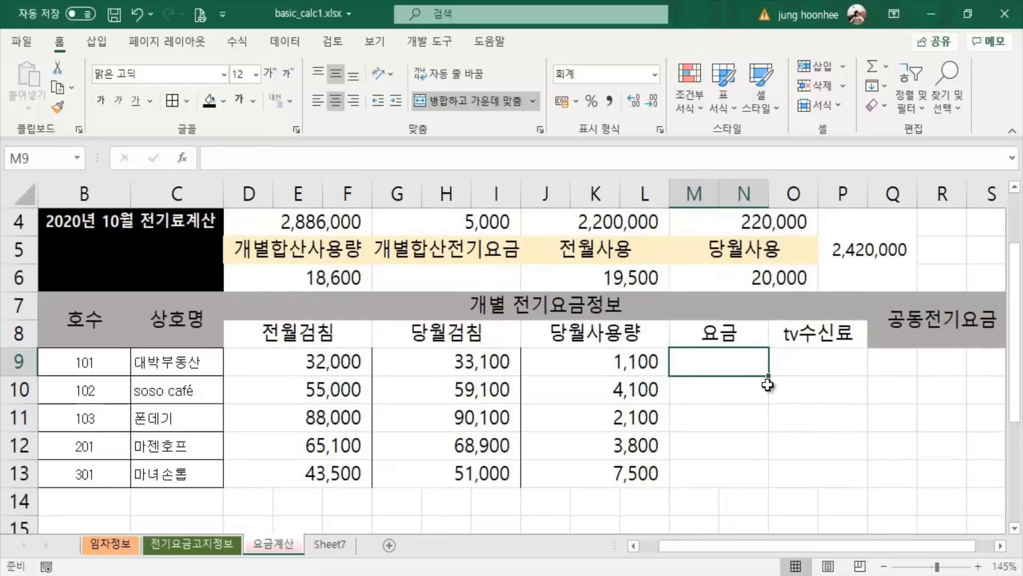
{"action": "left_click", "coordinate": [637, 391]}
{"action": "left_click", "coordinate": [762, 279]}
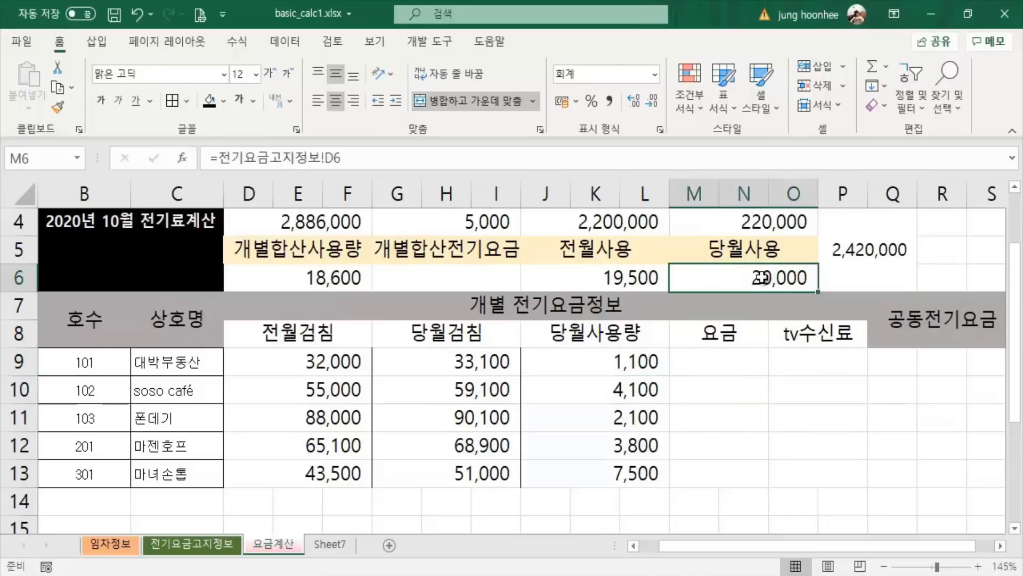
{"action": "left_click", "coordinate": [728, 421]}
{"action": "left_click", "coordinate": [635, 421]}
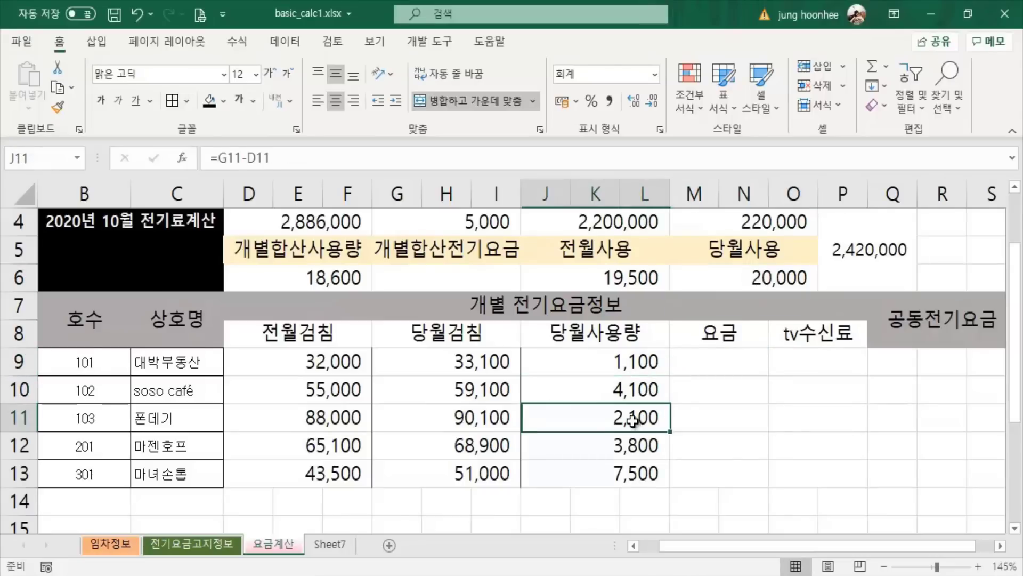
{"action": "left_click", "coordinate": [756, 281]}
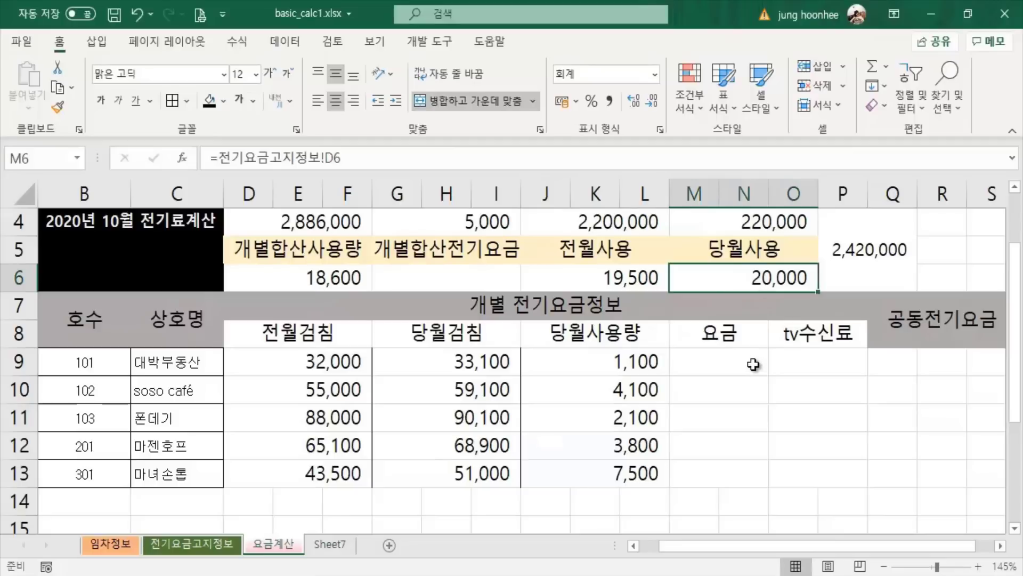
{"action": "left_click", "coordinate": [724, 360]}
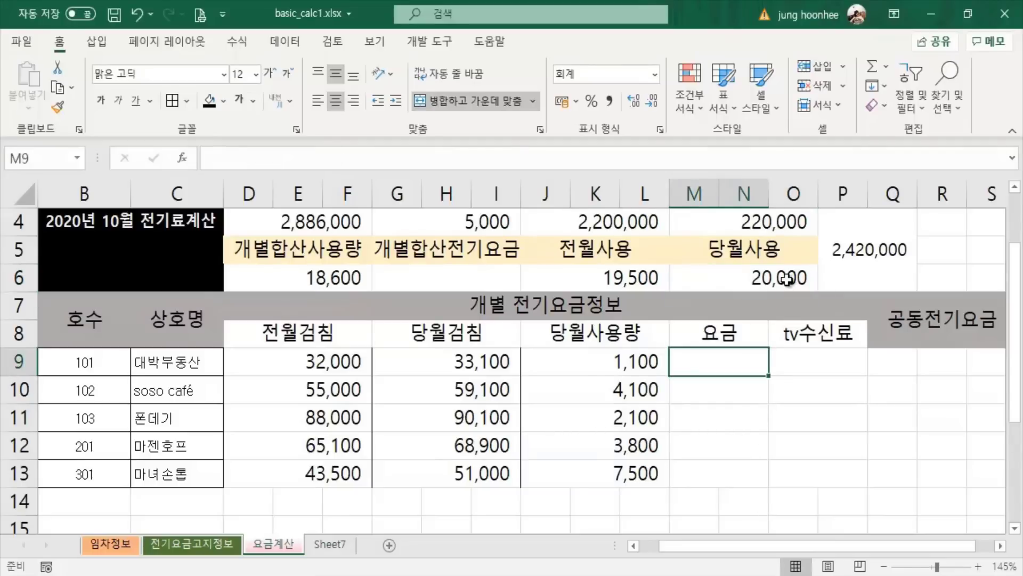
{"action": "left_click", "coordinate": [794, 277]}
{"action": "left_click", "coordinate": [643, 368]}
{"action": "left_click", "coordinate": [644, 389]}
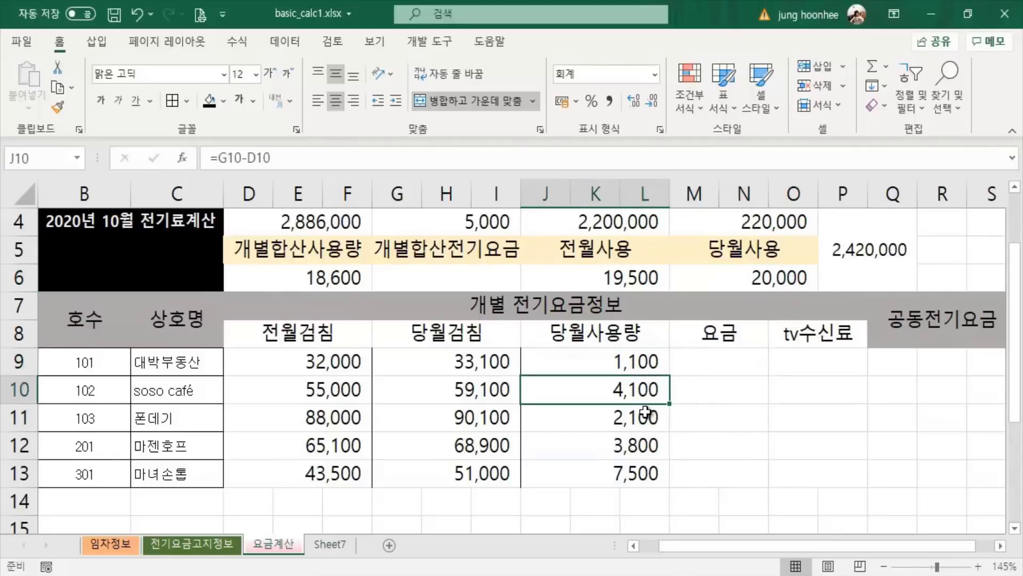
{"action": "left_click", "coordinate": [646, 418]}
{"action": "left_click", "coordinate": [652, 447]}
{"action": "left_click", "coordinate": [752, 281]}
{"action": "left_click", "coordinate": [757, 306]}
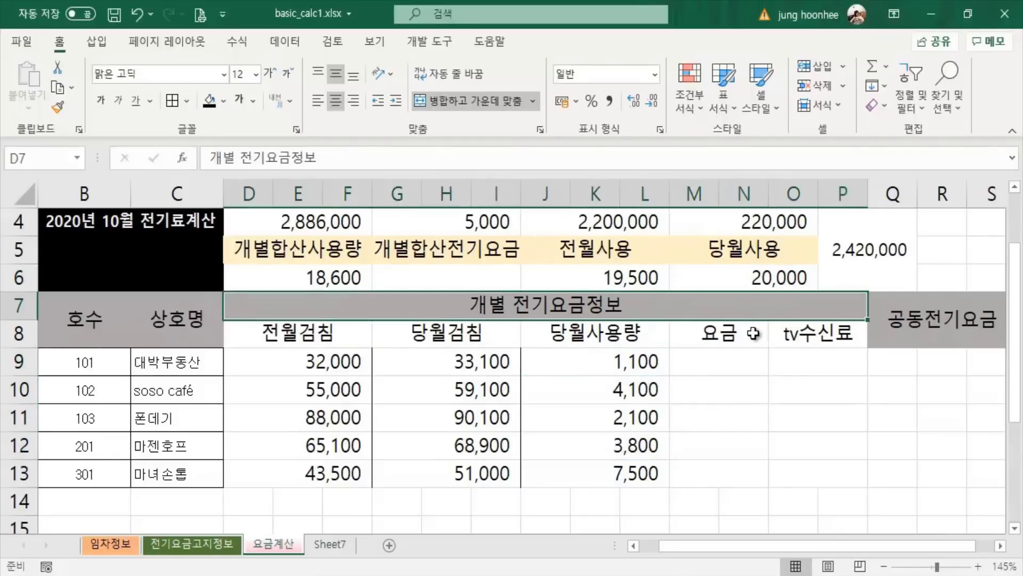
{"action": "left_click", "coordinate": [754, 334]}
{"action": "left_click", "coordinate": [749, 362]}
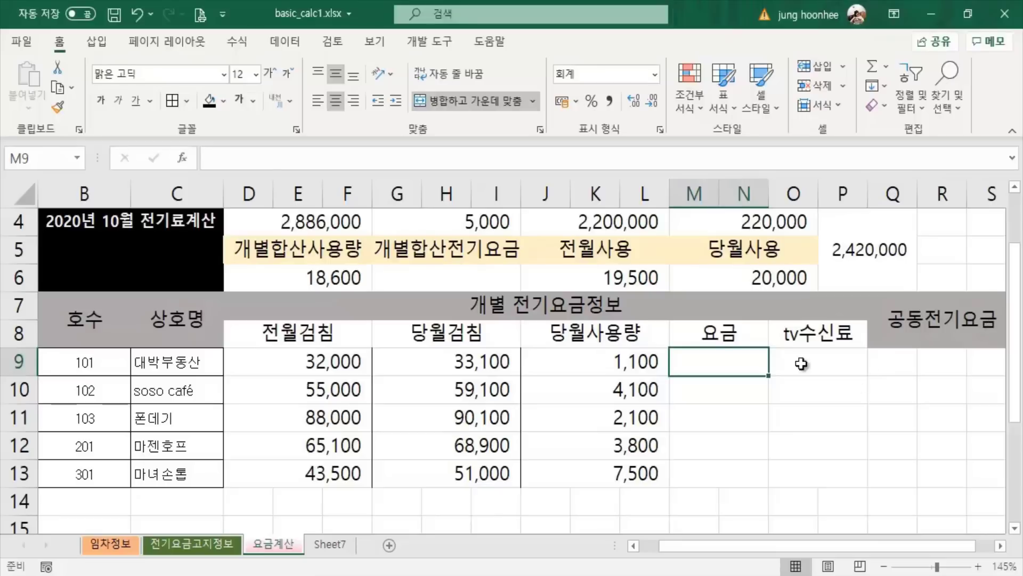
{"action": "left_click", "coordinate": [642, 357]}
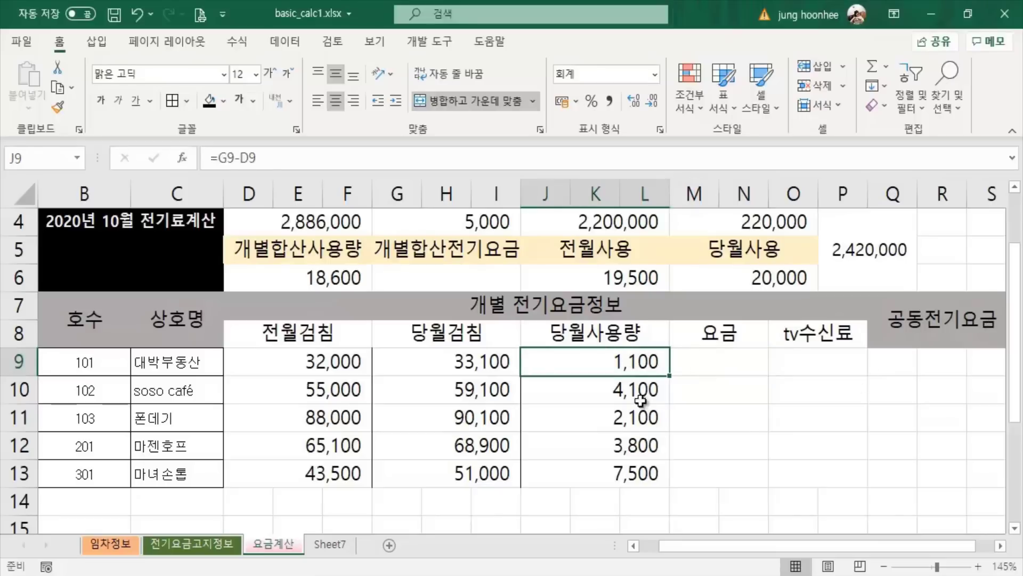
{"action": "left_click", "coordinate": [644, 392]}
{"action": "left_click", "coordinate": [644, 422]}
{"action": "left_click", "coordinate": [634, 448]}
{"action": "left_click", "coordinate": [637, 477]}
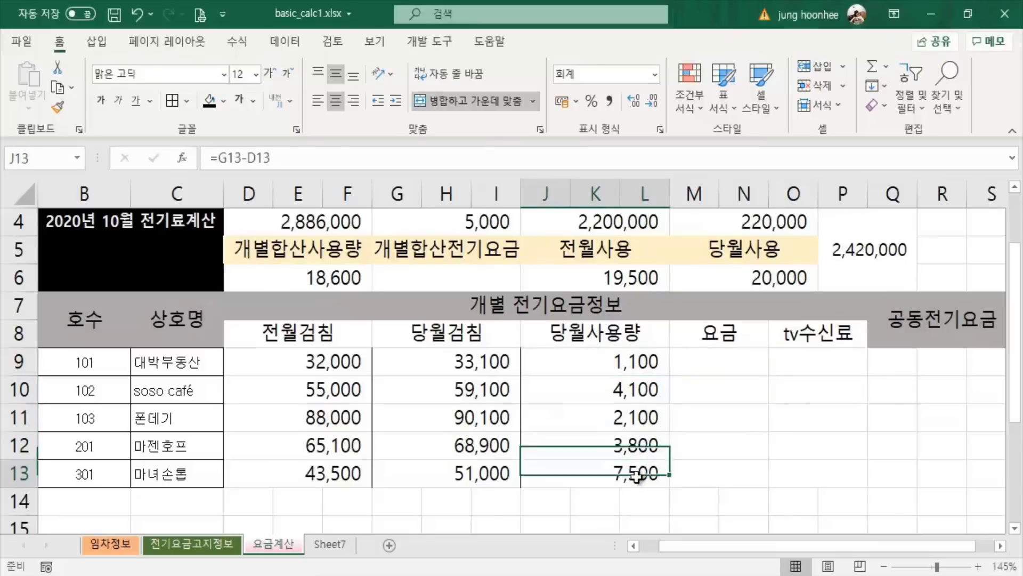
{"action": "left_click", "coordinate": [604, 364]}
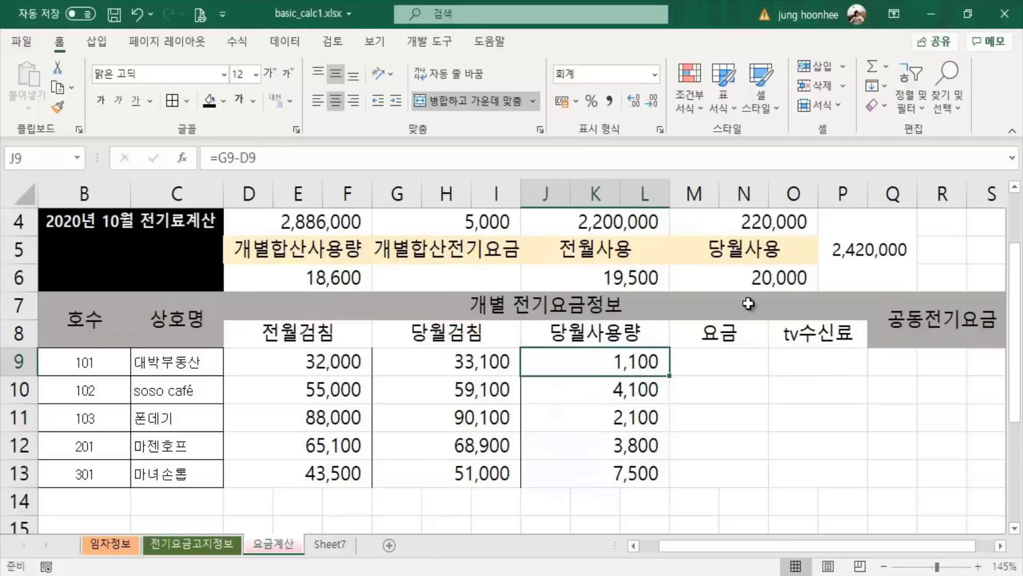
{"action": "left_click", "coordinate": [759, 279]}
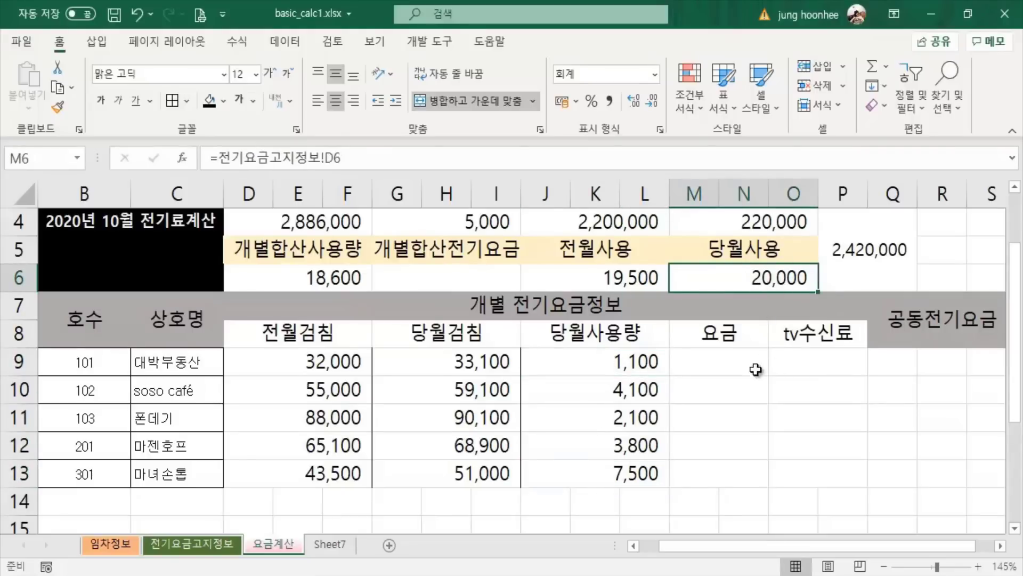
{"action": "left_click", "coordinate": [733, 365]}
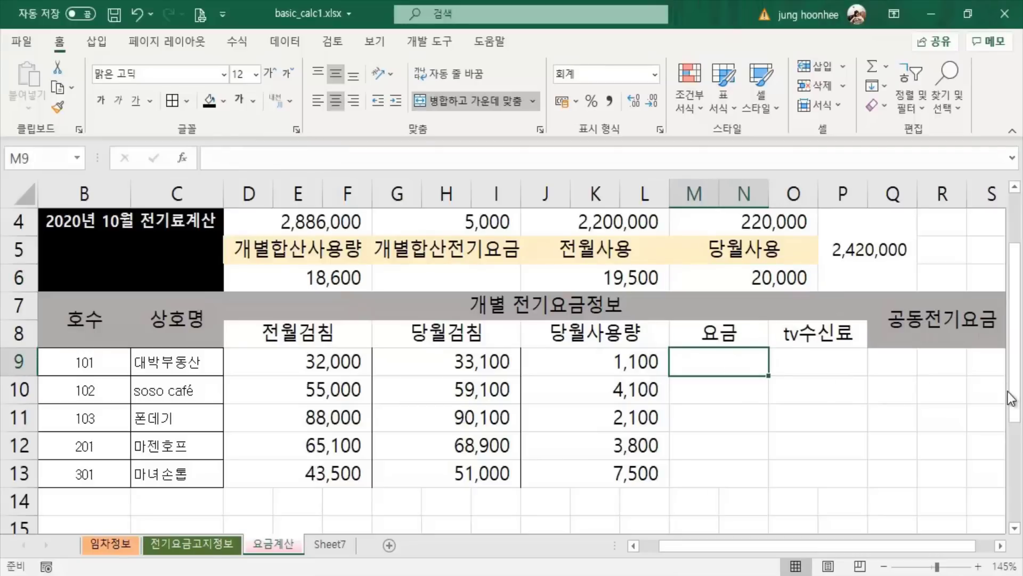
{"action": "left_click", "coordinate": [731, 282]}
{"action": "scroll", "coordinate": [703, 408], "scroll_direction": "up", "scroll_amount": 1}
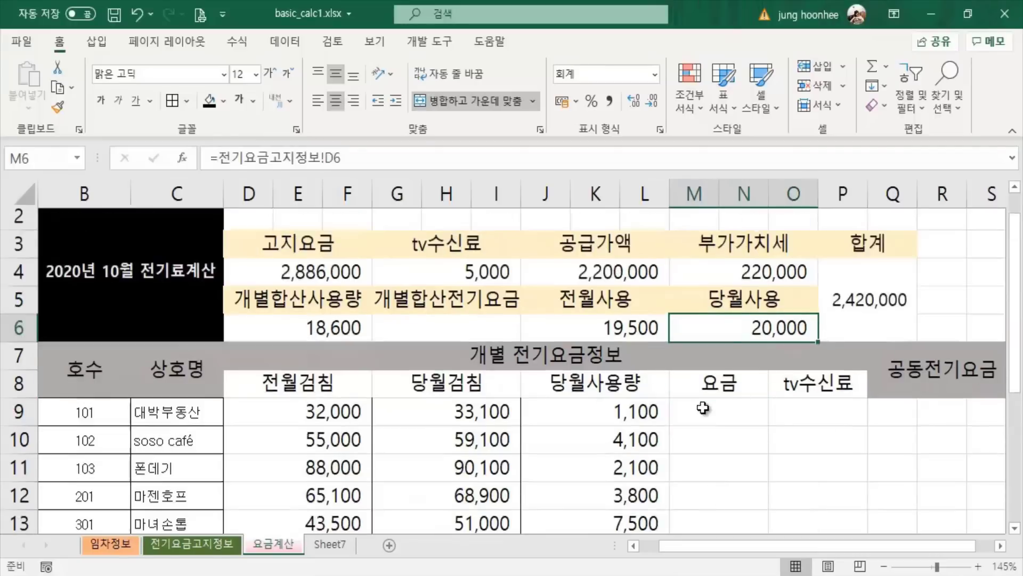
{"action": "left_click", "coordinate": [310, 306]}
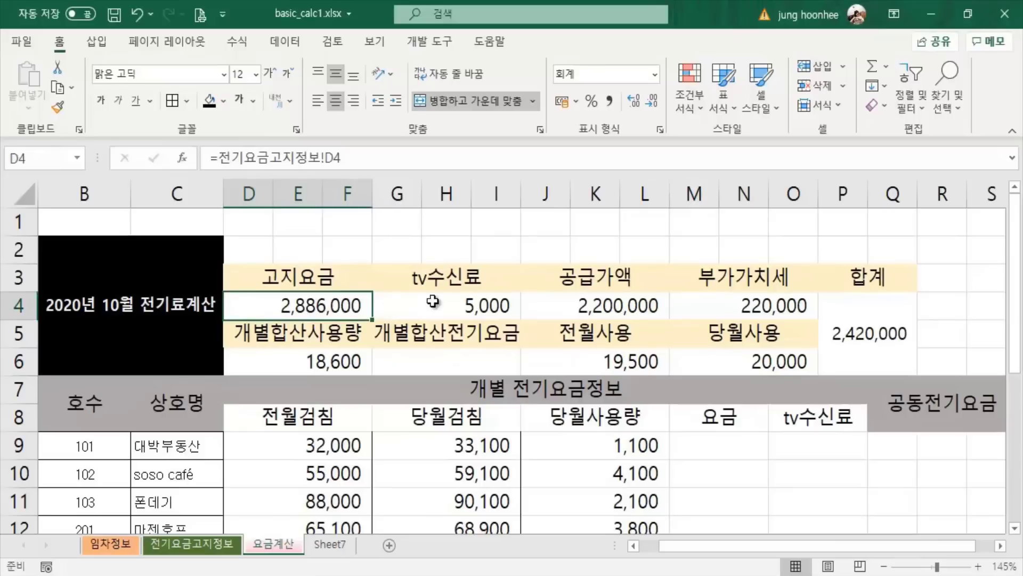
{"action": "left_click", "coordinate": [454, 308]}
{"action": "left_click", "coordinate": [315, 312]}
{"action": "left_click", "coordinate": [419, 305]}
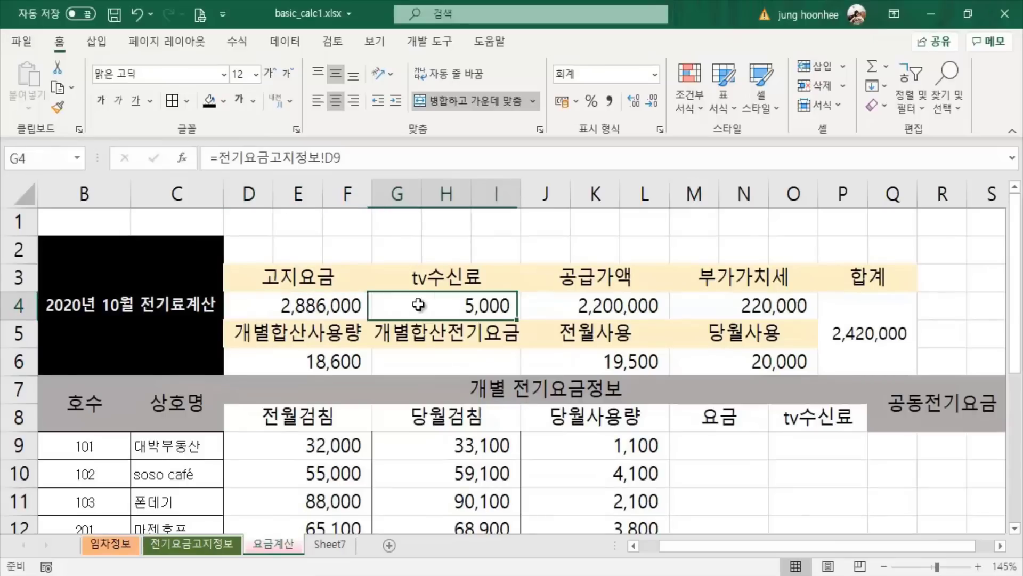
{"action": "scroll", "coordinate": [594, 365], "scroll_direction": "down", "scroll_amount": 1}
{"action": "scroll", "coordinate": [594, 365], "scroll_direction": "down", "scroll_amount": 5}
{"action": "left_click", "coordinate": [731, 278]}
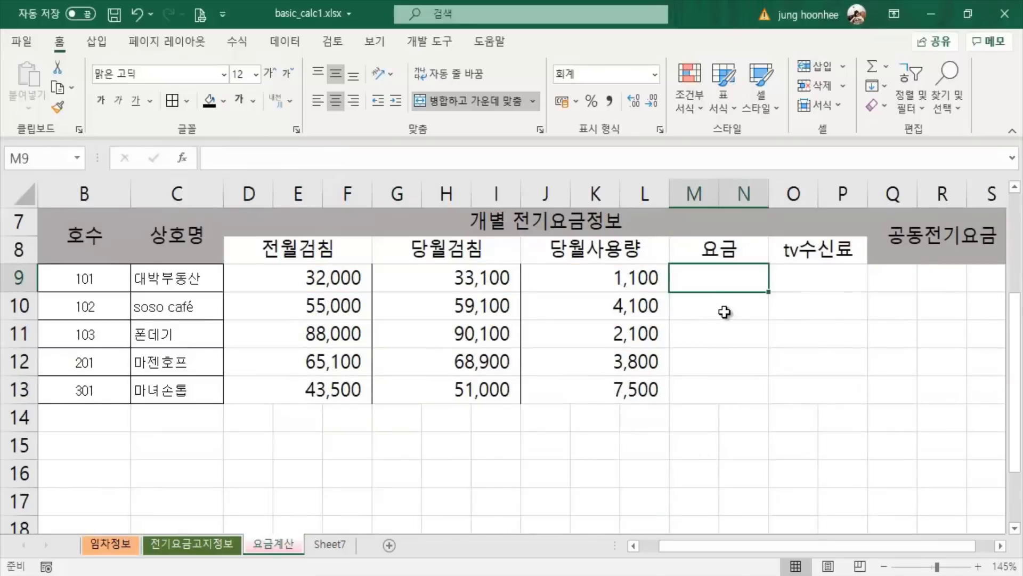
{"action": "left_click", "coordinate": [723, 306]}
{"action": "left_click", "coordinate": [721, 357]}
{"action": "left_click", "coordinate": [723, 400]}
{"action": "scroll", "coordinate": [785, 421], "scroll_direction": "up", "scroll_amount": 3}
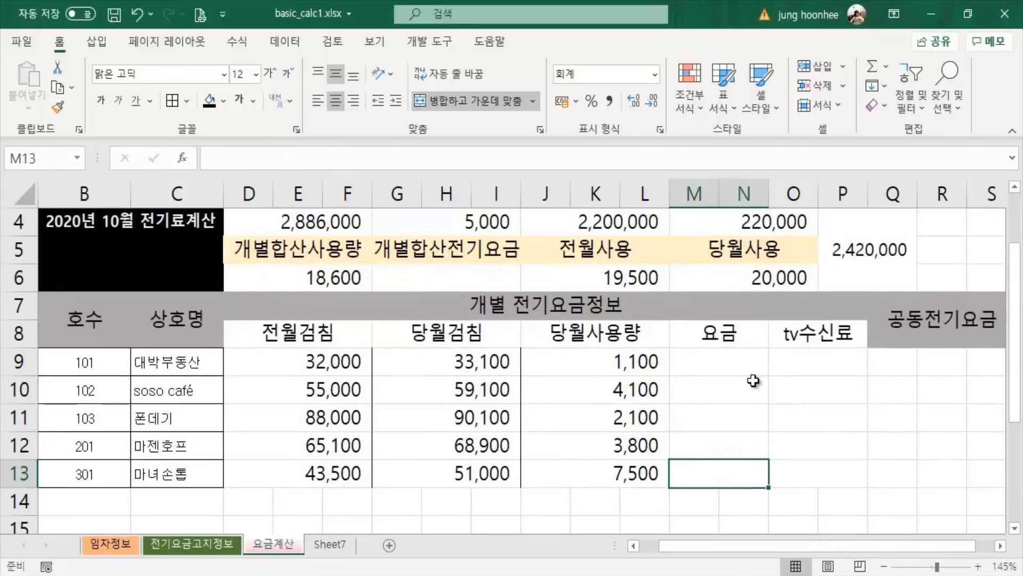
{"action": "left_click", "coordinate": [740, 361]}
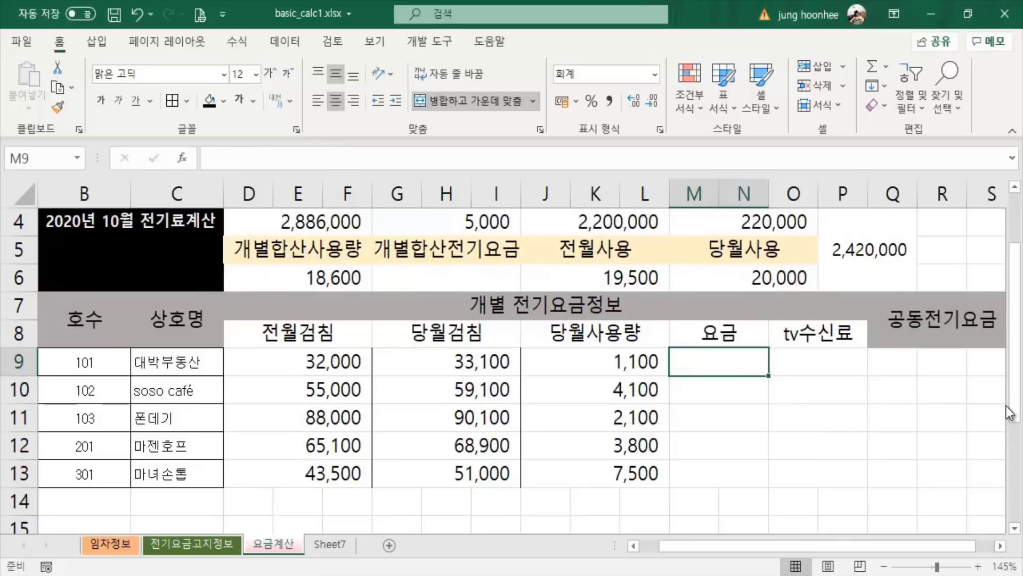
Rebuild M9's formula as =if(J9=0,0,J9/M6, dividing usage by the month total.
{"action": "type", "text": "="}
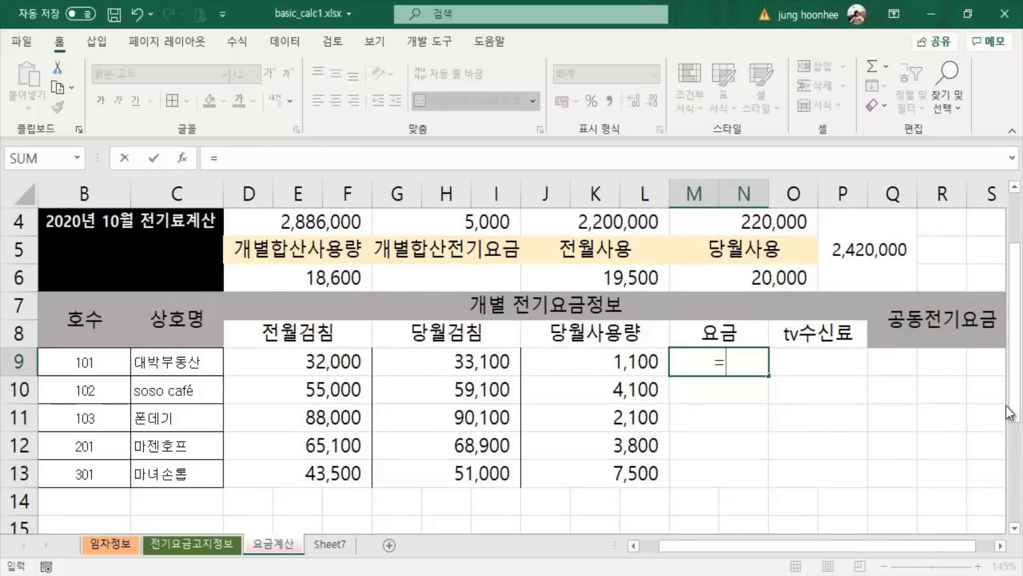
{"action": "type", "text": "if("}
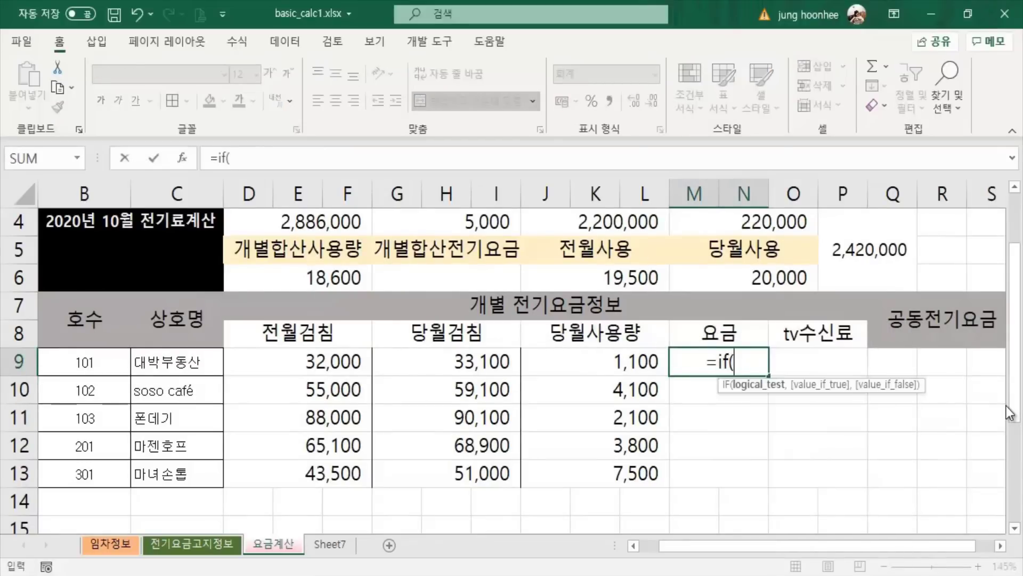
{"action": "left_click", "coordinate": [621, 362]}
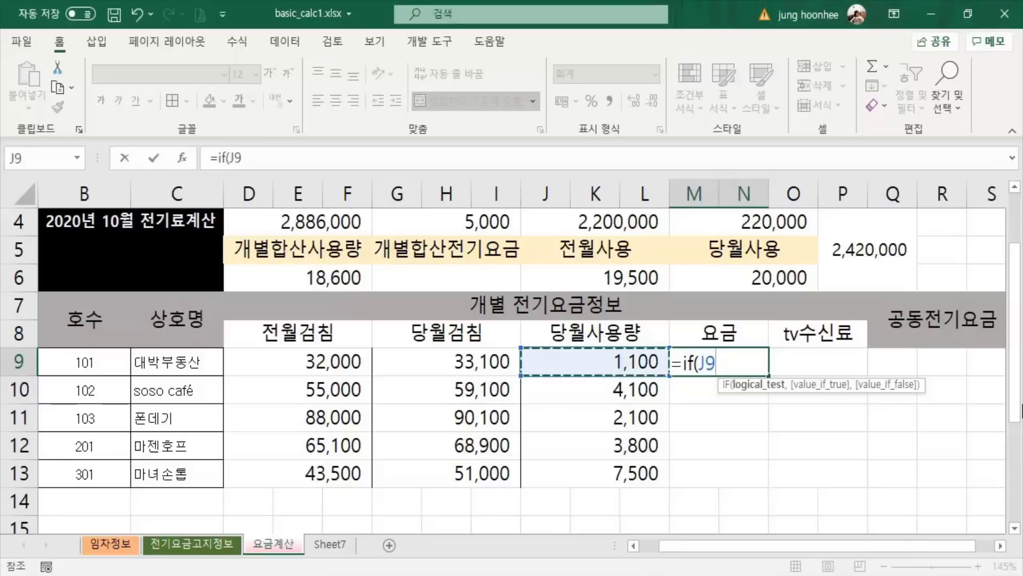
{"action": "type", "text": "=0"}
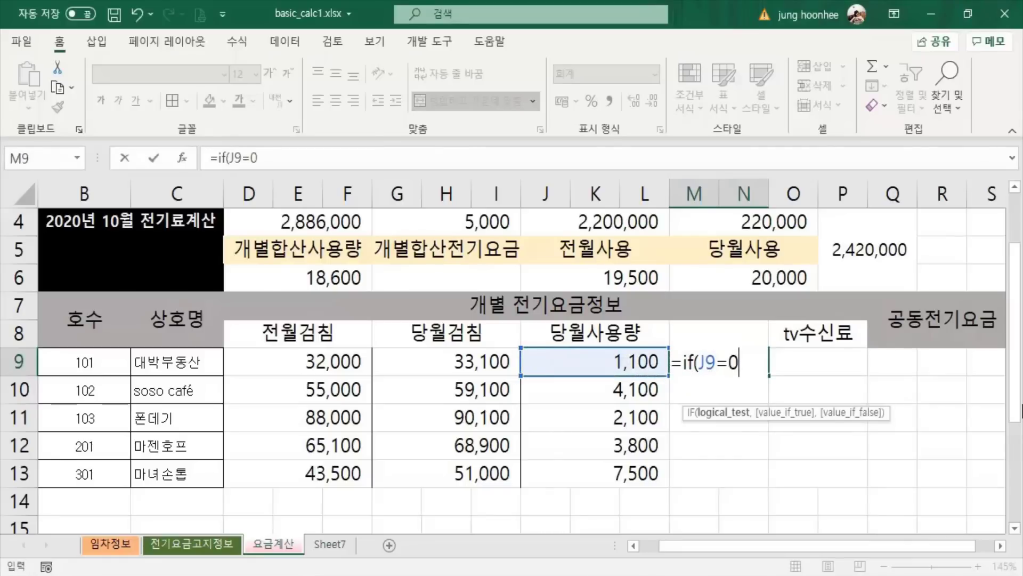
{"action": "type", "text": ","}
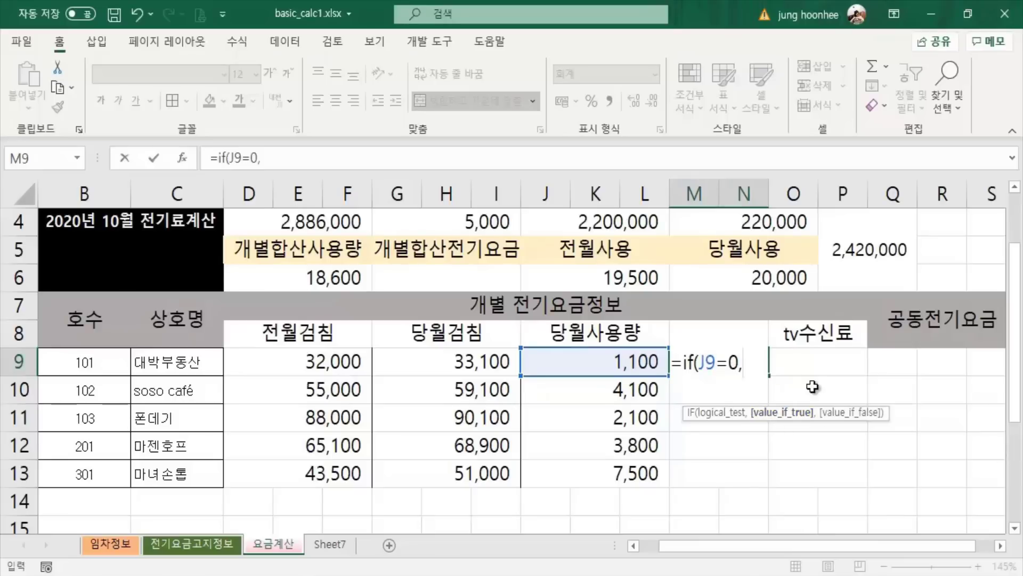
{"action": "type", "text": "0"}
{"action": "type", "text": ","}
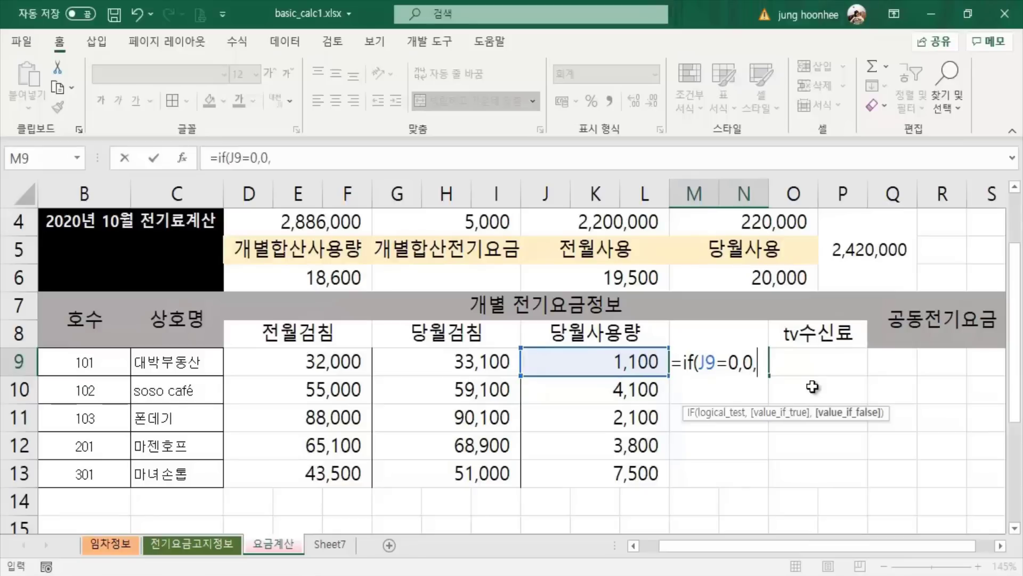
{"action": "left_click", "coordinate": [624, 363]}
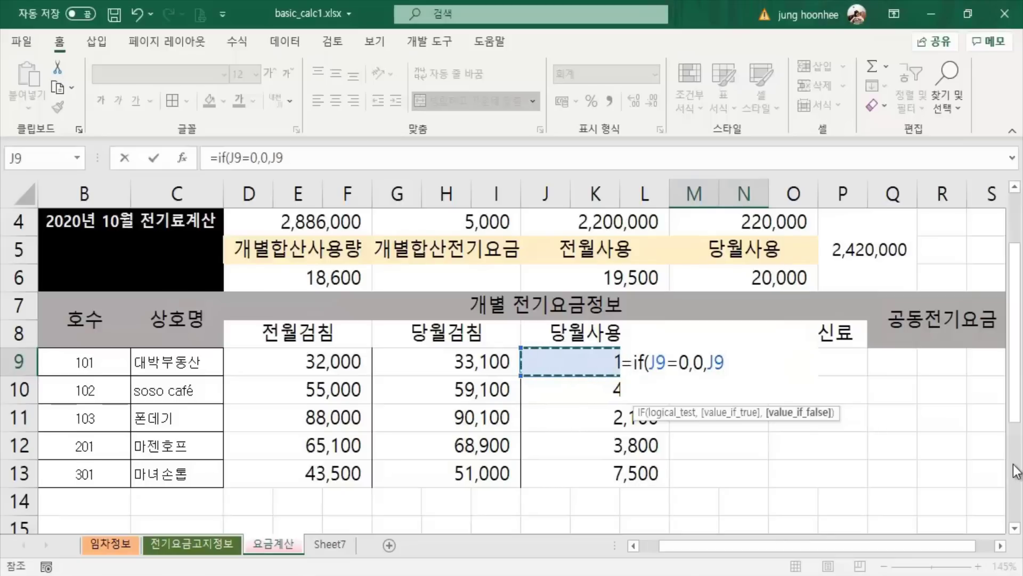
{"action": "type", "text": "/"}
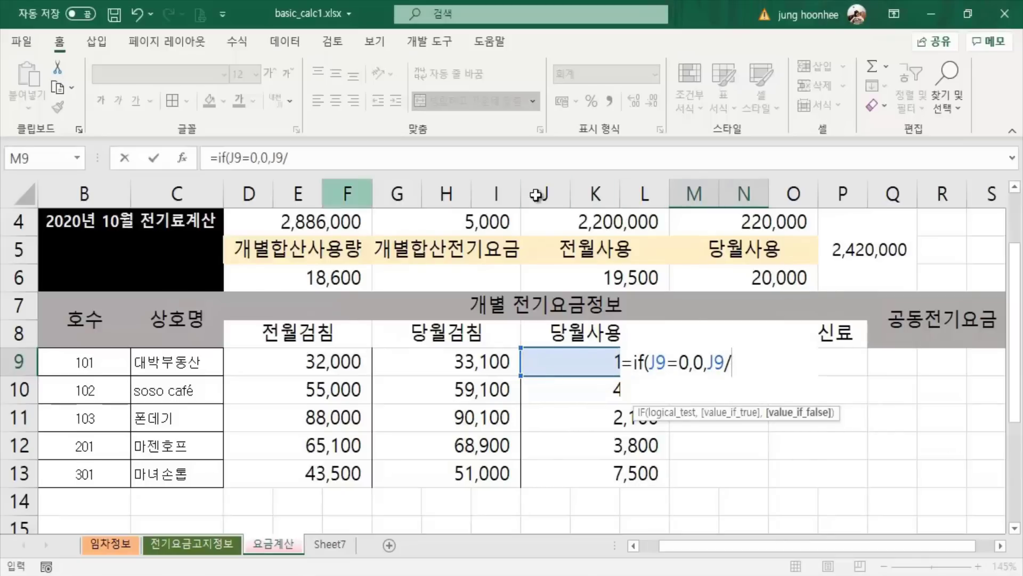
{"action": "left_click", "coordinate": [766, 275]}
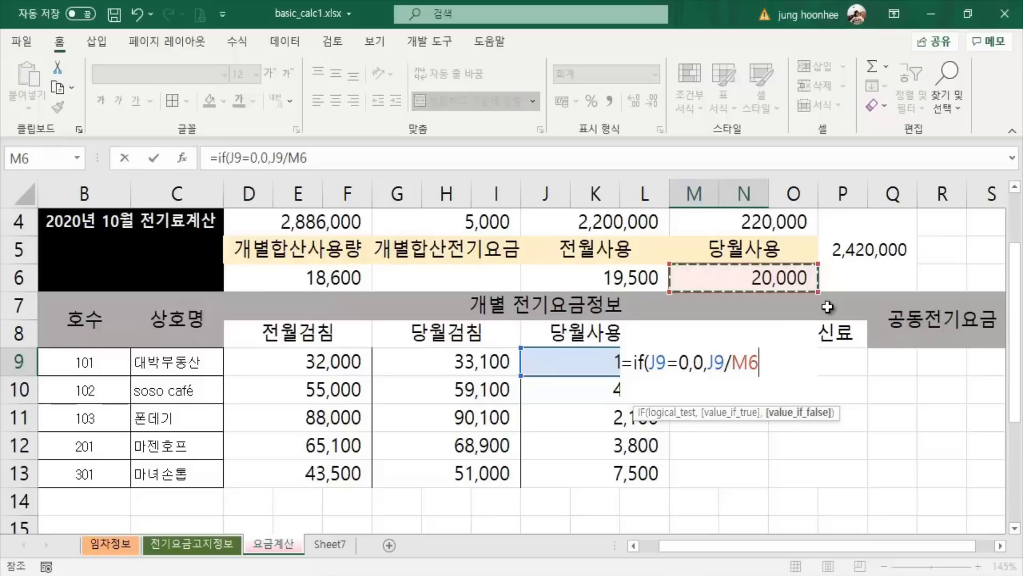
Finish M9 as =if(J9=0,0,J9/$M$6*($D$4-$G$4)) with absolute references, showing 158,455.
{"action": "key", "text": "F4"}
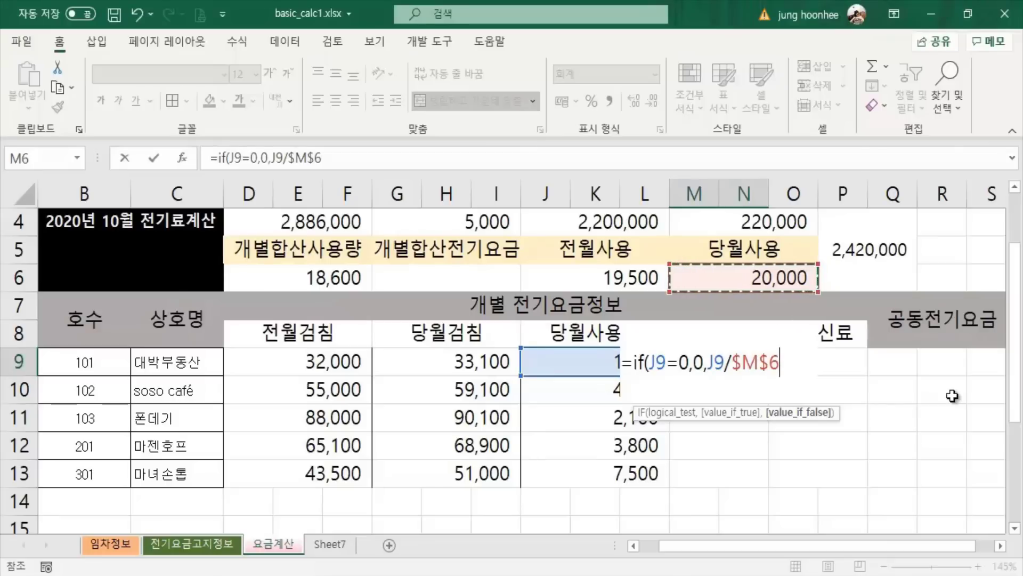
{"action": "type", "text": "*"}
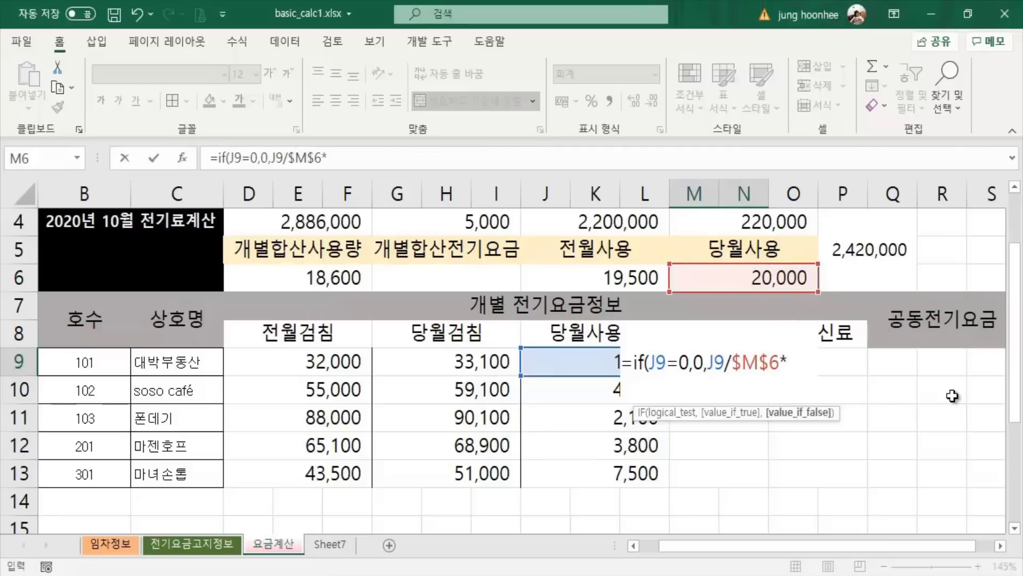
{"action": "type", "text": "("}
{"action": "scroll", "coordinate": [429, 424], "scroll_direction": "up", "scroll_amount": 1}
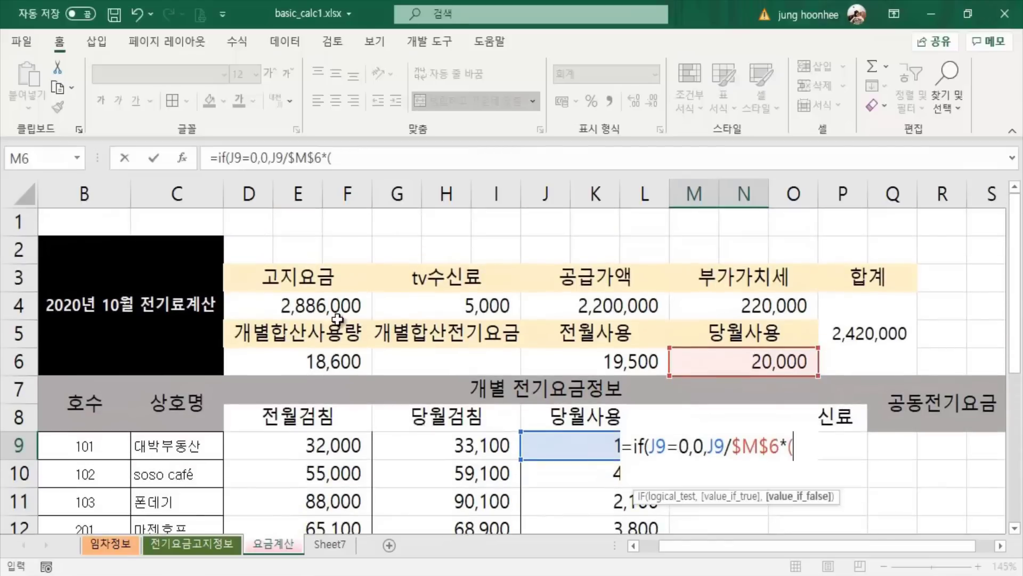
{"action": "left_click", "coordinate": [322, 303]}
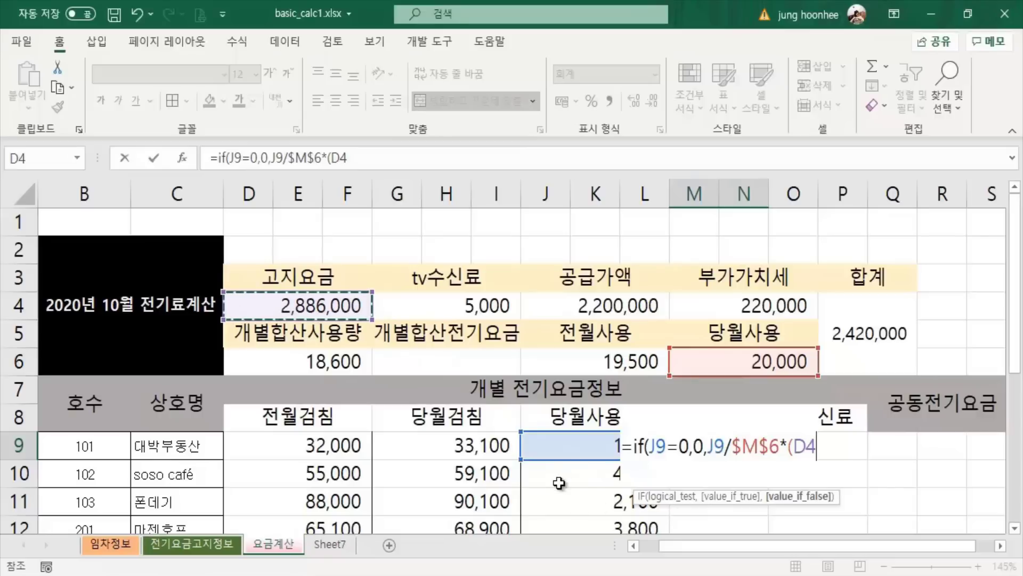
{"action": "scroll", "coordinate": [558, 480], "scroll_direction": "down", "scroll_amount": 1}
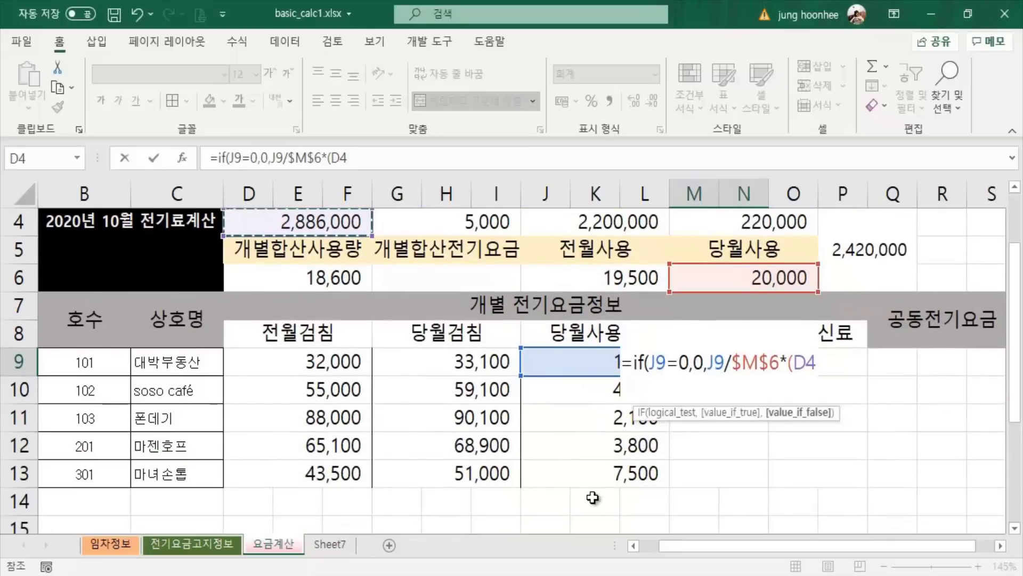
{"action": "scroll", "coordinate": [496, 434], "scroll_direction": "up", "scroll_amount": 1}
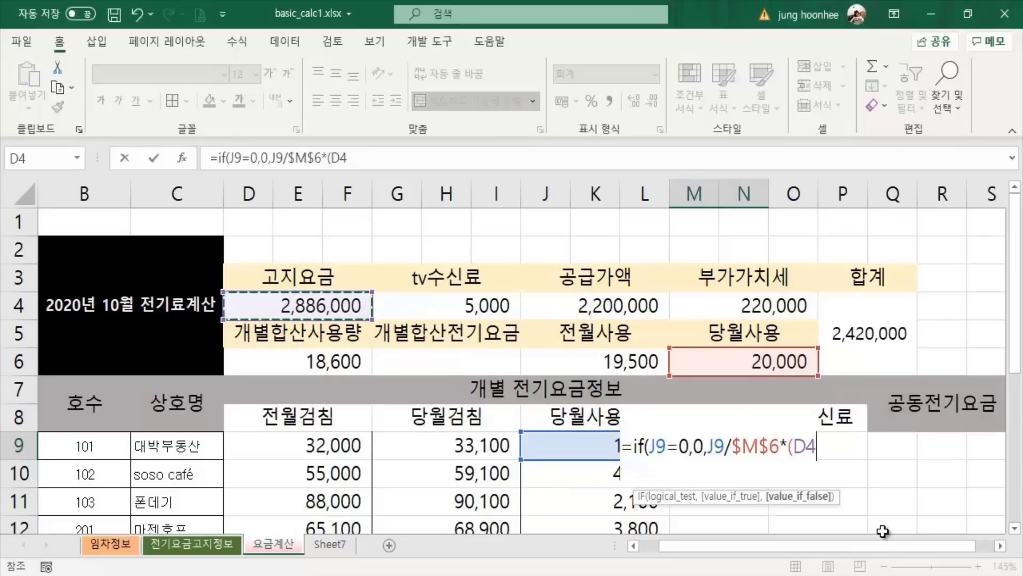
{"action": "key", "text": "F4"}
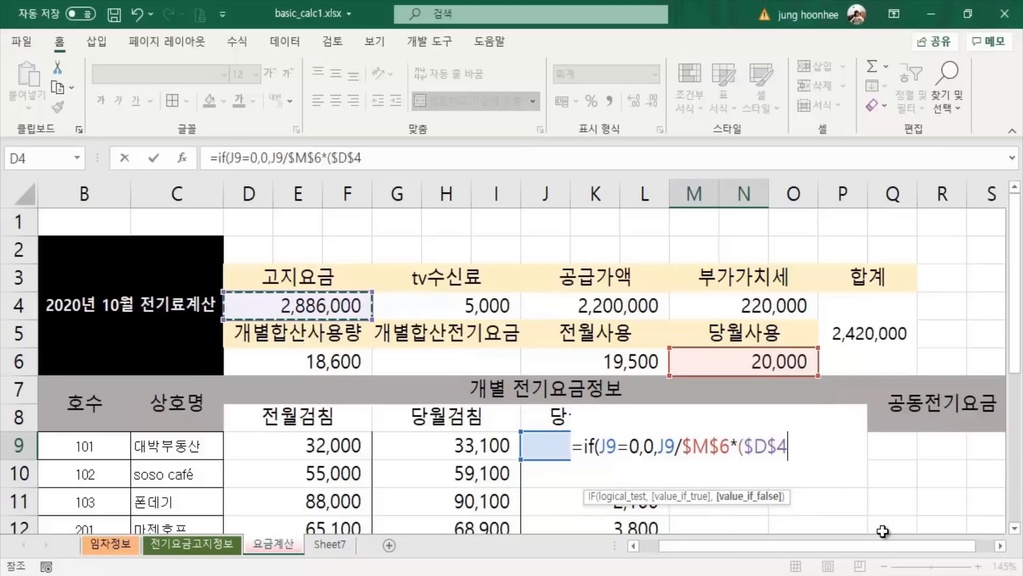
{"action": "type", "text": "-"}
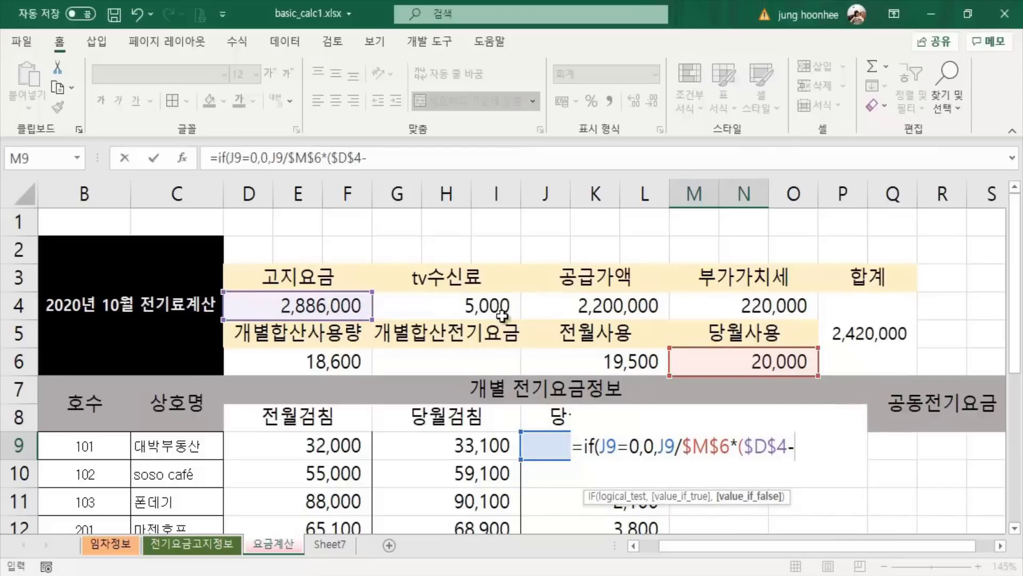
{"action": "left_click", "coordinate": [469, 304]}
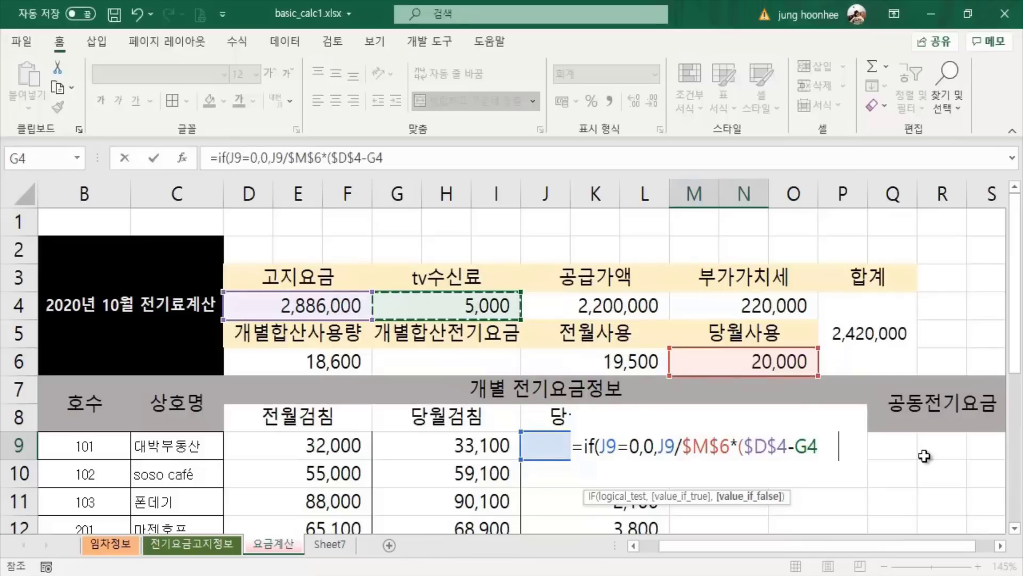
{"action": "key", "text": "F4"}
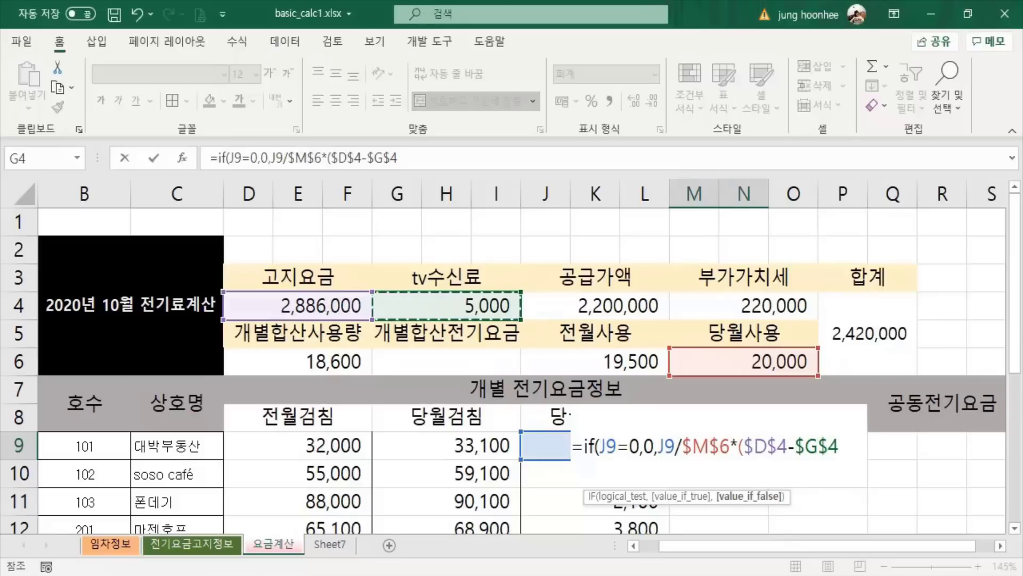
{"action": "type", "text": ")"}
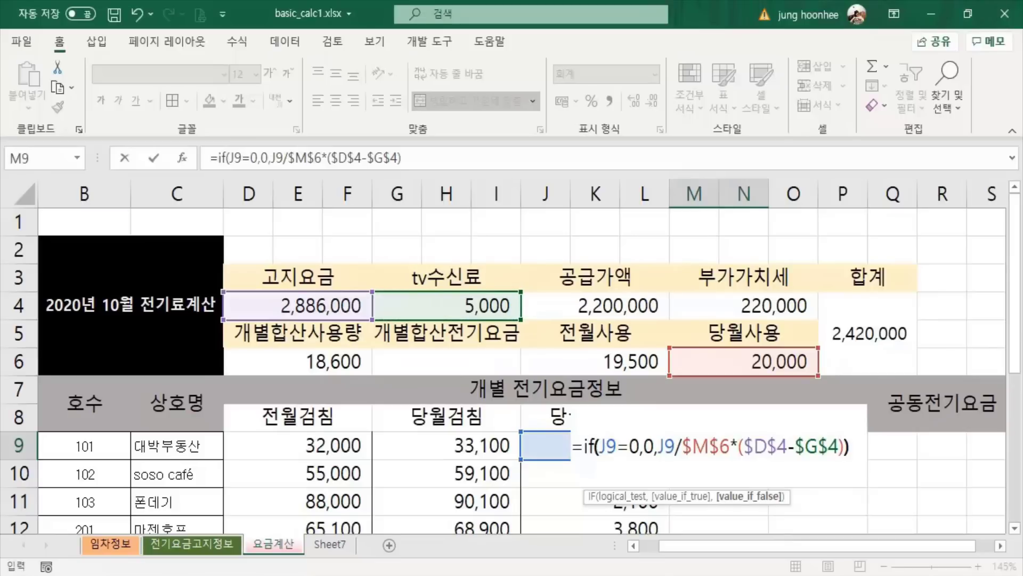
{"action": "type", "text": ")"}
{"action": "key", "text": "Return"}
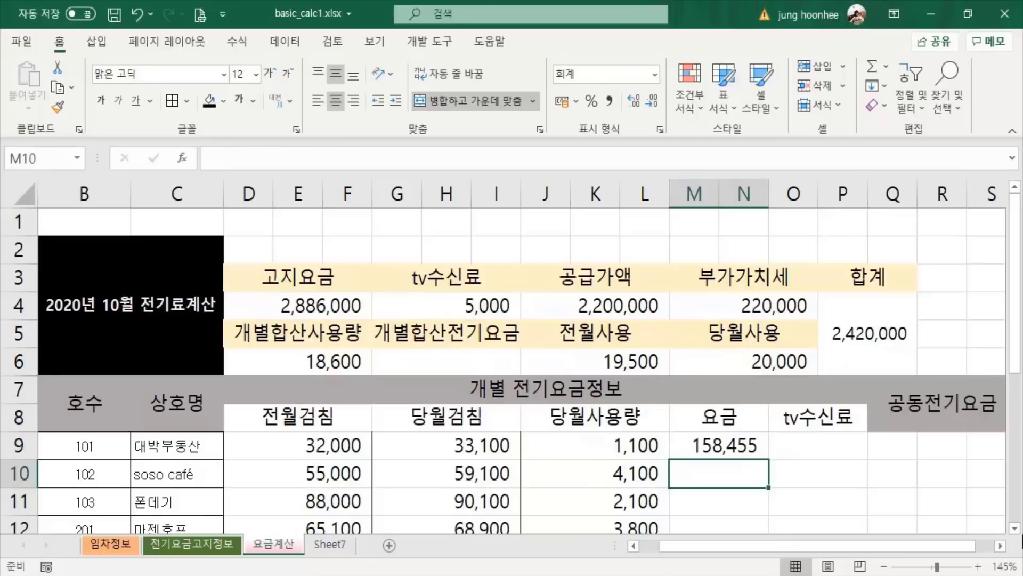
Fill the charge formula from M9 down to M13 and check the overflowing charge in M13.
{"action": "left_click", "coordinate": [699, 446]}
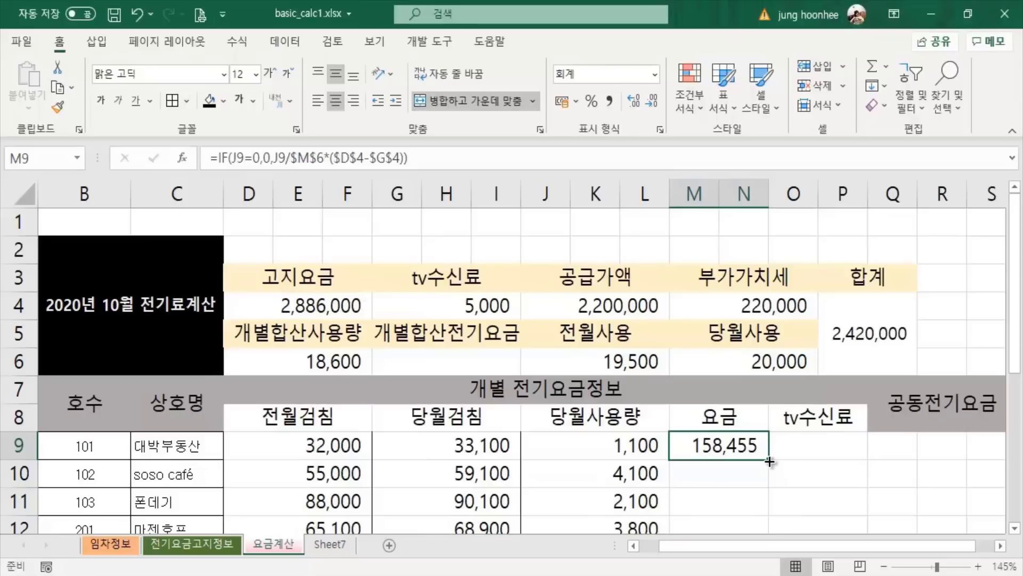
{"action": "left_click_drag", "start_coordinate": [769, 462], "coordinate": [793, 476]}
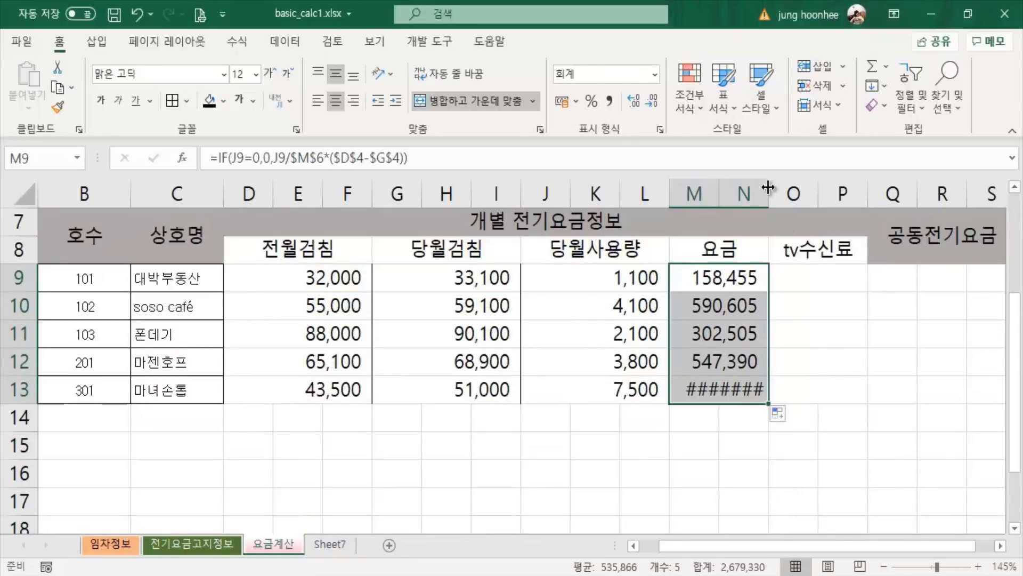
{"action": "left_click", "coordinate": [730, 444]}
{"action": "left_click", "coordinate": [717, 391]}
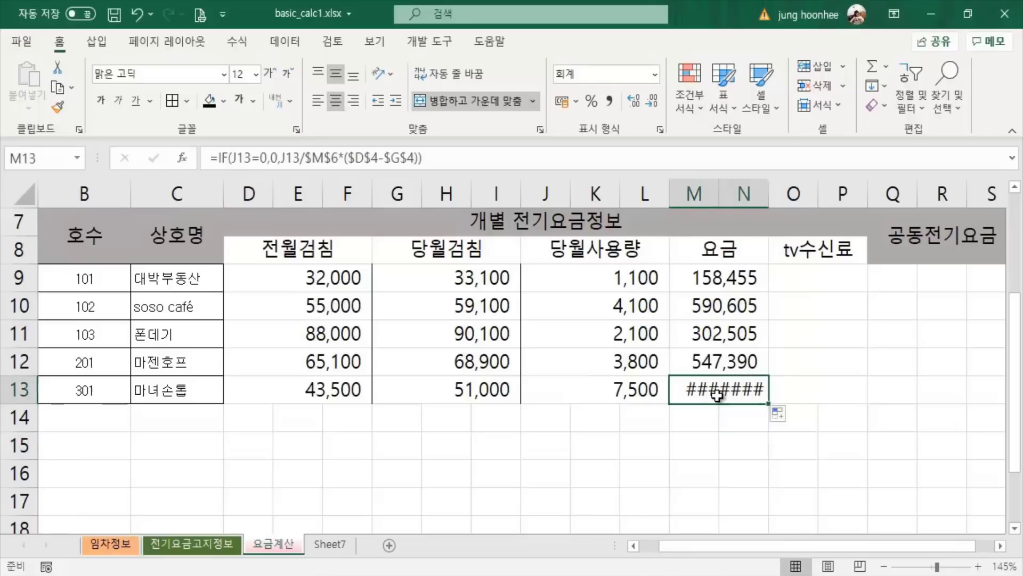
{"action": "left_click_drag", "start_coordinate": [706, 275], "coordinate": [720, 389]}
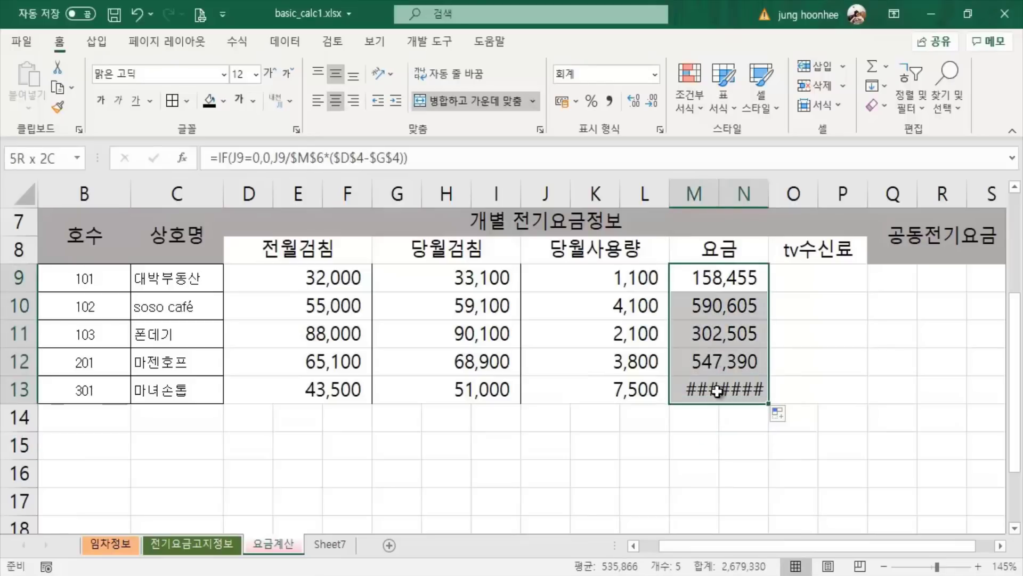
{"action": "left_click", "coordinate": [405, 453]}
Reduce the D9:P13 table body's font to 11 so the 1,080,375 charge displays fully.
{"action": "left_click_drag", "start_coordinate": [279, 269], "coordinate": [839, 399]}
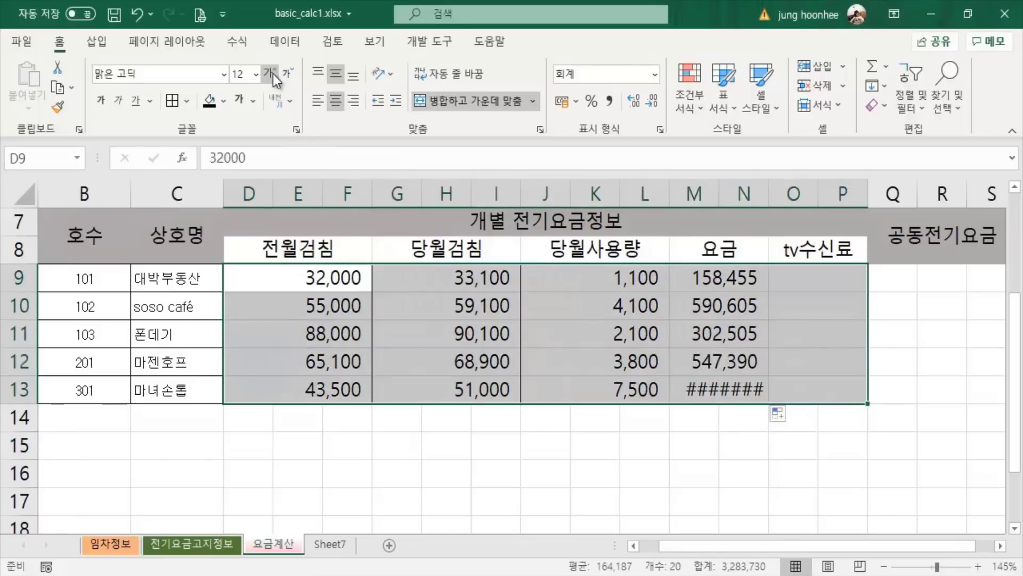
{"action": "left_click", "coordinate": [287, 73]}
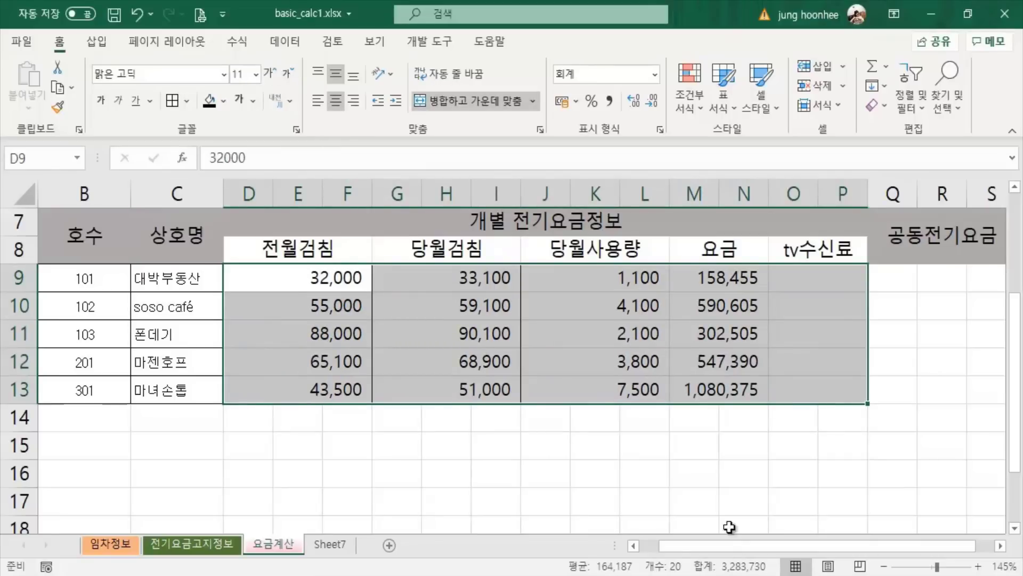
{"action": "left_click", "coordinate": [733, 479]}
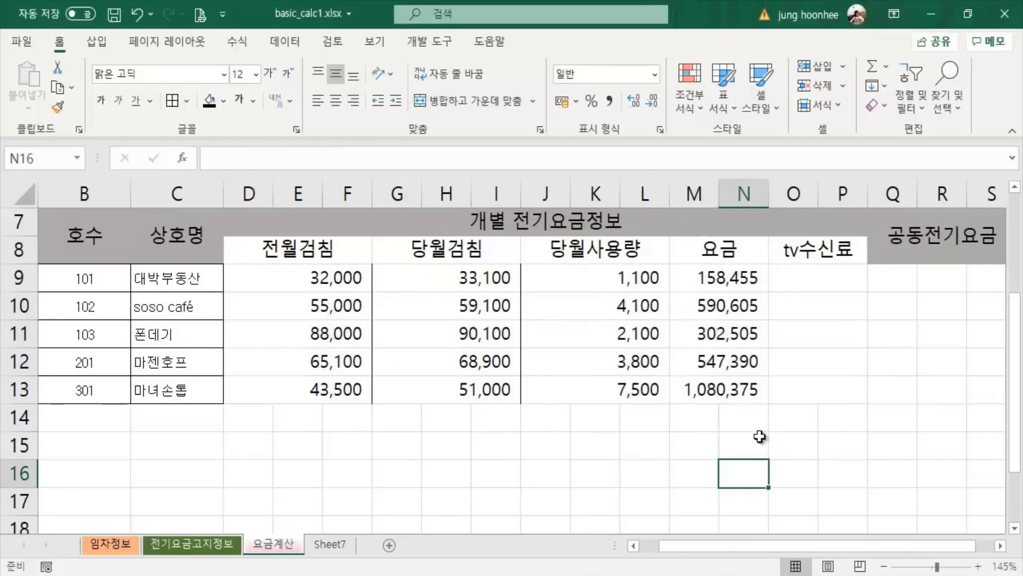
{"action": "left_click", "coordinate": [738, 388]}
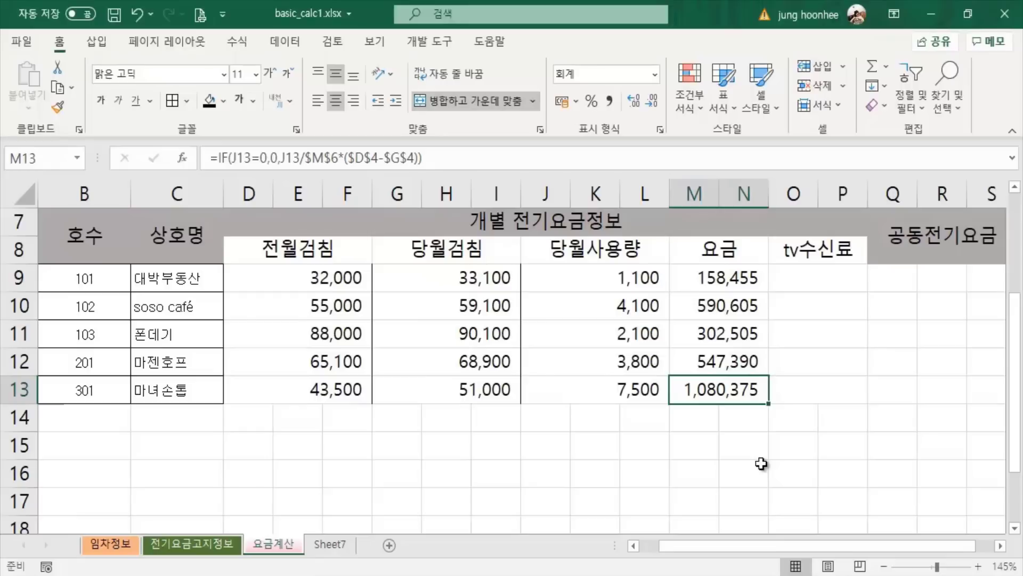
{"action": "scroll", "coordinate": [761, 463], "scroll_direction": "up", "scroll_amount": 1}
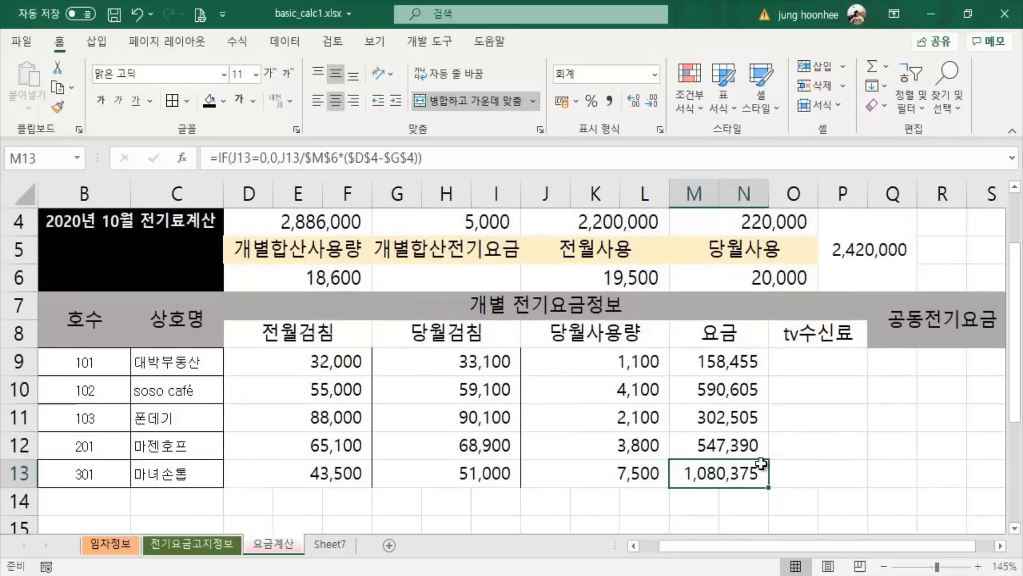
{"action": "left_click", "coordinate": [616, 476]}
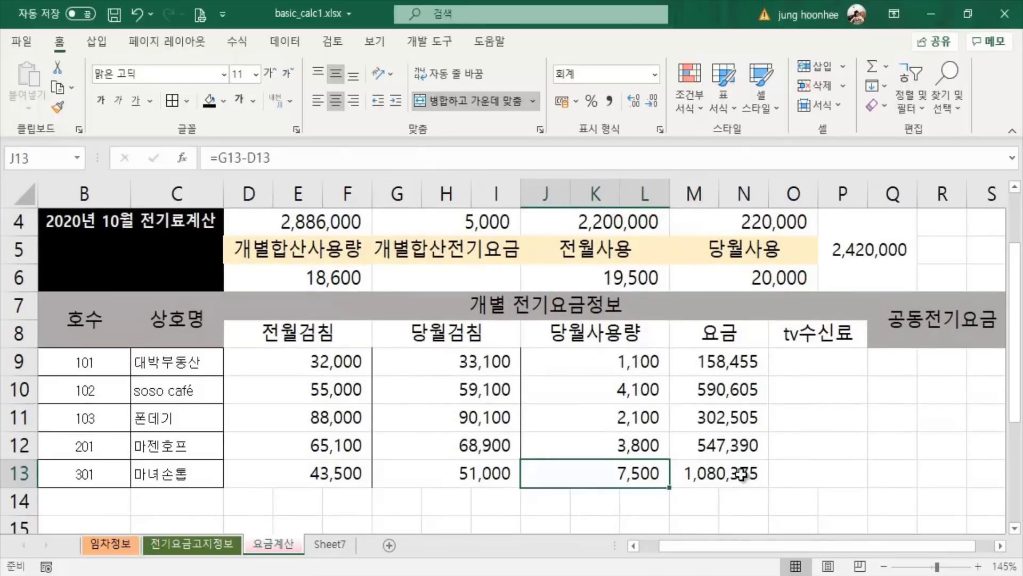
{"action": "left_click", "coordinate": [742, 475]}
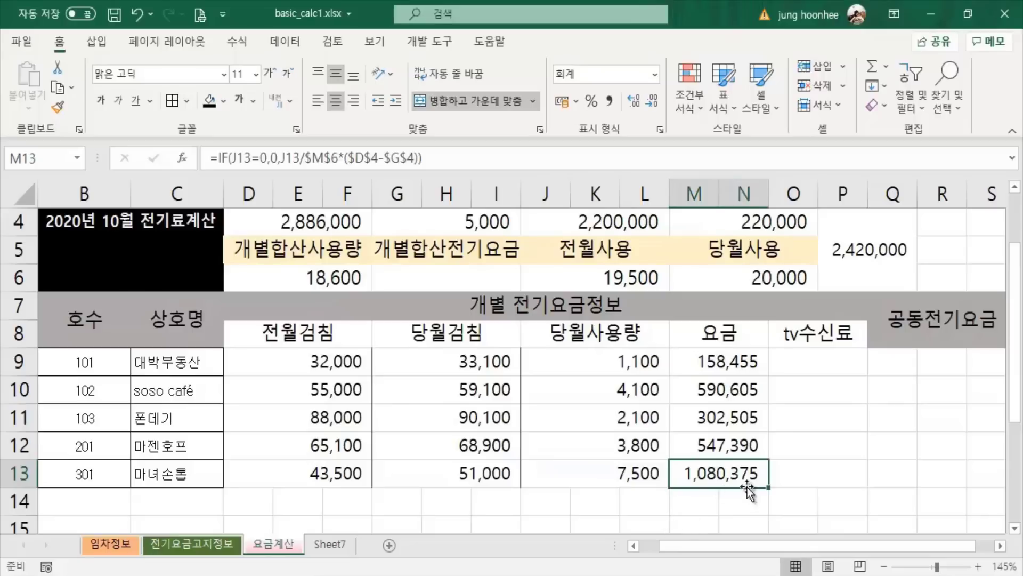
{"action": "left_click", "coordinate": [818, 482]}
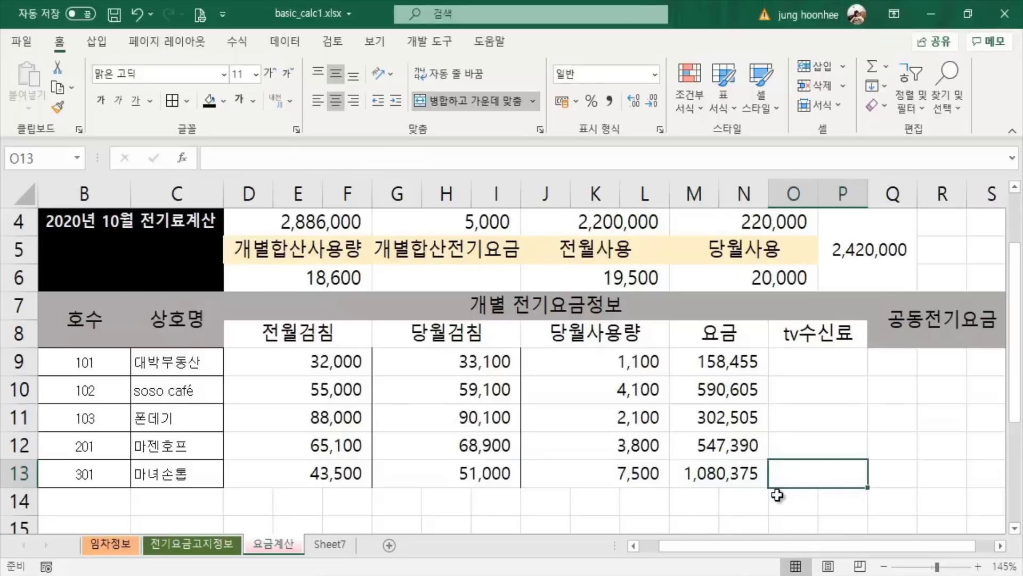
{"action": "left_click", "coordinate": [743, 466]}
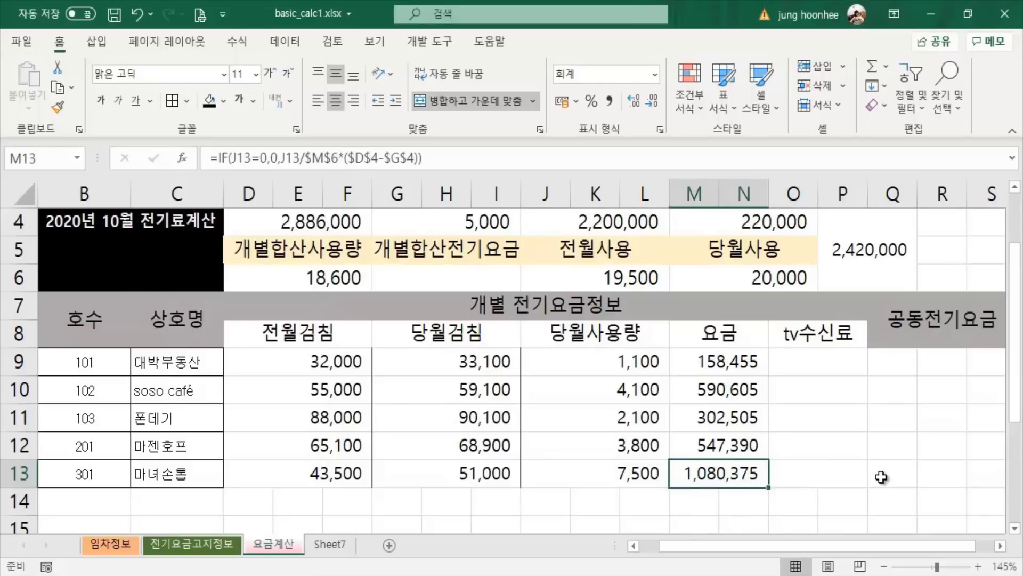
{"action": "left_click", "coordinate": [312, 469]}
{"action": "left_click", "coordinate": [498, 482]}
{"action": "left_click", "coordinate": [592, 478]}
{"action": "left_click", "coordinate": [699, 473]}
{"action": "left_click", "coordinate": [826, 482]}
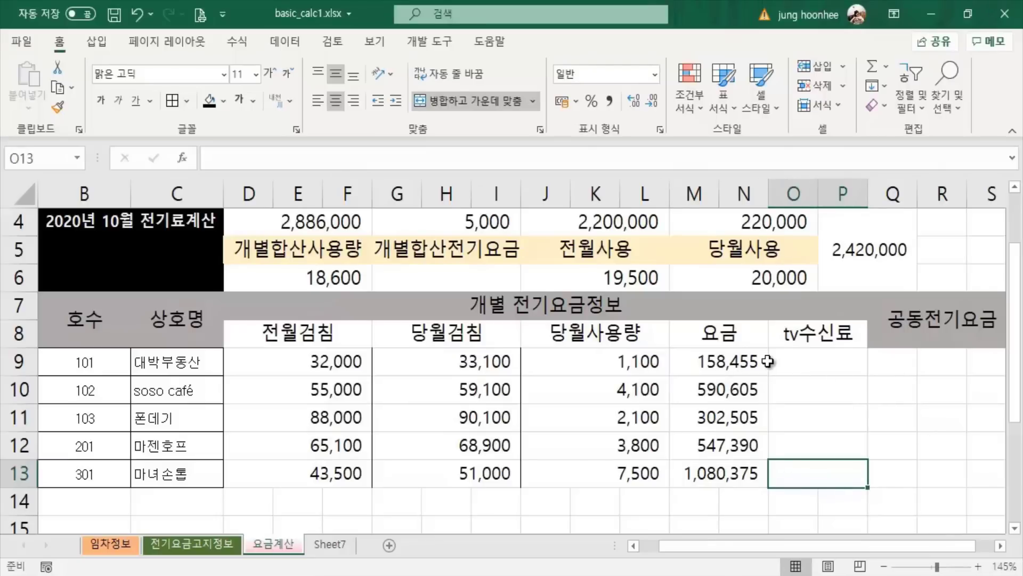
{"action": "left_click", "coordinate": [738, 357]}
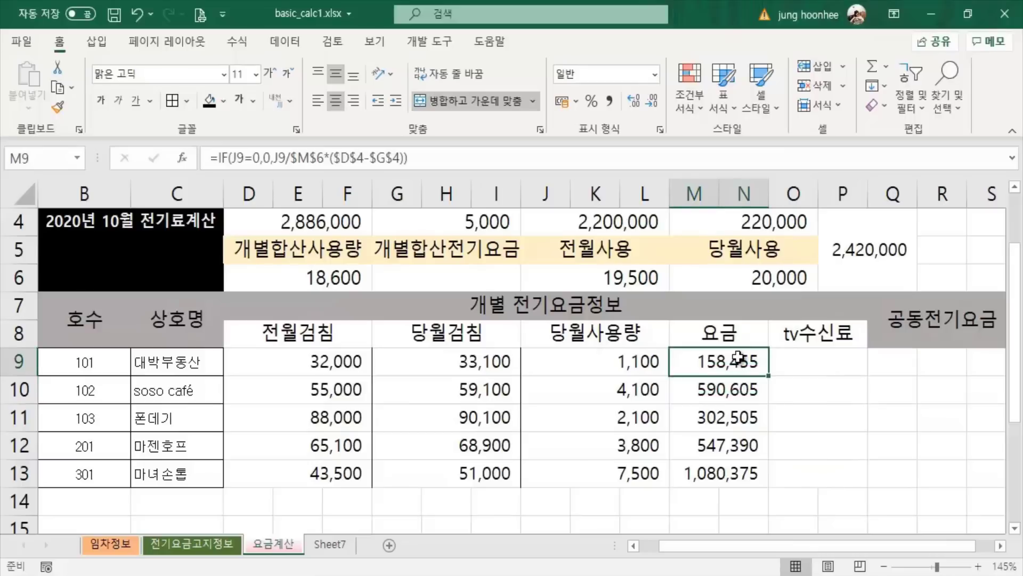
{"action": "left_click_drag", "start_coordinate": [738, 357], "coordinate": [738, 472]}
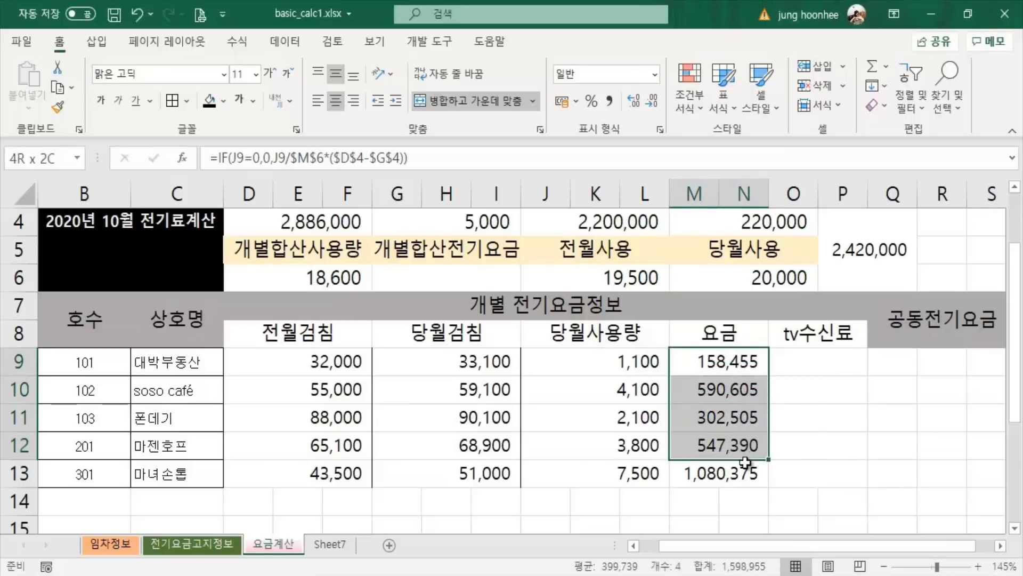
{"action": "left_click", "coordinate": [815, 474]}
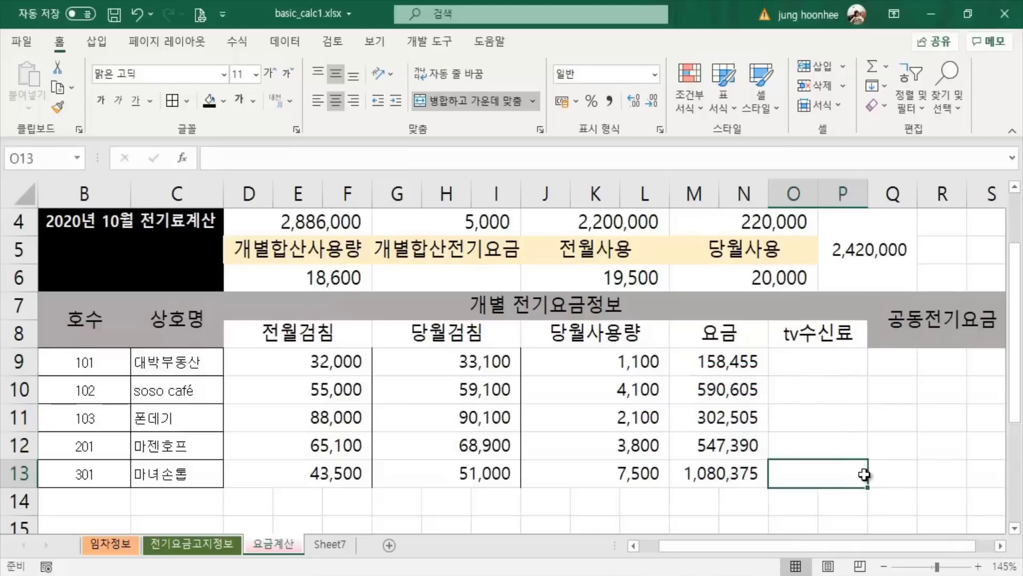
{"action": "left_click", "coordinate": [720, 360]}
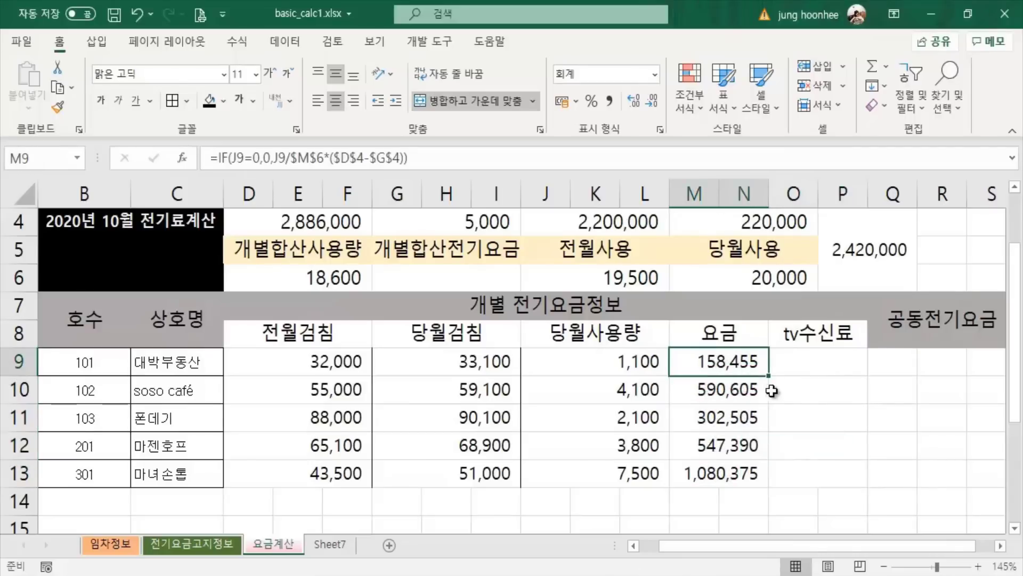
{"action": "left_click", "coordinate": [722, 388]}
{"action": "left_click", "coordinate": [722, 421]}
{"action": "left_click", "coordinate": [723, 447]}
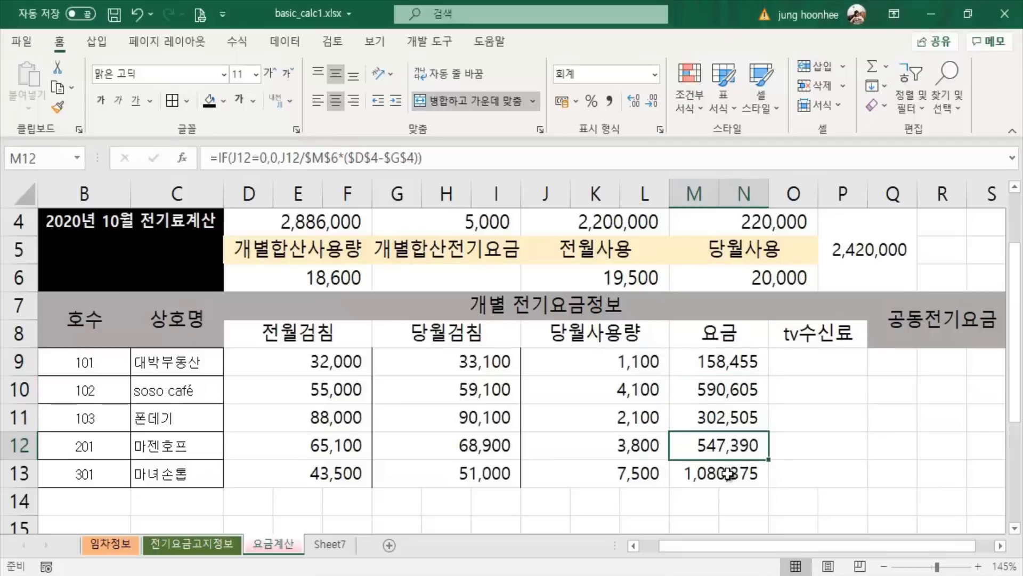
{"action": "left_click", "coordinate": [725, 471]}
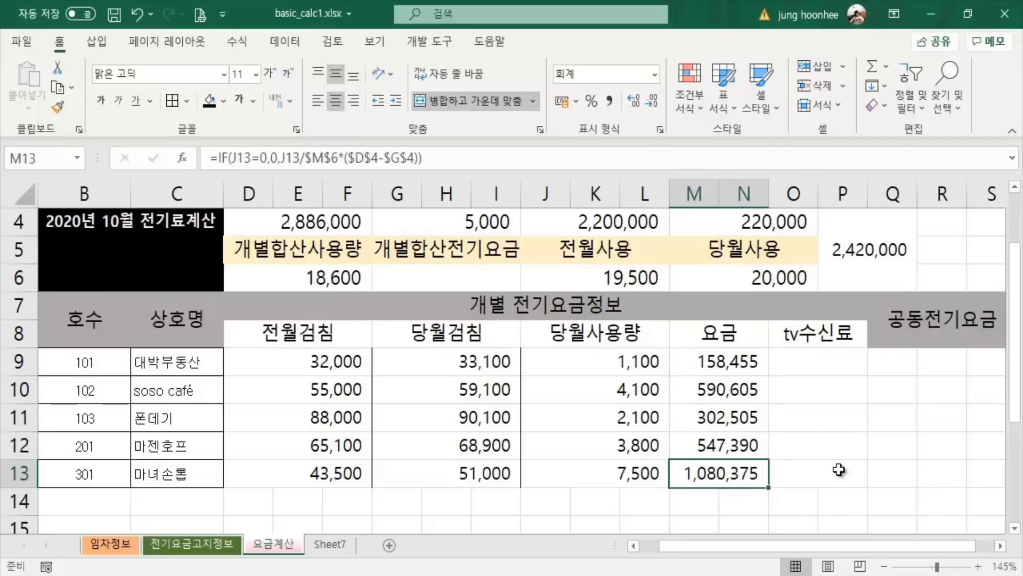
{"action": "left_click", "coordinate": [743, 363]}
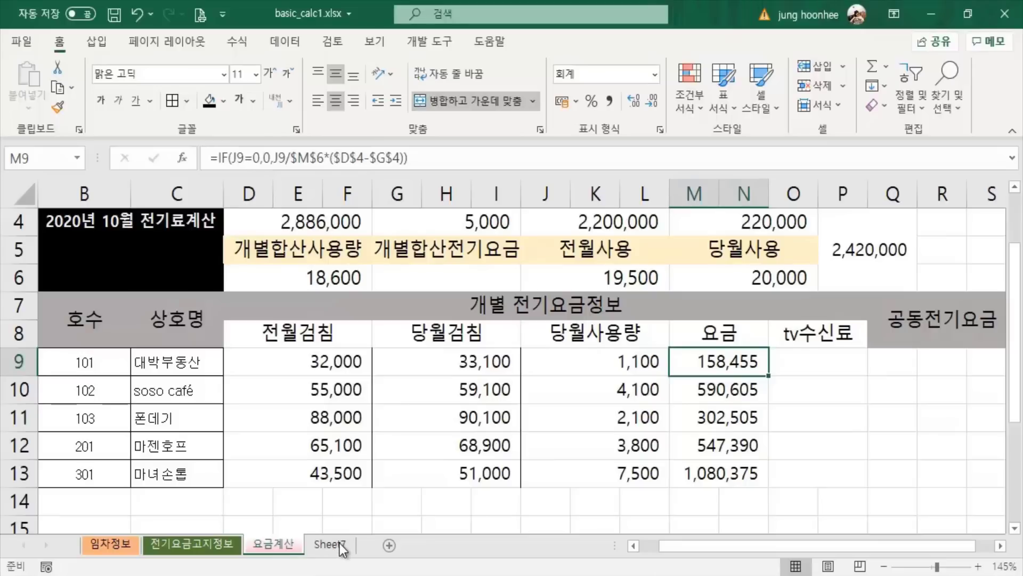
On Sheet7, enter the sample numbers 376431 in H4 and 27607 in H5.
{"action": "left_click", "coordinate": [327, 549]}
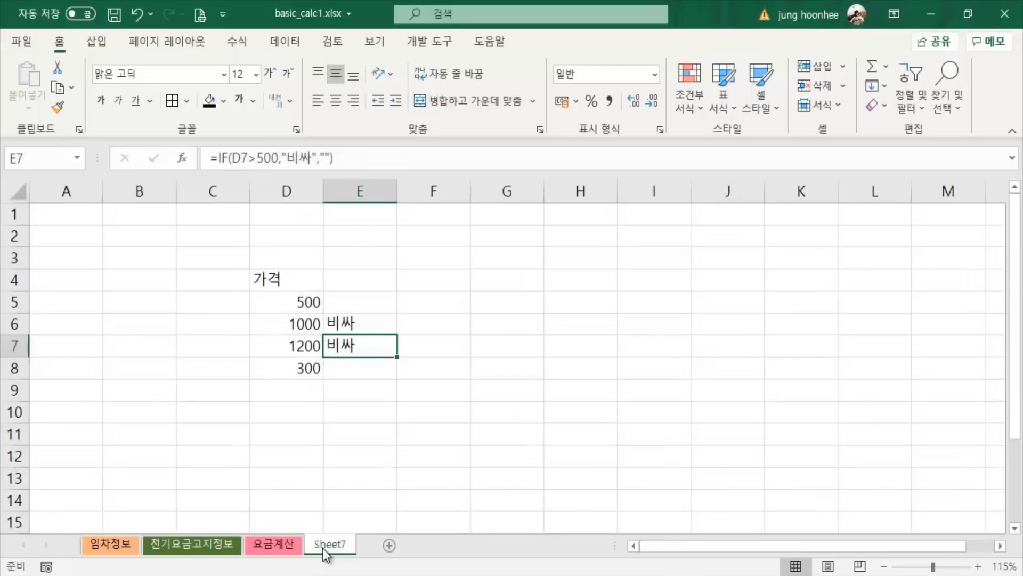
{"action": "left_click", "coordinate": [503, 395]}
{"action": "left_click", "coordinate": [558, 280]}
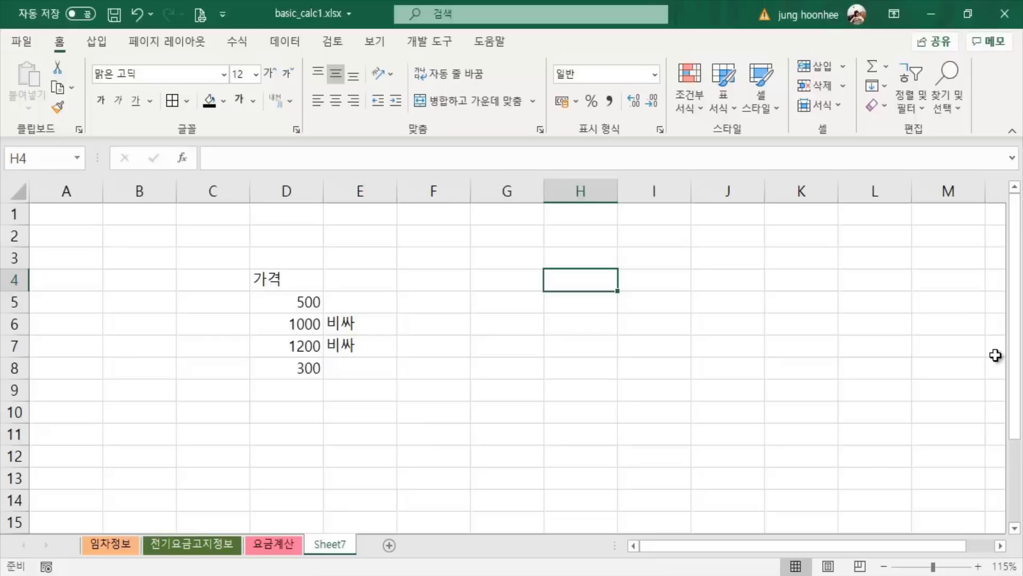
{"action": "type", "text": "3"}
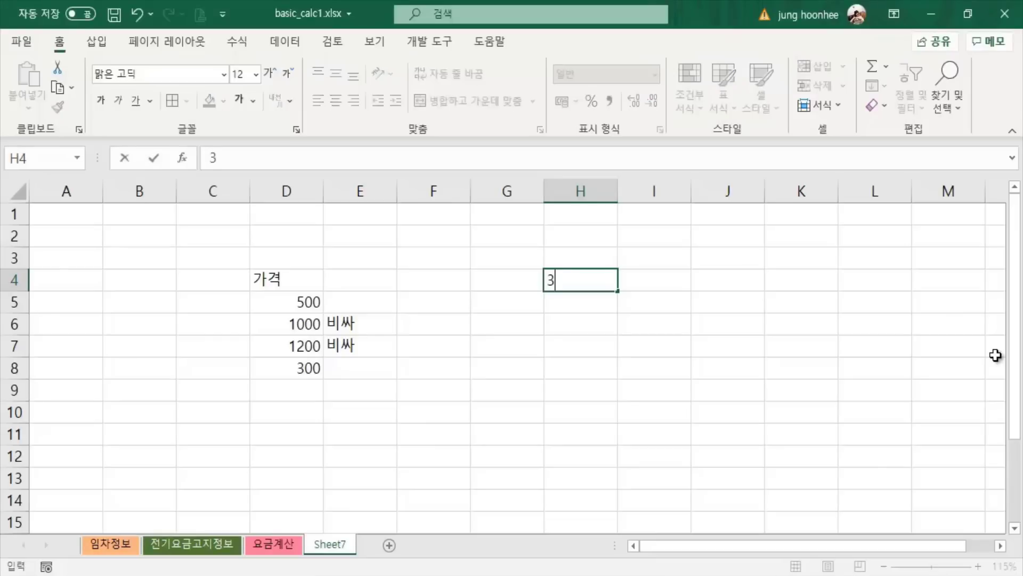
{"action": "type", "text": "764"}
{"action": "type", "text": "31"}
{"action": "key", "text": "Return"}
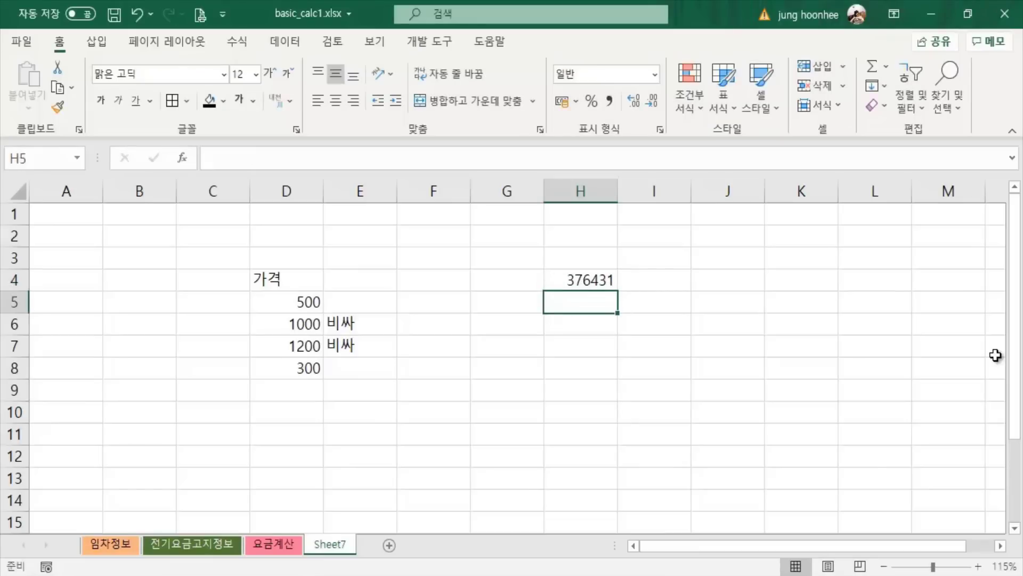
{"action": "type", "text": "2"}
{"action": "type", "text": "760"}
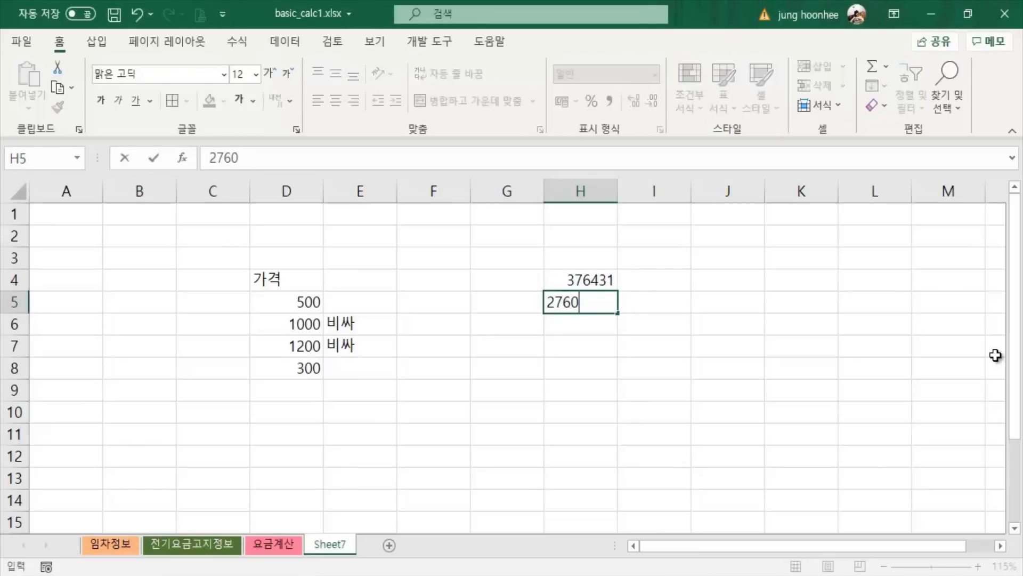
{"action": "type", "text": "7"}
{"action": "key", "text": "Return"}
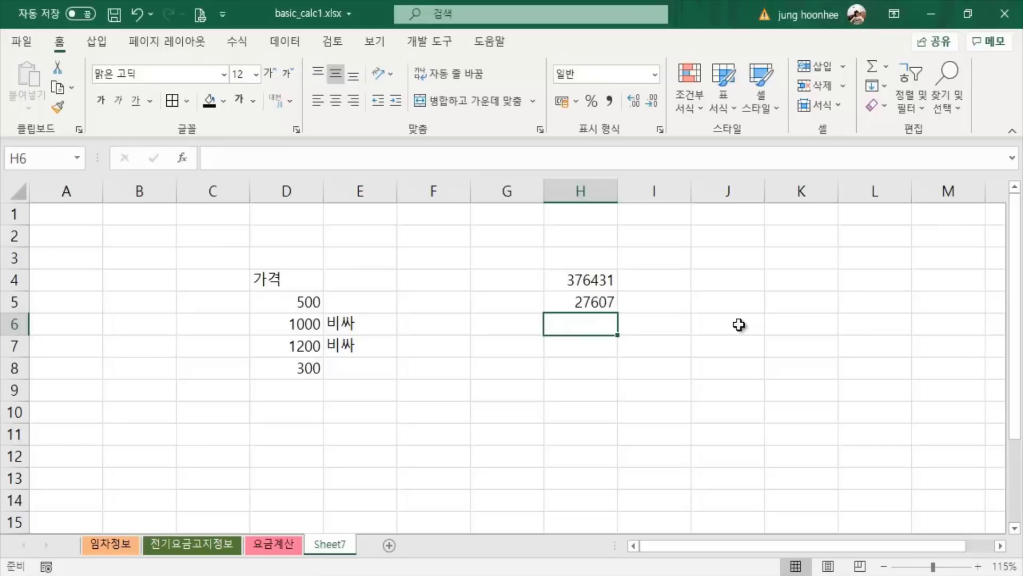
Apply Comma Style to H4:H5 so they show as 376,431 and 27,607.
{"action": "left_click", "coordinate": [687, 373]}
{"action": "left_click_drag", "start_coordinate": [604, 278], "coordinate": [605, 297]}
{"action": "left_click", "coordinate": [608, 101]}
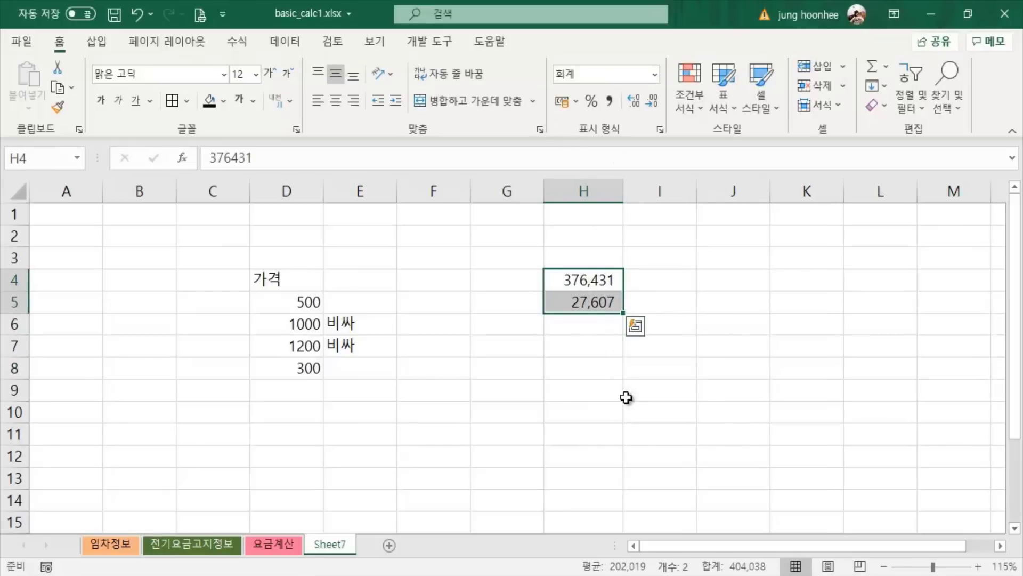
{"action": "left_click", "coordinate": [627, 398]}
Compare the stored values behind the formatted numbers in H4 and H5.
{"action": "left_click", "coordinate": [599, 280]}
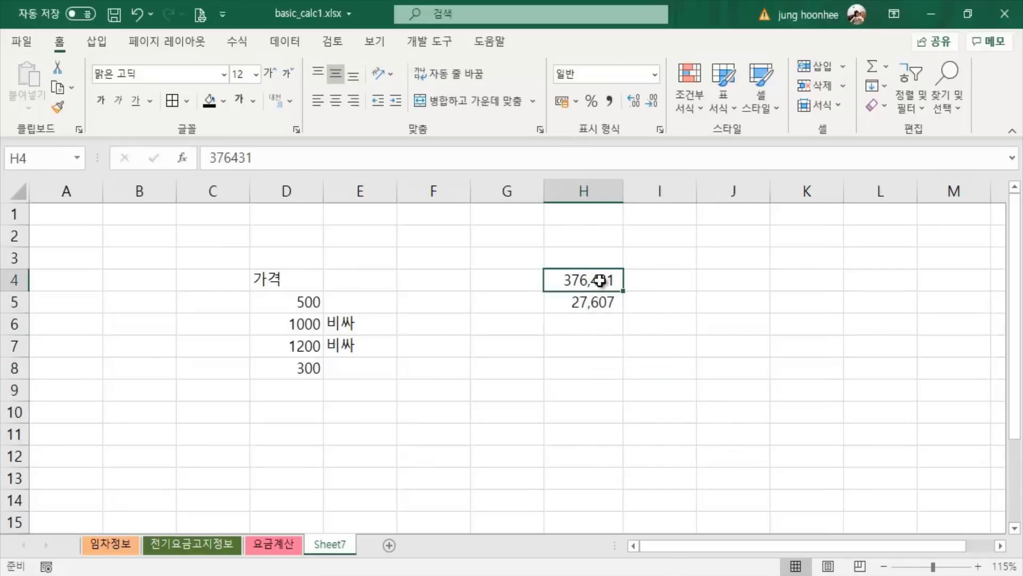
{"action": "left_click", "coordinate": [614, 305]}
{"action": "left_click", "coordinate": [621, 365]}
{"action": "left_click", "coordinate": [610, 282]}
{"action": "left_click", "coordinate": [618, 300]}
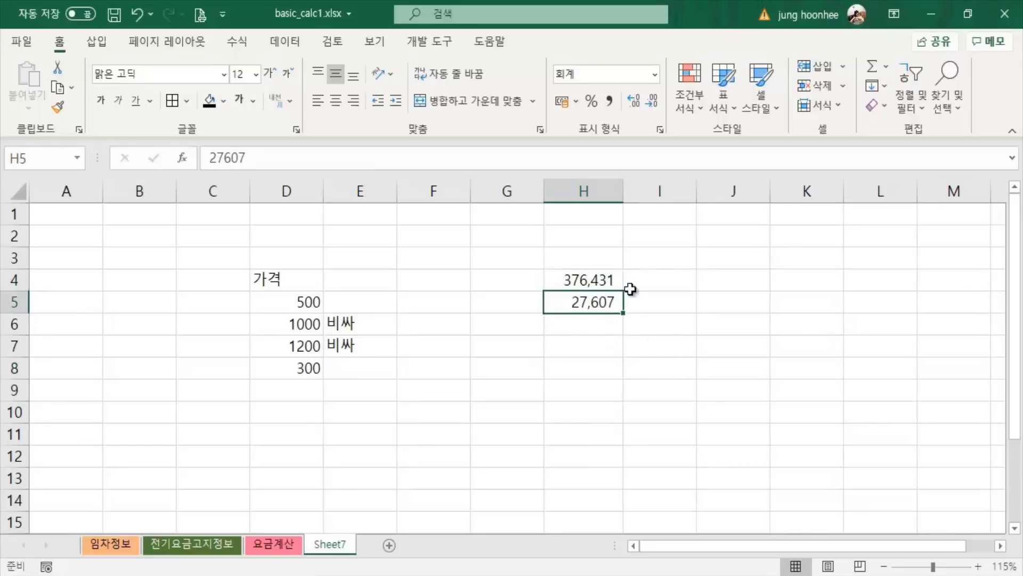
{"action": "left_click", "coordinate": [651, 278]}
{"action": "left_click", "coordinate": [578, 283]}
{"action": "left_click", "coordinate": [644, 283]}
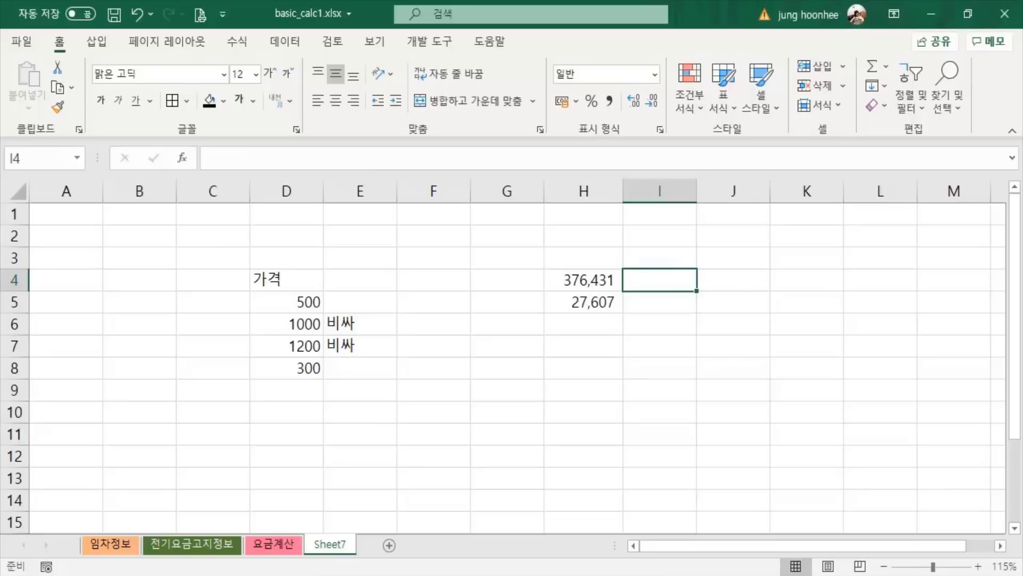
Begin the formula =round(H4, in I4, leaving the digits argument still to fill.
{"action": "type", "text": "="}
{"action": "type", "text": "ro"}
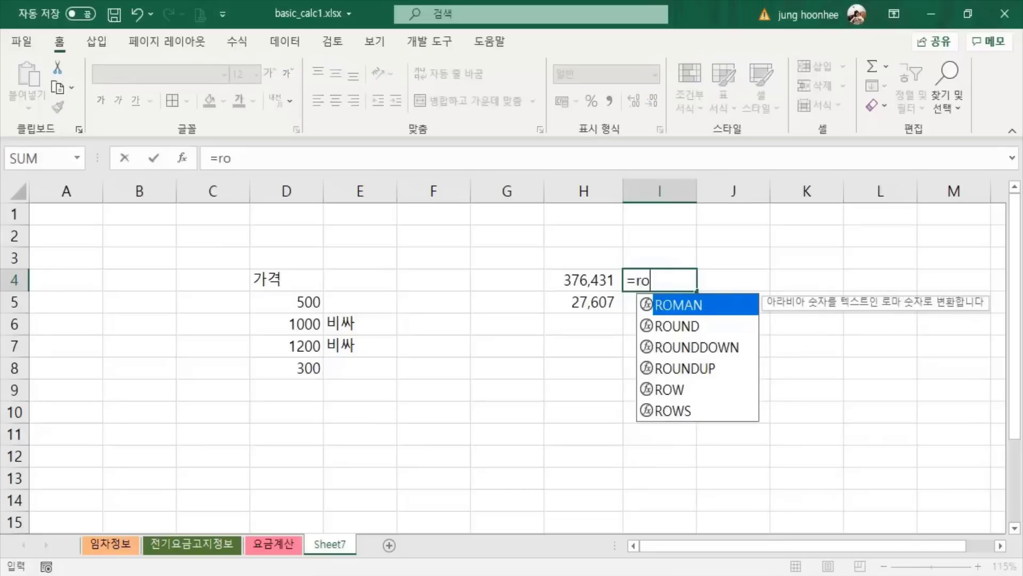
{"action": "type", "text": "und"}
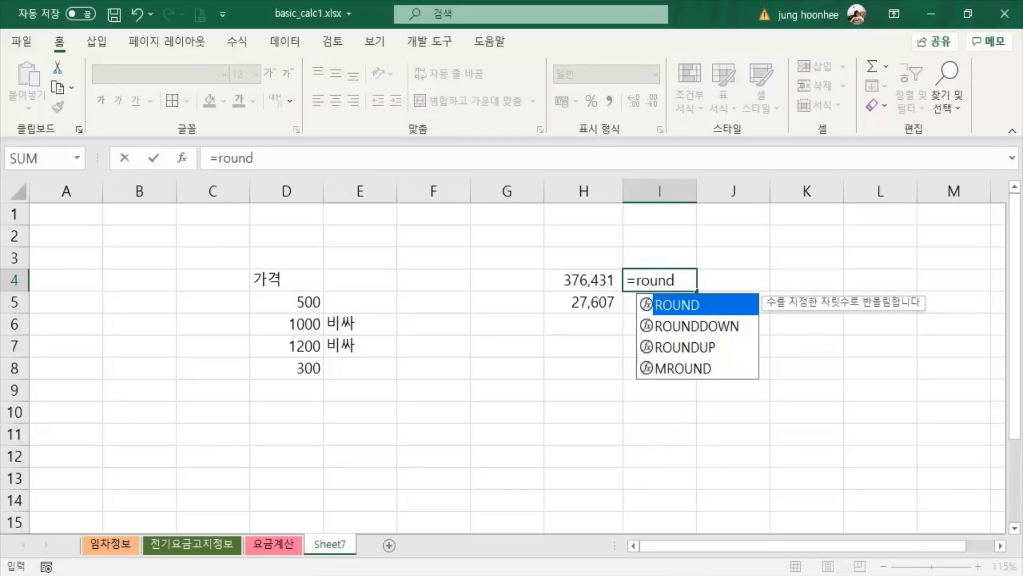
{"action": "type", "text": "("}
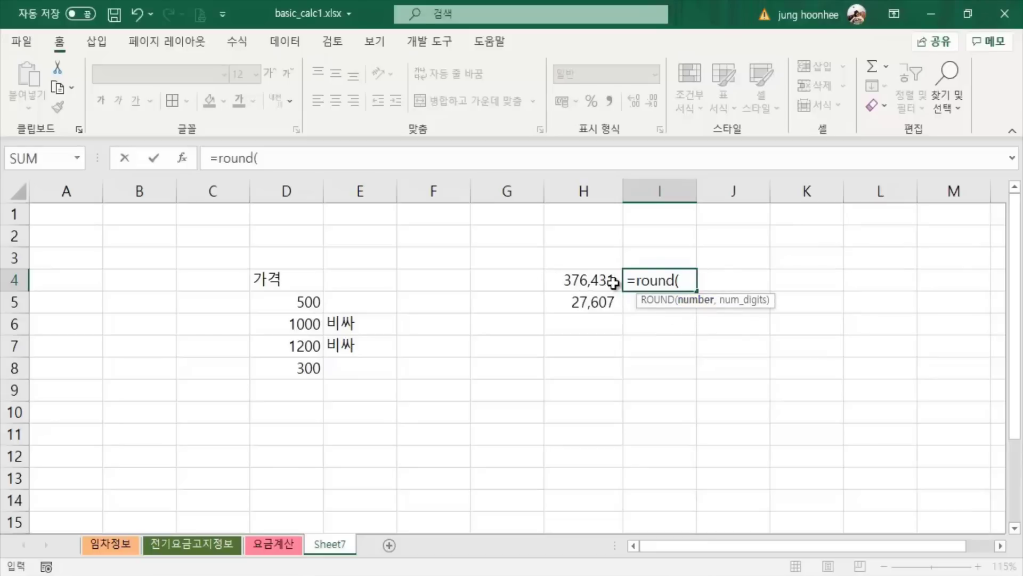
{"action": "left_click", "coordinate": [573, 281]}
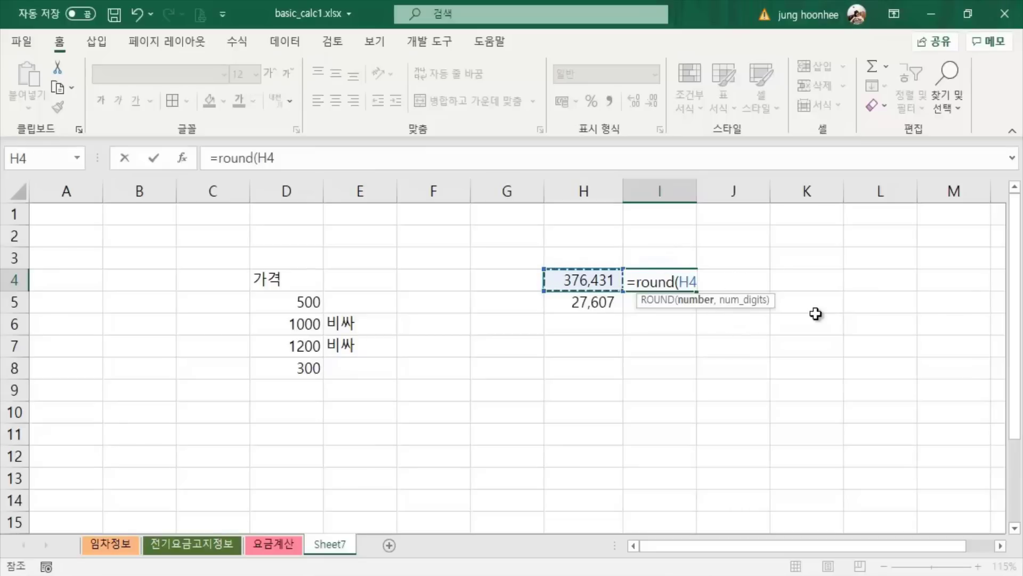
{"action": "type", "text": ",-1"}
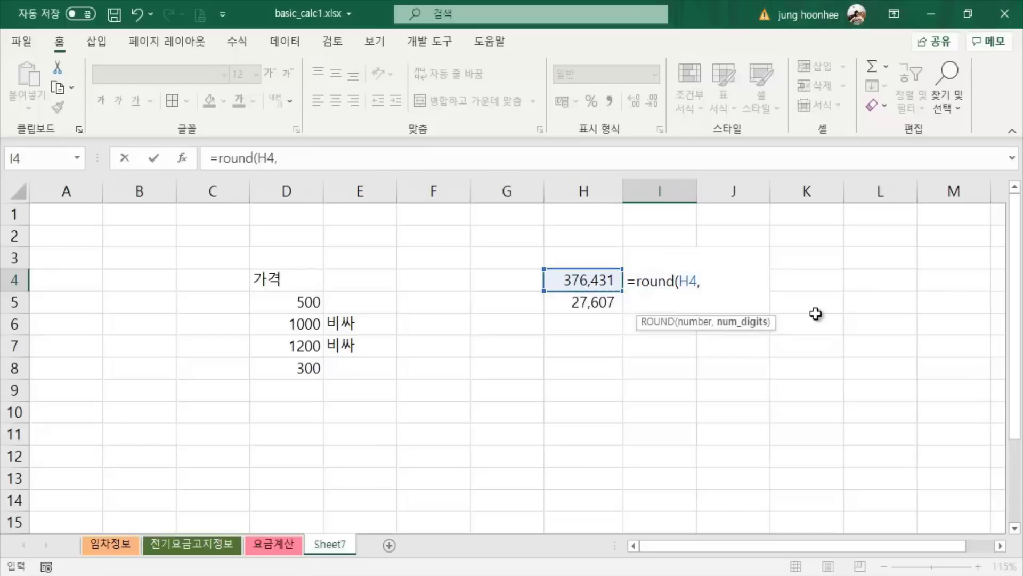
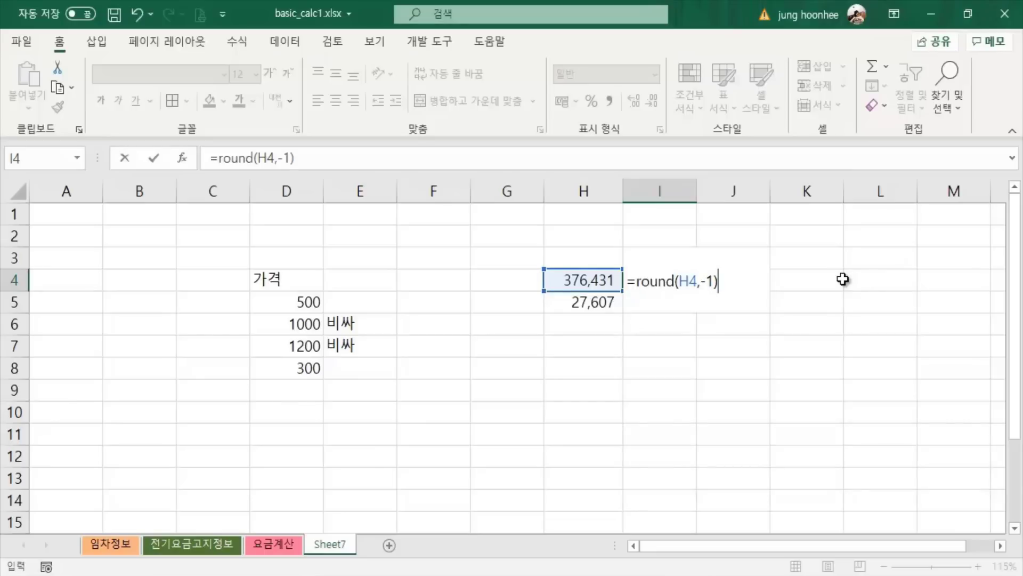
Enter =ROUND(H4,-1) in I4 and fill it to I5, showing 376,430 and 27,610.
{"action": "key", "text": "Return"}
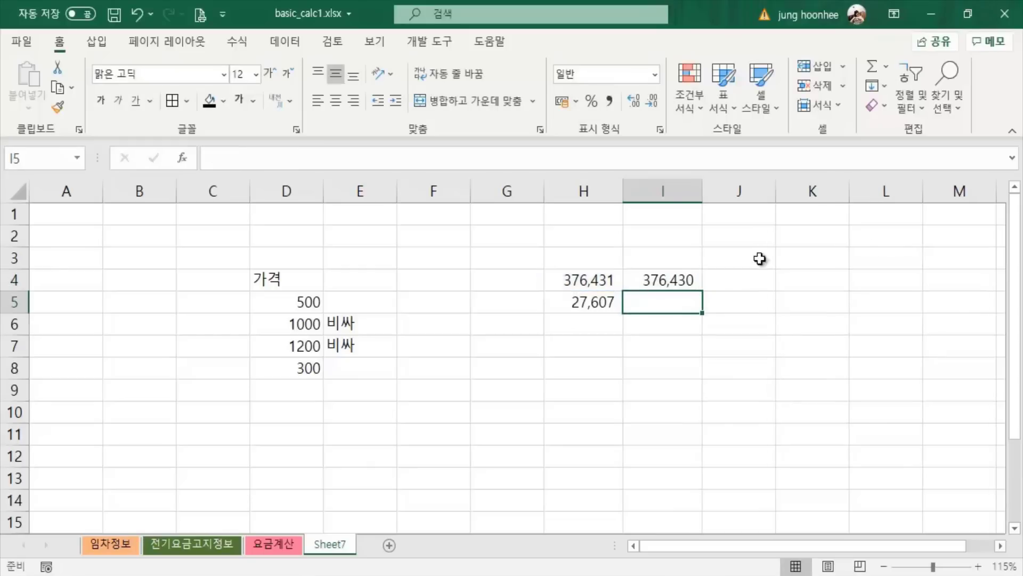
{"action": "left_click", "coordinate": [687, 285]}
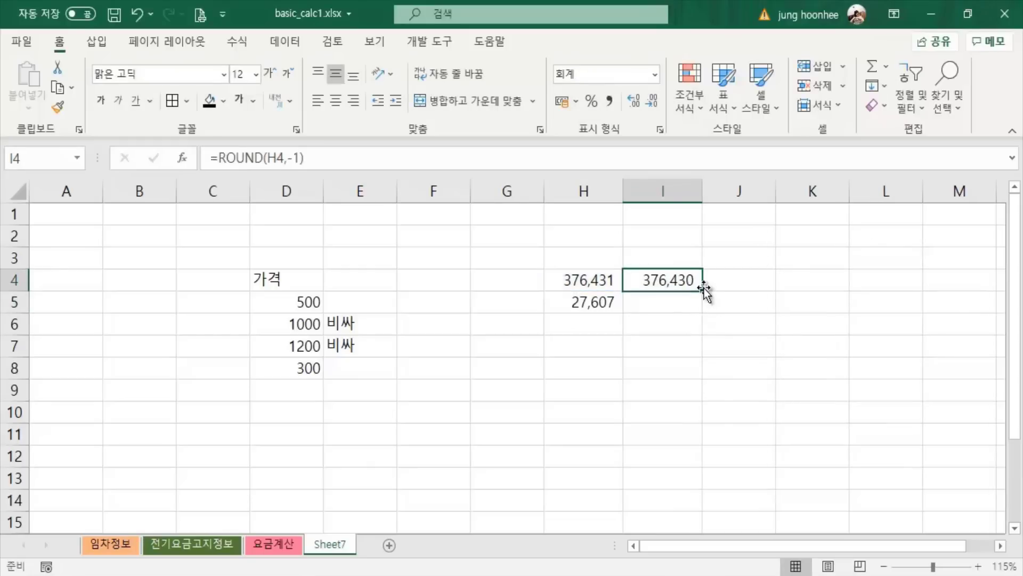
{"action": "left_click_drag", "start_coordinate": [702, 291], "coordinate": [702, 314]}
{"action": "left_click", "coordinate": [674, 373]}
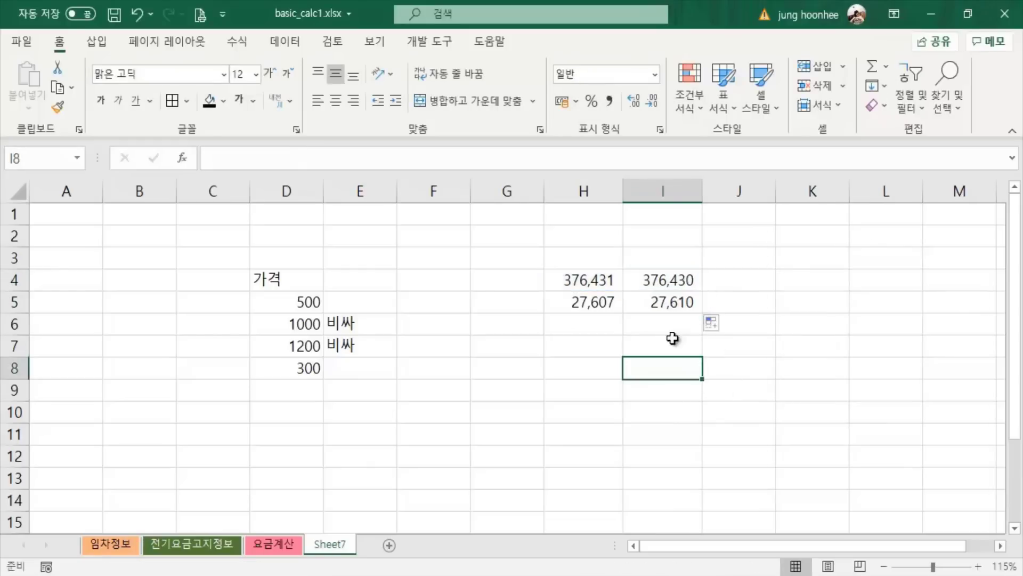
{"action": "left_click", "coordinate": [672, 299]}
{"action": "left_click", "coordinate": [711, 343]}
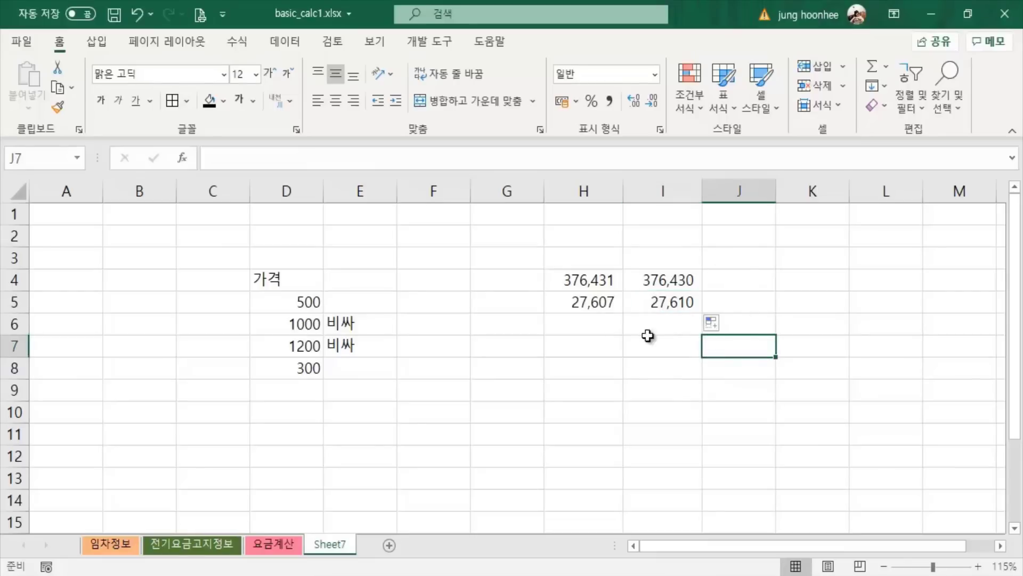
{"action": "left_click", "coordinate": [601, 283]}
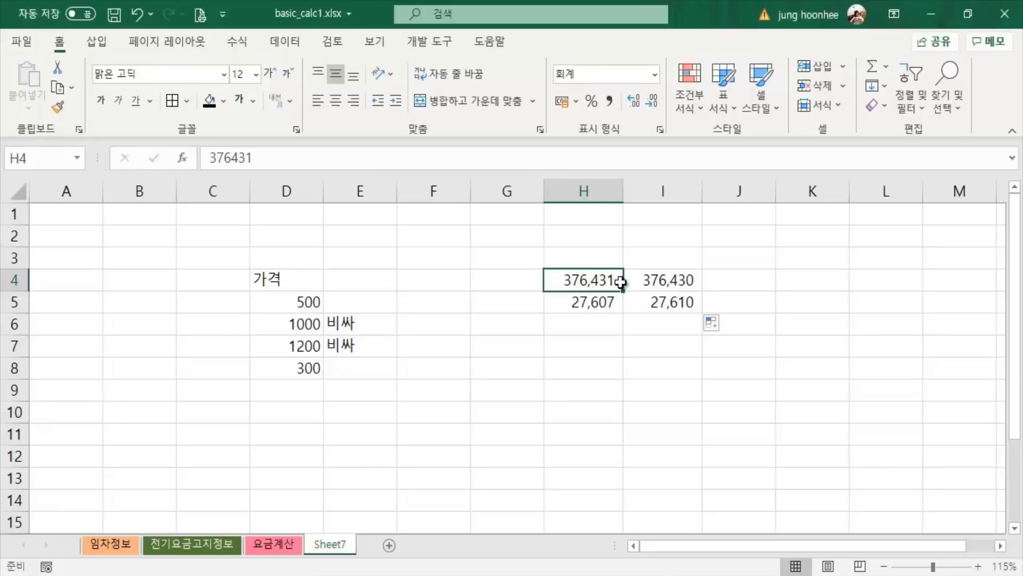
{"action": "left_click", "coordinate": [731, 278]}
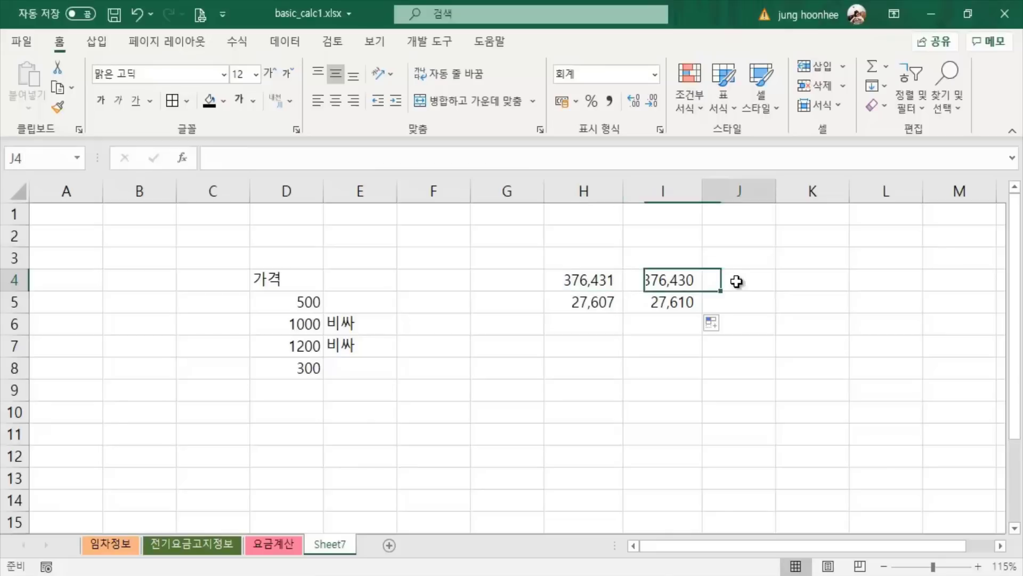
Enter =ROUND(H4,-2) in J4 to round H4 to the nearest hundred, 376,400.
{"action": "left_click", "coordinate": [590, 285]}
{"action": "left_click", "coordinate": [716, 286]}
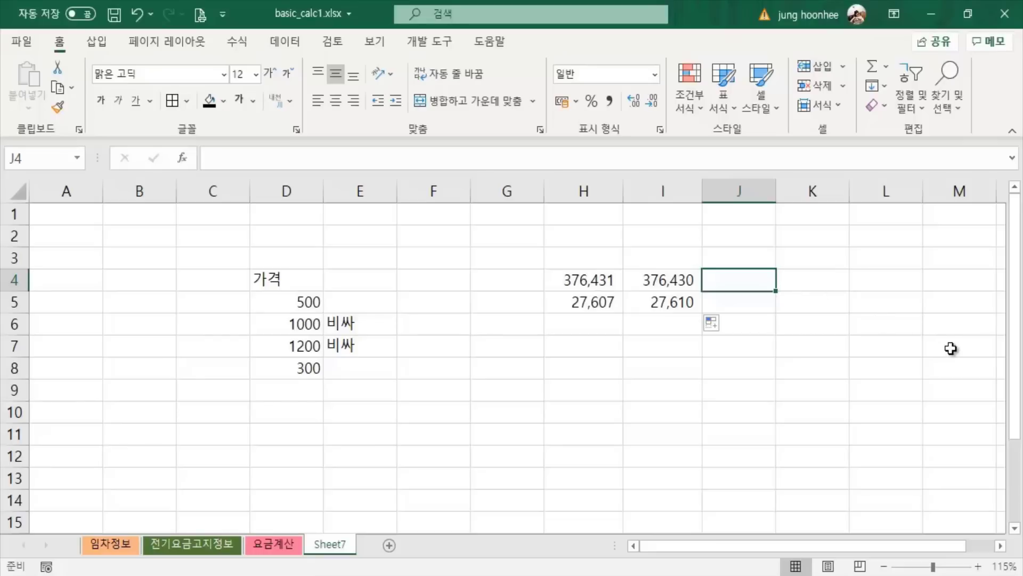
{"action": "type", "text": "=r"}
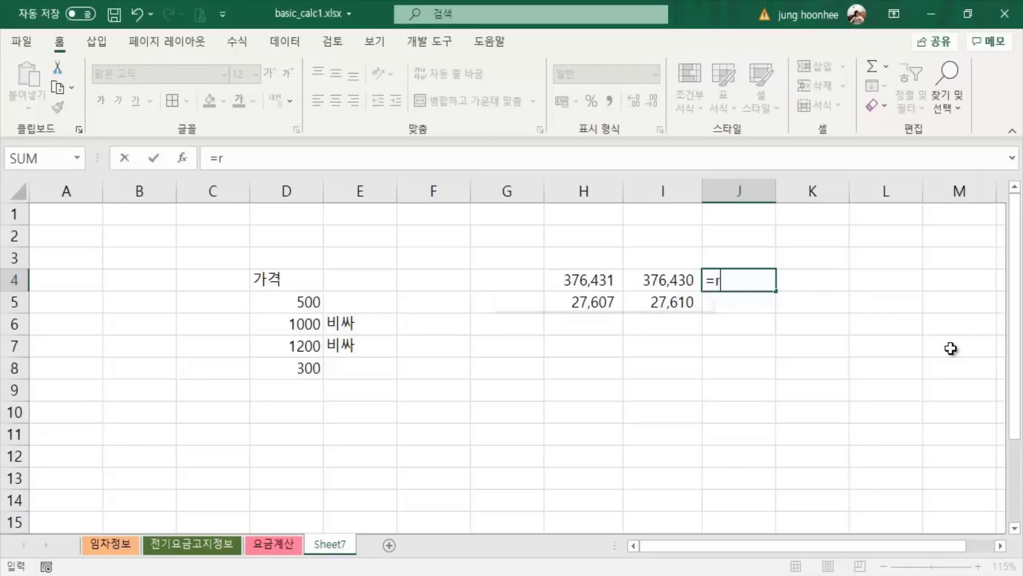
{"action": "type", "text": "ound("}
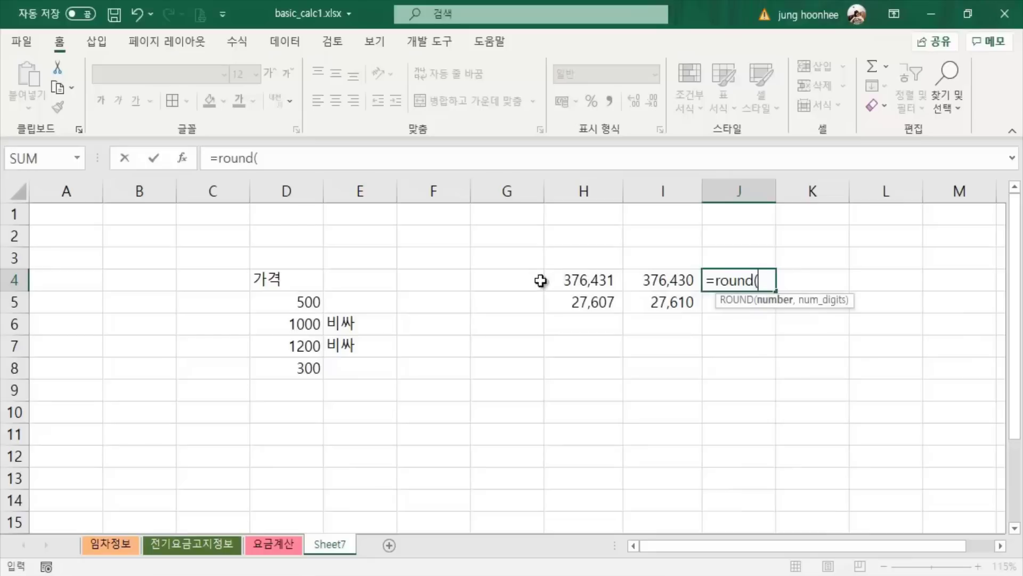
{"action": "left_click", "coordinate": [578, 281]}
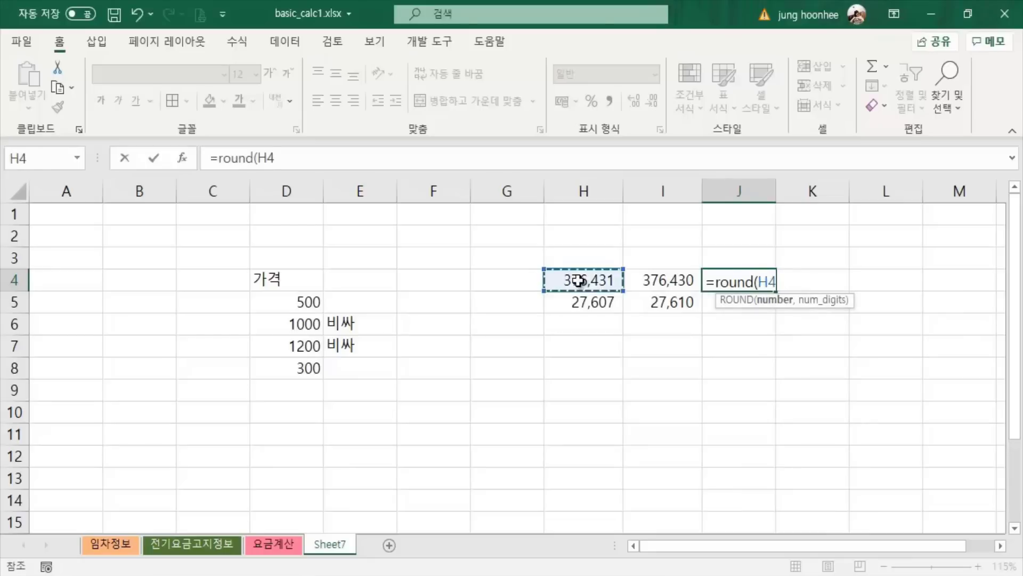
{"action": "type", "text": ","}
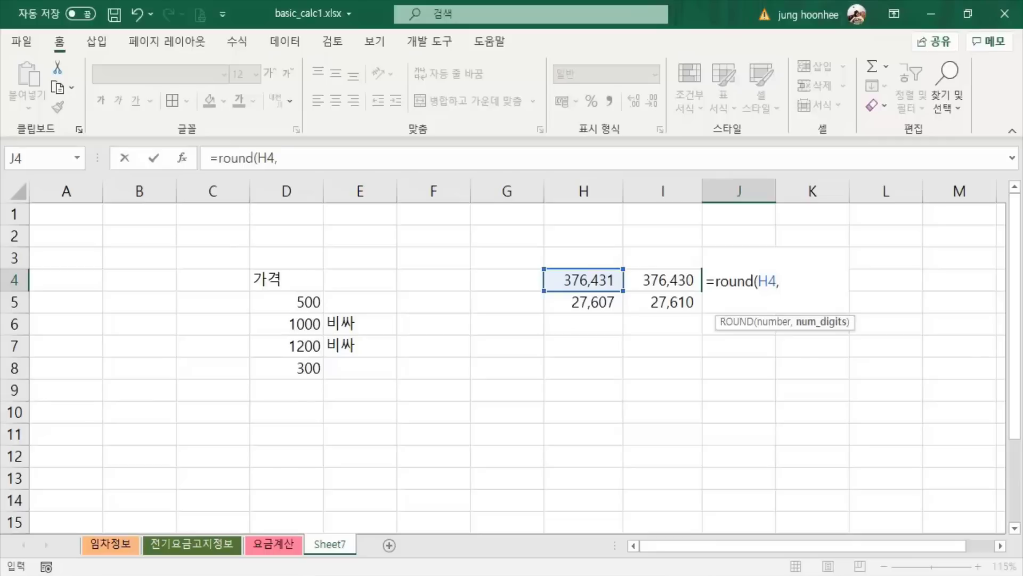
{"action": "type", "text": "-2"}
{"action": "type", "text": ")"}
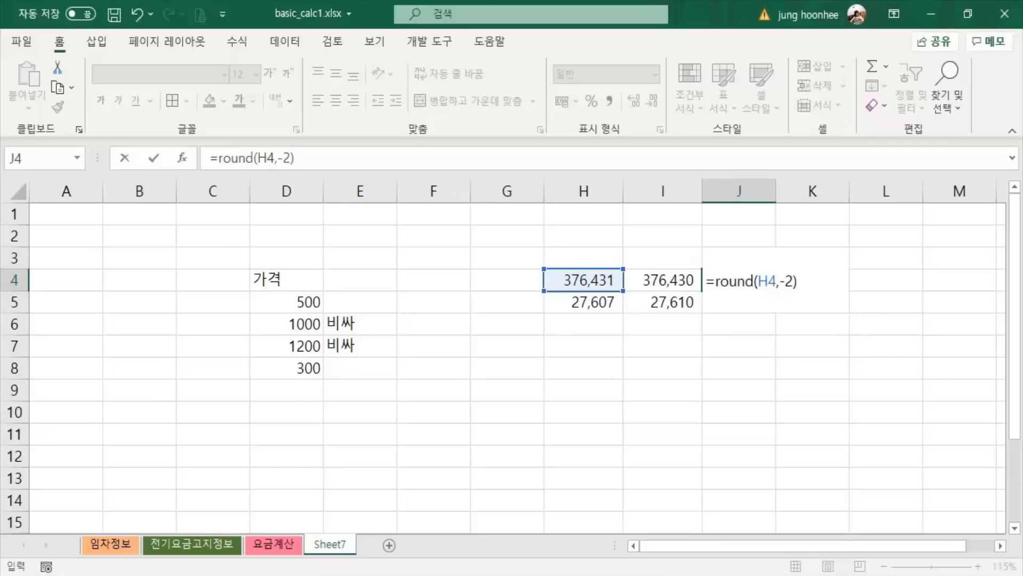
{"action": "key", "text": "Return"}
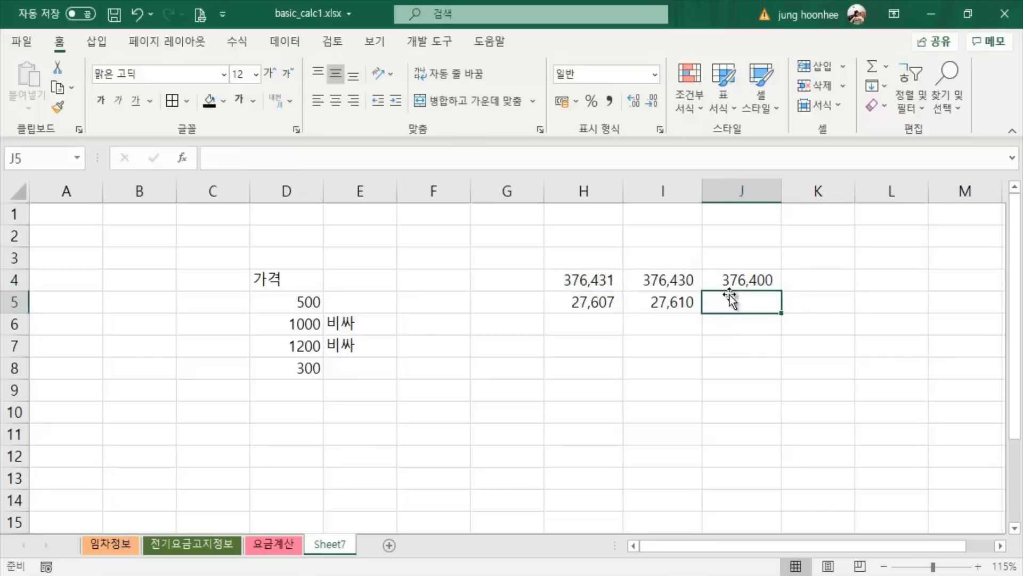
Fill the hundred-rounding formula down to J5, giving 27,600.
{"action": "left_click", "coordinate": [743, 279]}
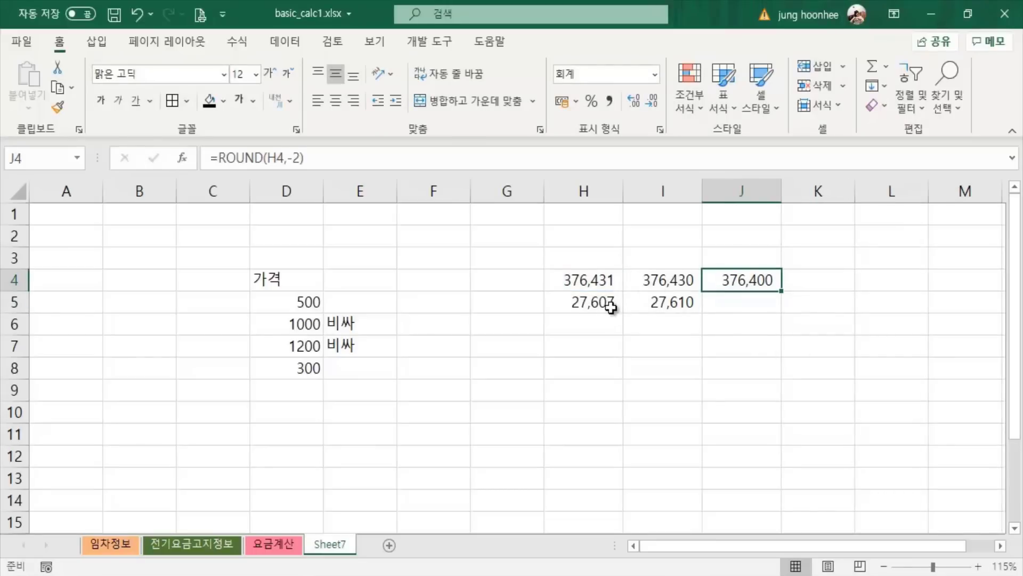
{"action": "left_click_drag", "start_coordinate": [781, 291], "coordinate": [782, 308]}
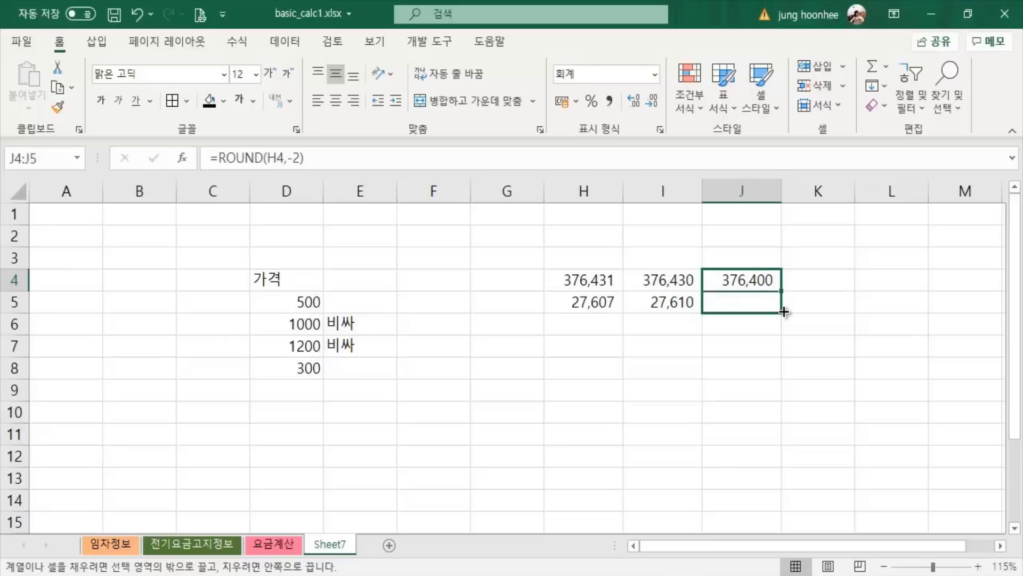
{"action": "left_click", "coordinate": [850, 361]}
{"action": "left_click", "coordinate": [711, 416]}
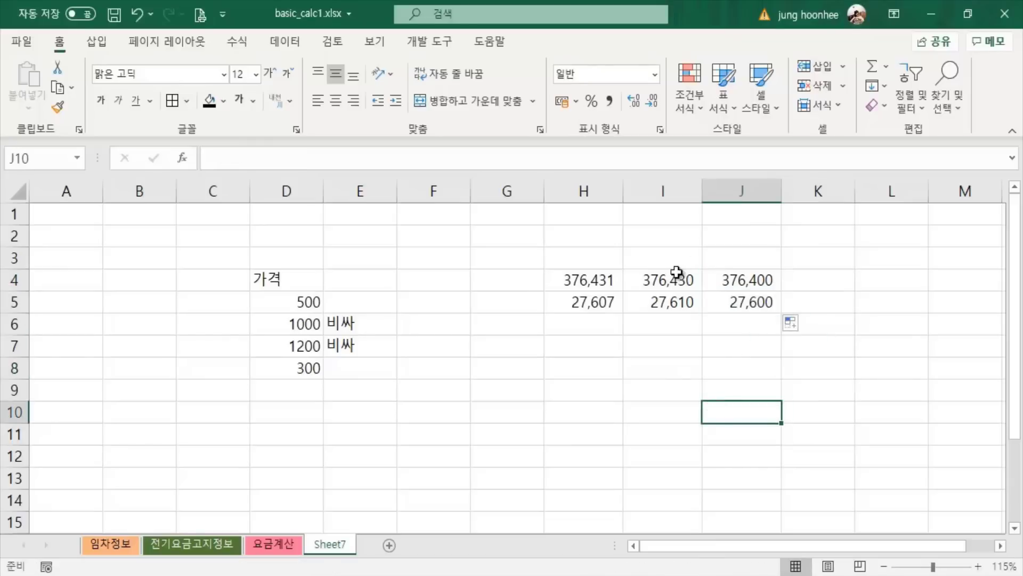
{"action": "left_click", "coordinate": [825, 393]}
{"action": "left_click", "coordinate": [772, 278]}
{"action": "left_click", "coordinate": [770, 304]}
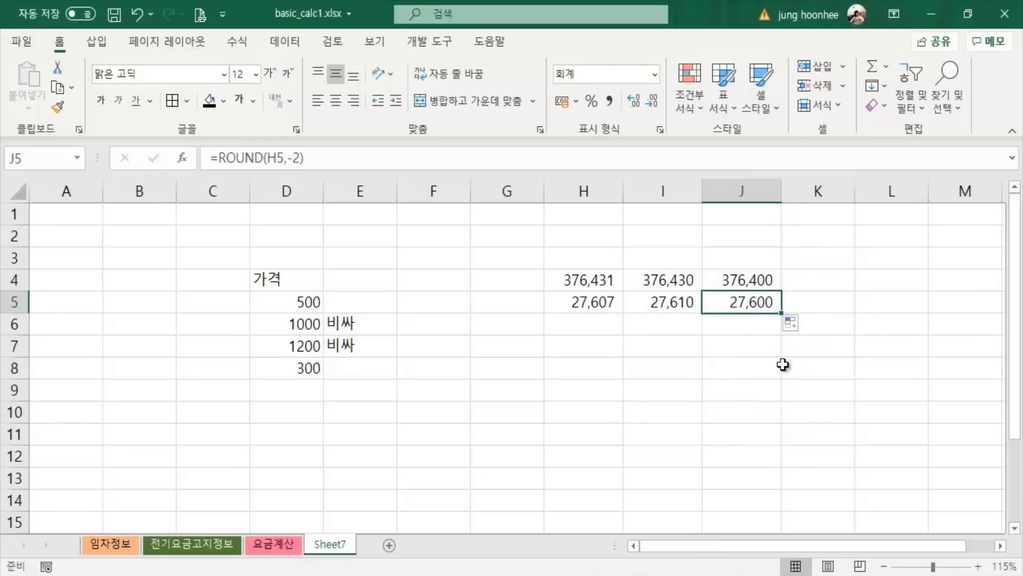
{"action": "left_click", "coordinate": [783, 367]}
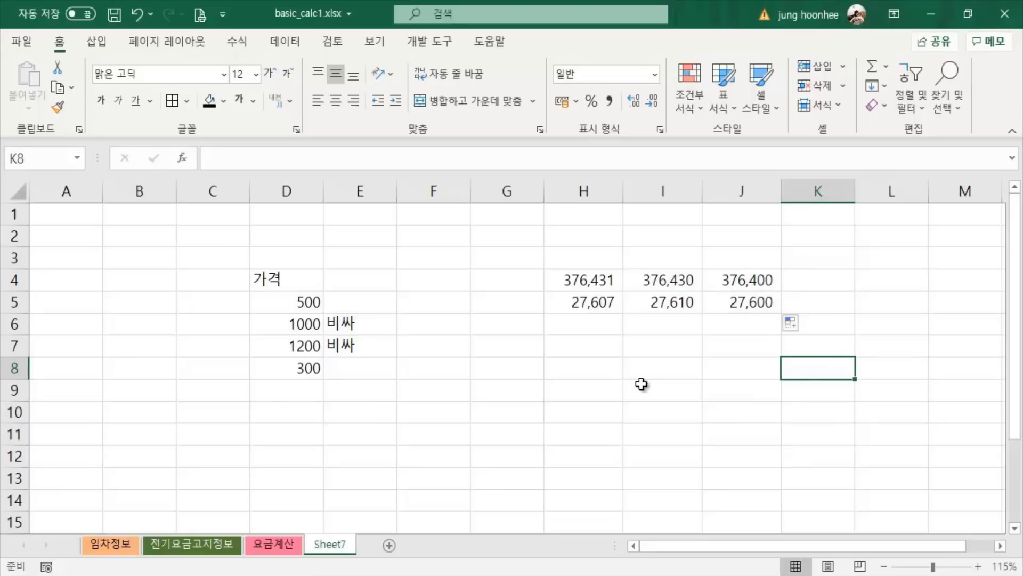
Enter =ROUND(H4,-3) in K4 and fill it to K5, showing 376,000 and 28,000.
{"action": "left_click", "coordinate": [827, 281]}
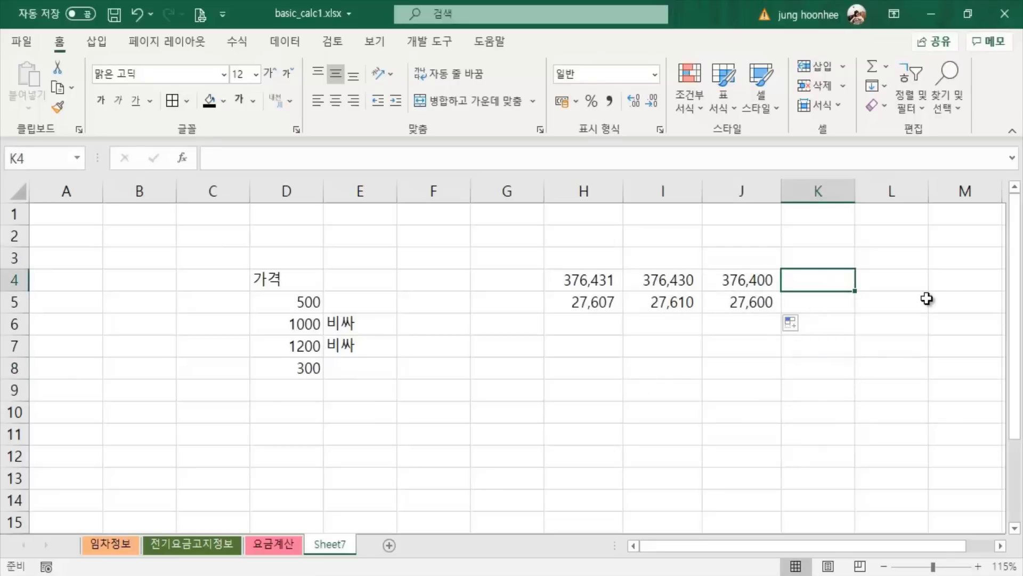
{"action": "type", "text": "=roun"}
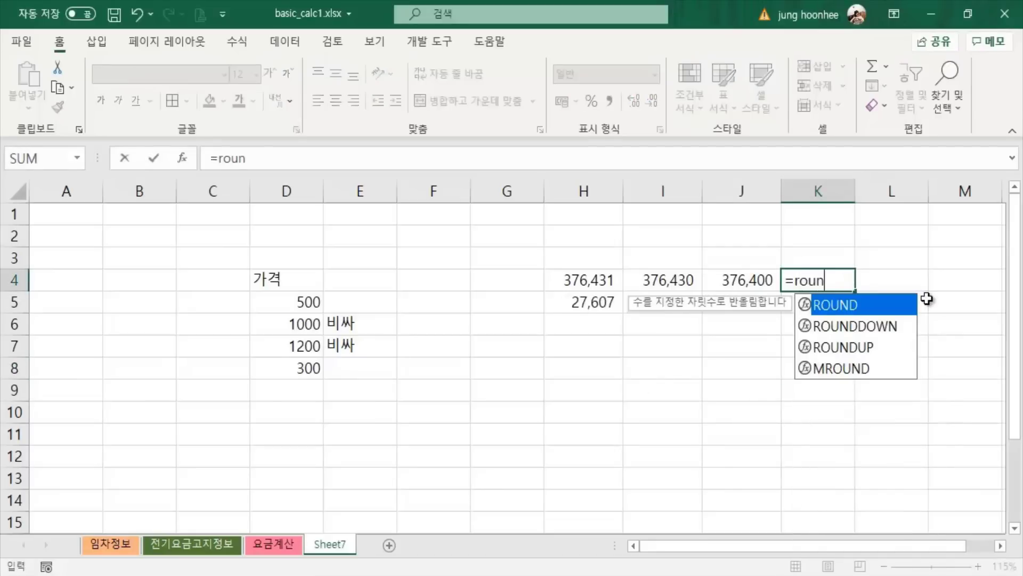
{"action": "type", "text": "d("}
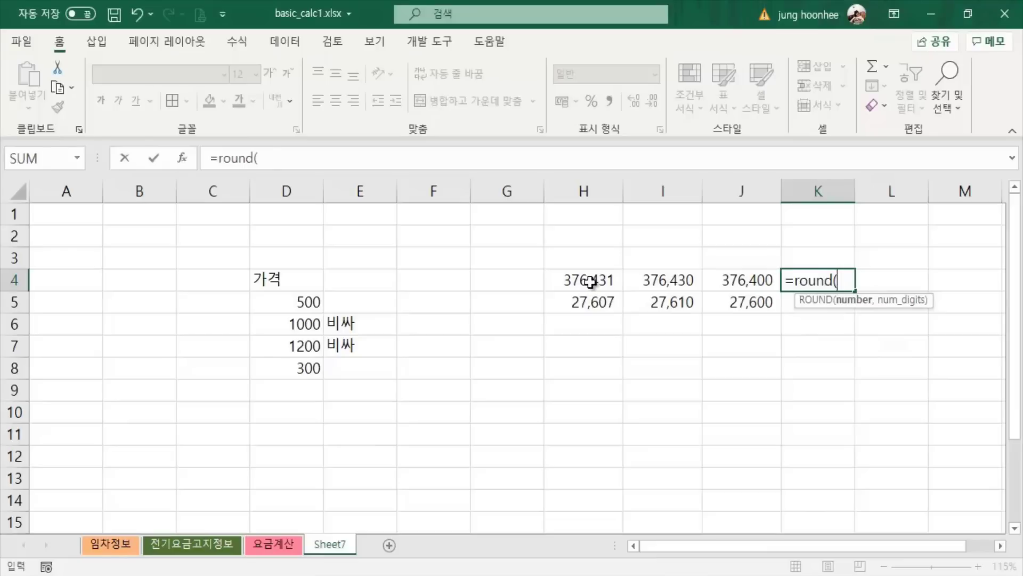
{"action": "left_click", "coordinate": [590, 282]}
{"action": "type", "text": ",-3"}
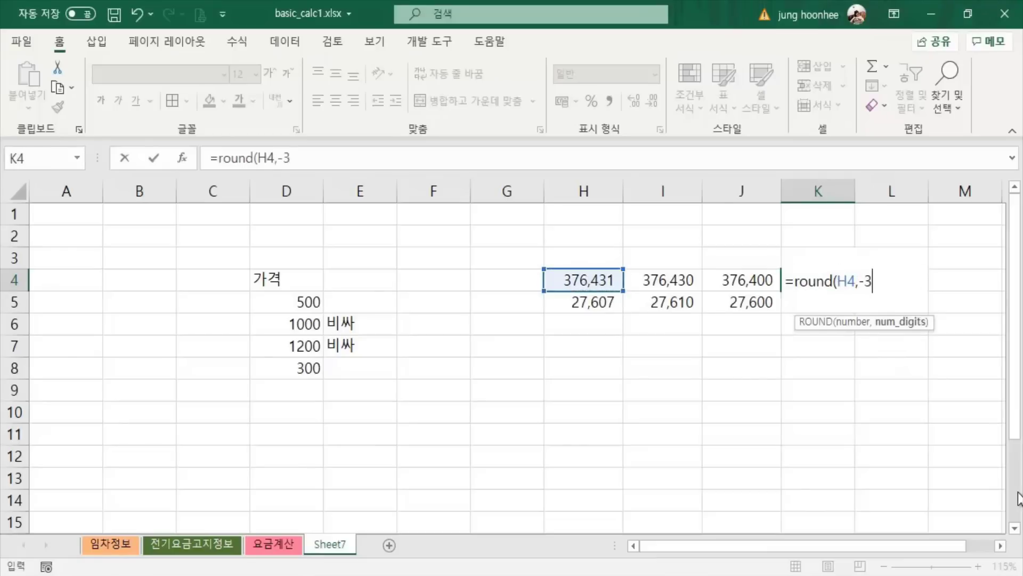
{"action": "type", "text": ")"}
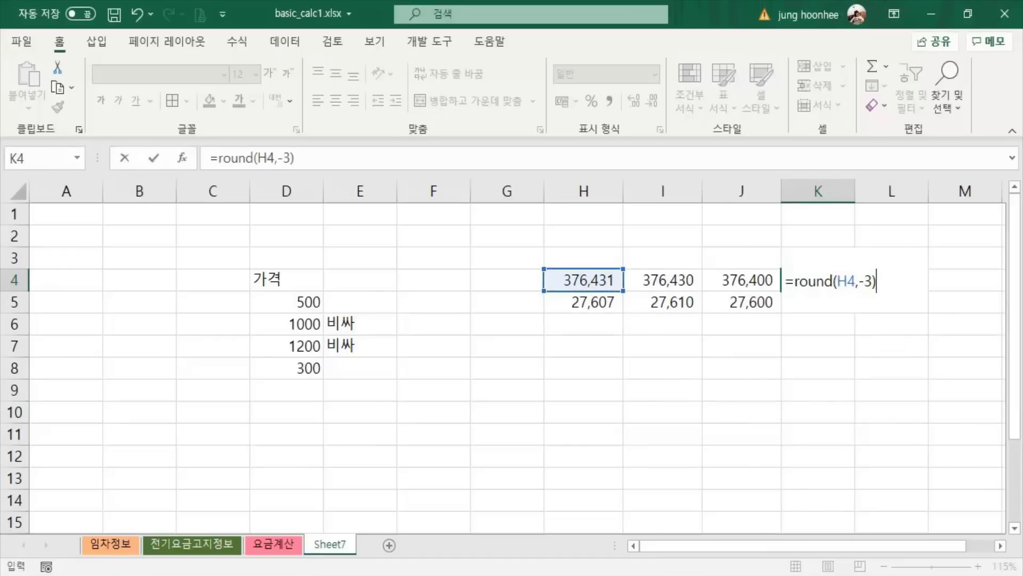
{"action": "key", "text": "Return"}
{"action": "left_click", "coordinate": [826, 283]}
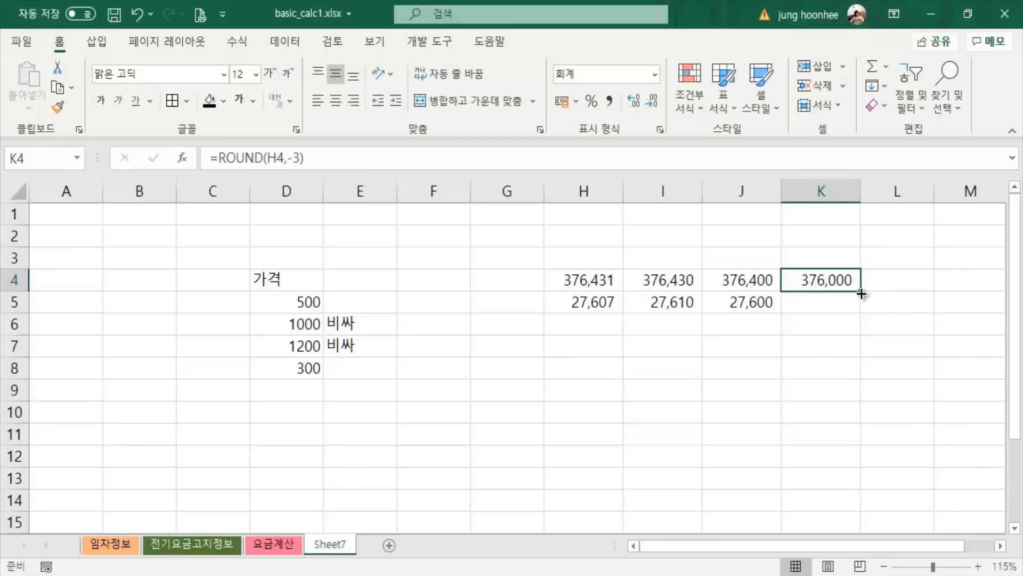
{"action": "left_click_drag", "start_coordinate": [862, 293], "coordinate": [862, 309]}
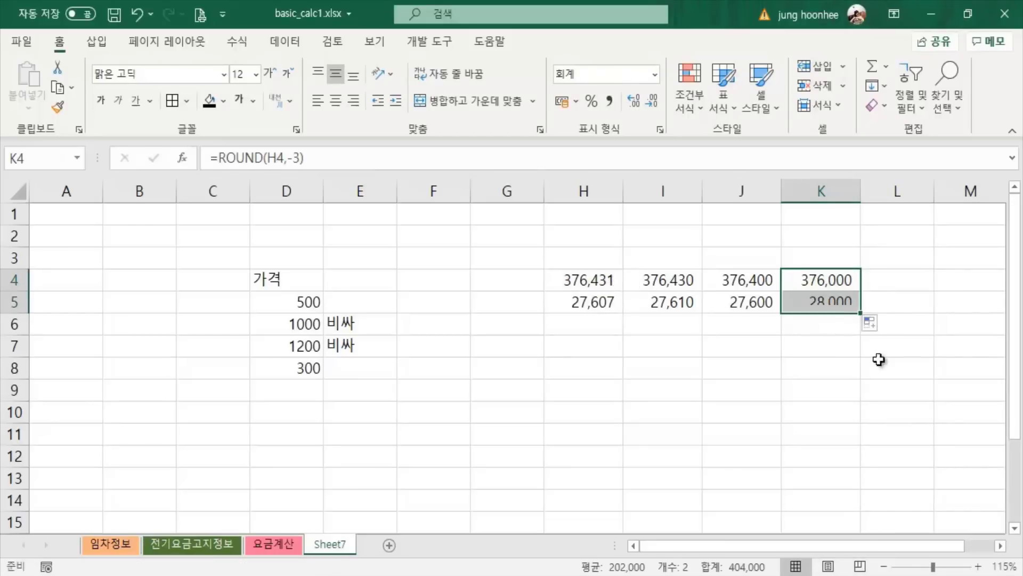
{"action": "left_click", "coordinate": [835, 306]}
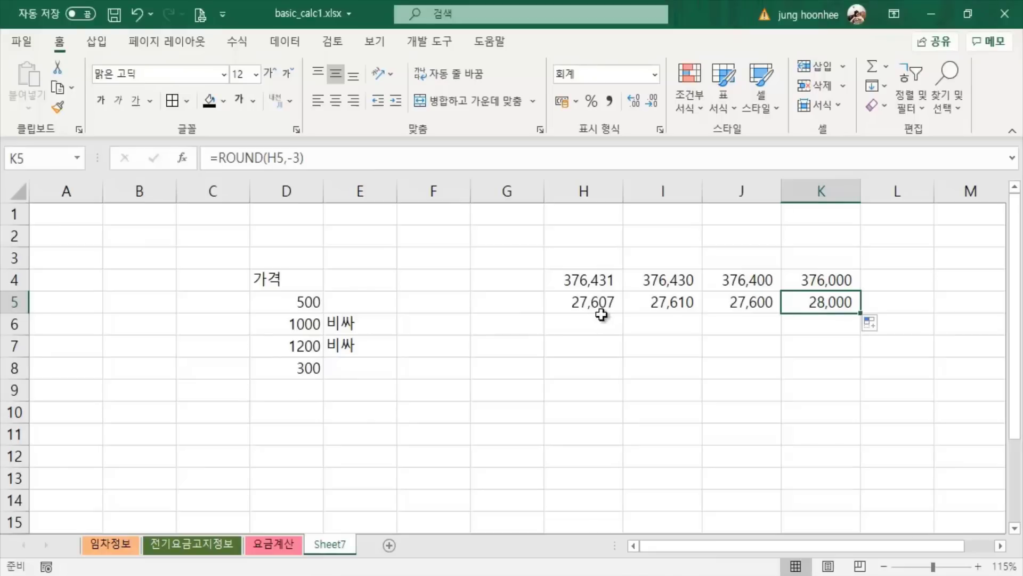
{"action": "left_click", "coordinate": [739, 387]}
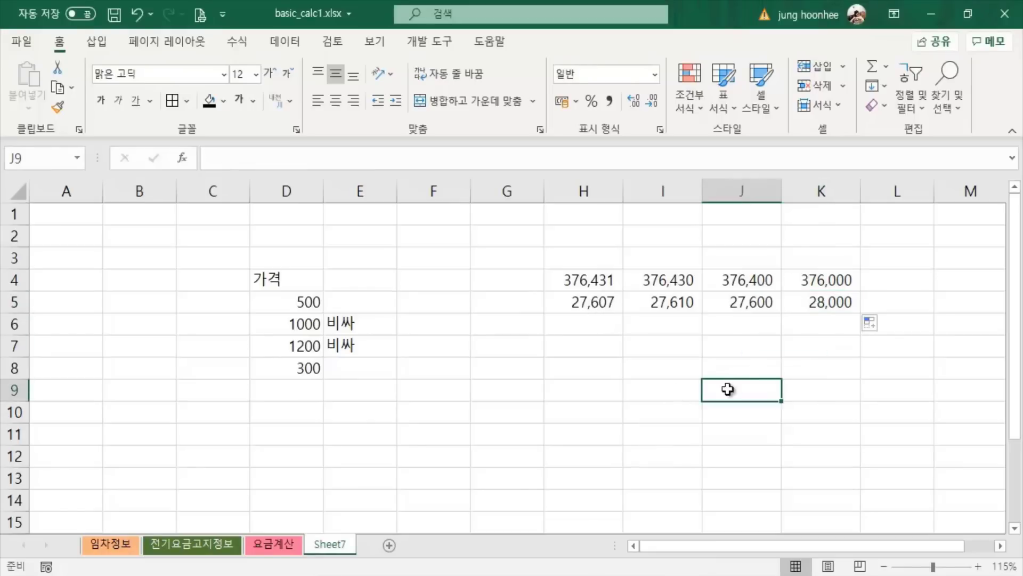
{"action": "left_click_drag", "start_coordinate": [670, 280], "coordinate": [675, 312]}
{"action": "left_click", "coordinate": [677, 385]}
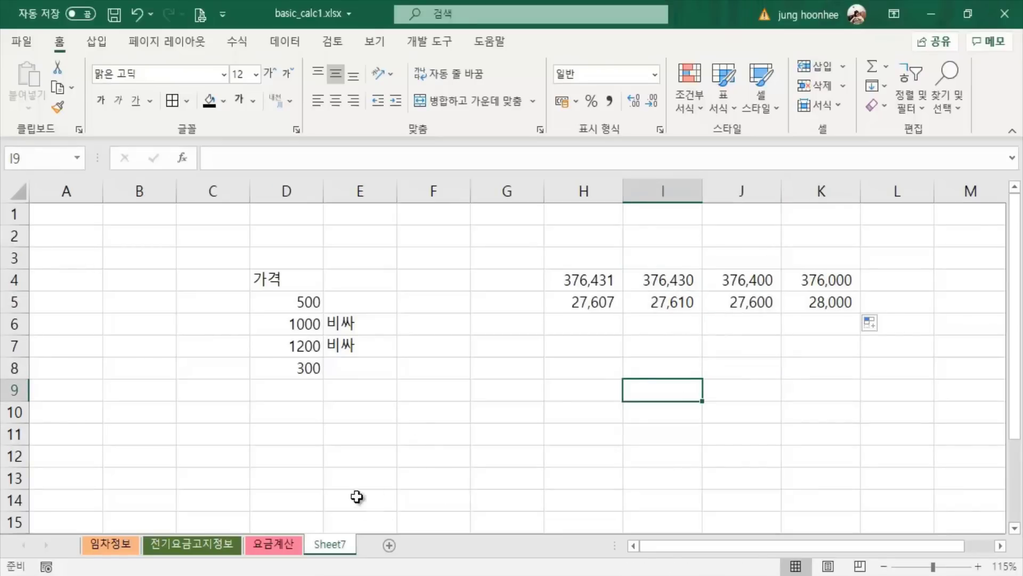
On the 요금계산 sheet, wrap M9's IF charge formula in ROUND(...,-1).
{"action": "left_click", "coordinate": [285, 547]}
{"action": "left_click", "coordinate": [813, 421]}
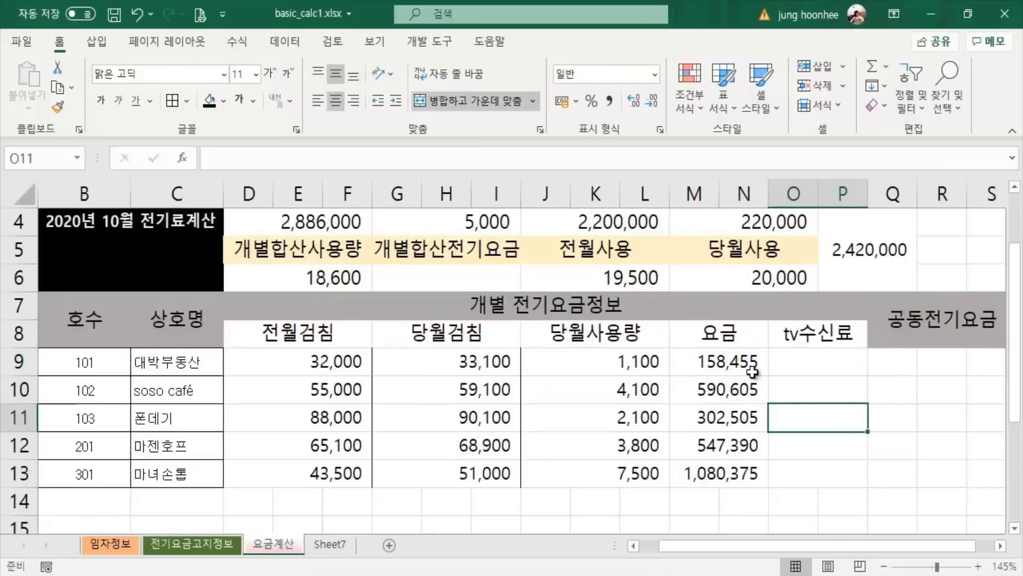
{"action": "left_click", "coordinate": [749, 367]}
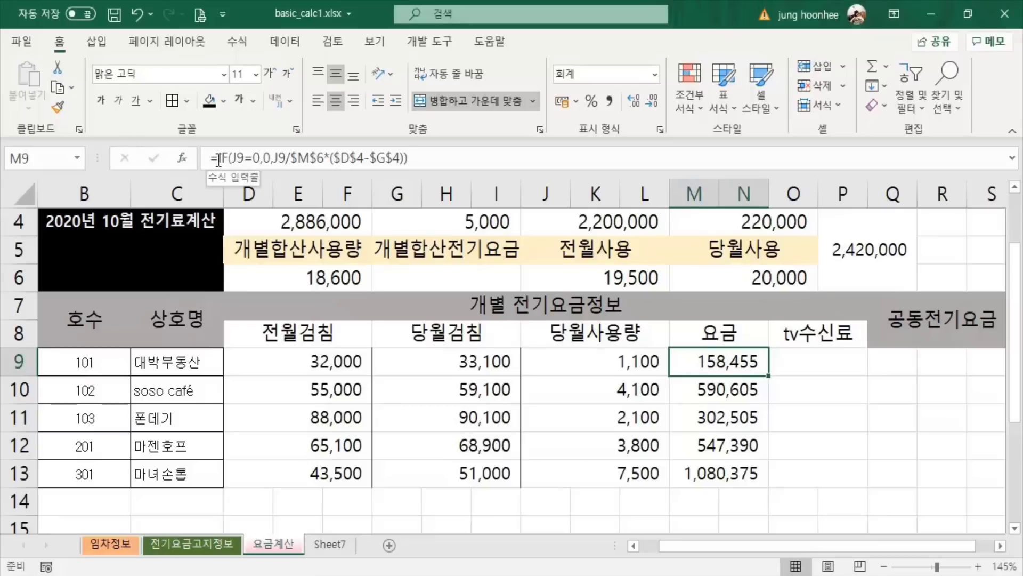
{"action": "left_click_drag", "start_coordinate": [219, 160], "coordinate": [428, 149]}
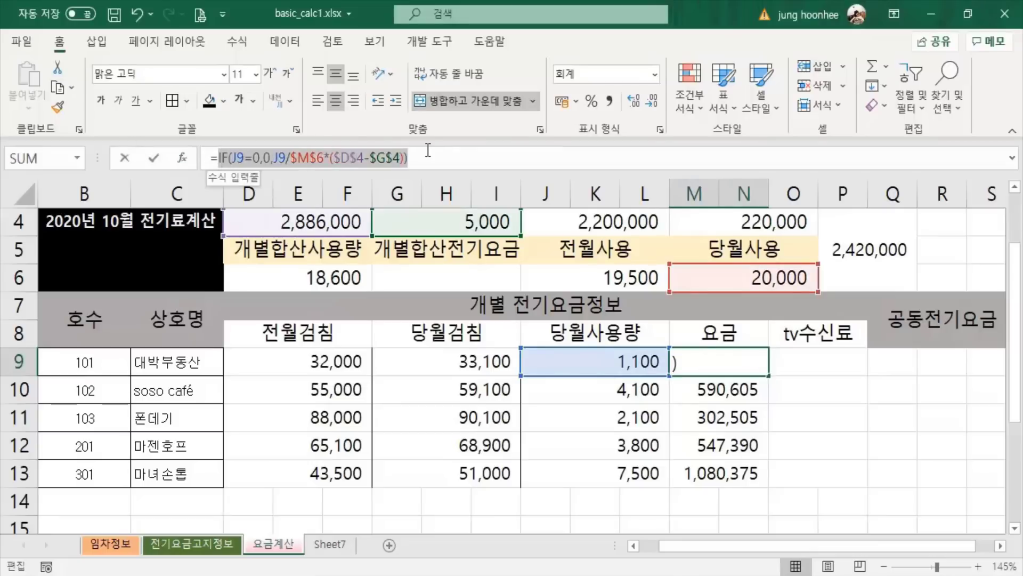
{"action": "left_click", "coordinate": [218, 158]}
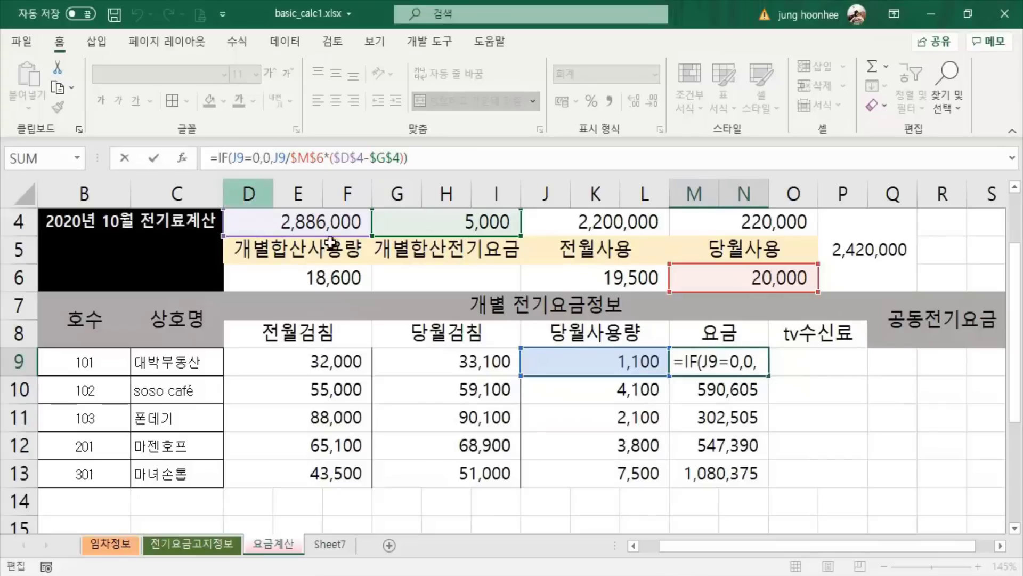
{"action": "type", "text": "r"}
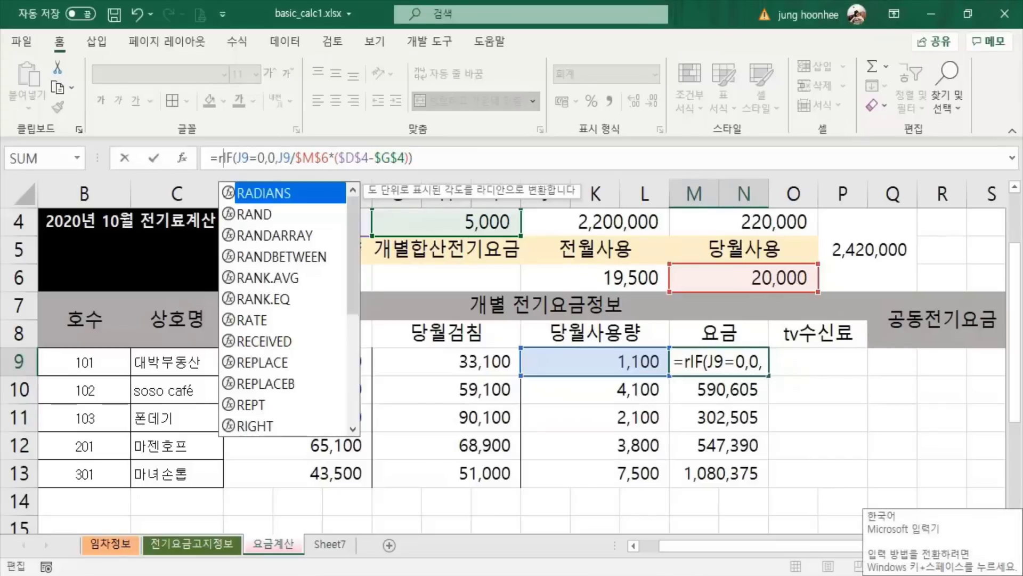
{"action": "type", "text": "oun"}
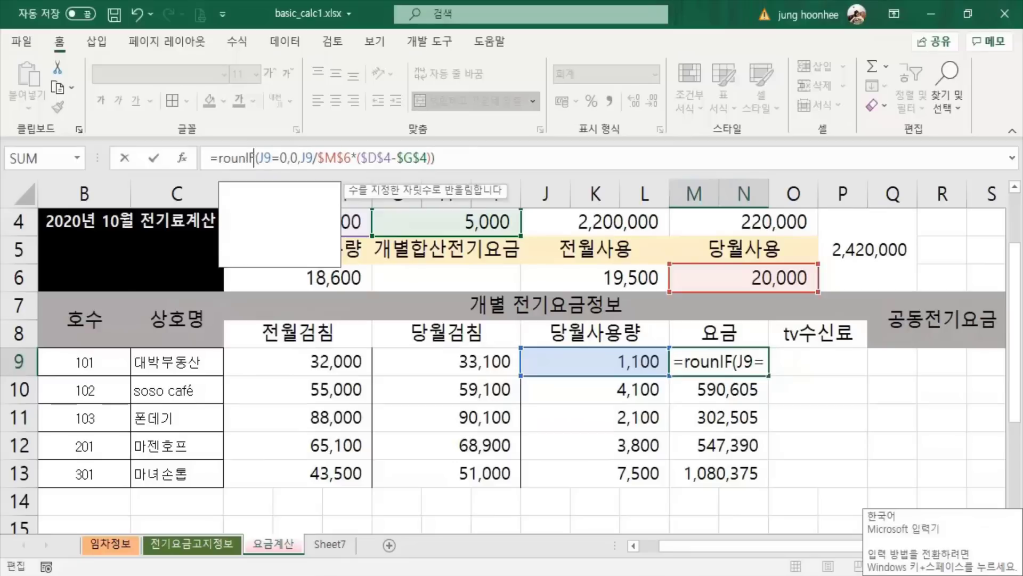
{"action": "type", "text": "d("}
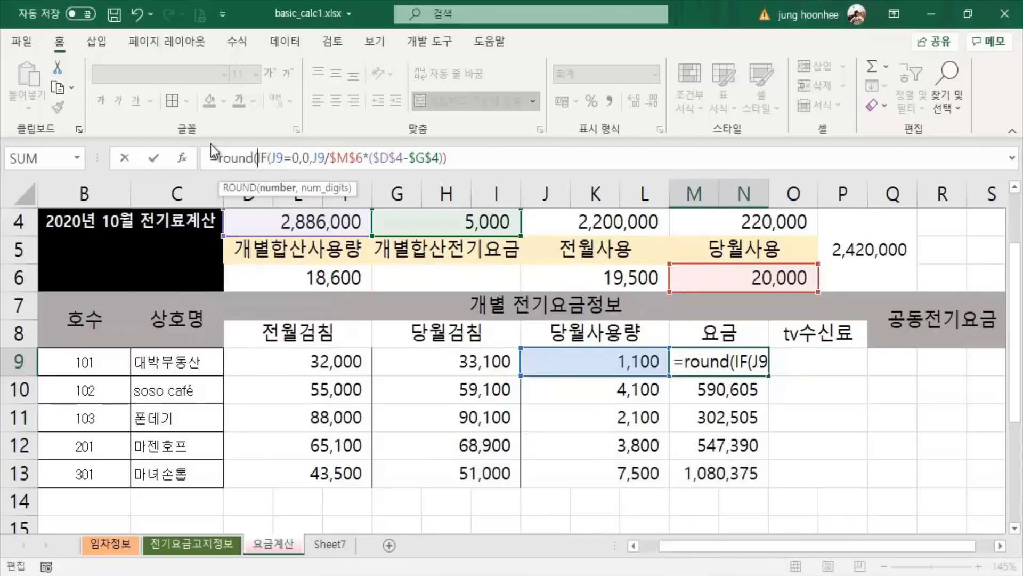
{"action": "left_click", "coordinate": [463, 159]}
{"action": "type", "text": ",-1"}
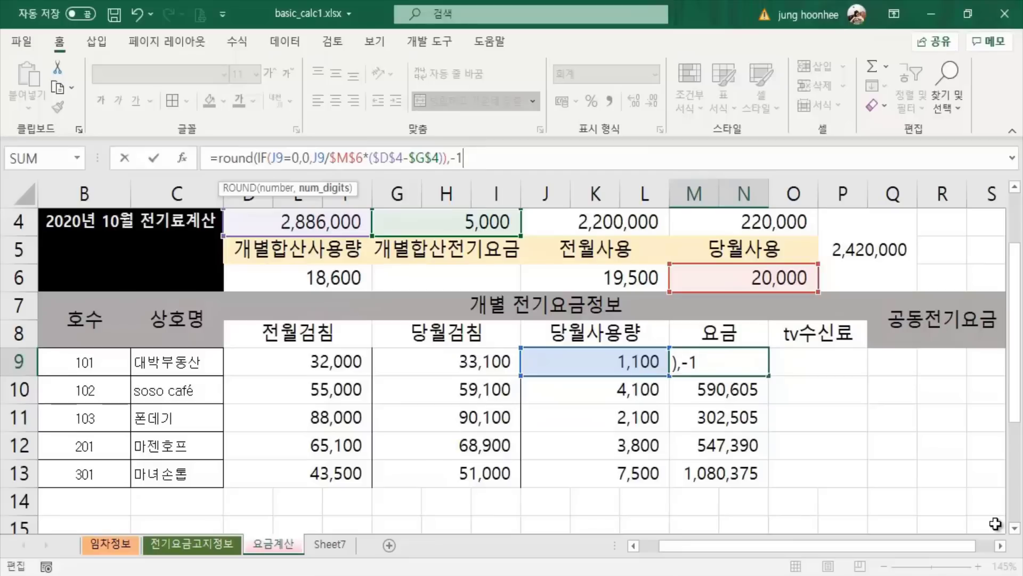
{"action": "type", "text": ")"}
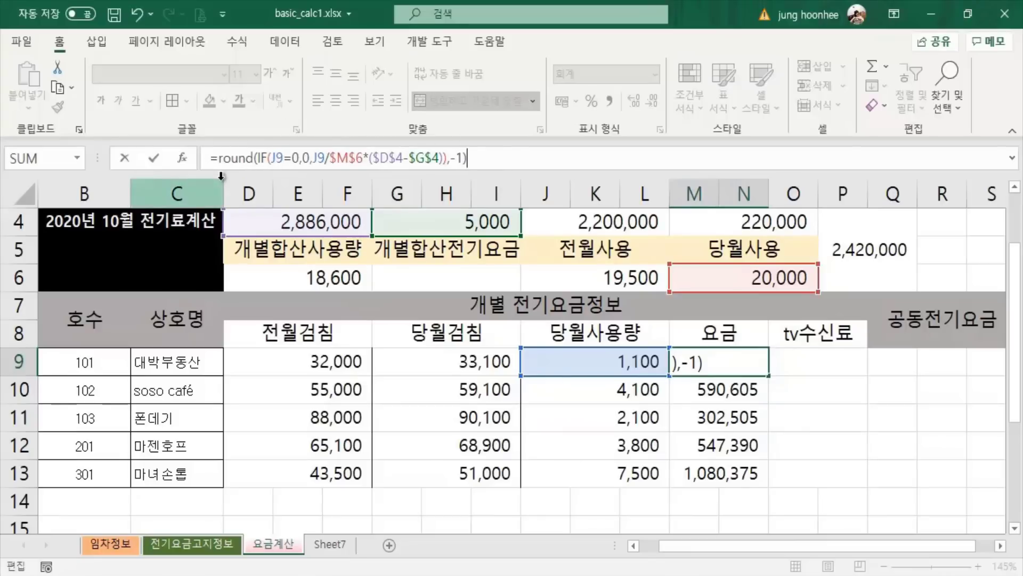
{"action": "key", "text": "Return"}
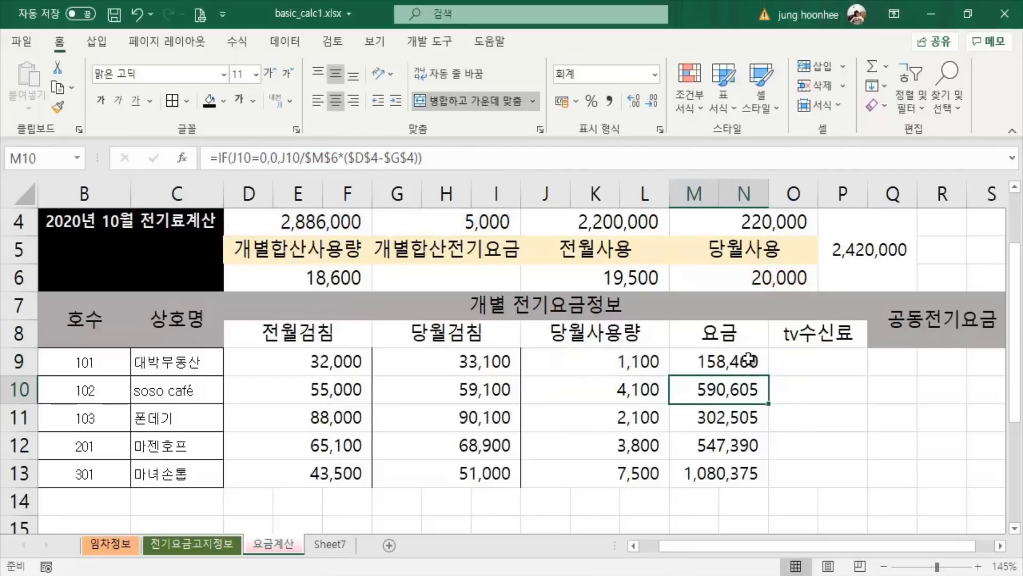
Fill the rounded charge formula down to M13, e.g. 590,610 and 1,080,380.
{"action": "left_click", "coordinate": [750, 359]}
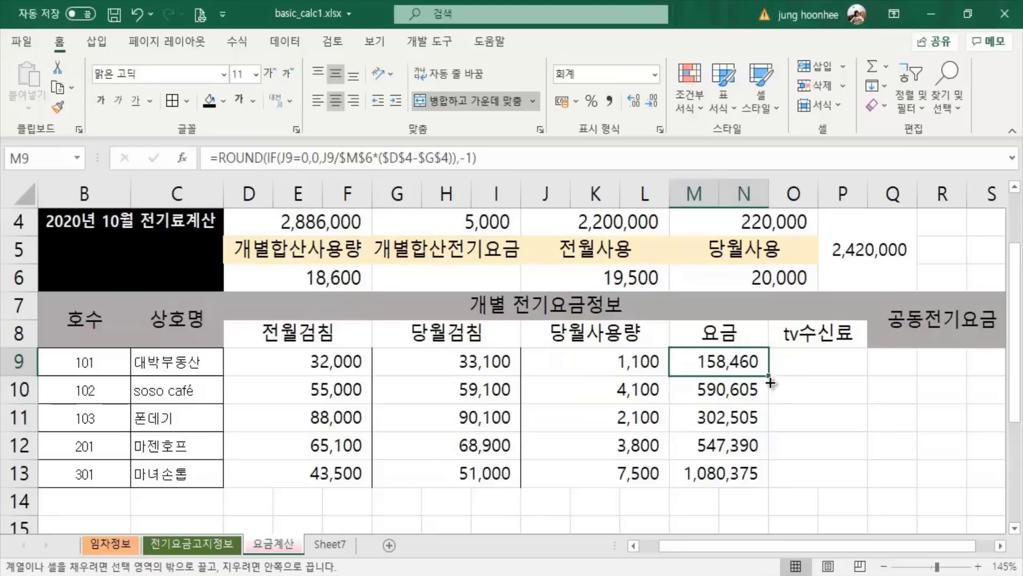
{"action": "left_click_drag", "start_coordinate": [771, 376], "coordinate": [770, 482]}
{"action": "left_click", "coordinate": [849, 496]}
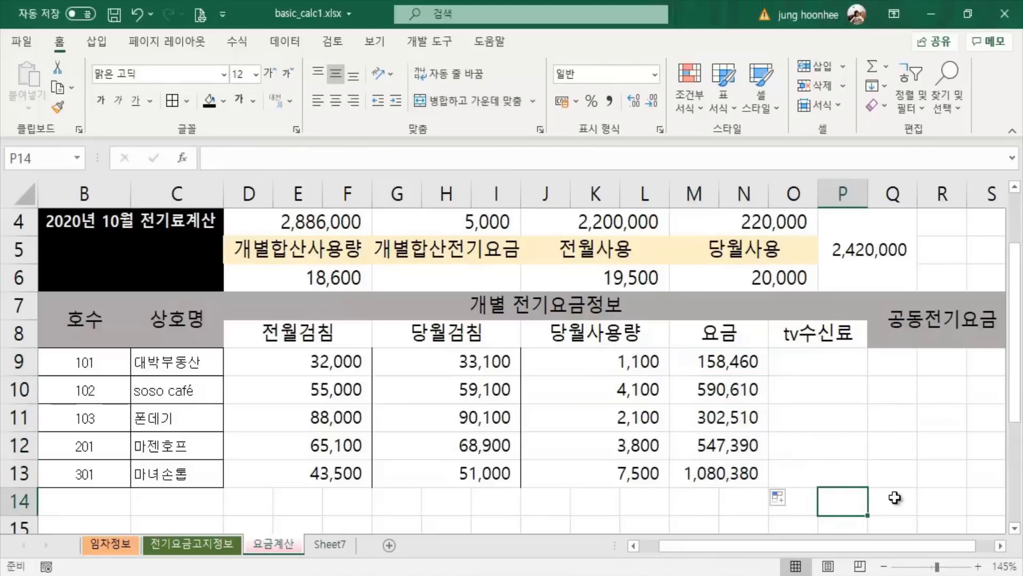
{"action": "left_click_drag", "start_coordinate": [729, 362], "coordinate": [729, 472]}
{"action": "left_click", "coordinate": [431, 277]}
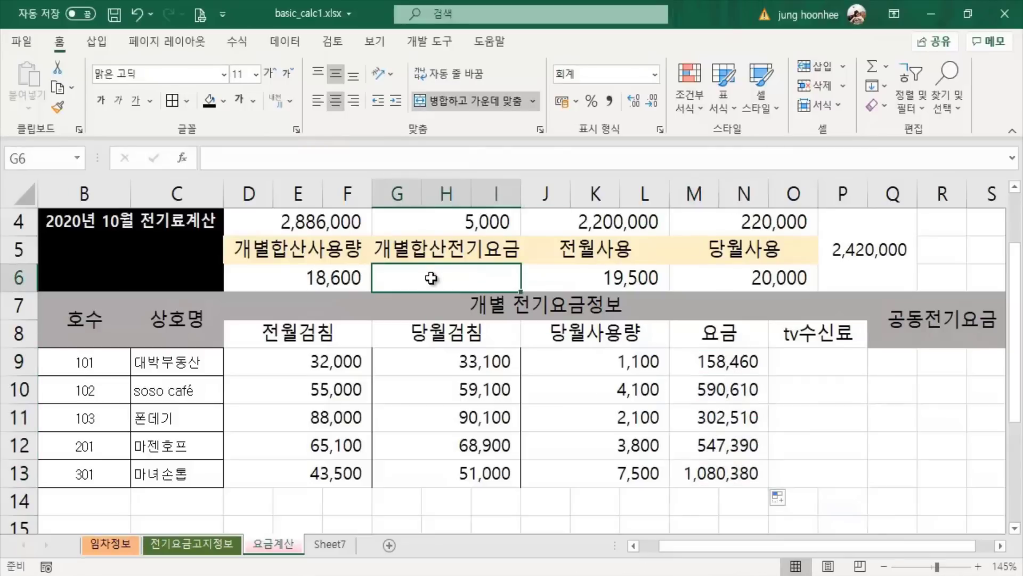
{"action": "left_click", "coordinate": [845, 459]}
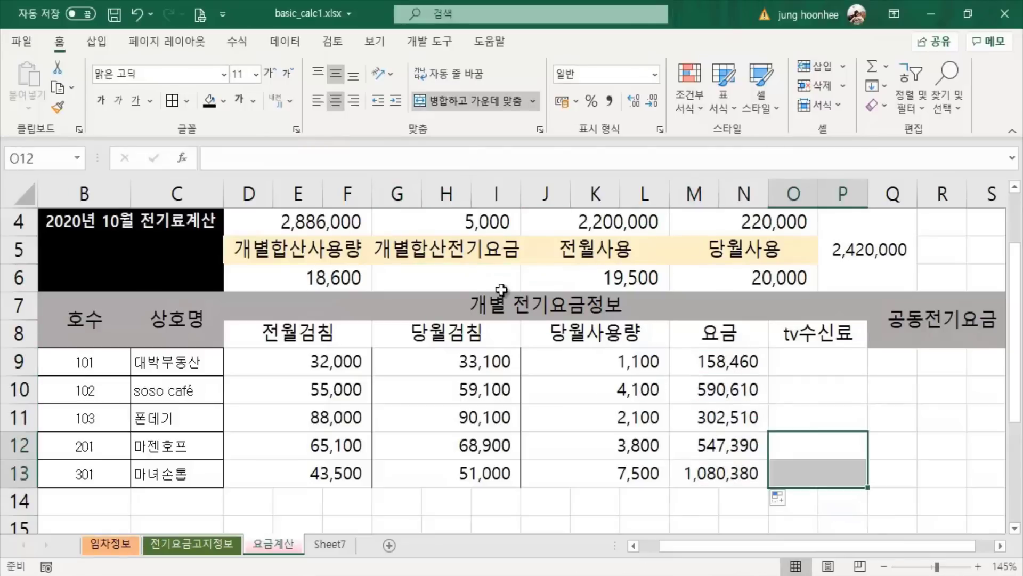
{"action": "left_click", "coordinate": [469, 276]}
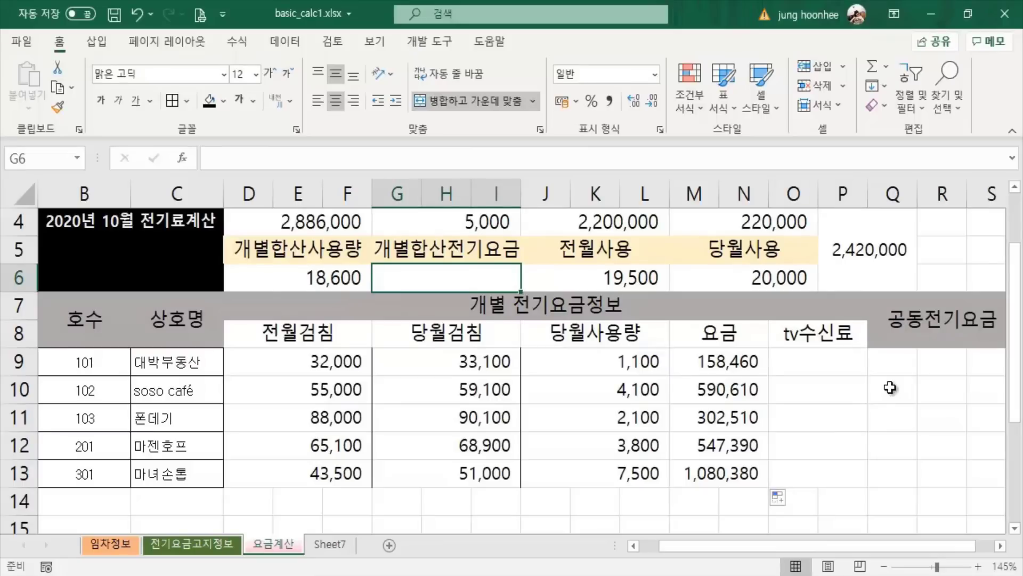
Set G6 to =SUM(M9:N13) via AutoSum, totalling 2,679,350.
{"action": "left_click", "coordinate": [872, 66]}
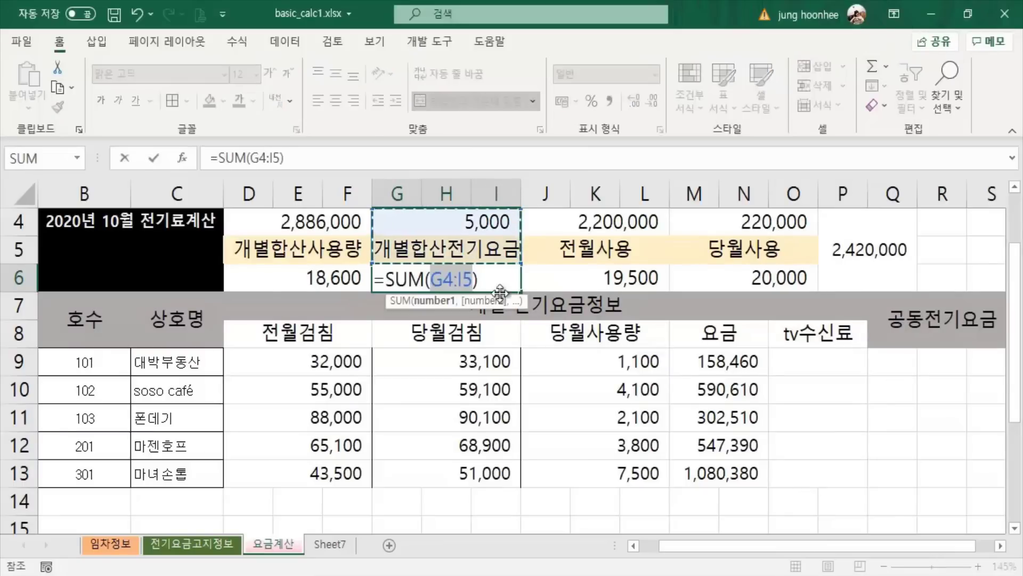
{"action": "left_click", "coordinate": [473, 277]}
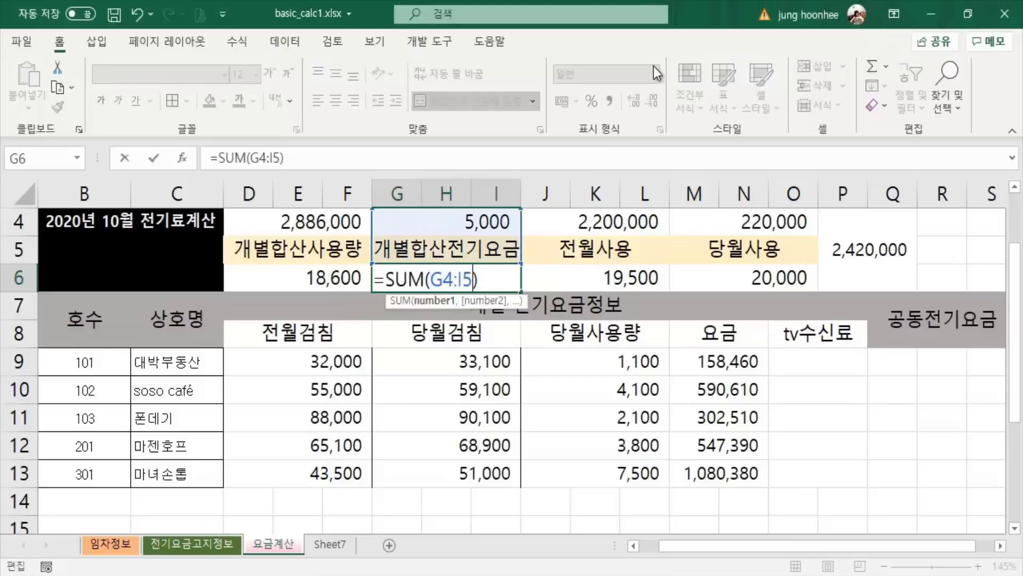
{"action": "key", "text": "BackSpace"}
{"action": "key", "text": "BackSpace"}
{"action": "key", "text": "BackSpace"}
{"action": "key", "text": "BackSpace"}
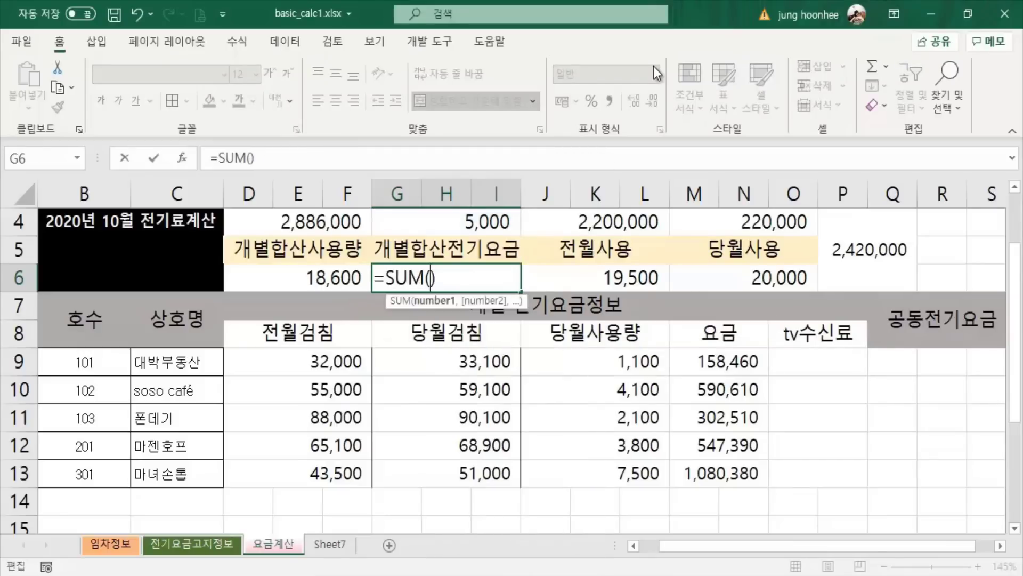
{"action": "left_click_drag", "start_coordinate": [724, 371], "coordinate": [733, 470]}
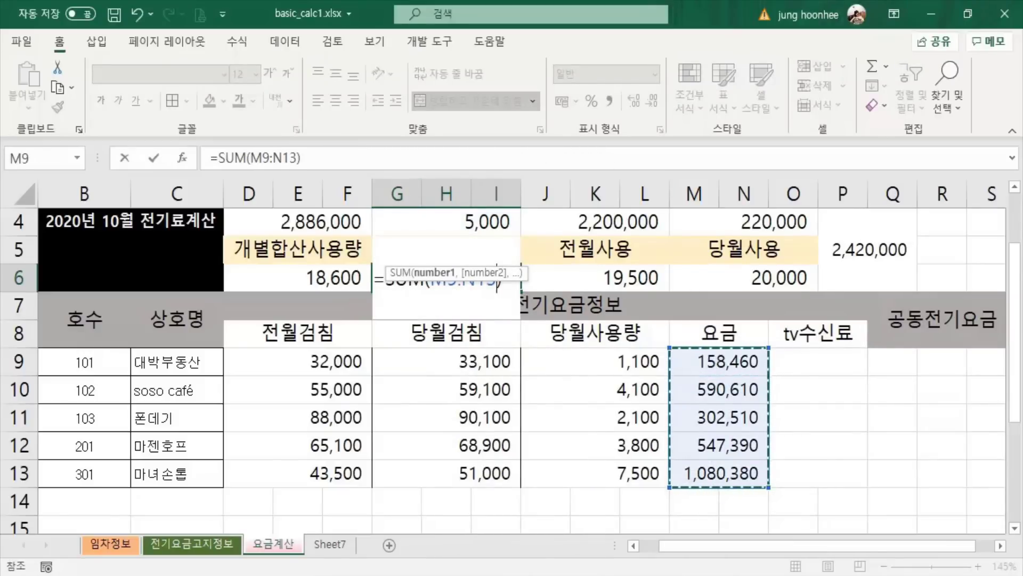
{"action": "key", "text": "Return"}
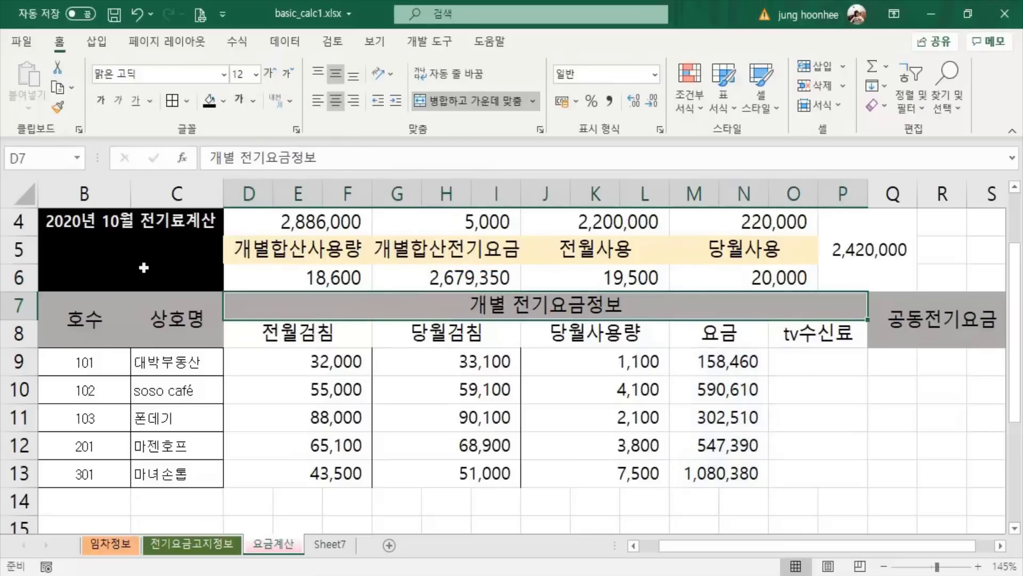
{"action": "left_click", "coordinate": [469, 280]}
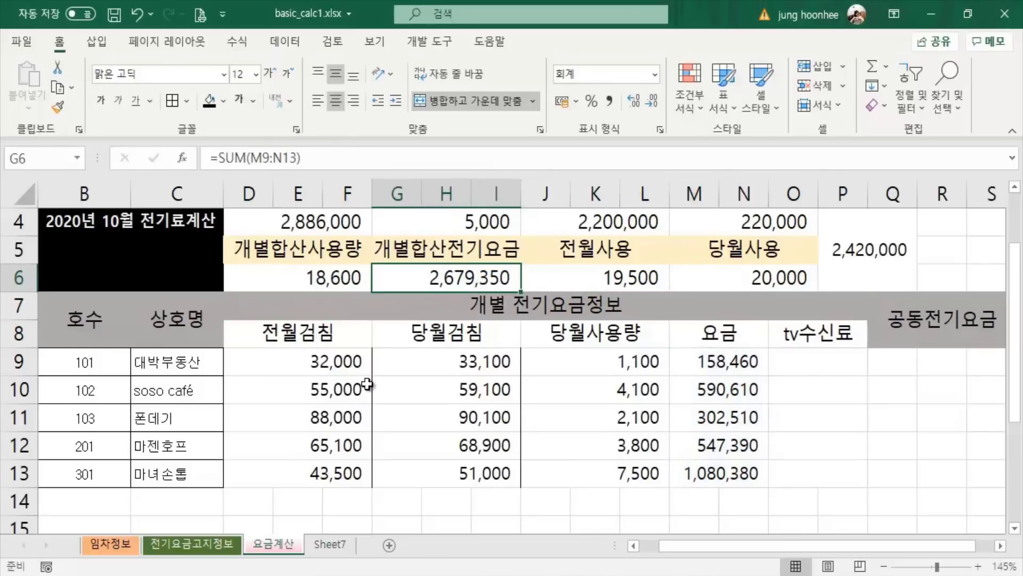
{"action": "left_click", "coordinate": [938, 479]}
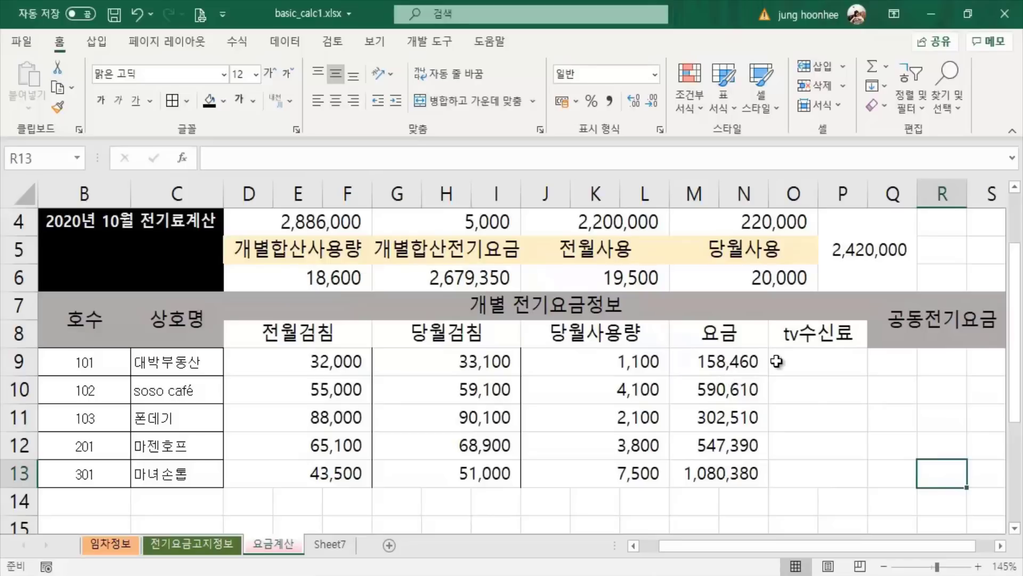
Enter 2500 in O9 and O11 and apply Comma Style to O9:O13.
{"action": "left_click", "coordinate": [815, 368]}
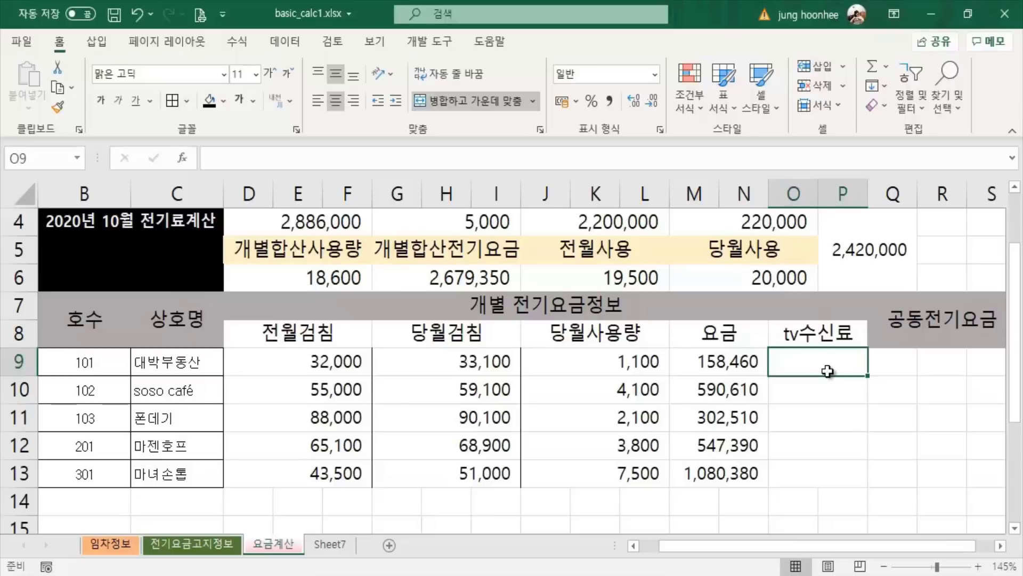
{"action": "type", "text": "2500"}
{"action": "key", "text": "Return"}
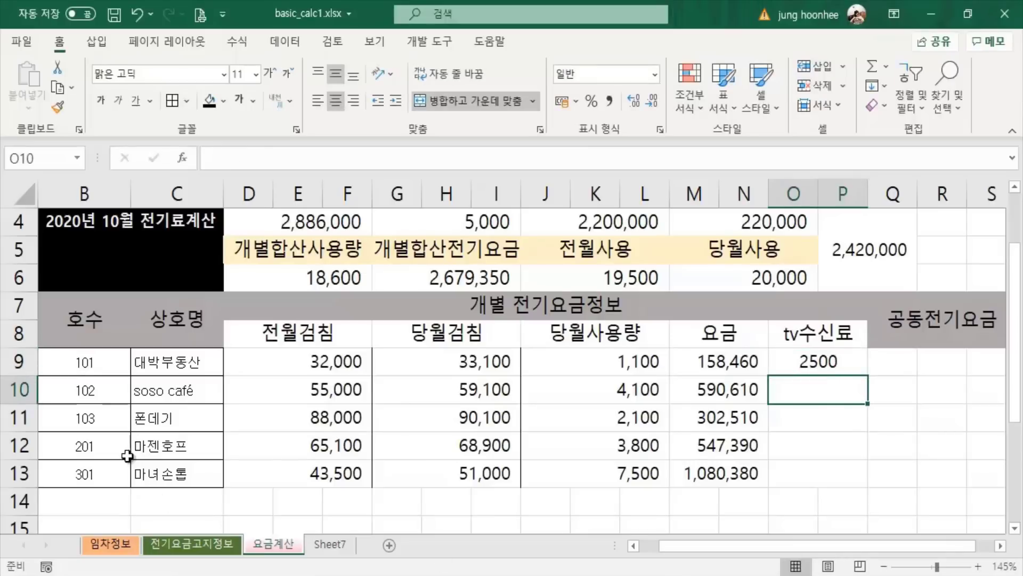
{"action": "left_click", "coordinate": [826, 430]}
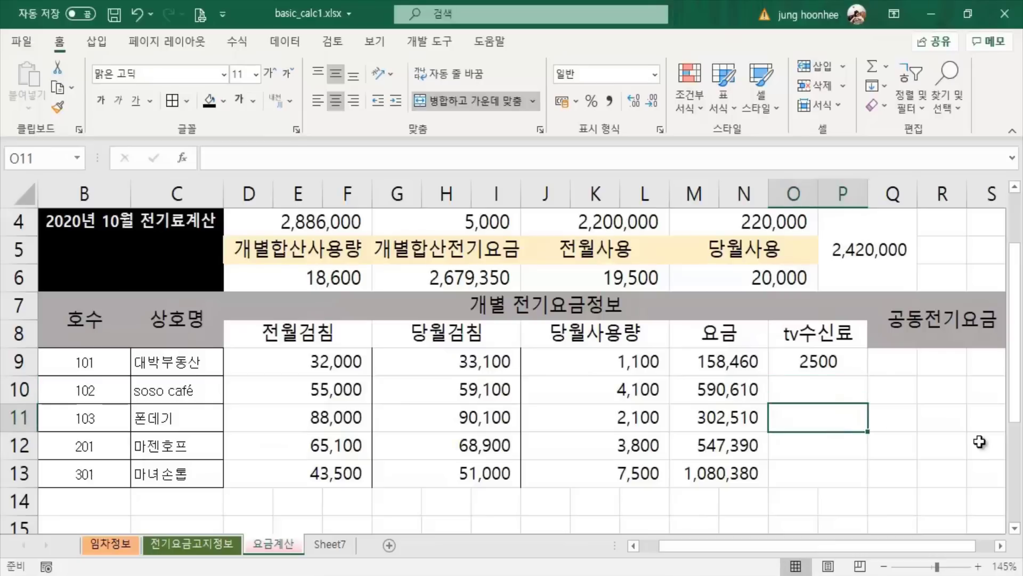
{"action": "type", "text": "2500"}
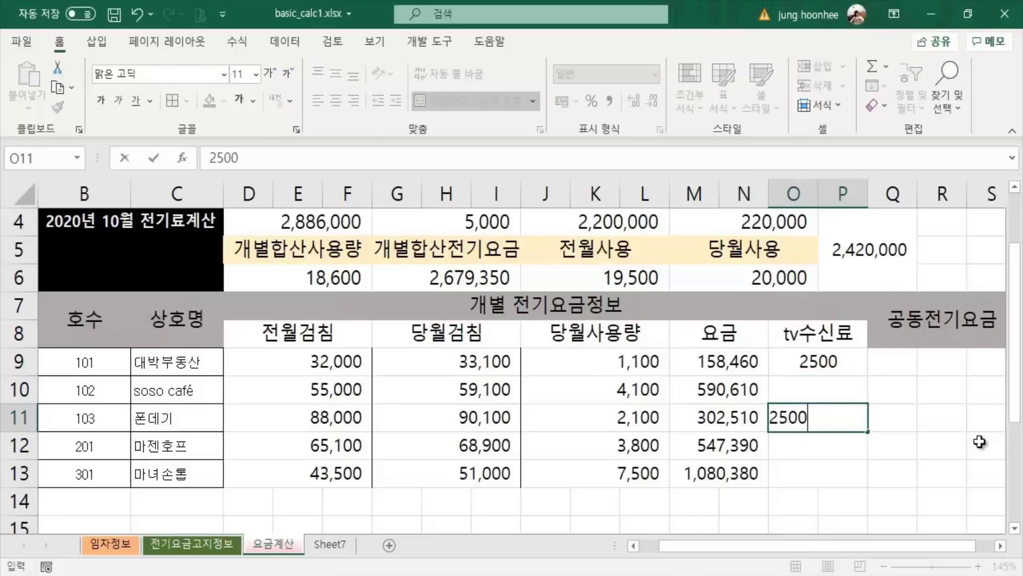
{"action": "key", "text": "Return"}
{"action": "left_click_drag", "start_coordinate": [831, 358], "coordinate": [835, 479]}
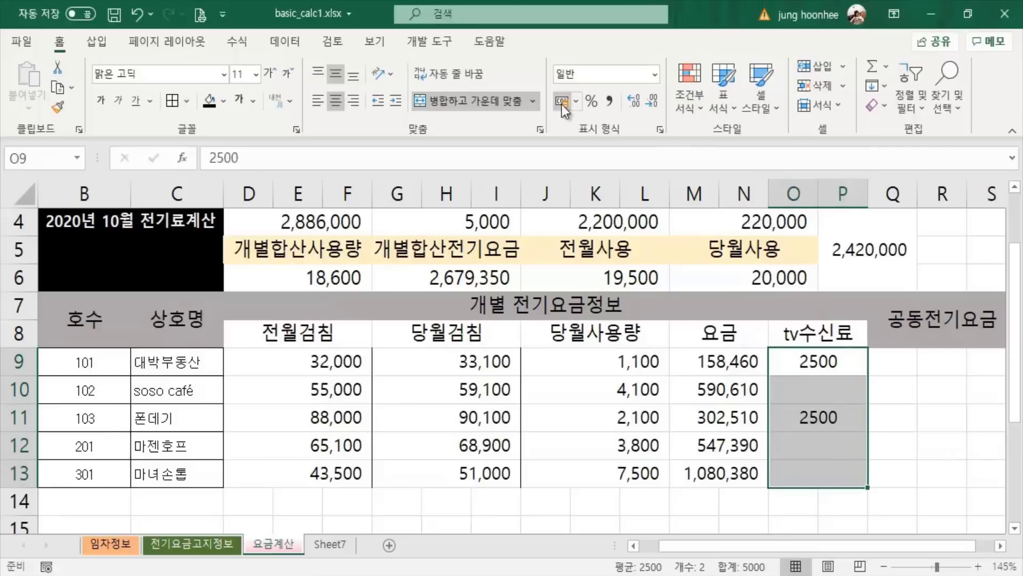
{"action": "left_click", "coordinate": [609, 100]}
{"action": "left_click", "coordinate": [916, 451]}
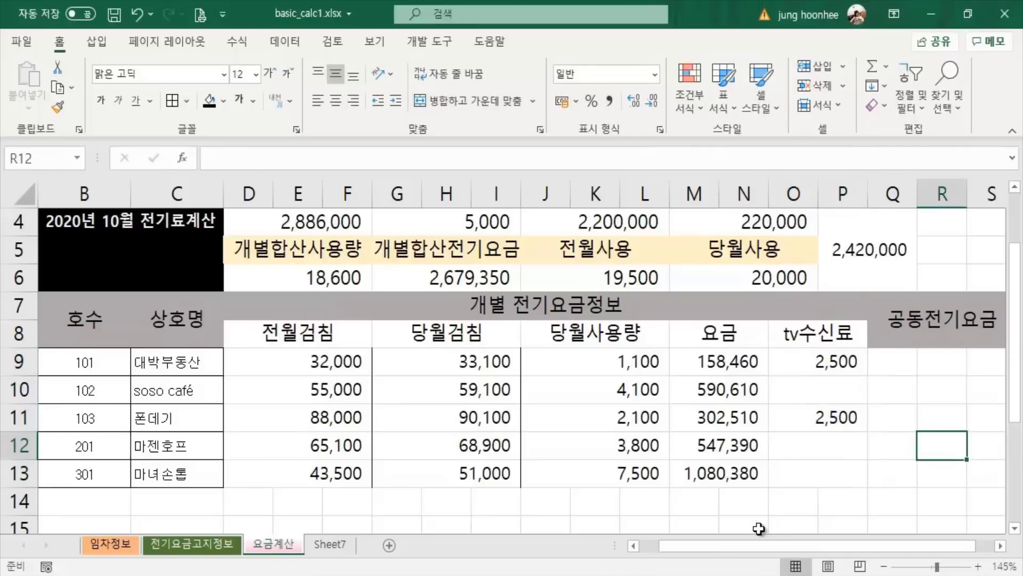
Merge R3:S3 as a 세대수 header and merge R4:S4 beneath it.
{"action": "scroll", "coordinate": [783, 548], "scroll_direction": "right", "scroll_amount": 1}
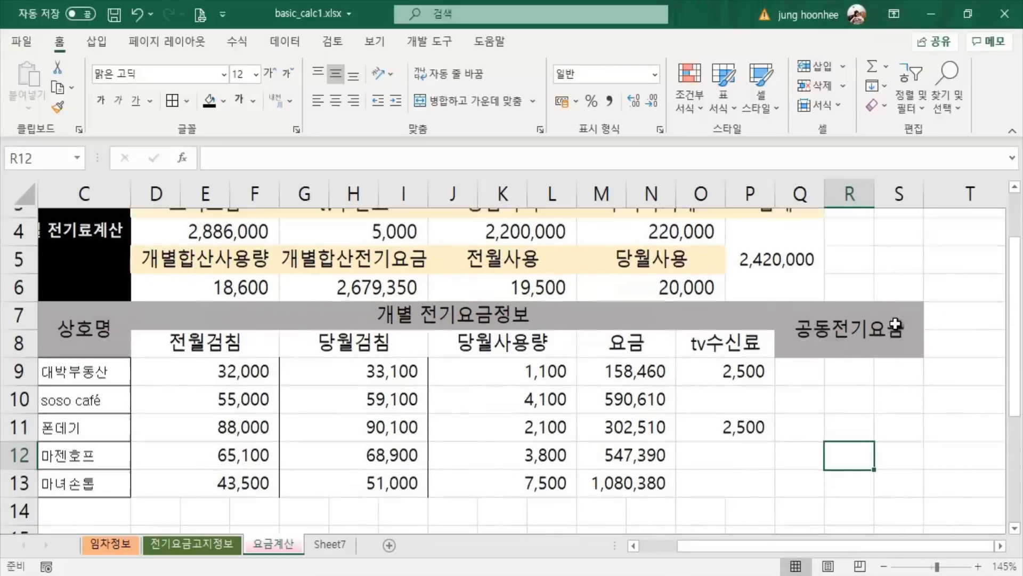
{"action": "scroll", "coordinate": [898, 363], "scroll_direction": "up", "scroll_amount": 1}
{"action": "left_click", "coordinate": [850, 276]}
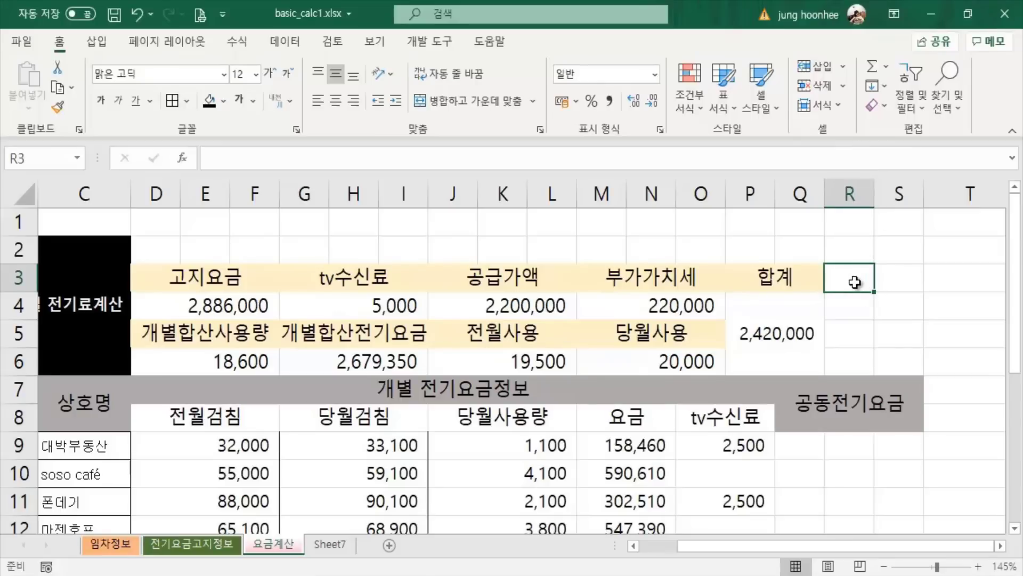
{"action": "left_click_drag", "start_coordinate": [853, 279], "coordinate": [900, 279]}
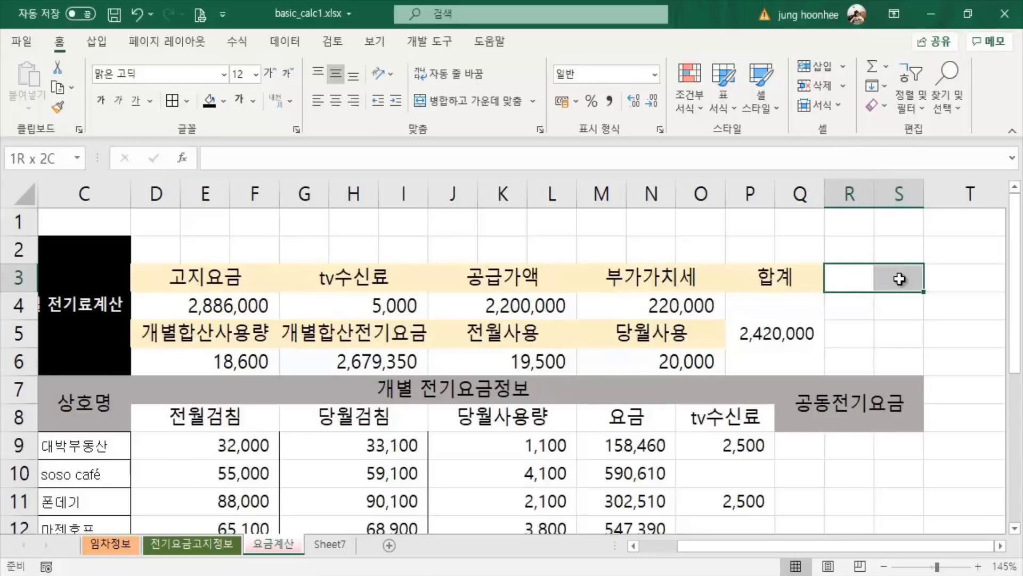
{"action": "left_click", "coordinate": [469, 100]}
{"action": "type", "text": "tpeo"}
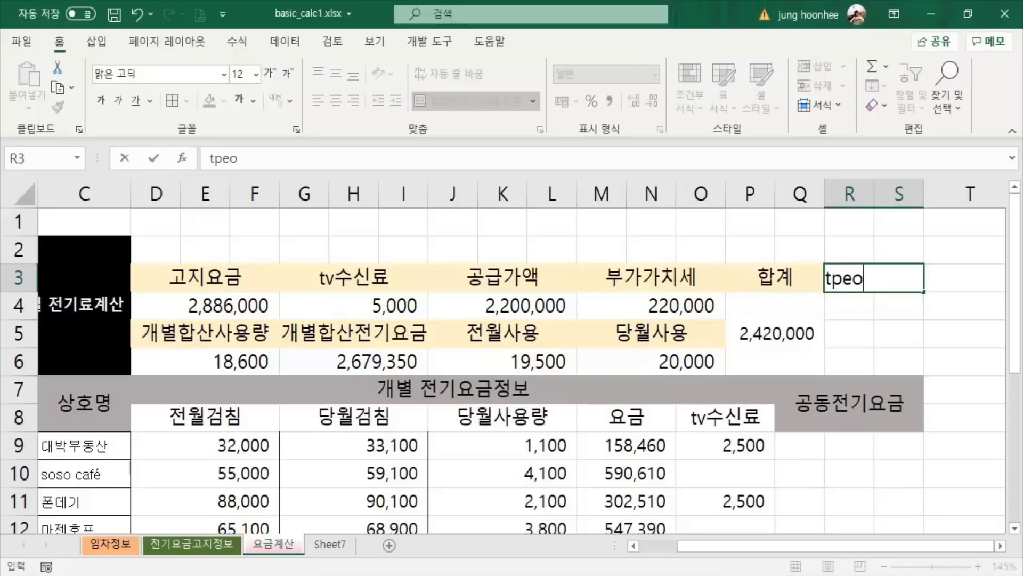
{"action": "key", "text": "BackSpace"}
{"action": "key", "text": "BackSpace"}
{"action": "key", "text": "BackSpace"}
{"action": "key", "text": "BackSpace"}
{"action": "key", "text": "BackSpace"}
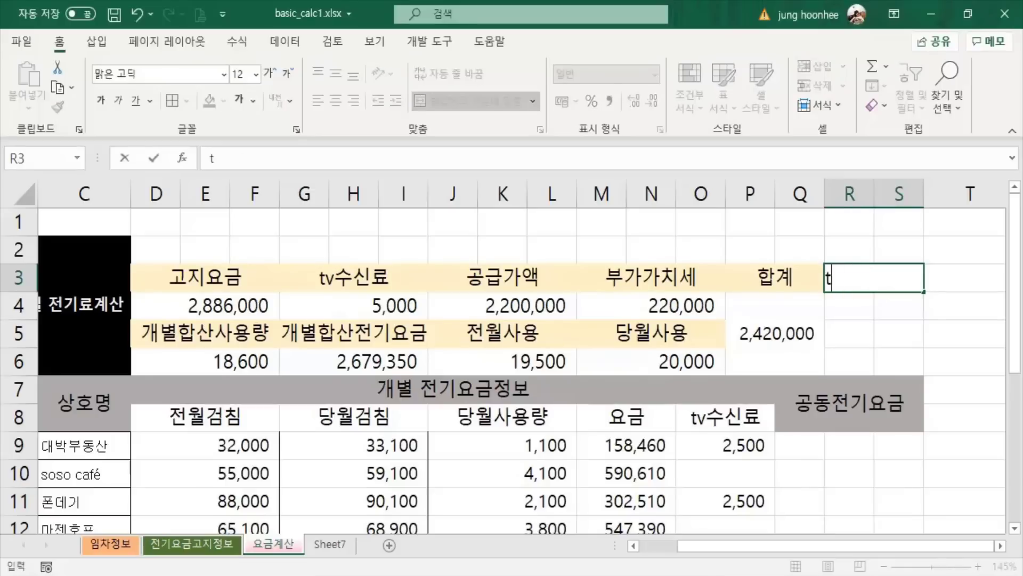
{"action": "type", "text": "세대"}
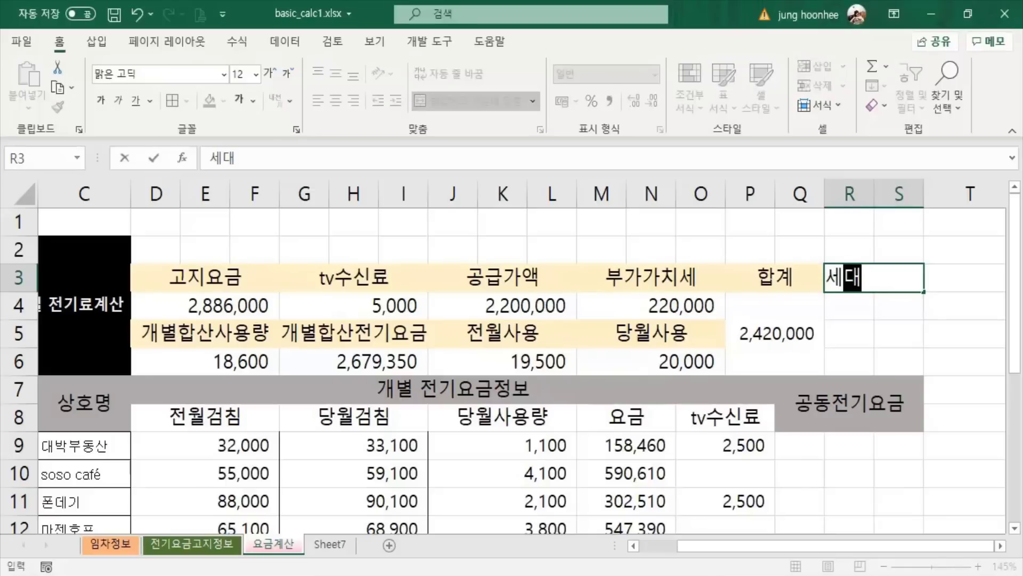
{"action": "type", "text": "수"}
{"action": "key", "text": "Return"}
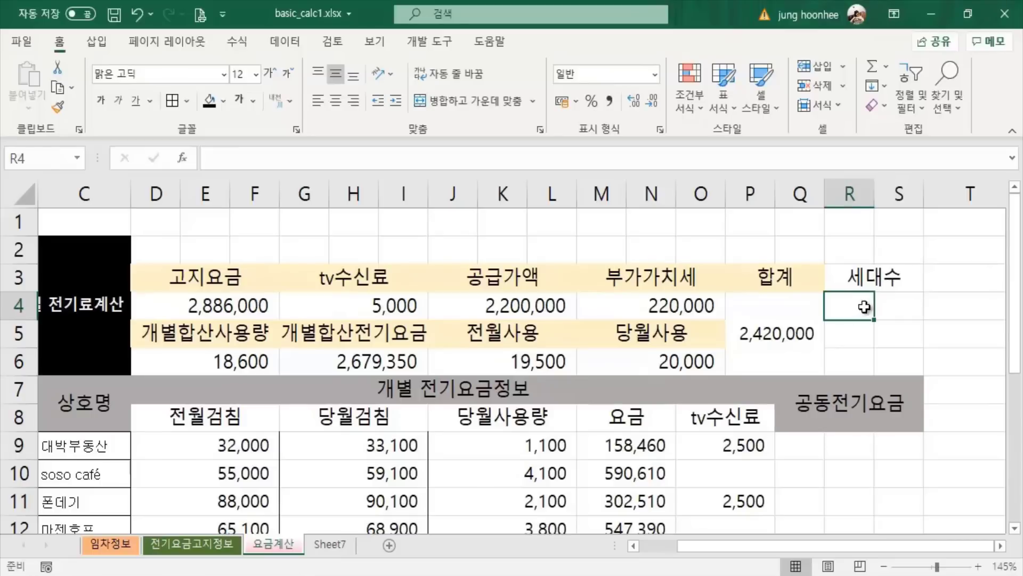
{"action": "left_click_drag", "start_coordinate": [864, 306], "coordinate": [889, 307]}
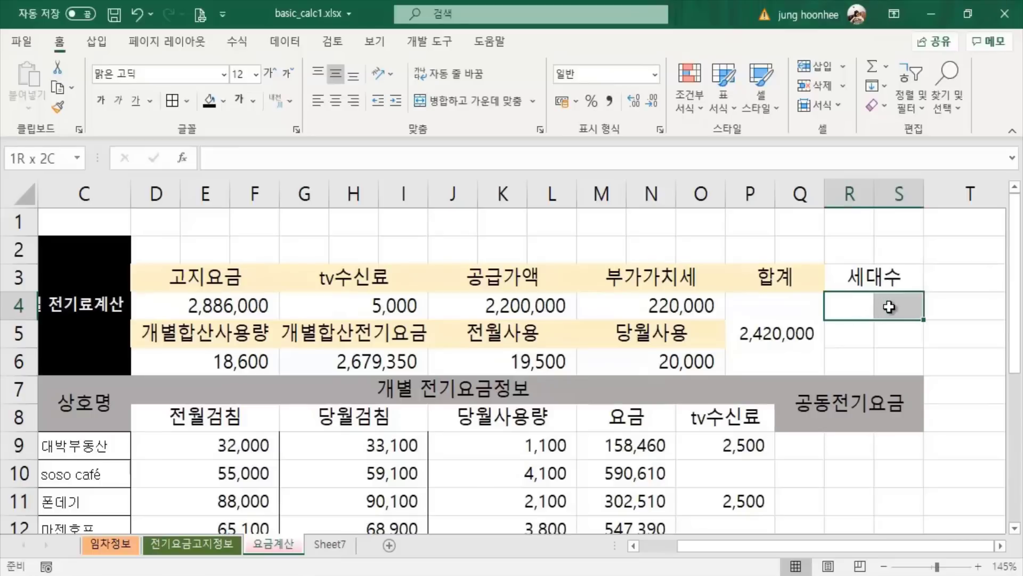
{"action": "left_click", "coordinate": [472, 104]}
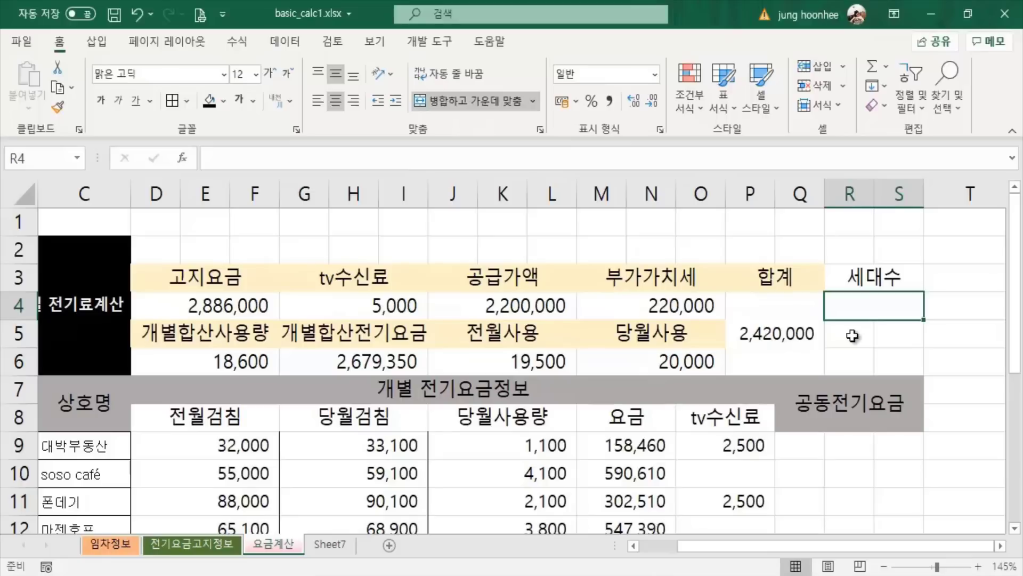
{"action": "left_click", "coordinate": [971, 344]}
{"action": "left_click", "coordinate": [857, 305]}
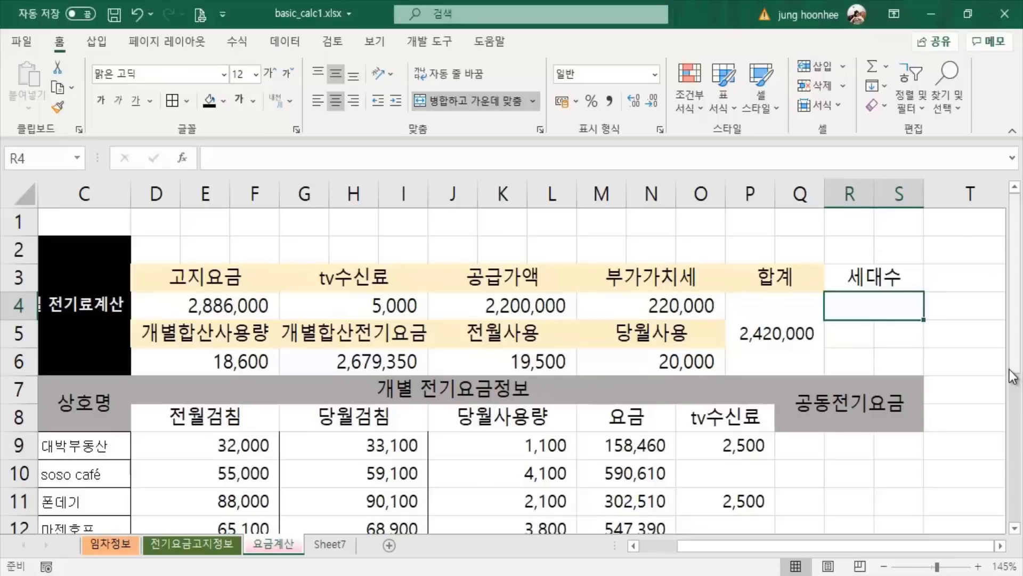
Merge R5:S5 labelled 공동전기요금 and merge R6:S6 below it for the value.
{"action": "left_click_drag", "start_coordinate": [847, 333], "coordinate": [885, 332]}
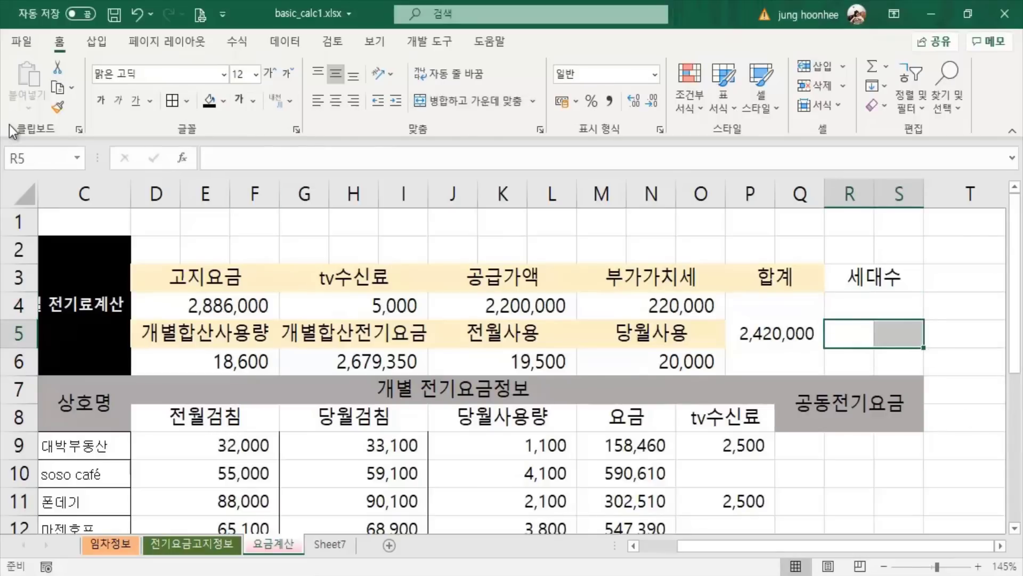
{"action": "left_click", "coordinate": [469, 101]}
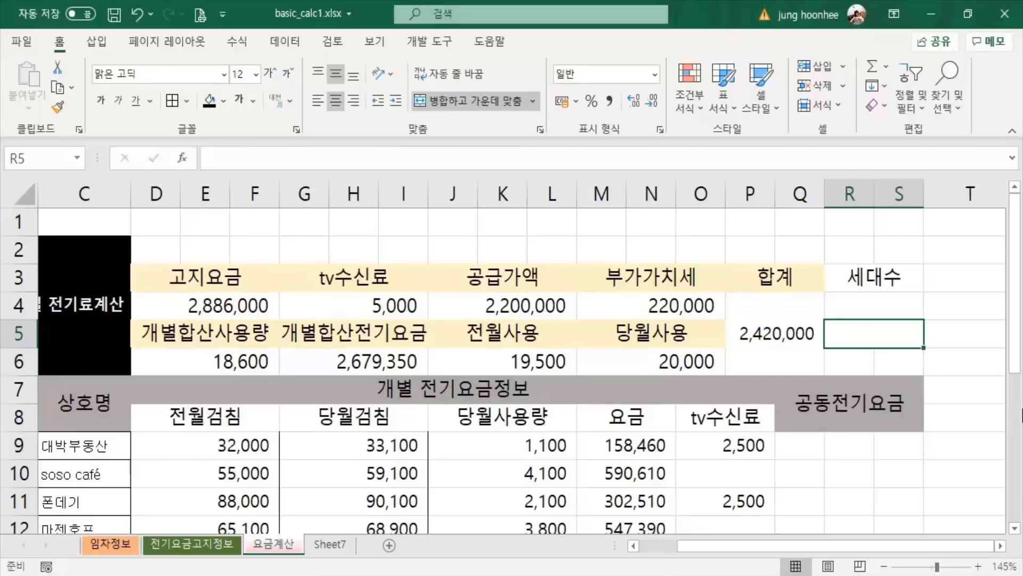
{"action": "type", "text": "공동전"}
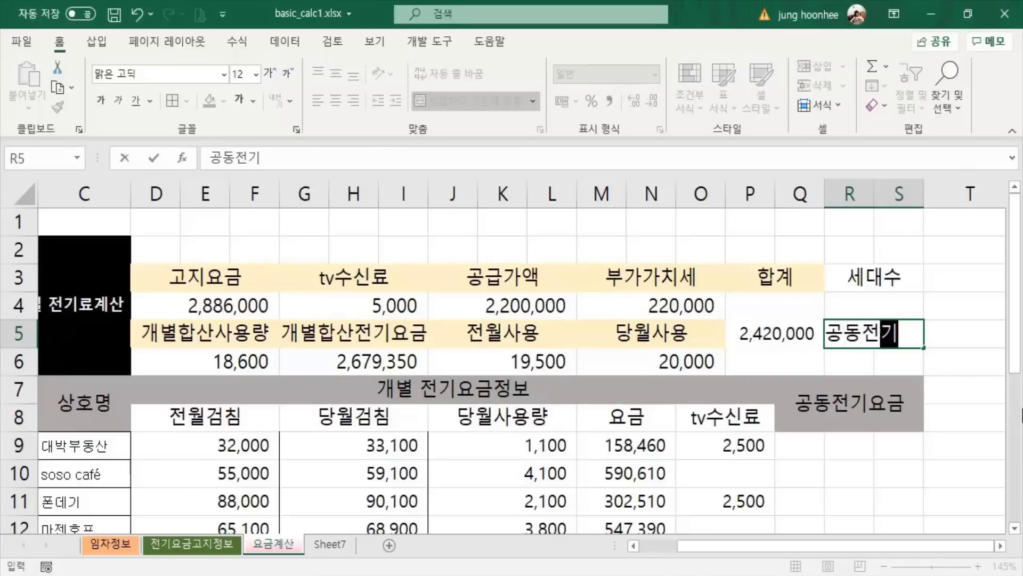
{"action": "type", "text": "기"}
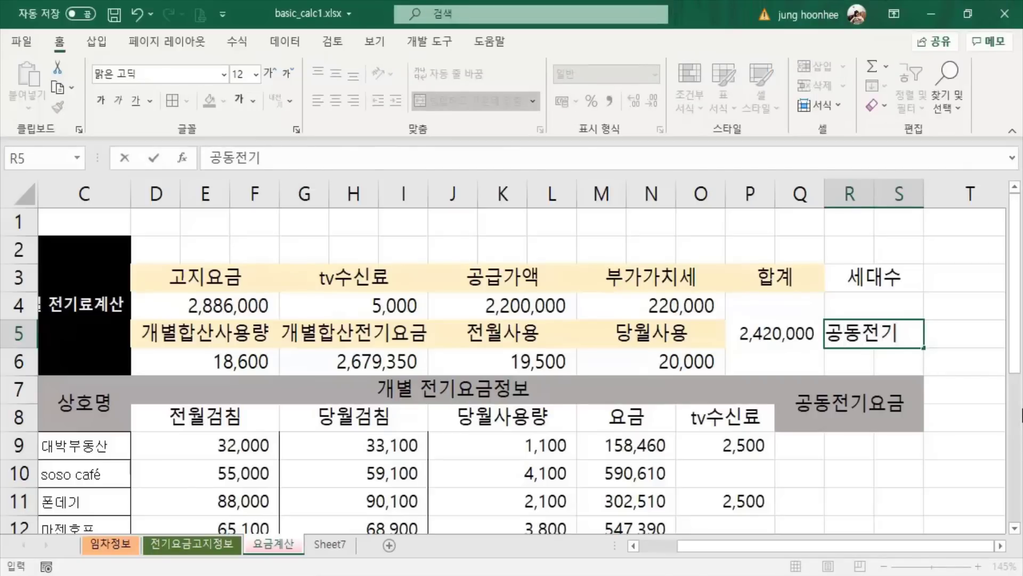
{"action": "type", "text": "요금"}
{"action": "key", "text": "Return"}
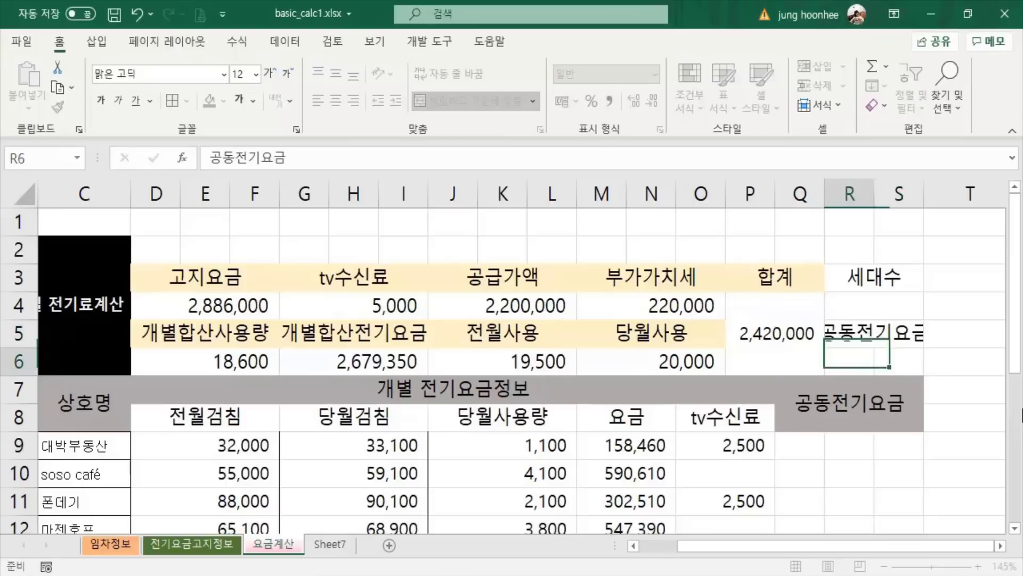
{"action": "key", "text": "Up"}
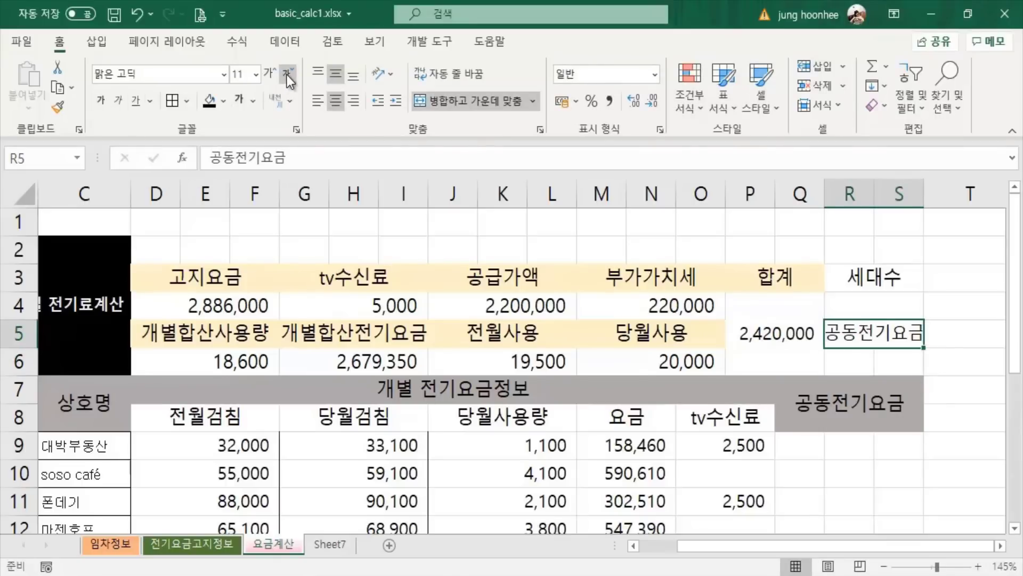
{"action": "left_click", "coordinate": [877, 367]}
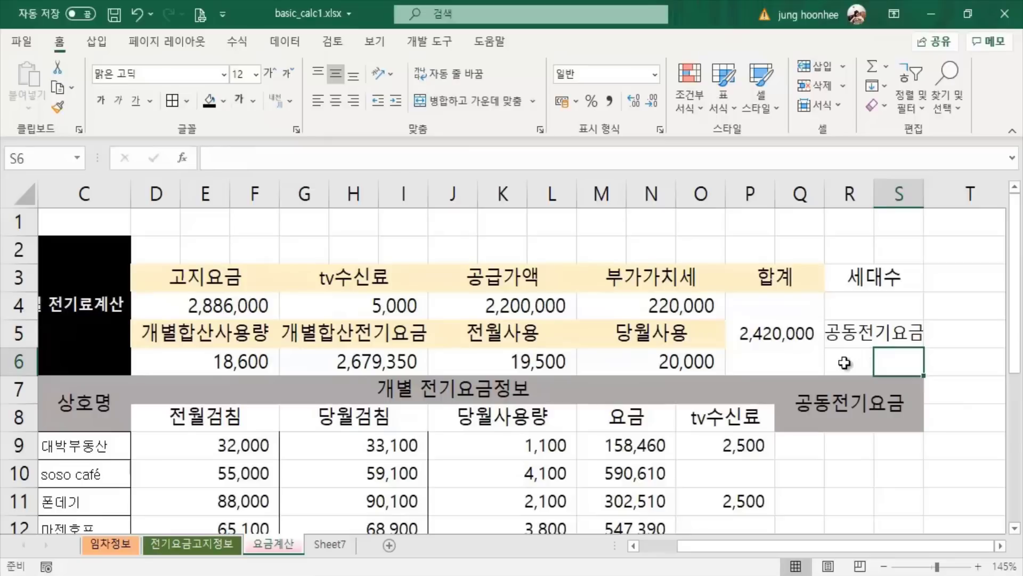
{"action": "left_click_drag", "start_coordinate": [842, 361], "coordinate": [885, 359]}
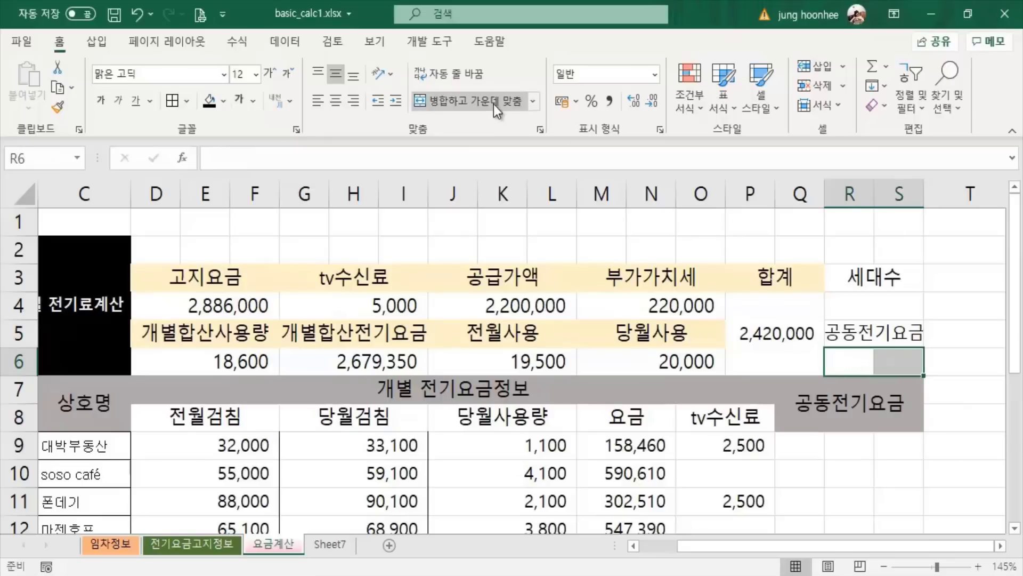
{"action": "left_click", "coordinate": [469, 100]}
{"action": "left_click", "coordinate": [876, 334]}
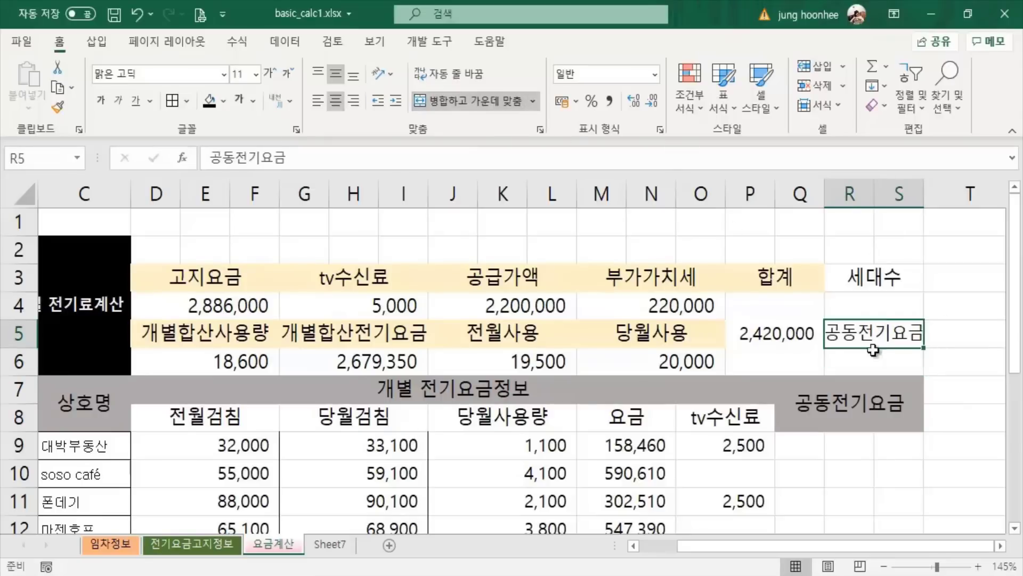
{"action": "left_click", "coordinate": [864, 365]}
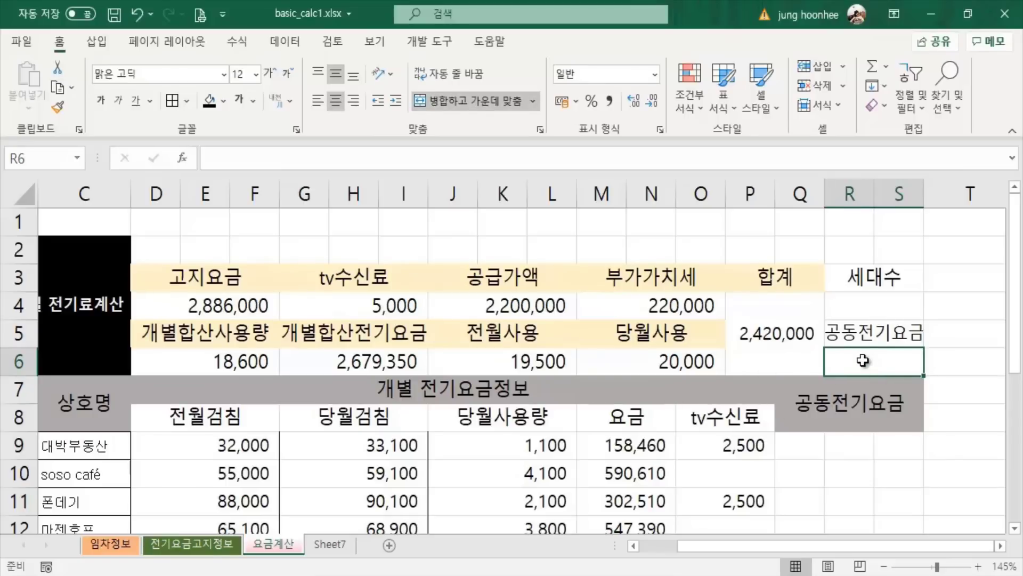
Give the 세대수 header a light gold fill, then review the 공동전기요금 and total cells.
{"action": "left_click", "coordinate": [860, 285]}
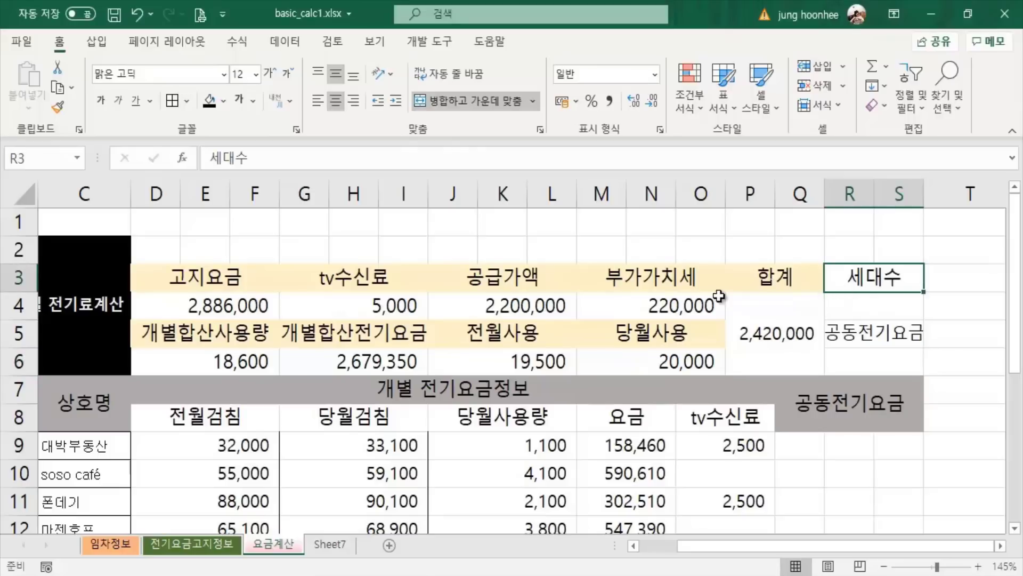
{"action": "left_click", "coordinate": [223, 100]}
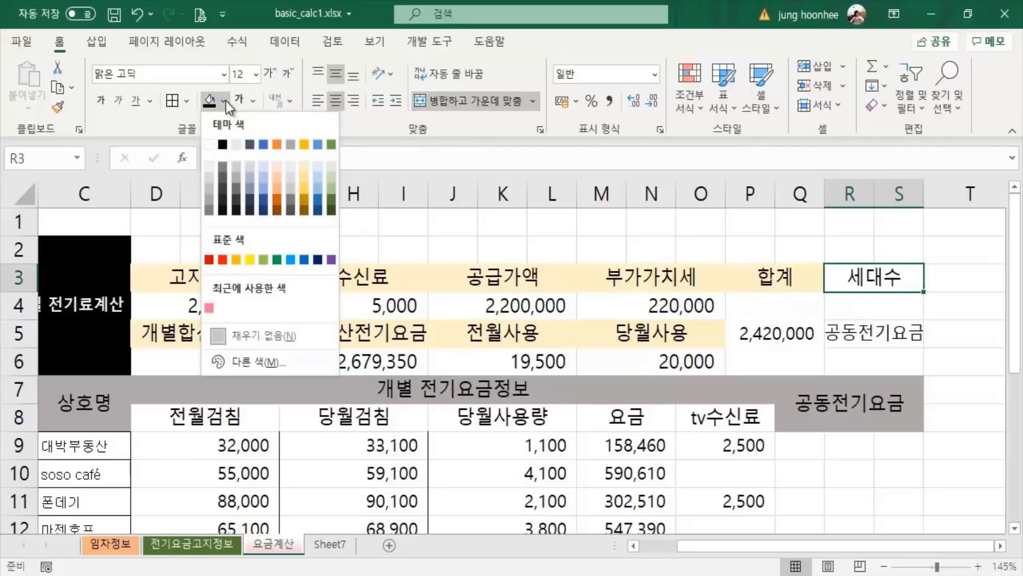
{"action": "left_click", "coordinate": [305, 172]}
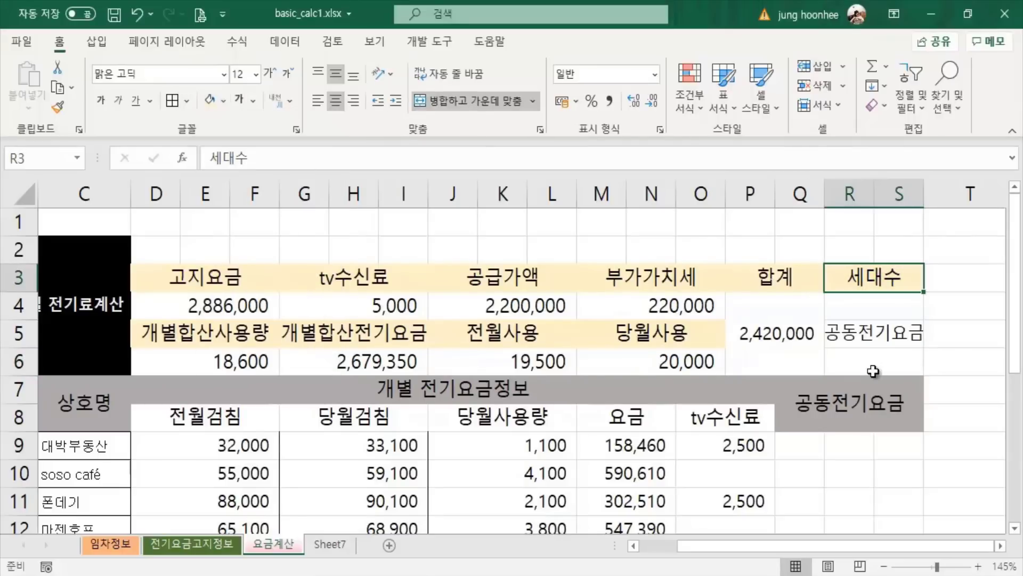
{"action": "left_click", "coordinate": [874, 337]}
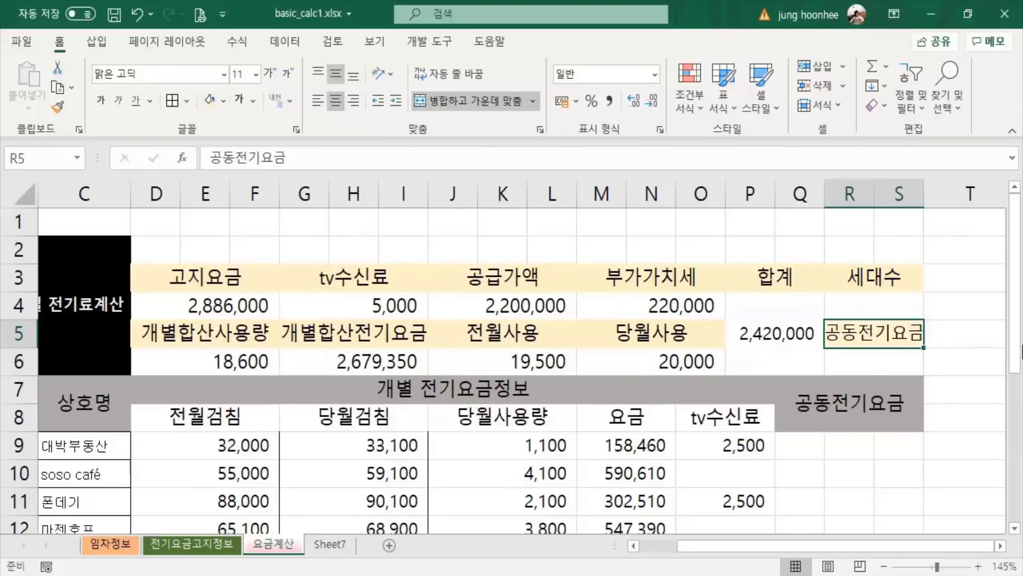
{"action": "left_click", "coordinate": [986, 364]}
{"action": "left_click", "coordinate": [857, 362]}
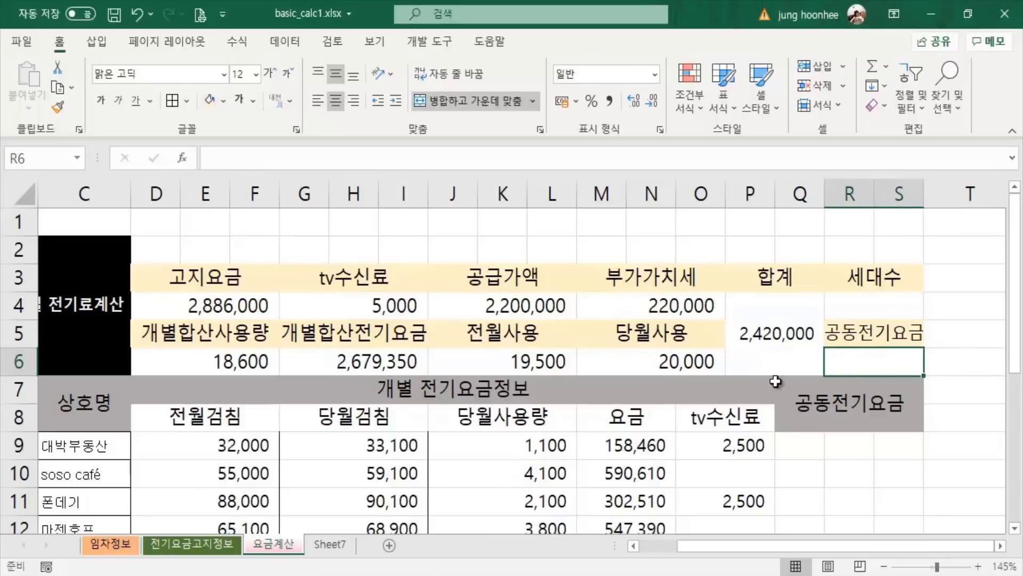
{"action": "left_click", "coordinate": [770, 356]}
{"action": "left_click", "coordinate": [860, 355]}
{"action": "left_click", "coordinate": [201, 305]}
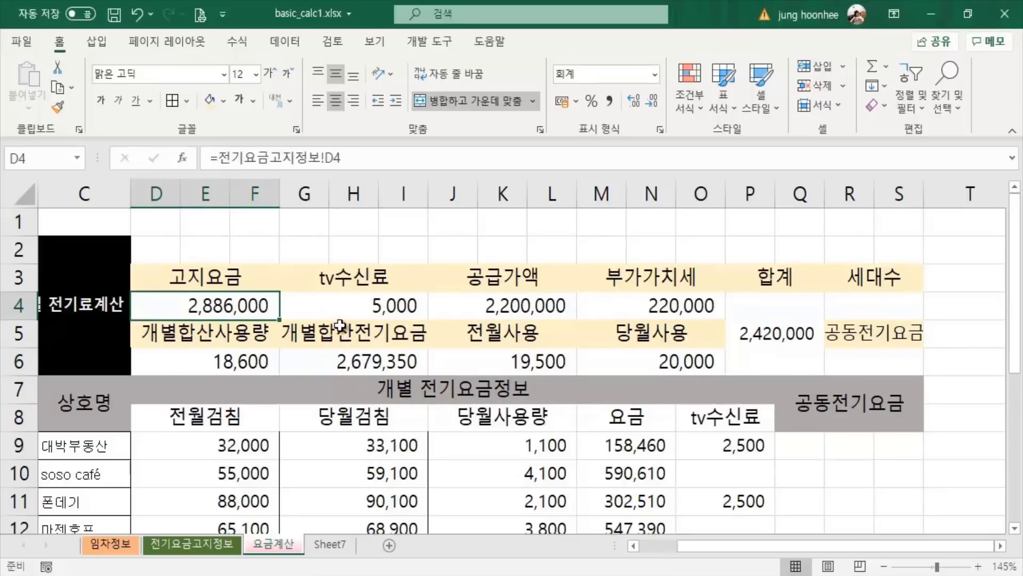
Enter =D4-G4-G6 in R6, giving a 201,650 common electricity charge.
{"action": "left_click", "coordinate": [366, 307]}
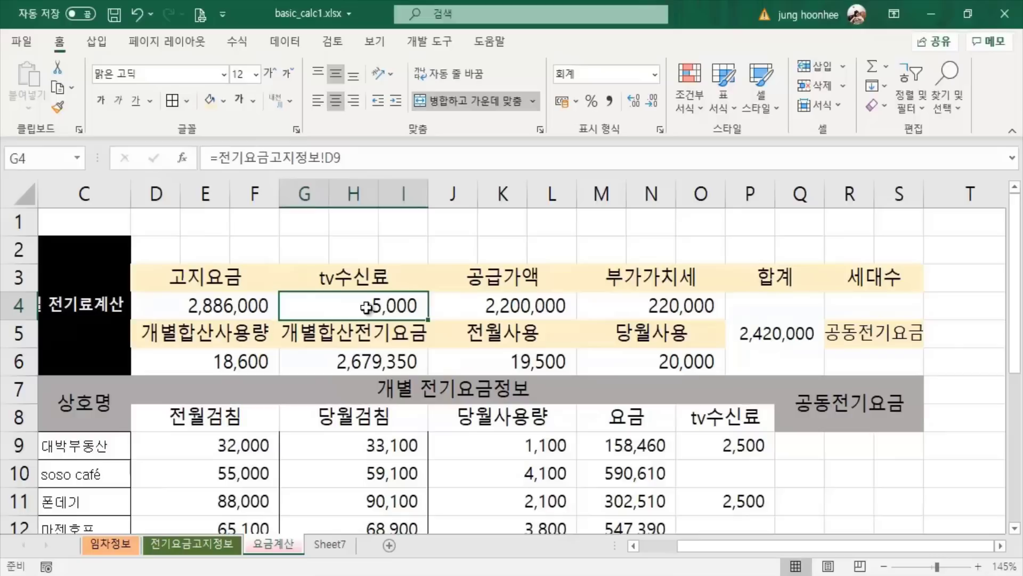
{"action": "left_click", "coordinate": [368, 361]}
{"action": "left_click", "coordinate": [864, 363]}
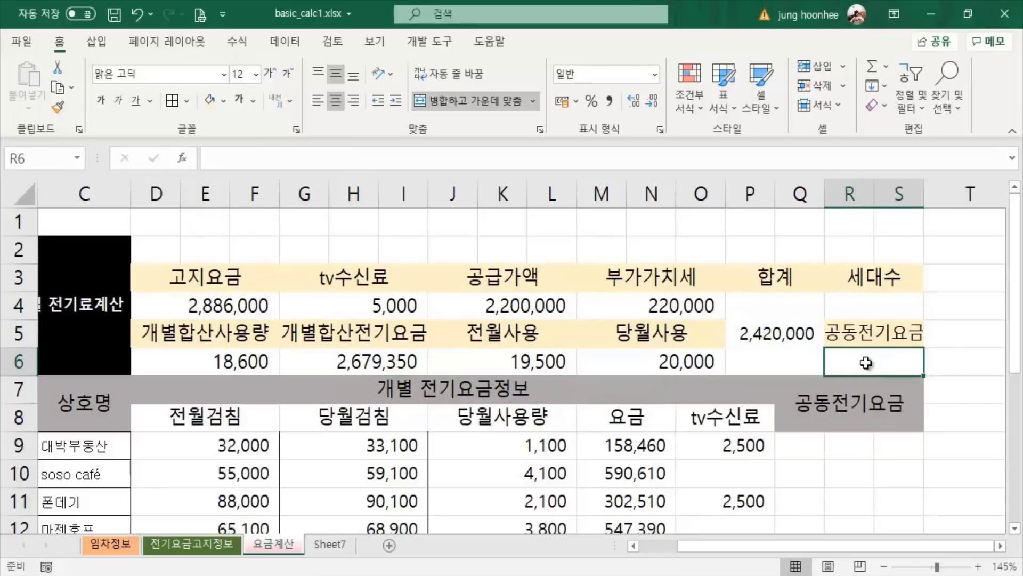
{"action": "type", "text": "="}
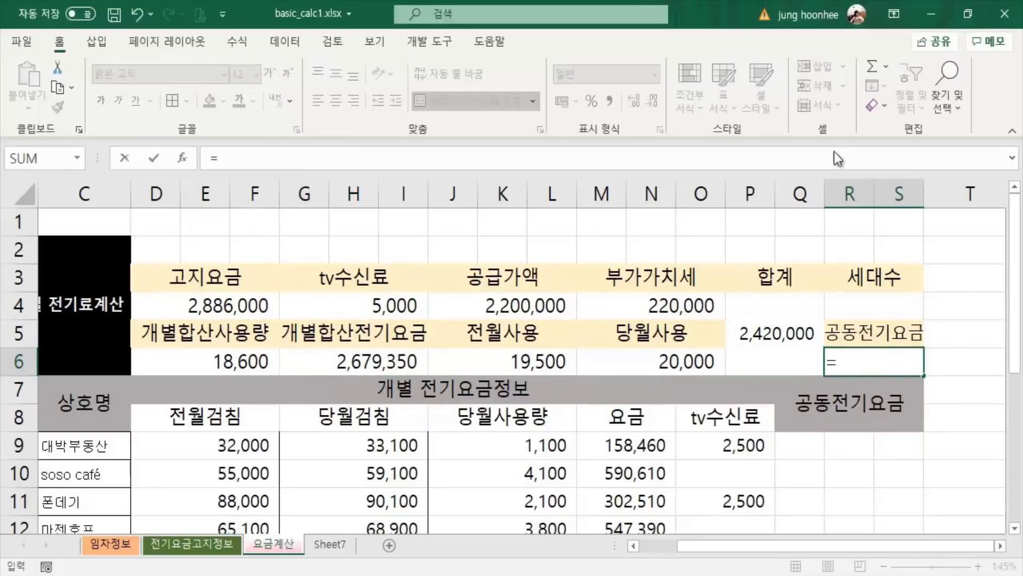
{"action": "left_click", "coordinate": [240, 311]}
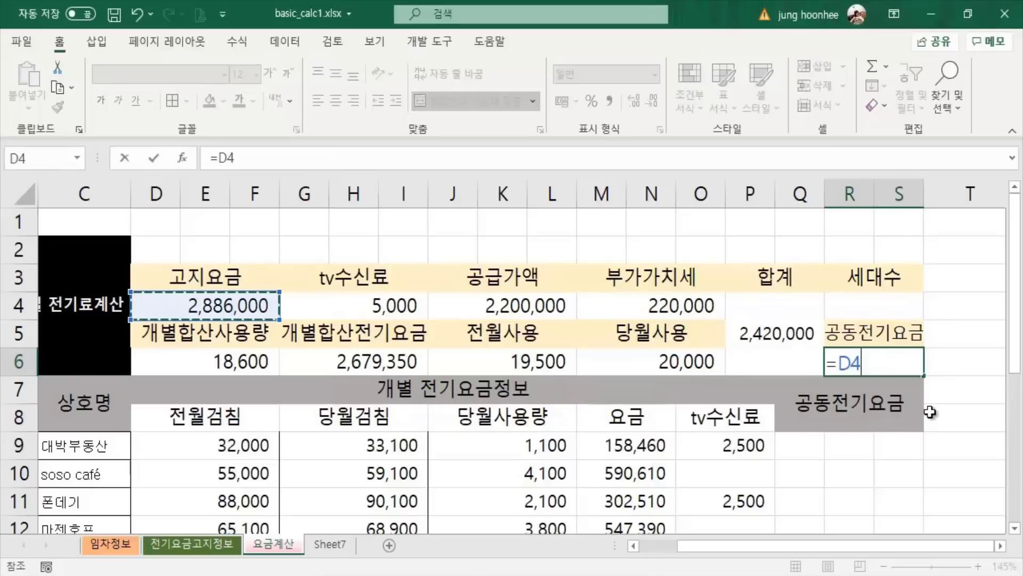
{"action": "type", "text": "-"}
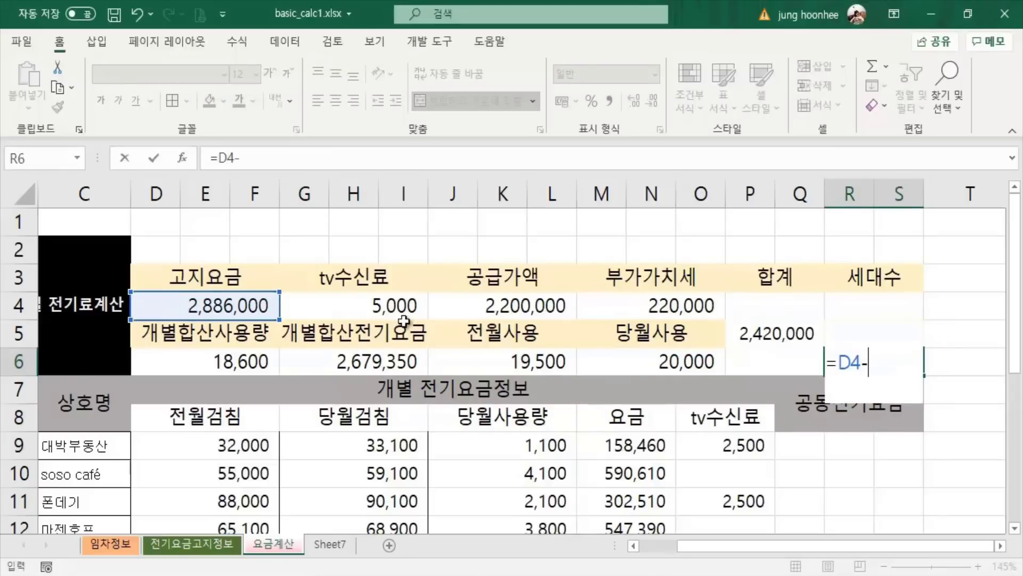
{"action": "left_click", "coordinate": [404, 318]}
{"action": "type", "text": "-"}
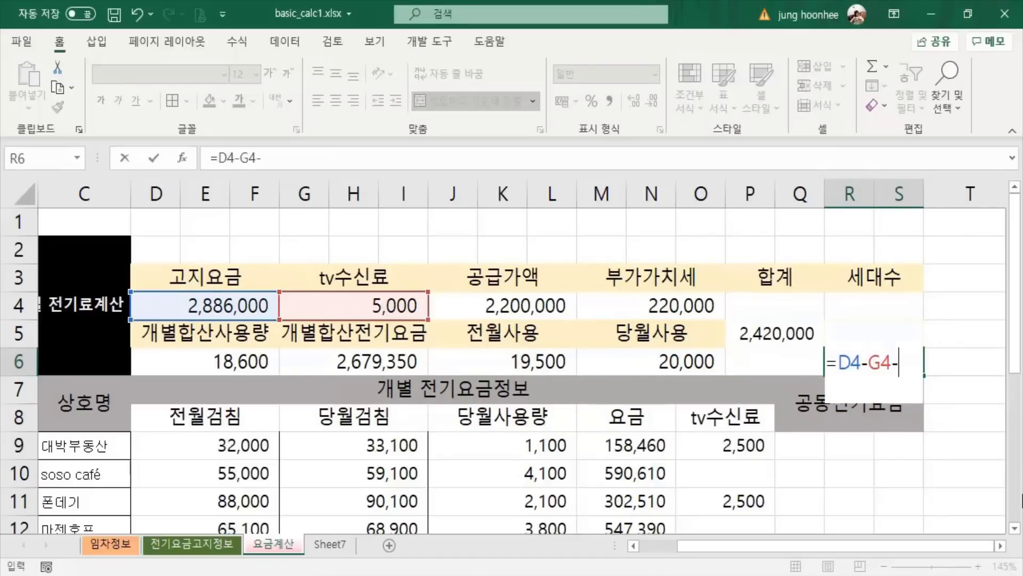
{"action": "left_click", "coordinate": [368, 365]}
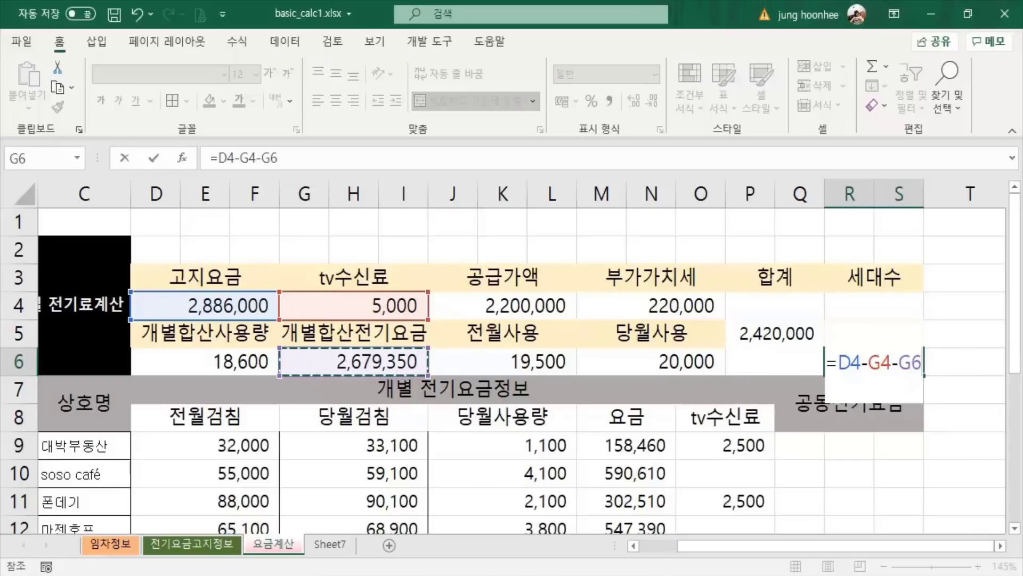
{"action": "key", "text": "Return"}
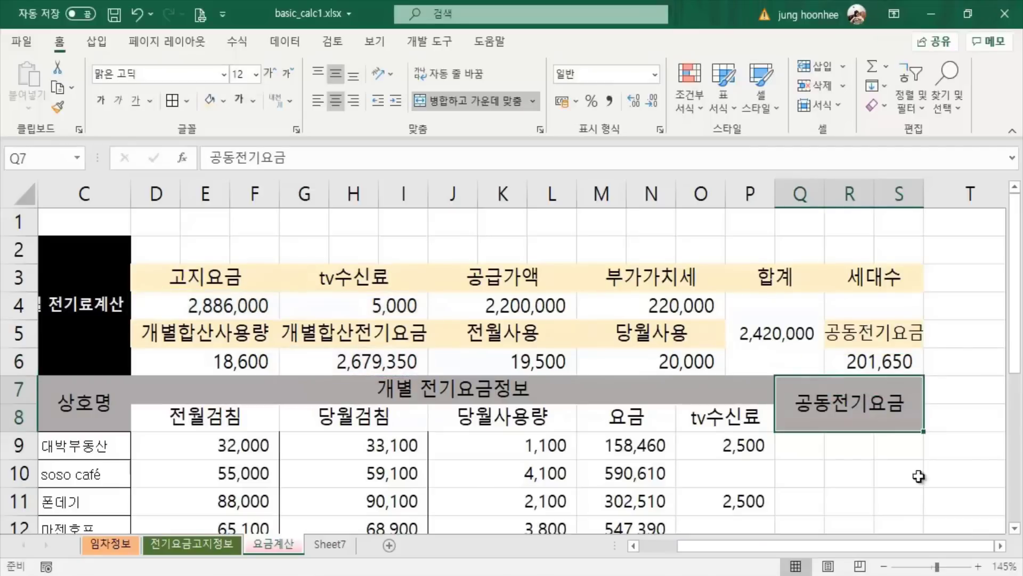
{"action": "left_click", "coordinate": [899, 363]}
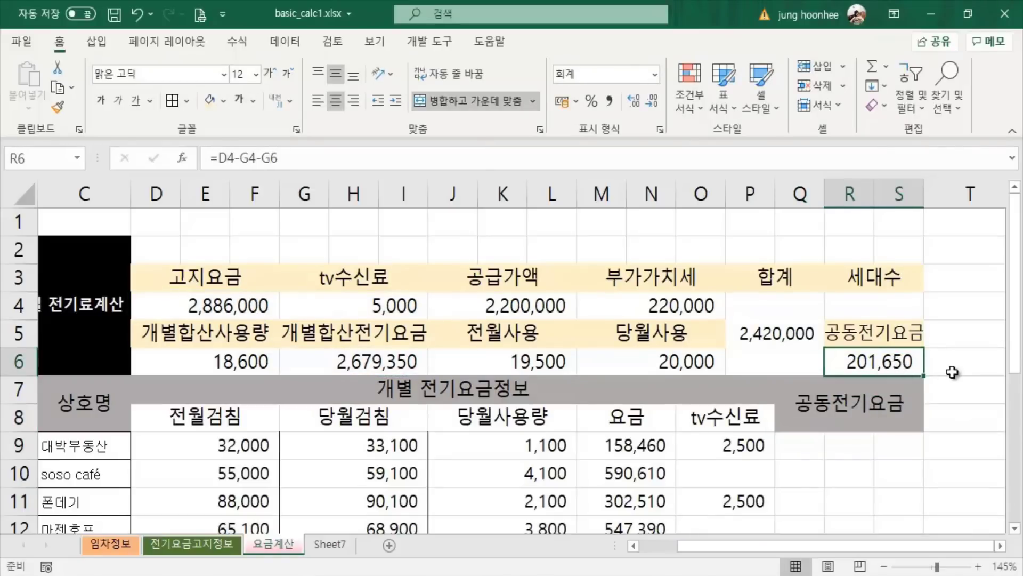
Merge Q9:S9 into one cell beside the first household.
{"action": "scroll", "coordinate": [945, 453], "scroll_direction": "down", "scroll_amount": 1}
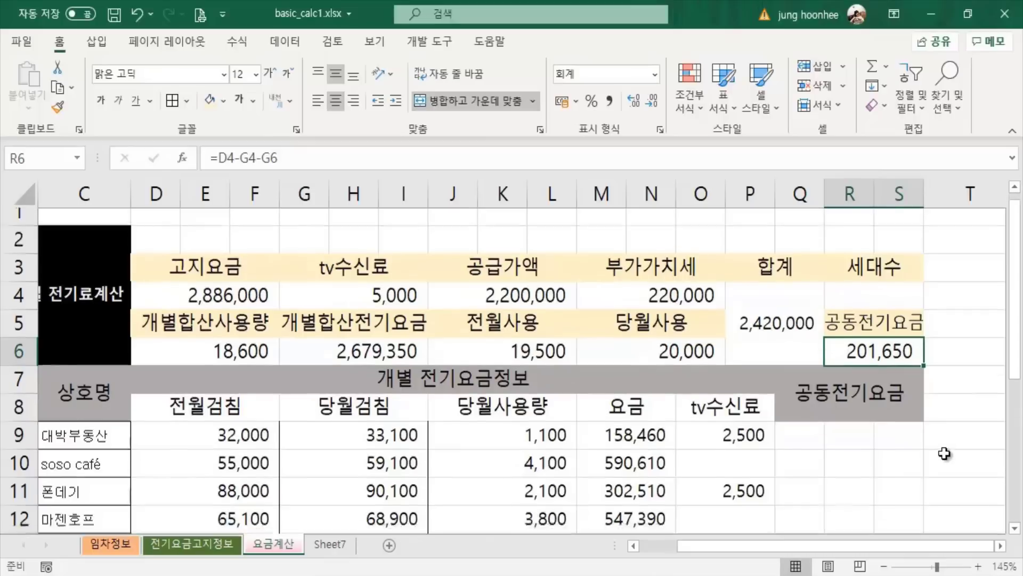
{"action": "scroll", "coordinate": [942, 454], "scroll_direction": "down", "scroll_amount": 1}
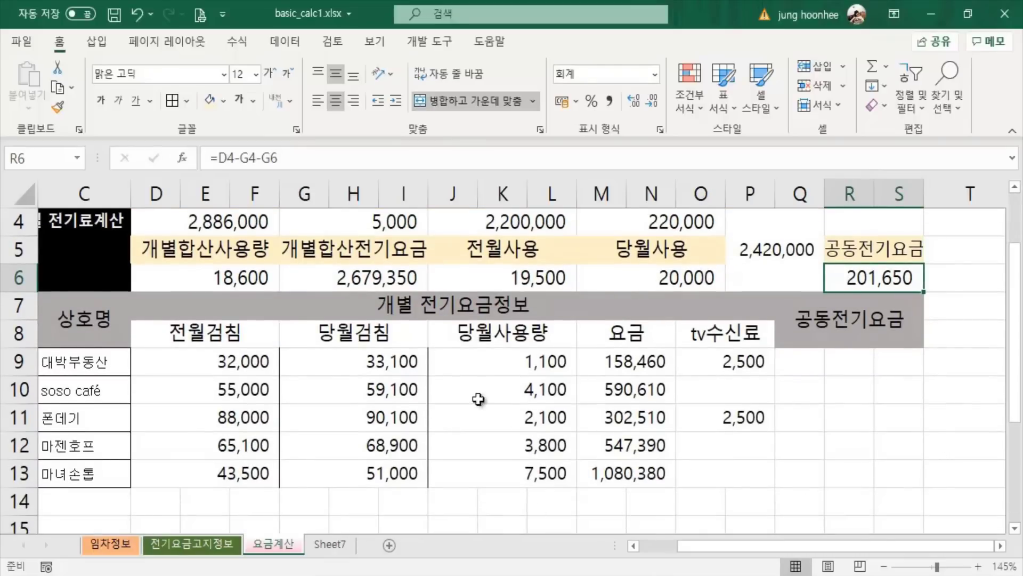
{"action": "left_click", "coordinate": [805, 360]}
{"action": "left_click_drag", "start_coordinate": [806, 360], "coordinate": [899, 360]}
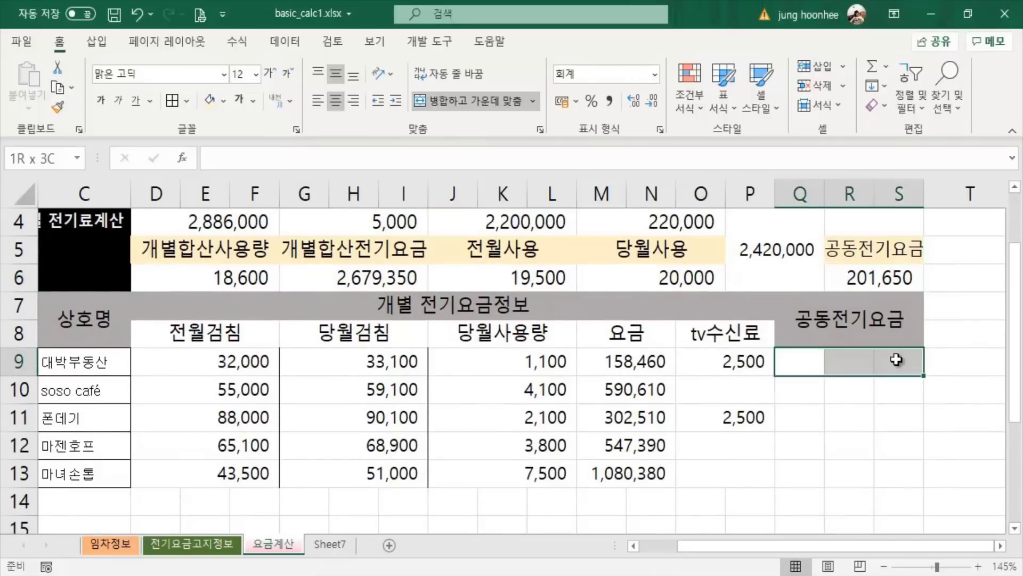
{"action": "left_click", "coordinate": [462, 104]}
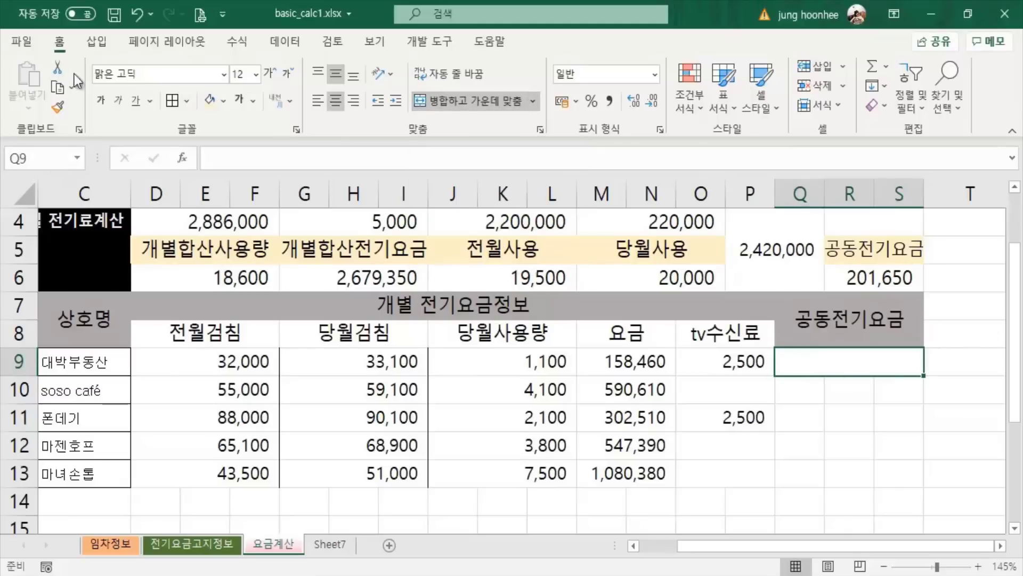
Copy Q9's merged format onto Q11, Q12 and Q13 with Format Painter.
{"action": "left_click", "coordinate": [60, 110]}
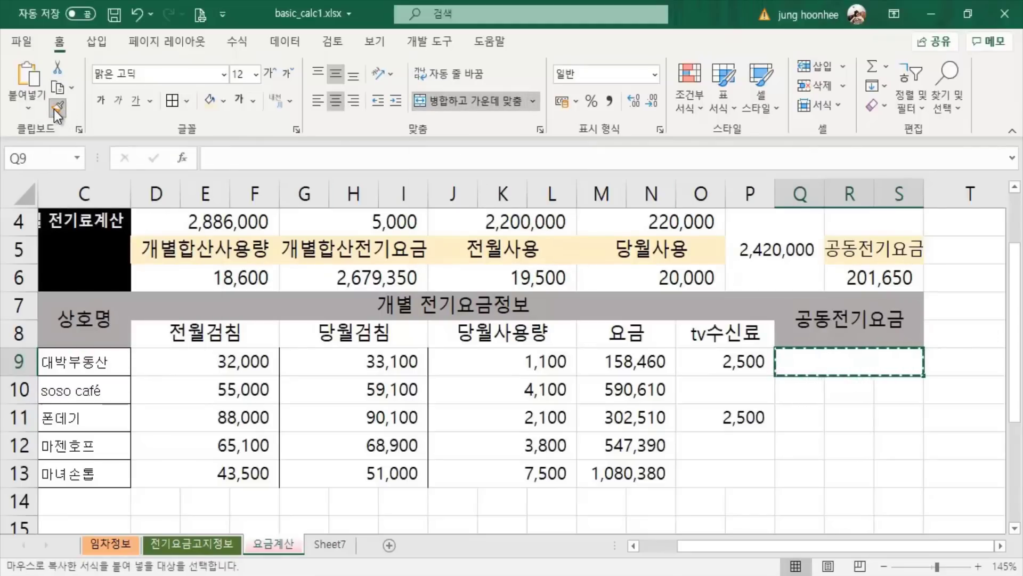
{"action": "left_click", "coordinate": [54, 109]}
{"action": "left_click", "coordinate": [802, 413]}
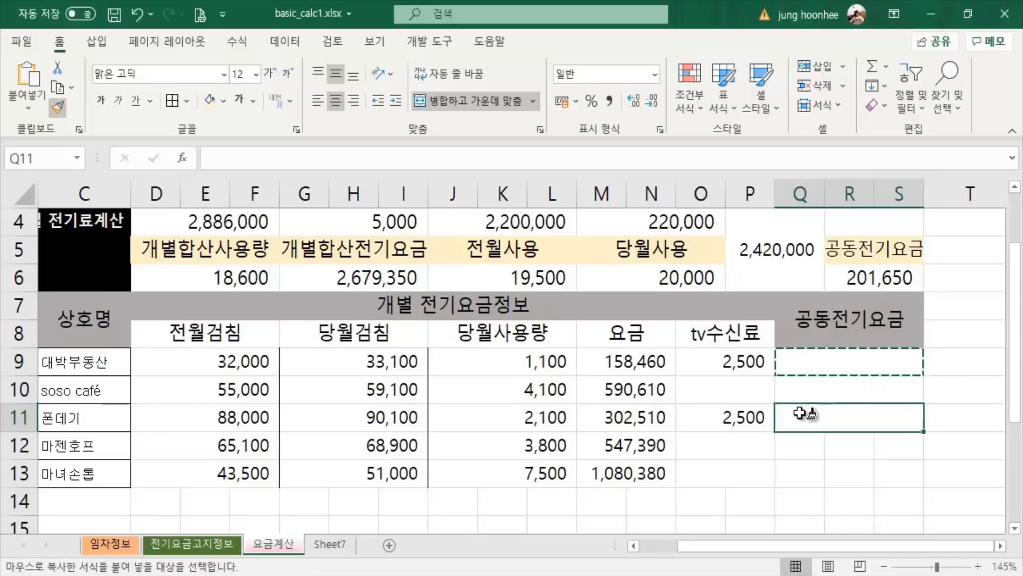
{"action": "left_click", "coordinate": [807, 447]}
{"action": "left_click", "coordinate": [810, 477]}
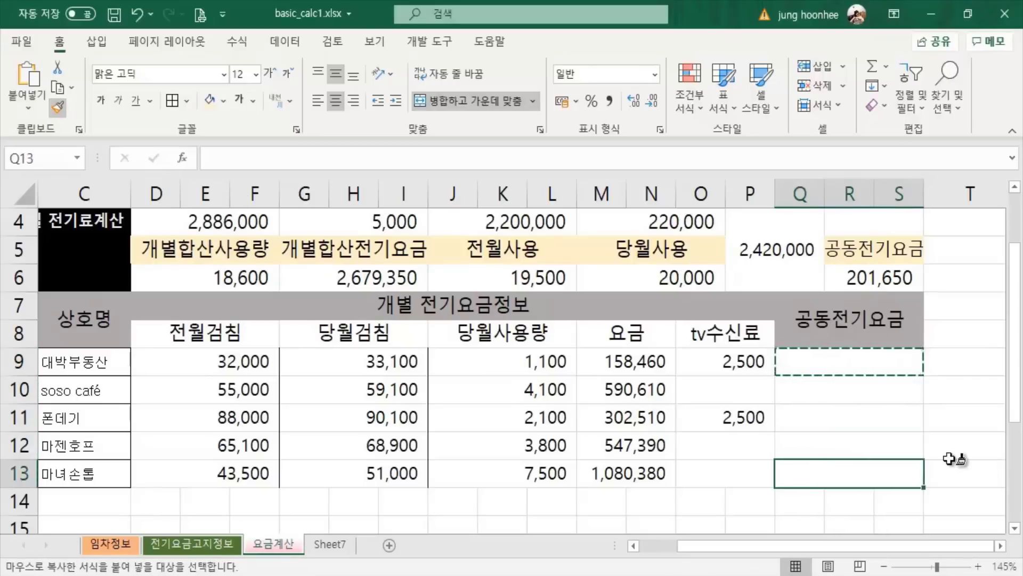
{"action": "key", "text": "Escape"}
{"action": "left_click", "coordinate": [968, 402]}
{"action": "left_click", "coordinate": [846, 369]}
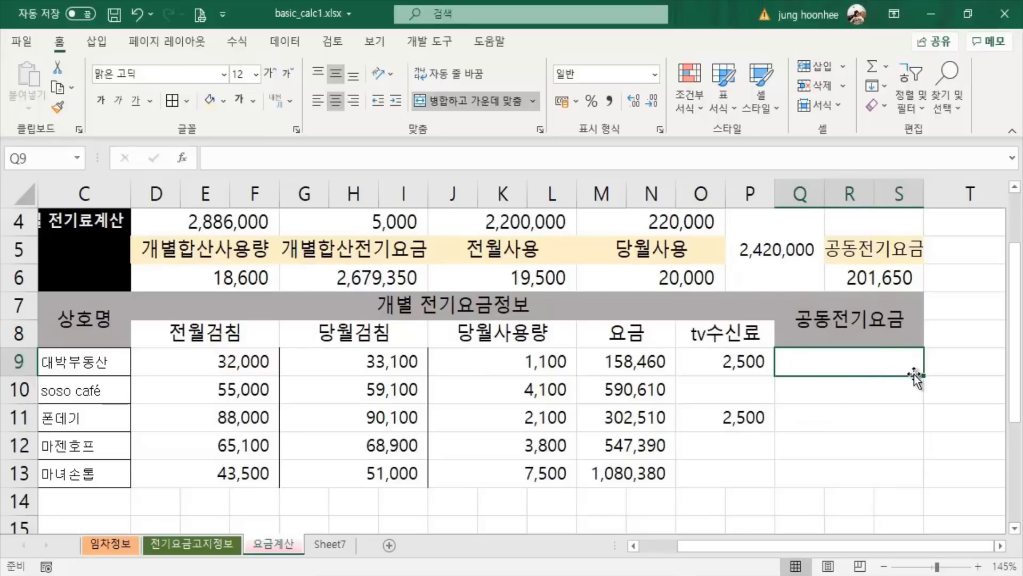
Enter 5 as the household count (세대수) in cell R4.
{"action": "scroll", "coordinate": [914, 375], "scroll_direction": "up", "scroll_amount": 1}
{"action": "left_click", "coordinate": [892, 313]}
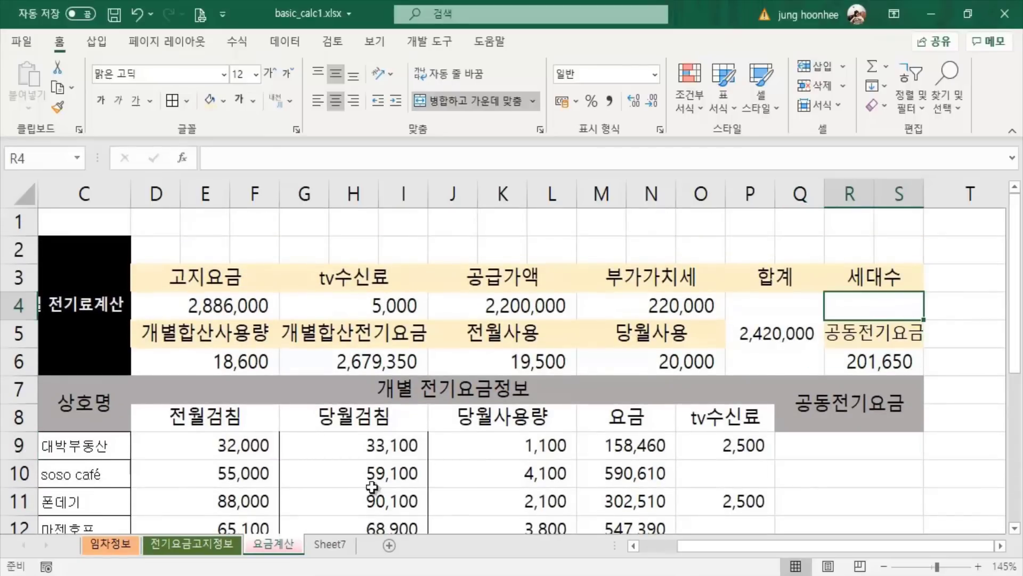
{"action": "scroll", "coordinate": [470, 416], "scroll_direction": "down", "scroll_amount": 2}
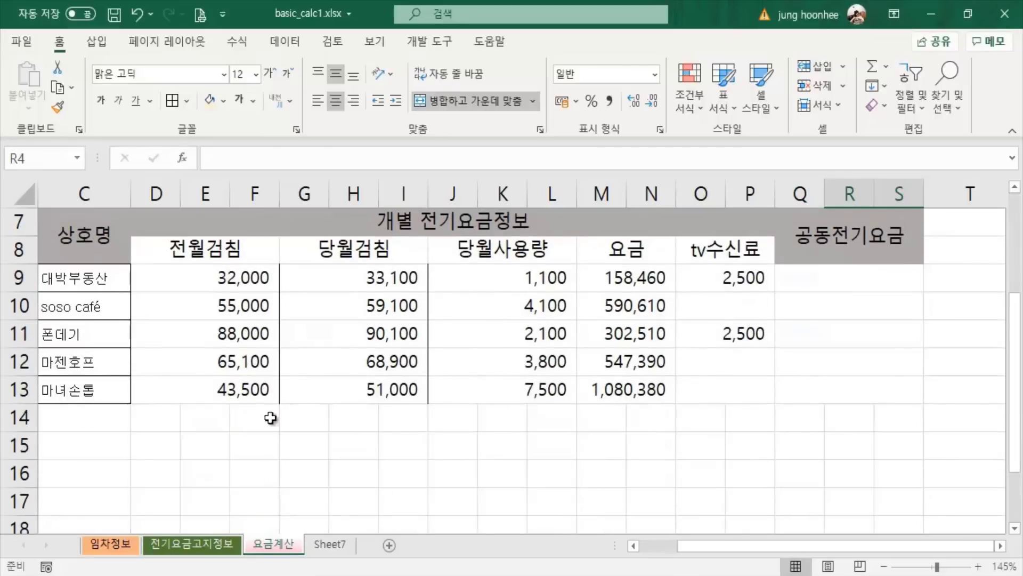
{"action": "scroll", "coordinate": [520, 475], "scroll_direction": "up", "scroll_amount": 2}
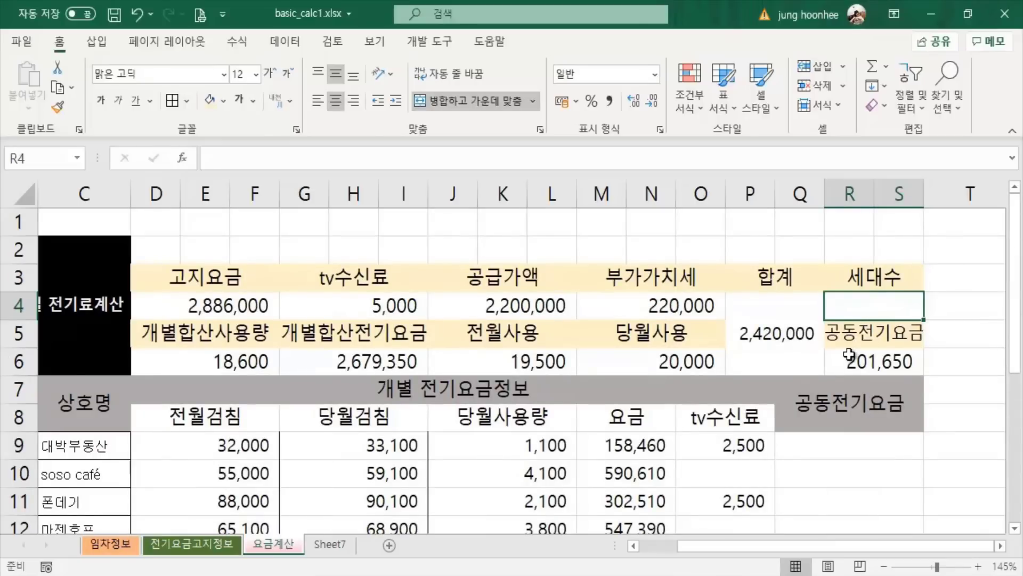
{"action": "type", "text": "5"}
{"action": "key", "text": "Return"}
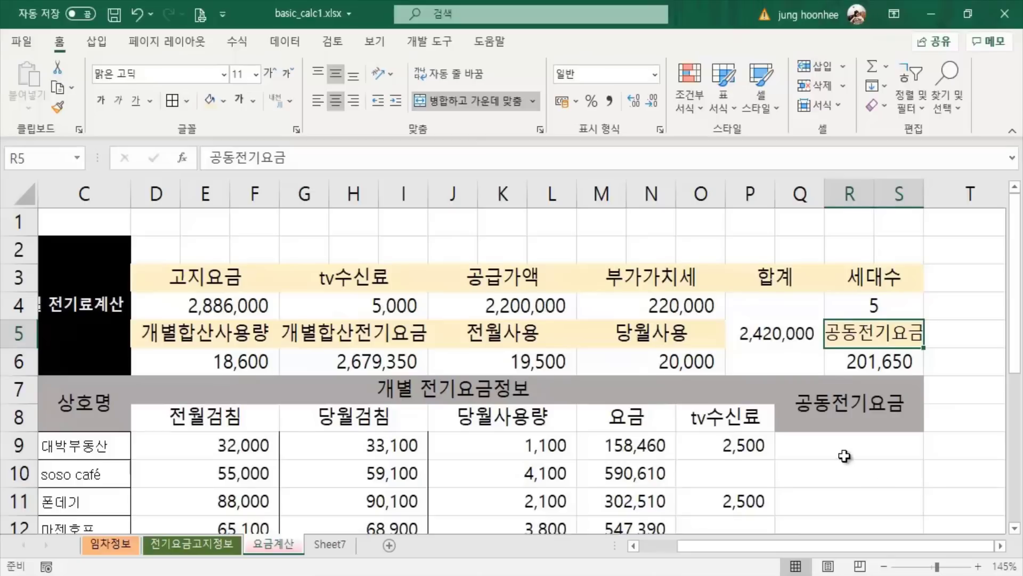
{"action": "left_click", "coordinate": [847, 459]}
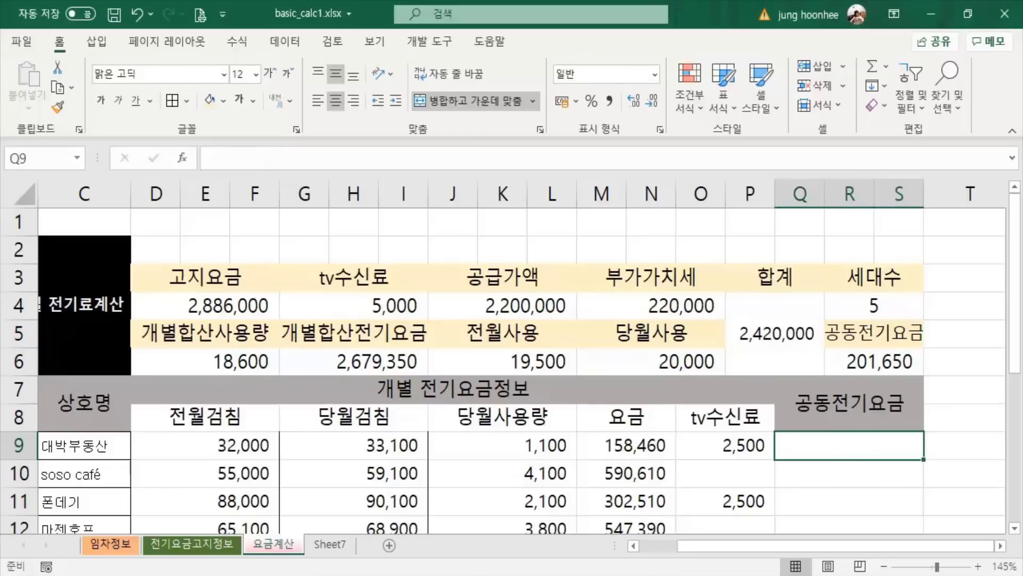
Enter =$R$6/R4 in Q9 to divide the common charge by the household count.
{"action": "type", "text": "="}
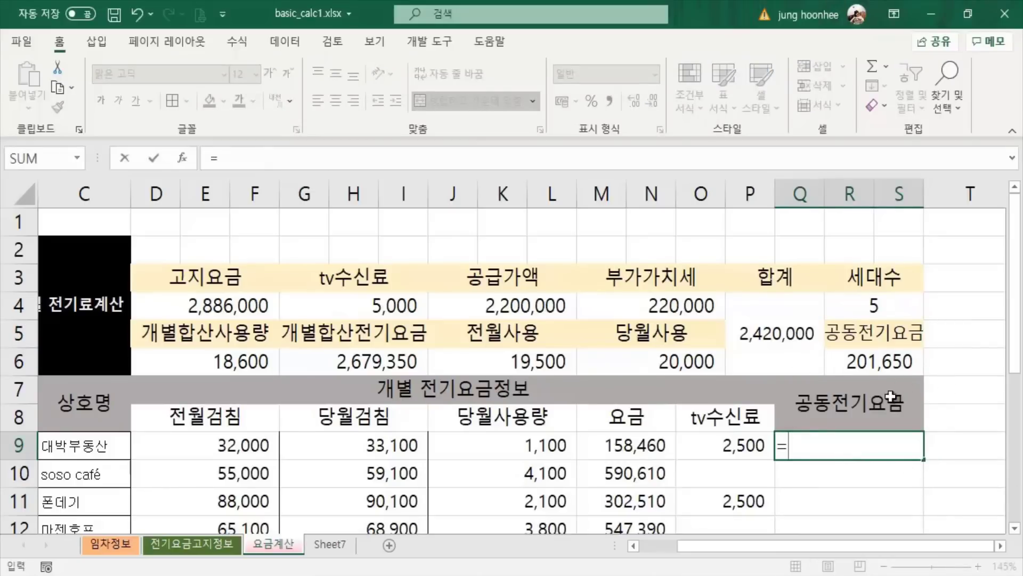
{"action": "left_click", "coordinate": [879, 363]}
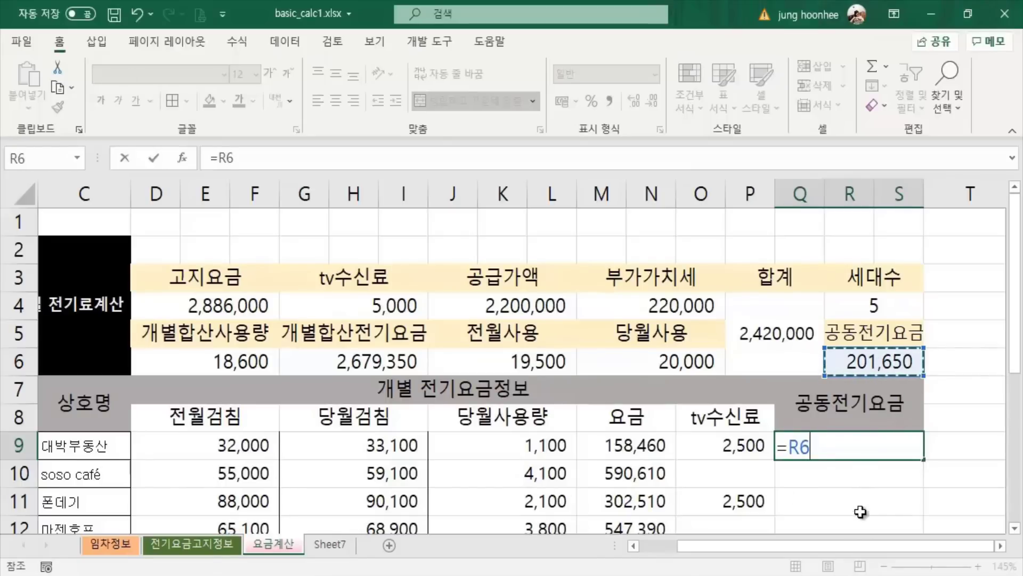
{"action": "key", "text": "F4"}
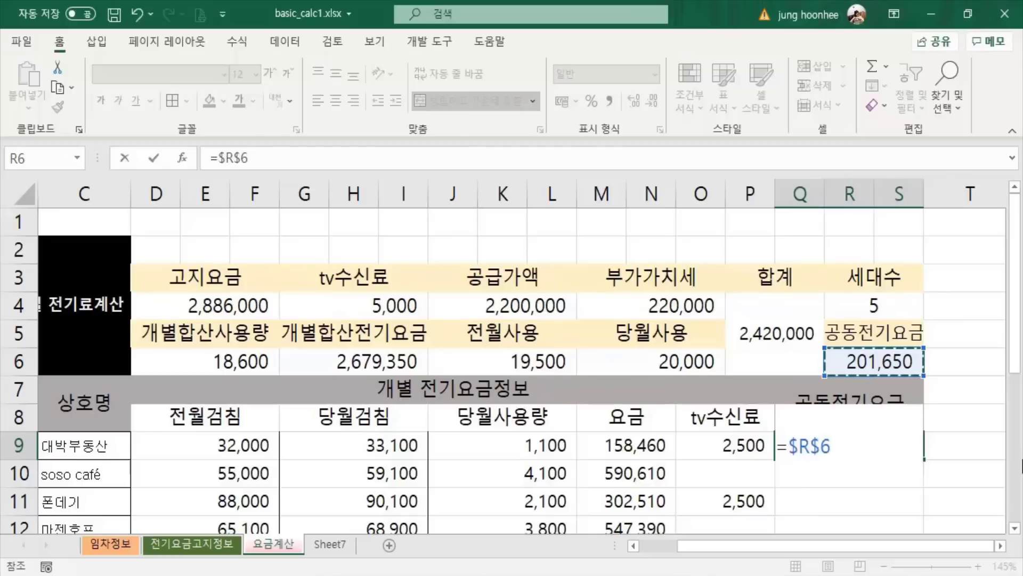
{"action": "type", "text": "/"}
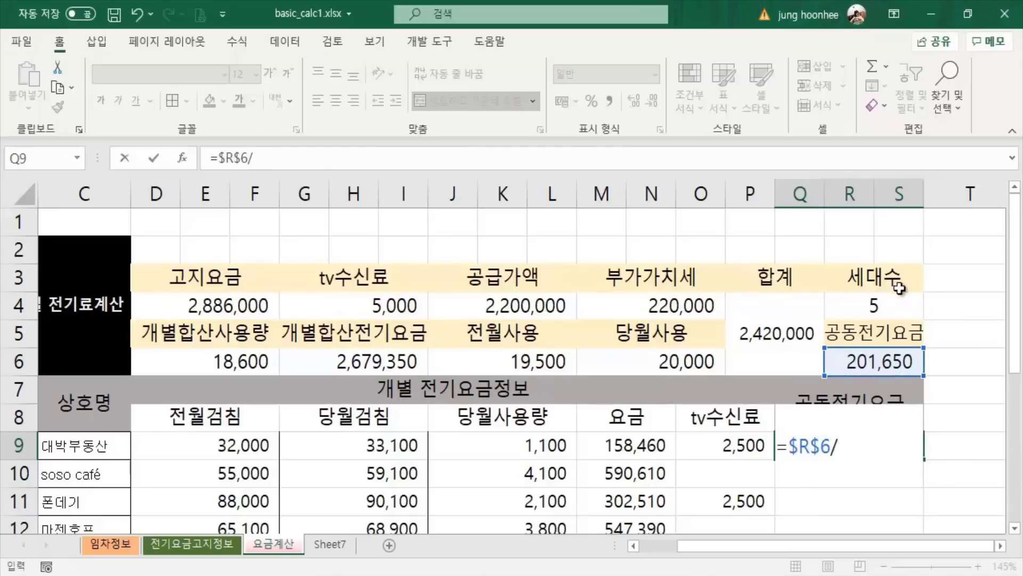
{"action": "left_click", "coordinate": [882, 307]}
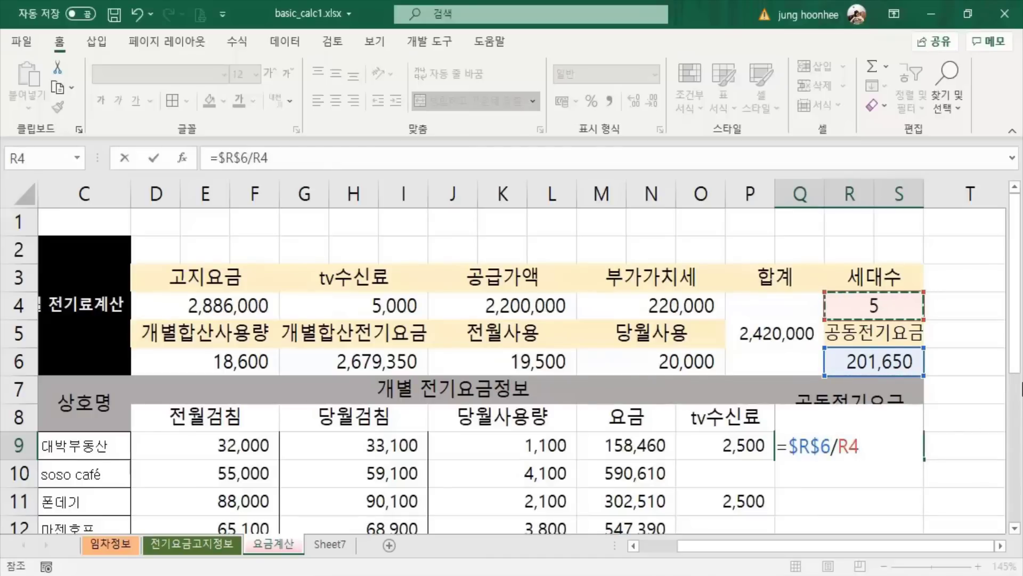
{"action": "key", "text": "Return"}
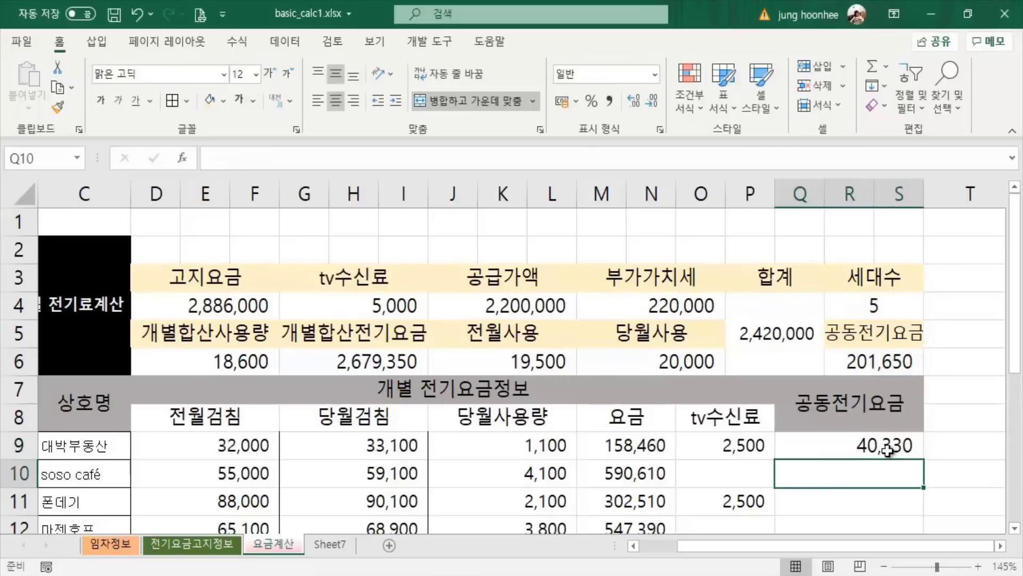
Lock the R4 reference so Q9 reads =$R$6/$R$4, giving 40,330.
{"action": "left_click", "coordinate": [885, 445]}
{"action": "scroll", "coordinate": [945, 456], "scroll_direction": "down", "scroll_amount": 1}
{"action": "scroll", "coordinate": [945, 456], "scroll_direction": "down", "scroll_amount": 1}
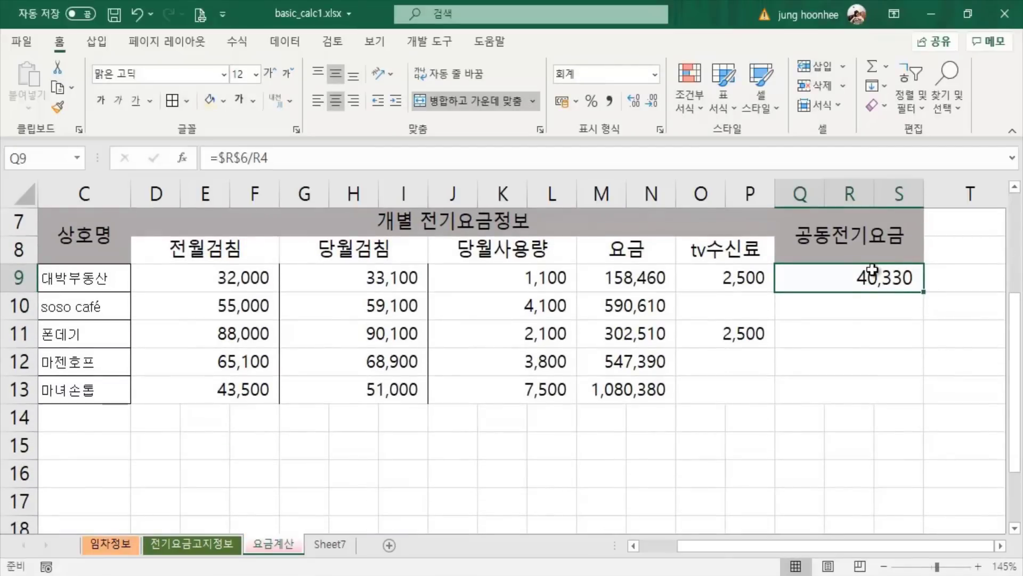
{"action": "left_click", "coordinate": [353, 173]}
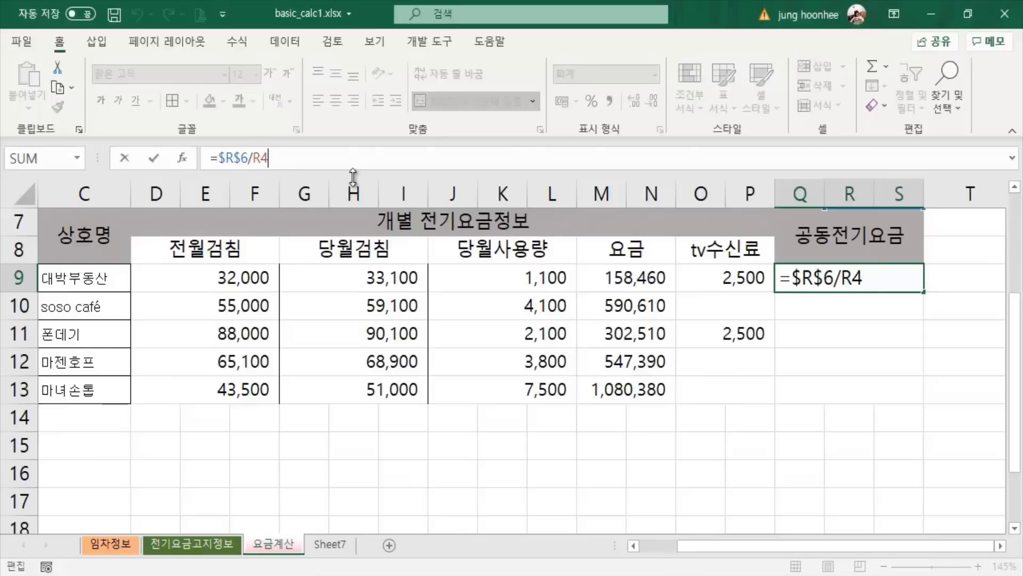
{"action": "scroll", "coordinate": [797, 367], "scroll_direction": "up", "scroll_amount": 2}
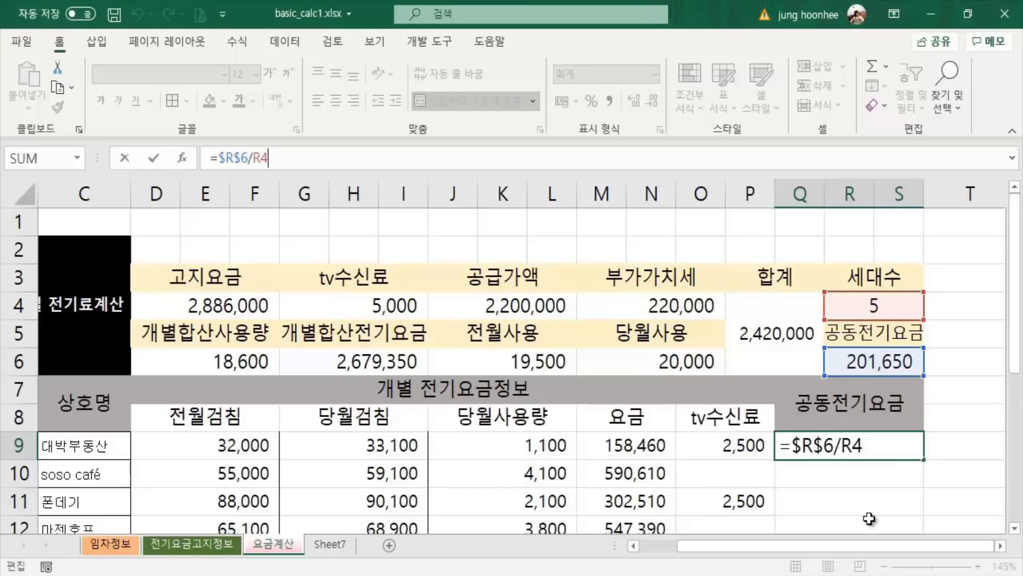
{"action": "key", "text": "F4"}
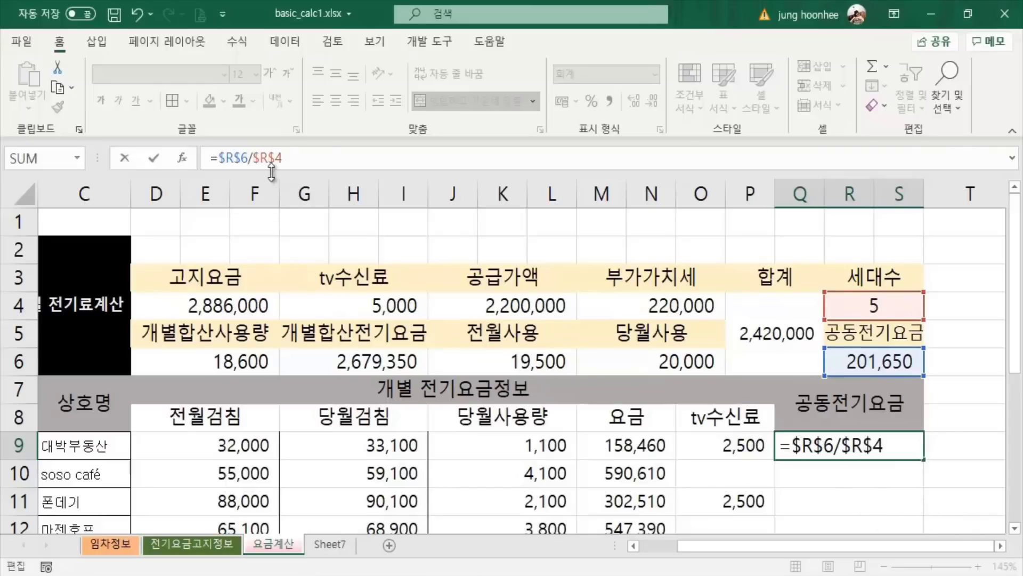
{"action": "key", "text": "Return"}
{"action": "left_click", "coordinate": [895, 446]}
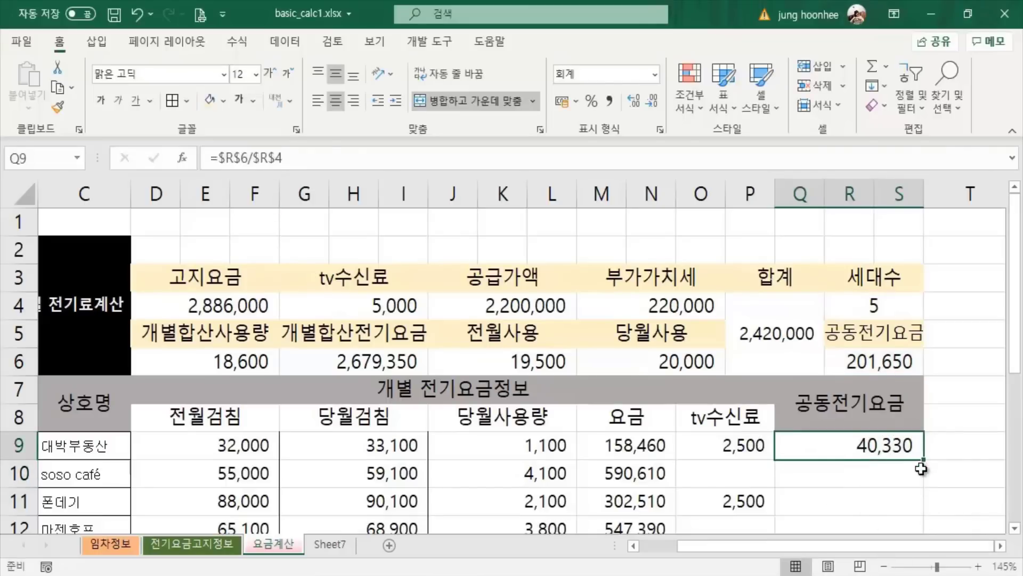
Copy Q9's shared-charge formula down through Q13 so every household shows 40,330.
{"action": "double_click", "coordinate": [926, 460]}
{"action": "scroll", "coordinate": [936, 464], "scroll_direction": "down", "scroll_amount": 2}
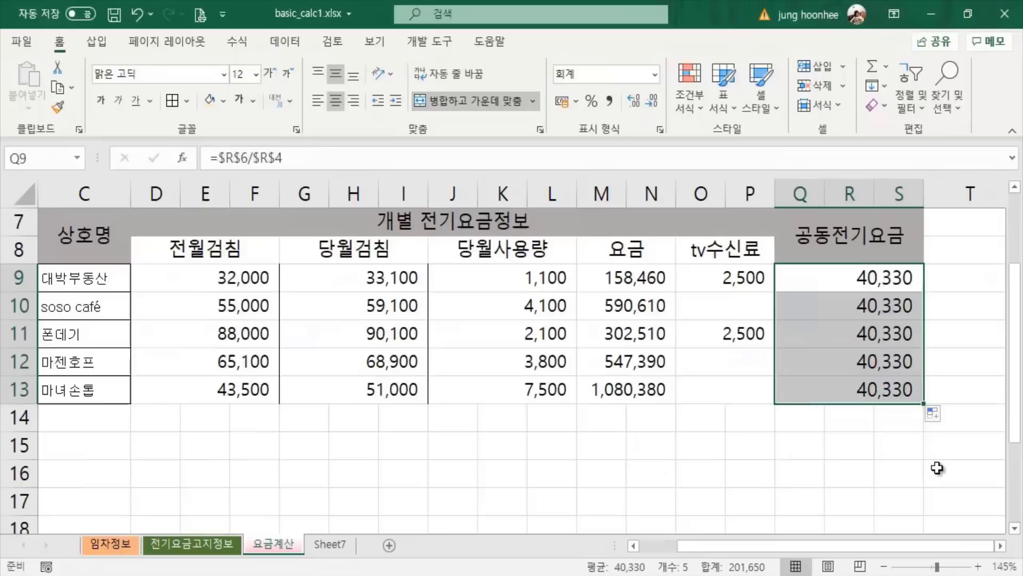
{"action": "left_click", "coordinate": [847, 489]}
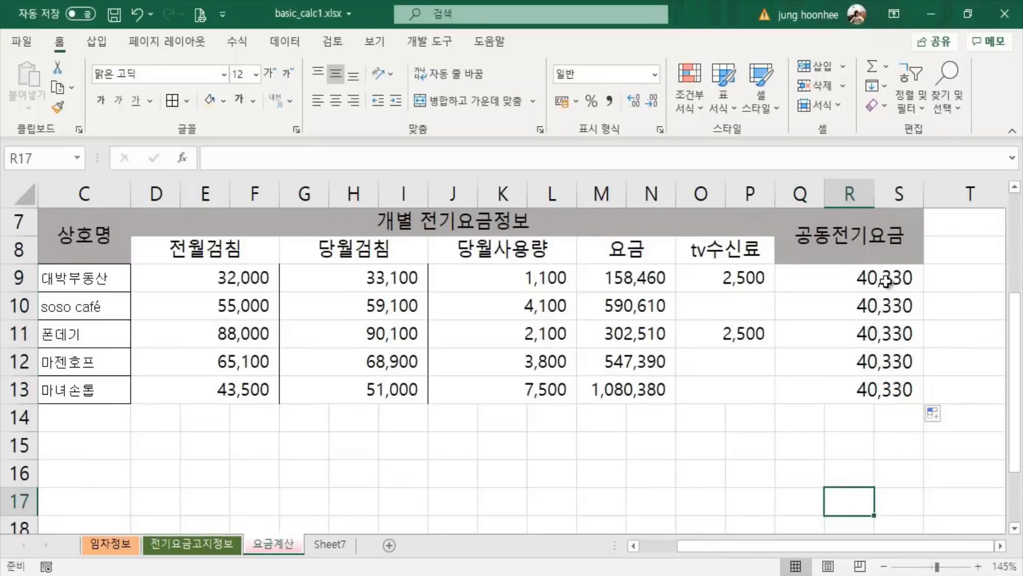
{"action": "left_click", "coordinate": [865, 421]}
{"action": "left_click", "coordinate": [717, 426]}
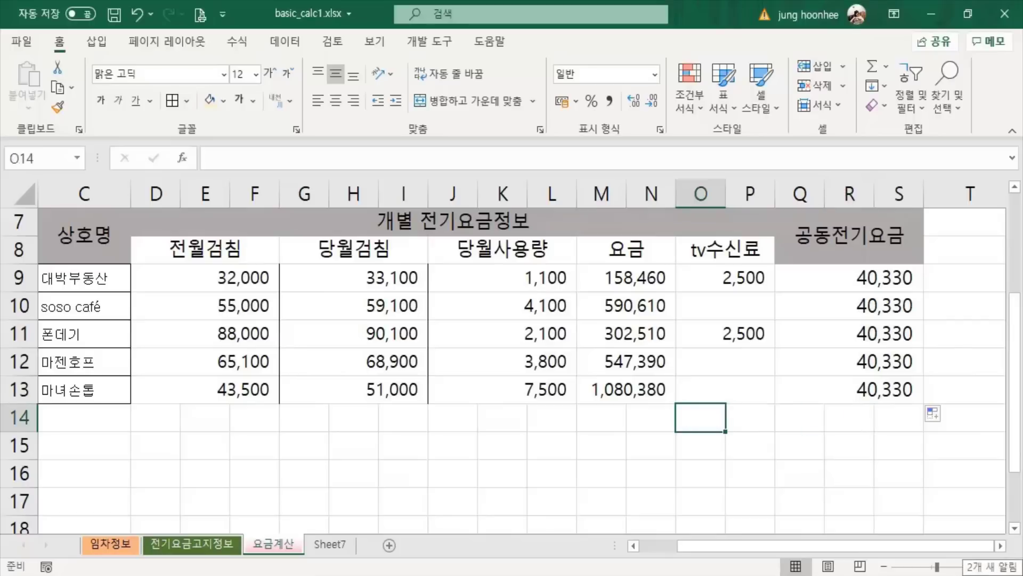
{"action": "left_click", "coordinate": [696, 440]}
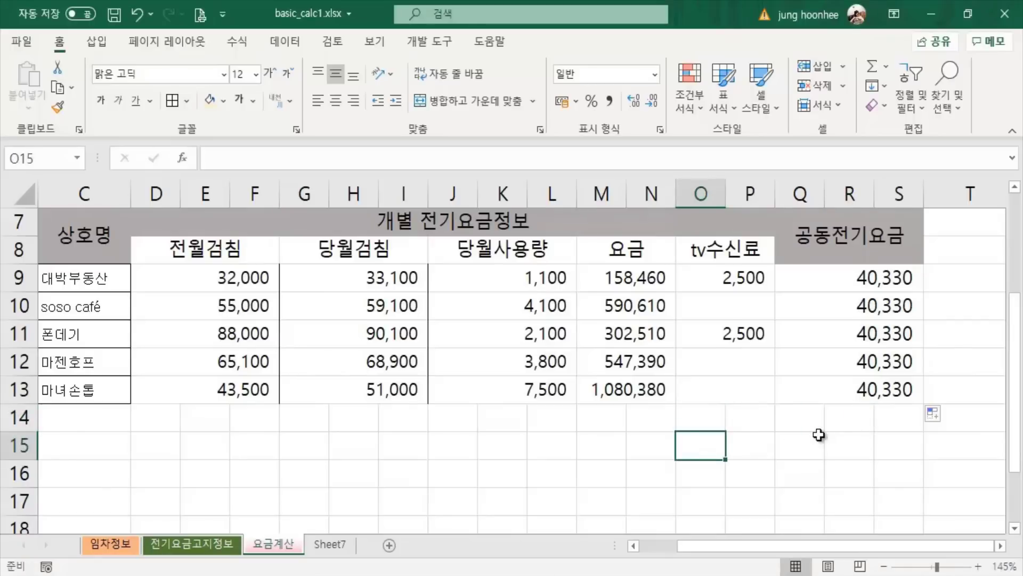
{"action": "scroll", "coordinate": [819, 435], "scroll_direction": "up", "scroll_amount": 1}
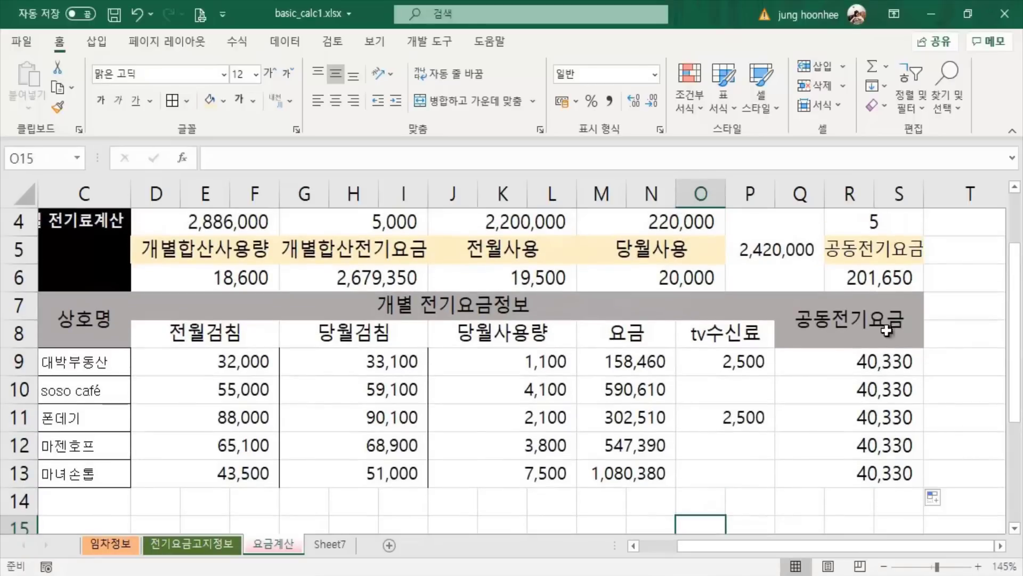
Select the first household's charges M9:S9 to check their total.
{"action": "left_click", "coordinate": [74, 373]}
{"action": "left_click_drag", "start_coordinate": [622, 368], "coordinate": [866, 362]}
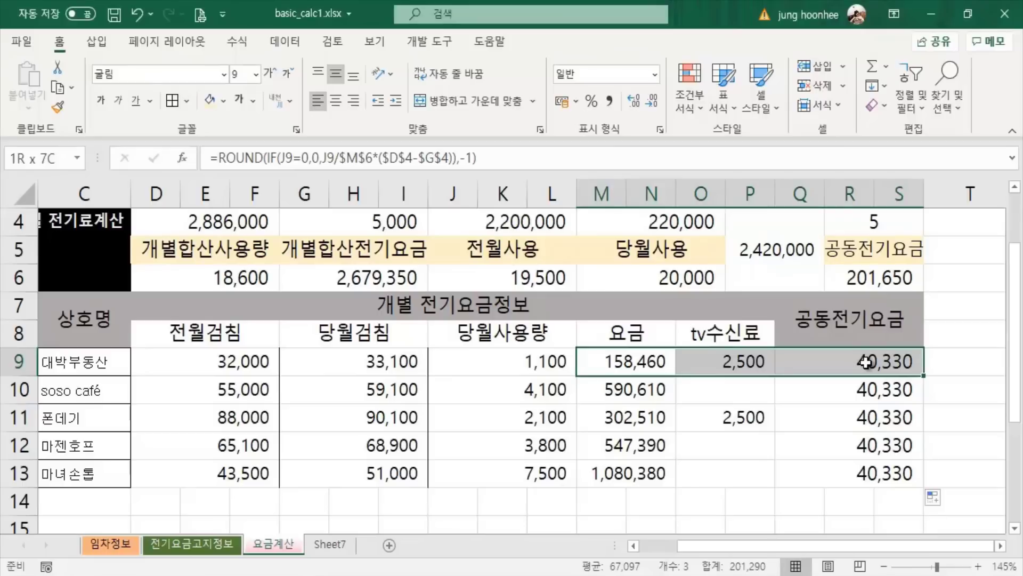
{"action": "left_click", "coordinate": [749, 501]}
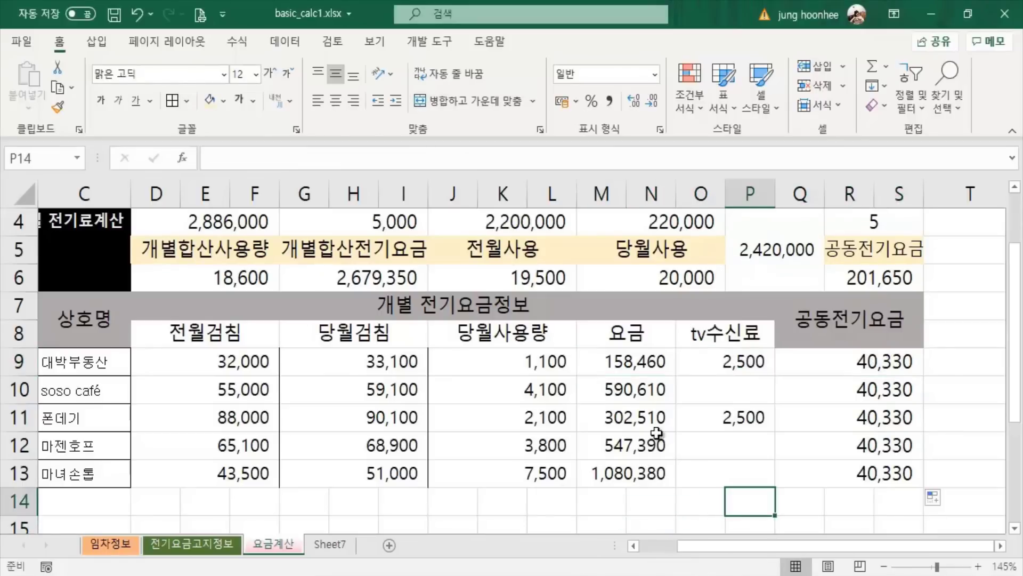
{"action": "scroll", "coordinate": [235, 435], "scroll_direction": "up", "scroll_amount": 1}
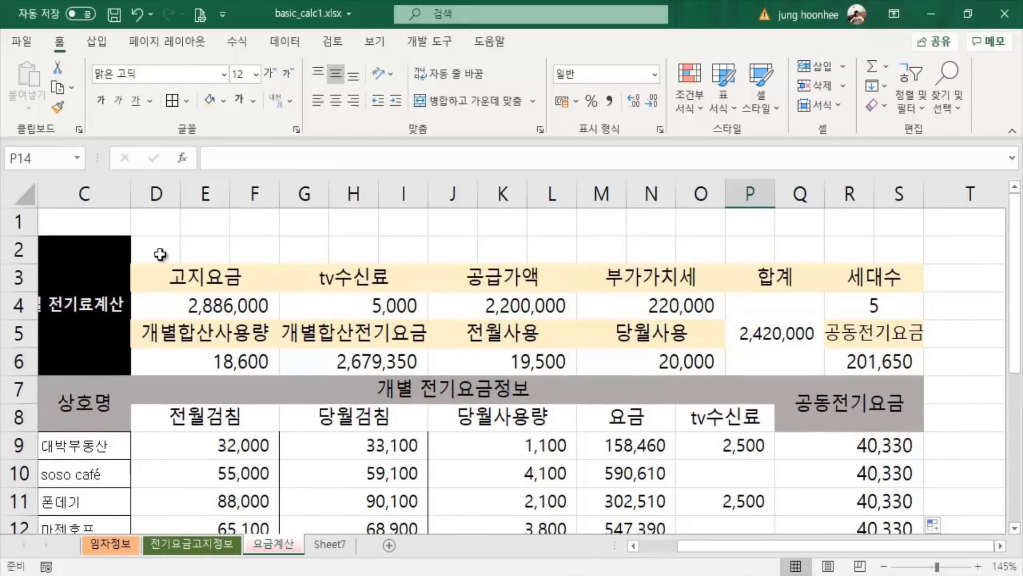
Merge and centre row 2 across D2:S2 as a title cell.
{"action": "left_click_drag", "start_coordinate": [160, 254], "coordinate": [572, 252]}
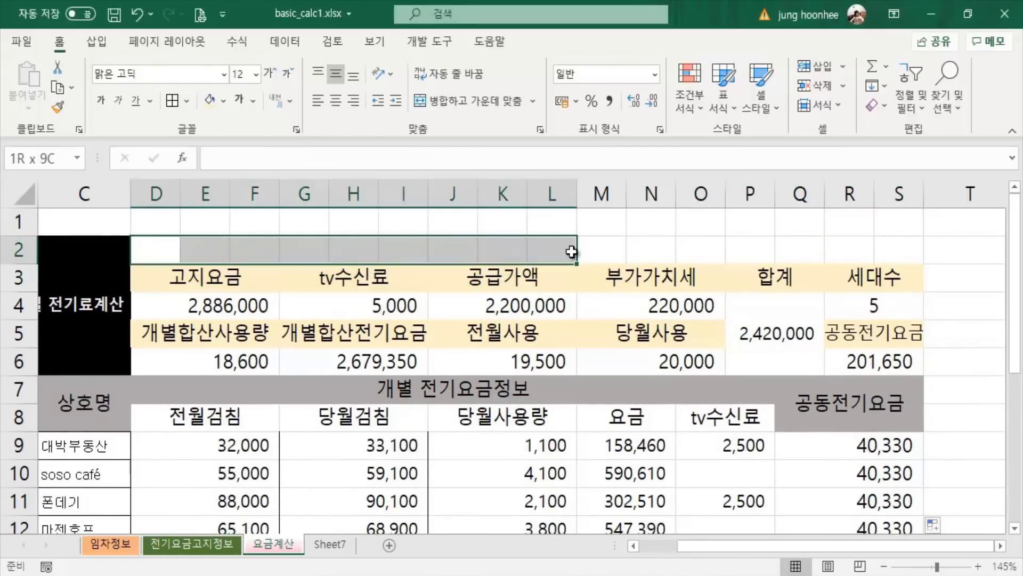
{"action": "left_click_drag", "start_coordinate": [572, 252], "coordinate": [878, 256]}
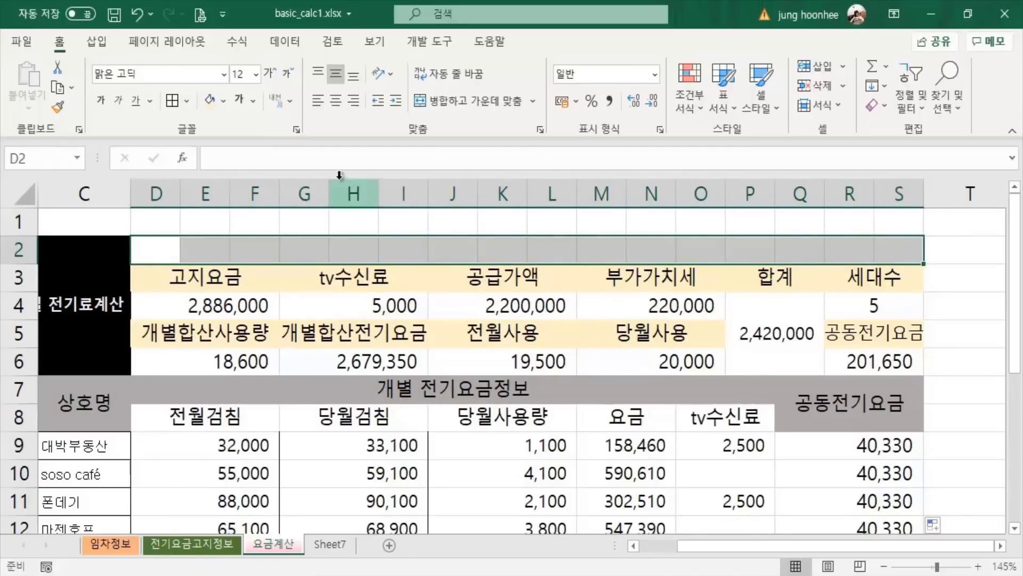
{"action": "left_click", "coordinate": [494, 98]}
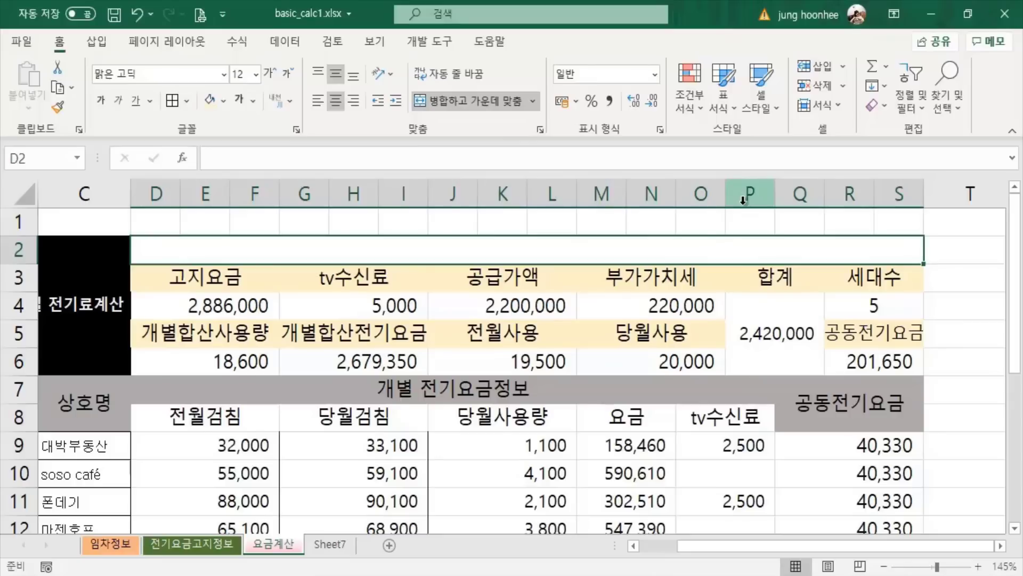
Type the title 전기요금 세부내역 into the merged D2 cell.
{"action": "type", "text": "전ㄱ"}
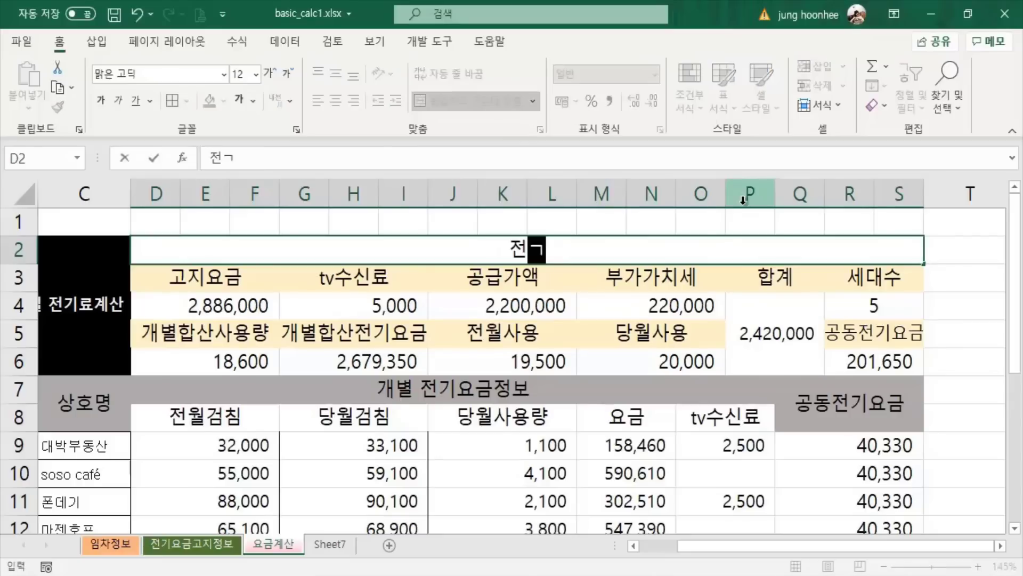
{"action": "type", "text": "요금 상"}
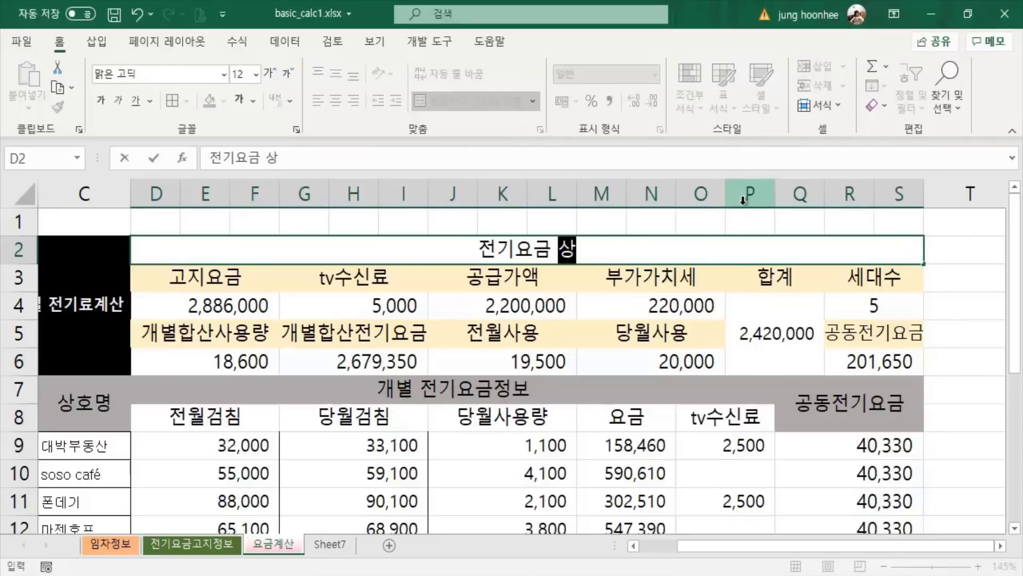
{"action": "key", "text": "BackSpace"}
{"action": "type", "text": "세부"}
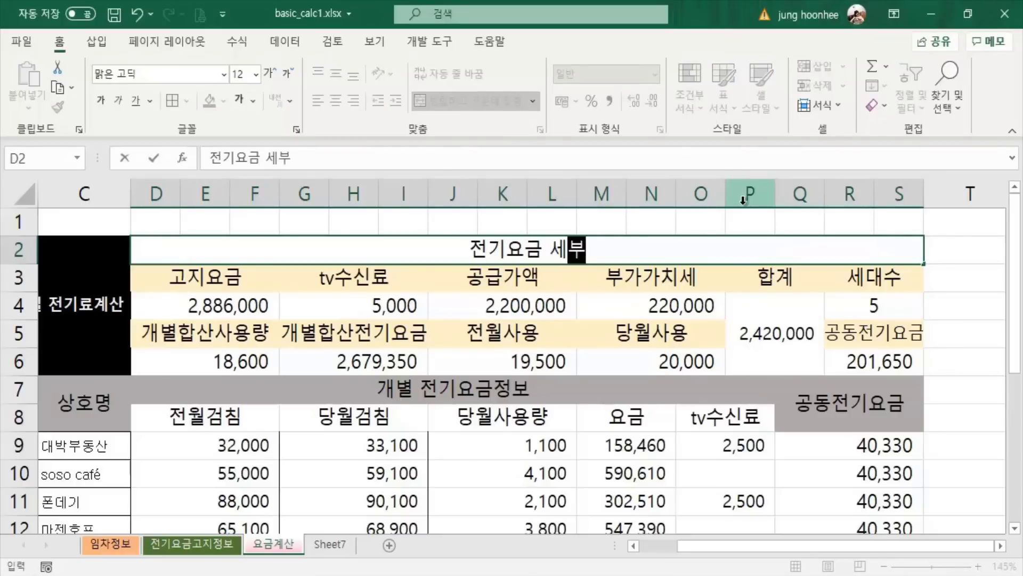
{"action": "type", "text": "내여ㄱ"}
{"action": "key", "text": "Return"}
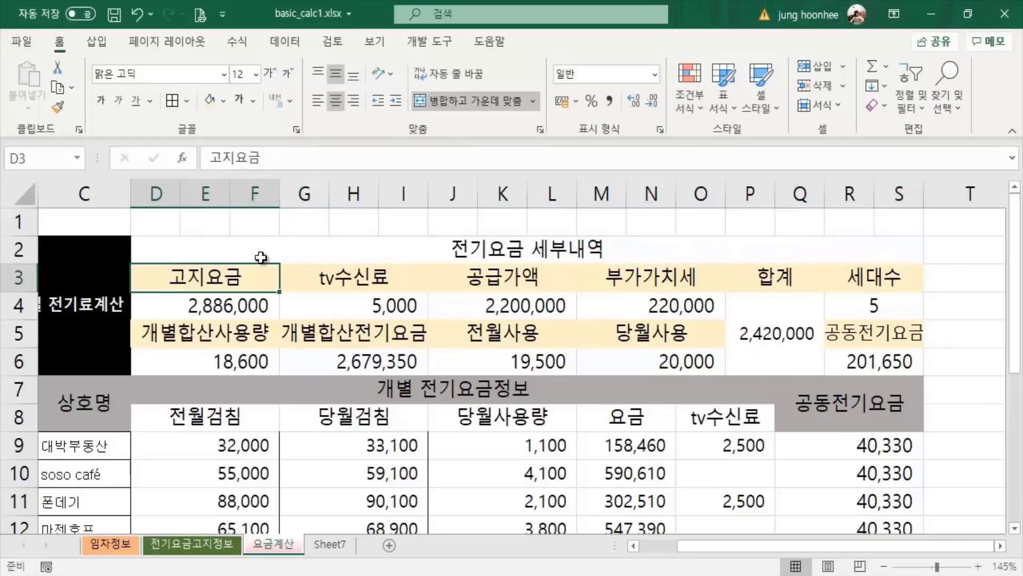
{"action": "left_click", "coordinate": [264, 247]}
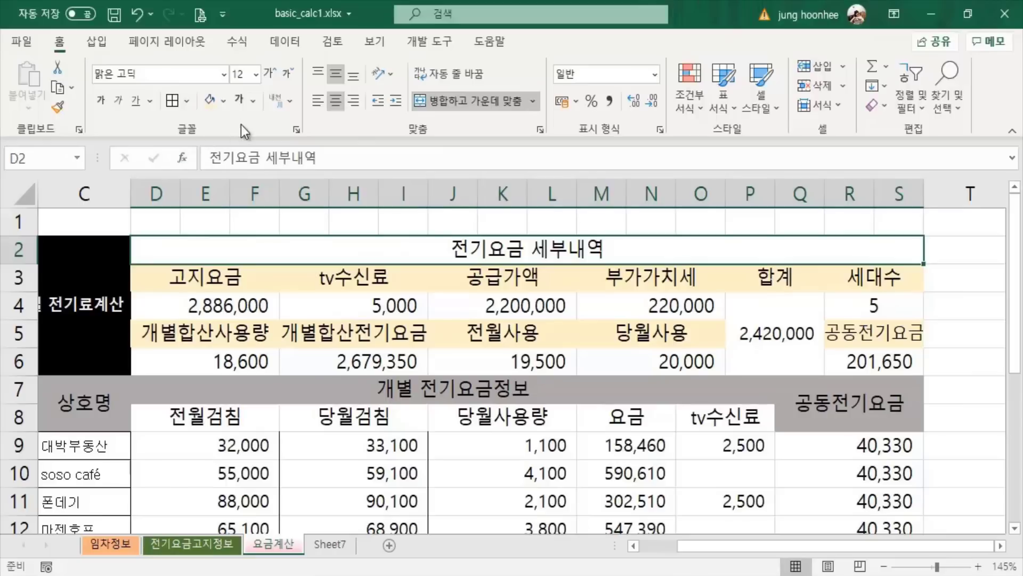
Give the D2 title a black fill and bold text.
{"action": "left_click", "coordinate": [223, 101]}
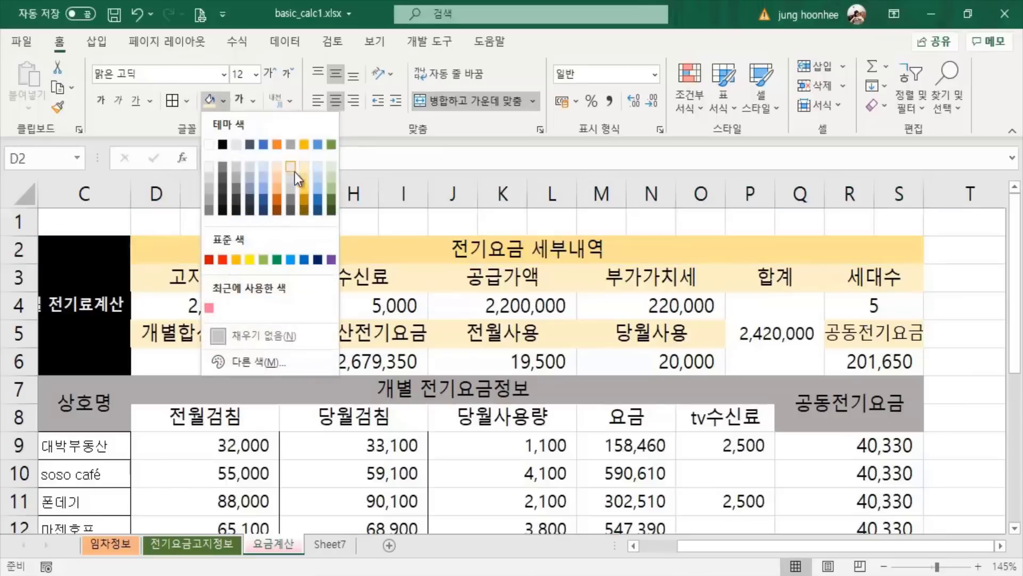
{"action": "left_click", "coordinate": [223, 144]}
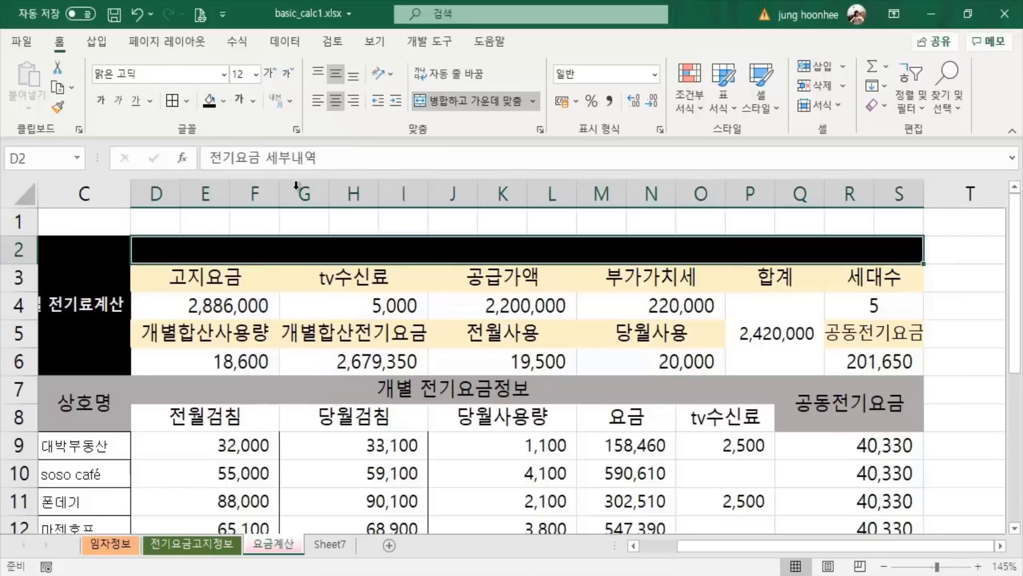
{"action": "left_click", "coordinate": [226, 101]}
{"action": "left_click", "coordinate": [209, 144]}
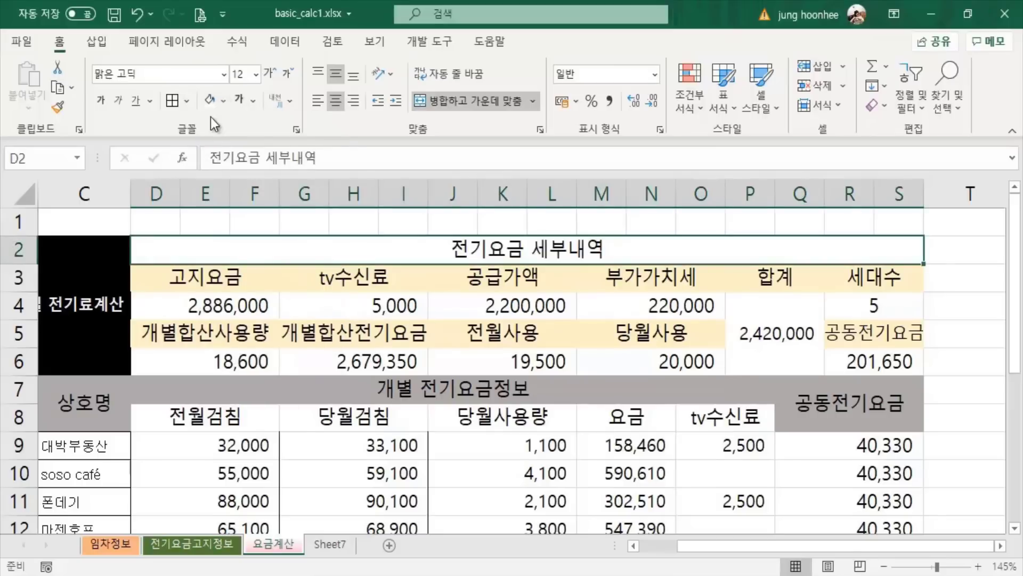
{"action": "left_click", "coordinate": [225, 101]}
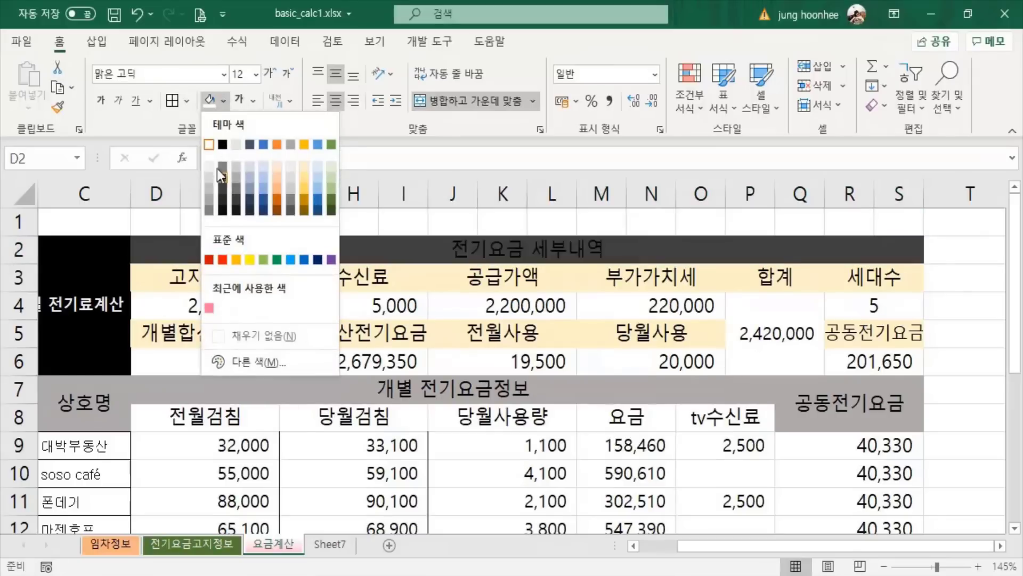
{"action": "left_click", "coordinate": [221, 143]}
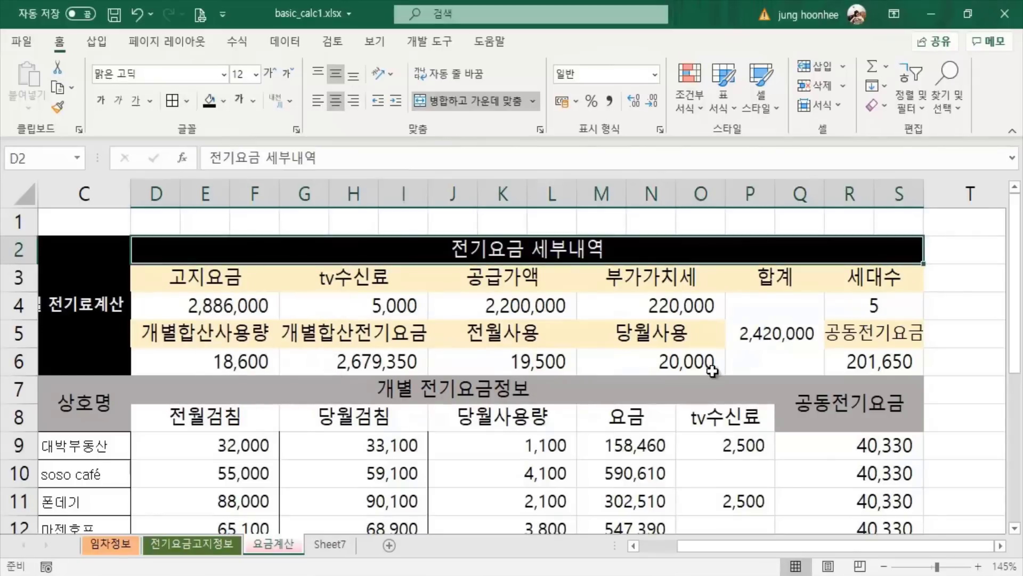
{"action": "left_click", "coordinate": [101, 97]}
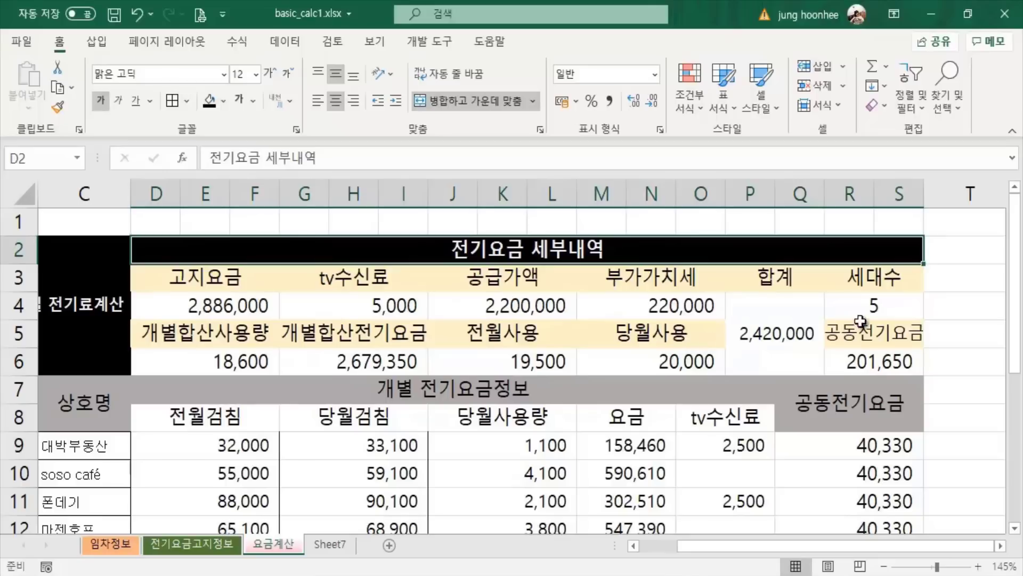
Select the summary block B2:S6 to compare it with the new title styling.
{"action": "left_click", "coordinate": [947, 284]}
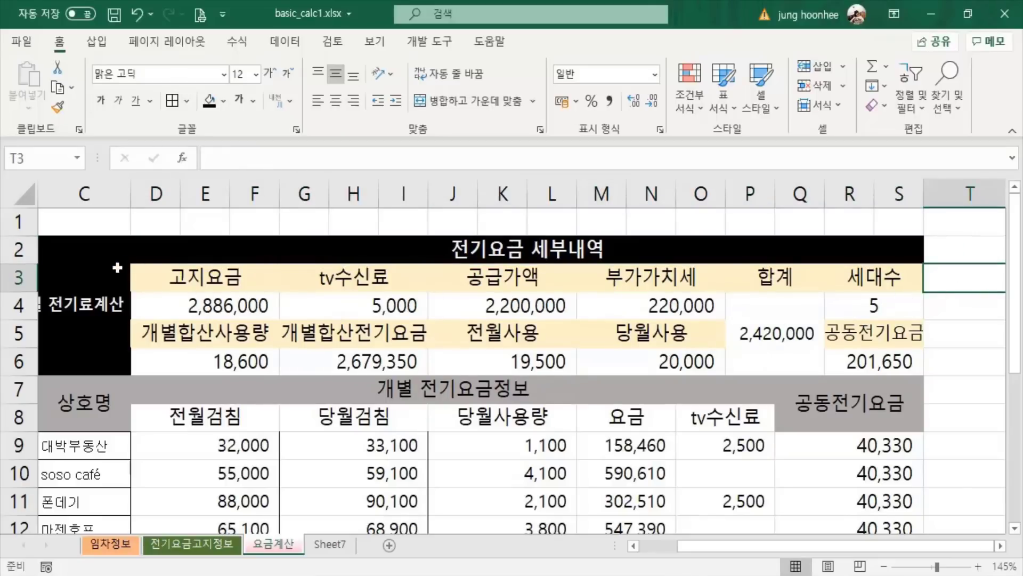
{"action": "left_click_drag", "start_coordinate": [117, 267], "coordinate": [758, 247]}
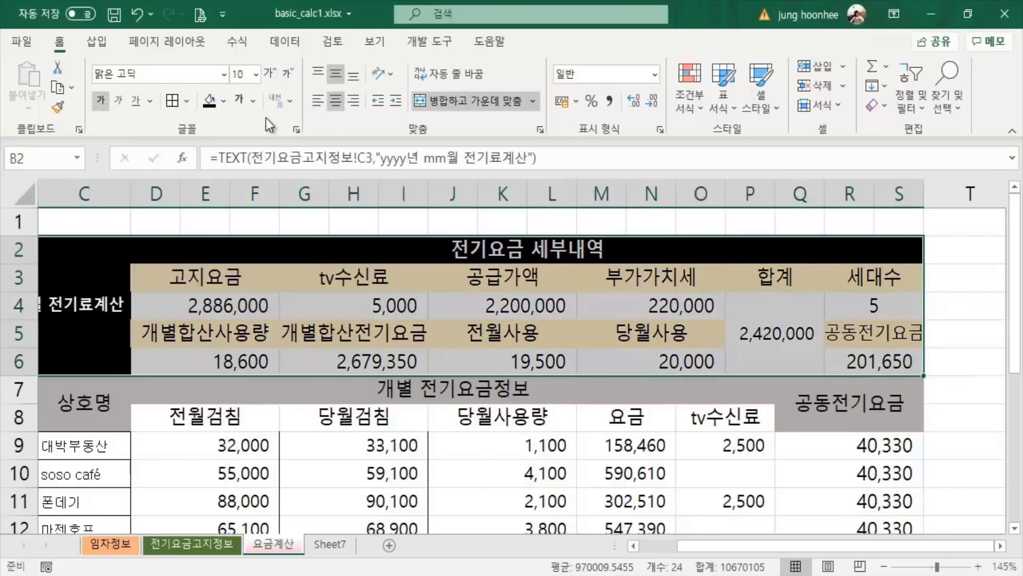
{"action": "scroll", "coordinate": [67, 321], "scroll_direction": "left", "scroll_amount": 2}
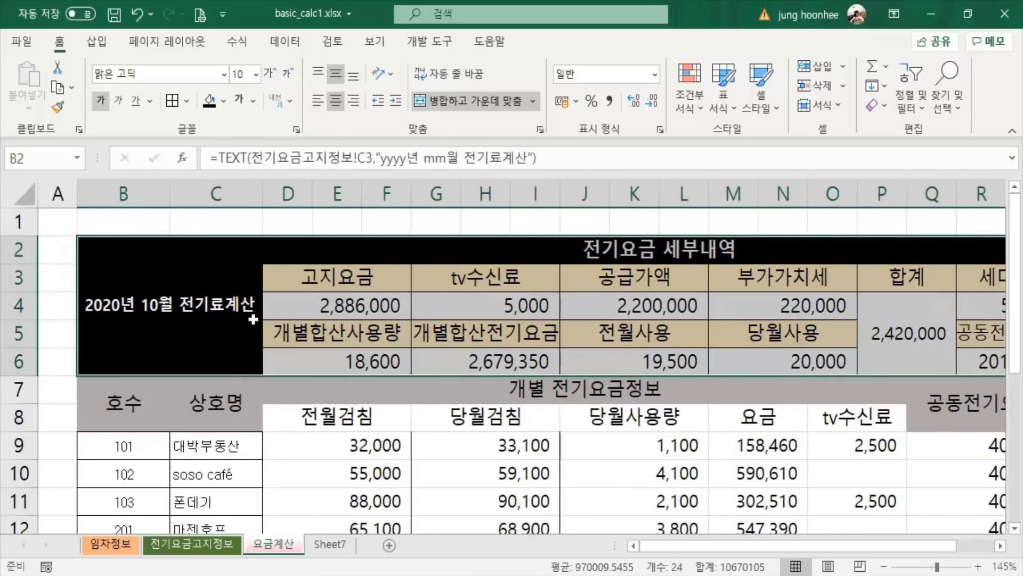
{"action": "left_click", "coordinate": [67, 321]}
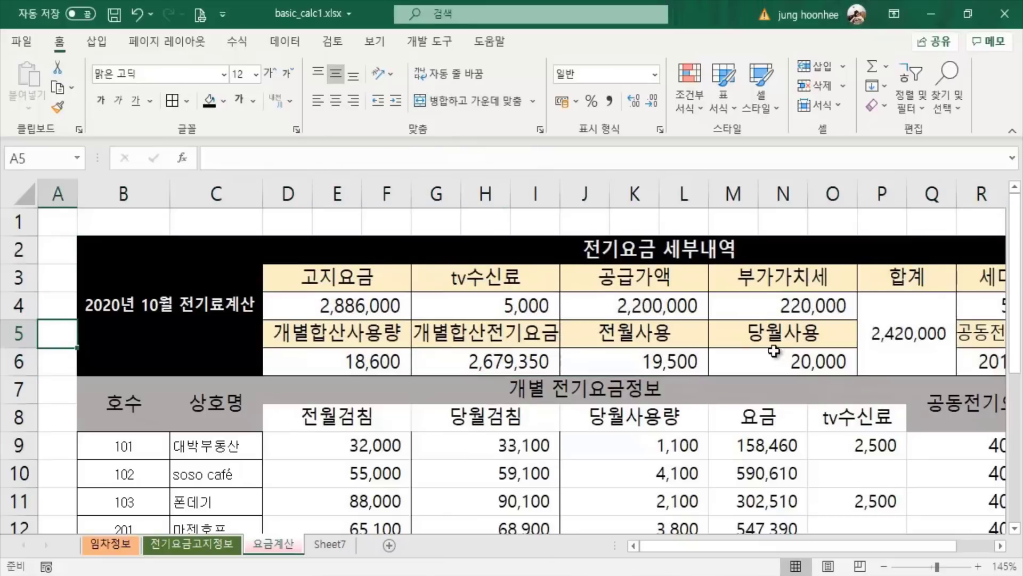
{"action": "scroll", "coordinate": [768, 354], "scroll_direction": "down", "scroll_amount": 2}
{"action": "scroll", "coordinate": [507, 393], "scroll_direction": "down", "scroll_amount": 5}
{"action": "scroll", "coordinate": [506, 397], "scroll_direction": "up", "scroll_amount": 4}
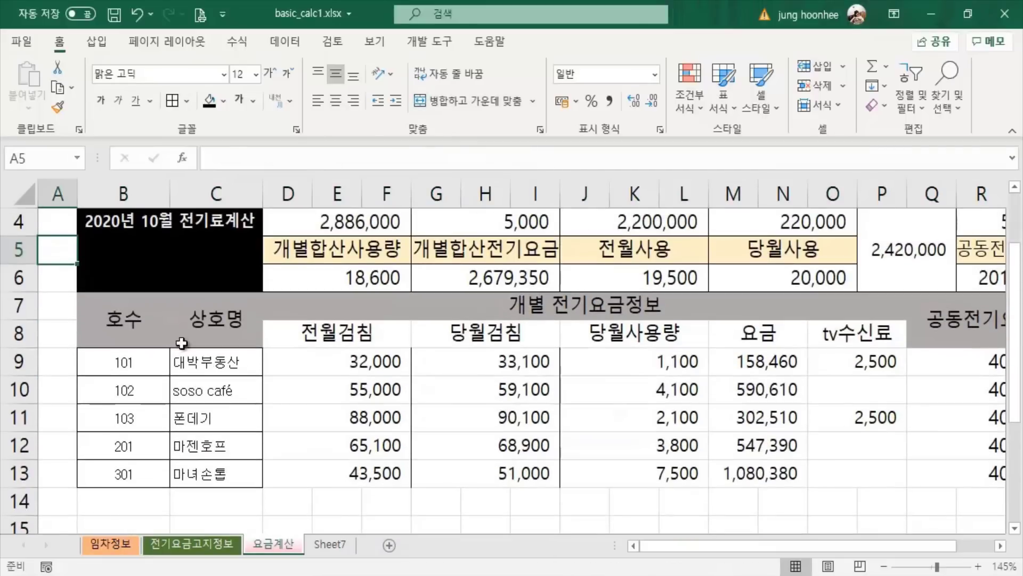
Apply All Borders to the tenant table B7:S13.
{"action": "left_click_drag", "start_coordinate": [127, 313], "coordinate": [766, 476]}
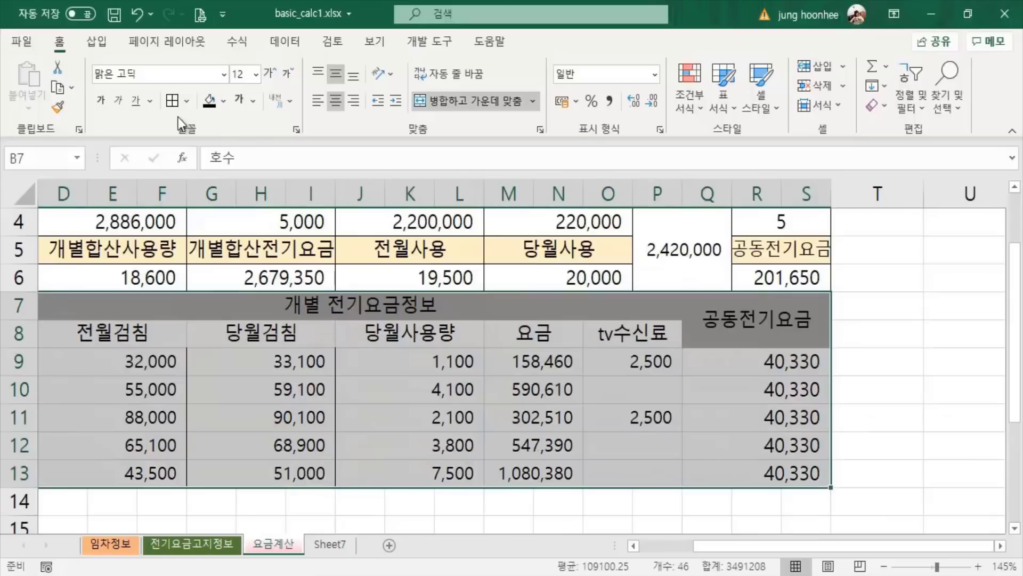
{"action": "left_click", "coordinate": [177, 102]}
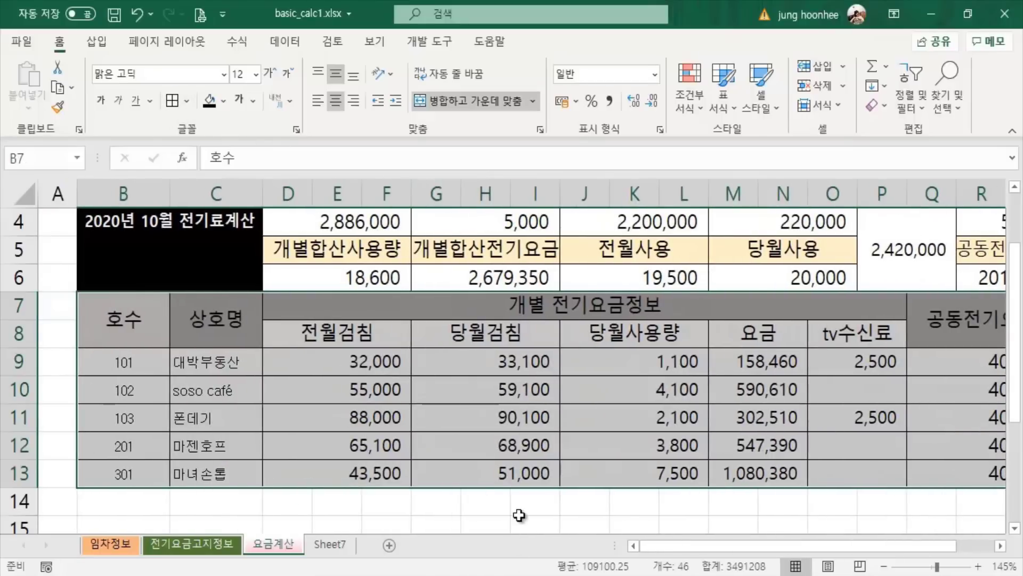
{"action": "left_click", "coordinate": [520, 515]}
{"action": "scroll", "coordinate": [485, 397], "scroll_direction": "up", "scroll_amount": 1}
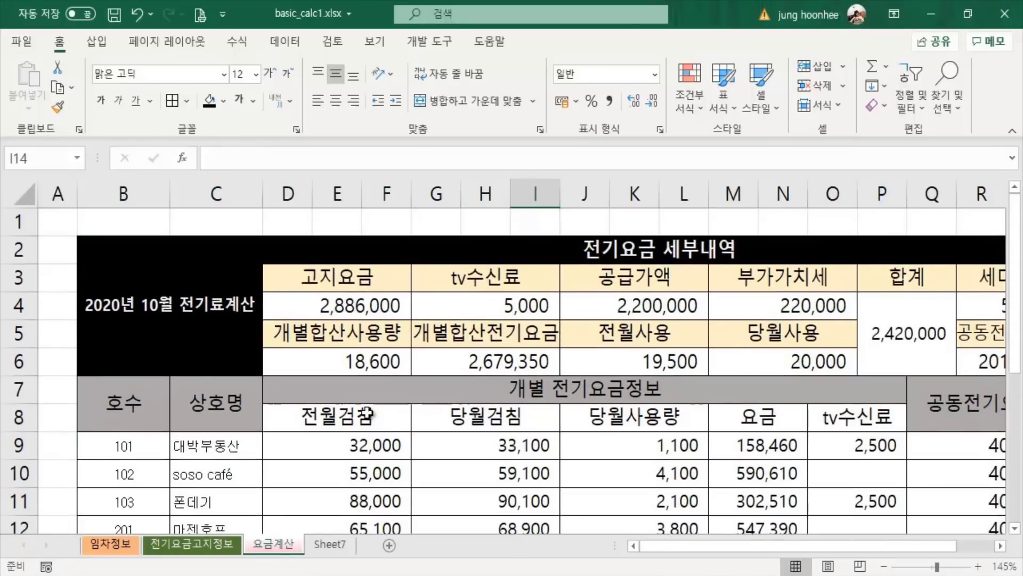
Add a Top and Double Bottom Border to the header rows B7:S8.
{"action": "left_click_drag", "start_coordinate": [146, 414], "coordinate": [967, 403]}
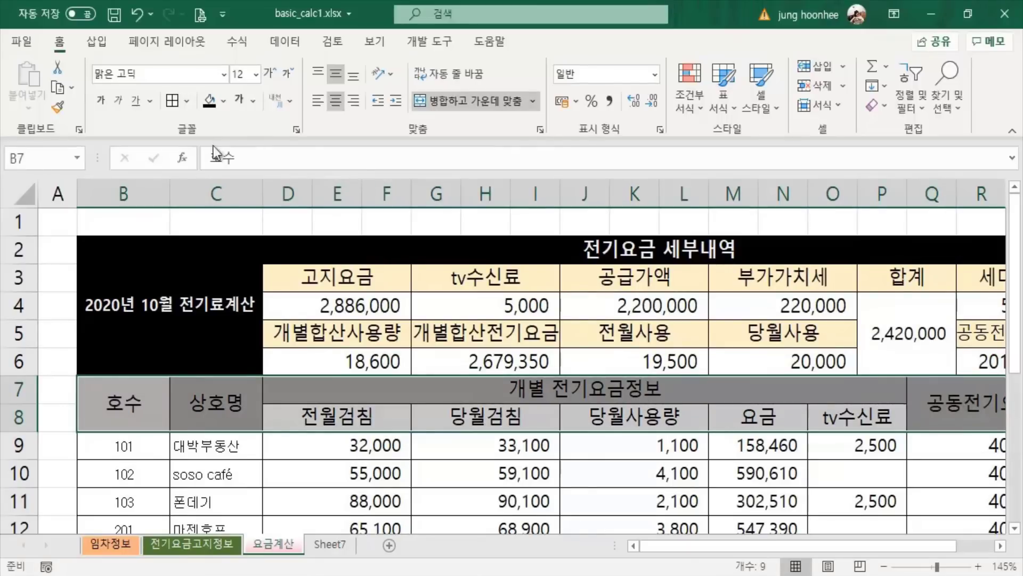
{"action": "left_click", "coordinate": [186, 102]}
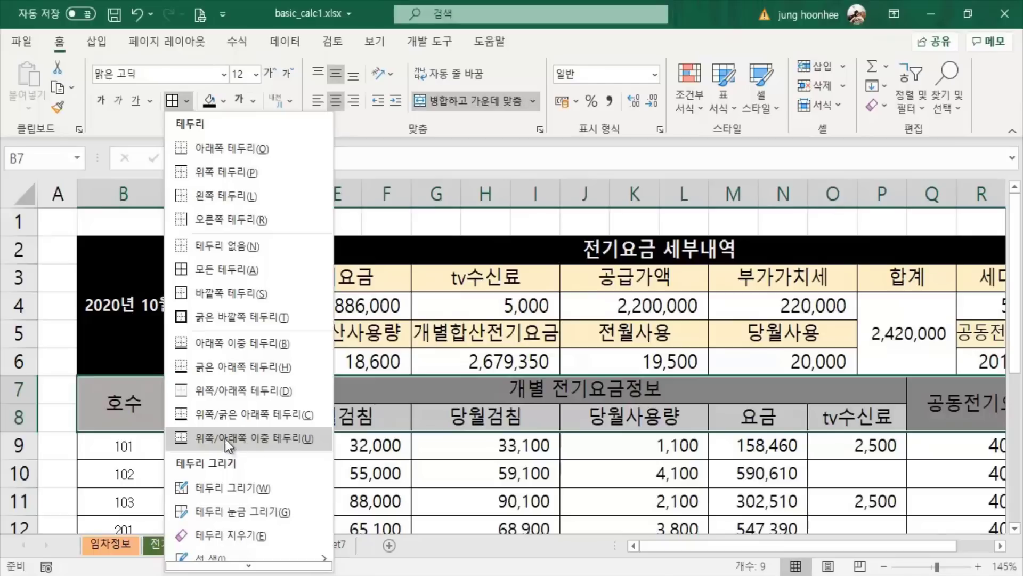
{"action": "left_click", "coordinate": [244, 437]}
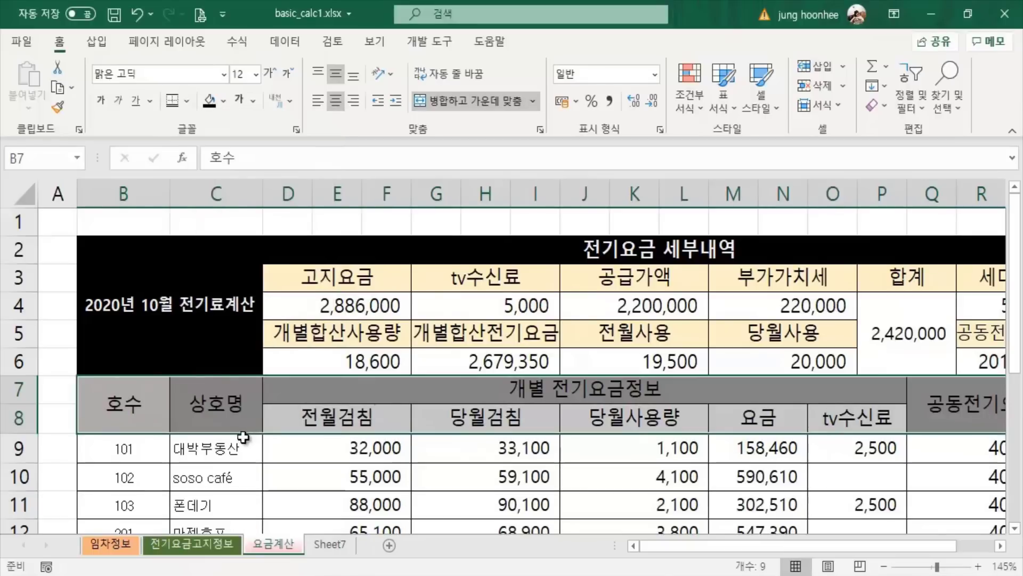
{"action": "left_click", "coordinate": [67, 391]}
{"action": "scroll", "coordinate": [759, 456], "scroll_direction": "down", "scroll_amount": 1}
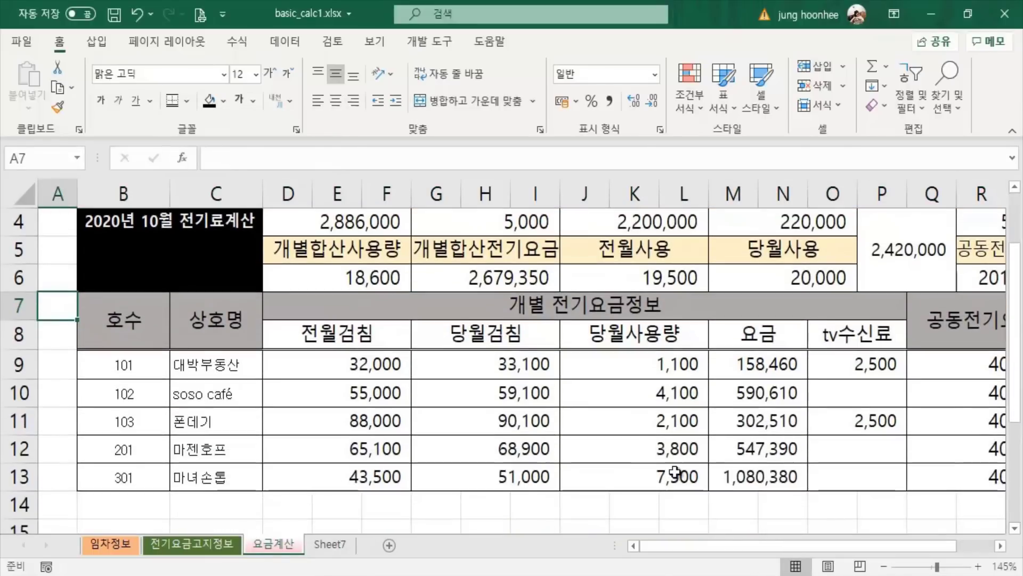
Fill the 호수 and 상호명 cells B9:C13 with a light orange theme colour.
{"action": "mouse_move", "coordinate": [116, 374]}
{"action": "left_mouse_down"}
{"action": "mouse_move", "coordinate": [215, 453]}
{"action": "mouse_move", "coordinate": [215, 478]}
{"action": "left_mouse_up"}
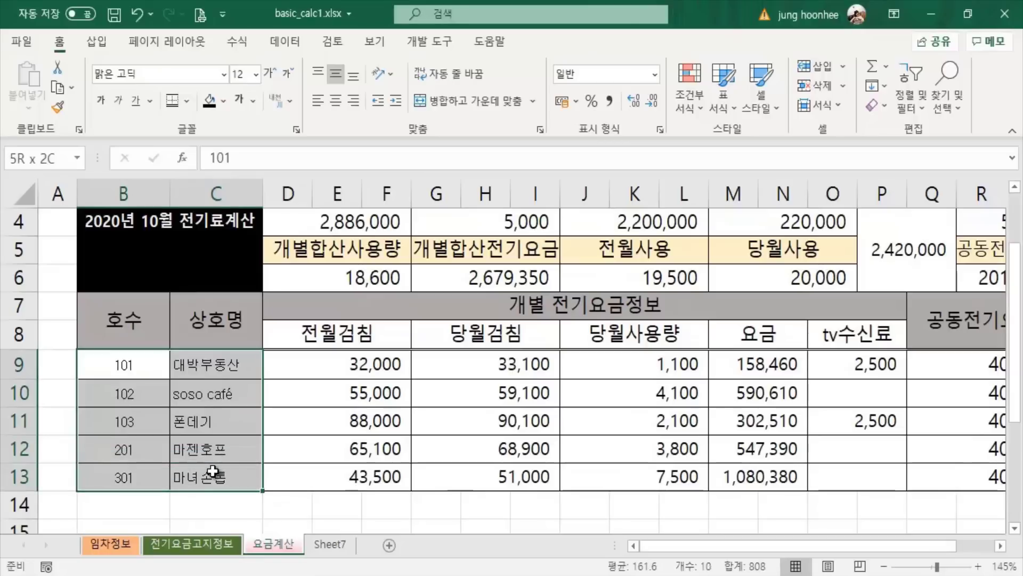
{"action": "left_click", "coordinate": [223, 100]}
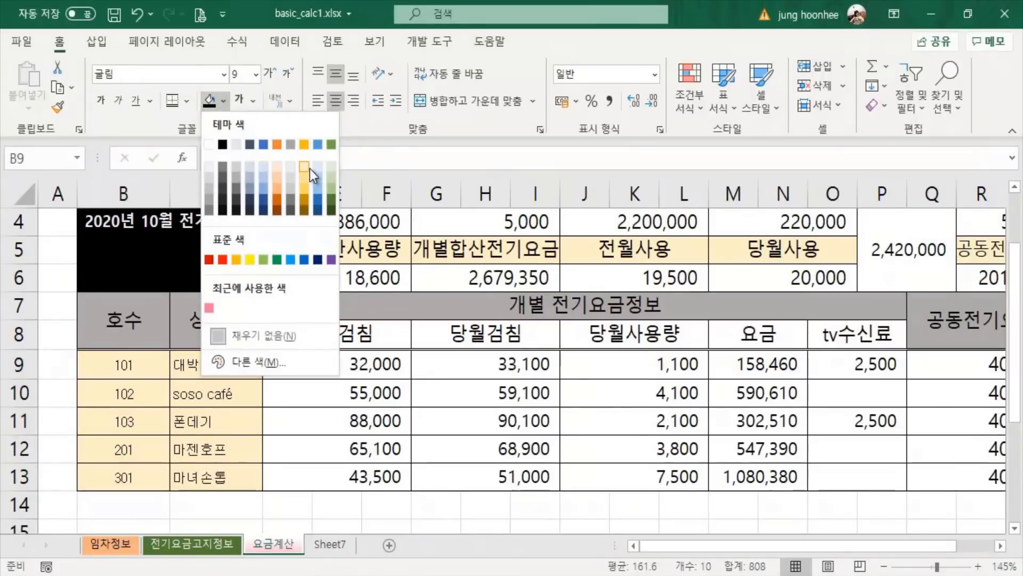
{"action": "left_click", "coordinate": [277, 175]}
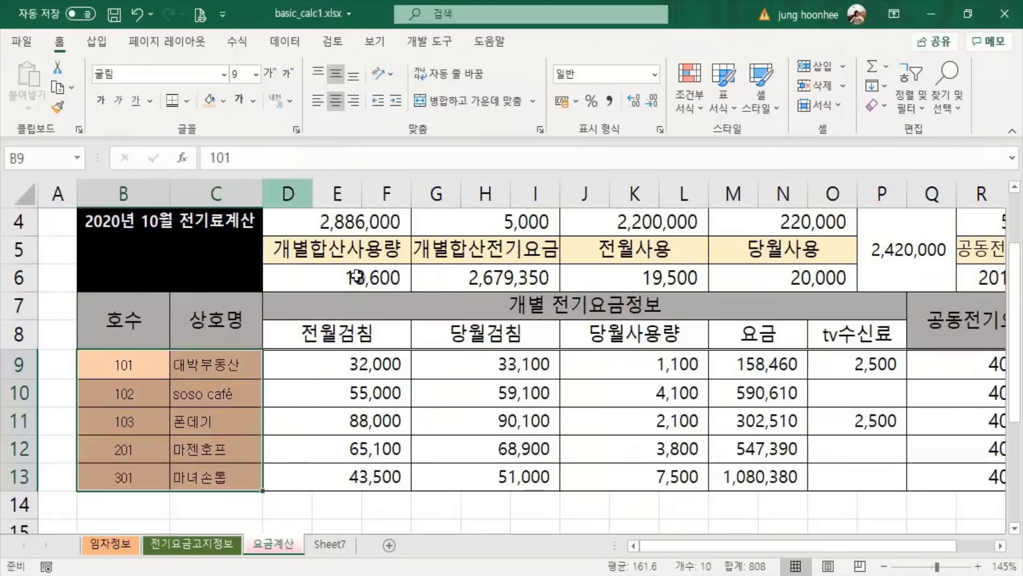
{"action": "left_click", "coordinate": [328, 511]}
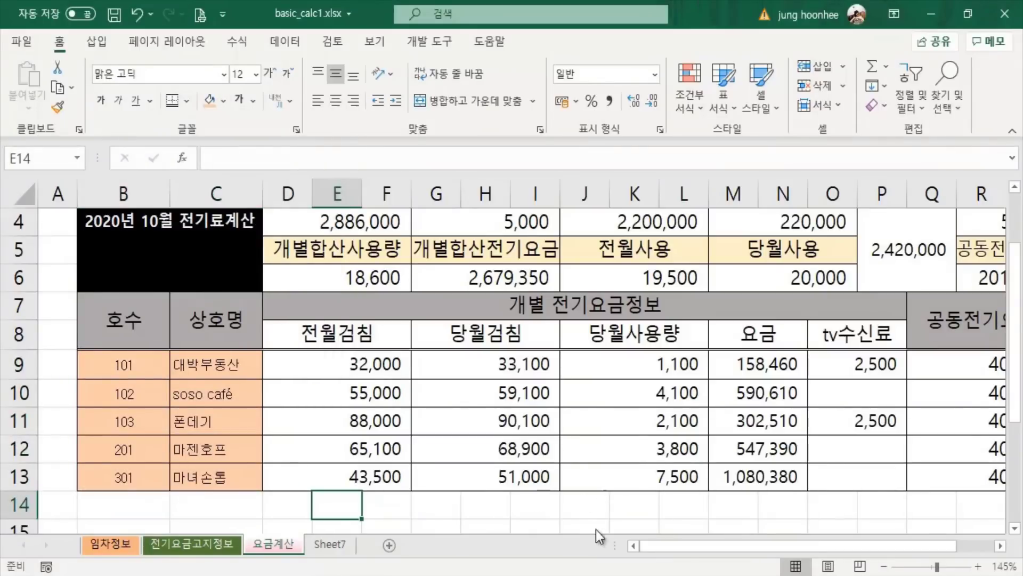
{"action": "left_click_drag", "start_coordinate": [682, 548], "coordinate": [722, 545]}
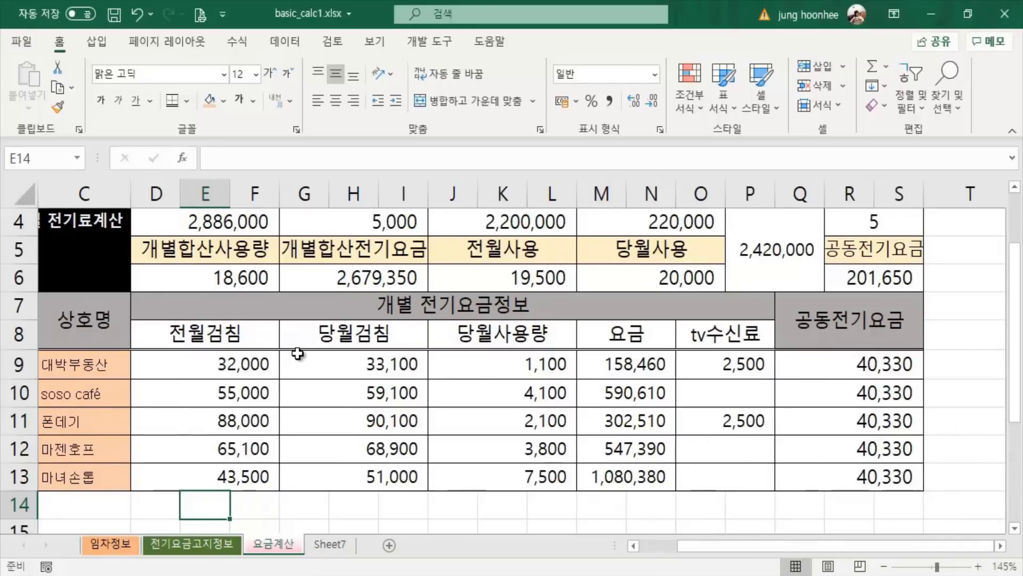
{"action": "scroll", "coordinate": [309, 343], "scroll_direction": "up", "scroll_amount": 1}
{"action": "scroll", "coordinate": [506, 345], "scroll_direction": "down", "scroll_amount": 1}
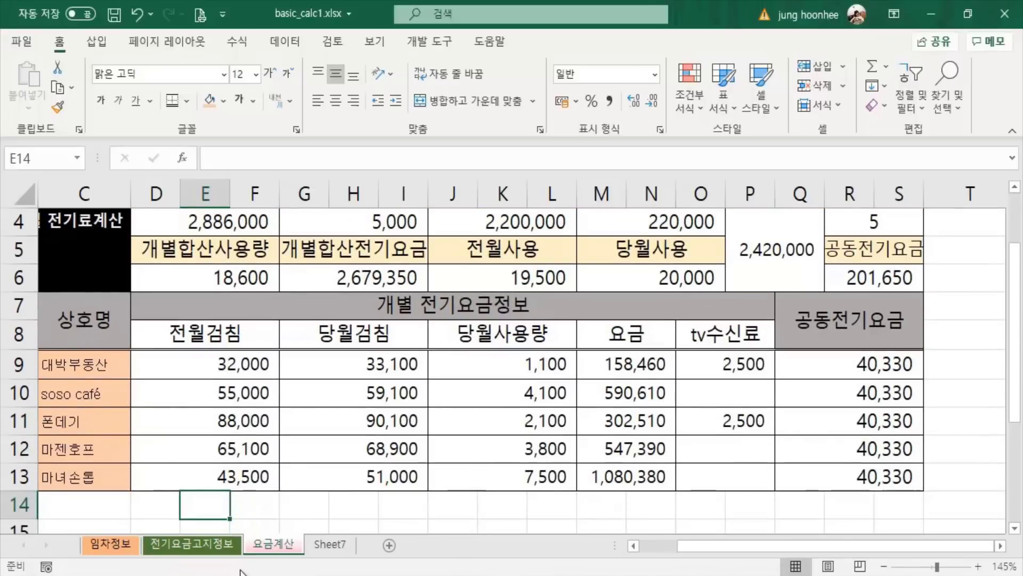
On 전기요금고지정보, change the month heading in C3 to 2020년 11월.
{"action": "left_click", "coordinate": [225, 546]}
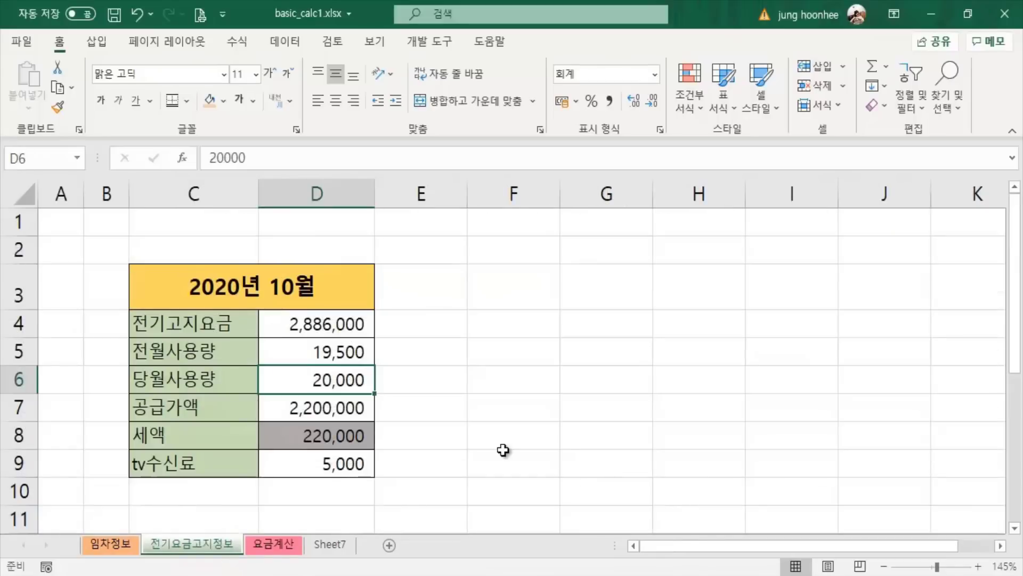
{"action": "left_click", "coordinate": [331, 295]}
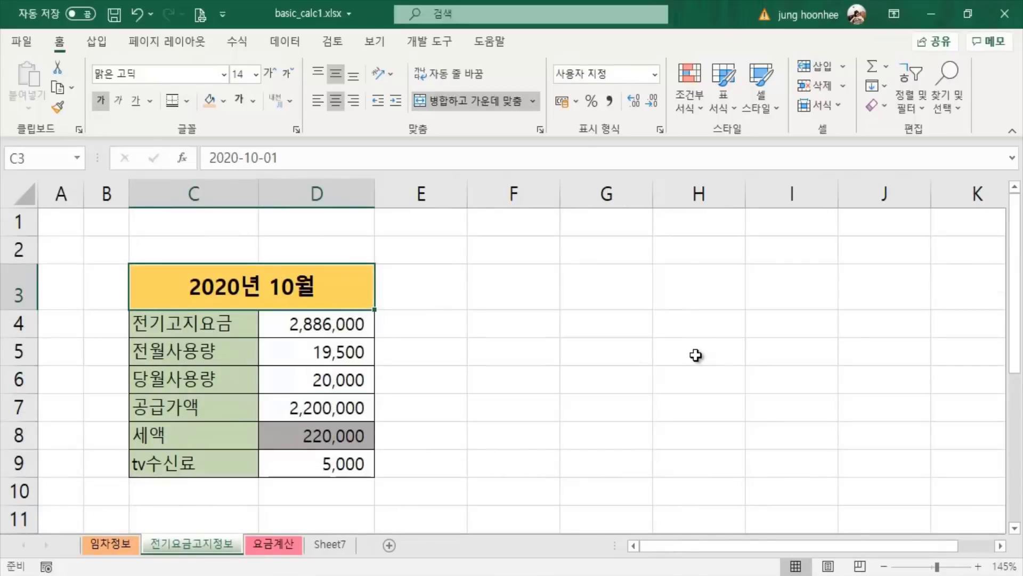
{"action": "type", "text": "2020"}
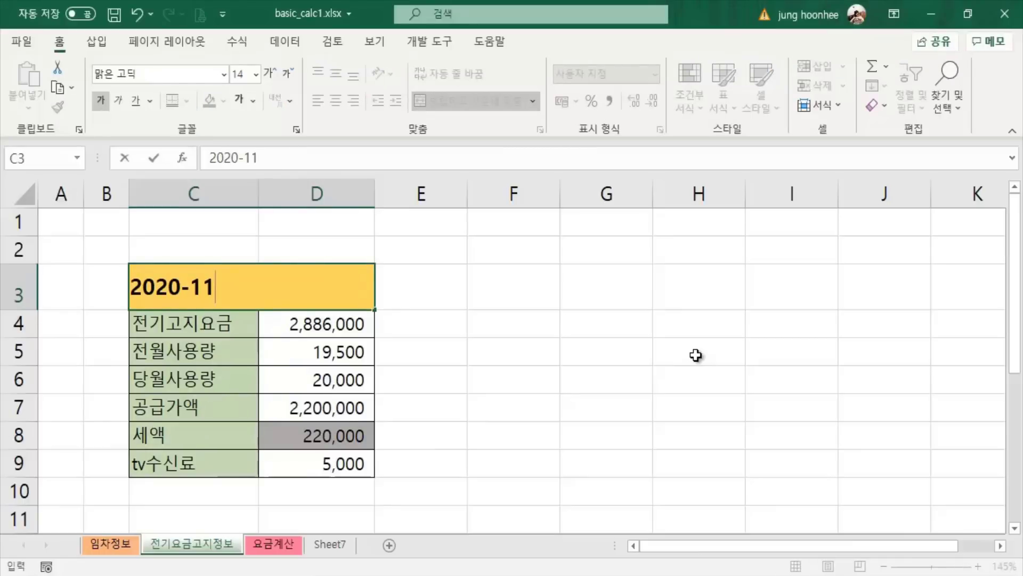
{"action": "key", "text": "Return"}
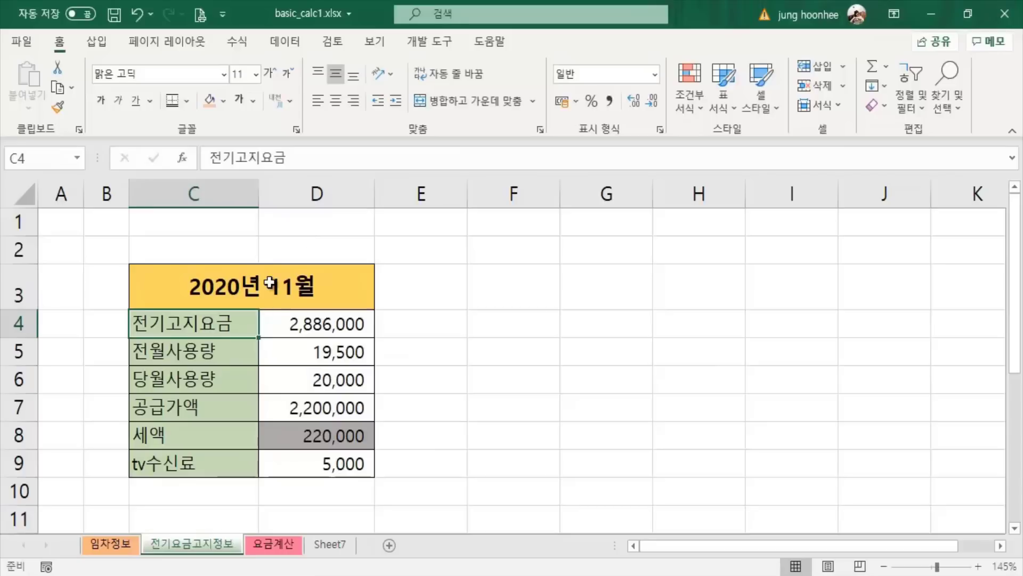
Enter usages 20,000 and 21,000 and supply price 2,600,000 in D5:D7.
{"action": "left_click", "coordinate": [343, 329]}
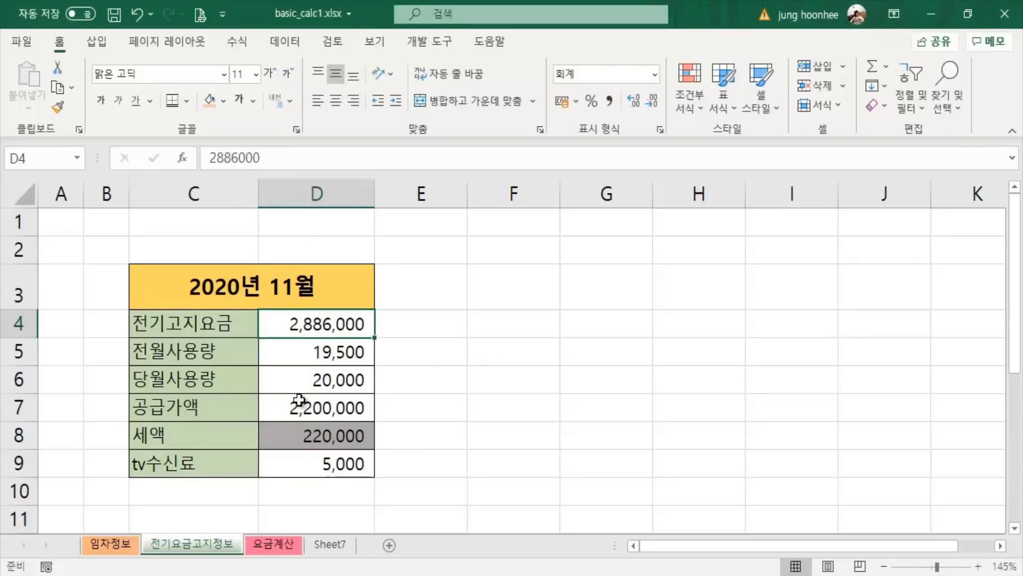
{"action": "left_click", "coordinate": [329, 364]}
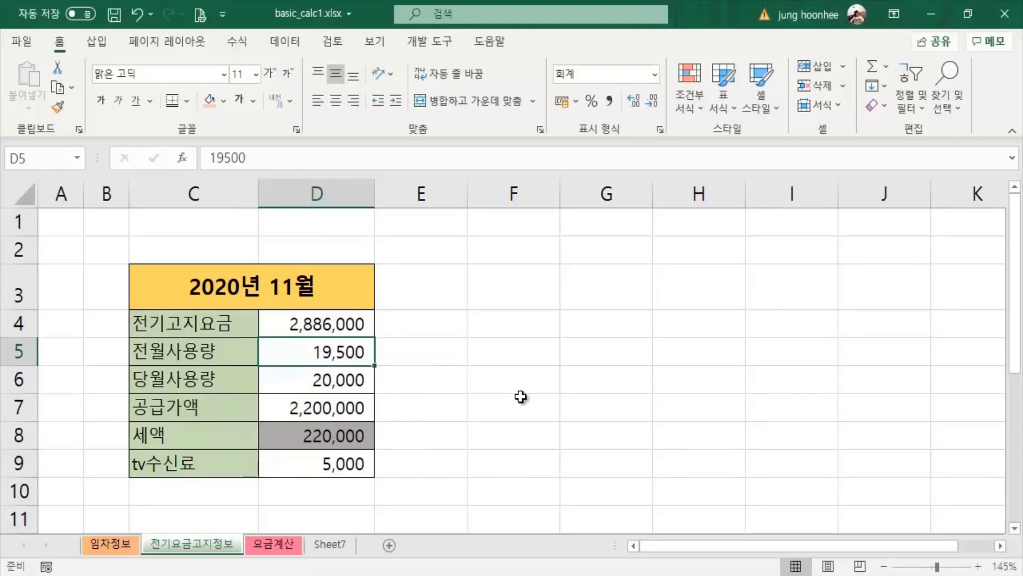
{"action": "type", "text": "2"}
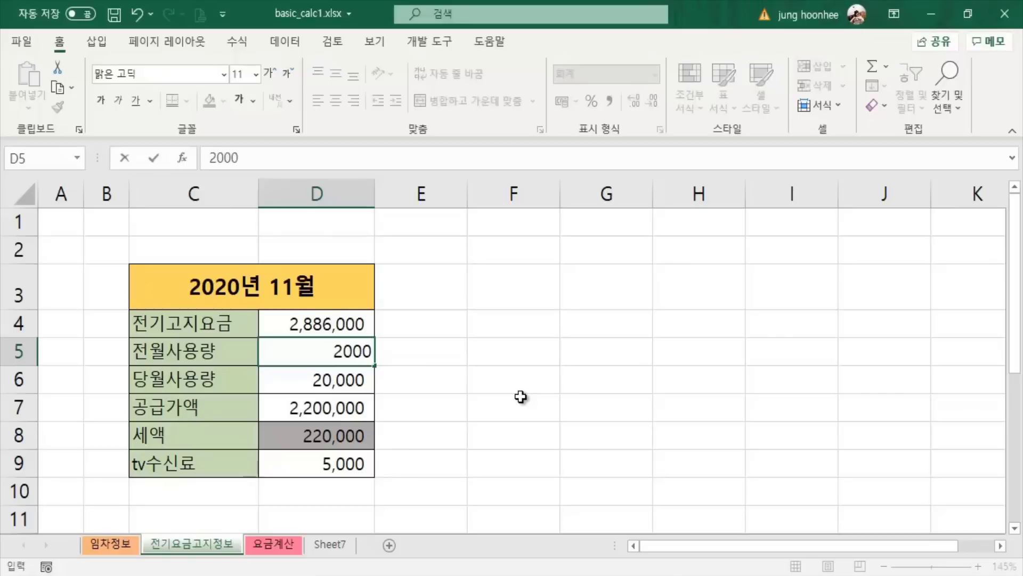
{"action": "type", "text": "0"}
{"action": "key", "text": "Return"}
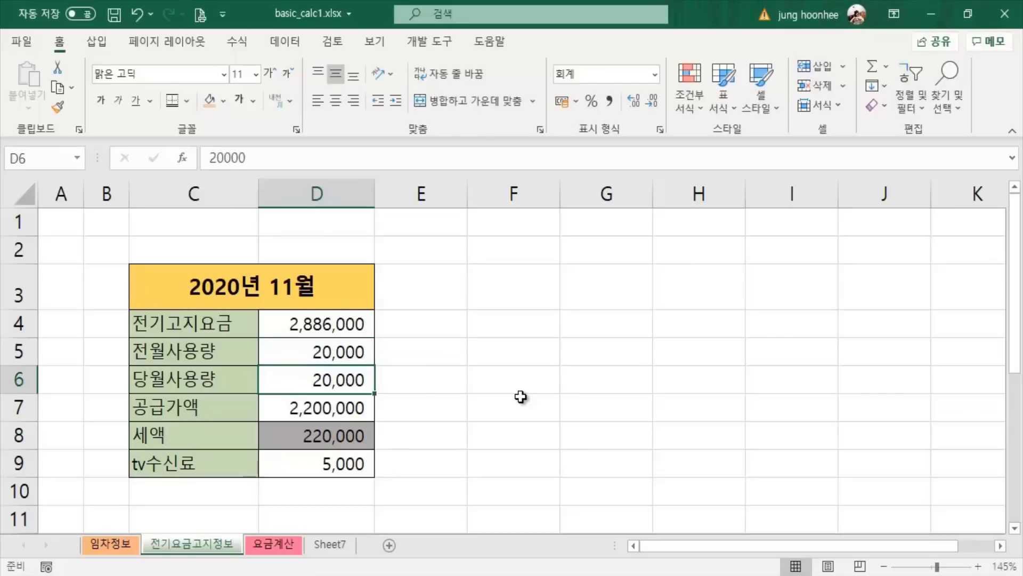
{"action": "type", "text": "21"}
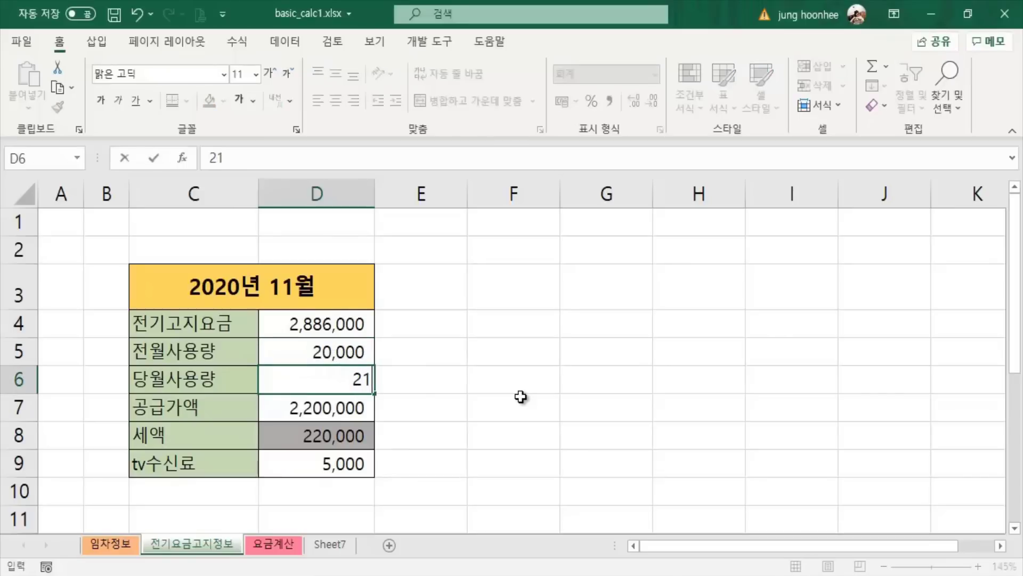
{"action": "type", "text": "000"}
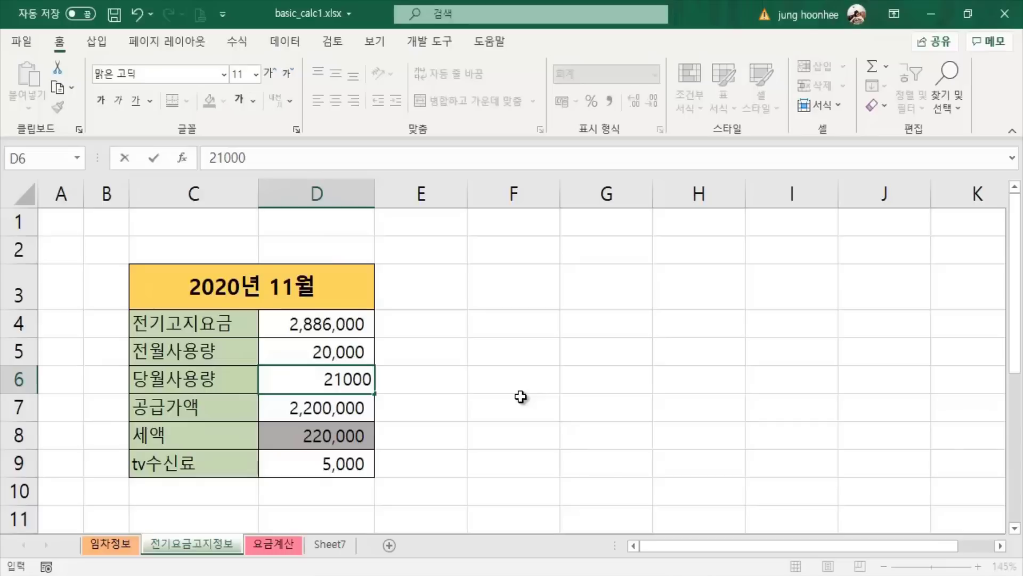
{"action": "key", "text": "Return"}
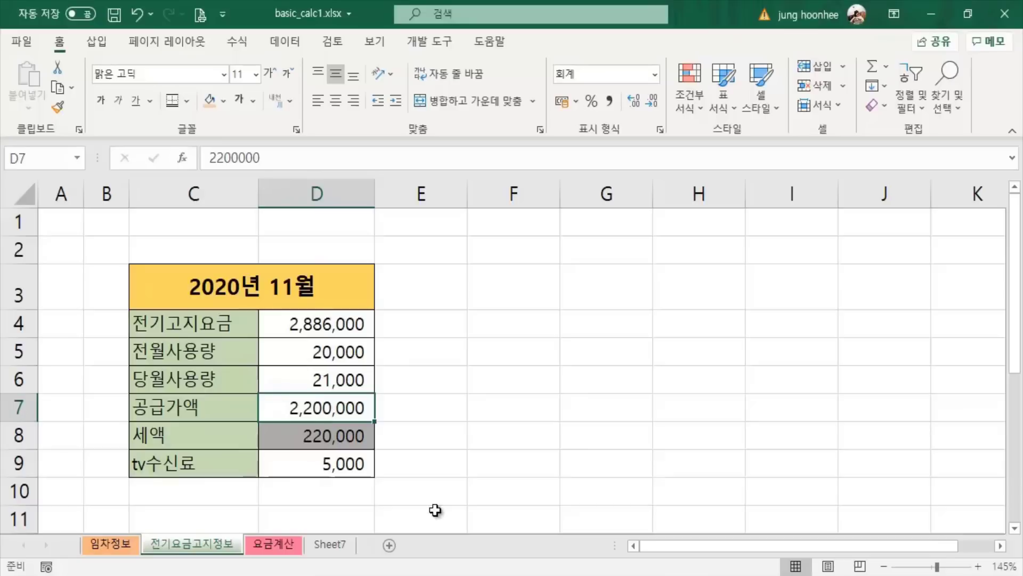
{"action": "type", "text": "2"}
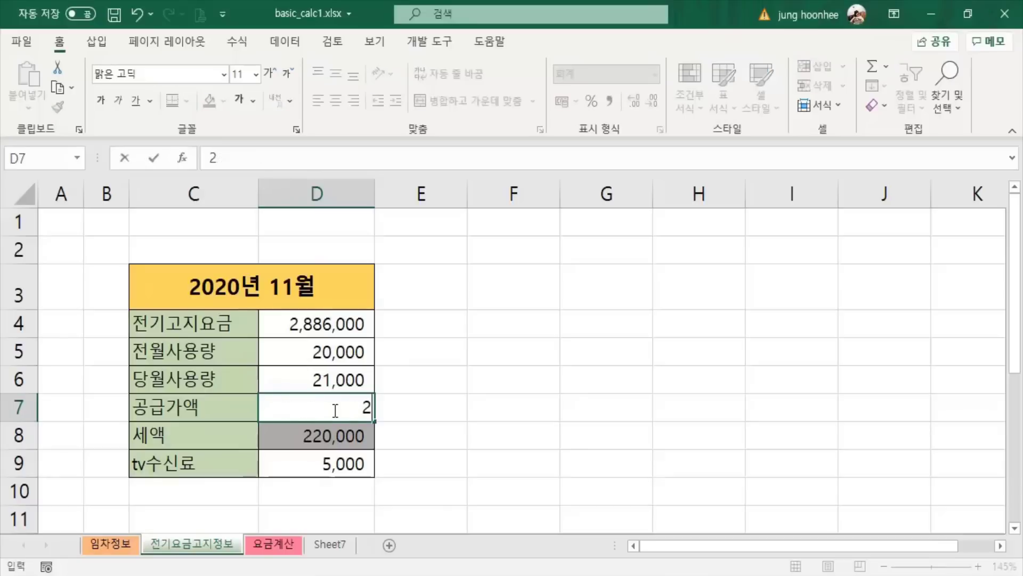
{"action": "type", "text": "600"}
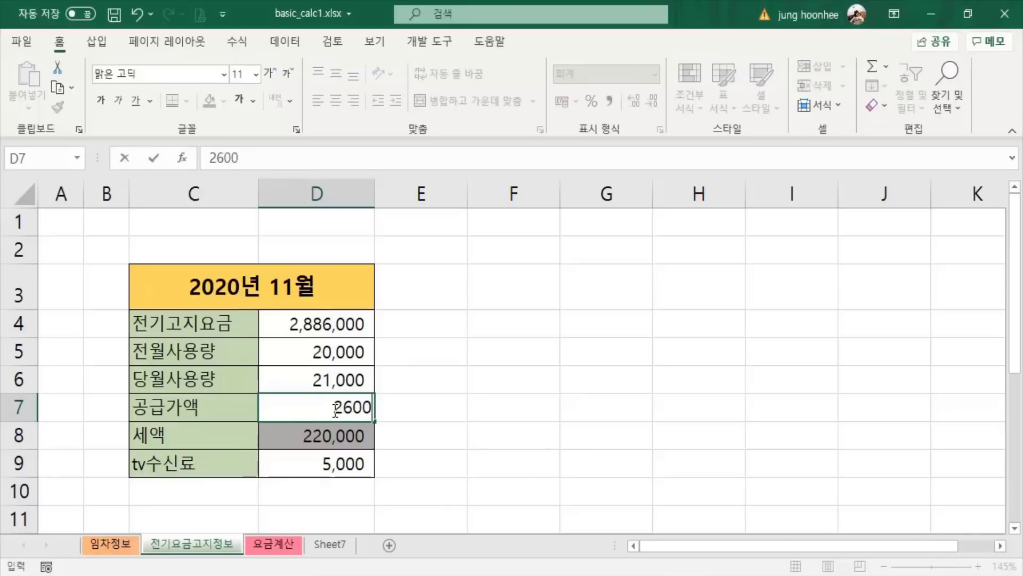
{"action": "type", "text": "000"}
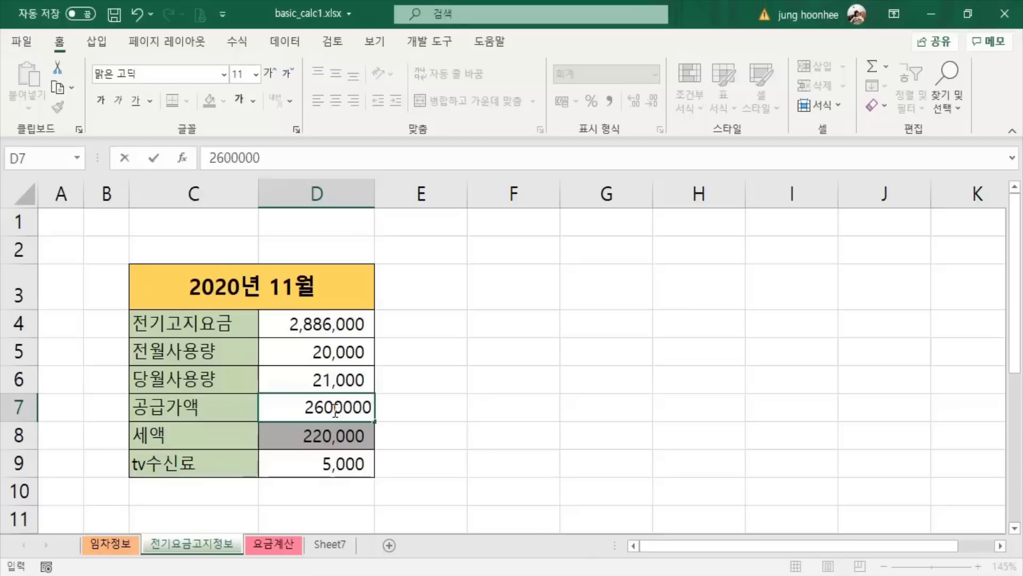
{"action": "key", "text": "Return"}
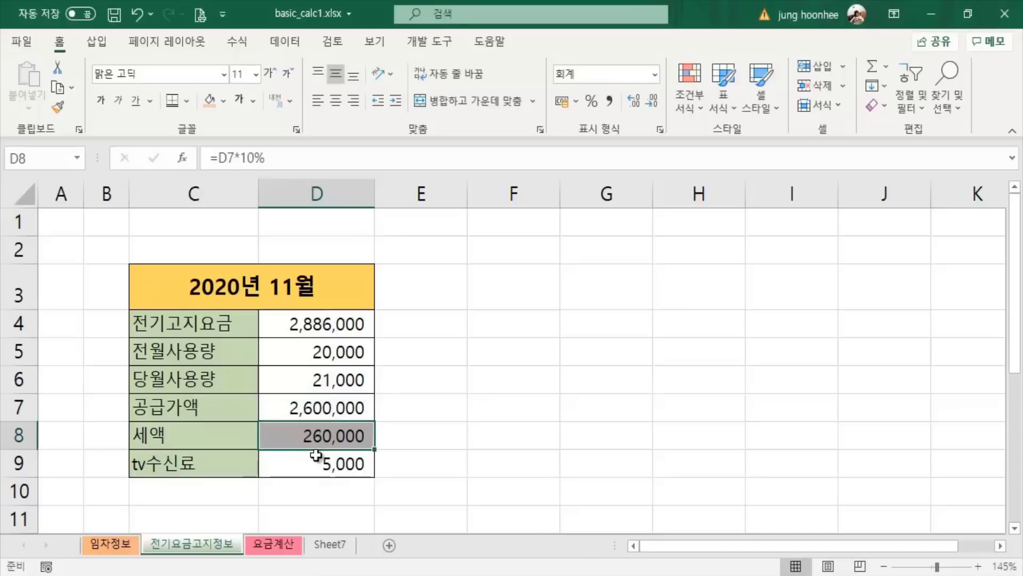
Set the billed total in D4 to 3,000,000.
{"action": "left_click", "coordinate": [341, 328]}
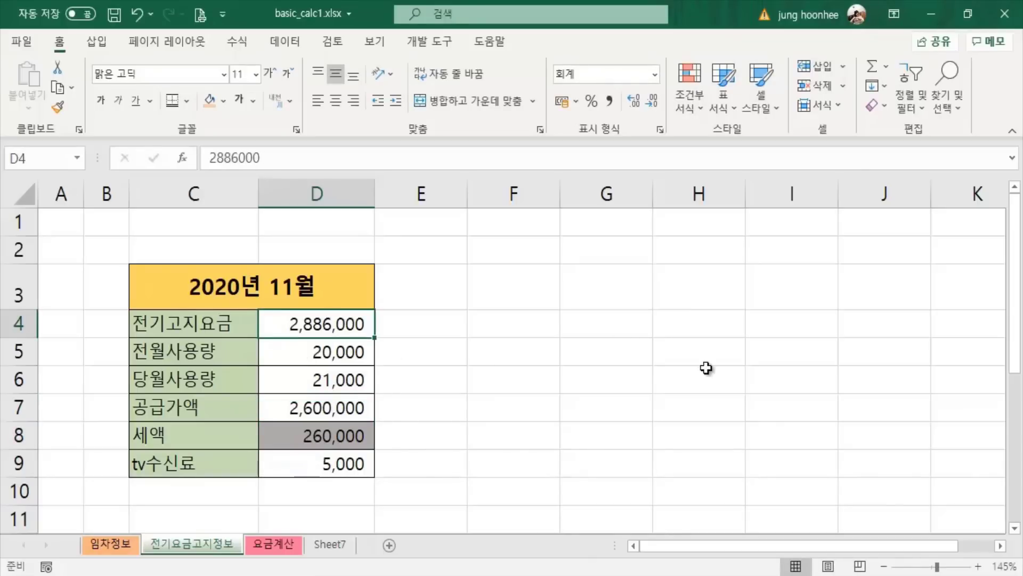
{"action": "type", "text": "30000"}
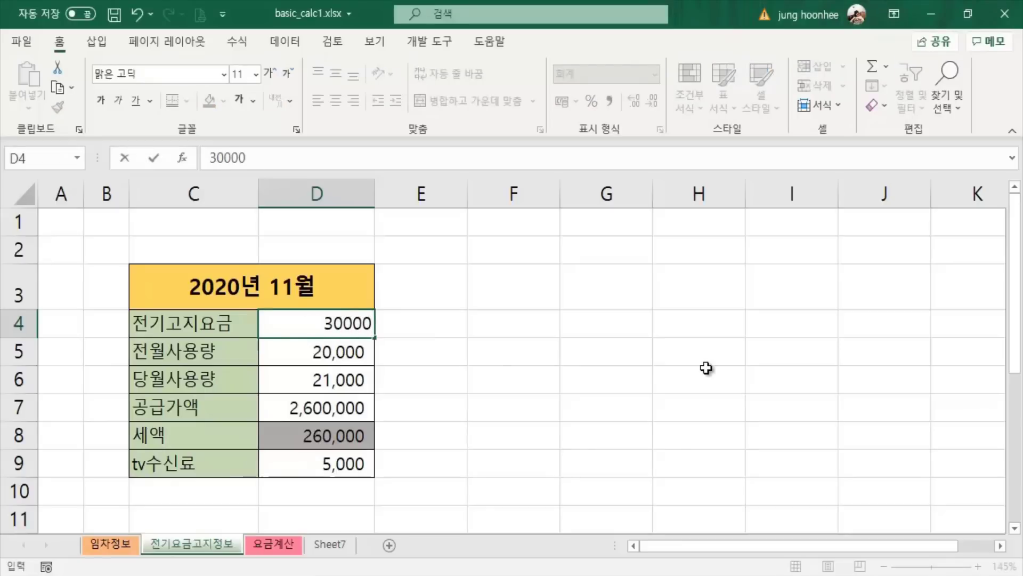
{"action": "type", "text": "00"}
{"action": "key", "text": "Return"}
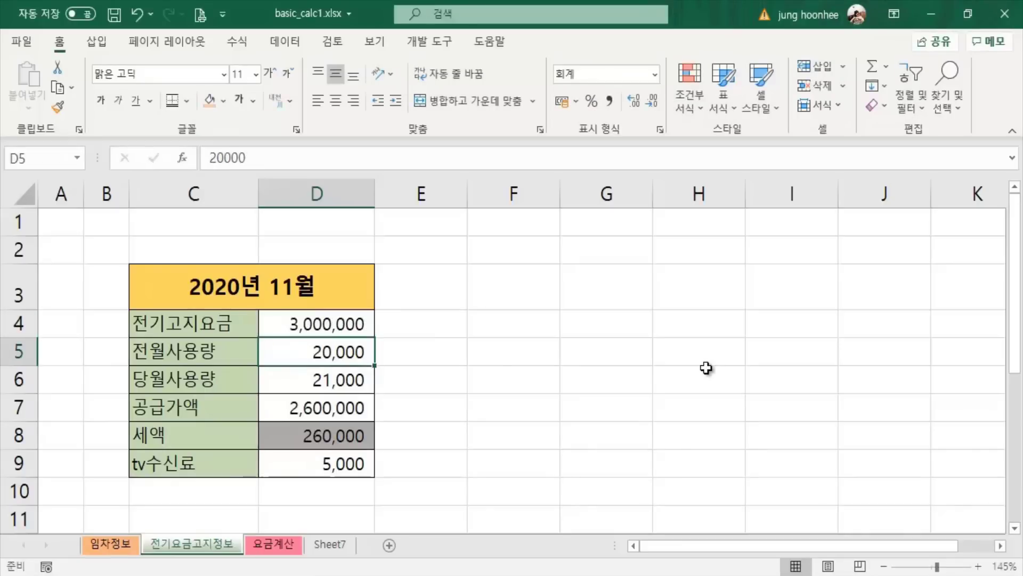
{"action": "left_click", "coordinate": [506, 445]}
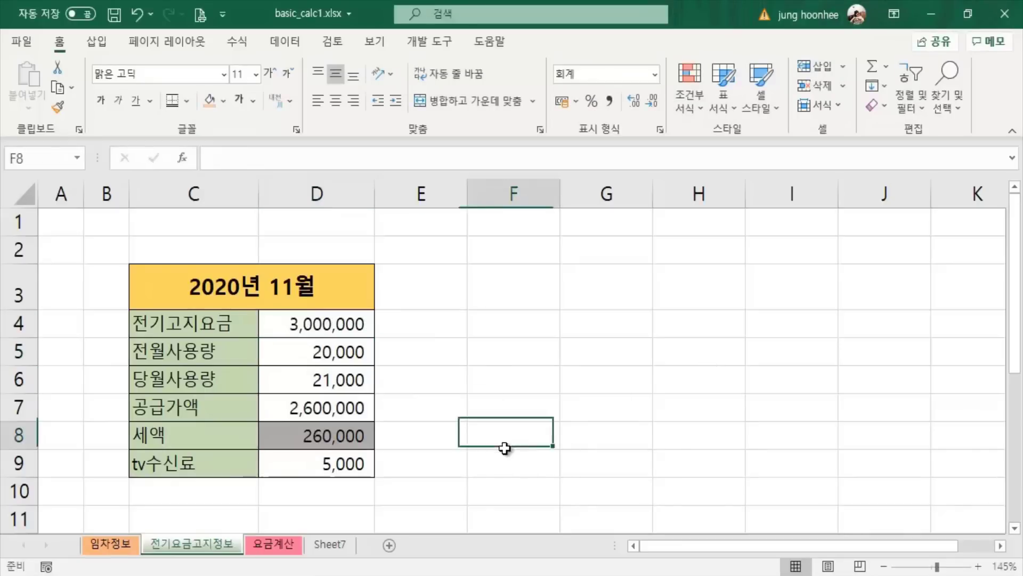
On the 요금계산 sheet, select all households' meter readings D9:I13.
{"action": "left_click", "coordinate": [274, 544]}
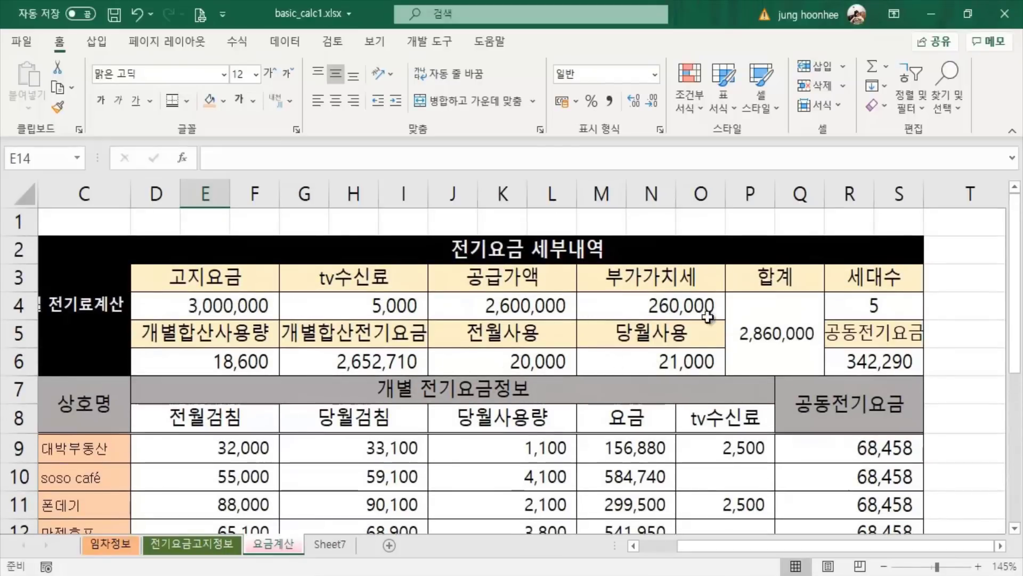
{"action": "scroll", "coordinate": [971, 439], "scroll_direction": "down", "scroll_amount": 1}
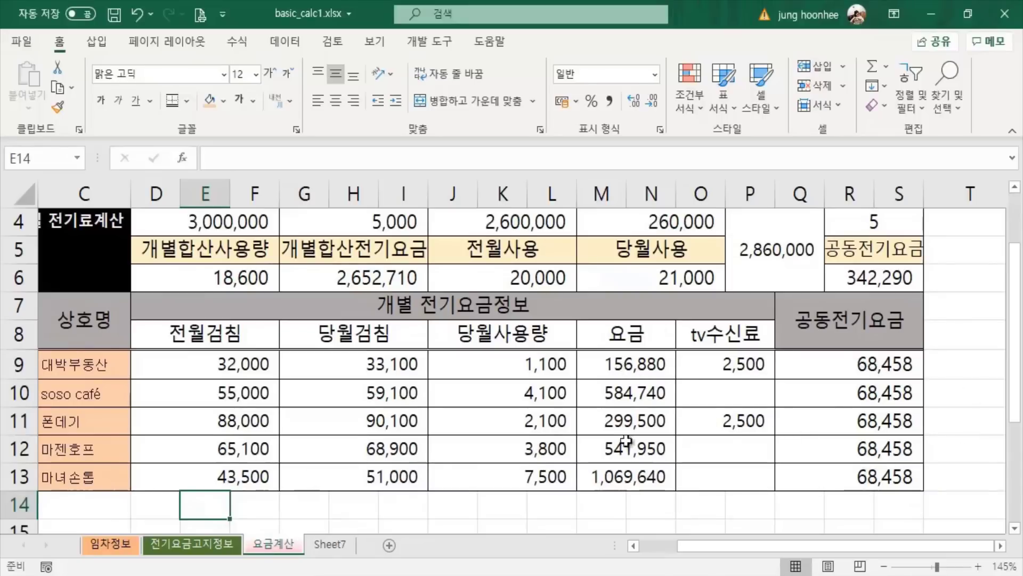
{"action": "left_click", "coordinate": [583, 509]}
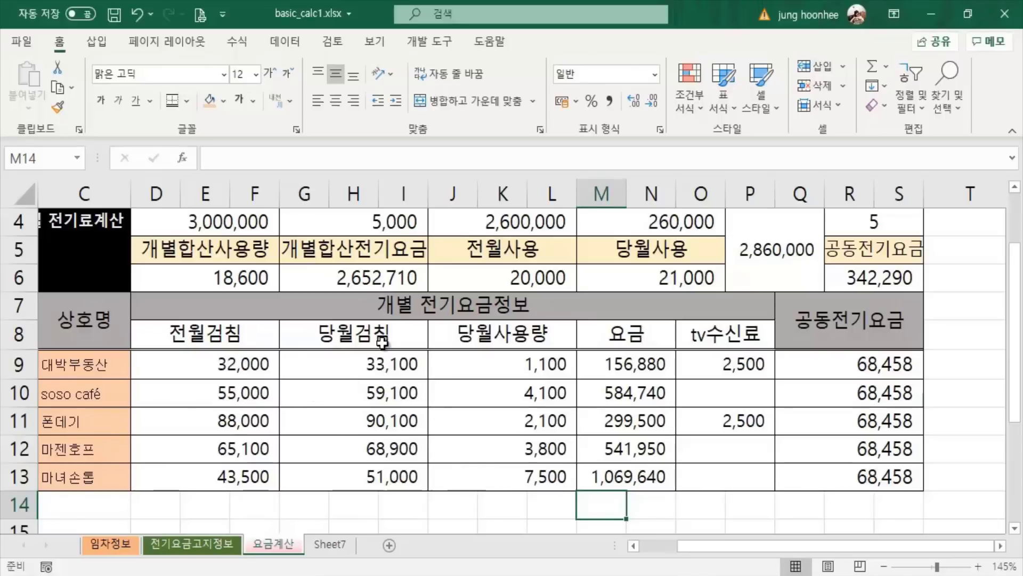
{"action": "left_click", "coordinate": [208, 368]}
{"action": "left_click", "coordinate": [384, 364]}
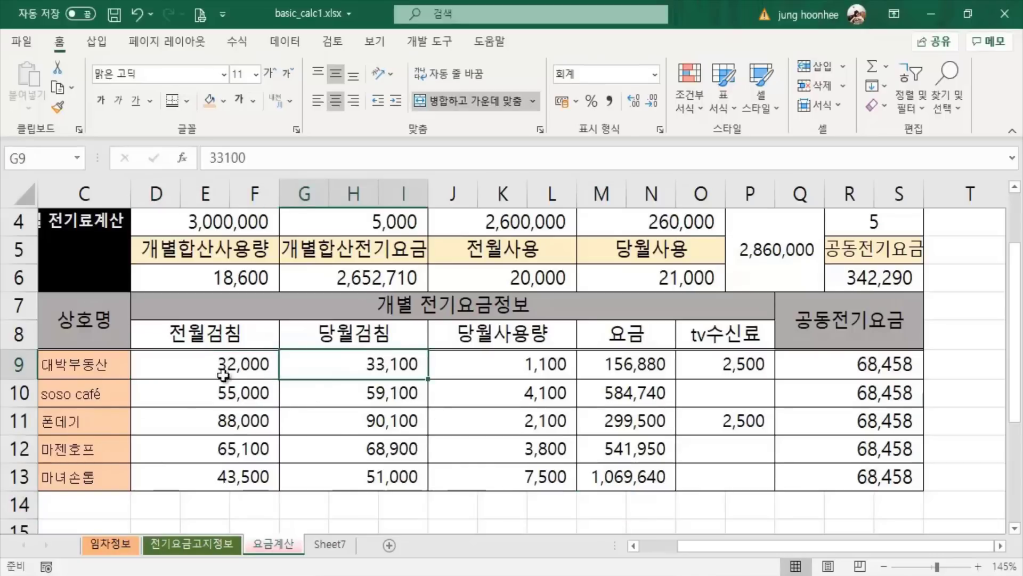
{"action": "left_click", "coordinate": [243, 364]}
{"action": "left_click_drag", "start_coordinate": [243, 364], "coordinate": [347, 480]}
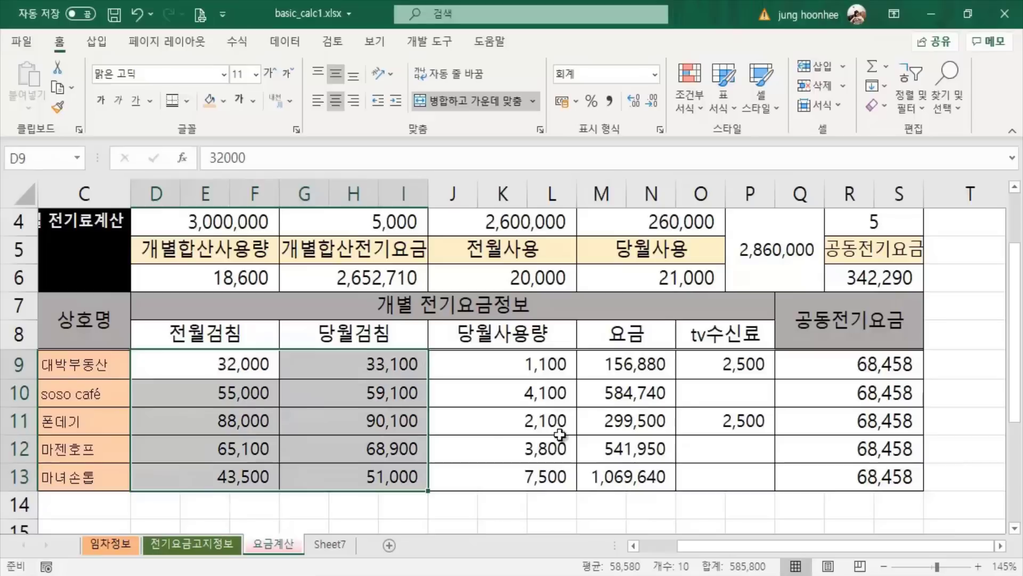
Inspect the recalculated formulas in J9, M9 and Q9, including the 68,458 shared charge.
{"action": "left_click", "coordinate": [525, 363]}
{"action": "left_click", "coordinate": [655, 361]}
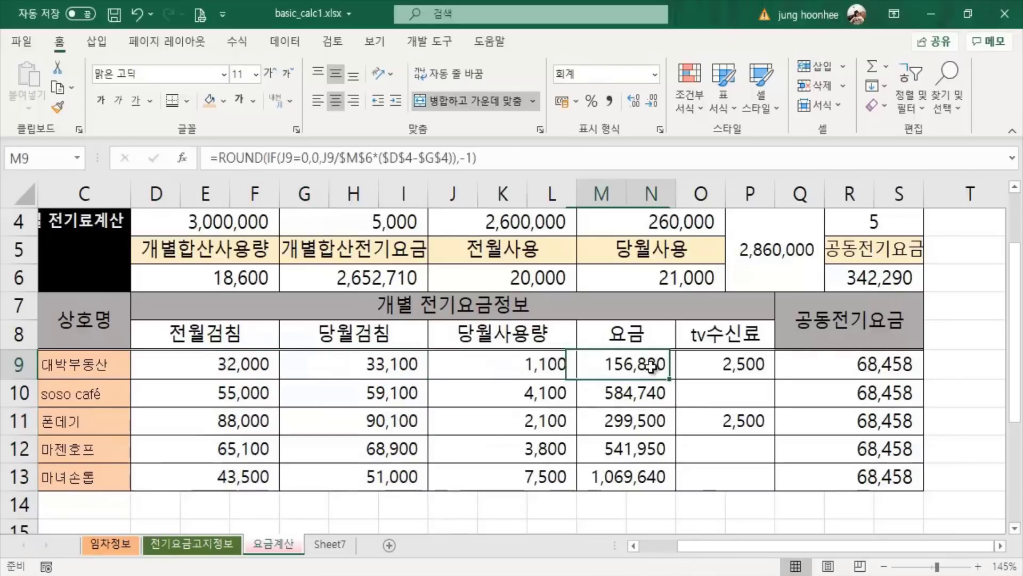
{"action": "left_click", "coordinate": [853, 371]}
{"action": "scroll", "coordinate": [840, 405], "scroll_direction": "up", "scroll_amount": 1}
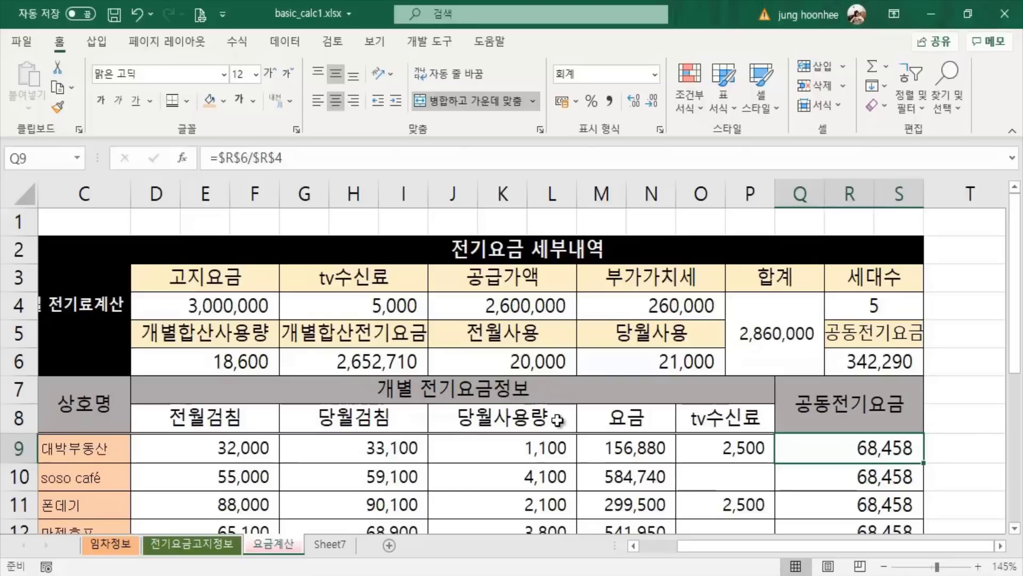
{"action": "left_click", "coordinate": [950, 415]}
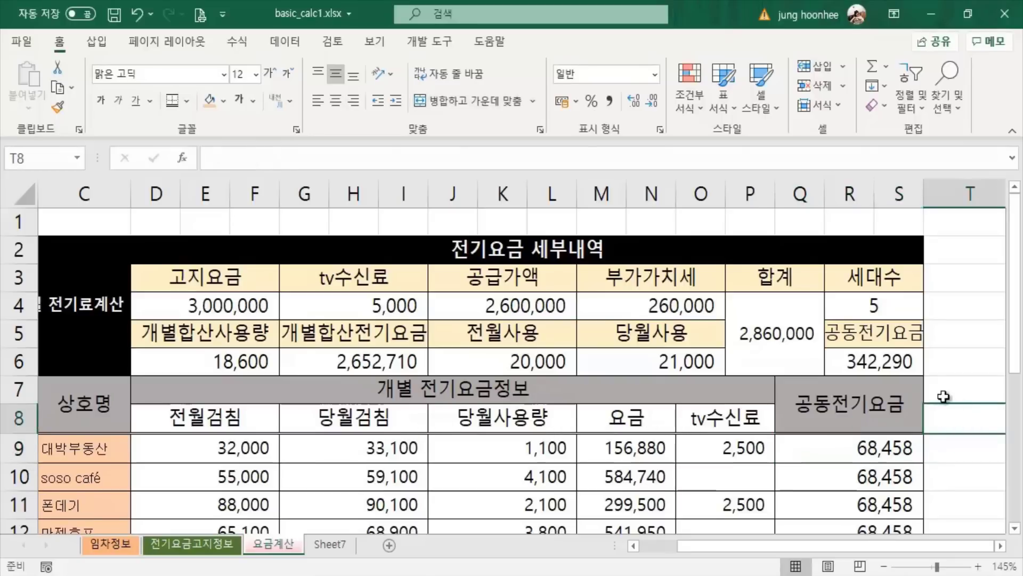
{"action": "left_click", "coordinate": [637, 455]}
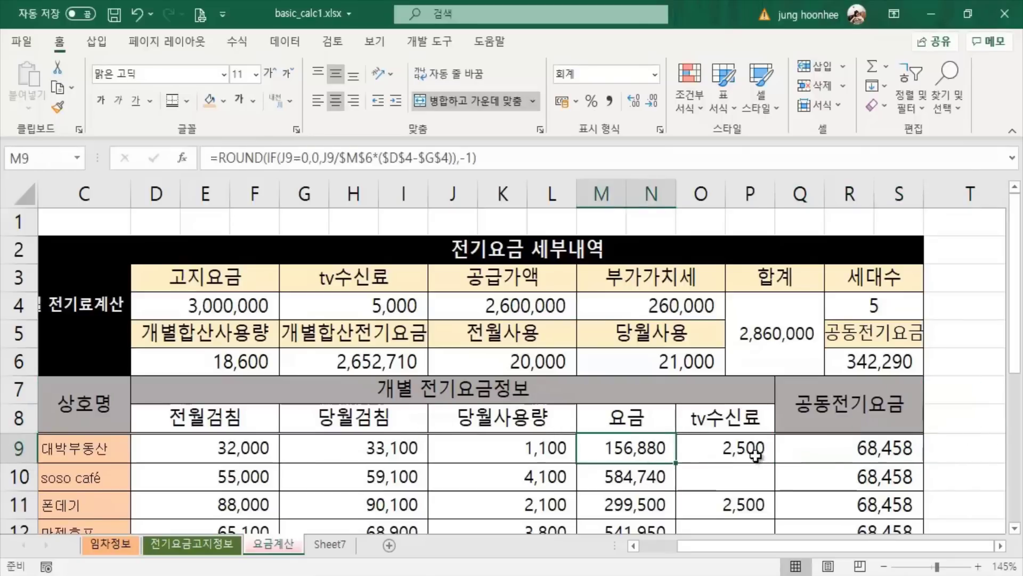
{"action": "left_click", "coordinate": [756, 453]}
{"action": "left_click", "coordinate": [805, 448]}
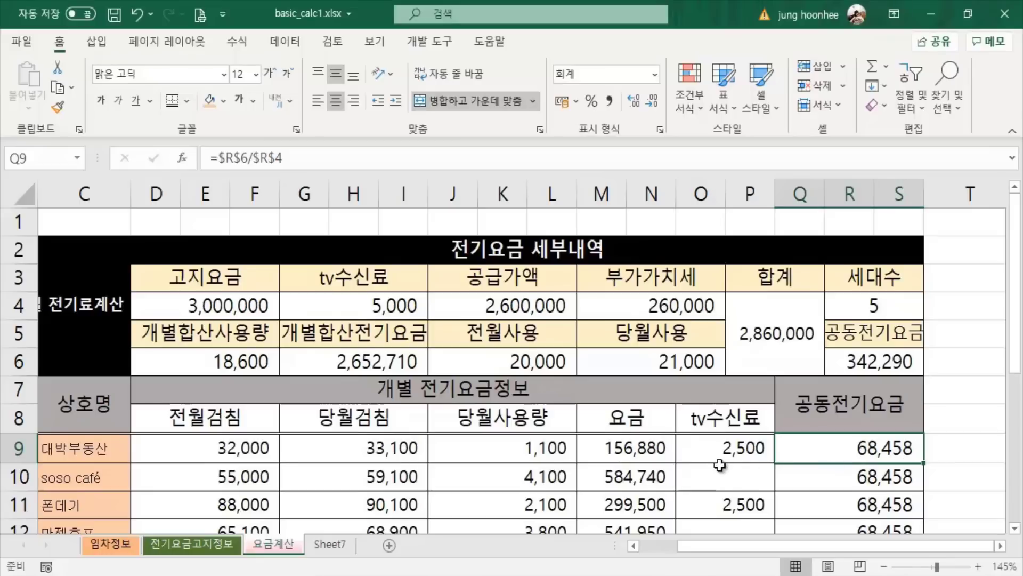
{"action": "scroll", "coordinate": [666, 466], "scroll_direction": "down", "scroll_amount": 1}
{"action": "scroll", "coordinate": [608, 468], "scroll_direction": "up", "scroll_amount": 1}
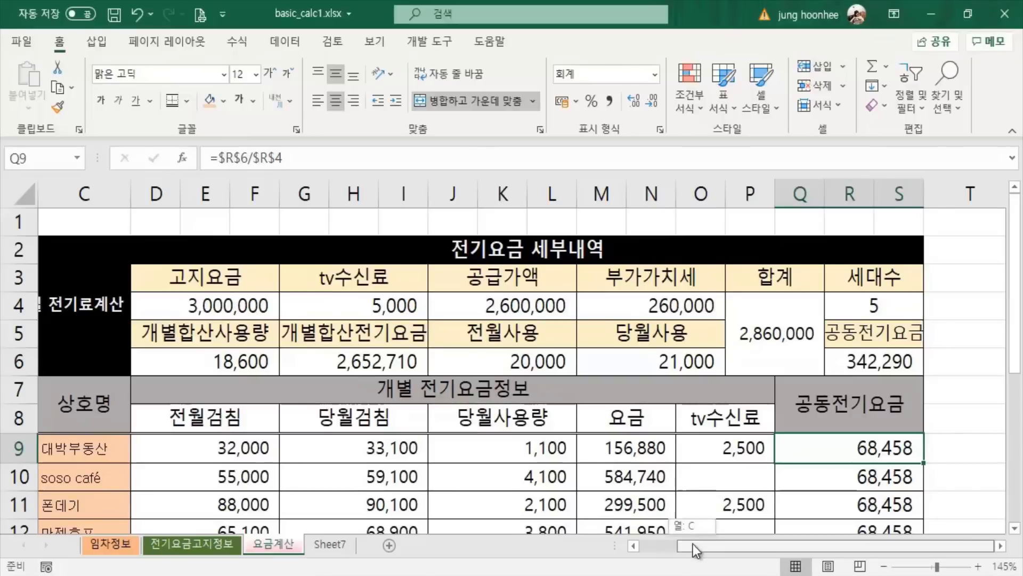
Flip to 전기요금고지정보 and back to confirm 요금계산 shows 2020년 11월 전기료계산.
{"action": "left_click_drag", "start_coordinate": [693, 544], "coordinate": [625, 552]}
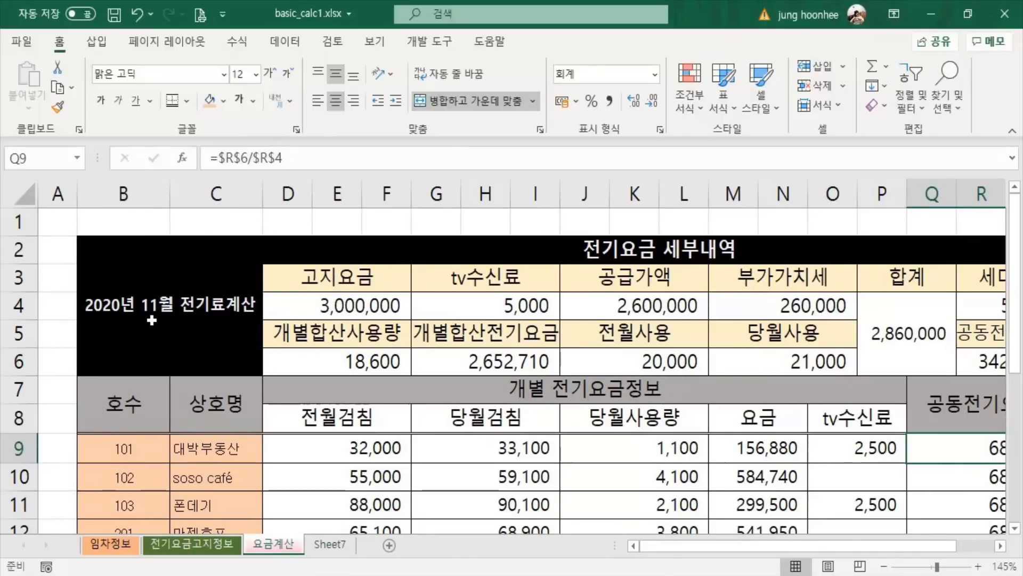
{"action": "left_click", "coordinate": [205, 545]}
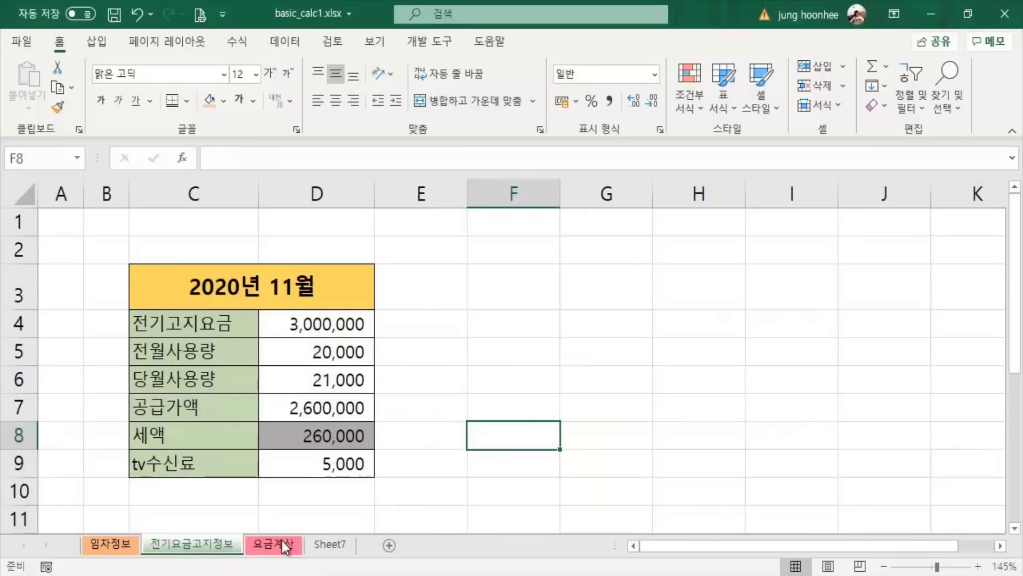
{"action": "left_click", "coordinate": [285, 545]}
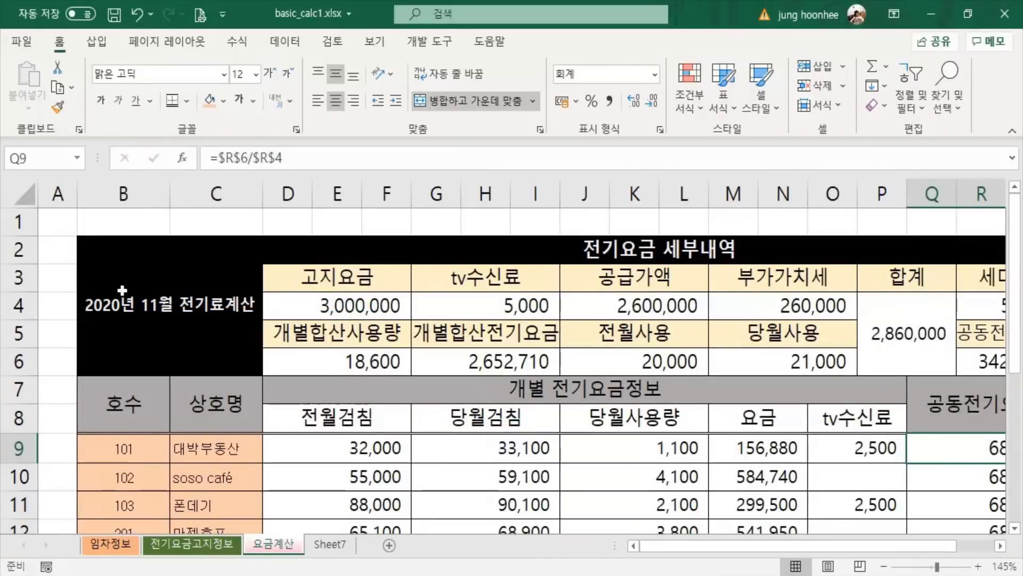